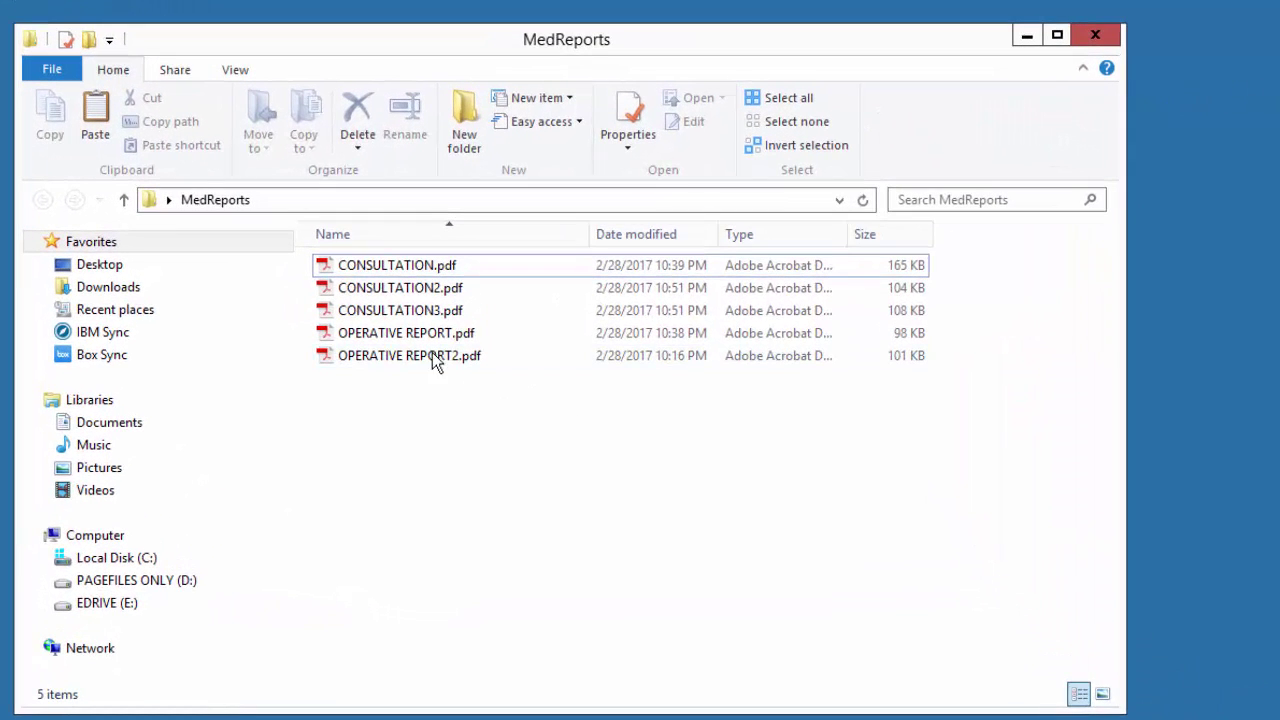
Step: View the CONSULTATION.pdf and OPERATIVE REPORT.pdf samples in Acrobat Reader
double_click(330, 268)
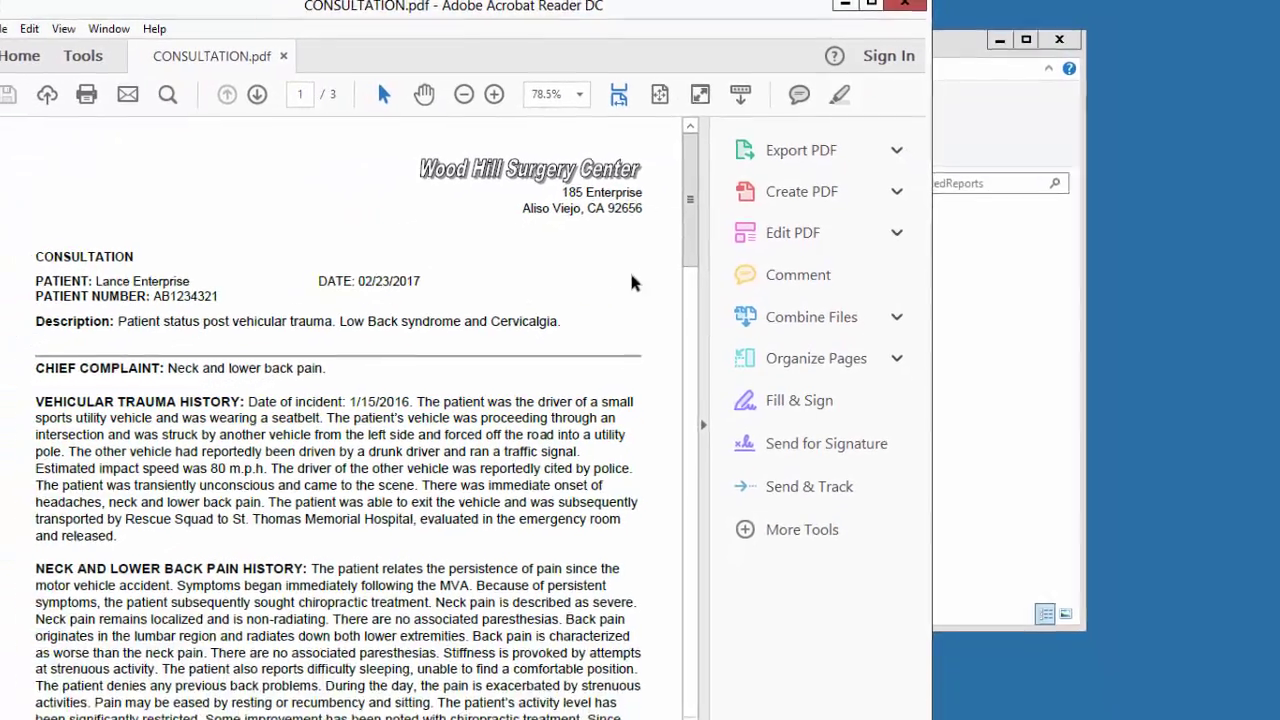
scroll(700, 210, "down", 5)
scroll(686, 200, "up", 5)
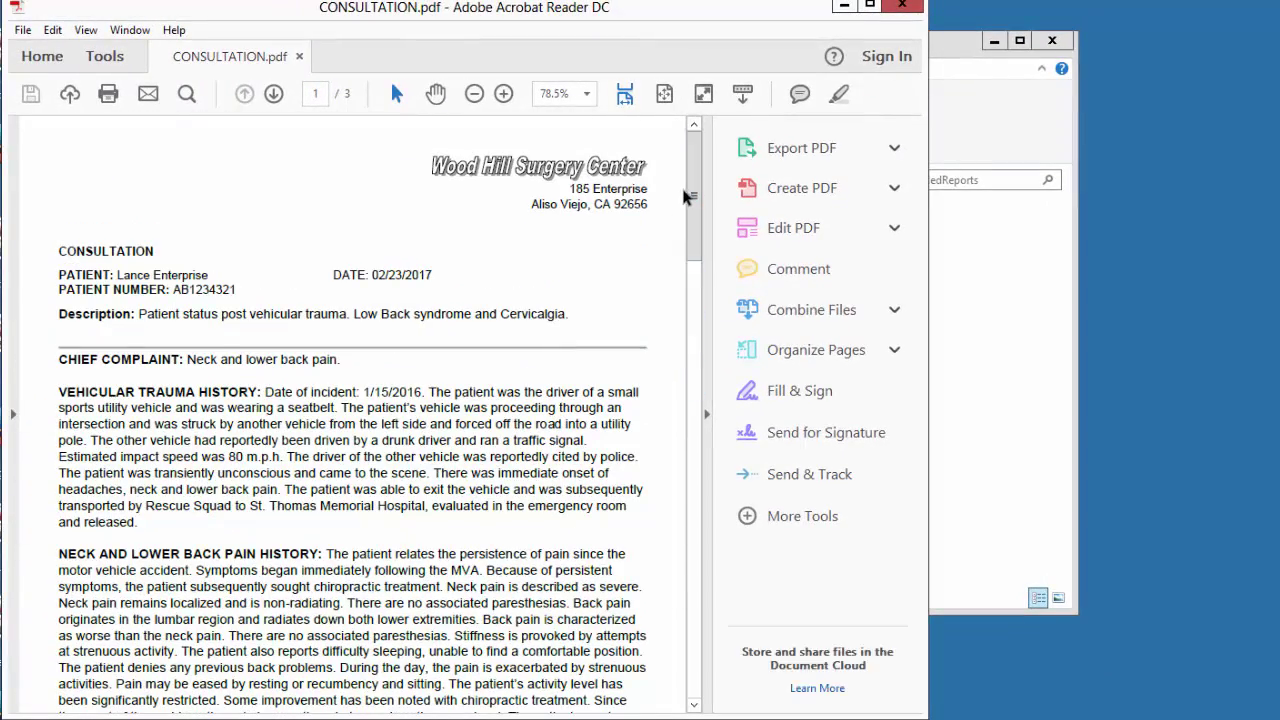
left_click_drag(691, 203, 230, 135)
left_click(950, 46)
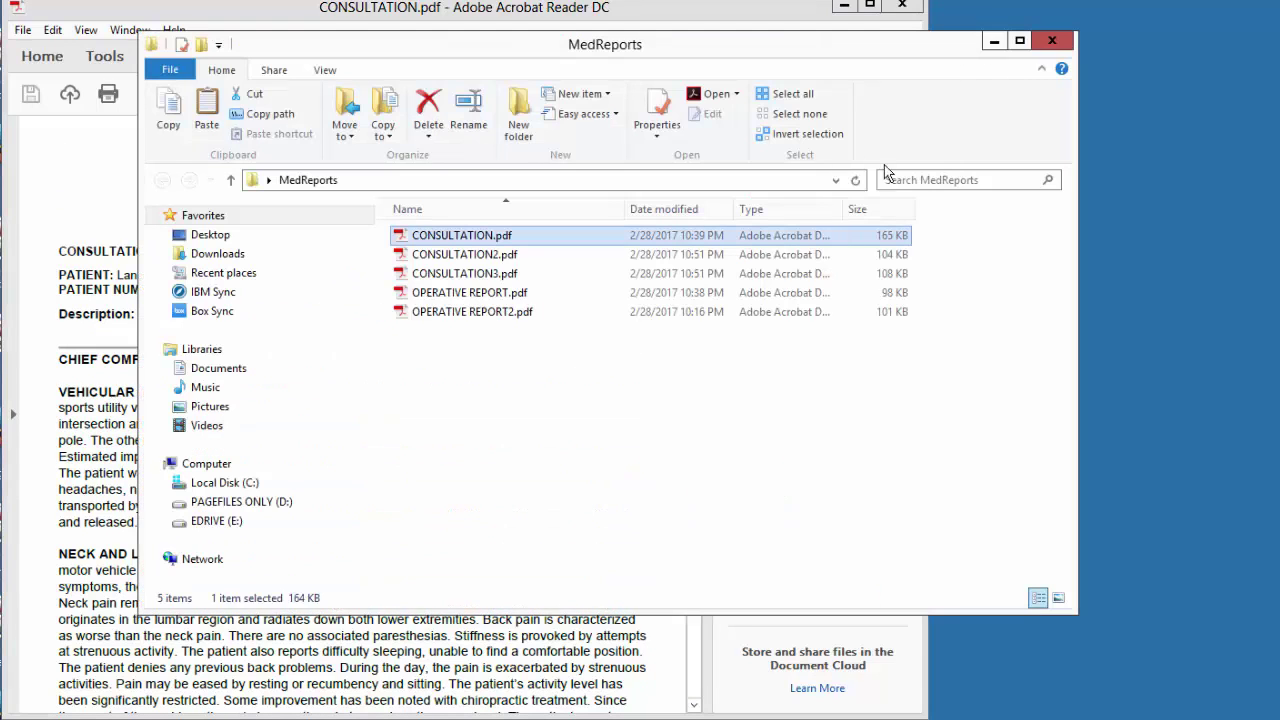
double_click(503, 293)
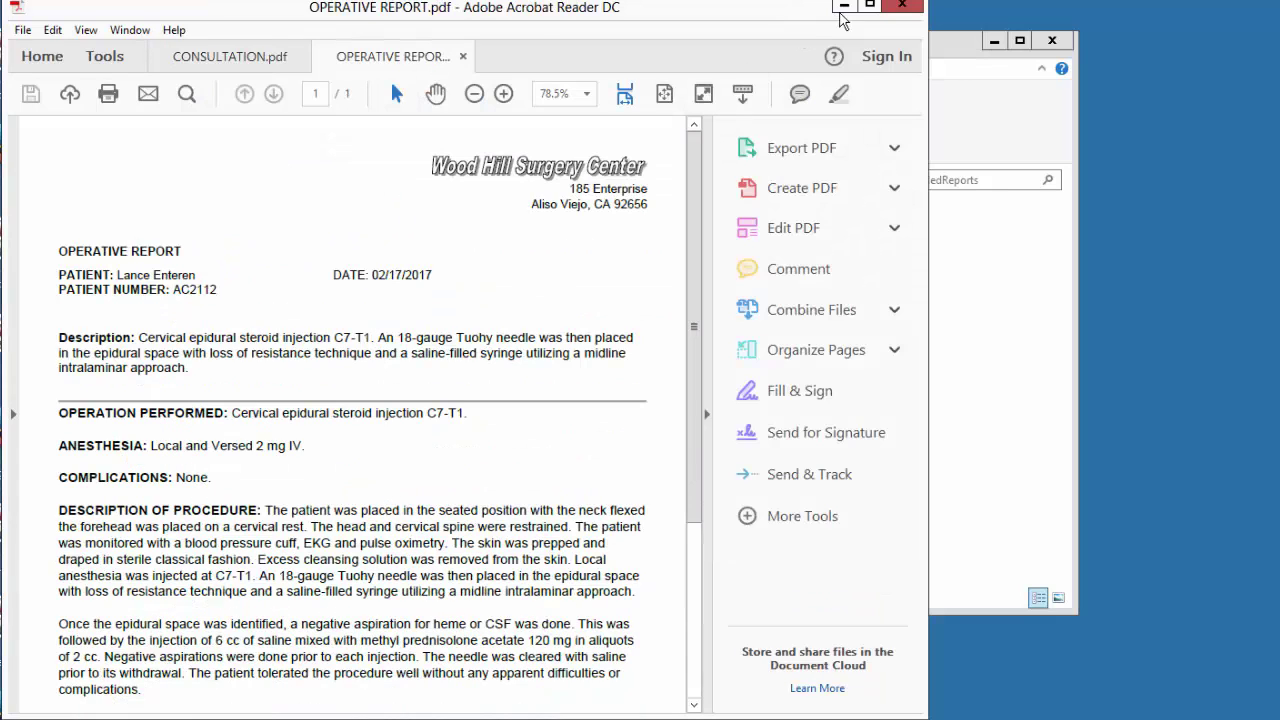
Step: Close Acrobat Reader along with its current tab
left_click(911, 6)
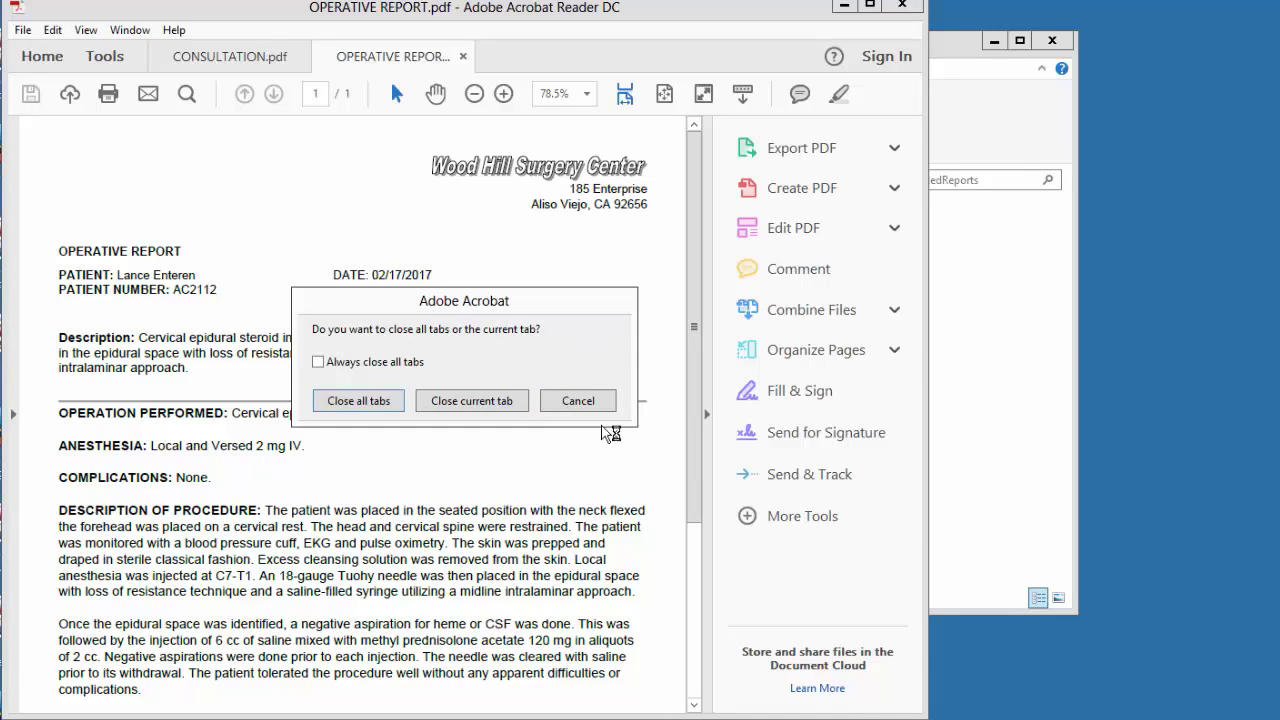
left_click(579, 401)
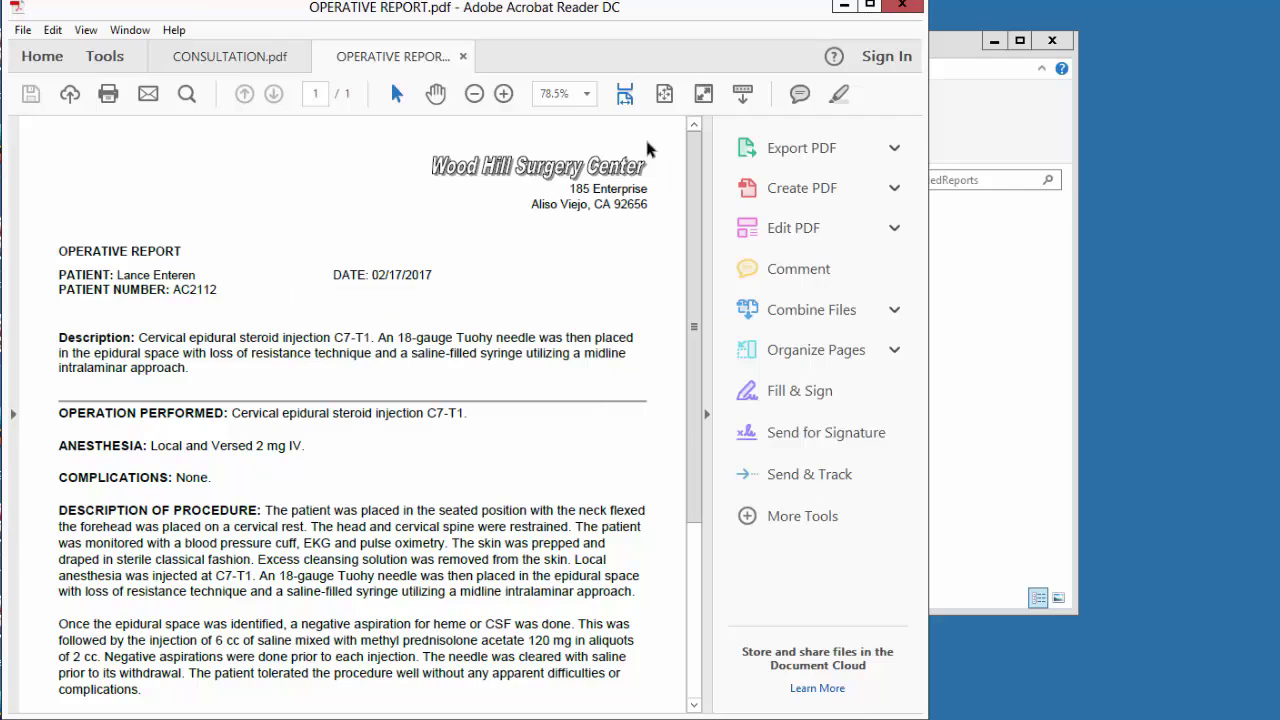
left_click(902, 6)
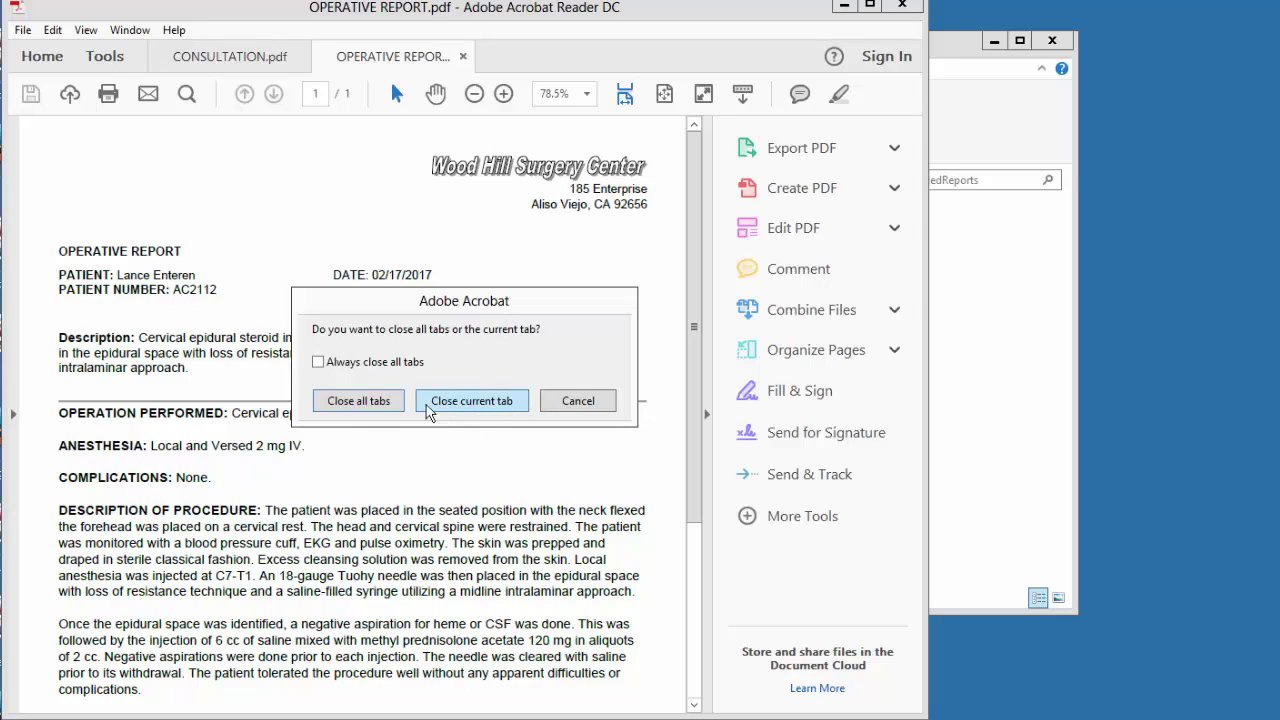
left_click(345, 401)
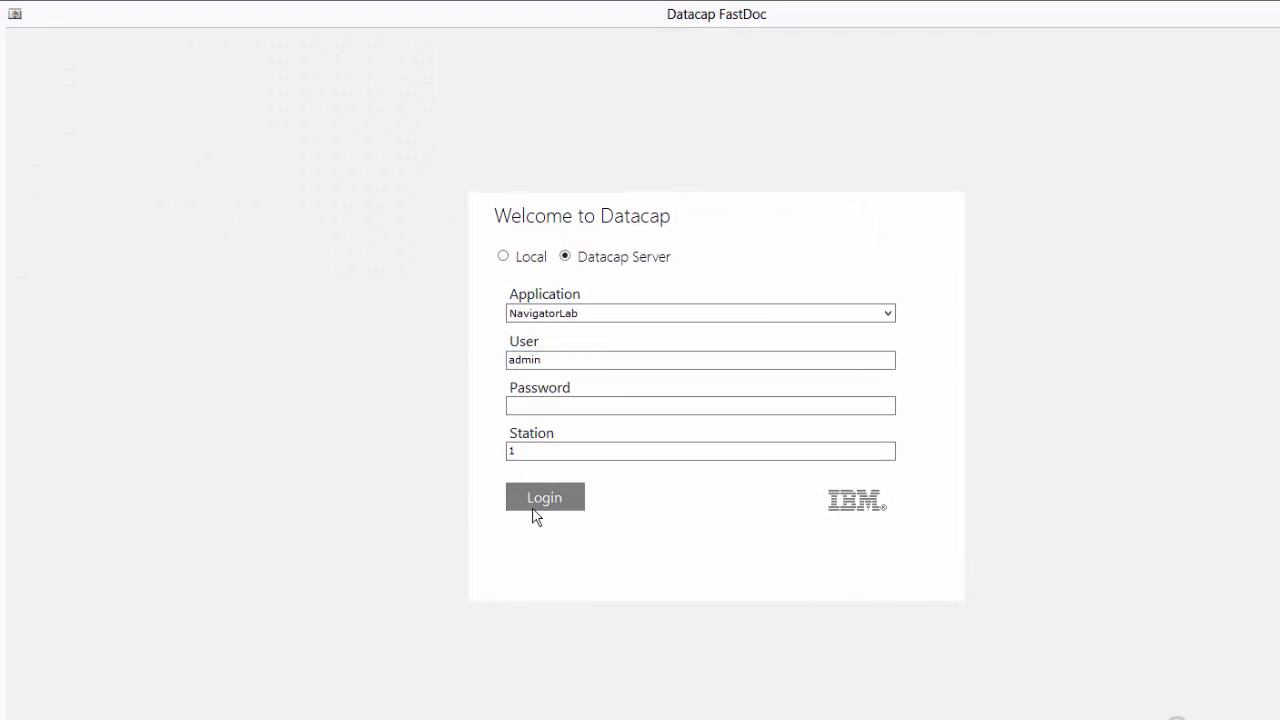
Step: Log in to NavigatorLab with the account password and launch the Application Wizard
left_click(565, 402)
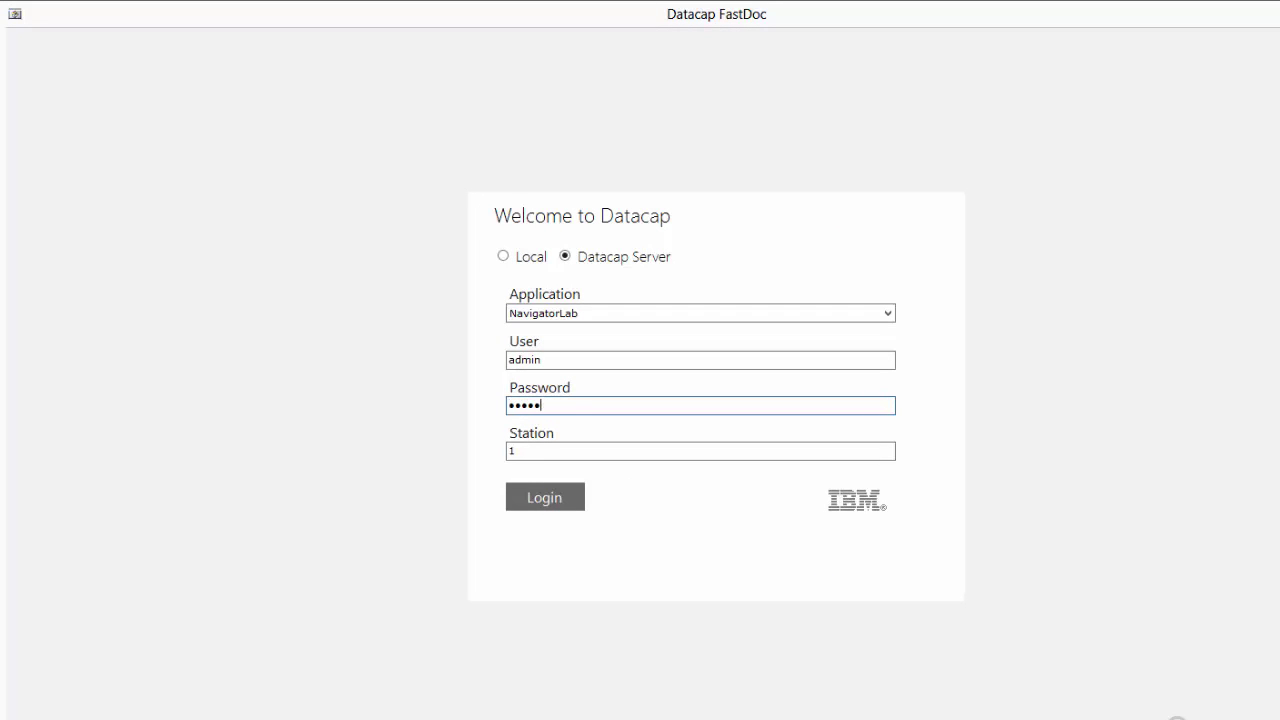
key("Return")
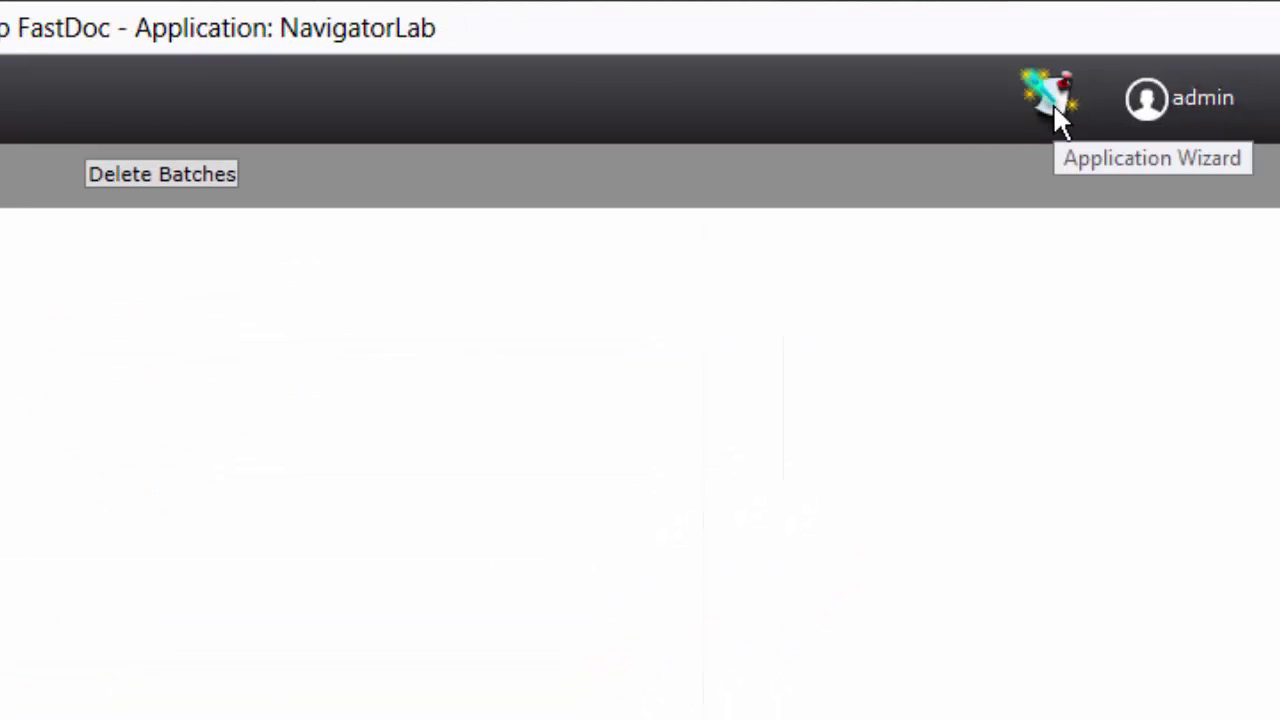
left_click(1053, 103)
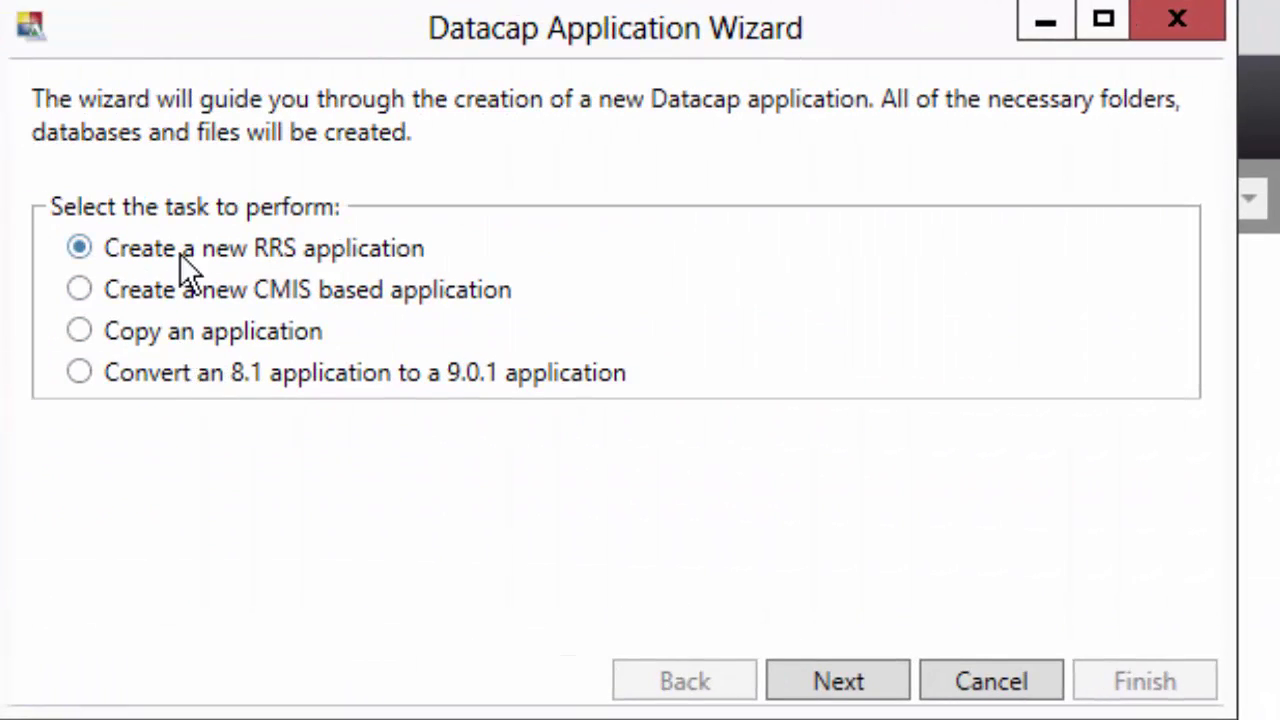
Step: Start a new RRS application named ExtractForClassify
left_click(826, 680)
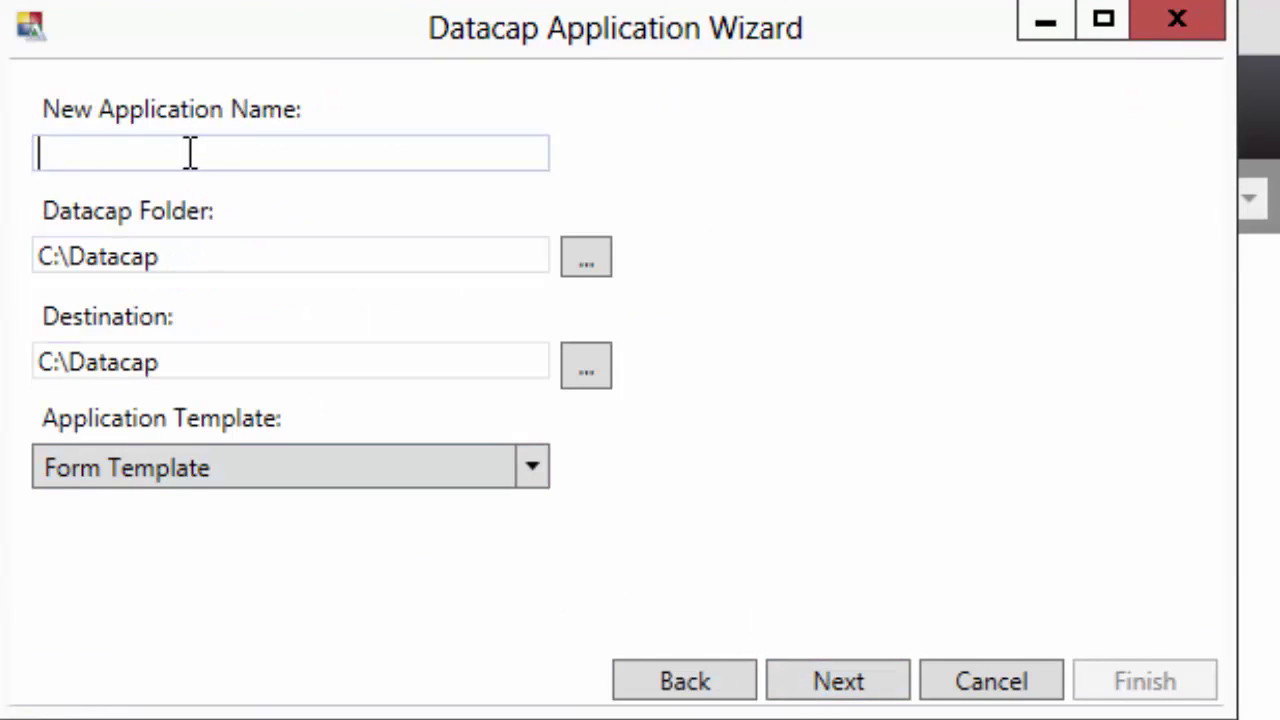
type("ExtractForClassify")
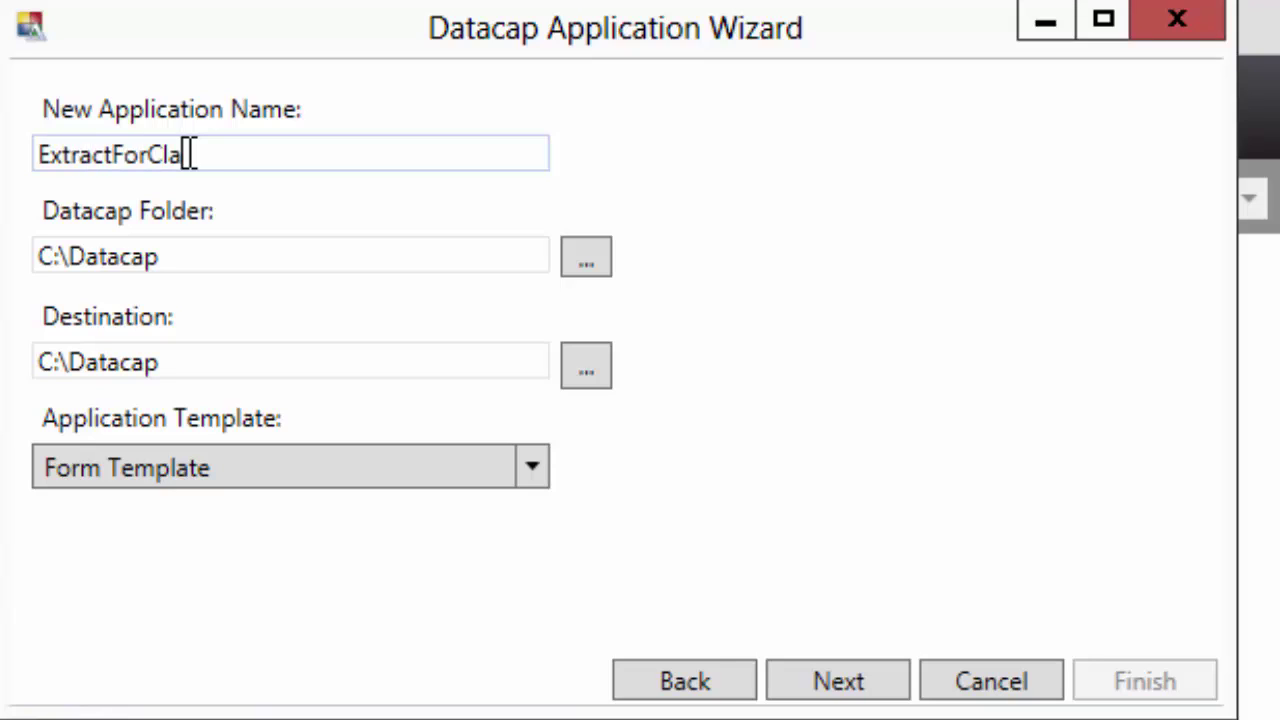
left_click(846, 693)
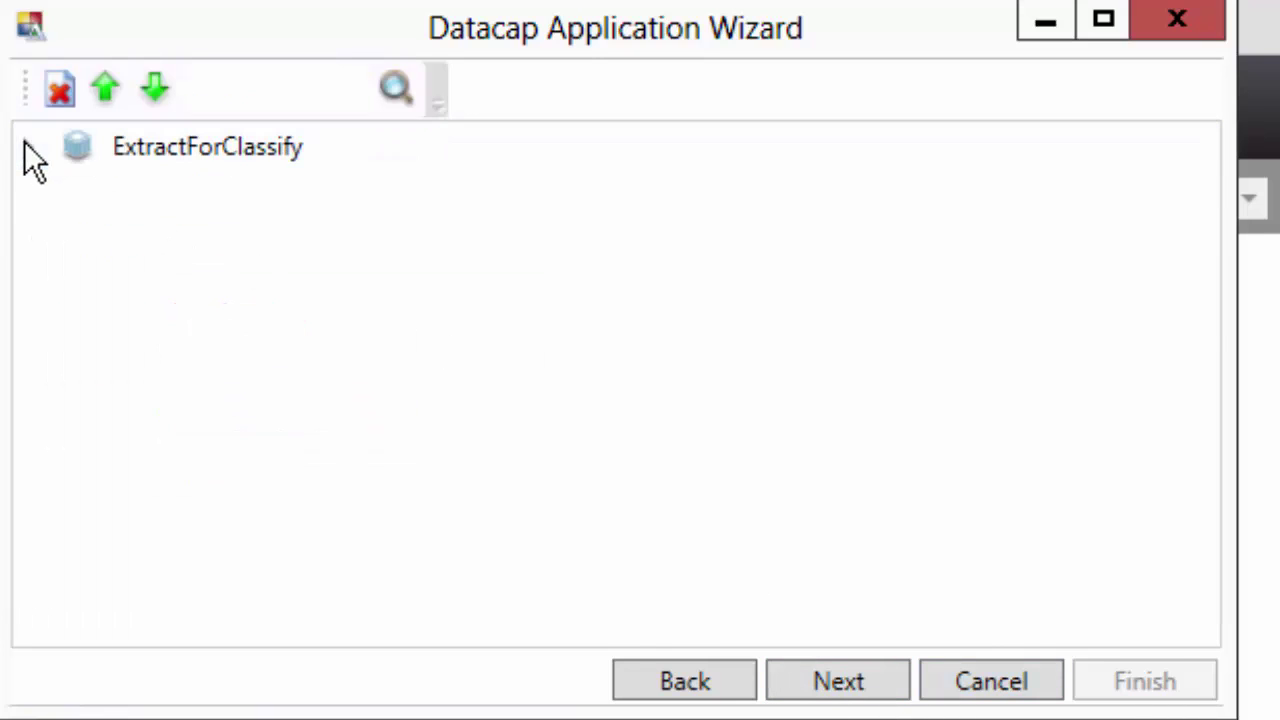
Step: Review the Document/Page hierarchy, skip sample images, and finish the wizard
left_click(27, 148)
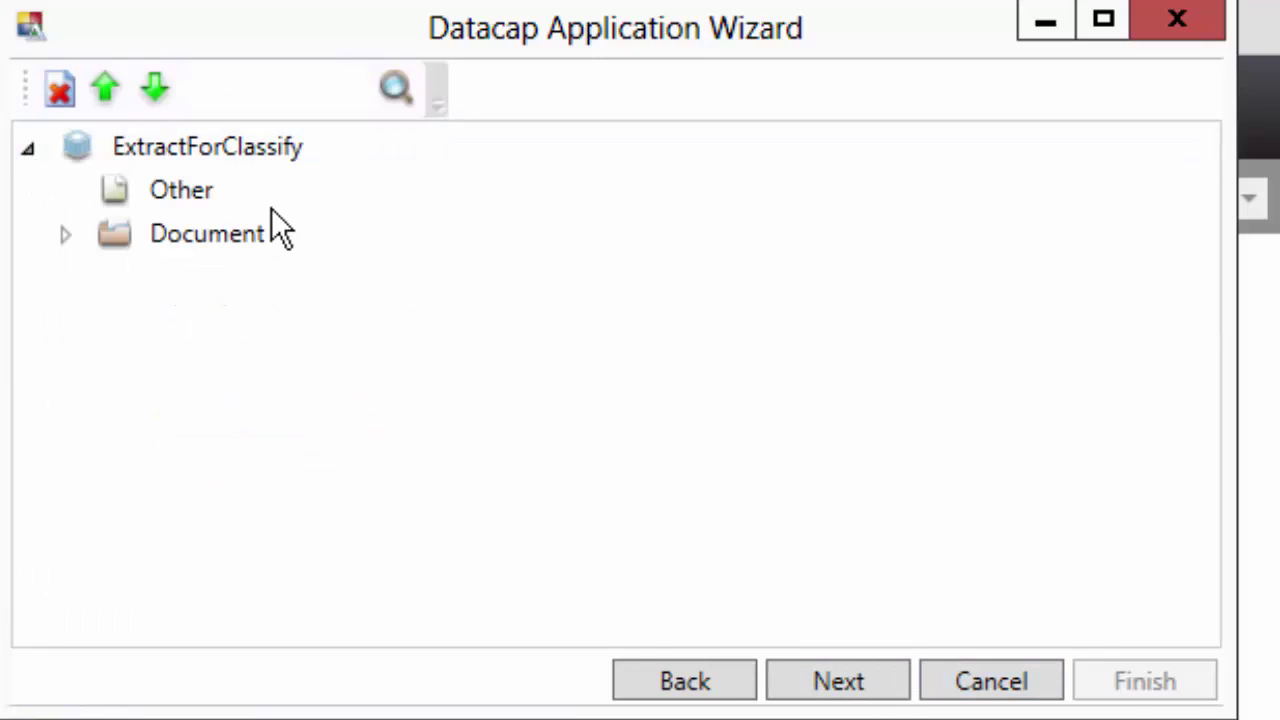
left_click(66, 236)
left_click(829, 674)
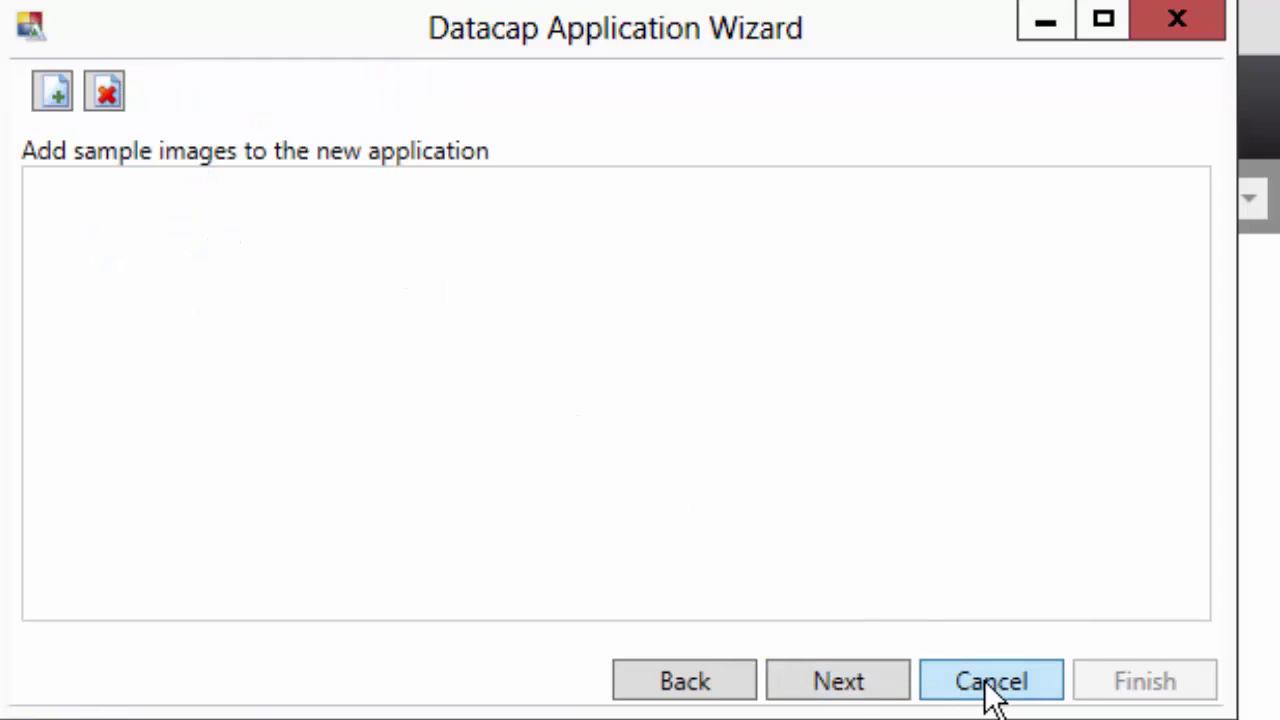
left_click(848, 684)
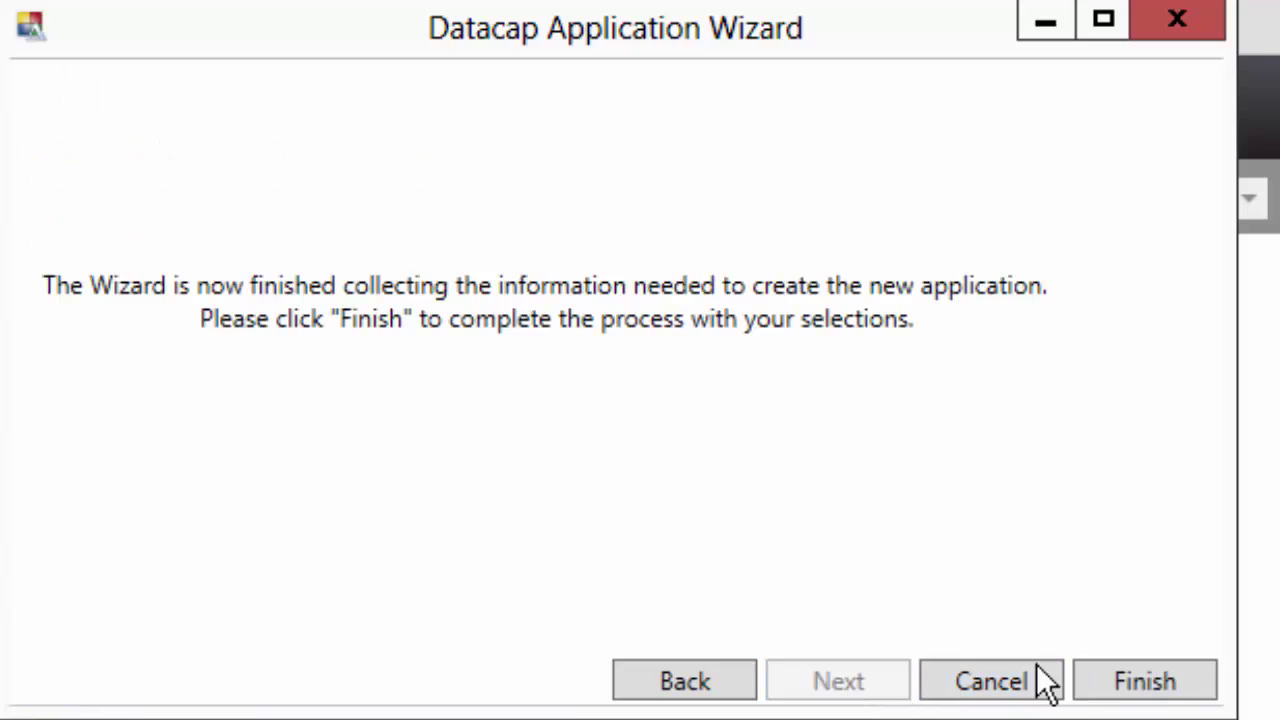
left_click(1112, 678)
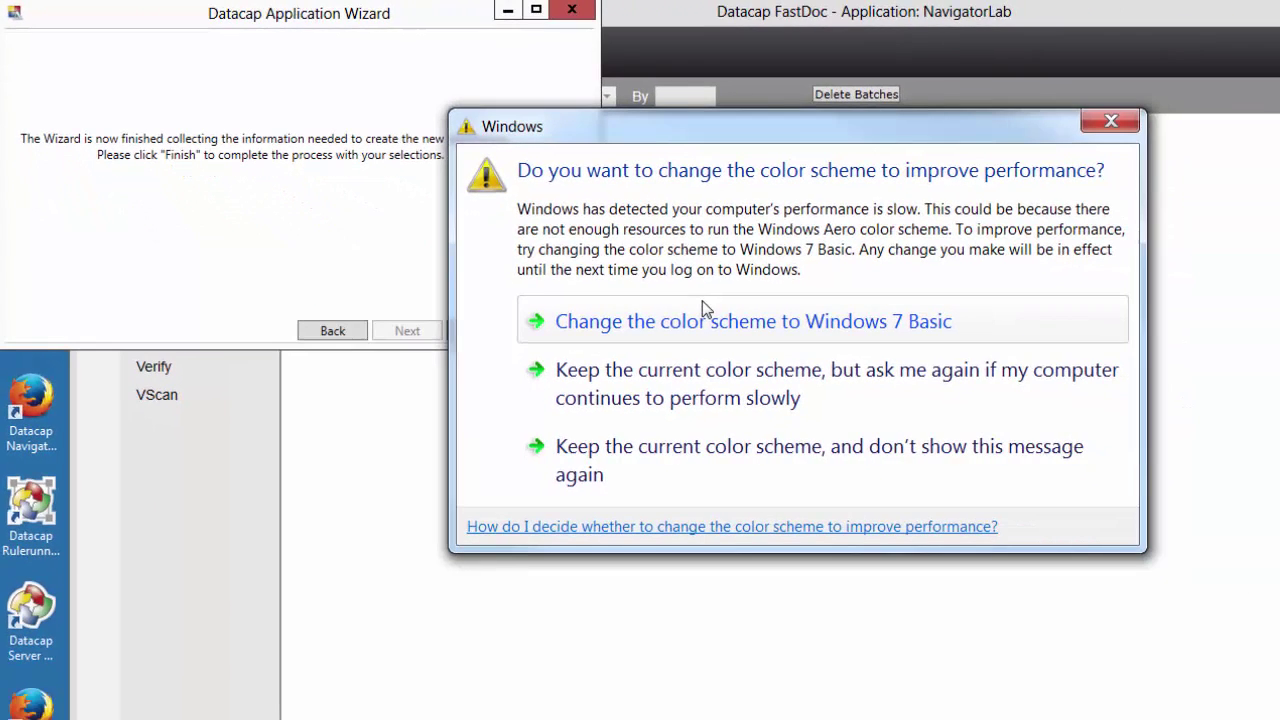
Step: Dismiss the colour-scheme prompt and close the completed ExtractForClassify wizard
left_click(711, 330)
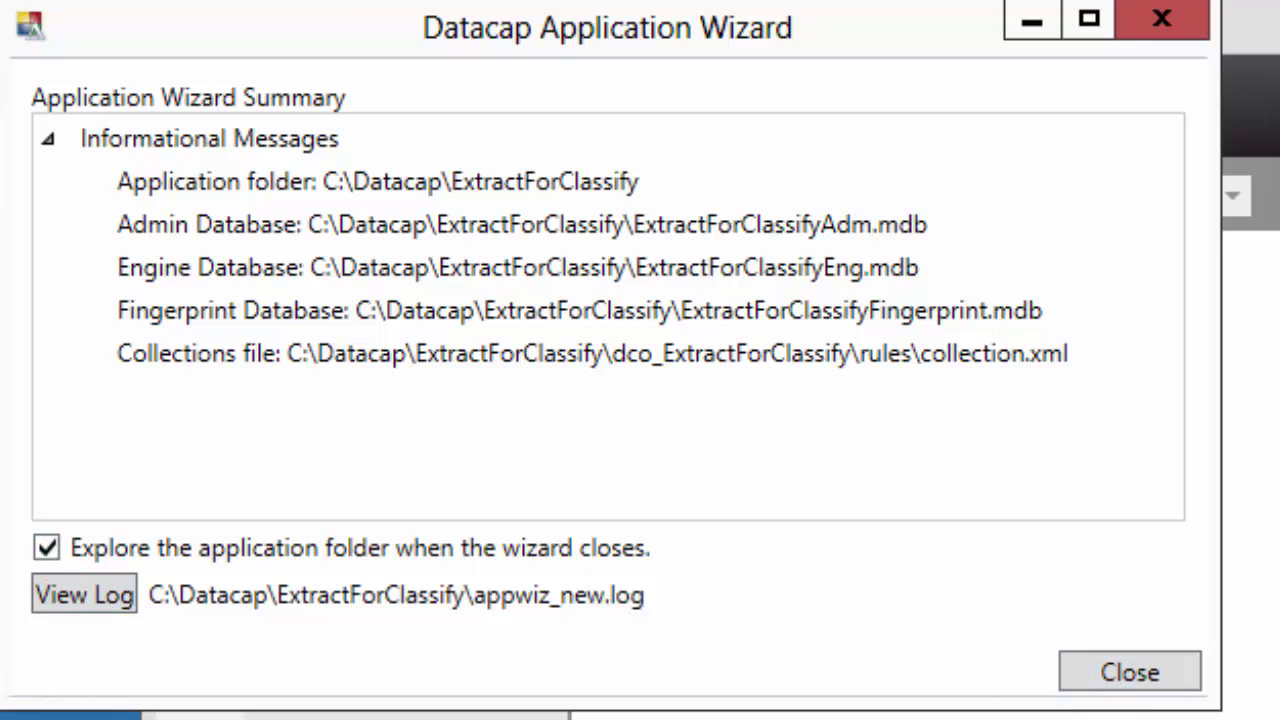
left_click(1162, 662)
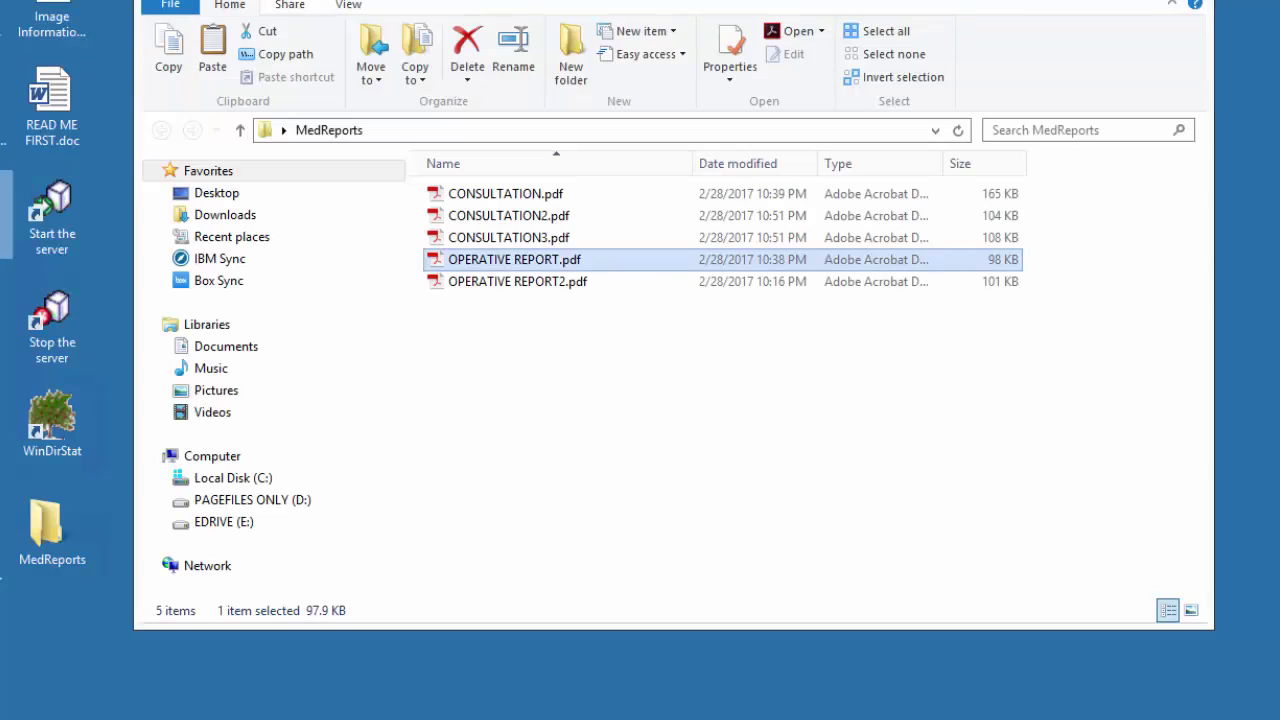
Step: Start FastDoc, log in to ExtractForClassify with the password, and open its batch structure
double_click(60, 338)
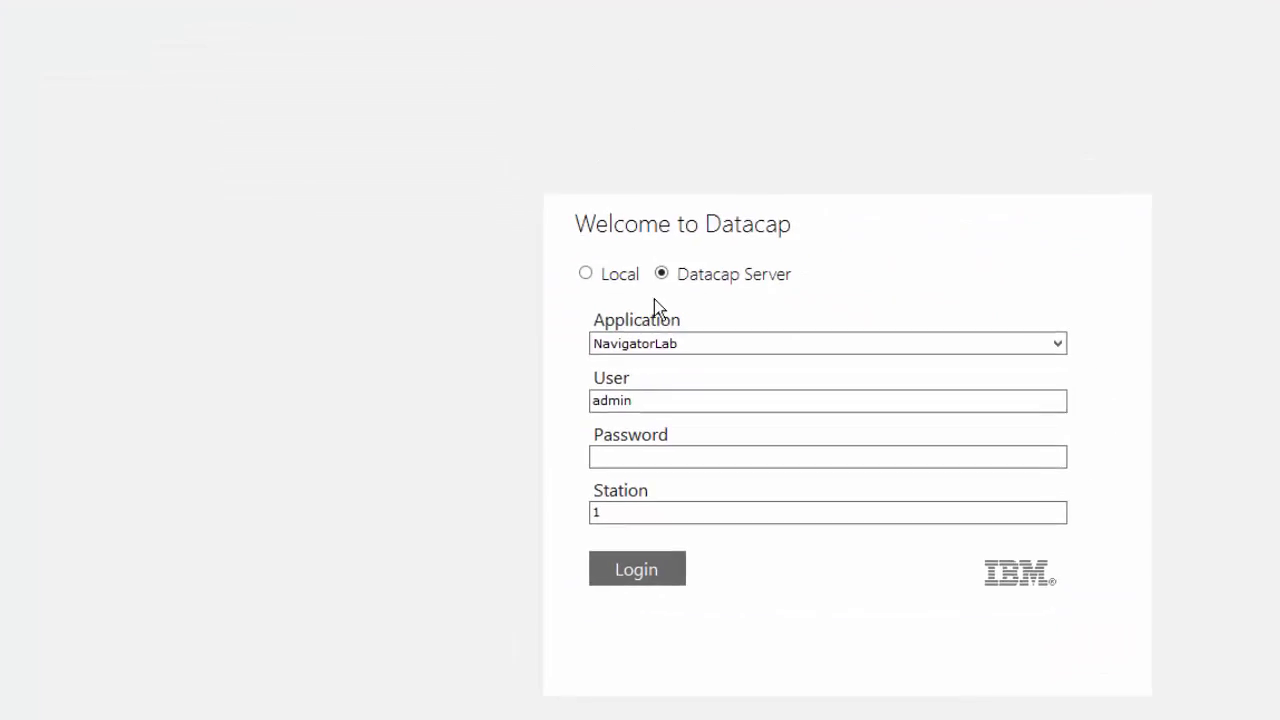
left_click(715, 343)
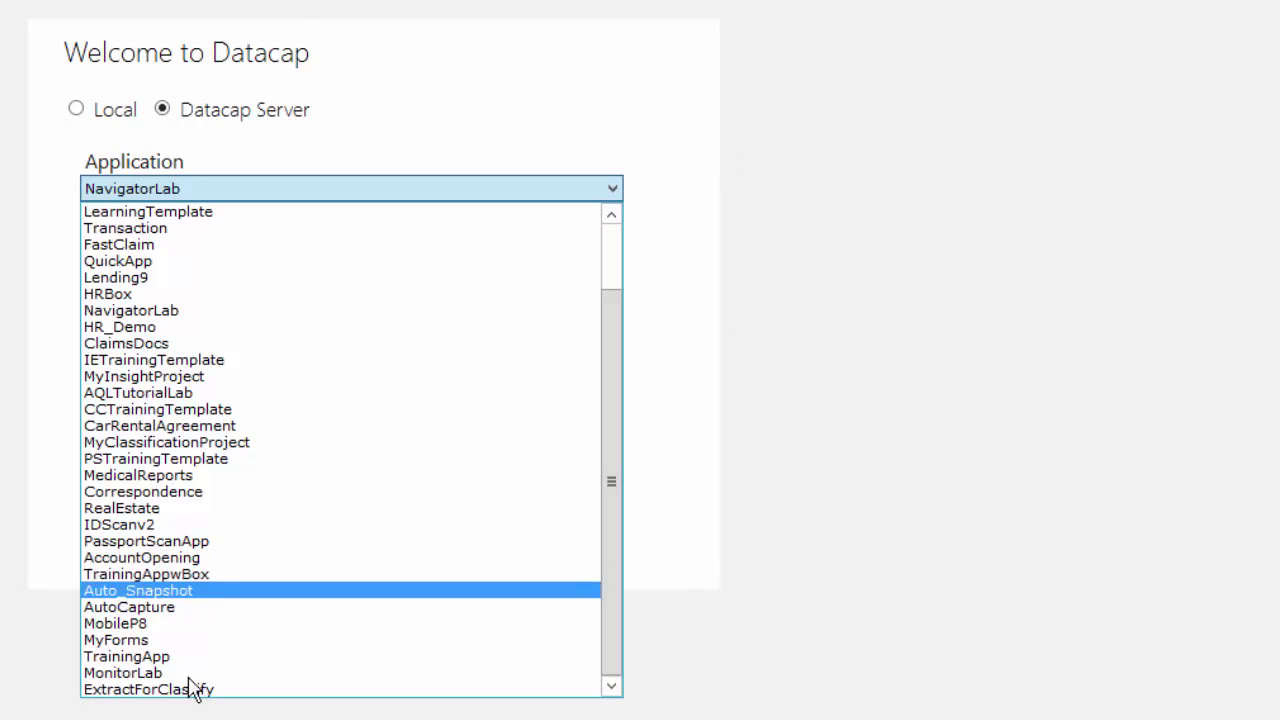
left_click(183, 690)
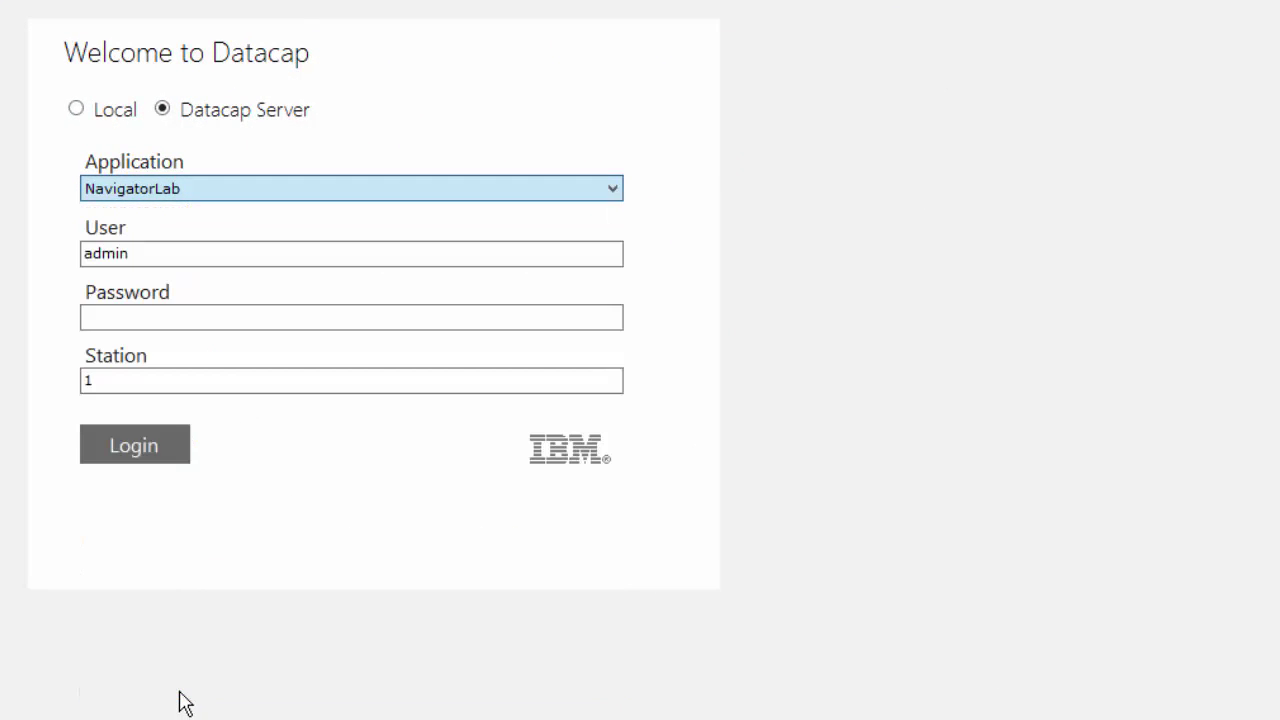
left_click(156, 316)
left_click(156, 316)
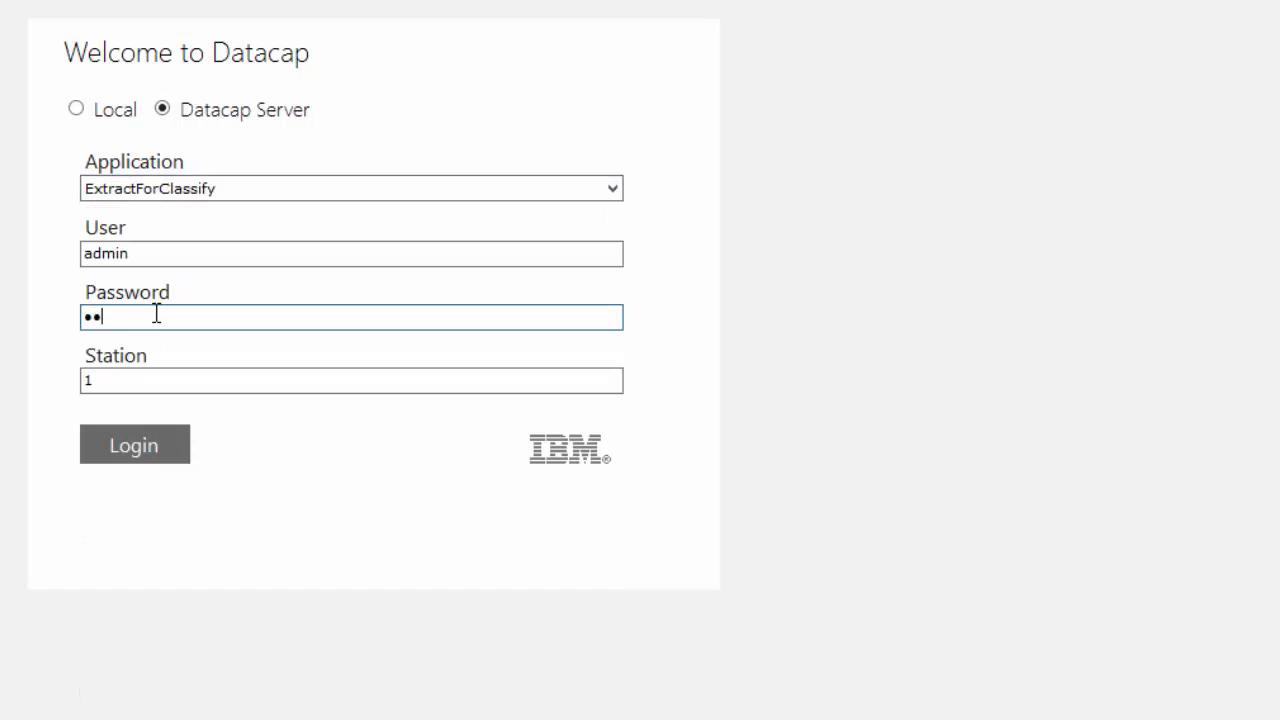
key("Return")
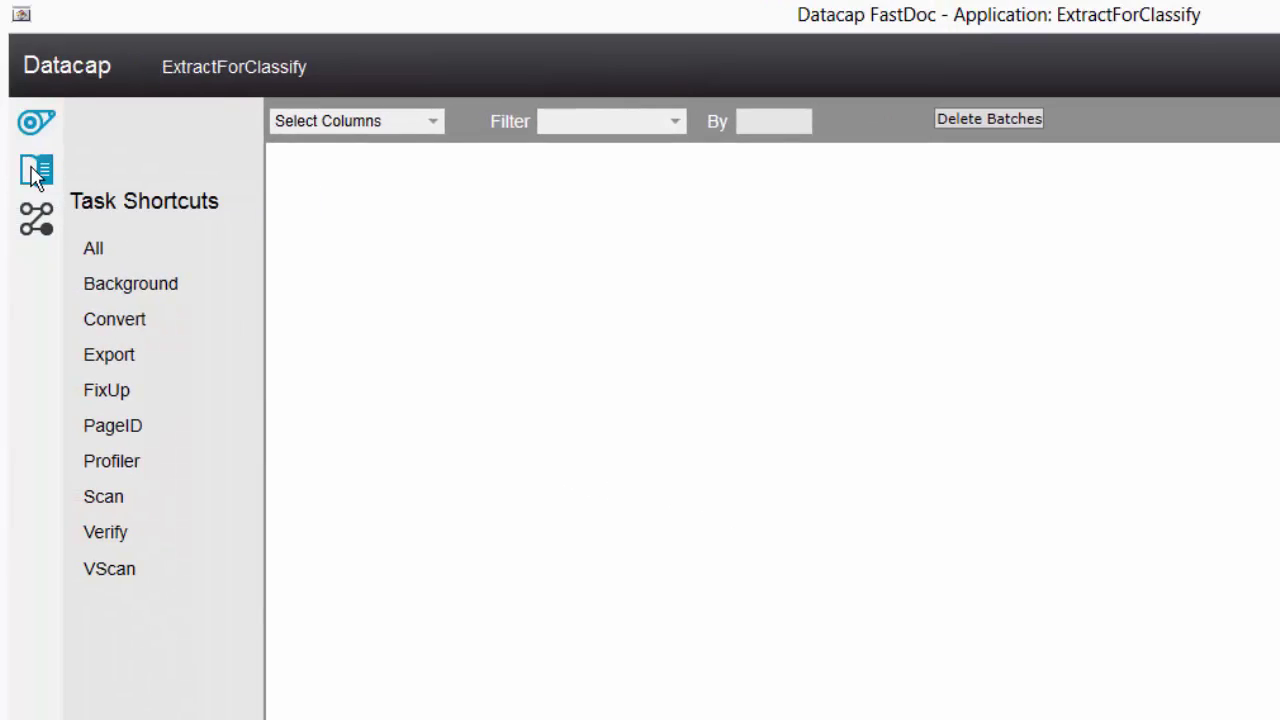
left_click(37, 171)
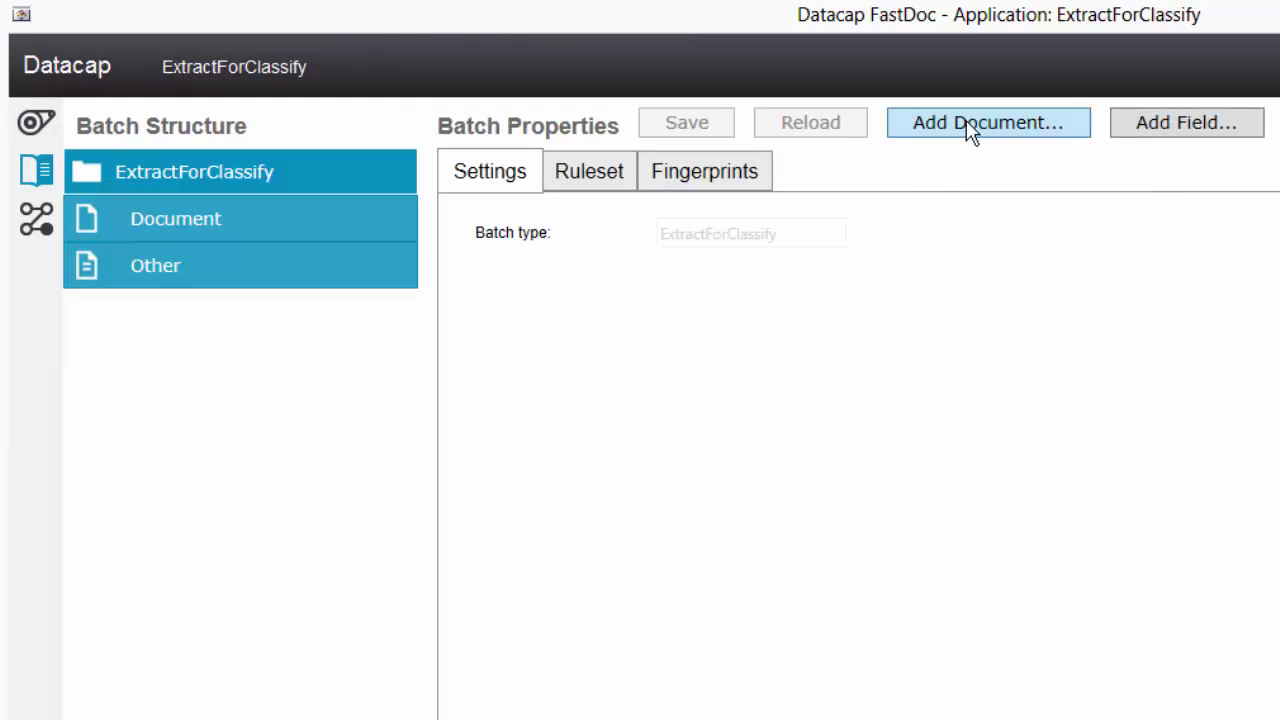
Step: Create document type IdDocType using the Document rulesets, then select it
left_click(975, 130)
left_click(1160, 183)
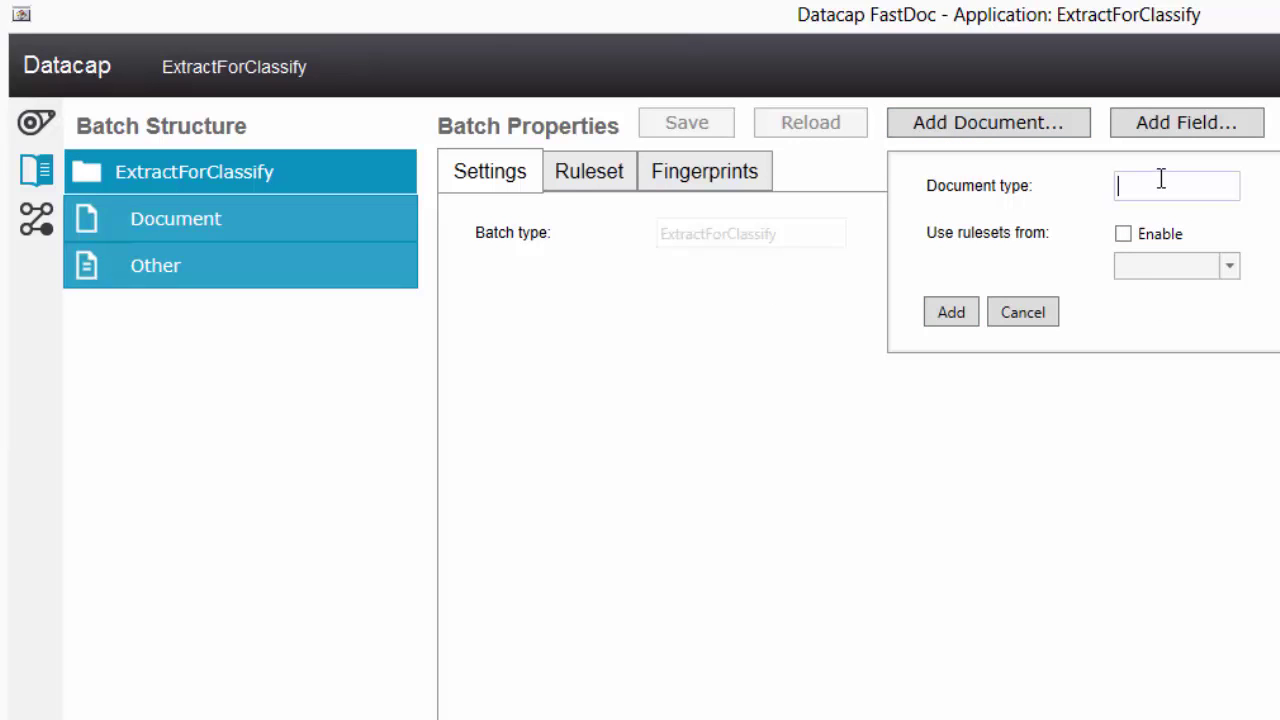
type("IdPageType")
left_click(1159, 190)
key("BackSpace")
key("BackSpace")
key("BackSpace")
key("BackSpace")
type("Doc")
left_click(1136, 262)
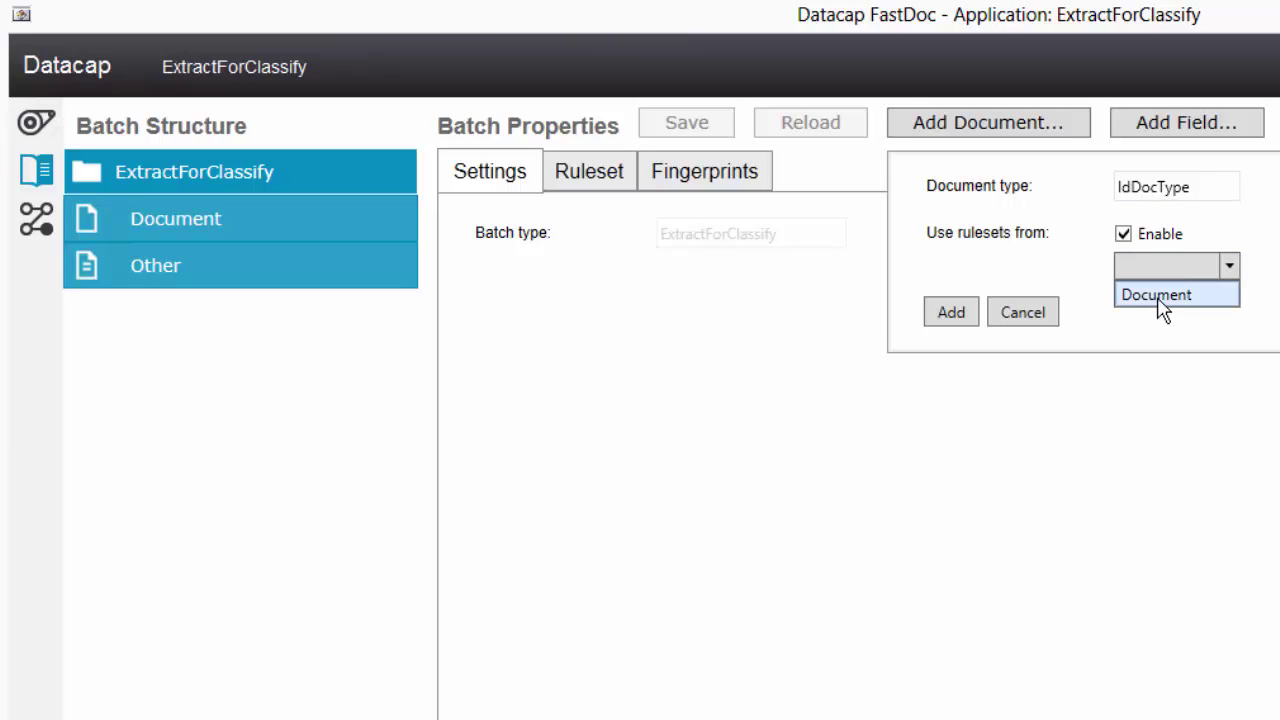
left_click(1160, 298)
left_click(957, 318)
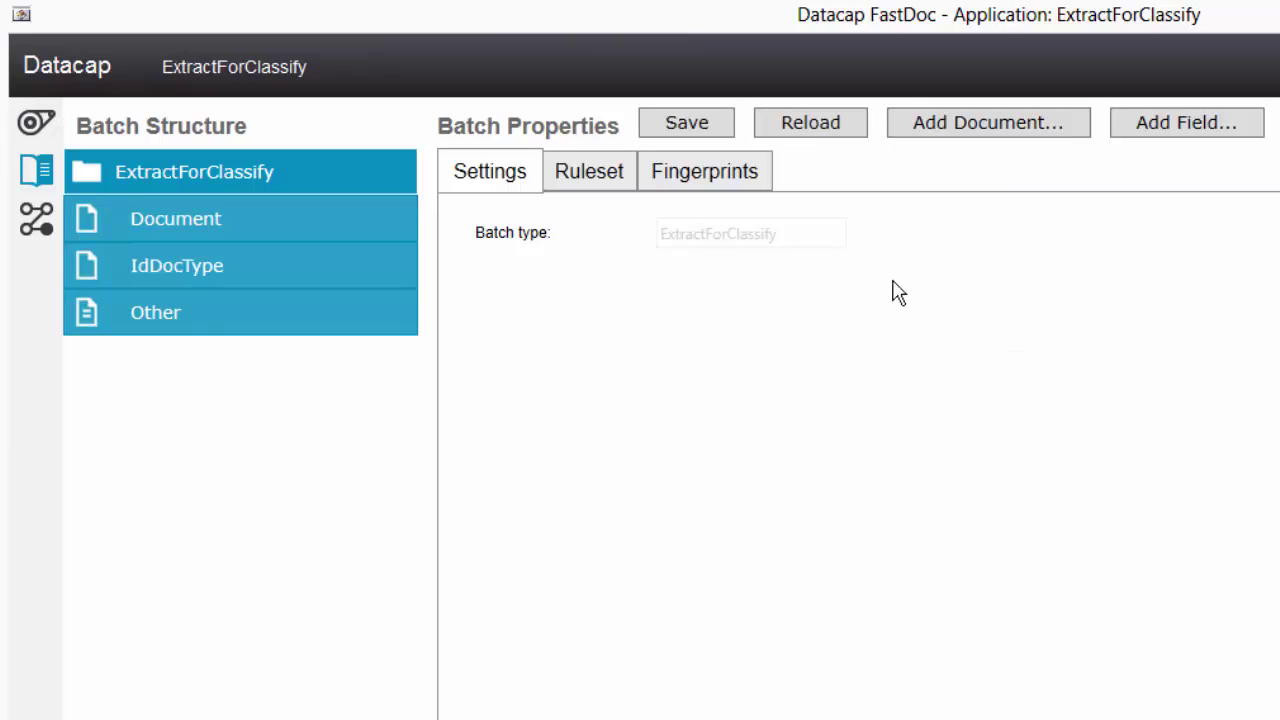
left_click(302, 282)
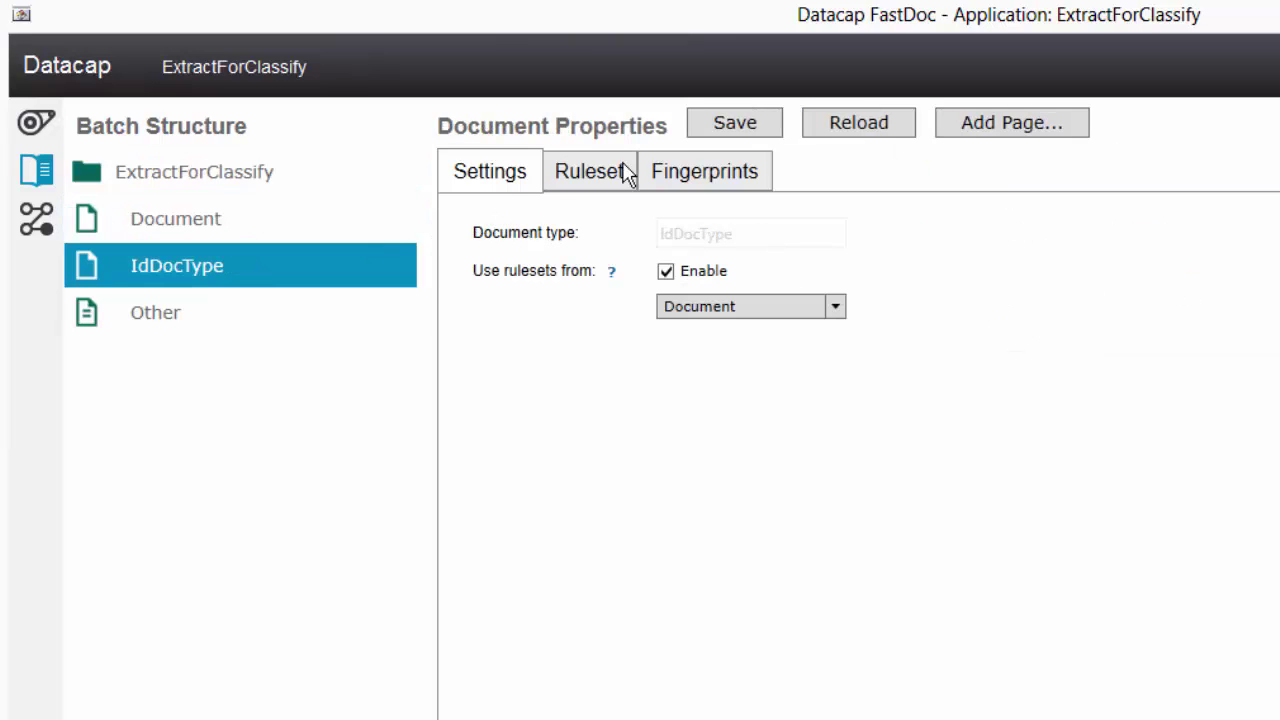
Step: Add page type IdPageTypeMain under IdDocType, reusing the Page rulesets
left_click(1003, 125)
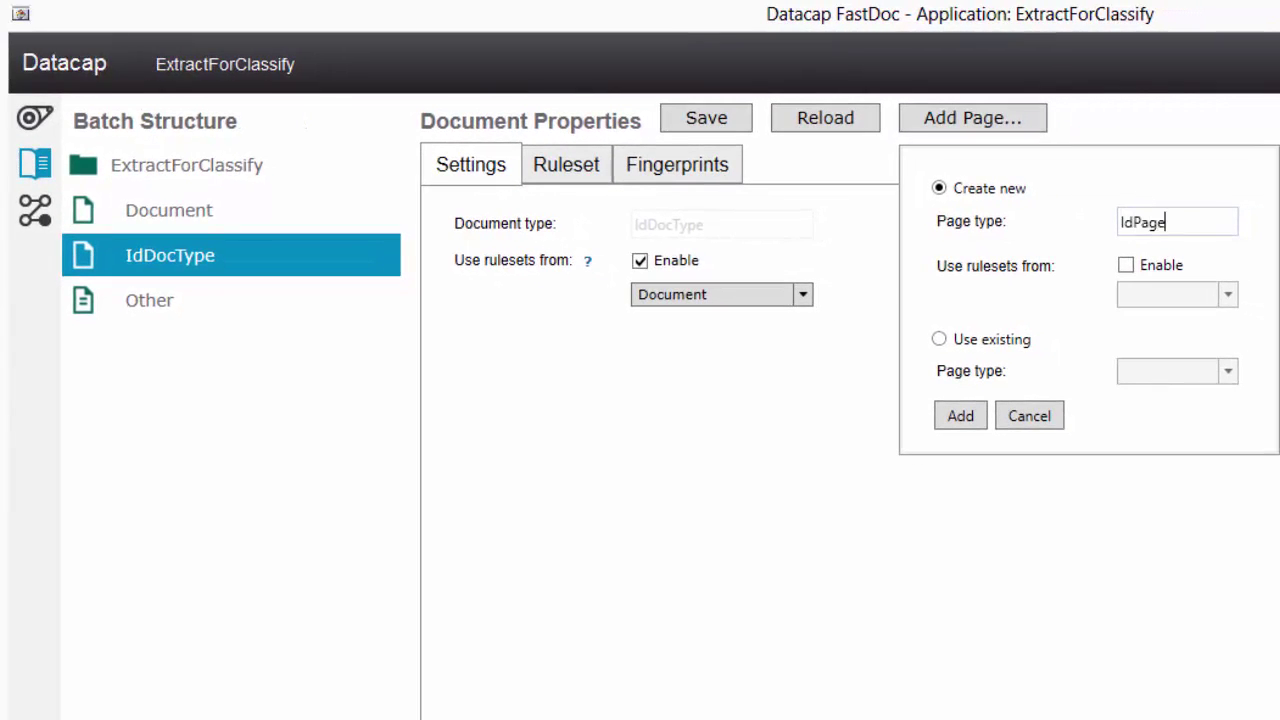
type("IdPageTypeMain")
left_click(1126, 266)
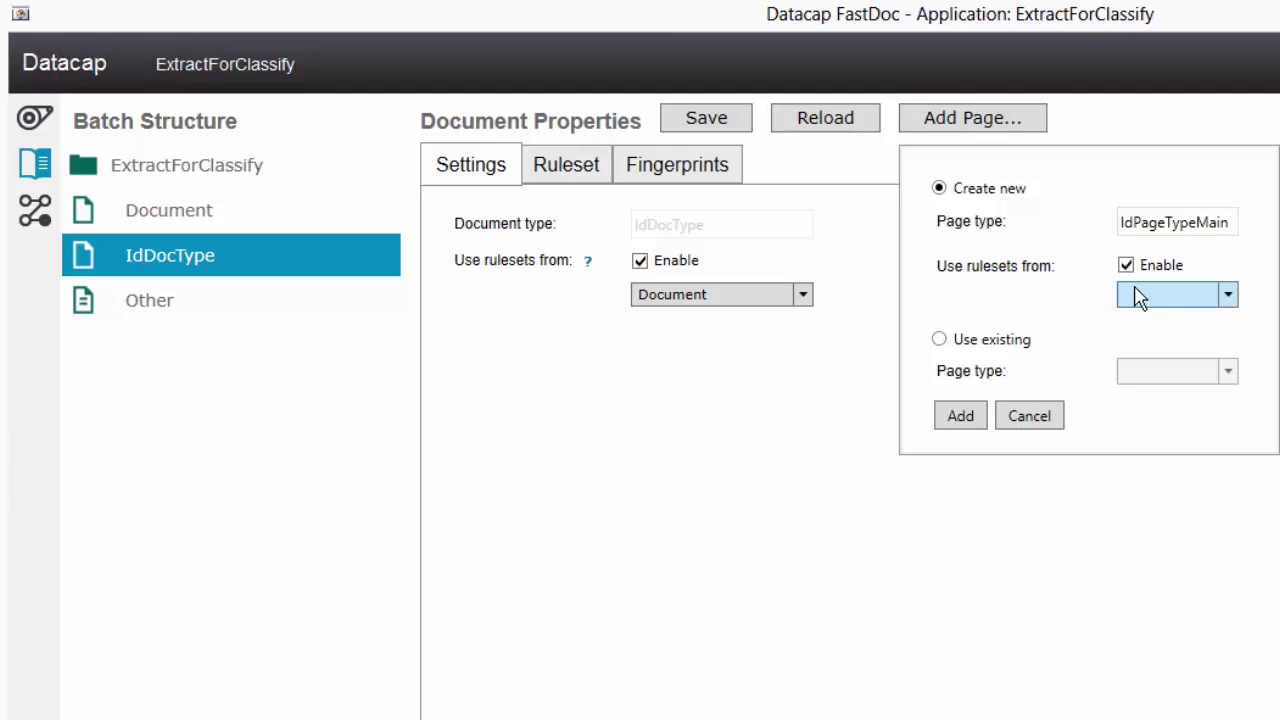
left_click(1140, 294)
left_click(1180, 347)
left_click(962, 418)
Step: Add a second page type IdPageTypeTrailing, then select IdPageTypeMain
left_click(971, 124)
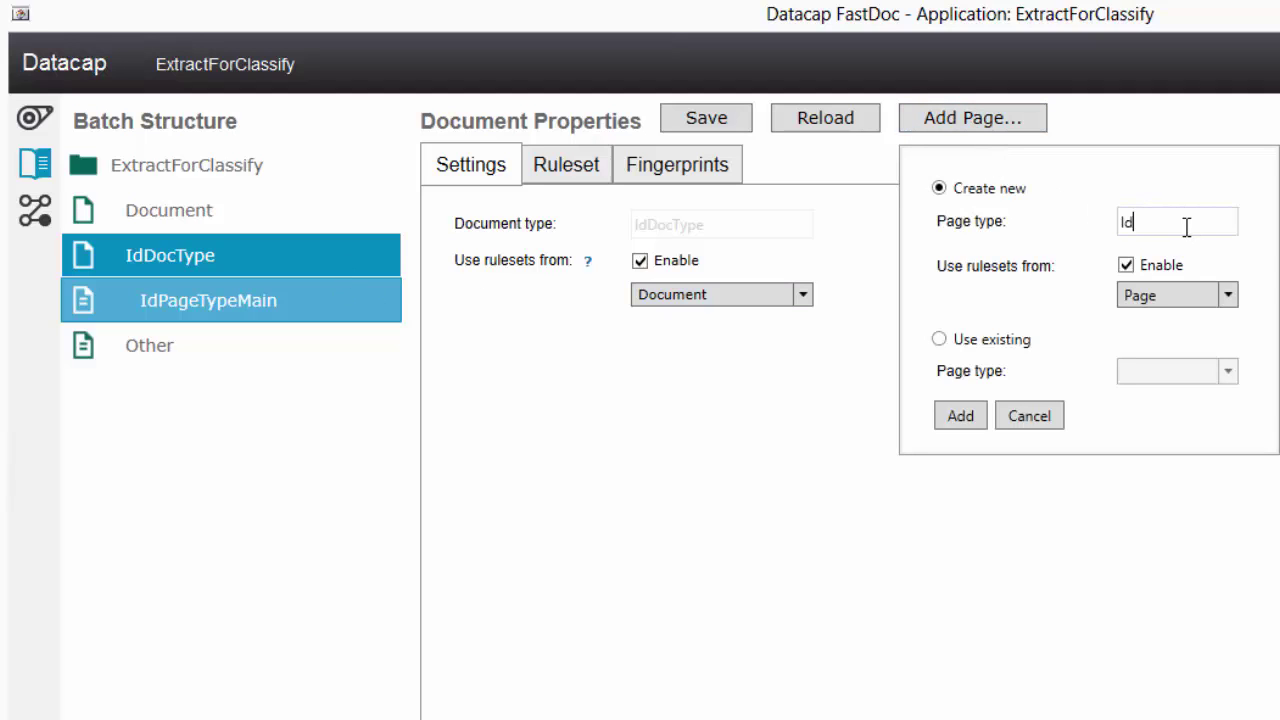
type("IdPageTypeTrailing")
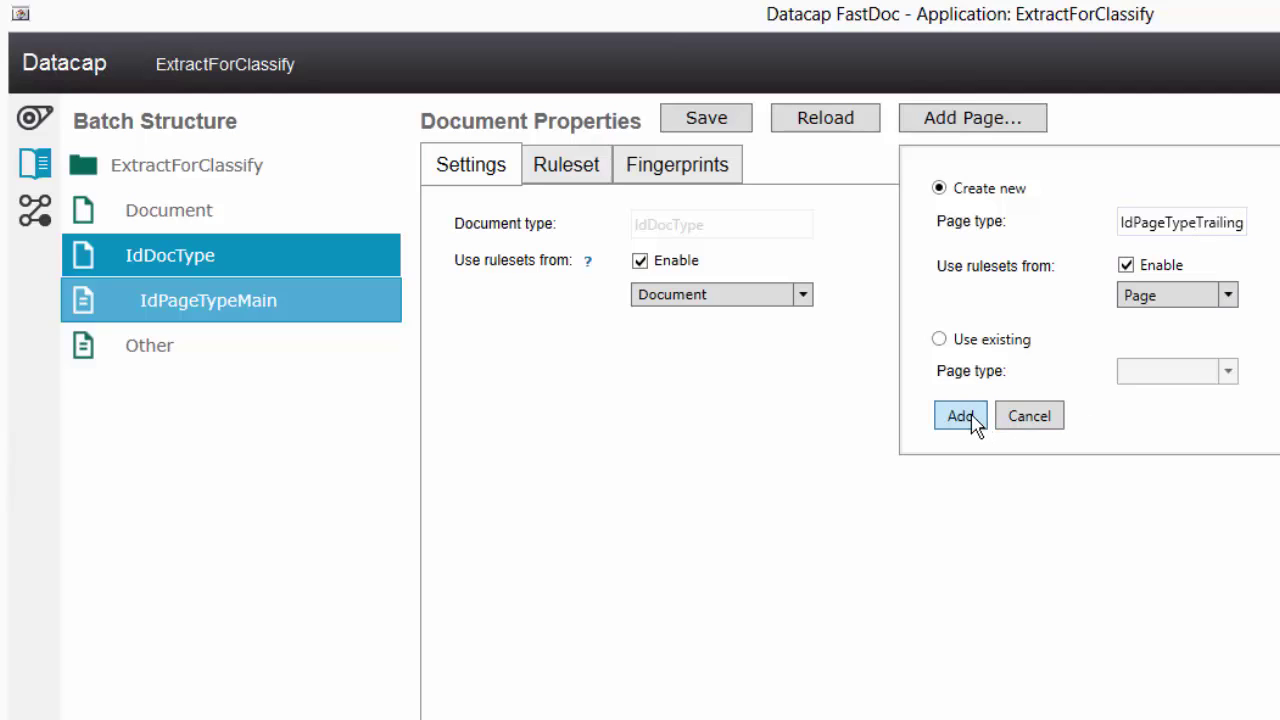
left_click(962, 418)
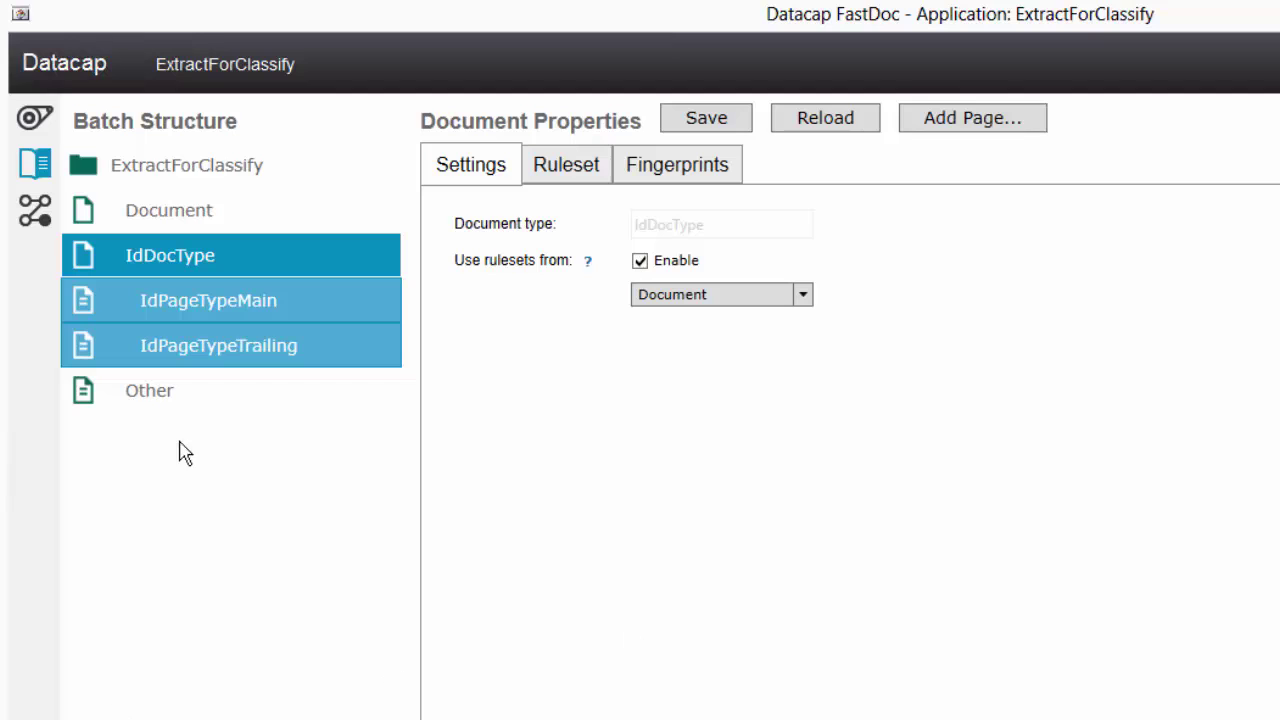
left_click(183, 300)
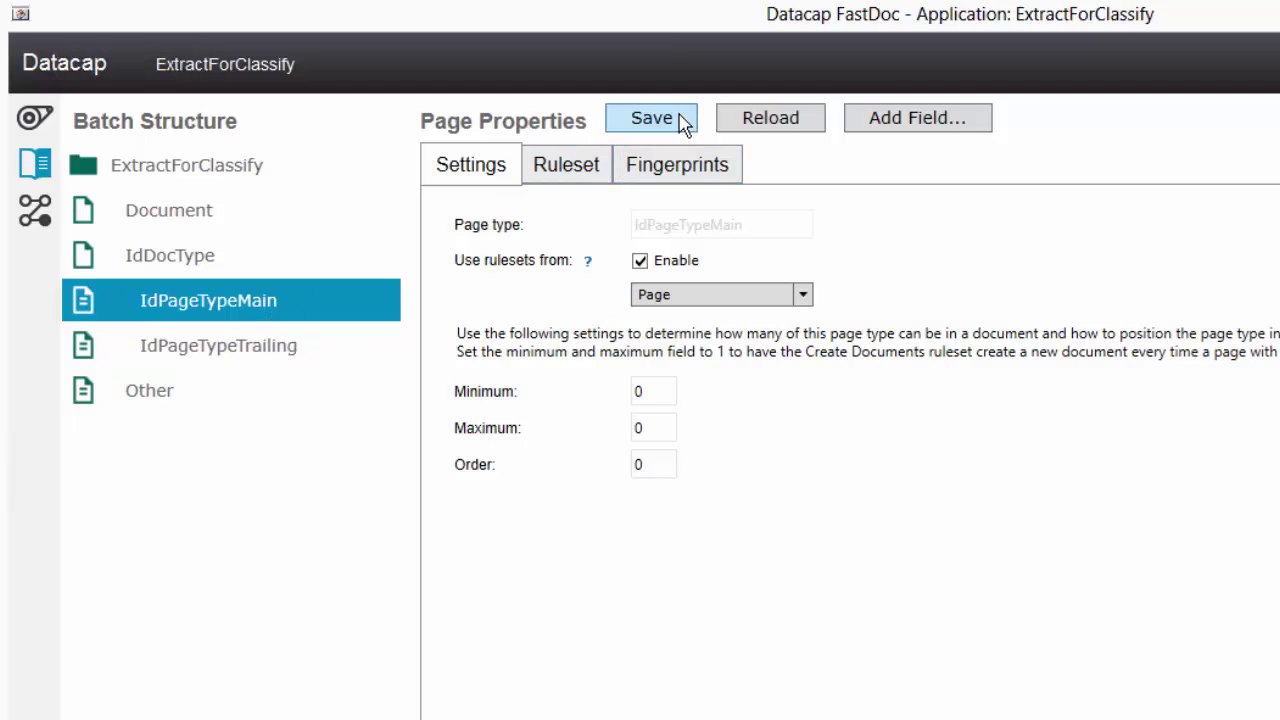
Step: Add a PageTypePrefix field to IdPageTypeMain and check its Ruleset settings before leaving
left_click(890, 125)
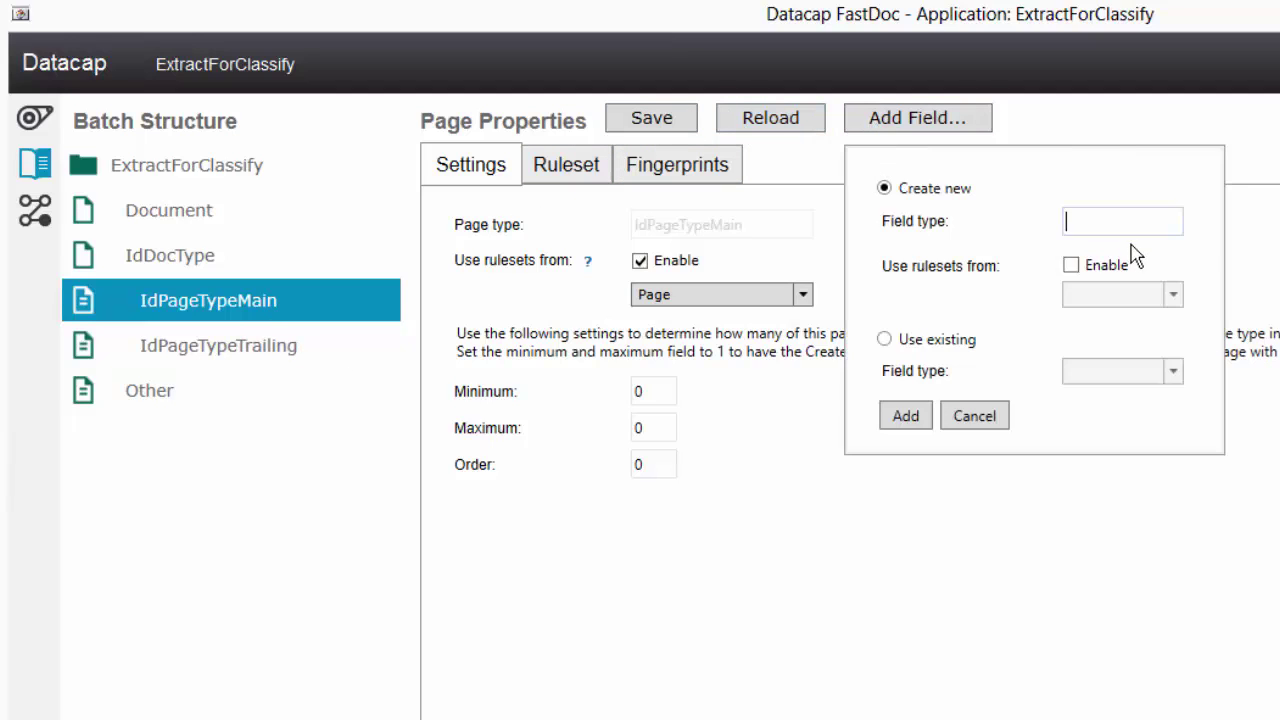
type("PageTypePrefix")
left_click(910, 416)
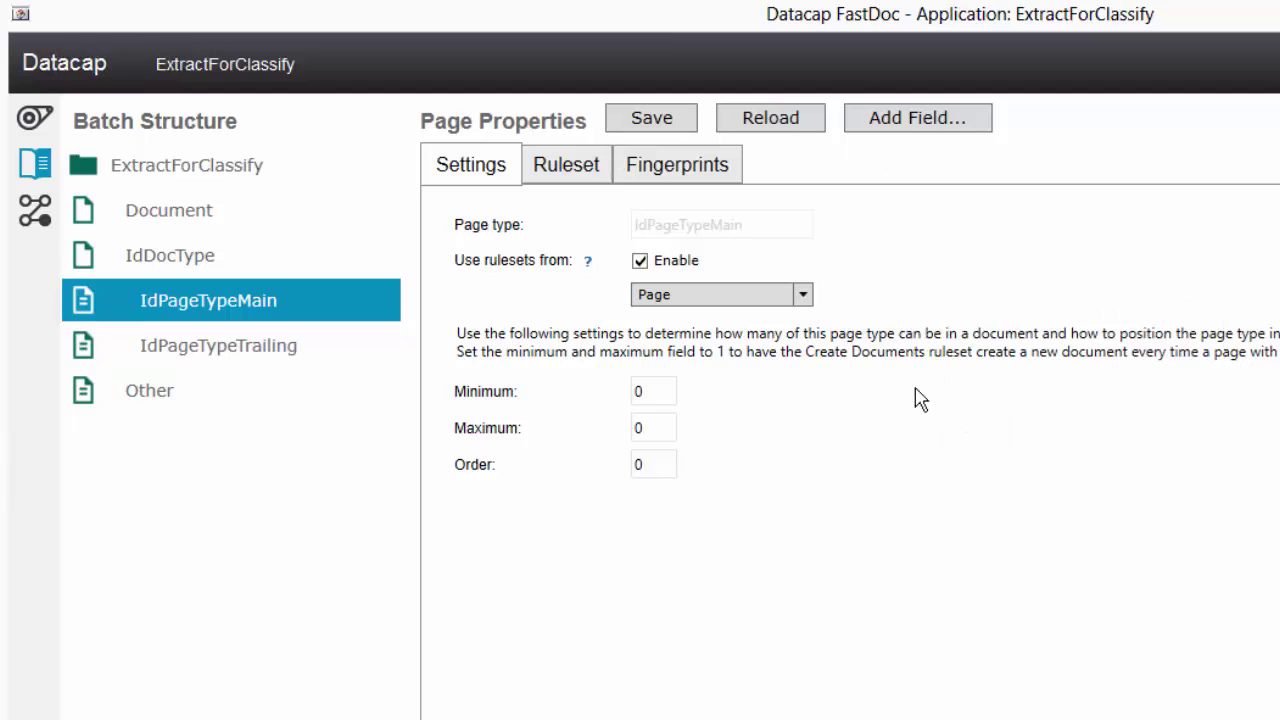
left_click(250, 343)
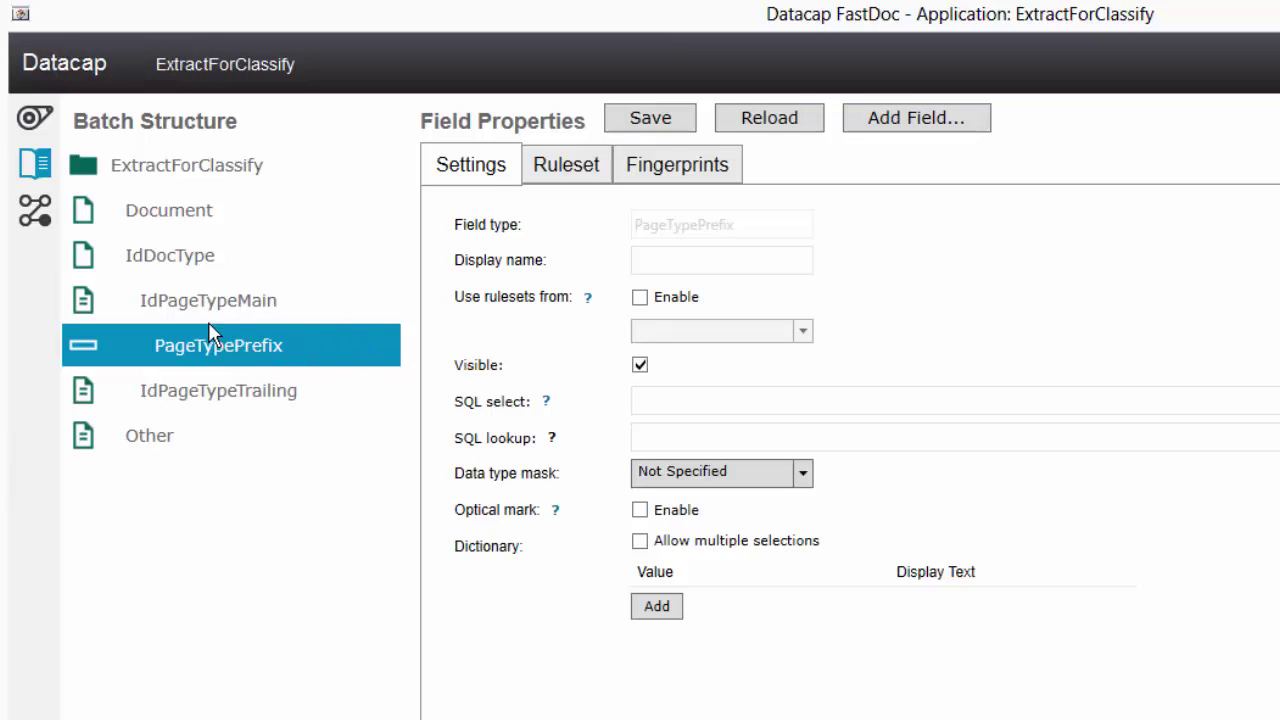
left_click(588, 168)
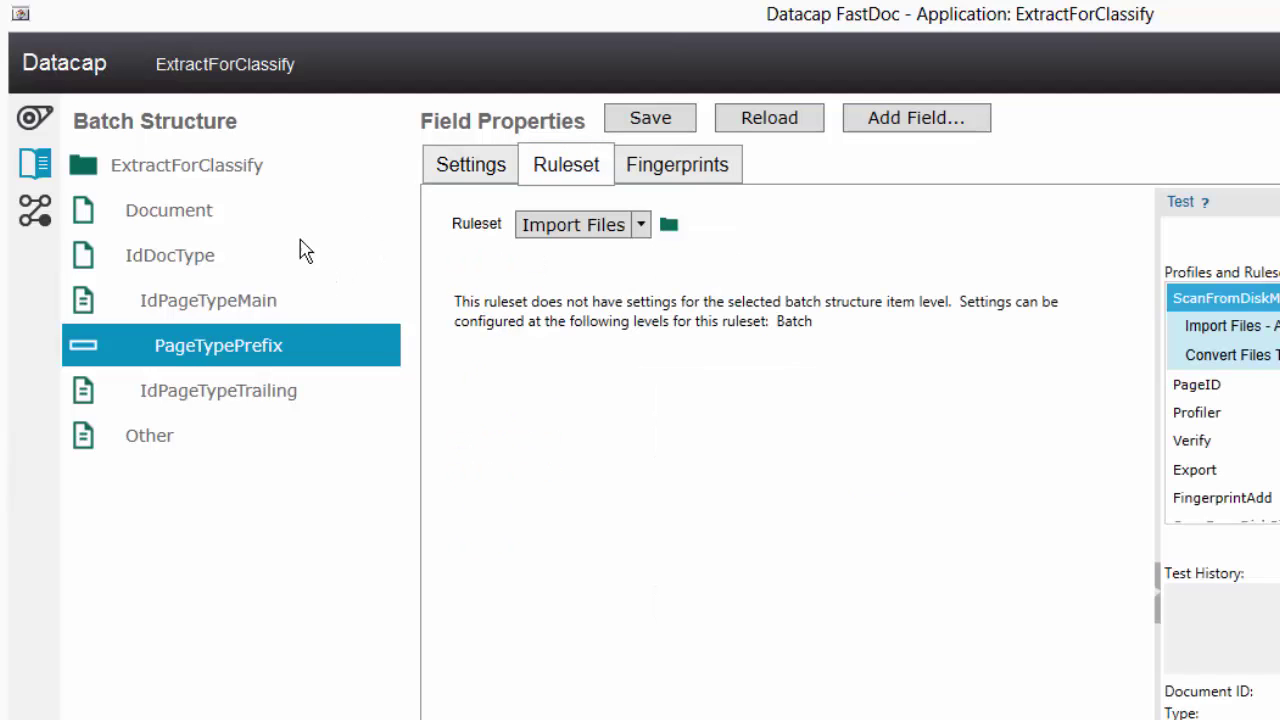
left_click(44, 215)
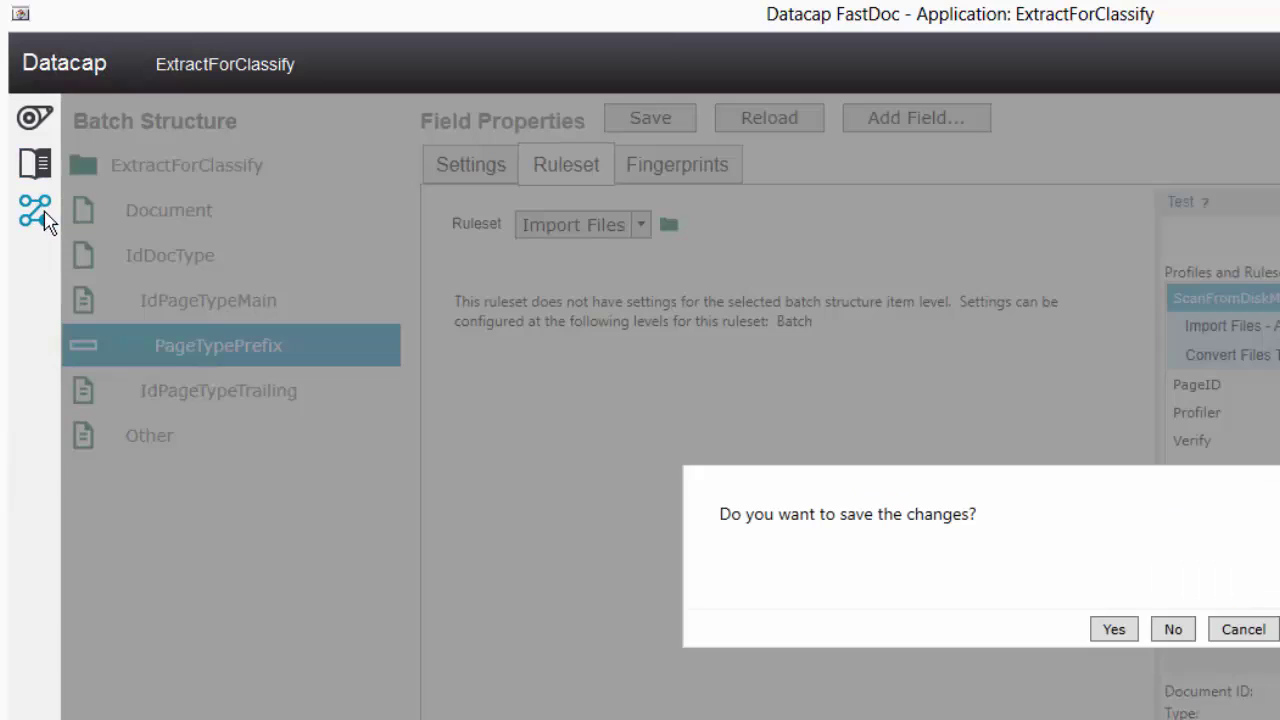
Step: Save the structure changes, compare VerifyExport and DemoSingleTIFFs workflows, and open Identify Pages
left_click(1116, 630)
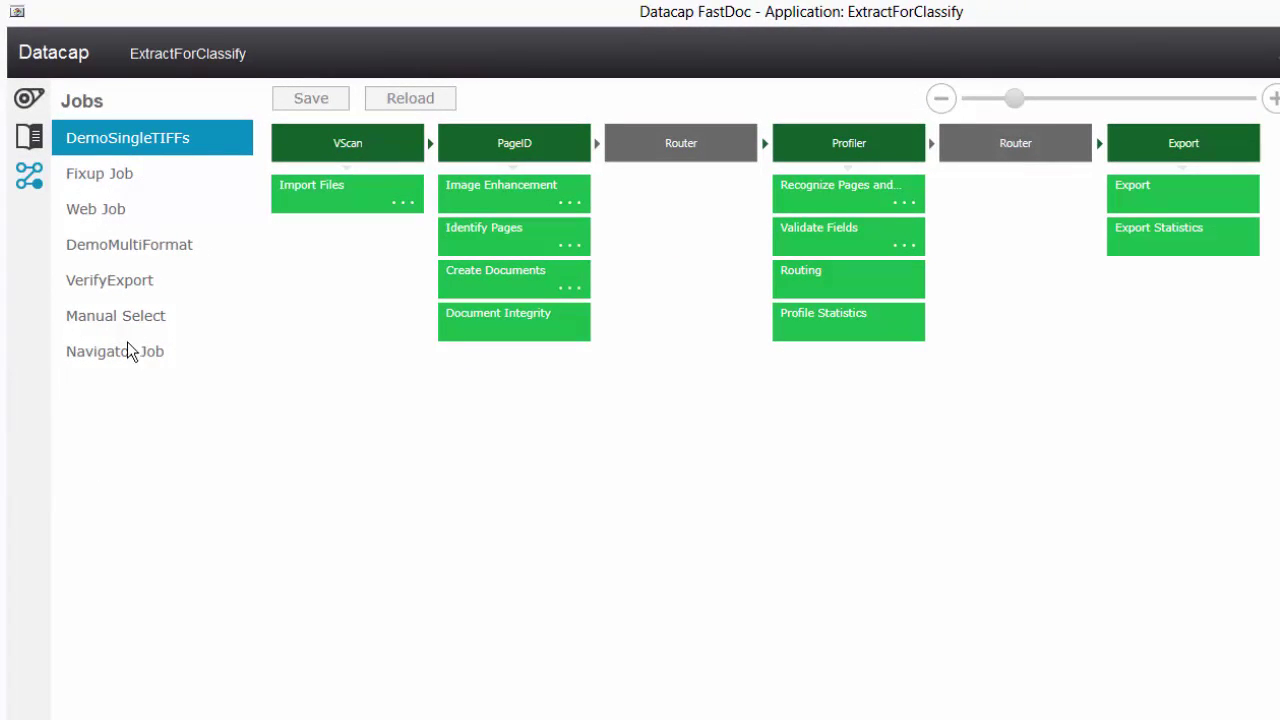
left_click(133, 287)
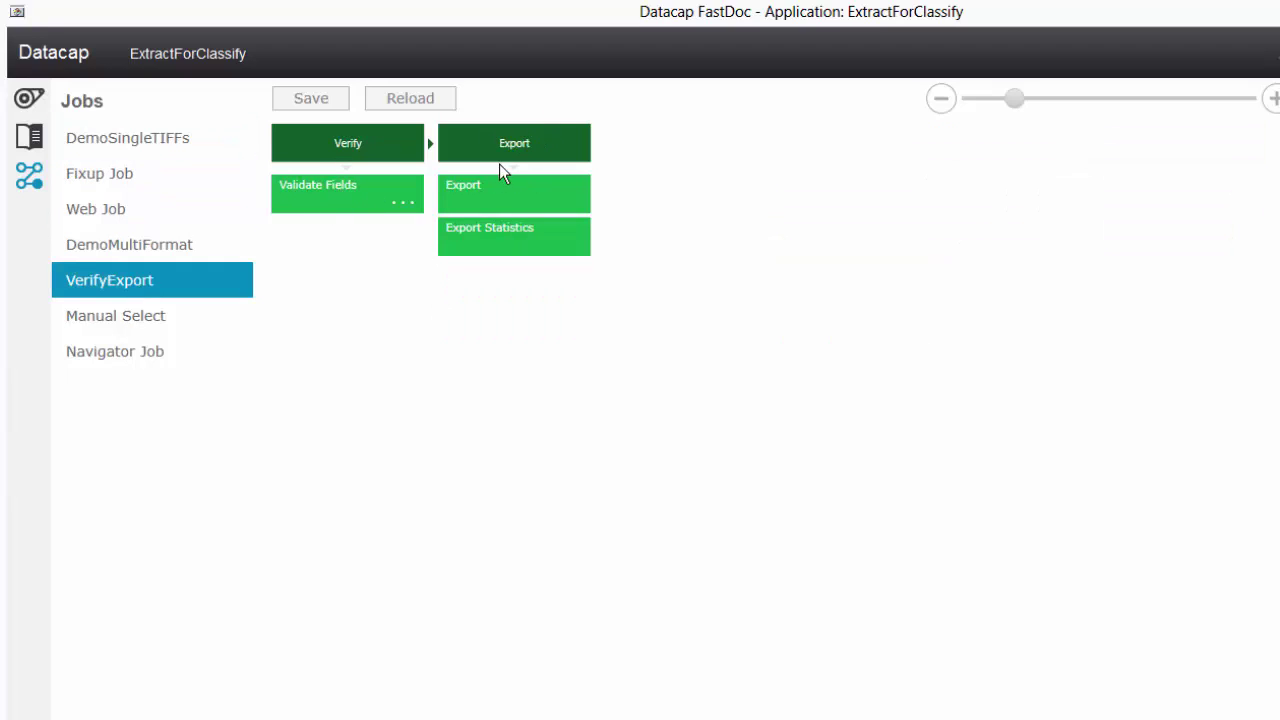
left_click(126, 147)
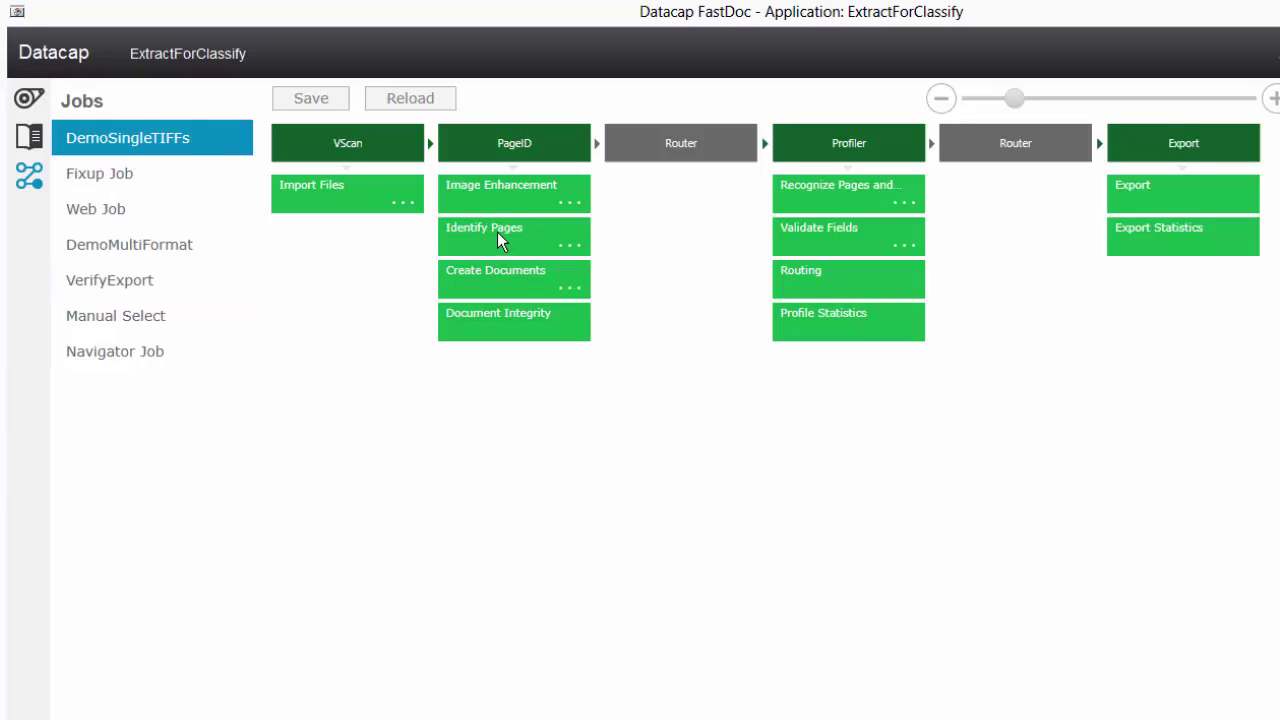
double_click(497, 232)
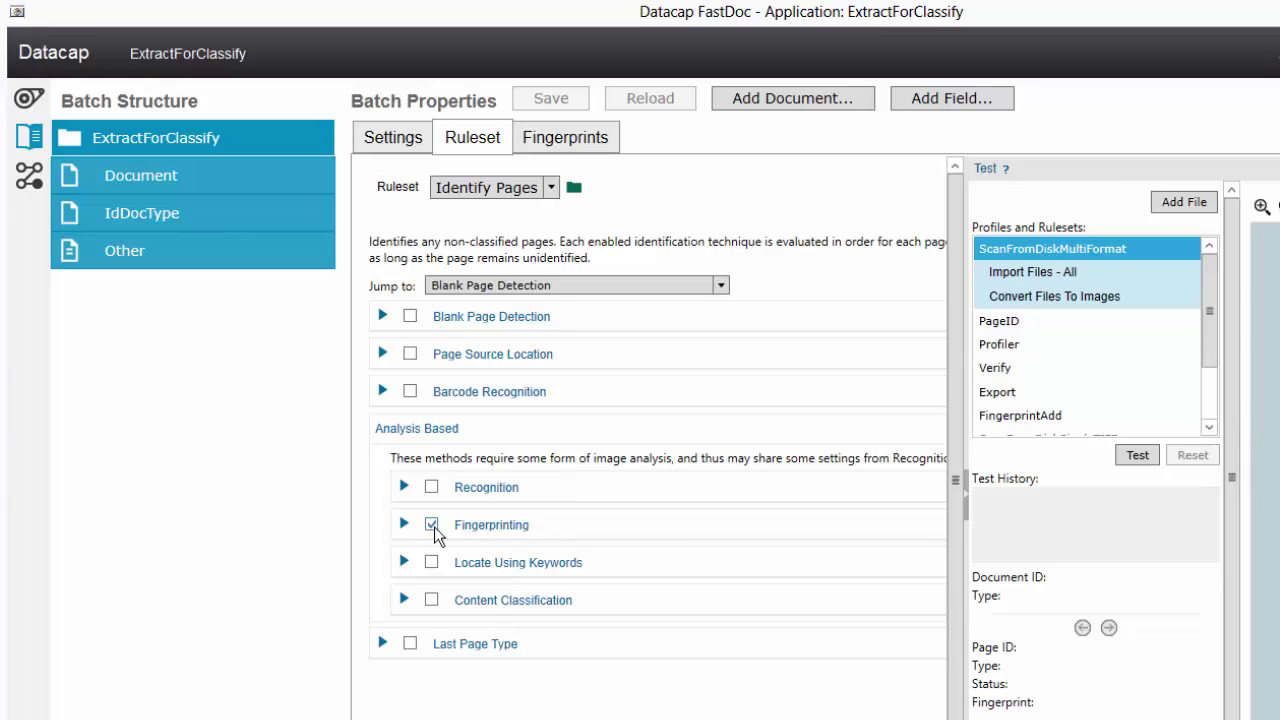
Step: Enable Page Source Location with IdPageTypeMain as main and IdPageTypeTrailing as trailing type
left_click(433, 527)
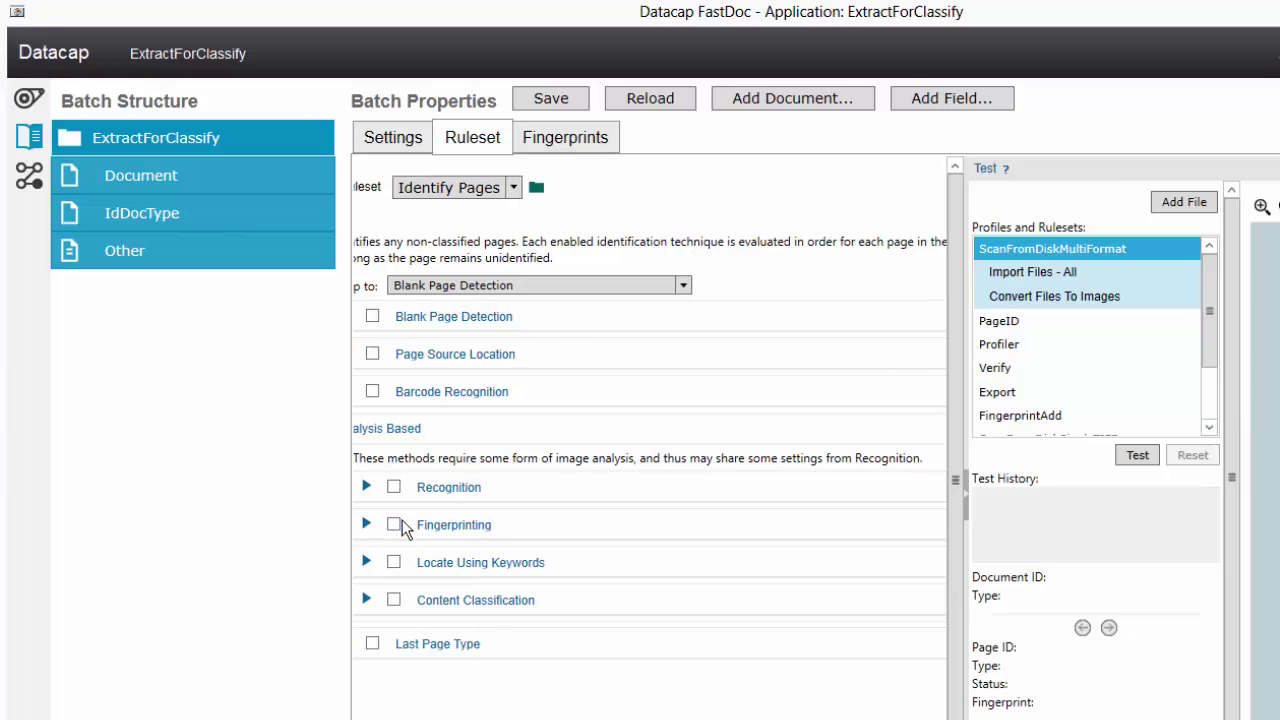
left_click(392, 526)
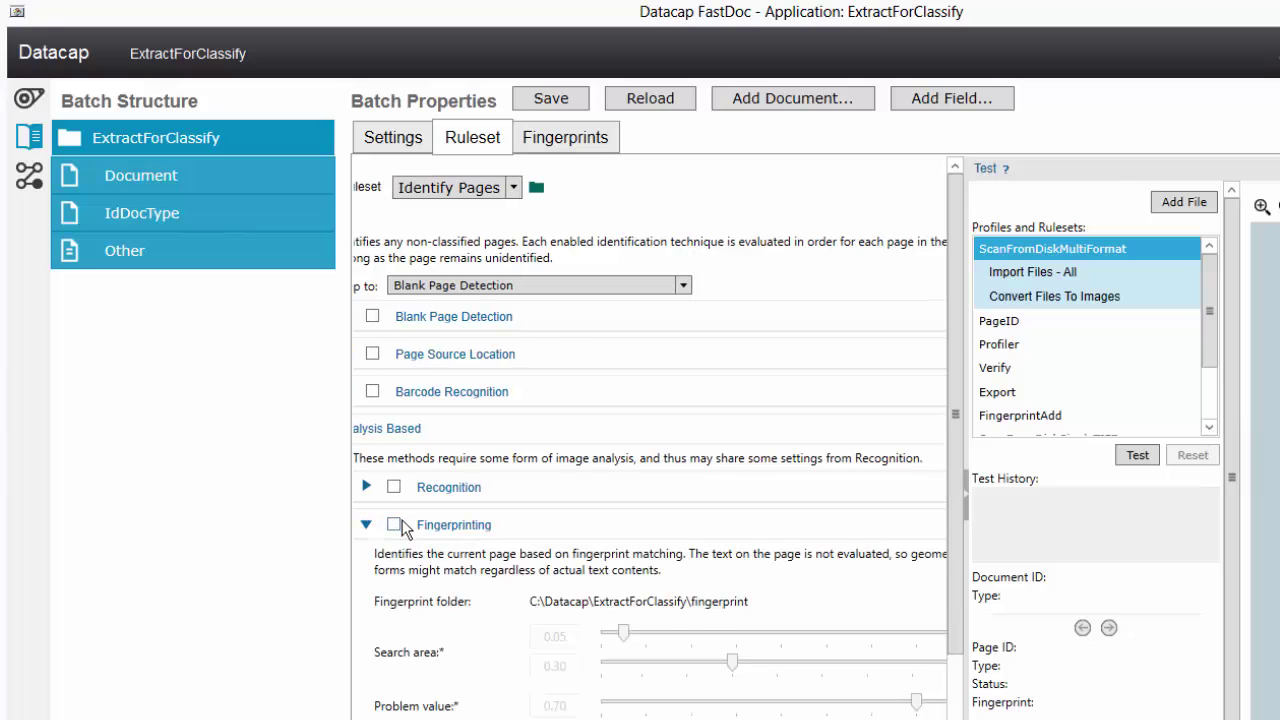
left_click(372, 355)
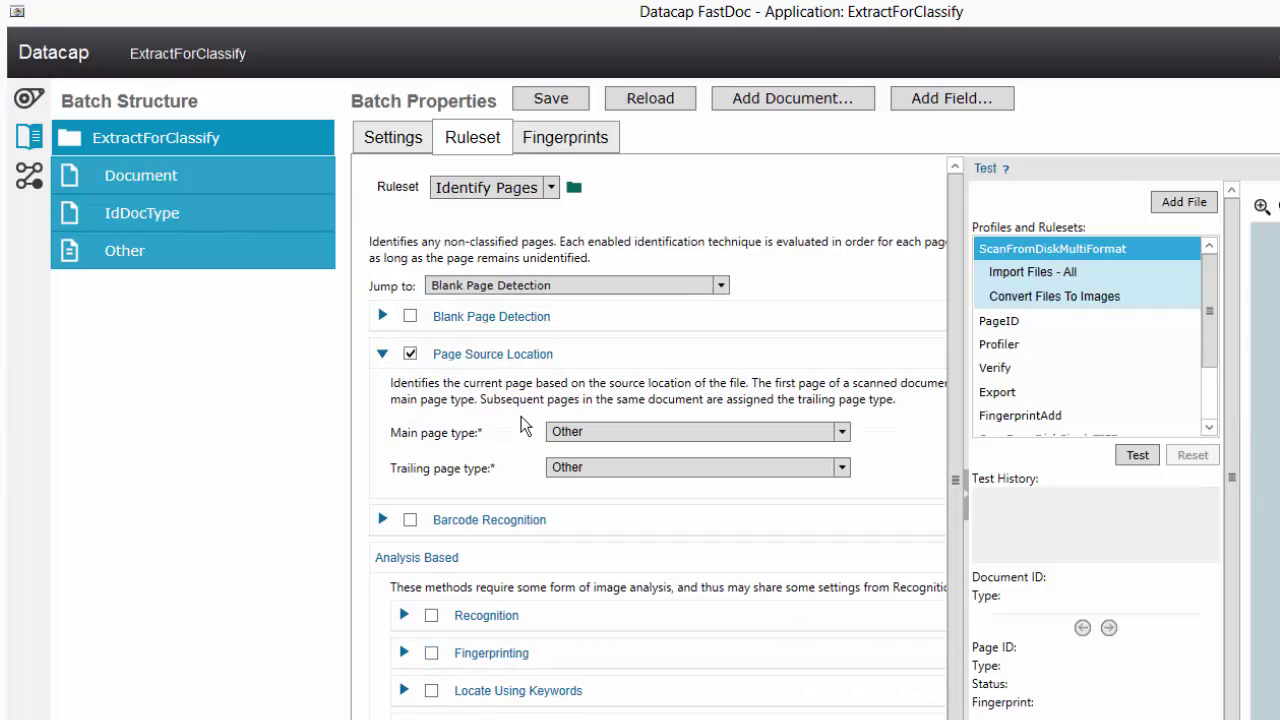
left_click(602, 432)
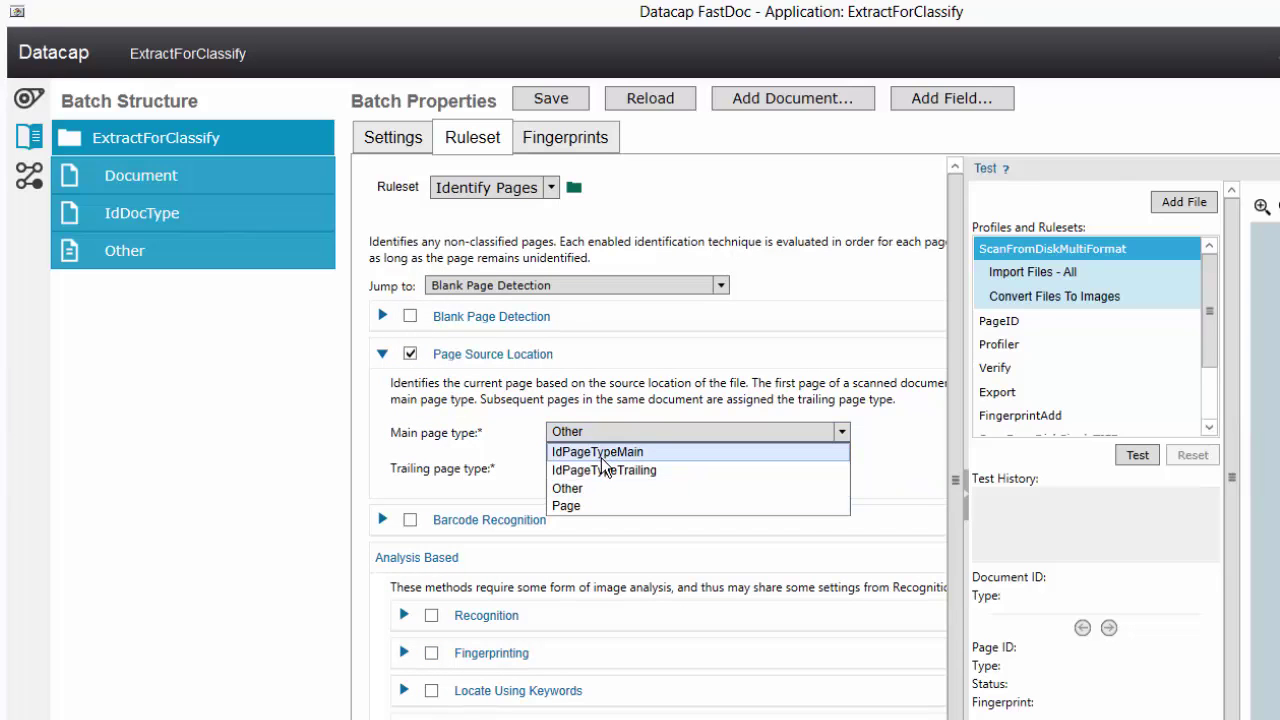
left_click(601, 453)
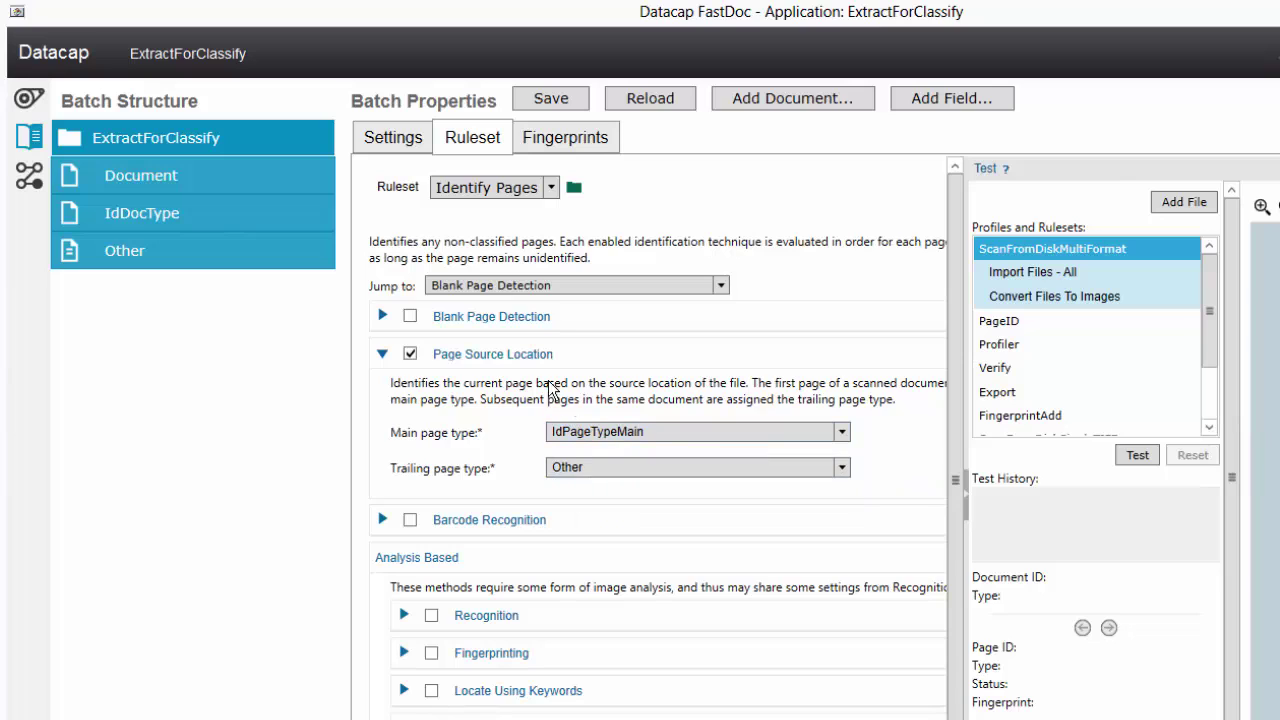
left_click(580, 470)
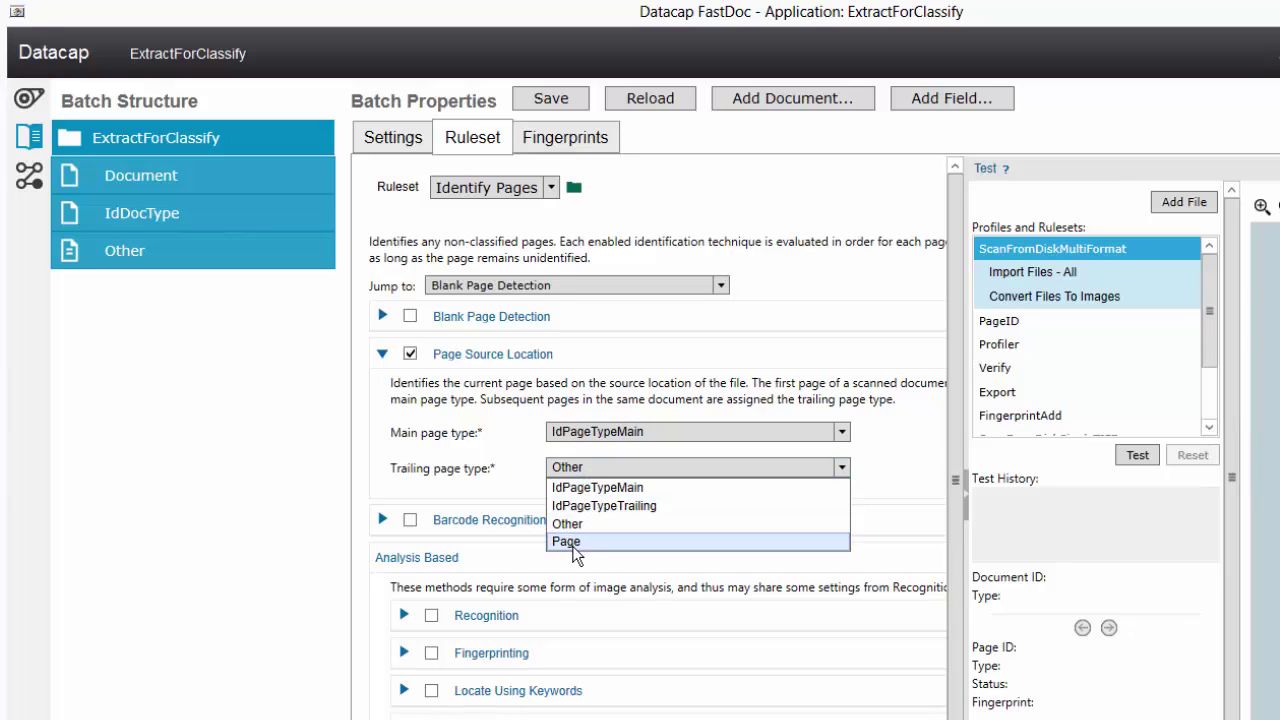
left_click(585, 504)
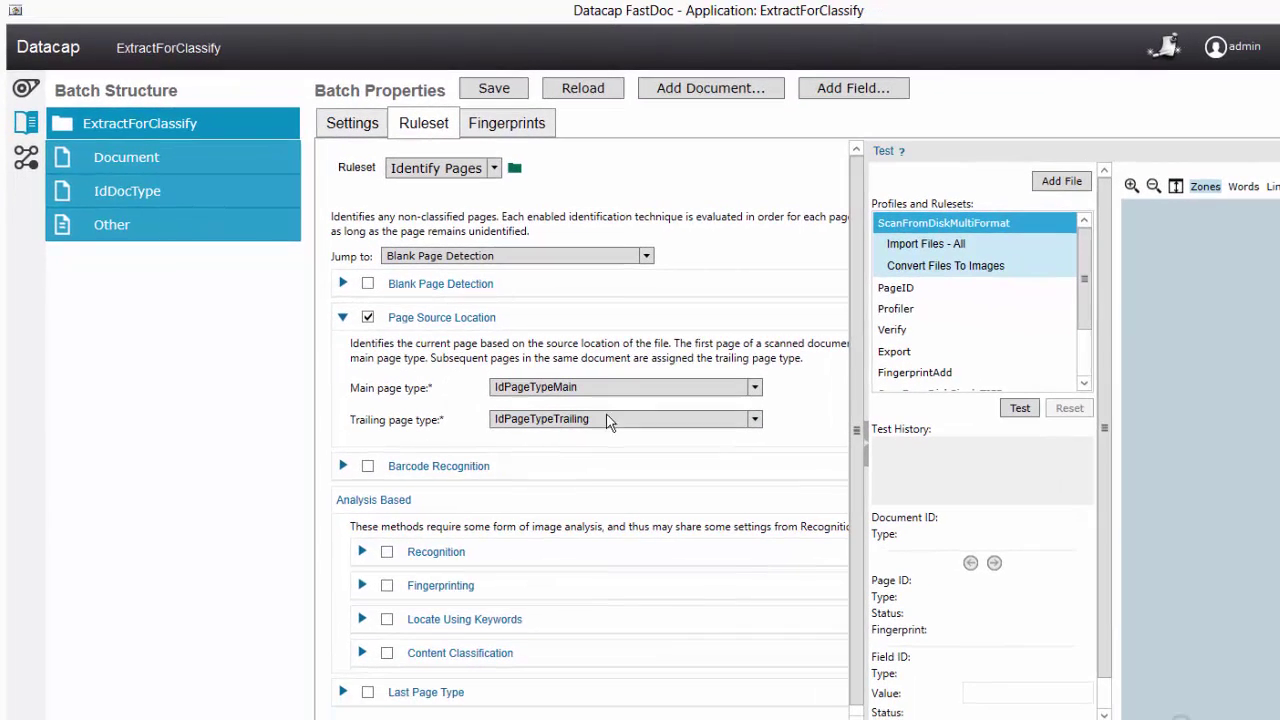
Step: Select IdPageTypeMain under IdDocType and show its Recognize Pages and Fields ruleset settings
left_click(128, 188)
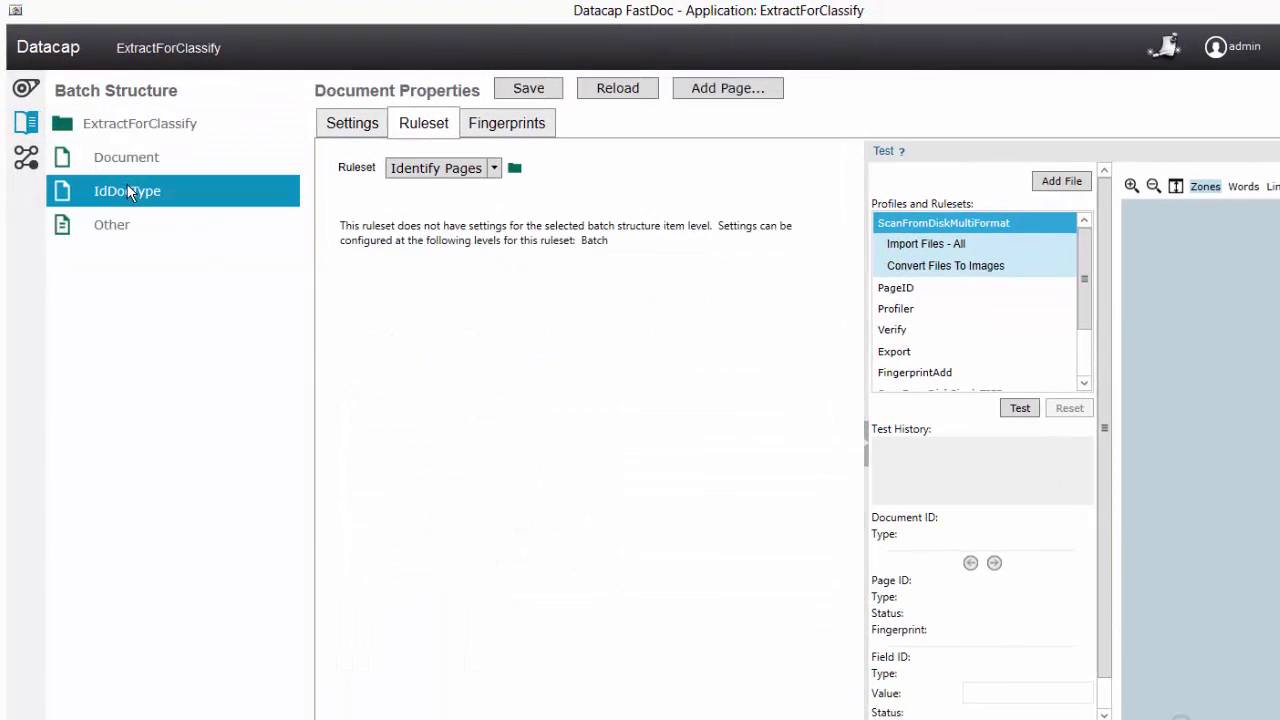
left_click(130, 220)
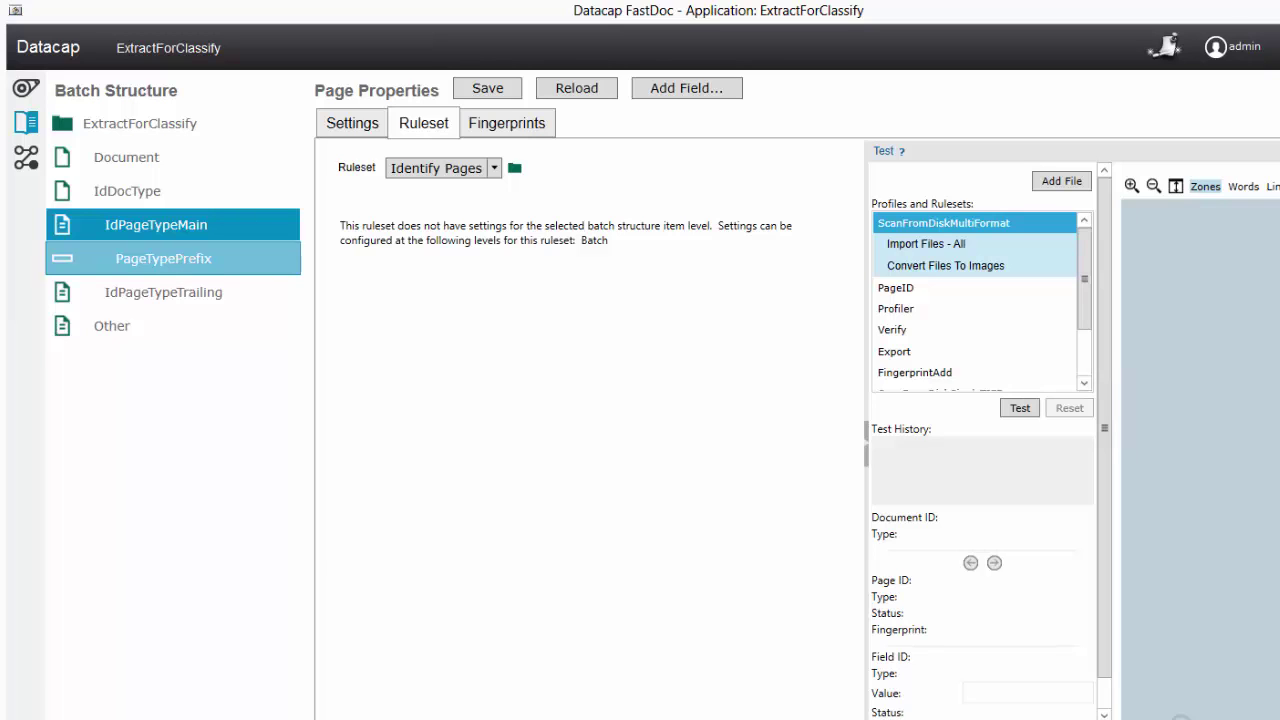
key("alt+Tab")
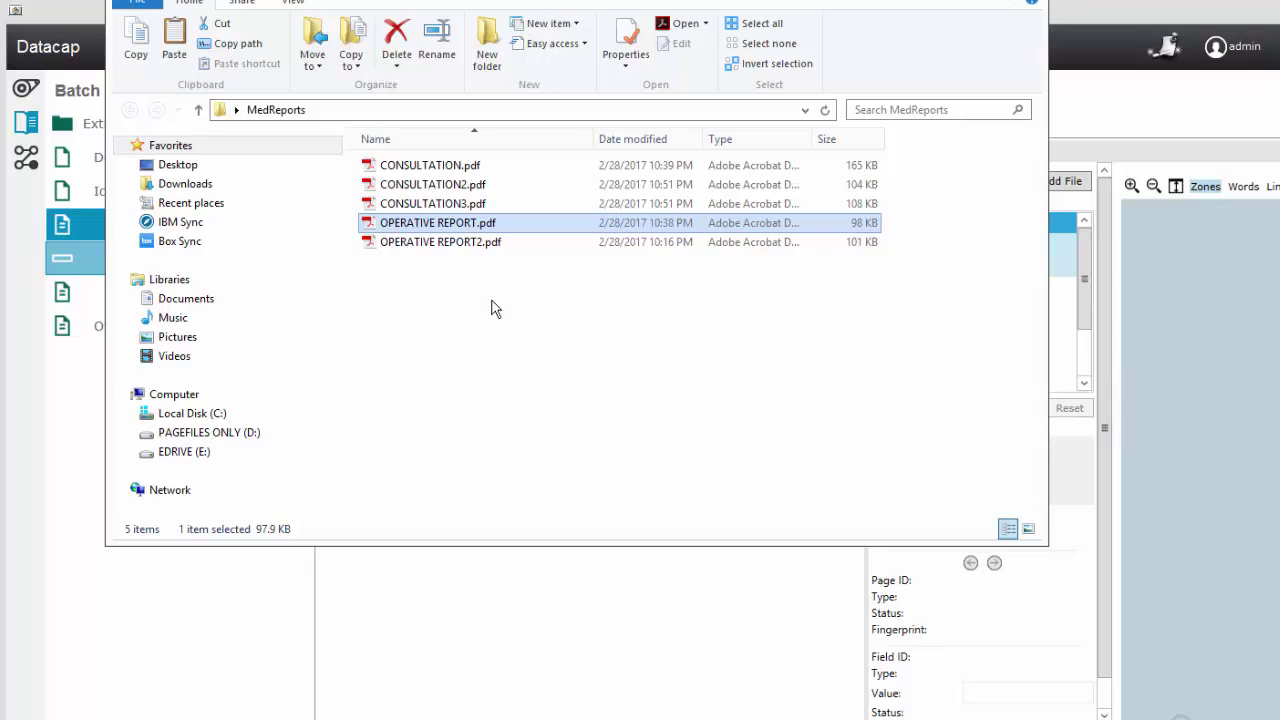
left_click(75, 26)
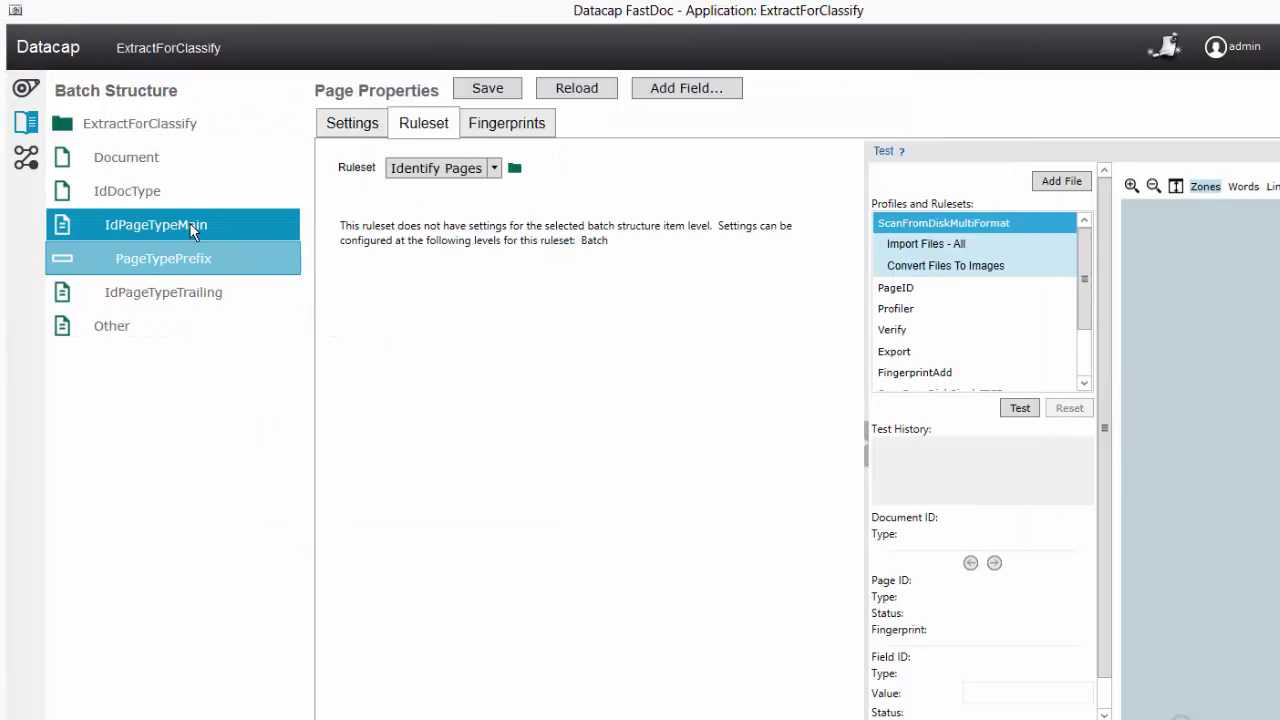
left_click(210, 268)
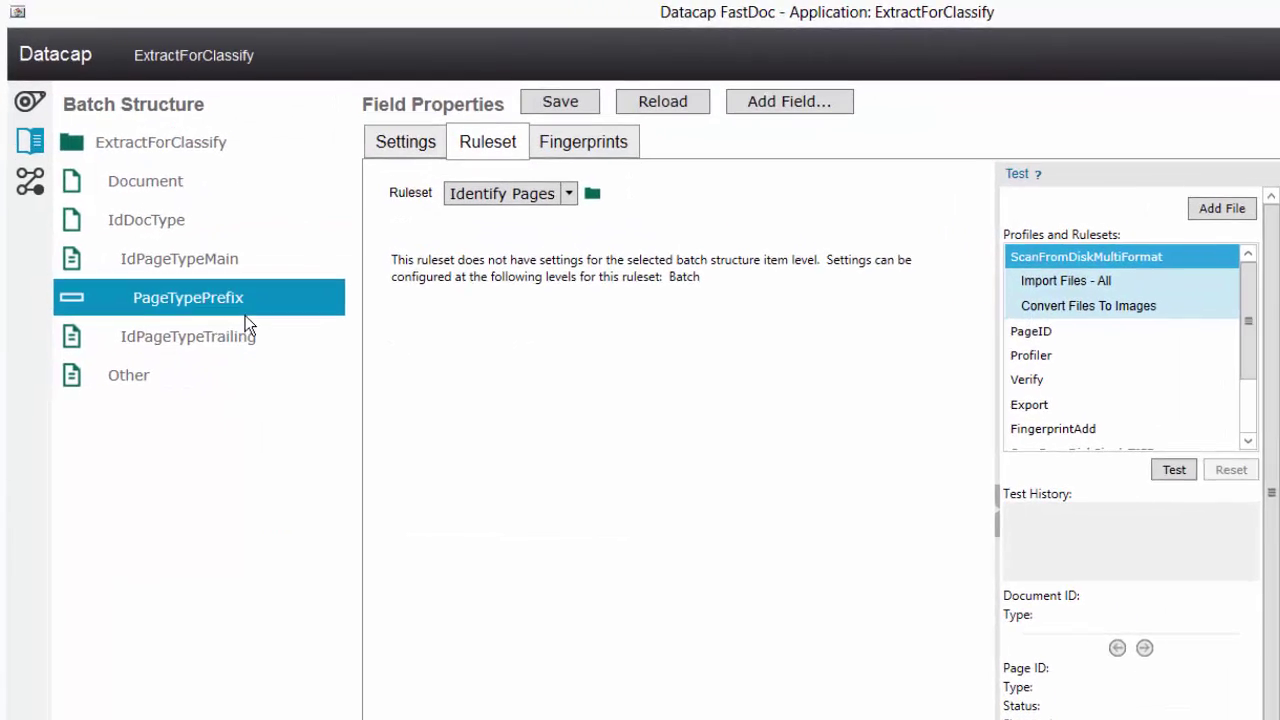
left_click(225, 226)
Step: Turn on Read Page with 'Save results to a text file' for IdPageTypeMain pages
left_click(220, 254)
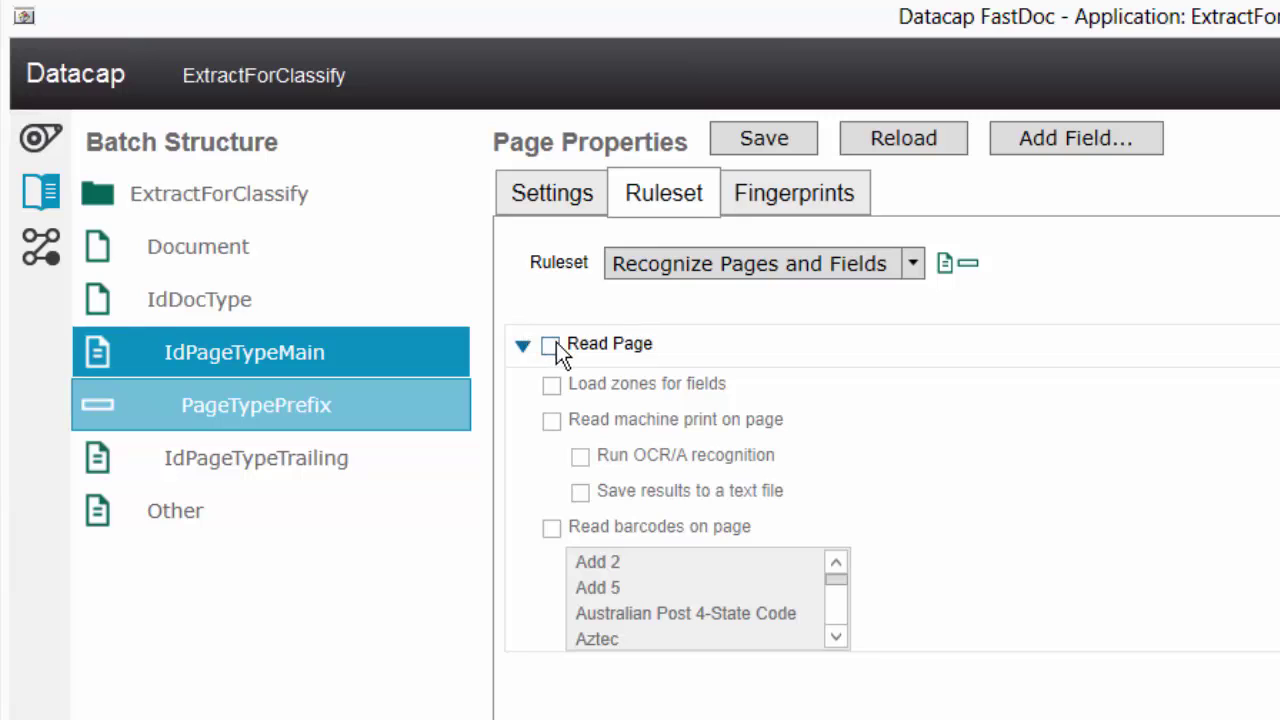
left_click(550, 345)
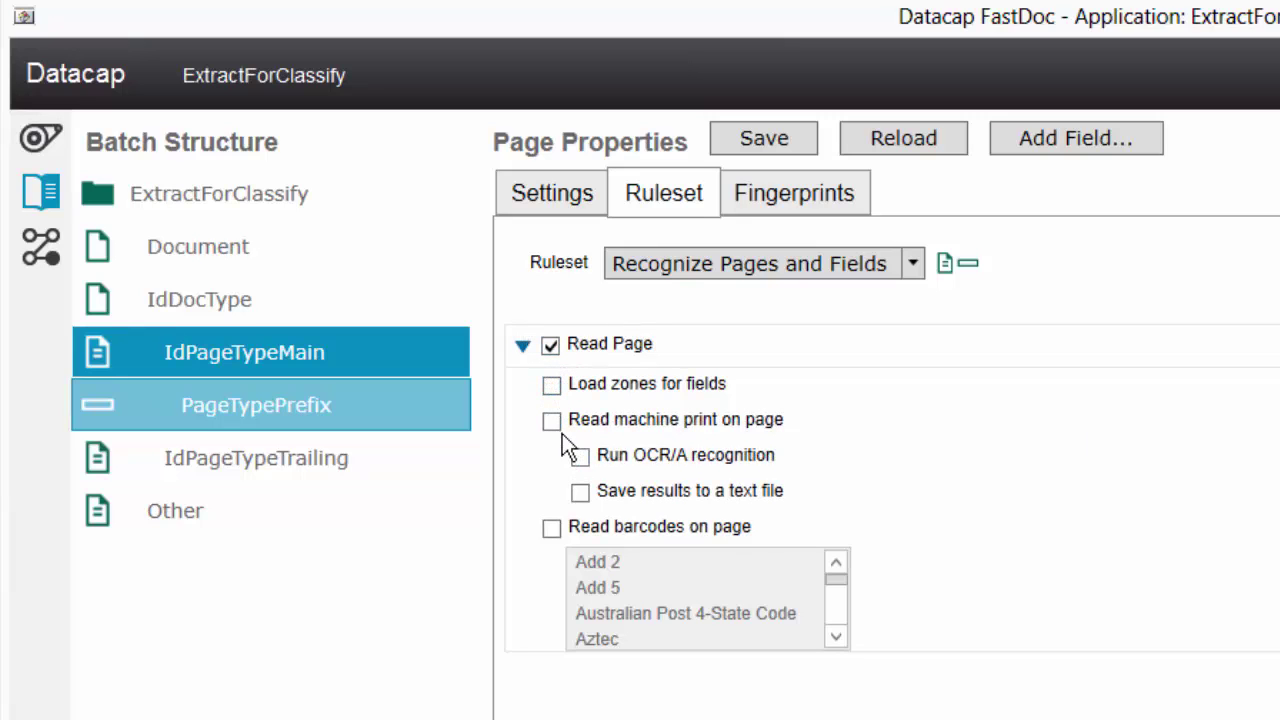
left_click(578, 493)
Step: Save the IdPageTypeMain settings, then log in to ExtractForClassify with the Taskmaster password
left_click(718, 147)
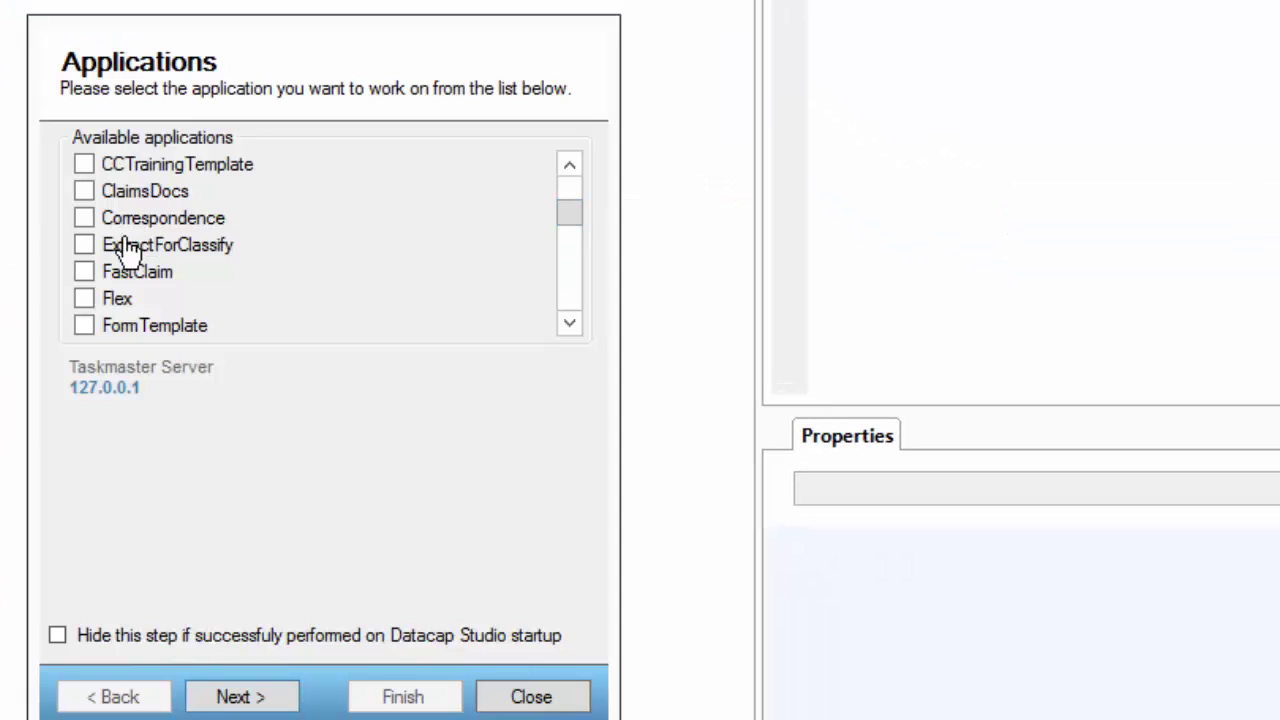
left_click(121, 244)
left_click(246, 699)
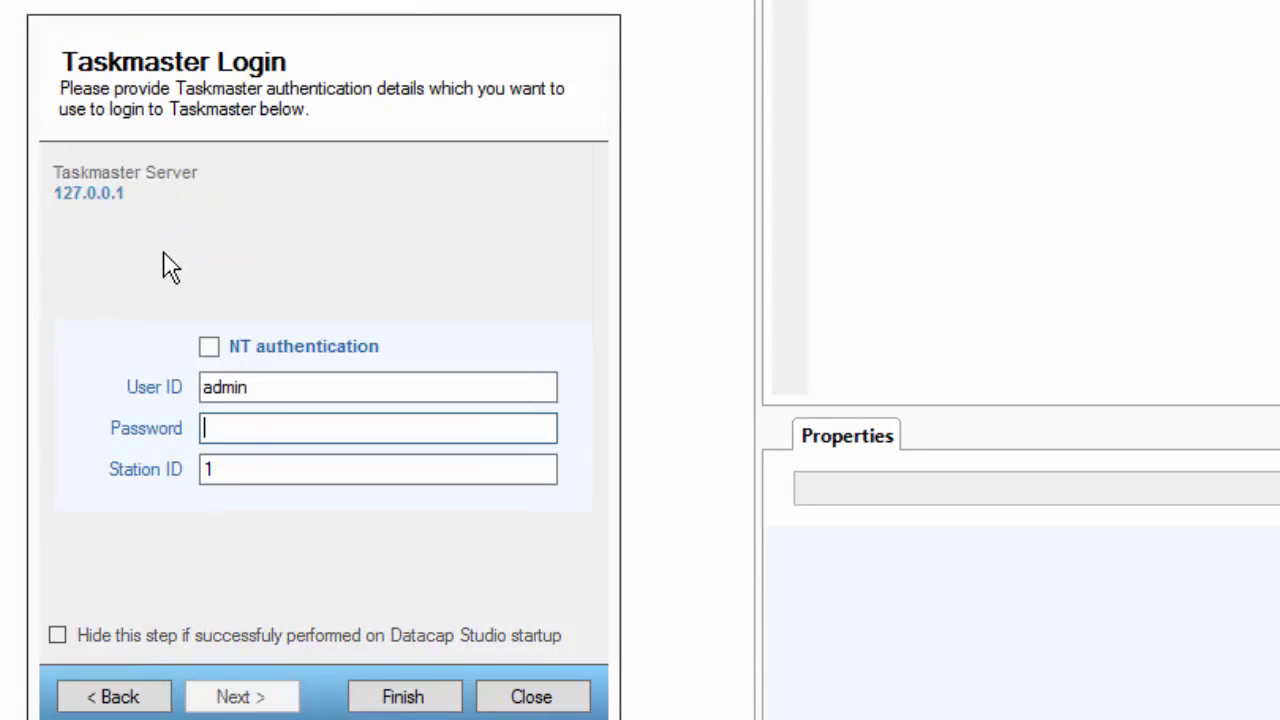
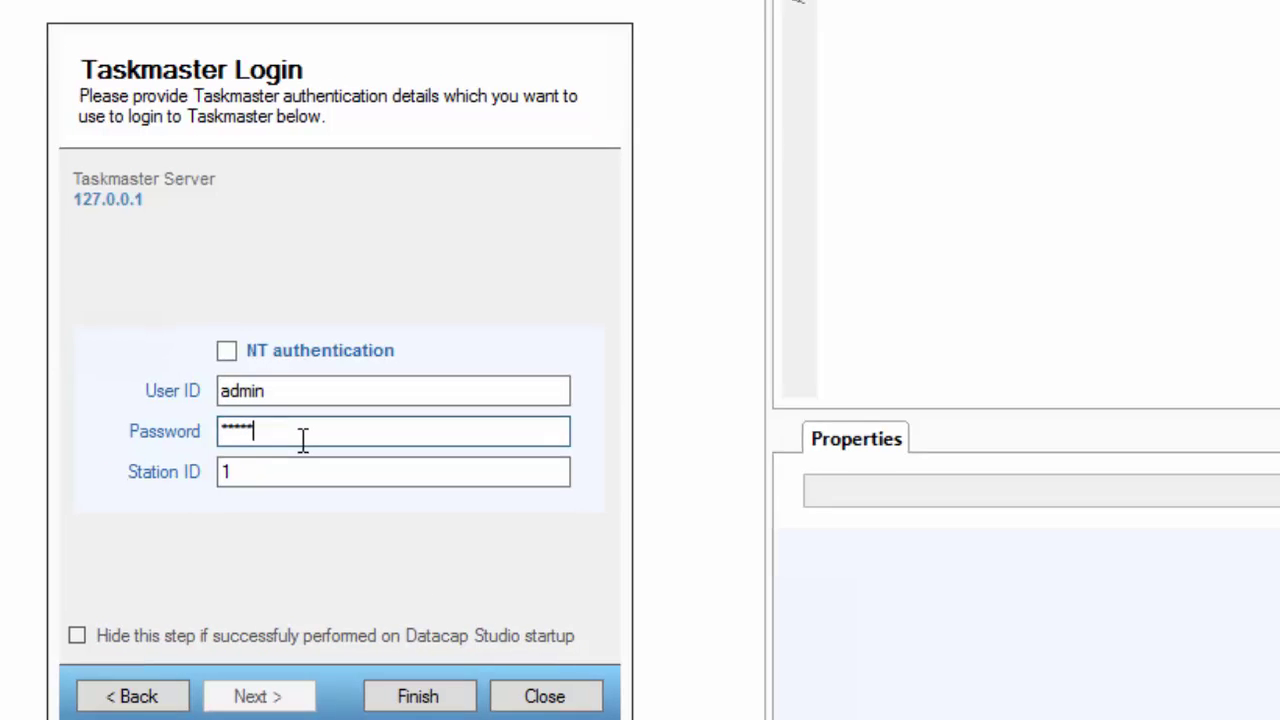
key("Return")
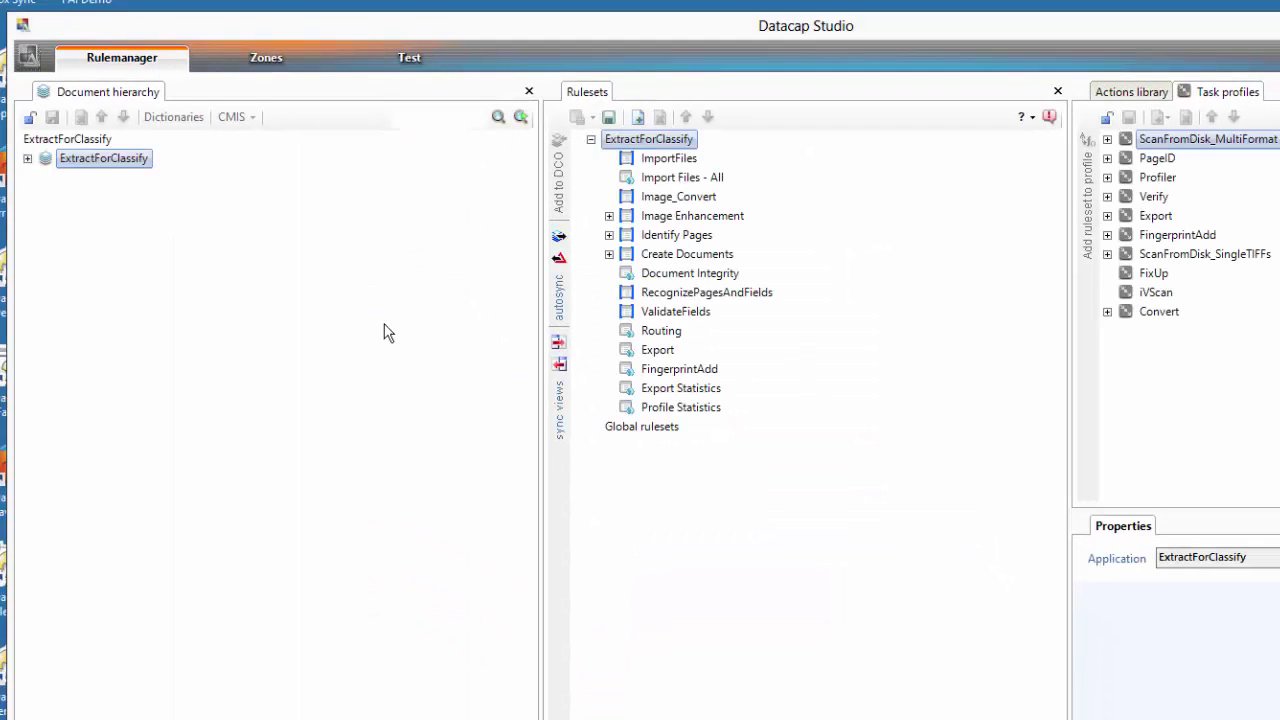
Step: Open Manage variables for IdPageTypeMain under ExtractForClassify > IdDocType
left_click(27, 158)
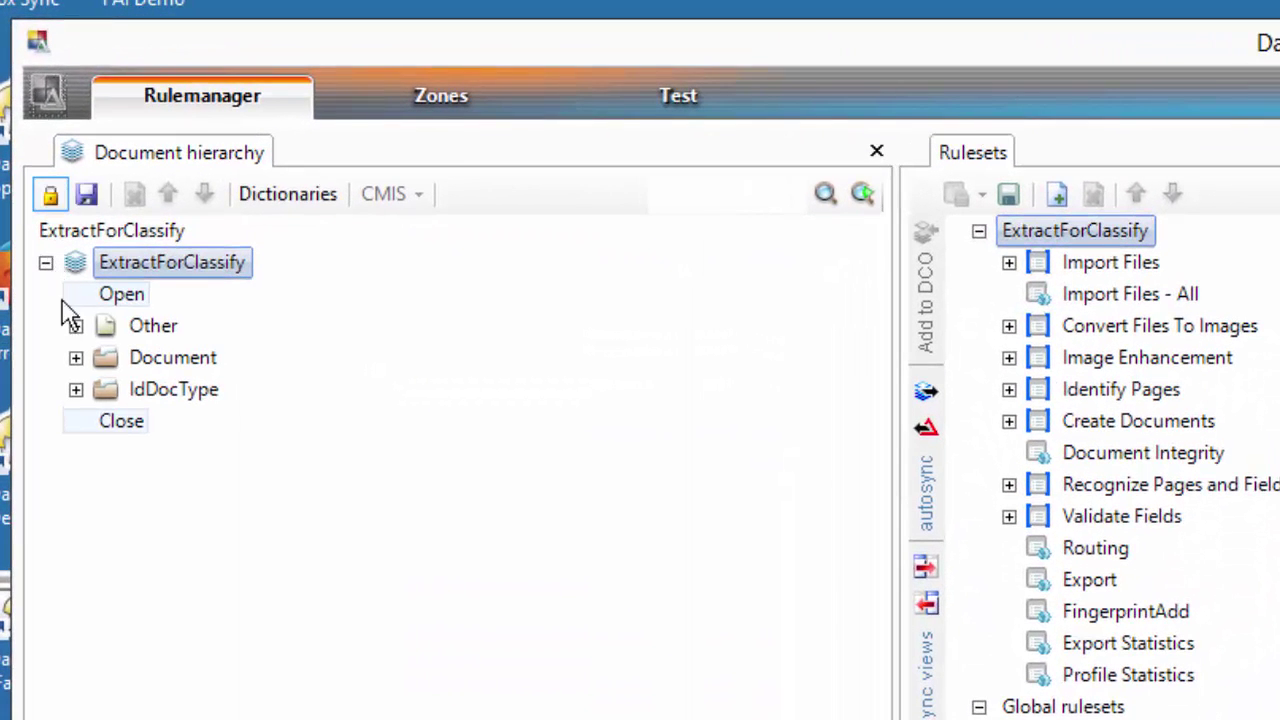
left_click(76, 390)
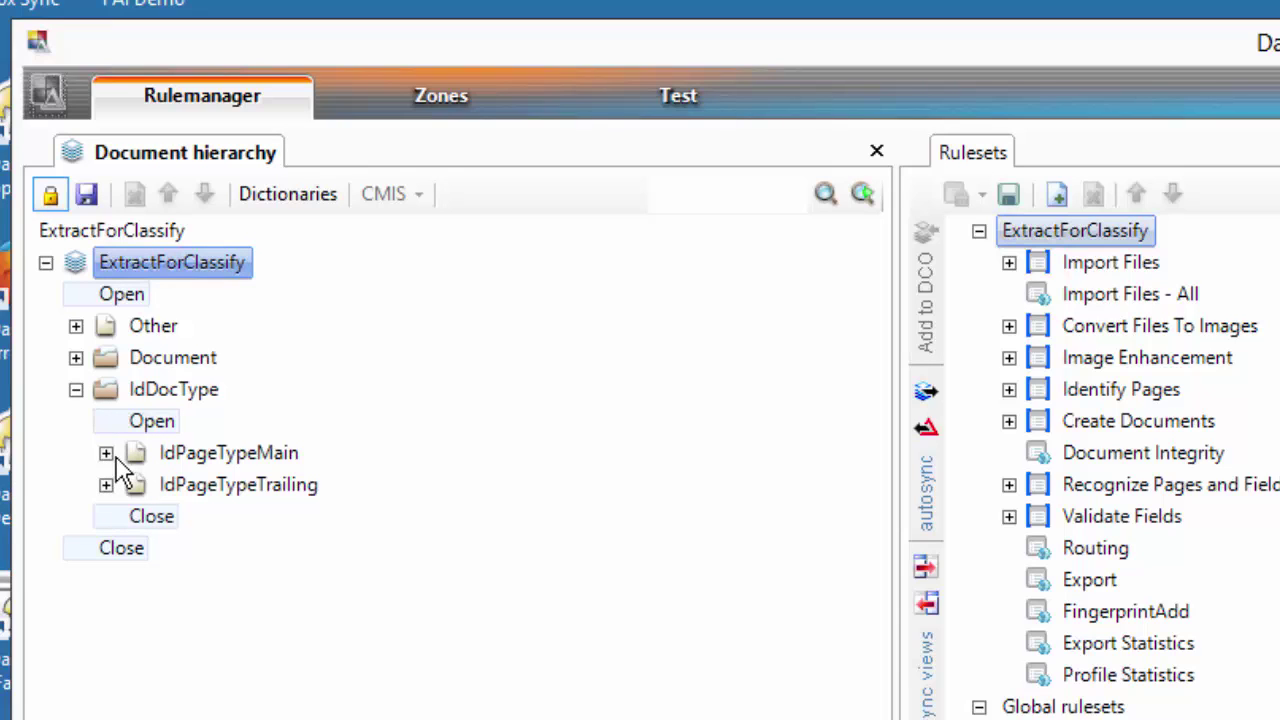
right_click(168, 455)
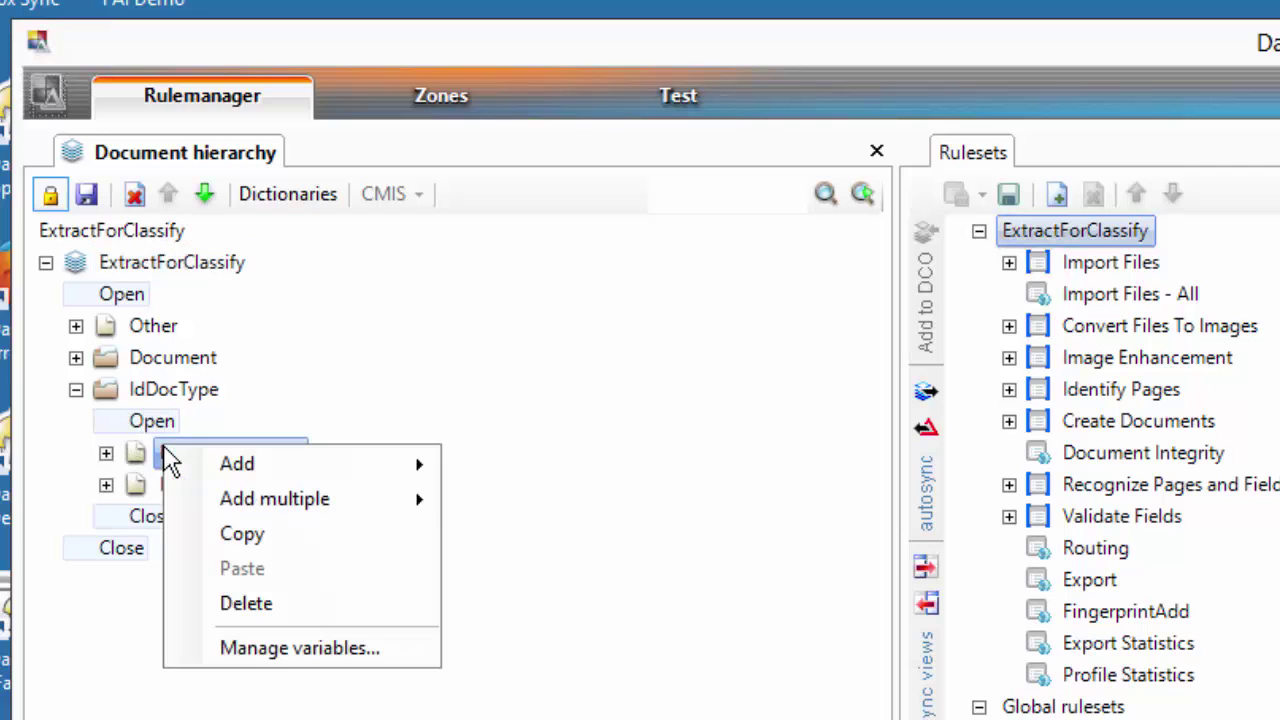
left_click(253, 650)
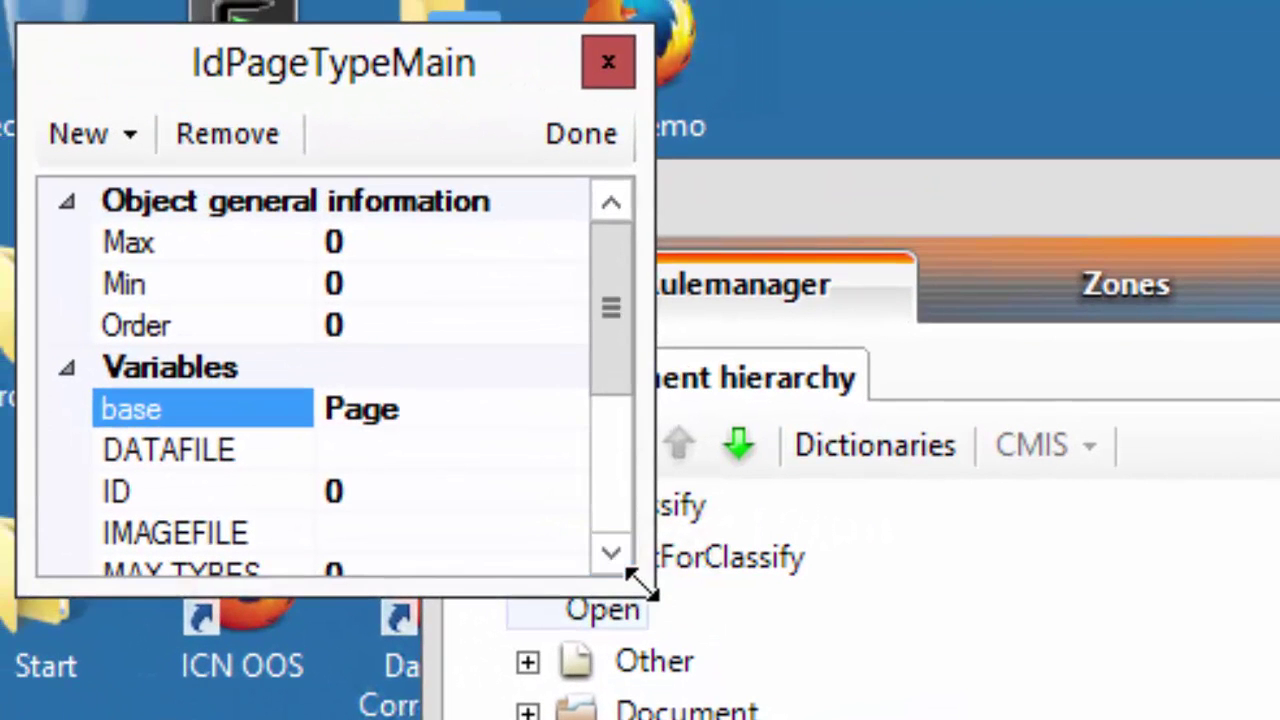
Step: Change IdPageTypeMain's Max, Min and Order variables from 0 to 1 and finish
left_click(392, 242)
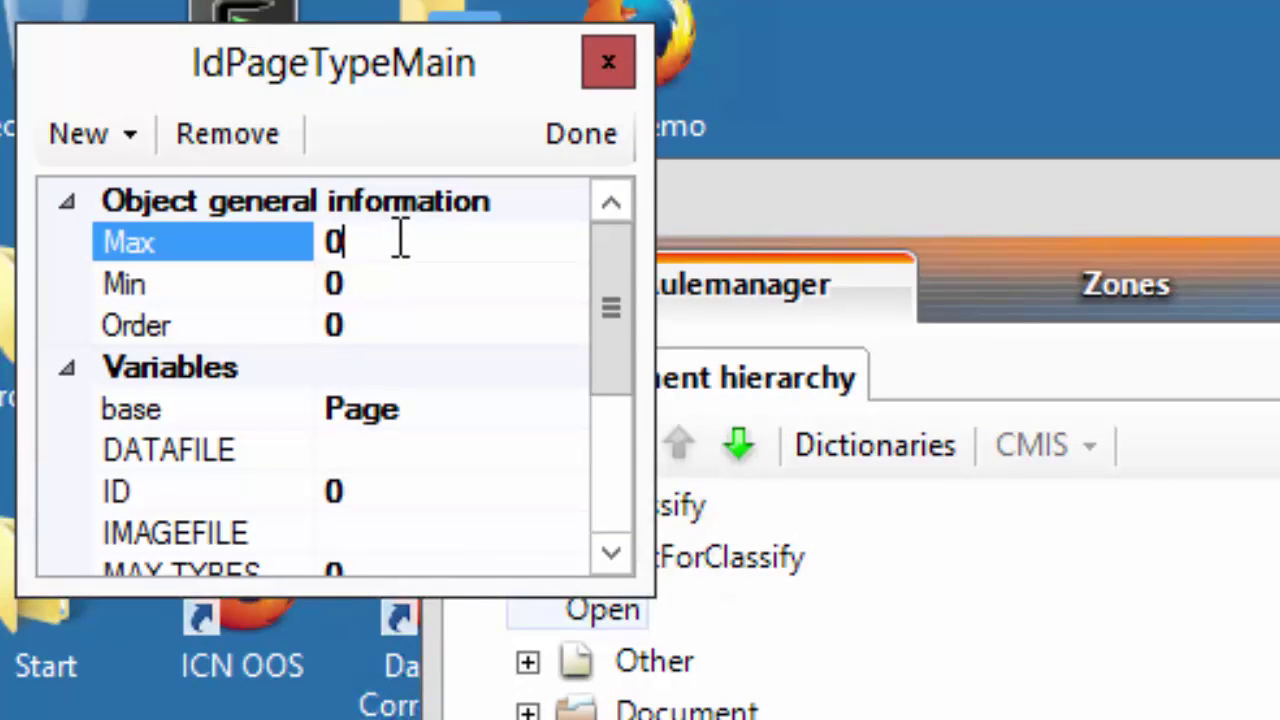
left_click_drag(400, 242, 309, 243)
type("1")
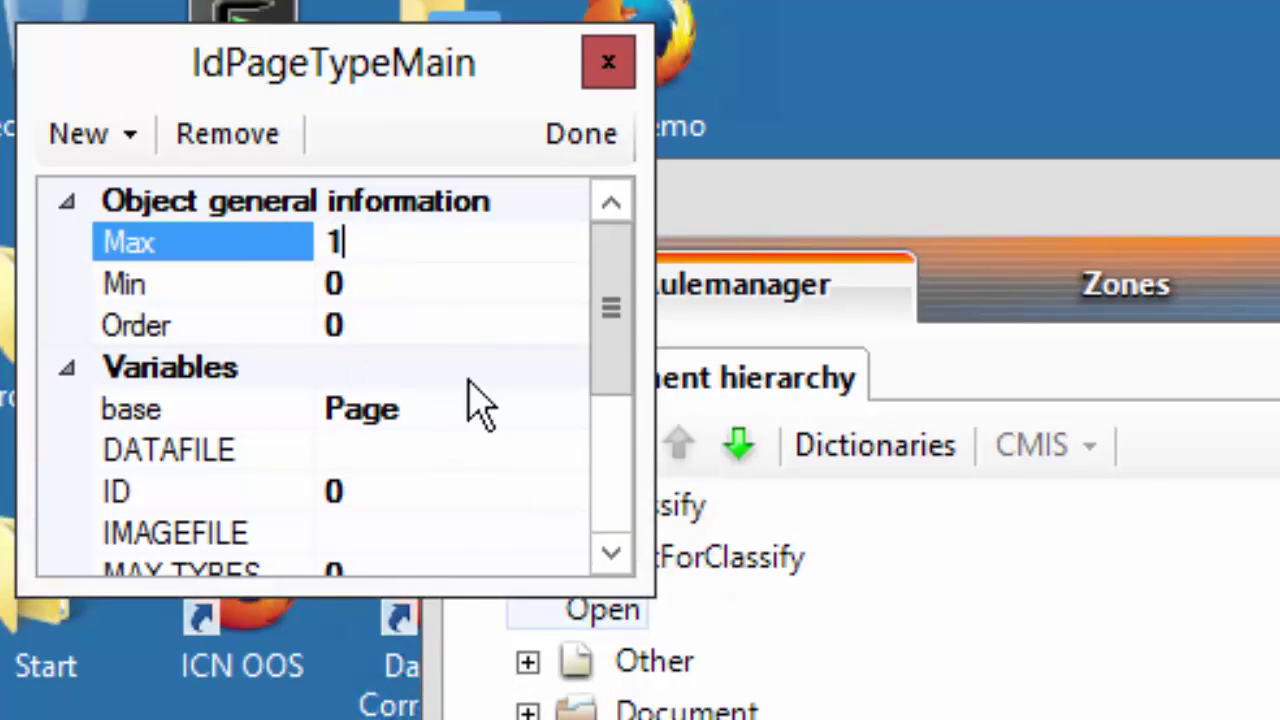
left_click(245, 285)
left_click_drag(388, 280, 145, 284)
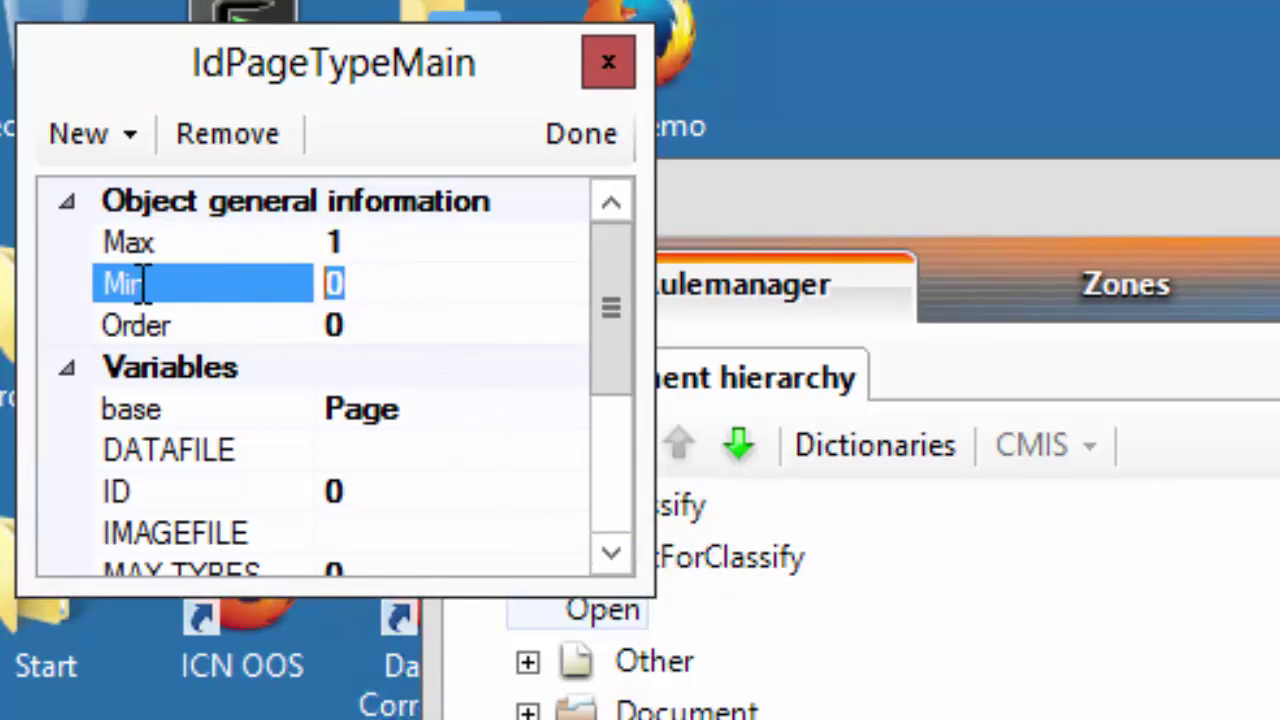
type("1")
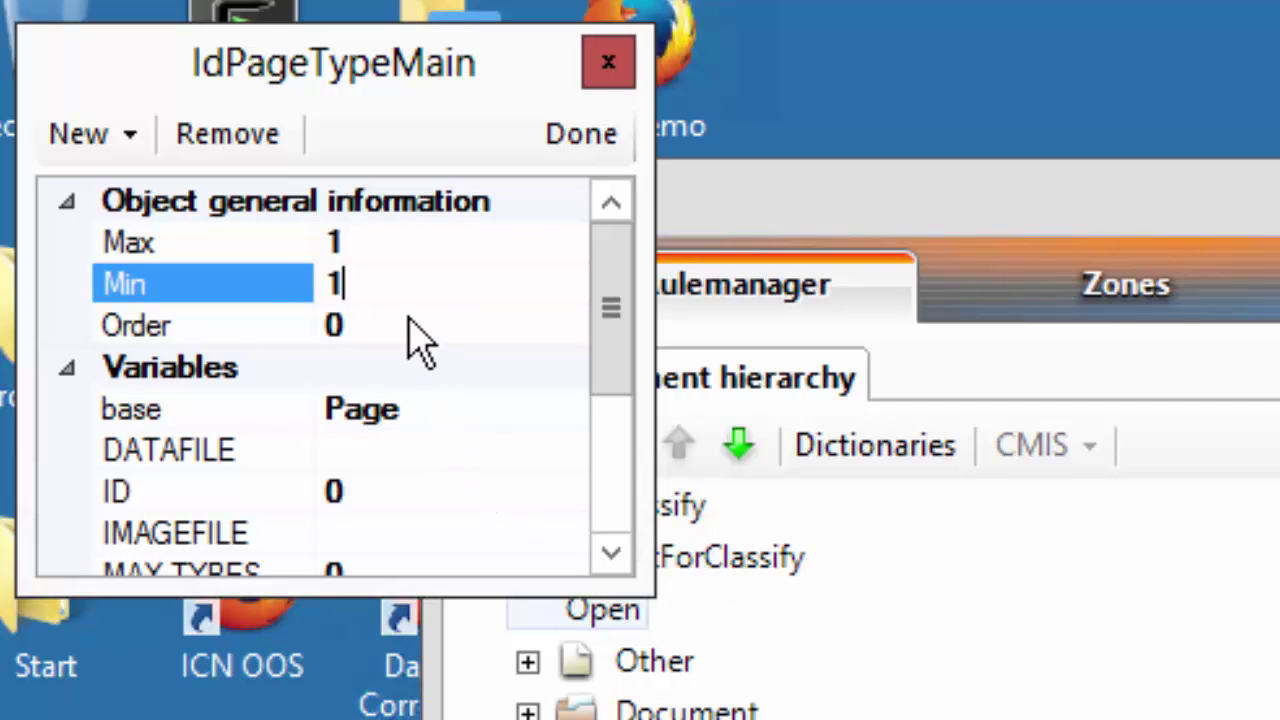
left_click(411, 322)
left_click_drag(411, 322, 124, 322)
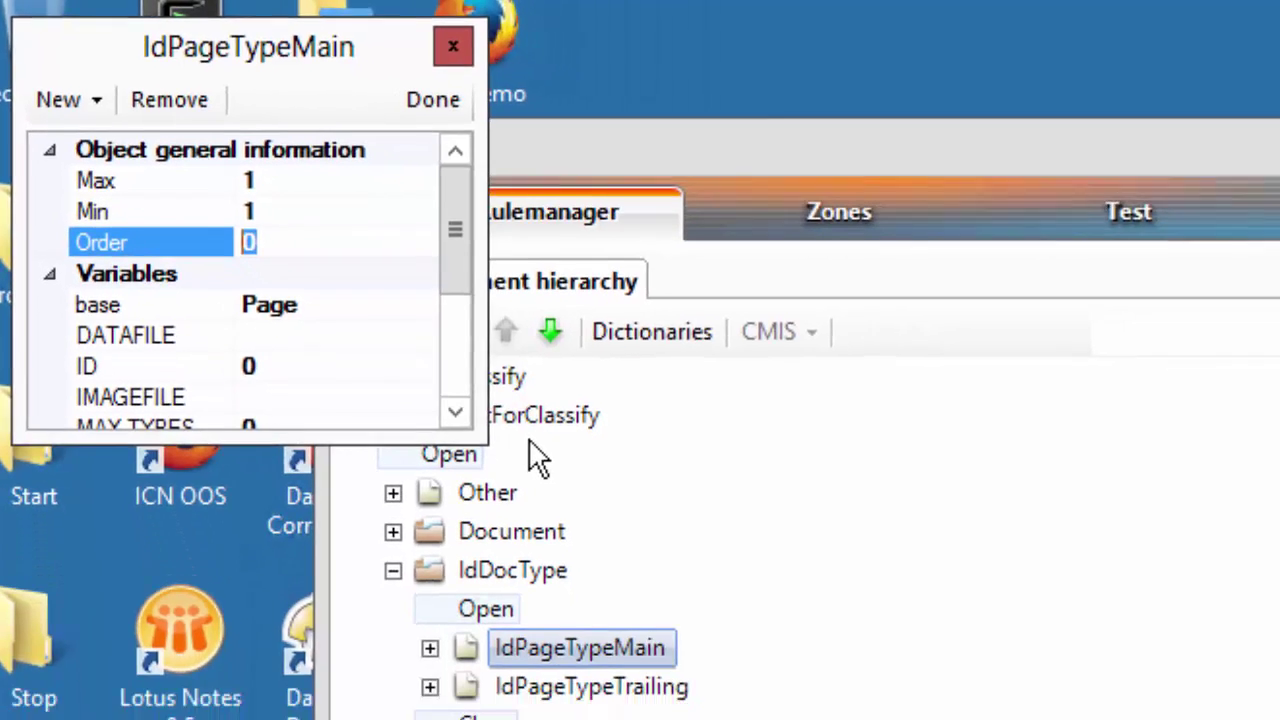
type("1")
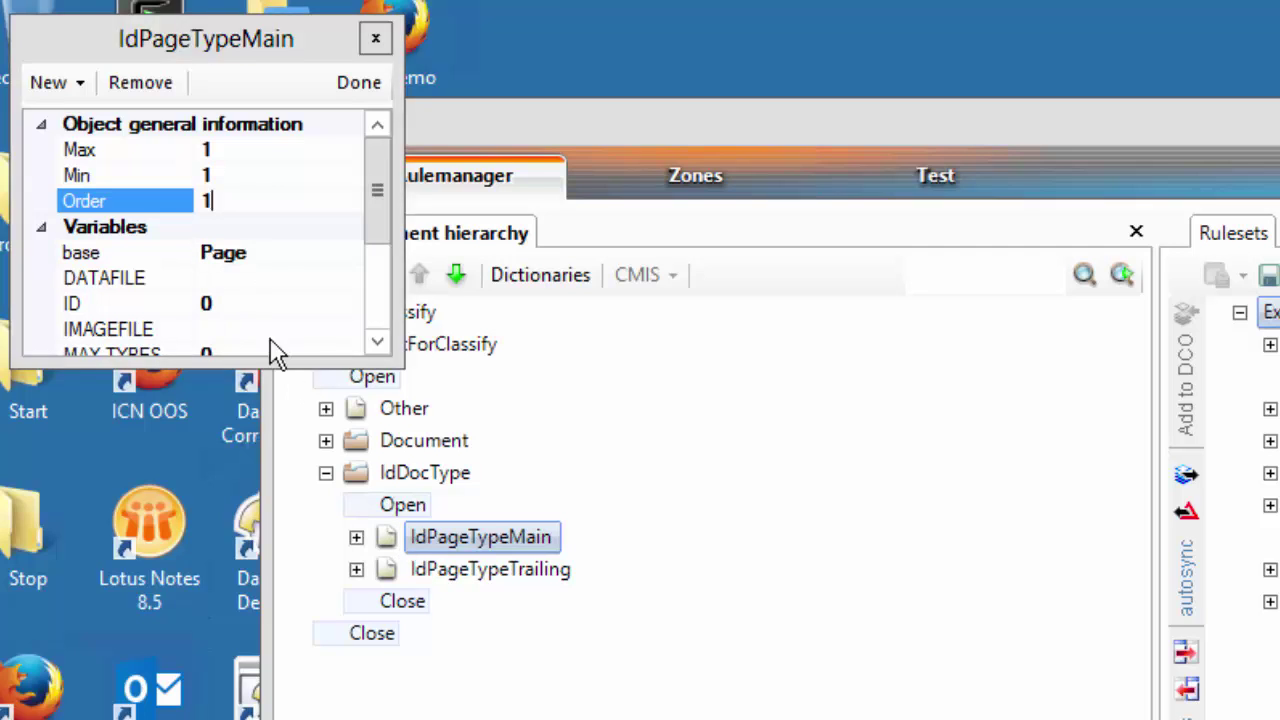
left_click(358, 84)
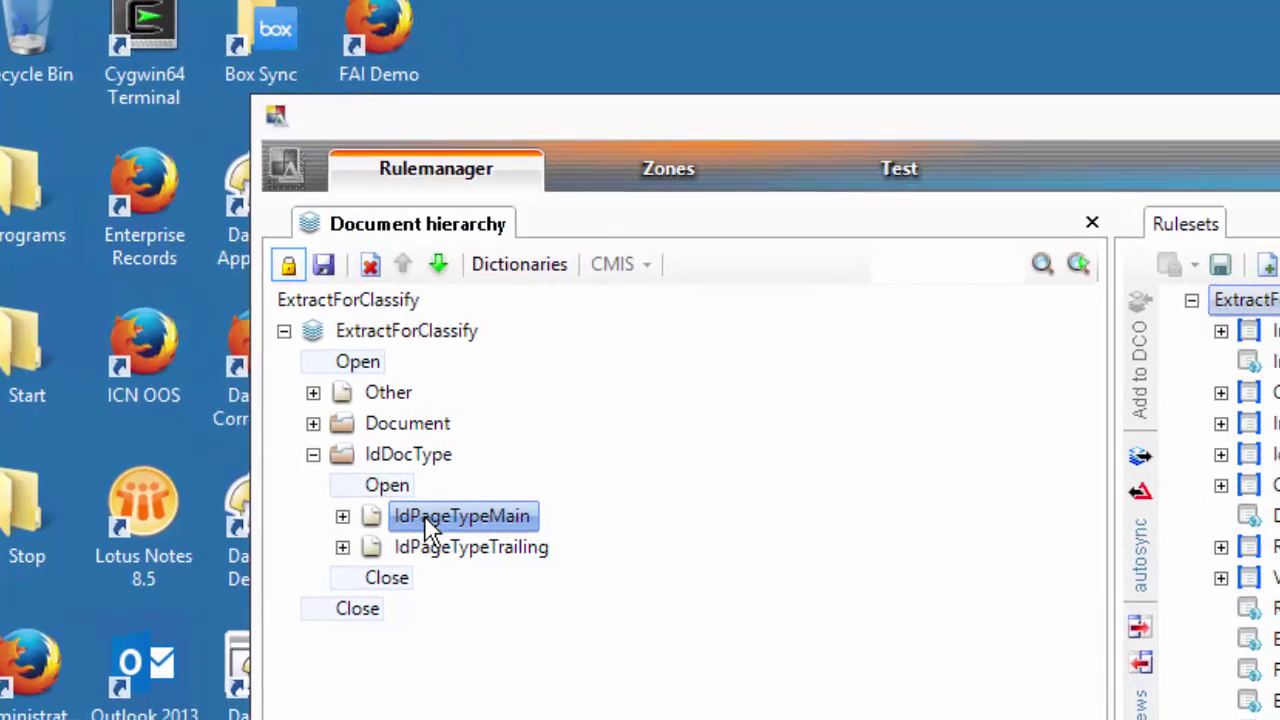
Step: Set the IdPageTypeTrailing variable Order to 2 through Manage variables
left_click(449, 569)
right_click(447, 568)
left_click(487, 690)
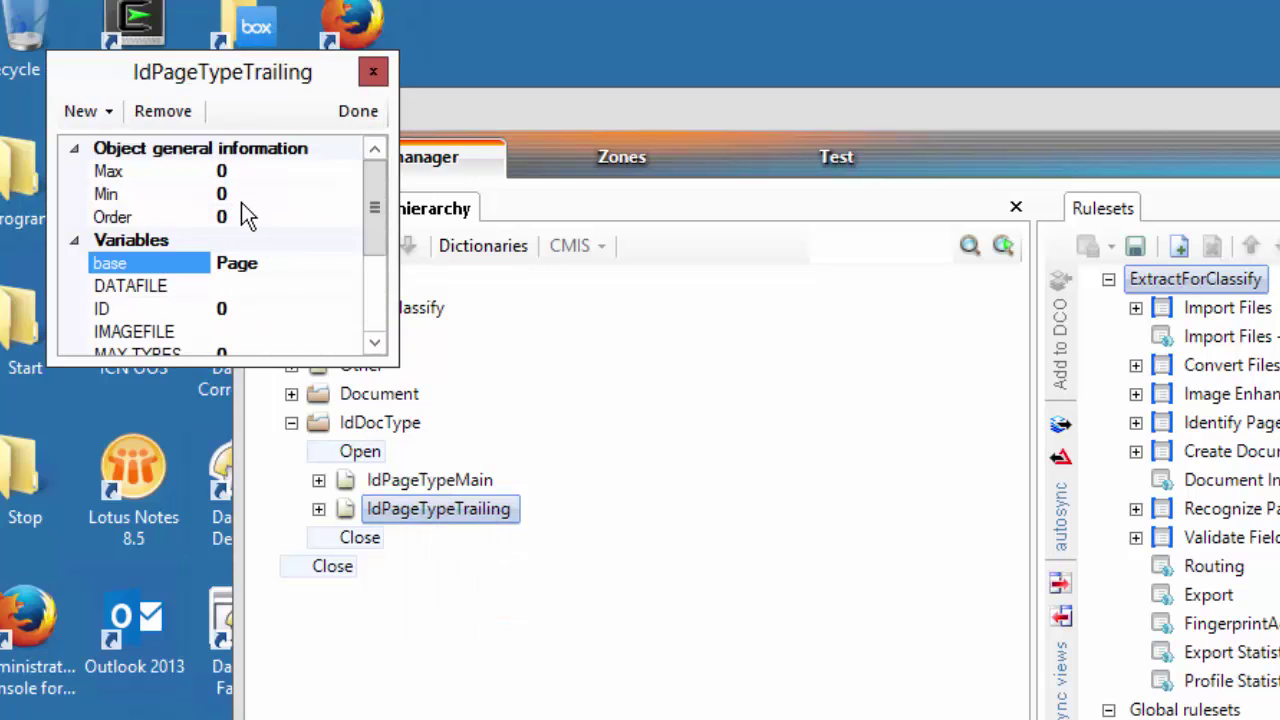
left_click(250, 217)
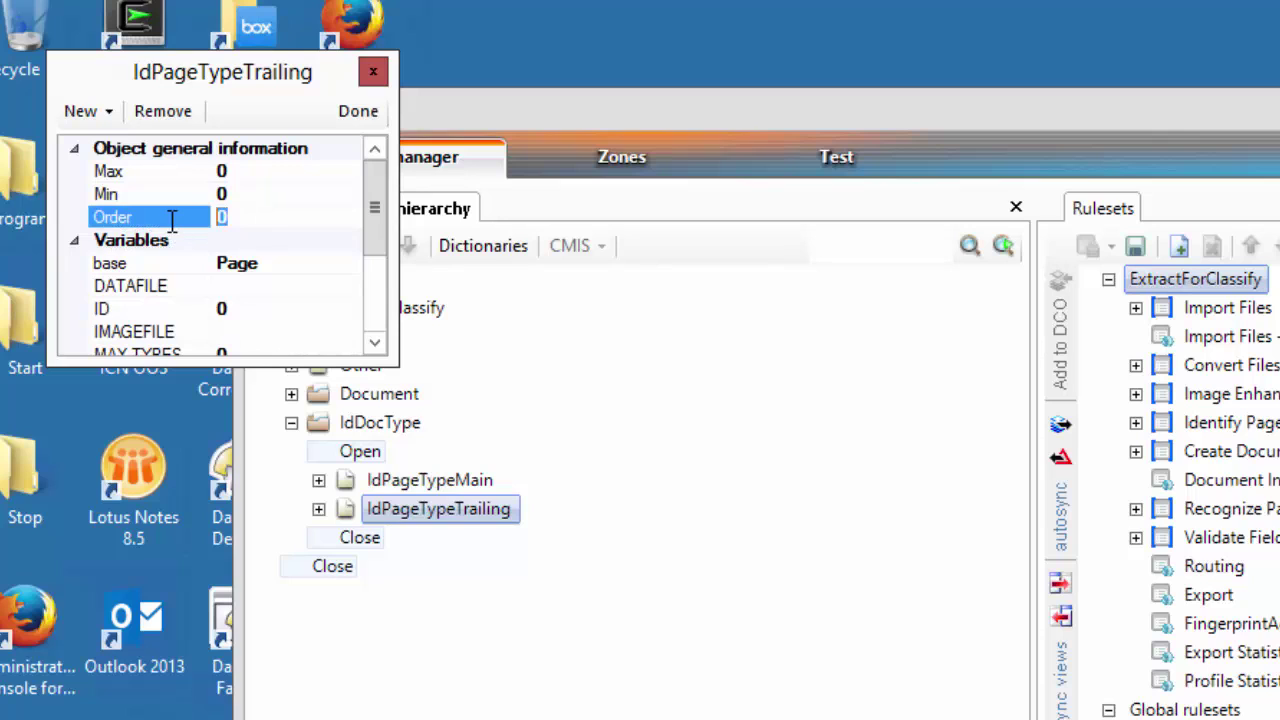
type("2")
left_click(357, 113)
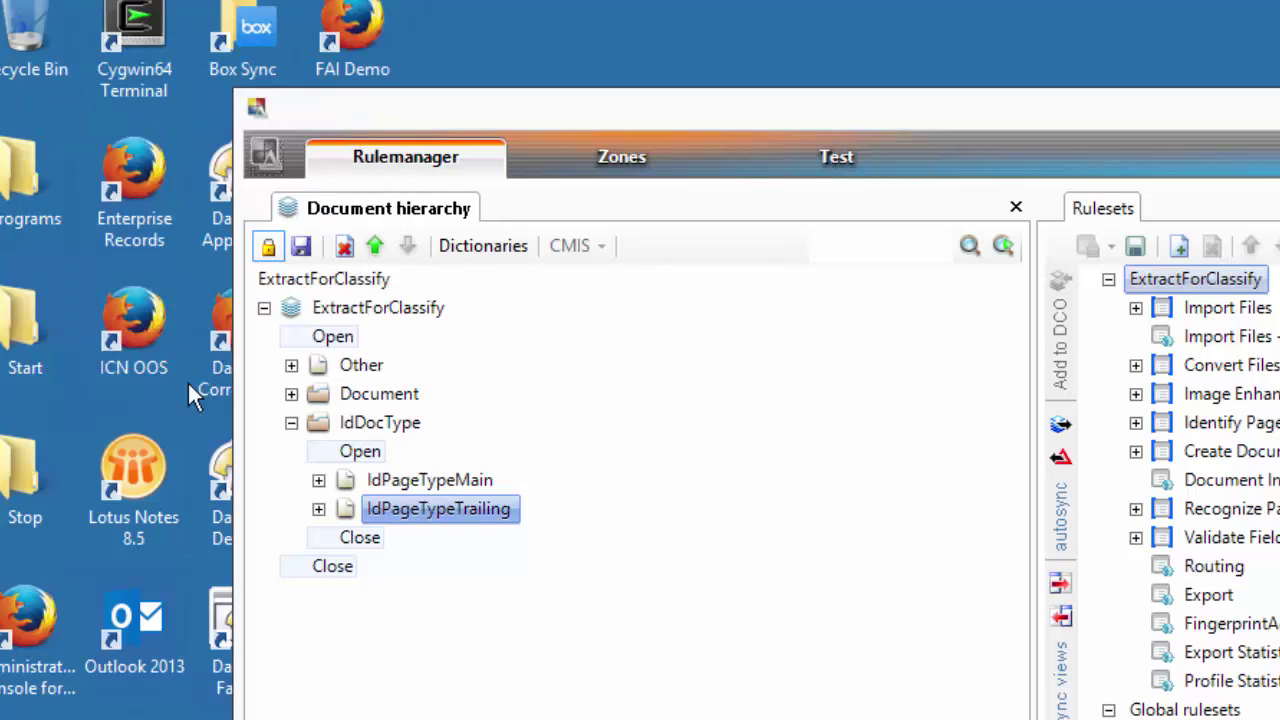
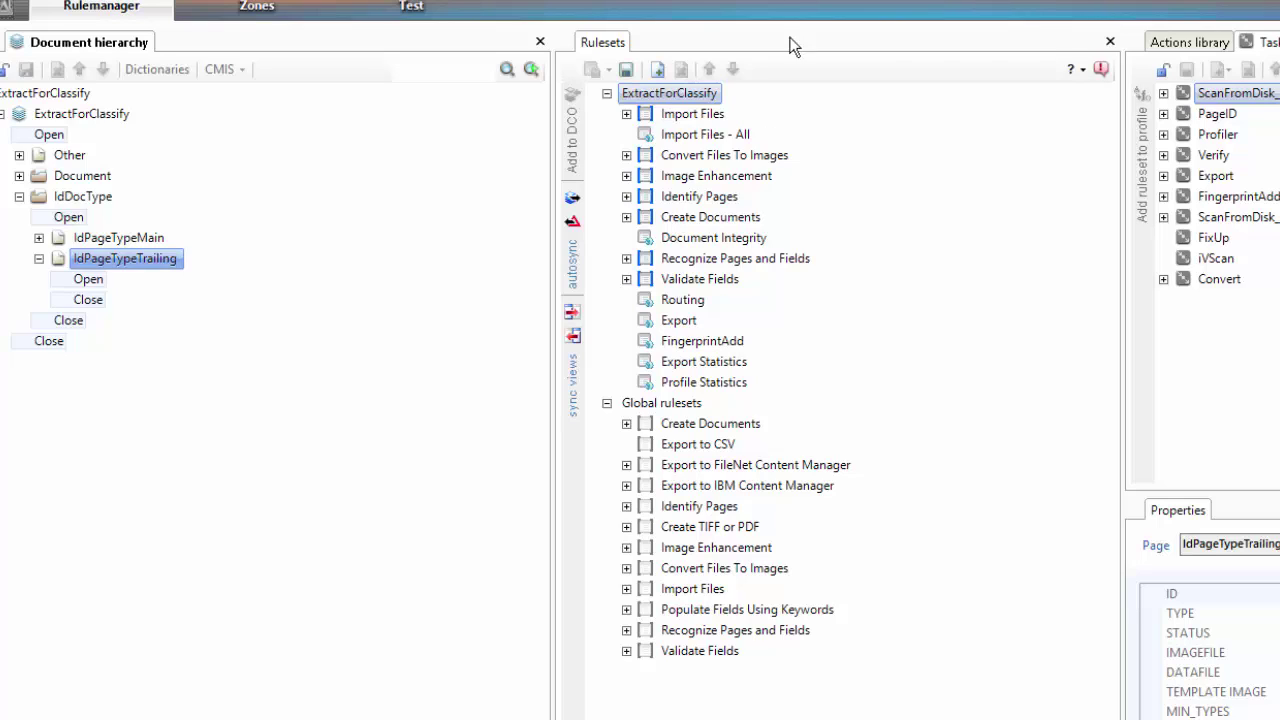
Step: Copy CONSULTATION.pdf from the MedReports folder on the desktop
left_click(412, 10)
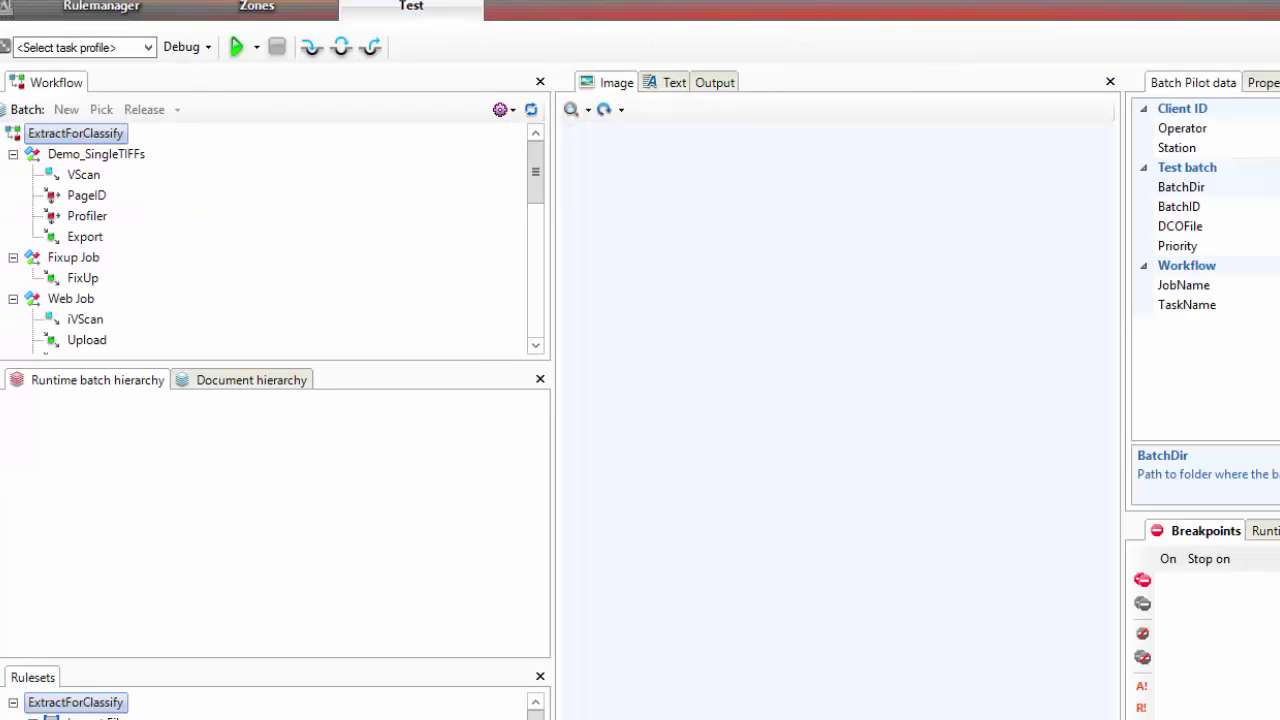
double_click(70, 622)
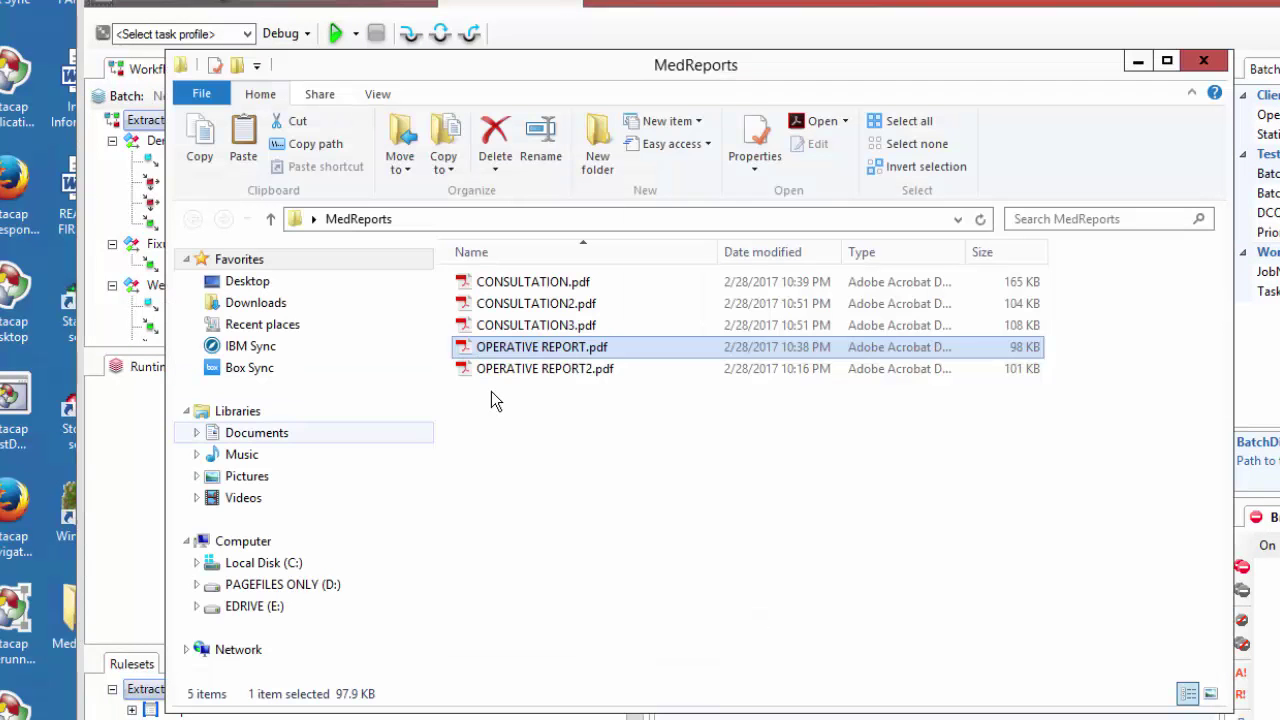
left_click(517, 284)
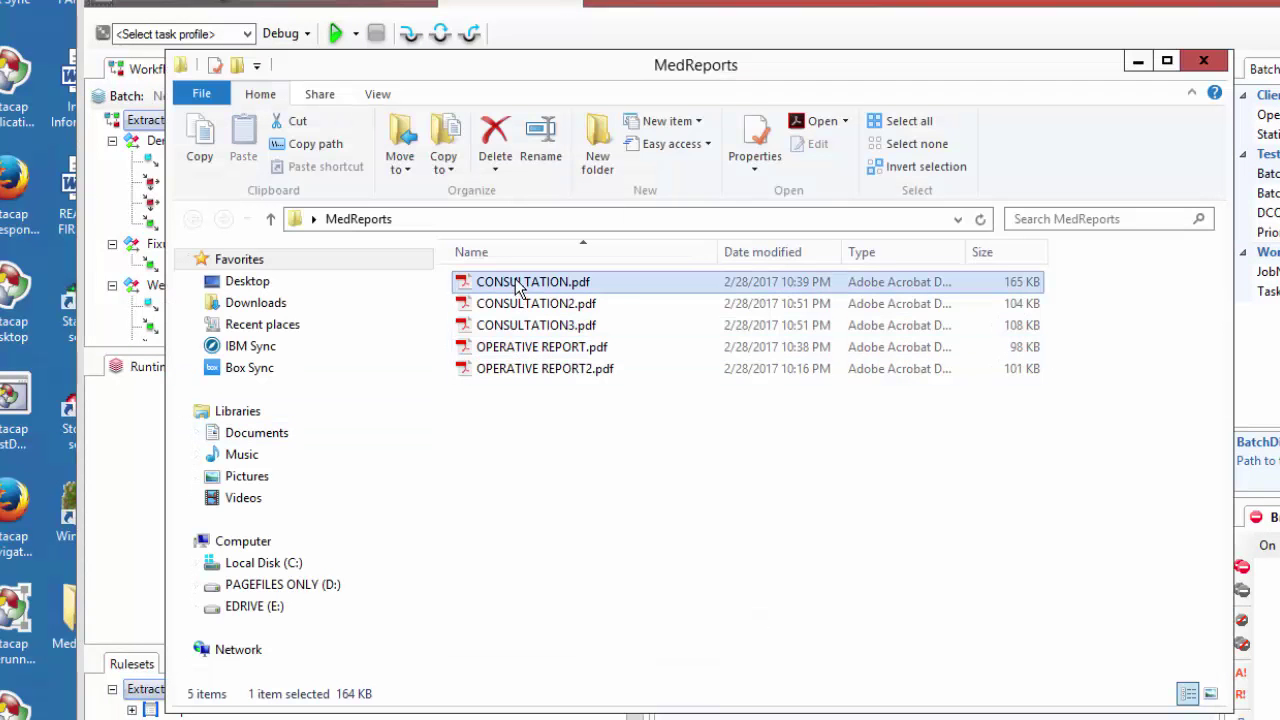
right_click(517, 284)
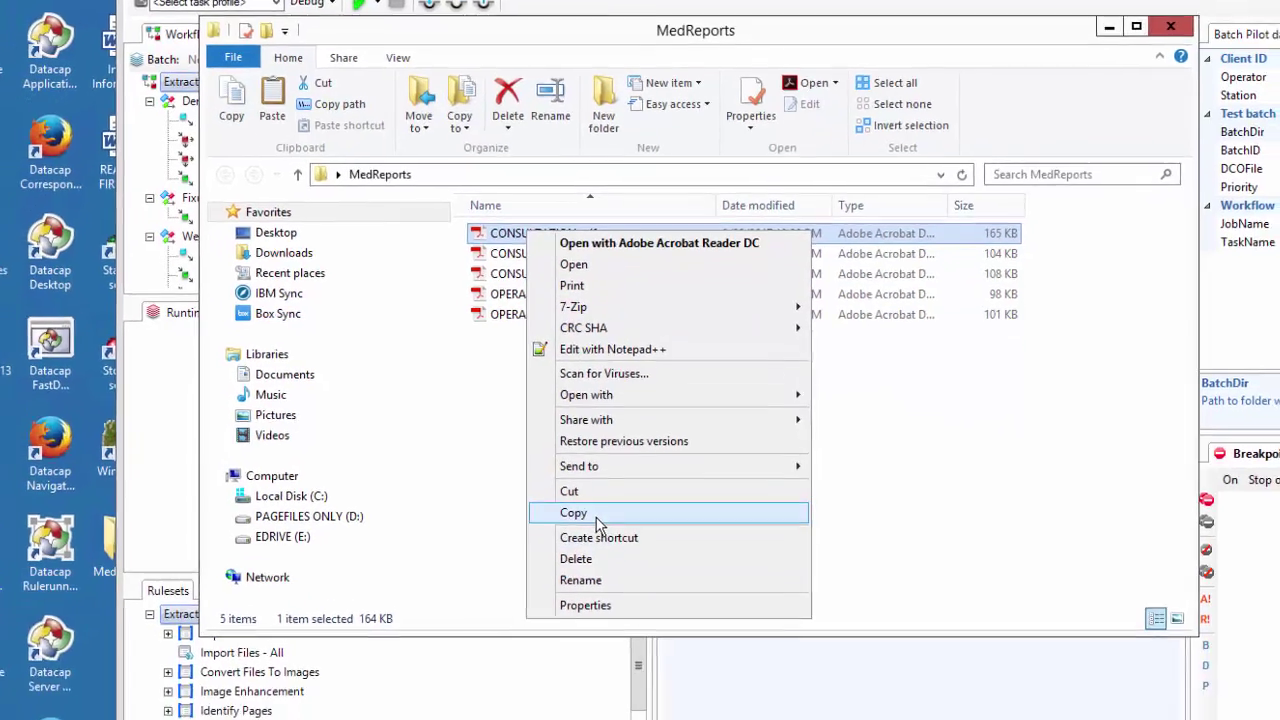
left_click(597, 520)
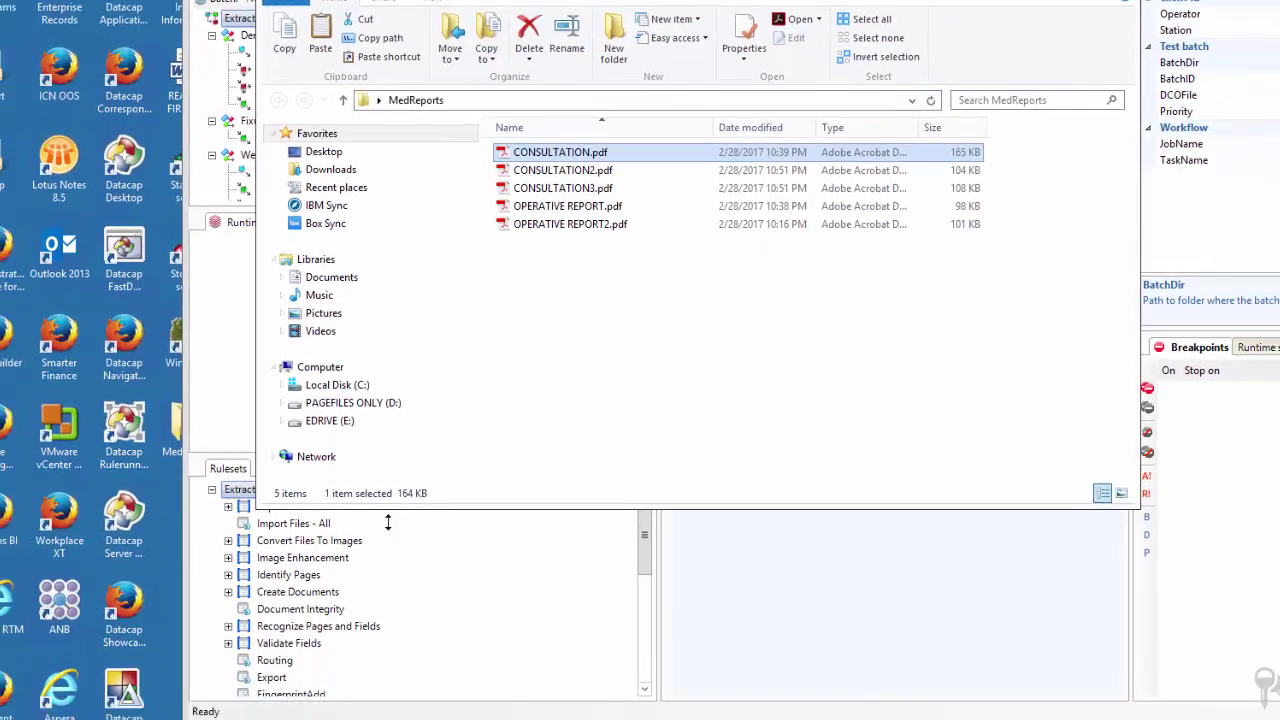
Step: Paste CONSULTATION.pdf into C:\Datacap\ExtractForClassify\images\Input_MultiFormat in a new Explorer window
left_click(185, 705)
right_click(185, 705)
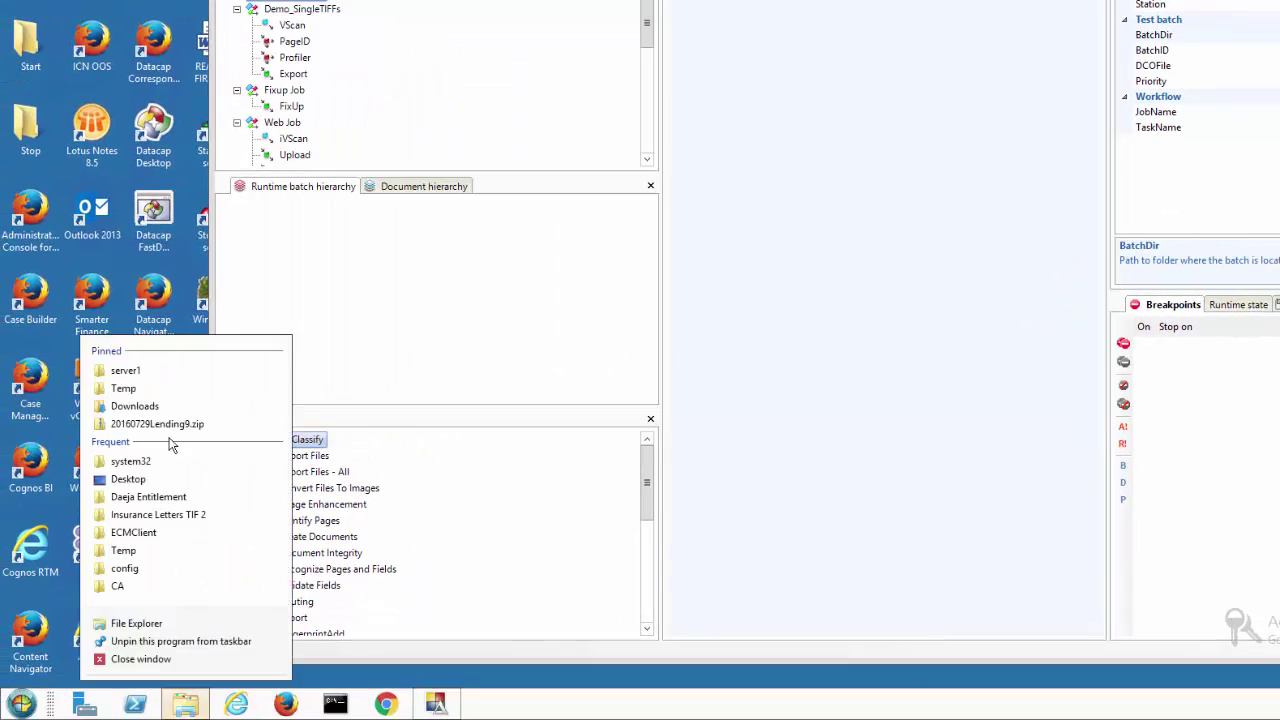
left_click(163, 623)
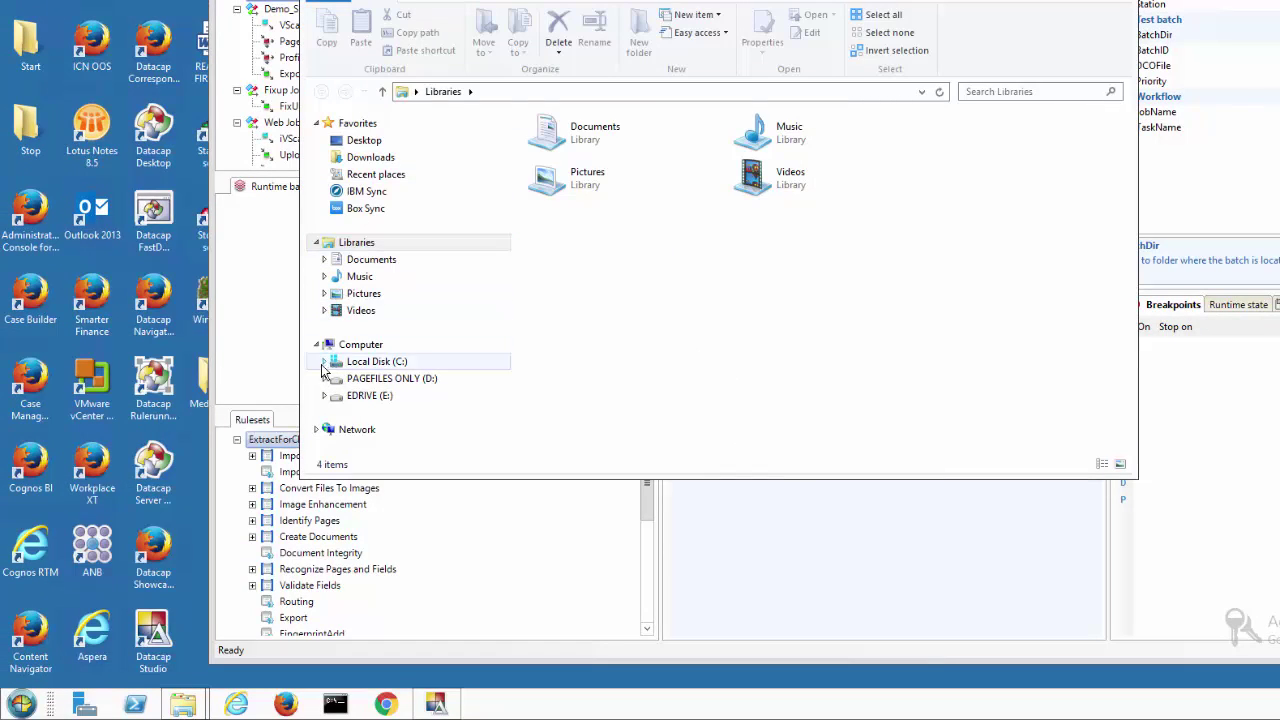
left_click(324, 361)
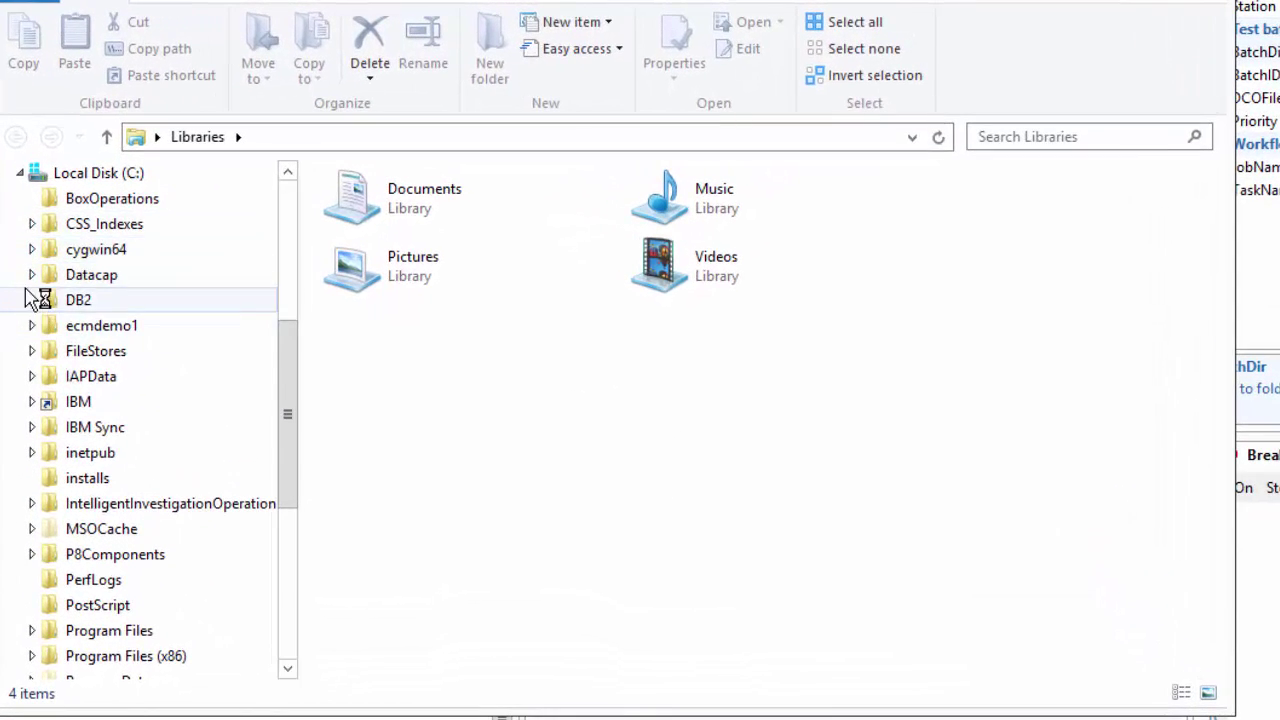
left_click(62, 266)
left_click(43, 528)
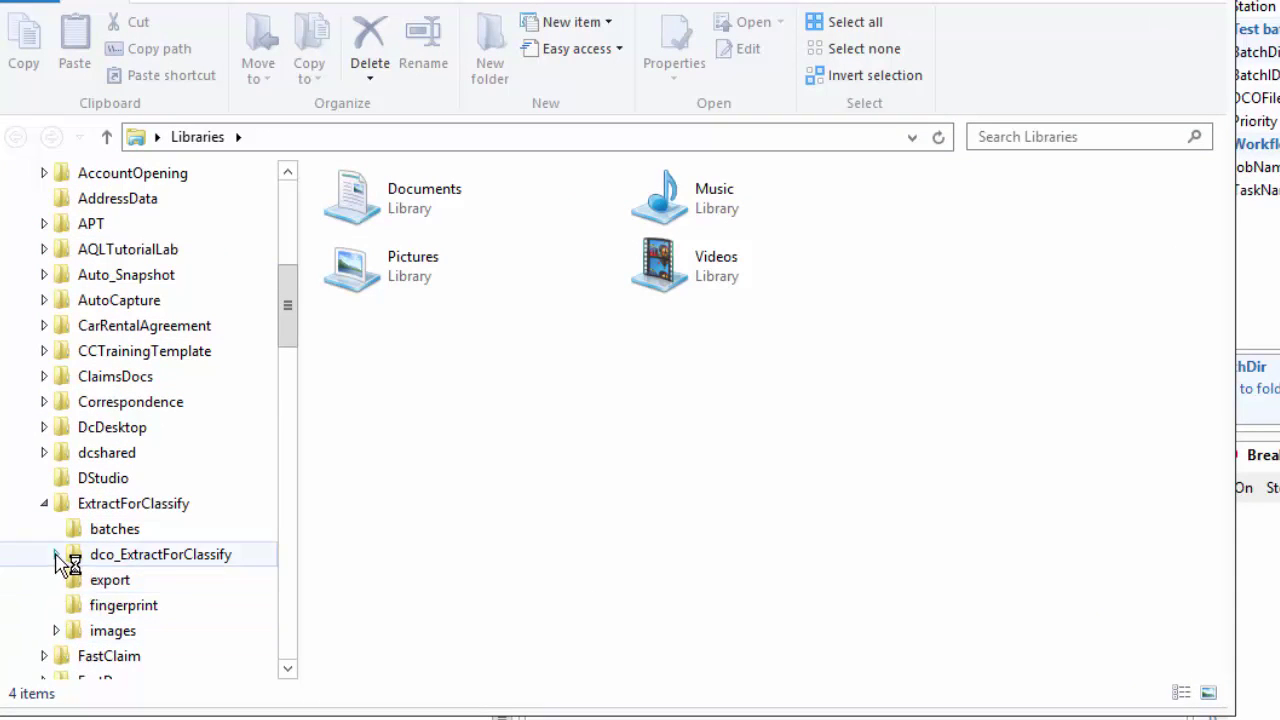
left_click(57, 631)
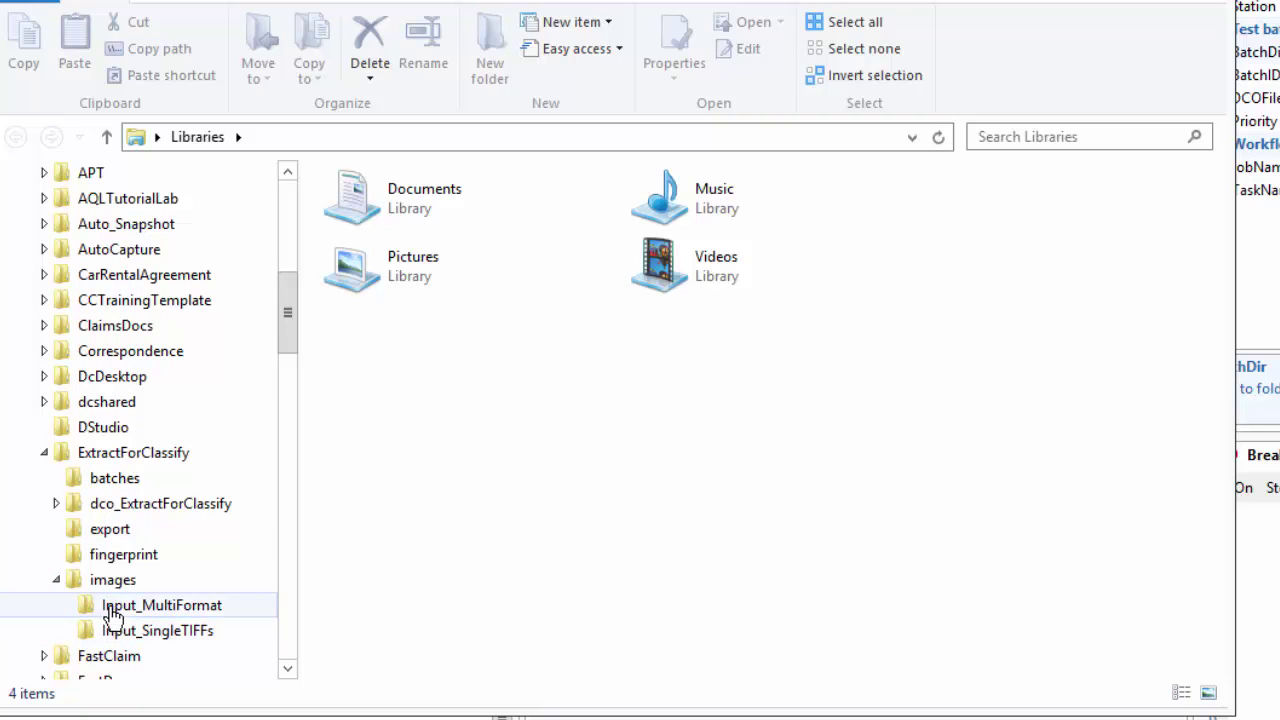
left_click(110, 605)
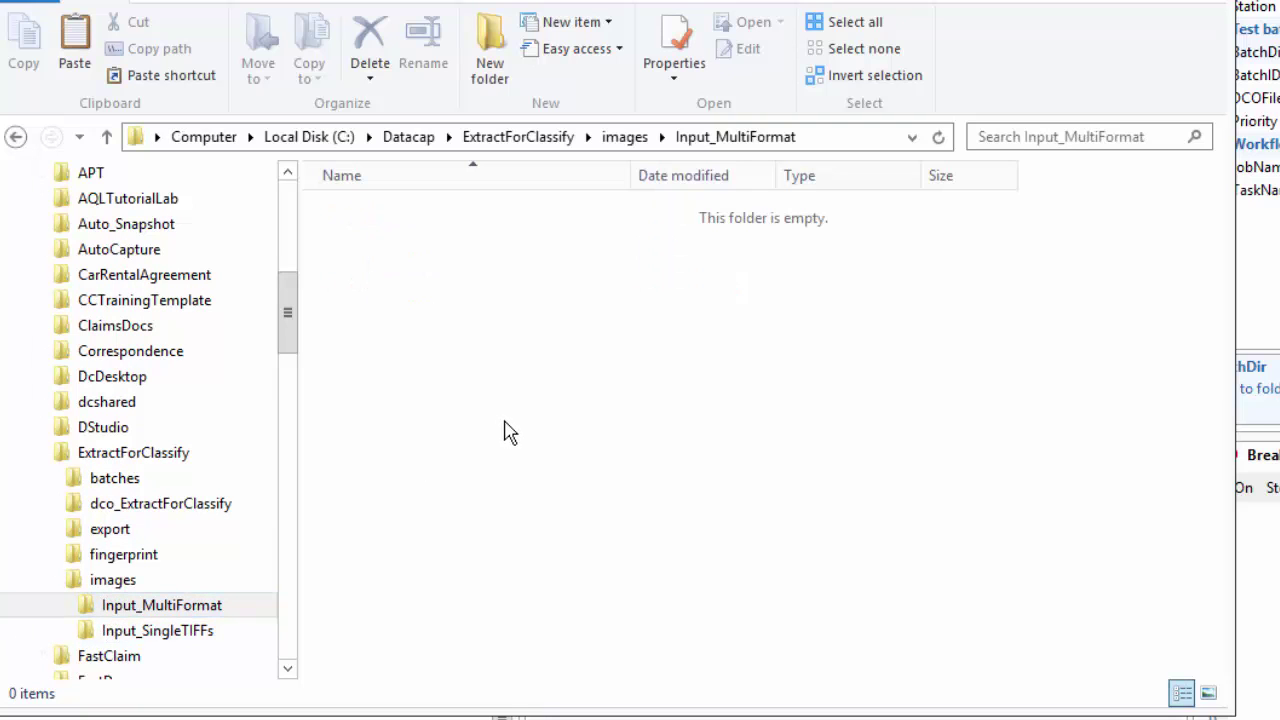
key("ctrl+v")
left_click(505, 430)
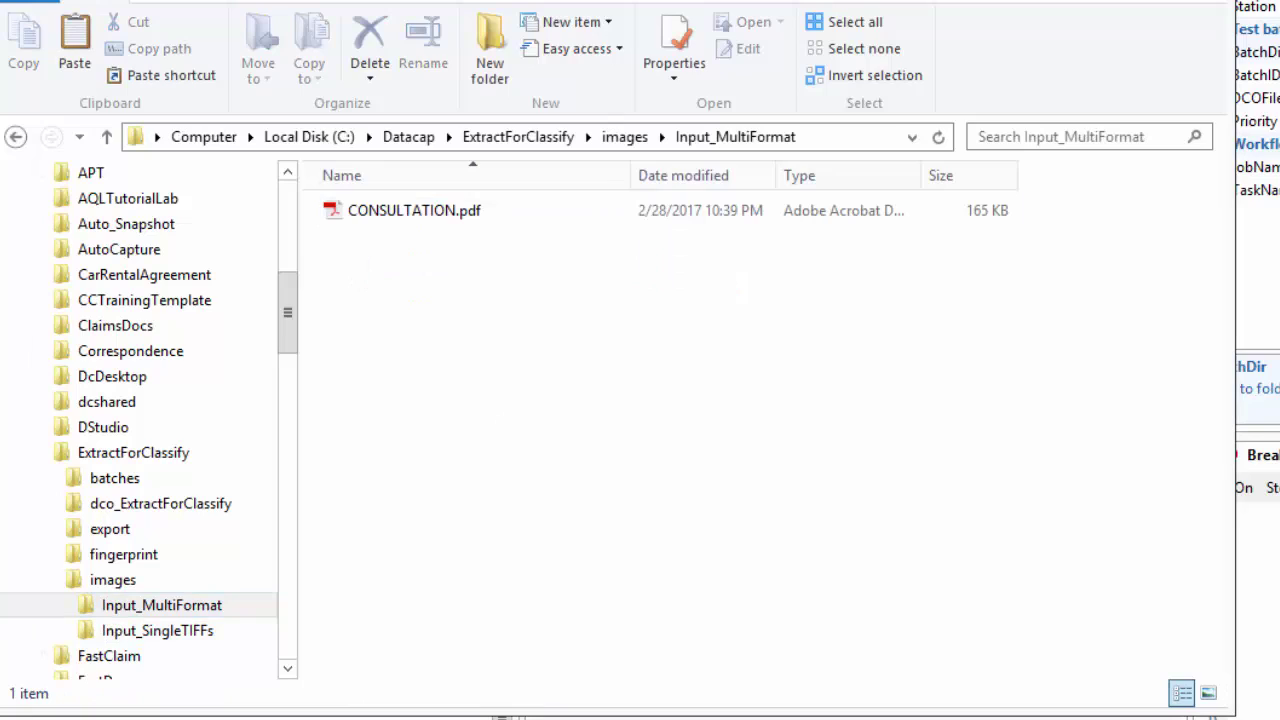
left_click_drag(613, 5, 310, 94)
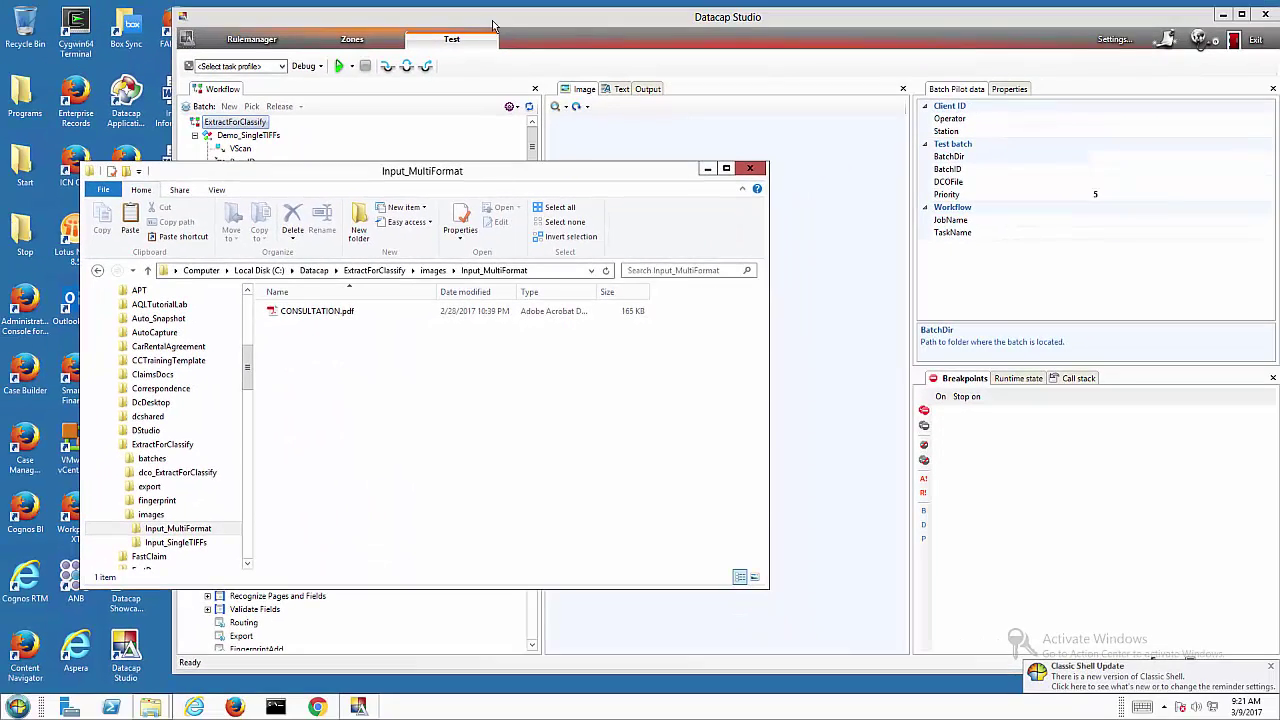
Step: Create a new test batch at the Demo_MultiFormat VScanMulti task
left_click(492, 24)
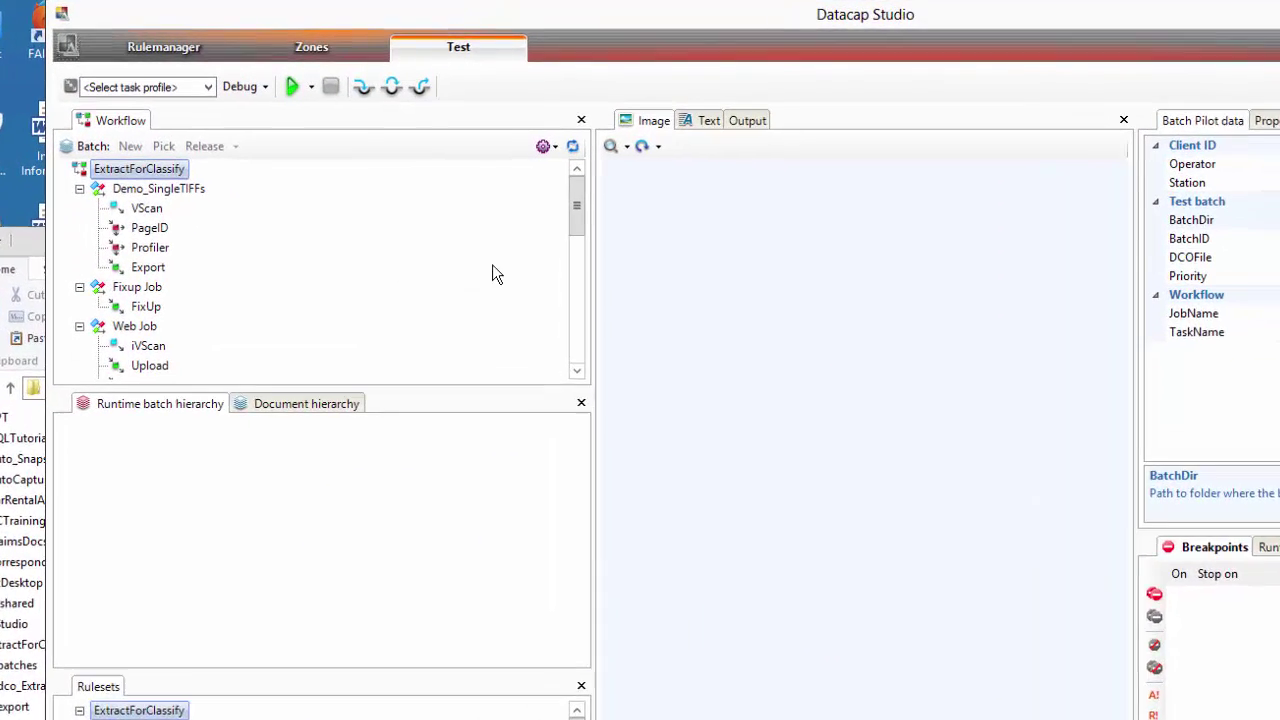
left_click_drag(576, 222, 470, 296)
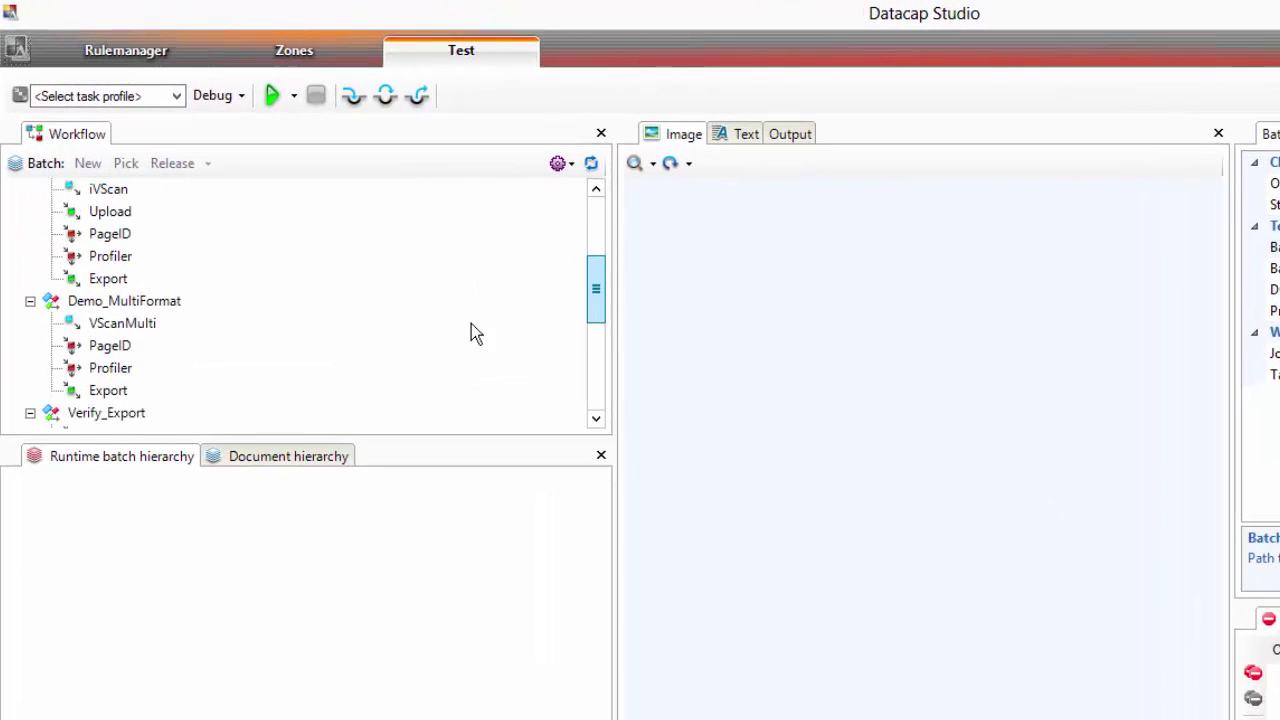
left_click(120, 324)
right_click(147, 327)
left_click(151, 333)
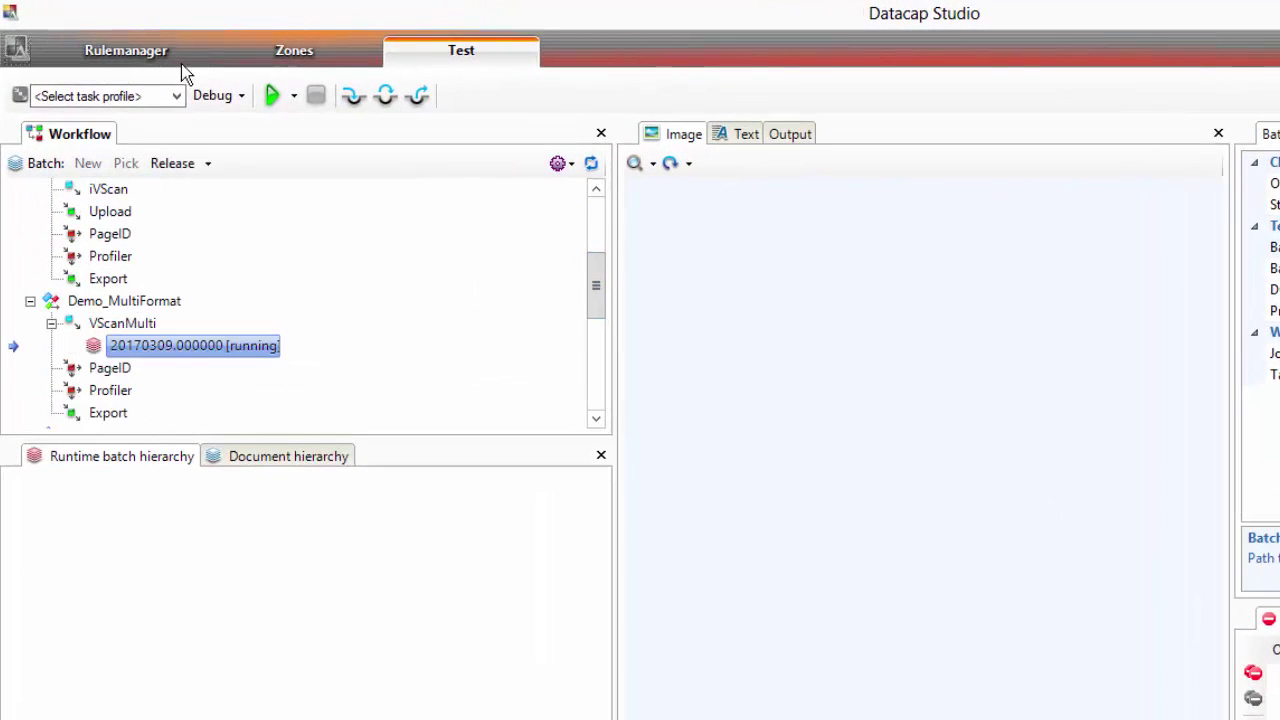
Step: Run the scan with the ScanFromDisk_MultiFormat profile and advance the batch to PageID
left_click(180, 98)
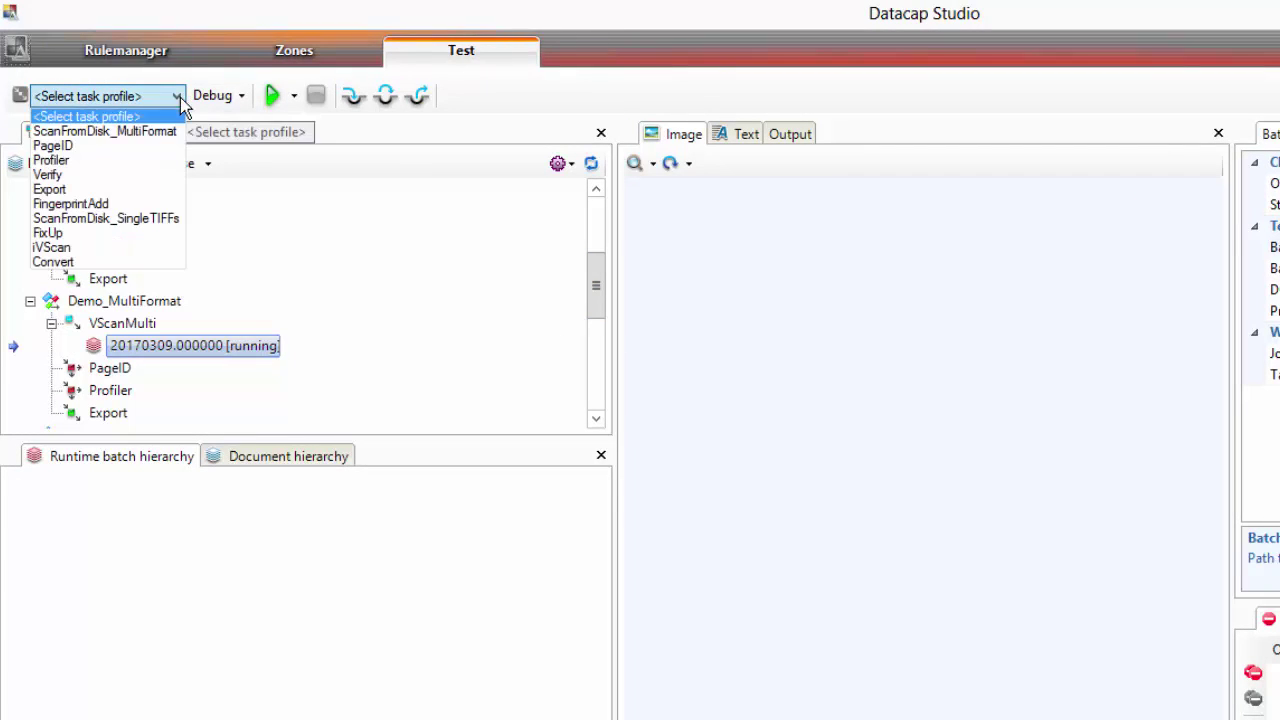
left_click(116, 132)
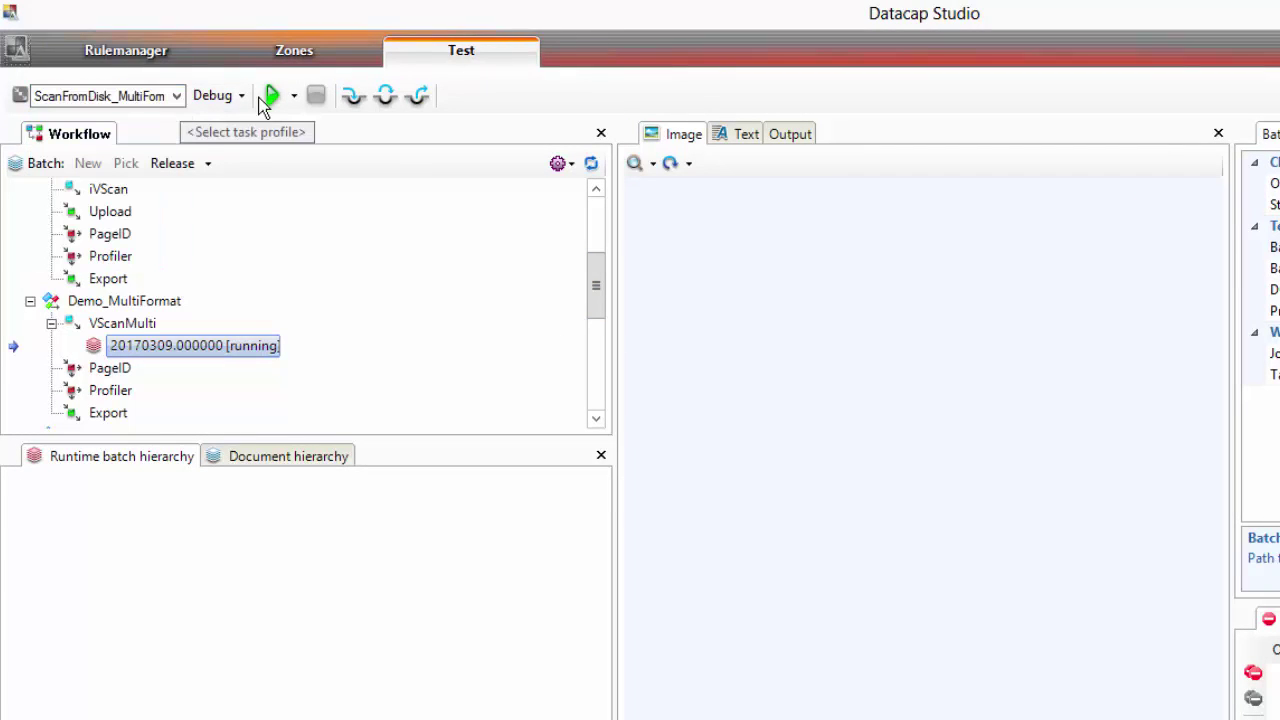
left_click(268, 97)
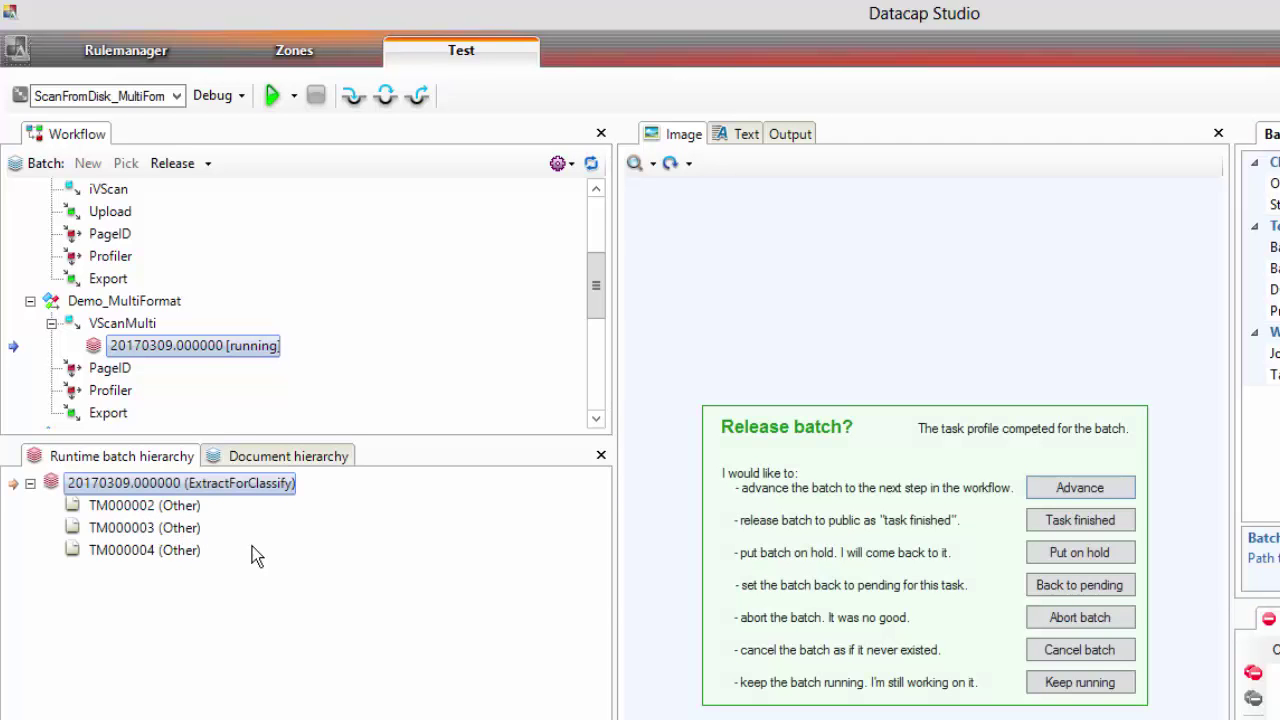
left_click(1077, 487)
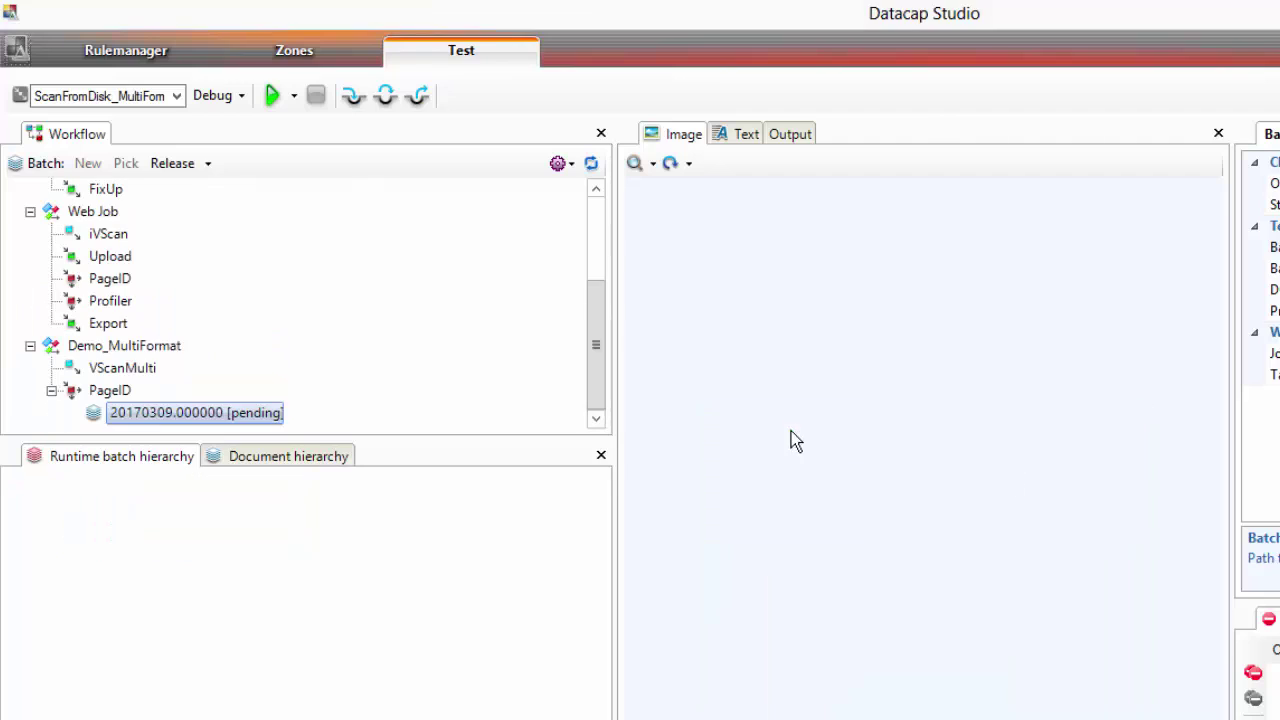
Step: Run PageID, advance to Profiler, run it, and expand page TM000002
left_click(272, 96)
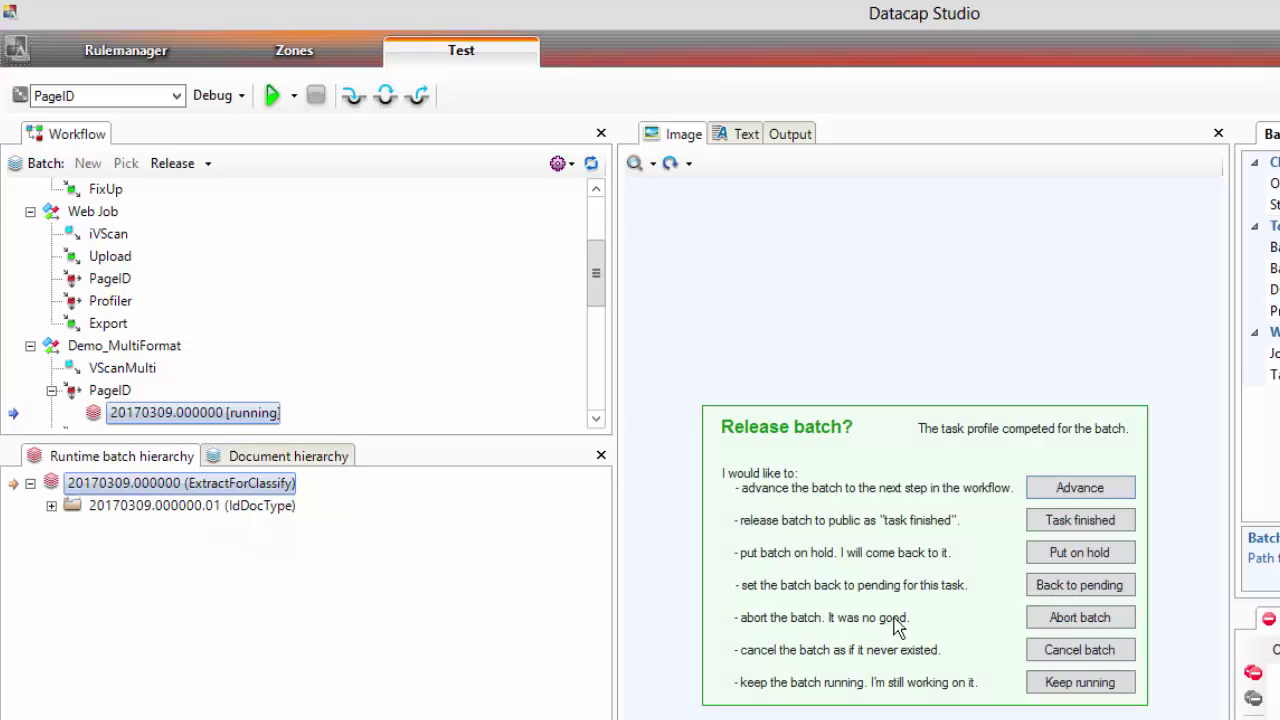
left_click(1063, 494)
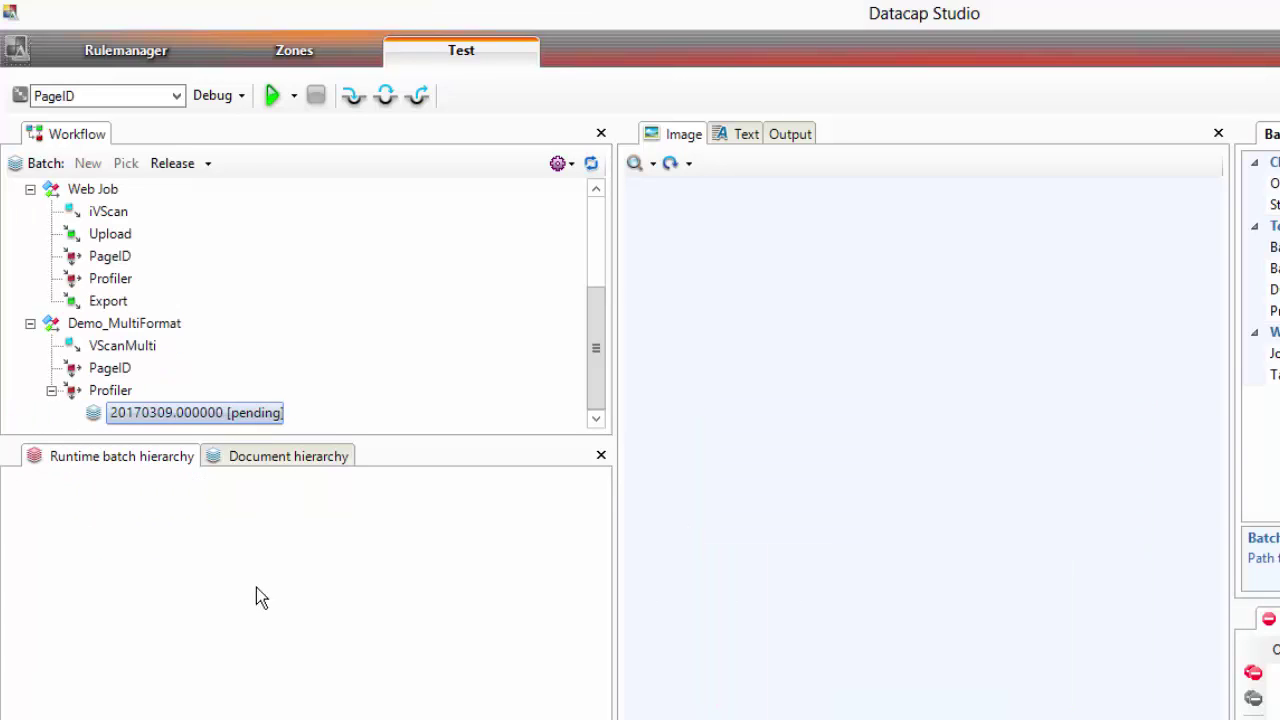
left_click(52, 506)
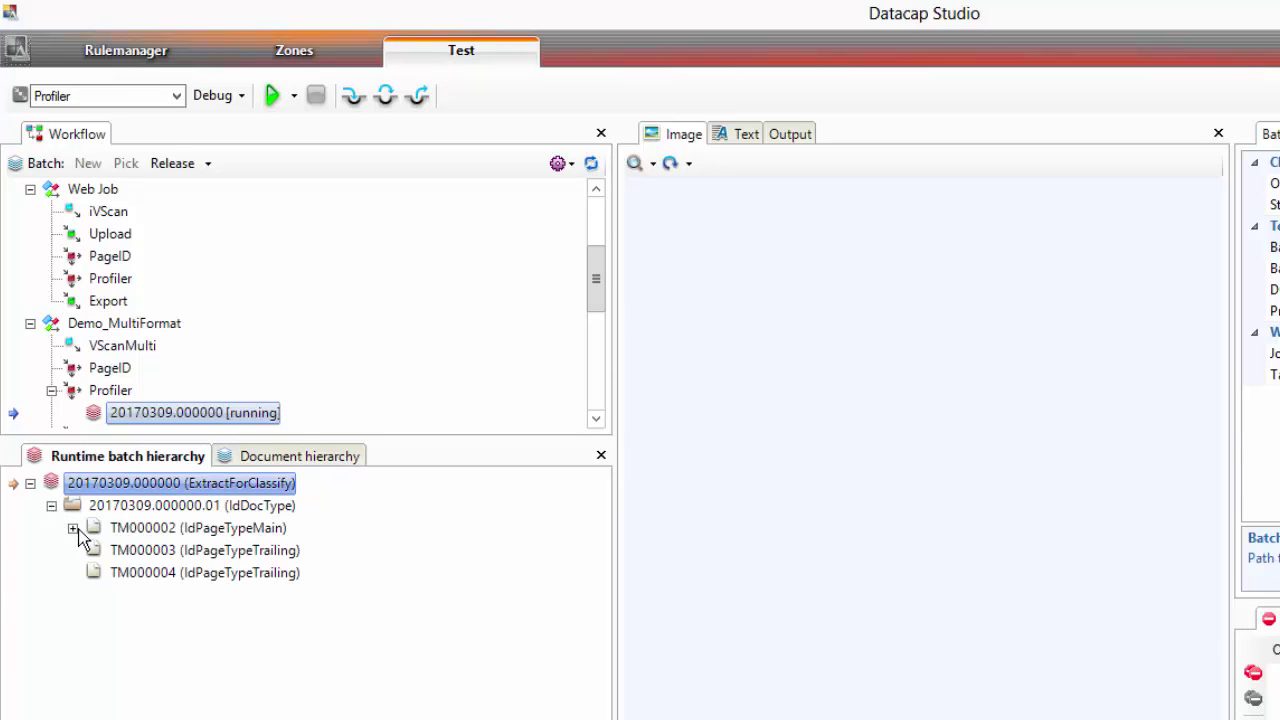
left_click(73, 528)
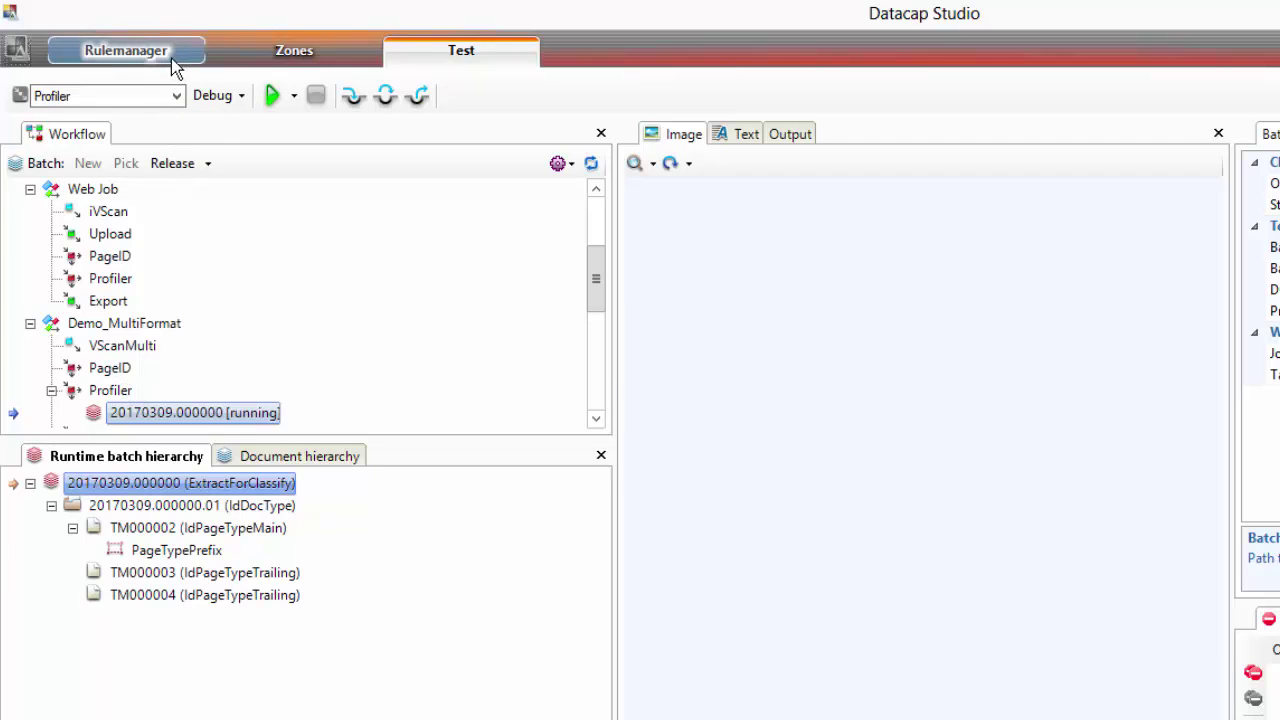
Step: Lock the Routing ruleset and expand its Split Batch rule to the SplitBatch action
left_click(125, 51)
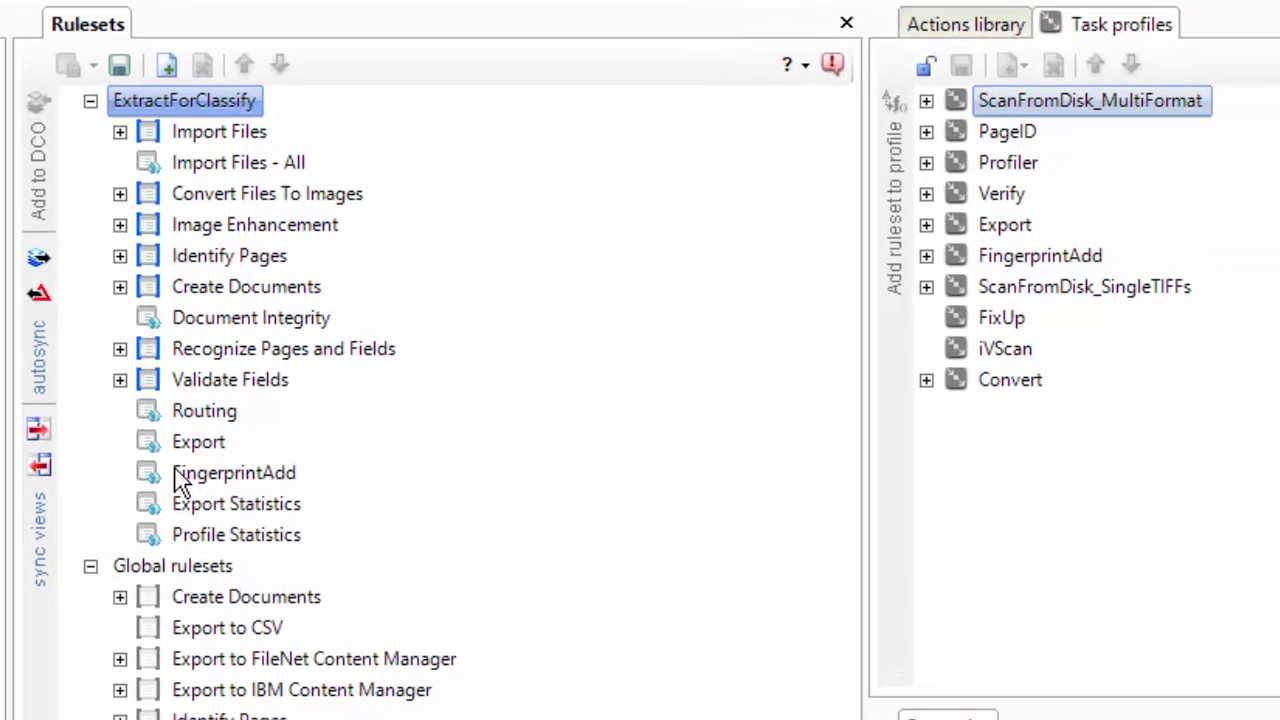
left_click(178, 474)
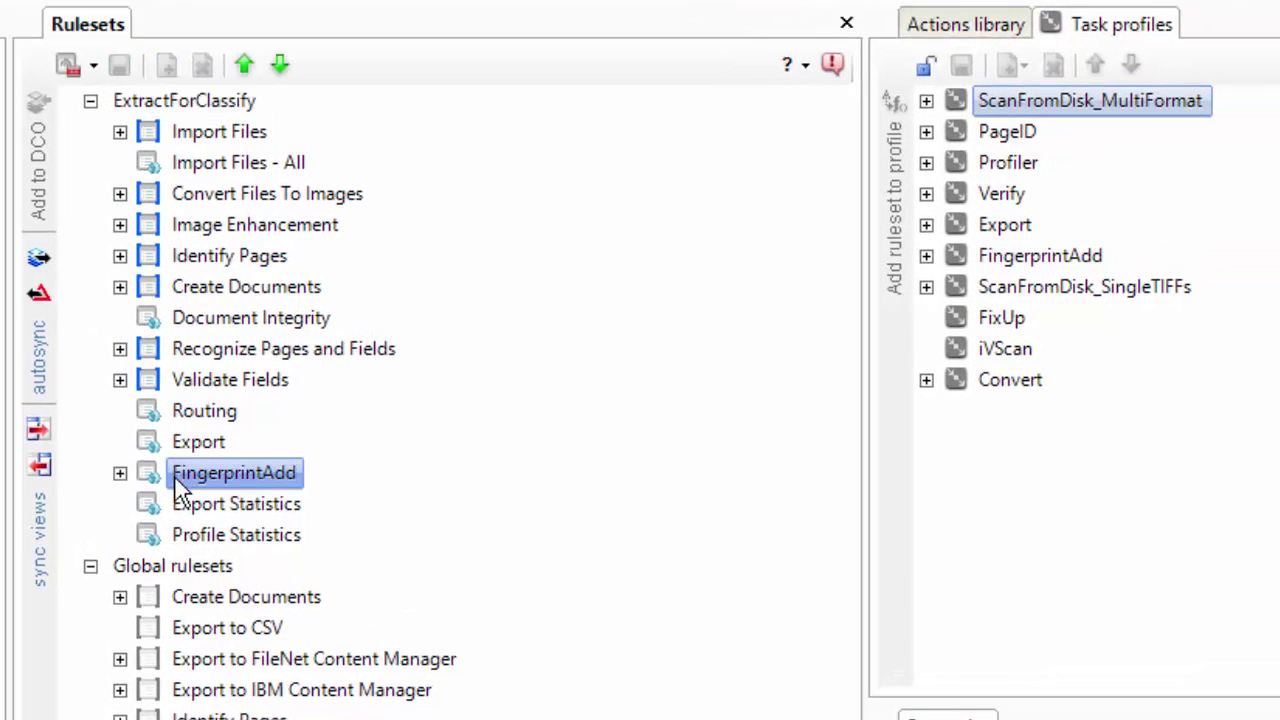
left_click(213, 414)
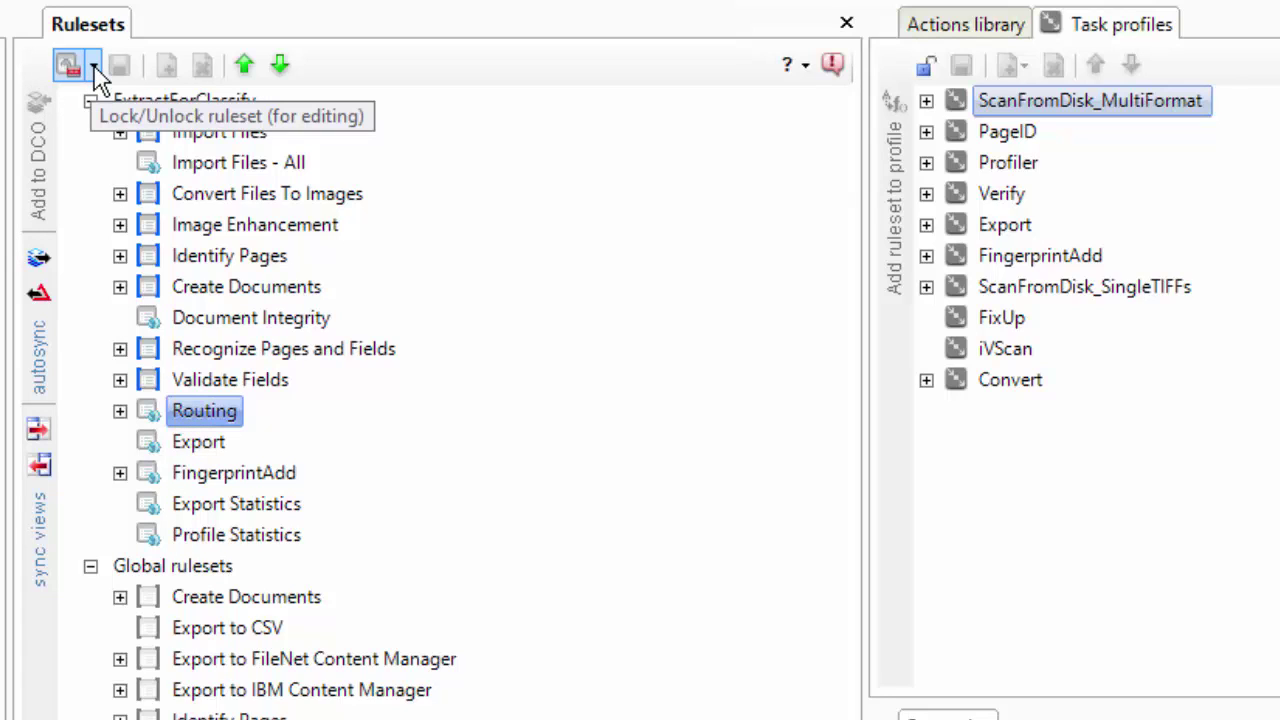
left_click(95, 75)
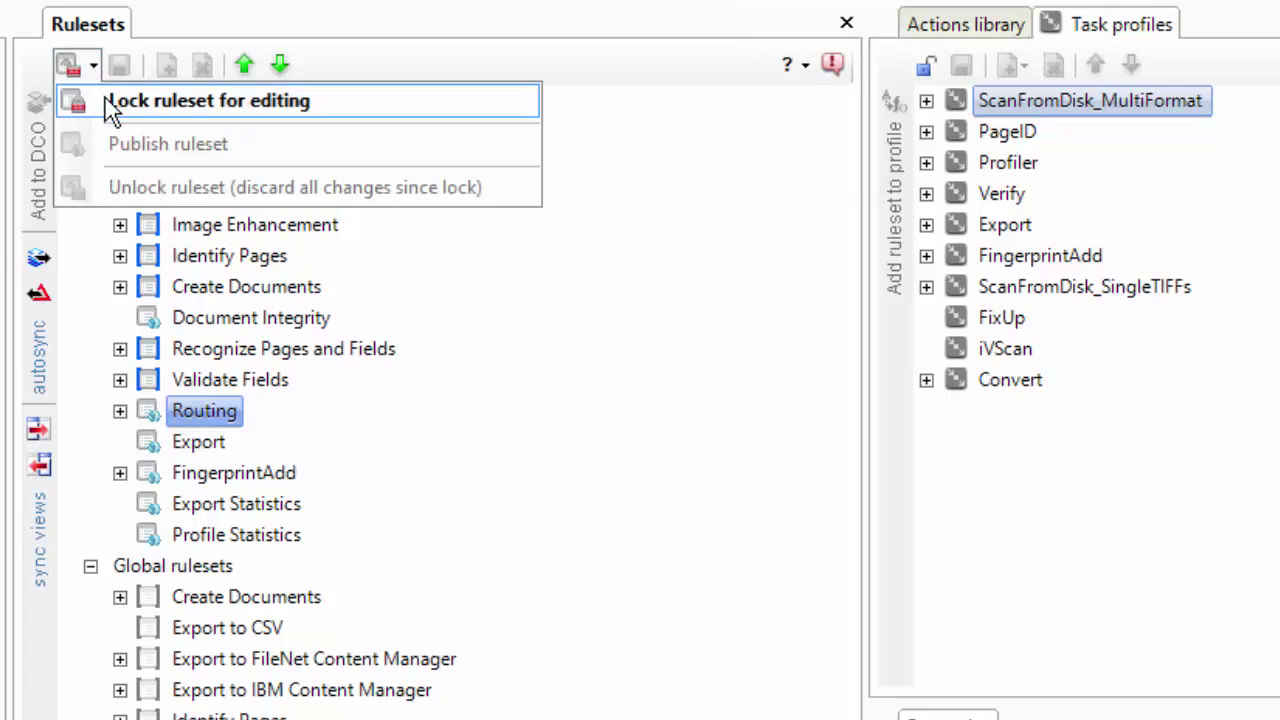
left_click(100, 102)
left_click(120, 411)
left_click(149, 473)
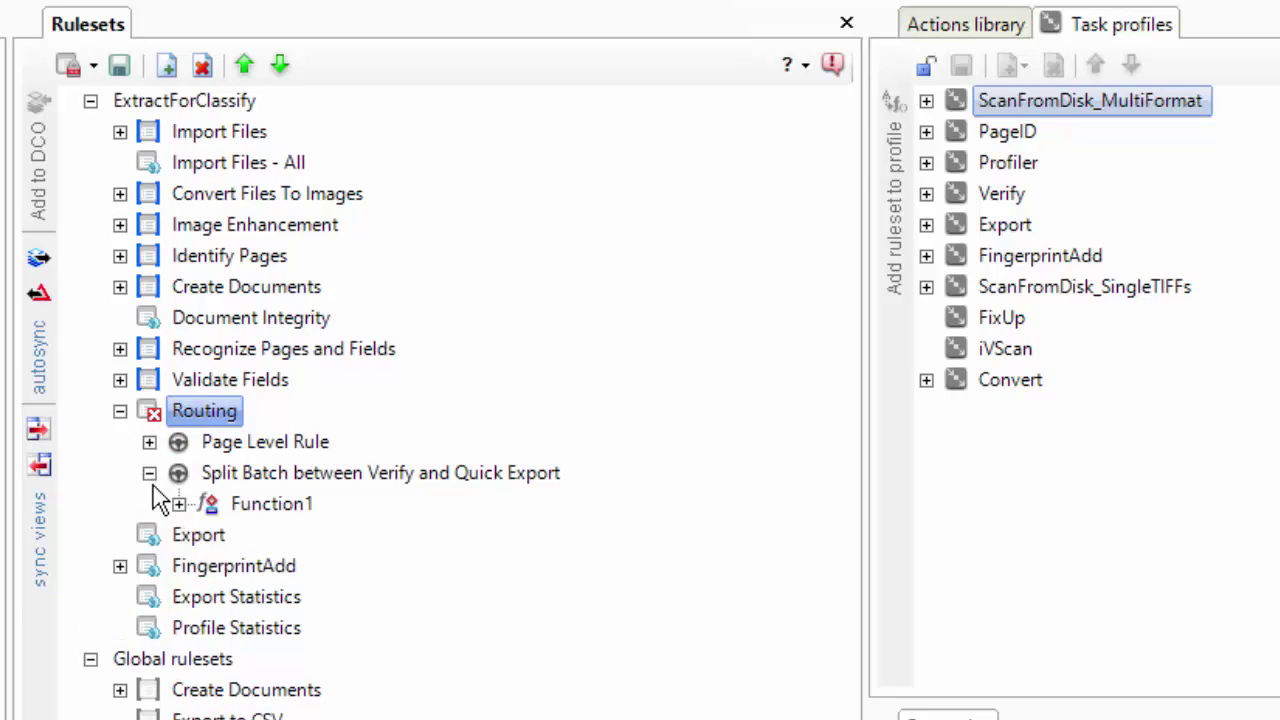
left_click(179, 504)
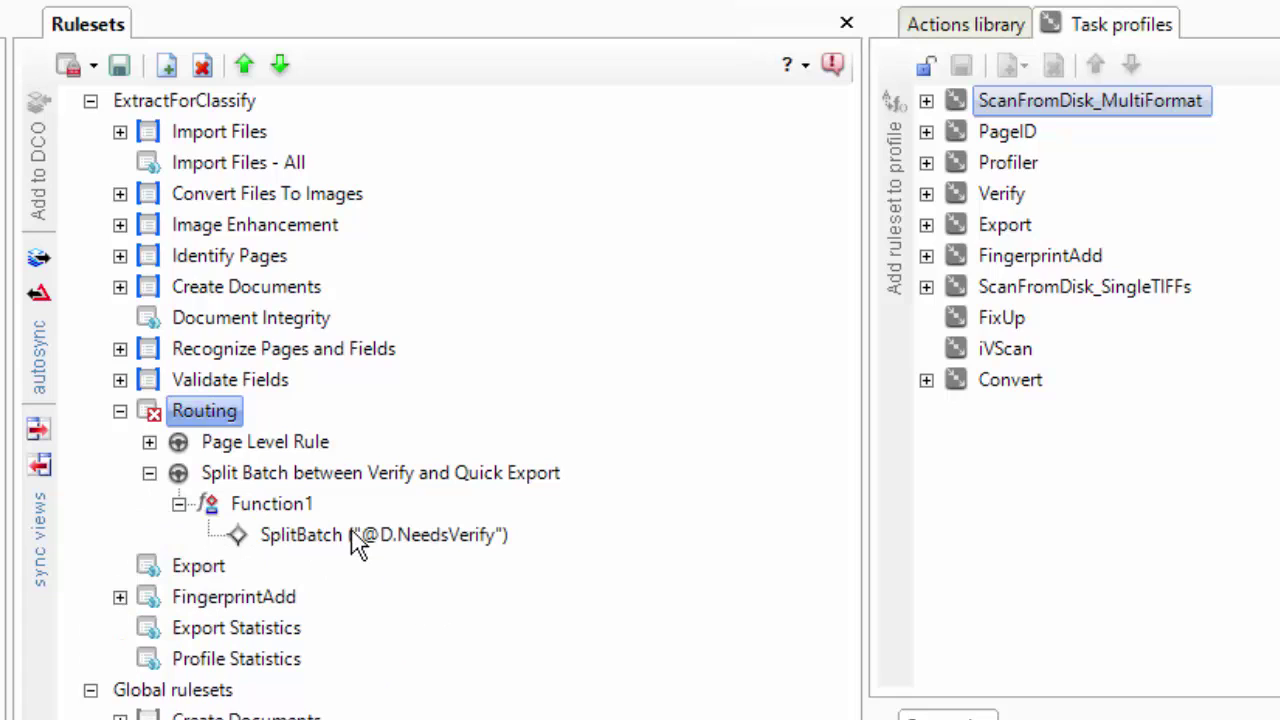
right_click(316, 535)
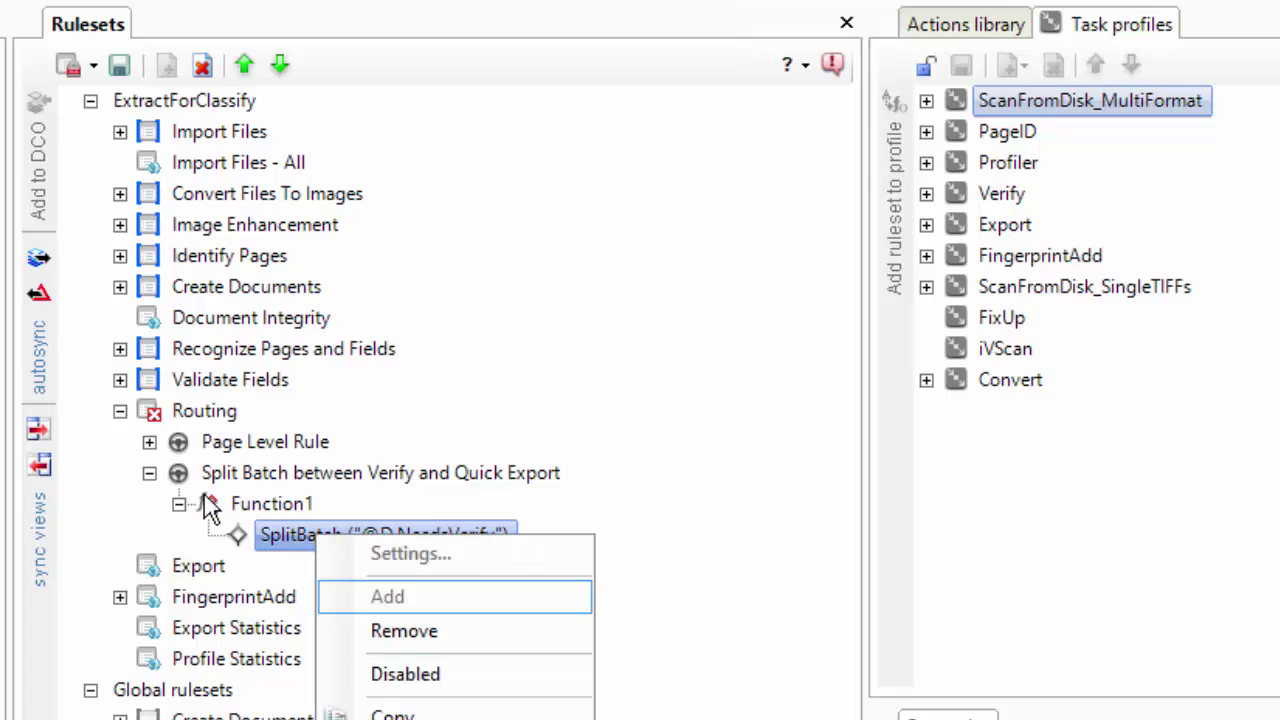
Step: Disable ChkDCOStatus ("1") under Mark Docs with Status 1 for Verify, then publish the ruleset
left_click(149, 441)
left_click(178, 472)
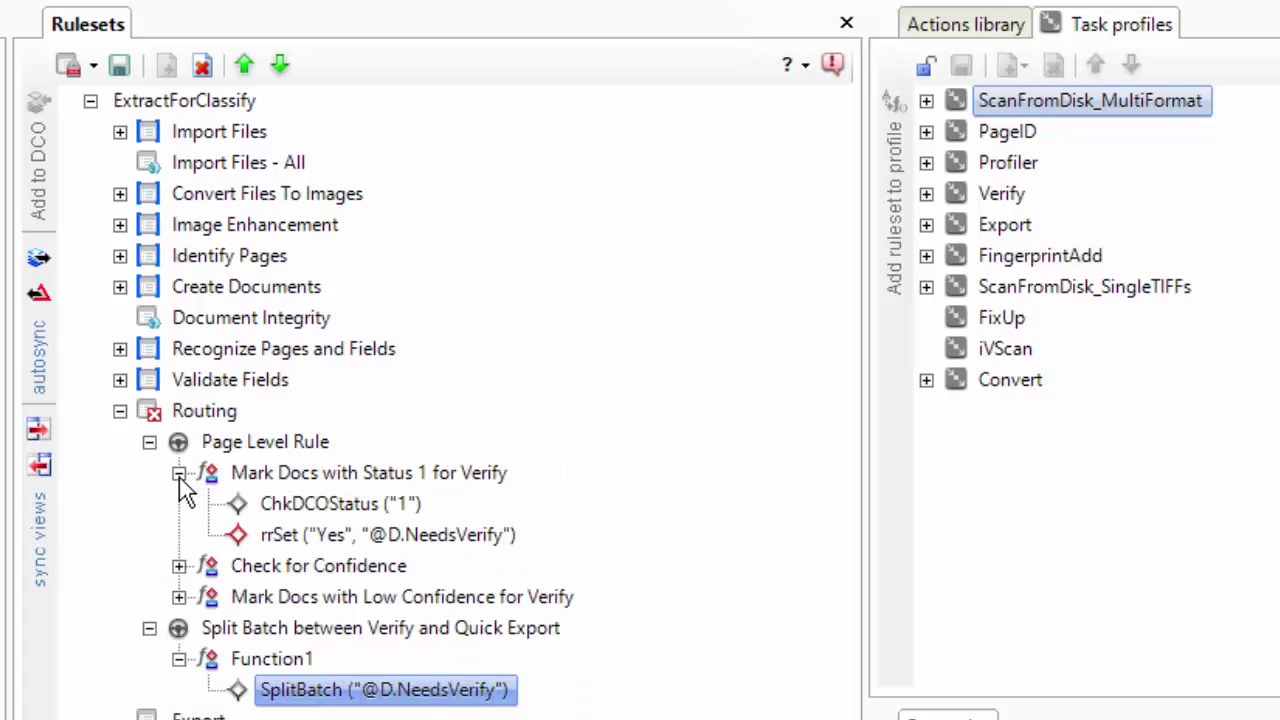
left_click(313, 500)
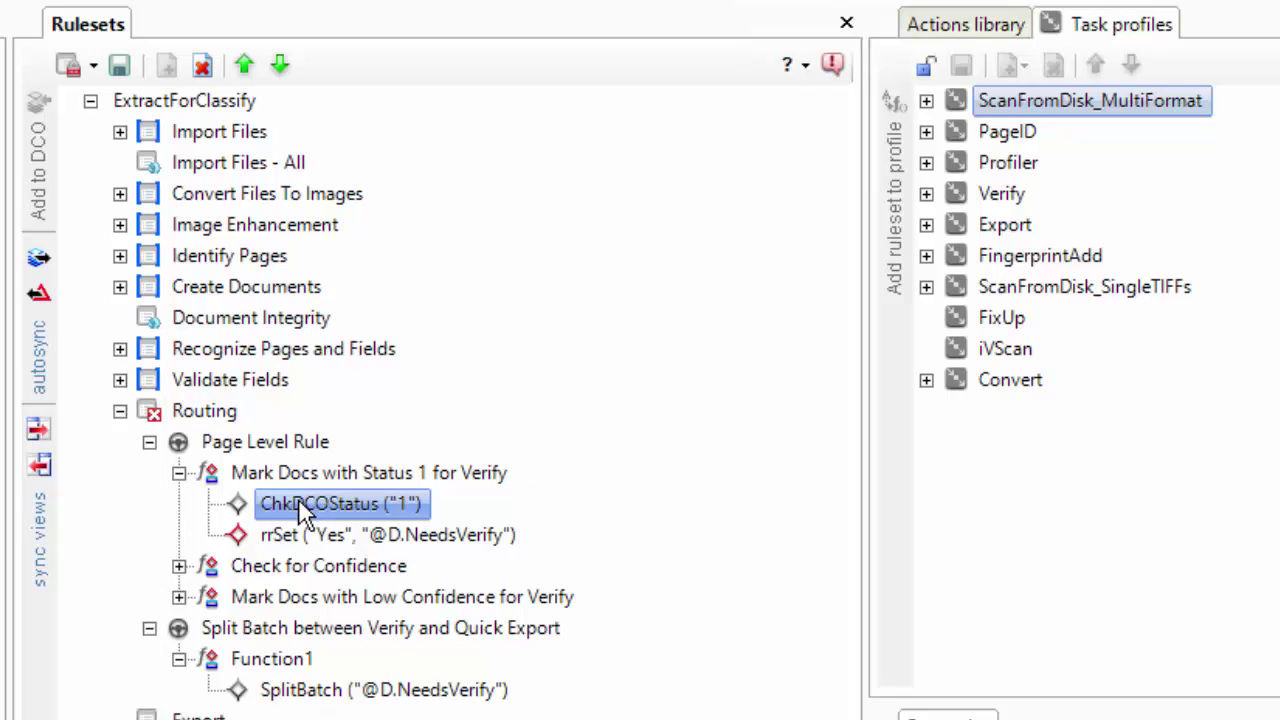
right_click(299, 502)
left_click(330, 495)
left_click(300, 477)
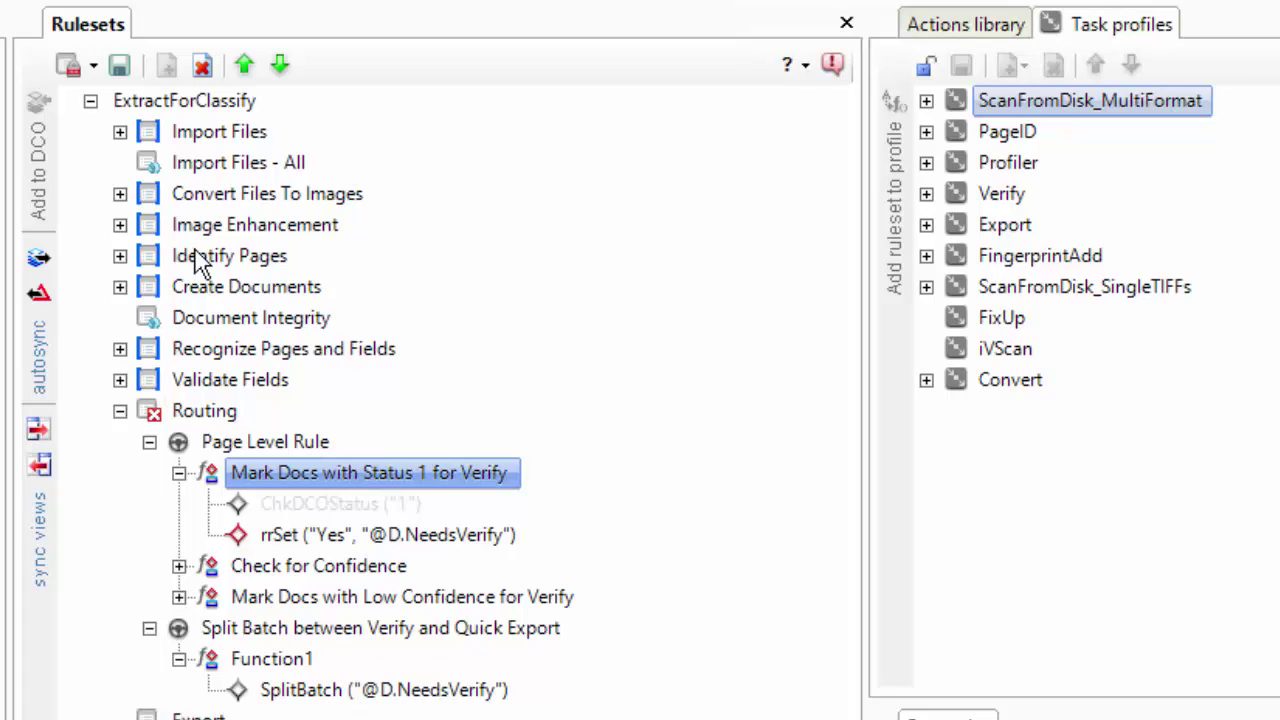
left_click(92, 66)
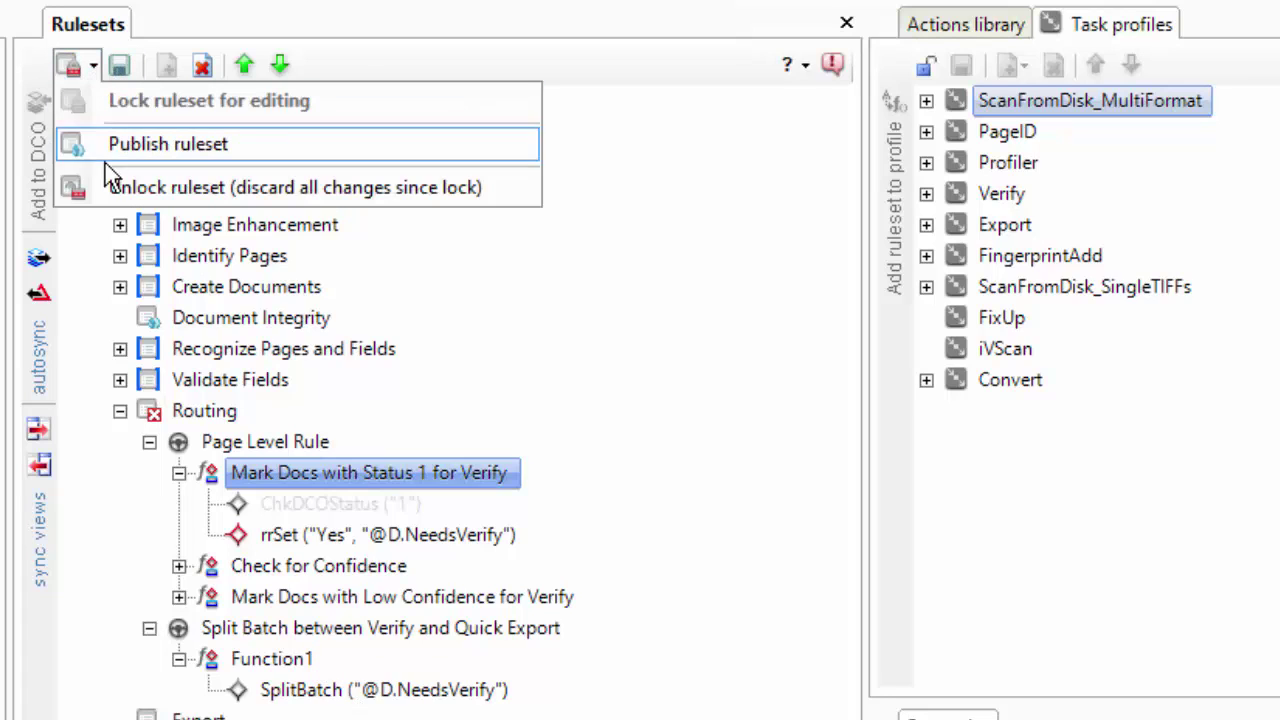
left_click(110, 143)
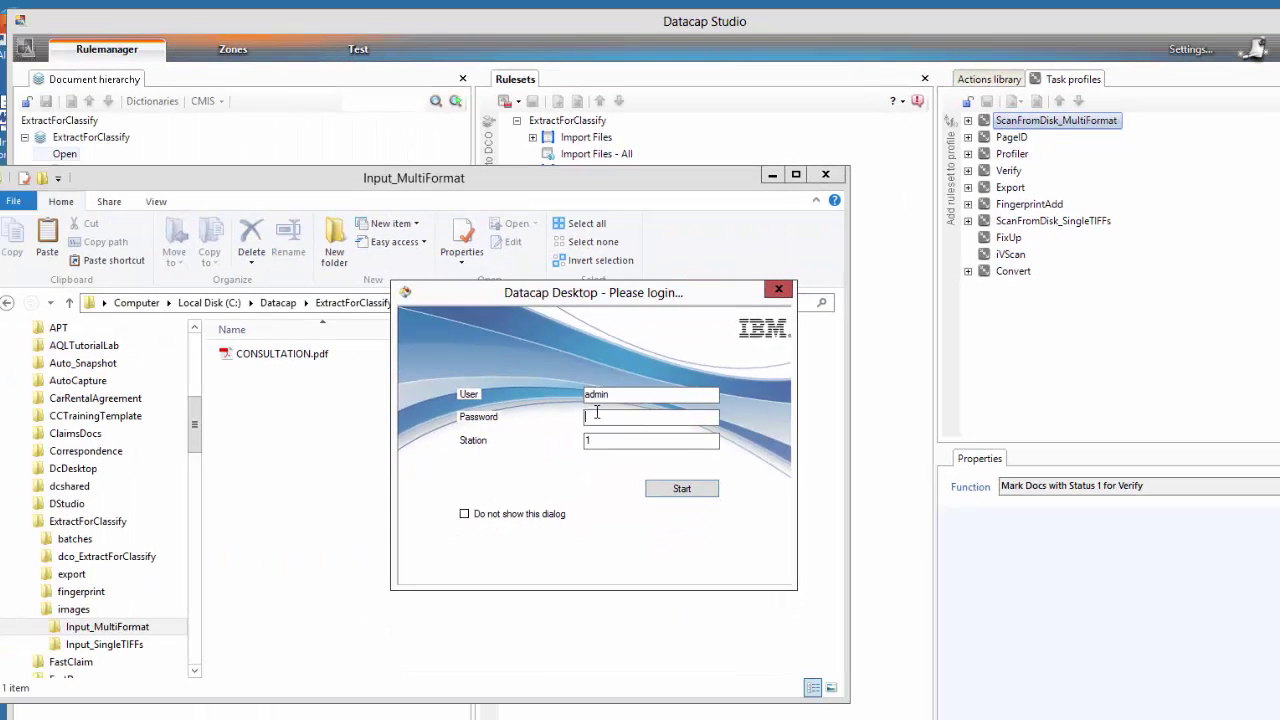
Step: Log in to Datacap Desktop, select ExtractForClassify and show batches for all tasks
key("Return")
left_click(589, 509)
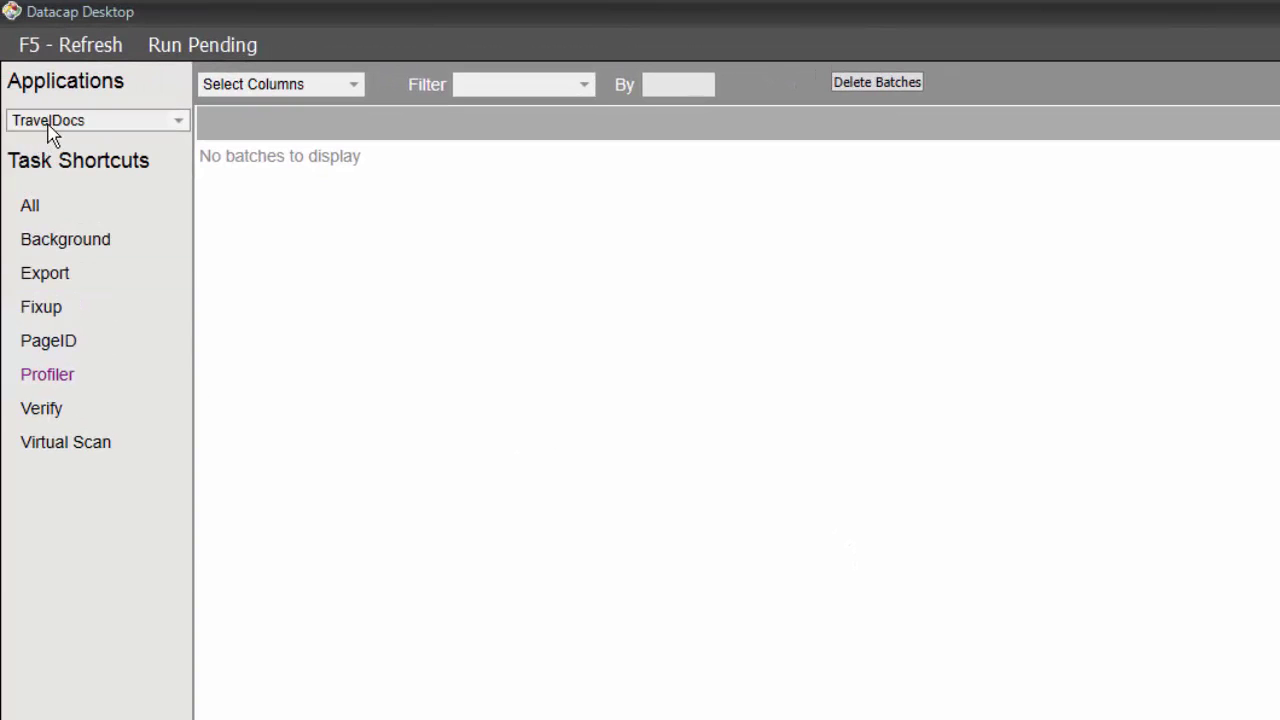
left_click(48, 128)
left_click(183, 400)
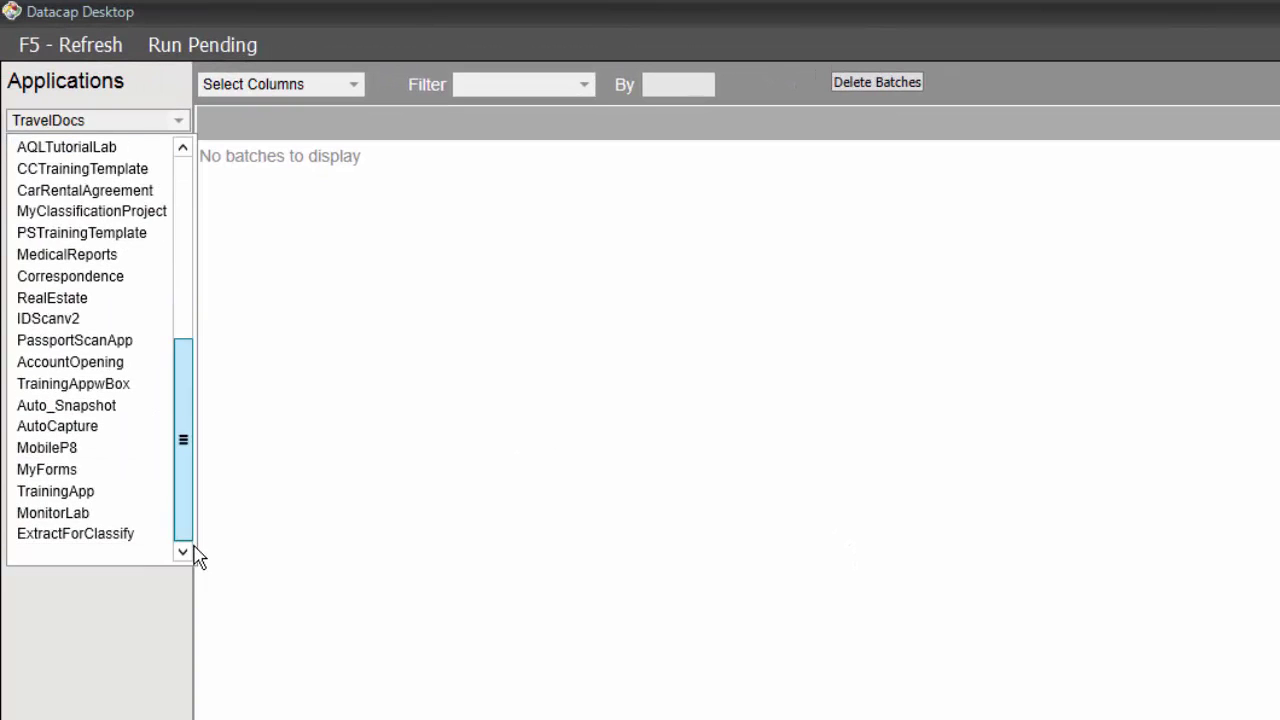
left_click(108, 533)
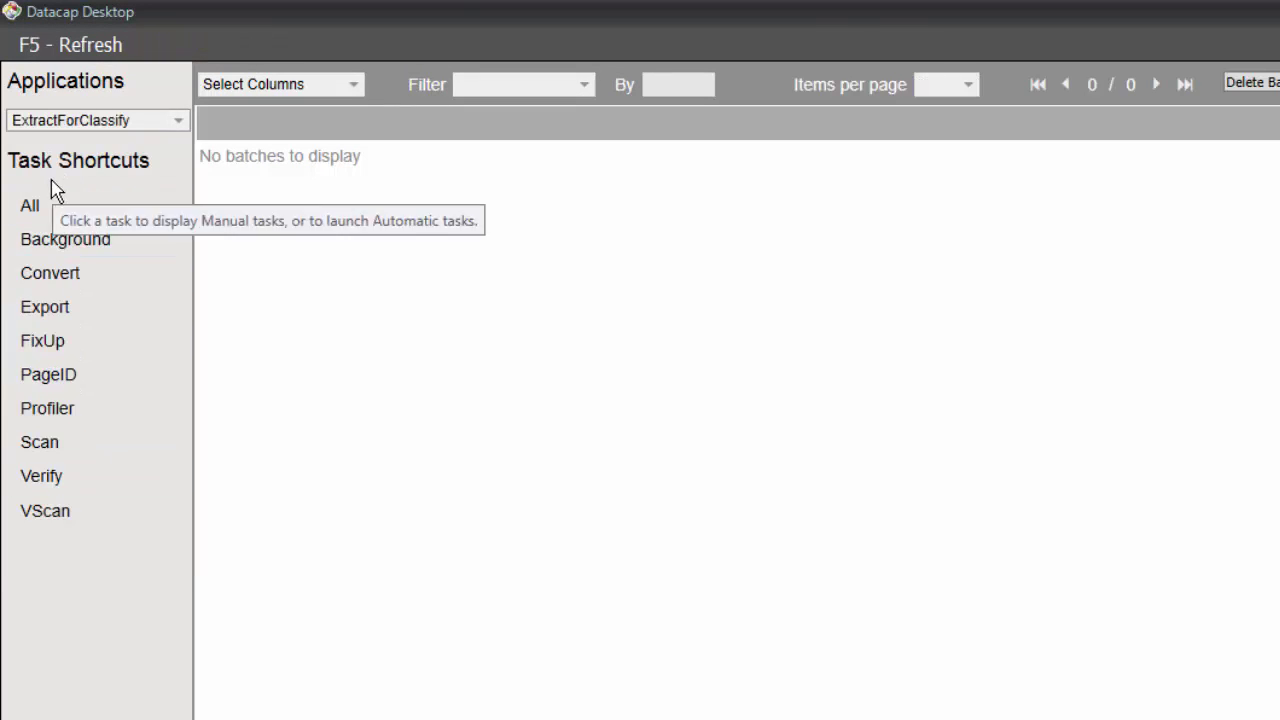
left_click(45, 214)
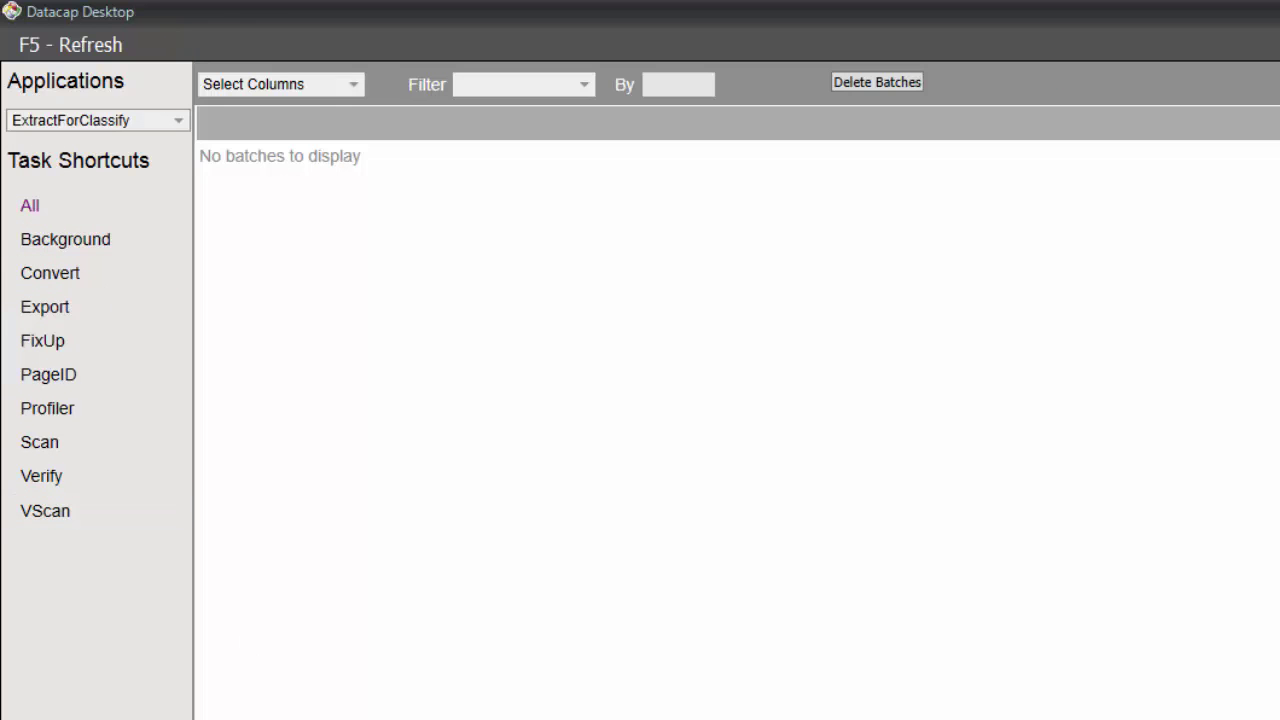
key("alt+Tab")
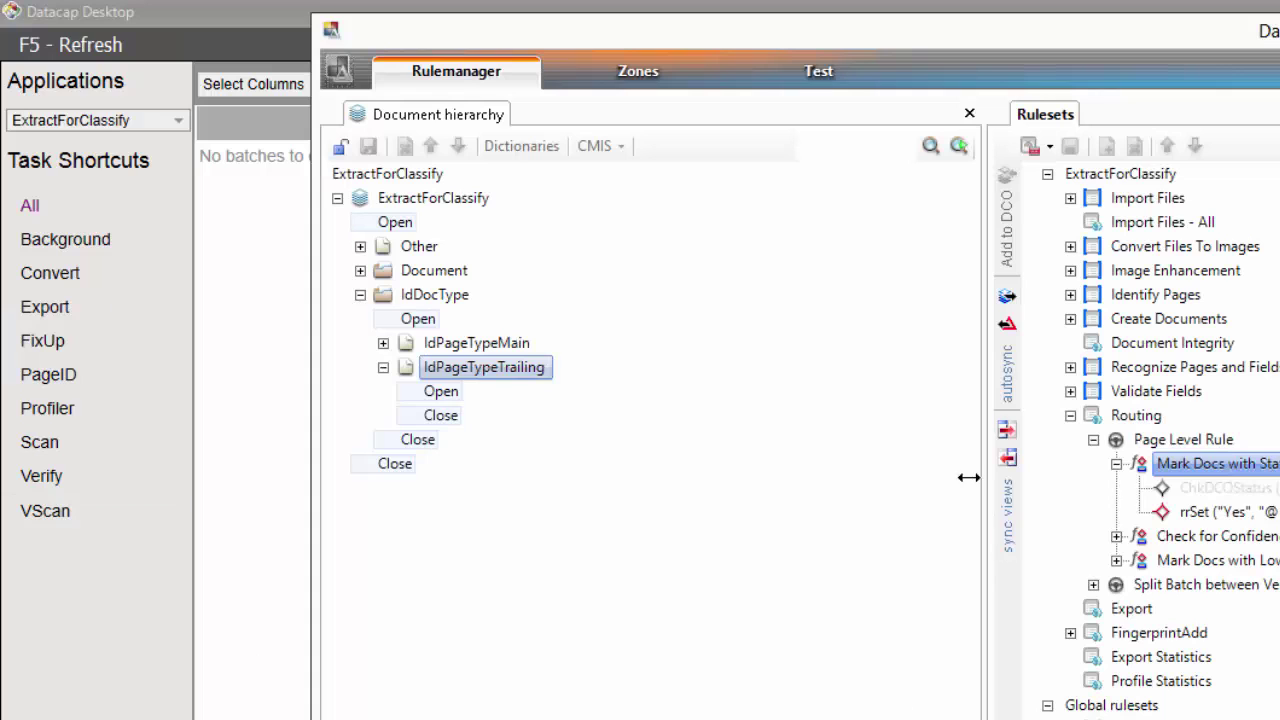
Step: Set the running batch at Profiler to Pending and refresh Datacap Desktop's batch list
left_click(840, 80)
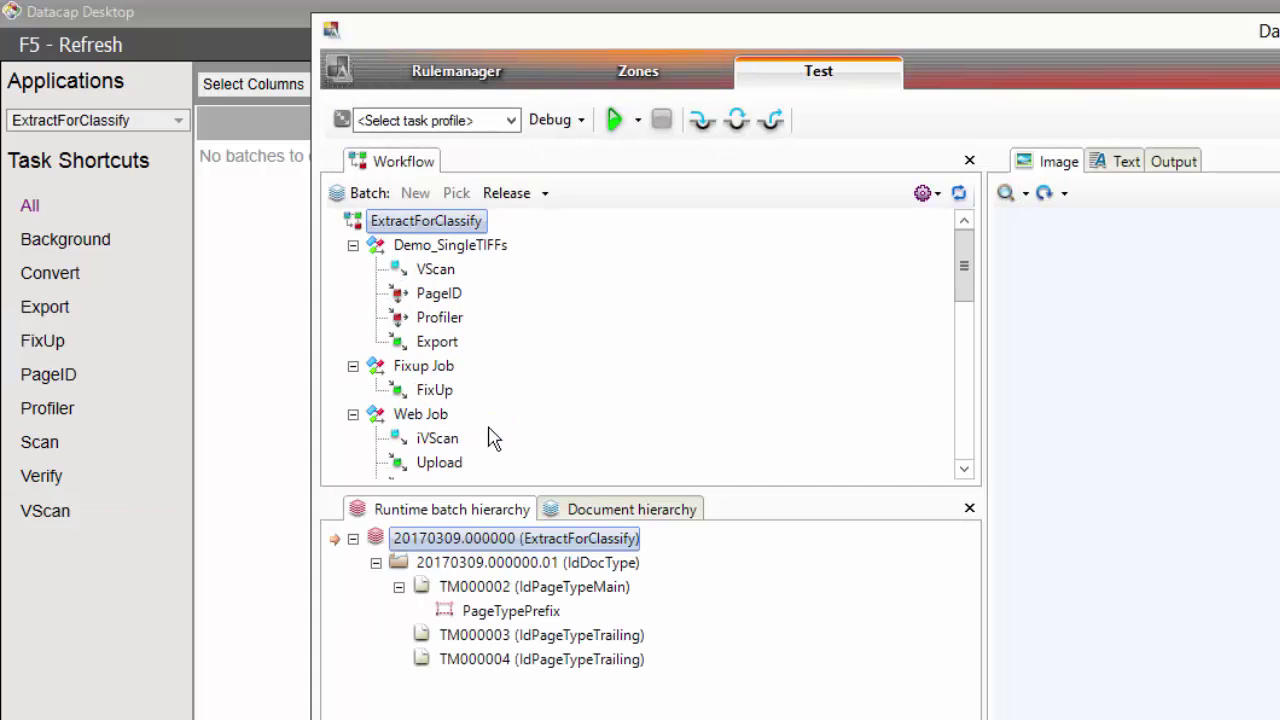
left_click(966, 412)
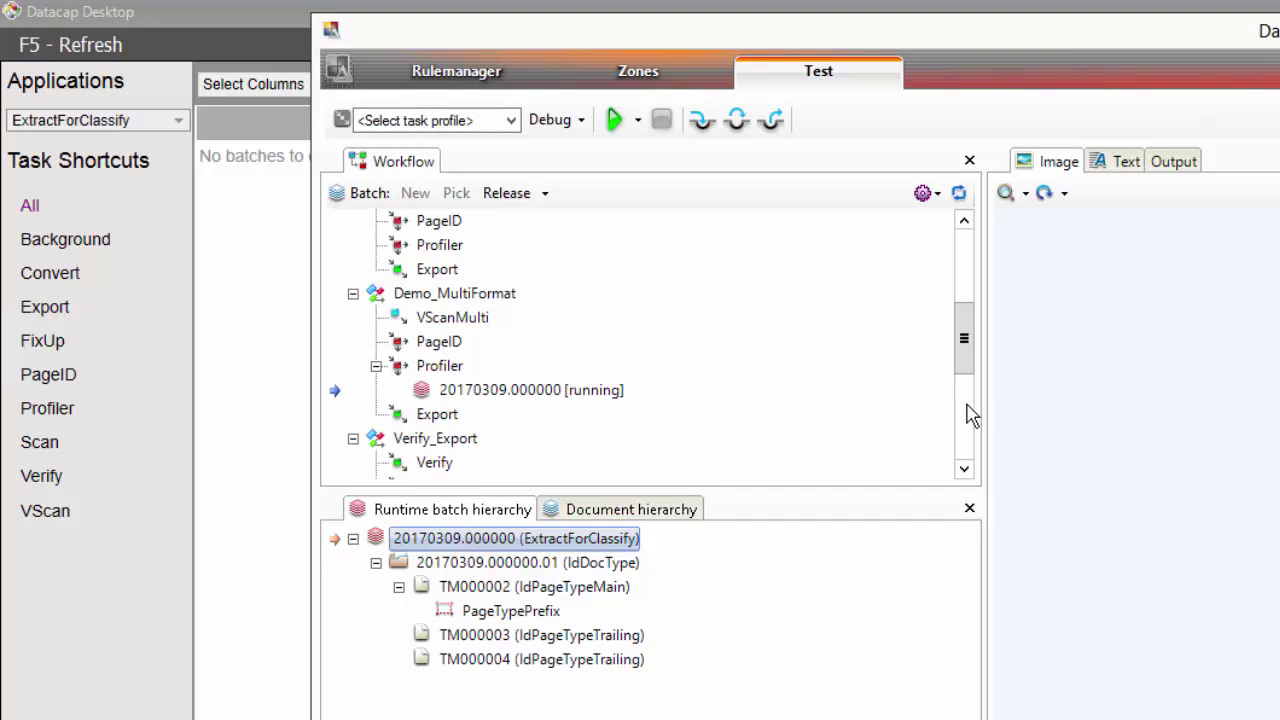
right_click(556, 389)
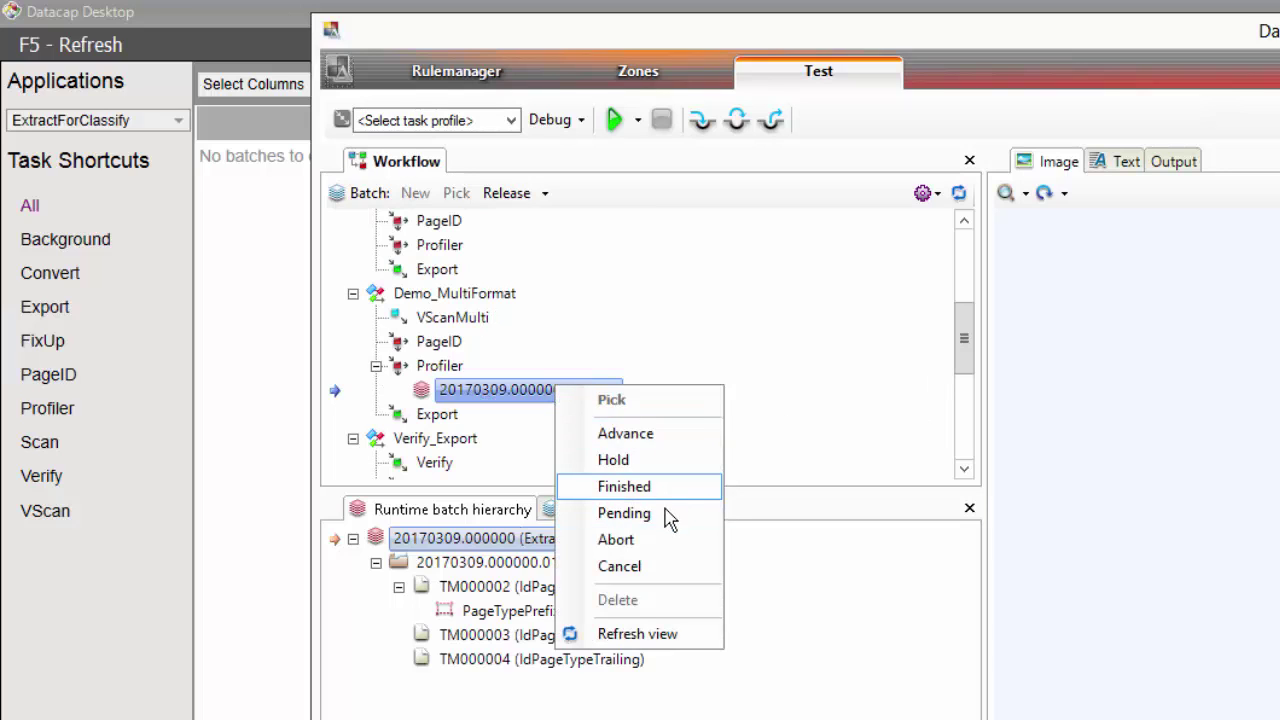
left_click(624, 513)
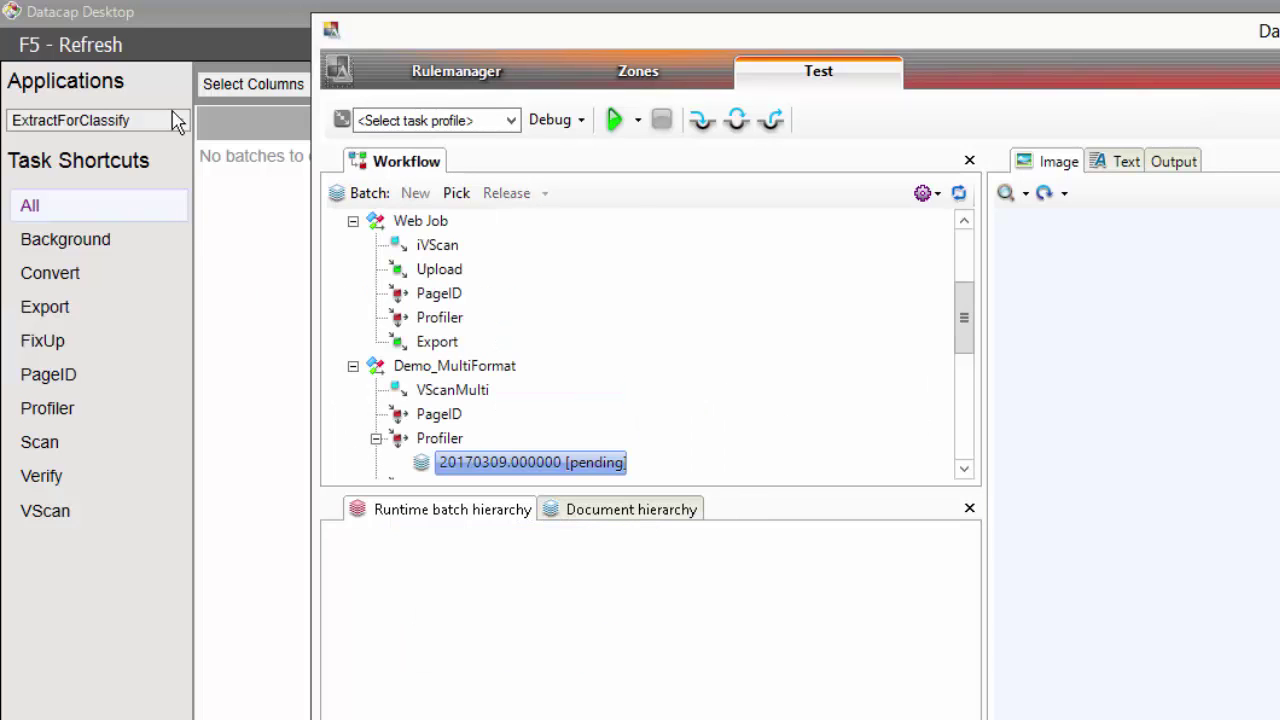
left_click(186, 22)
left_click(80, 55)
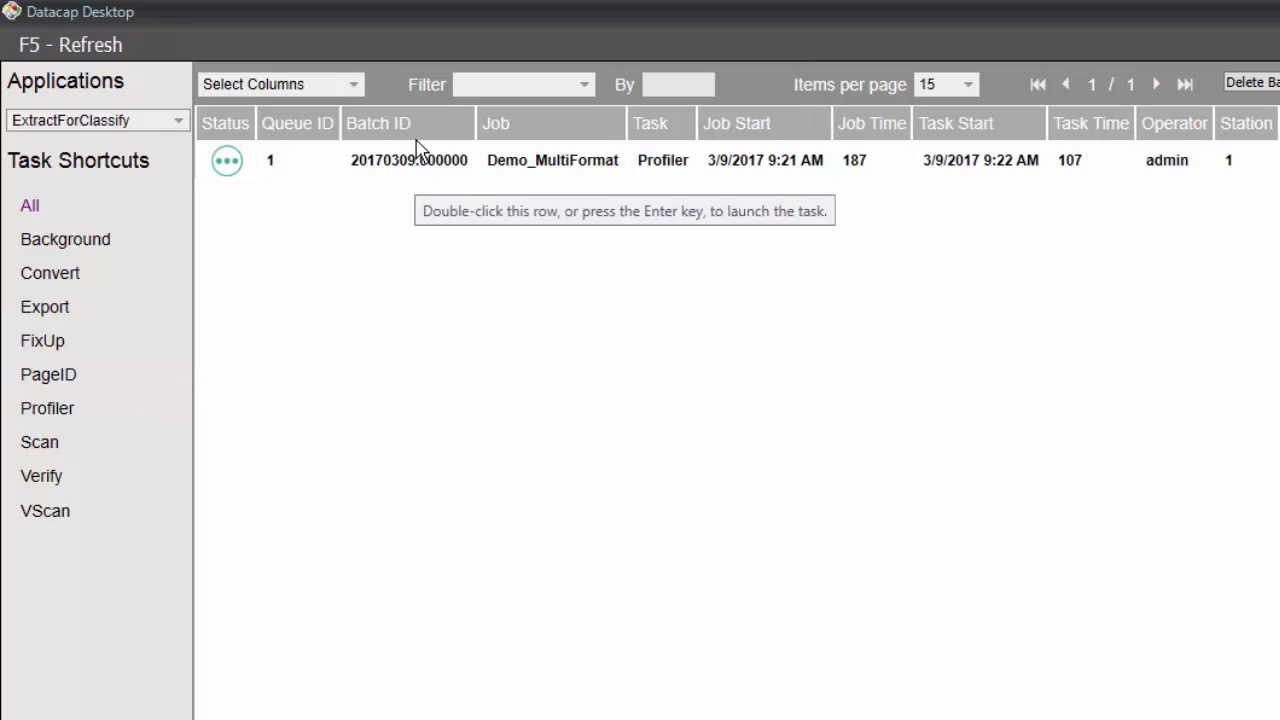
Step: Launch the Profiler task on batch 20170309.000000 from the batch list
double_click(431, 175)
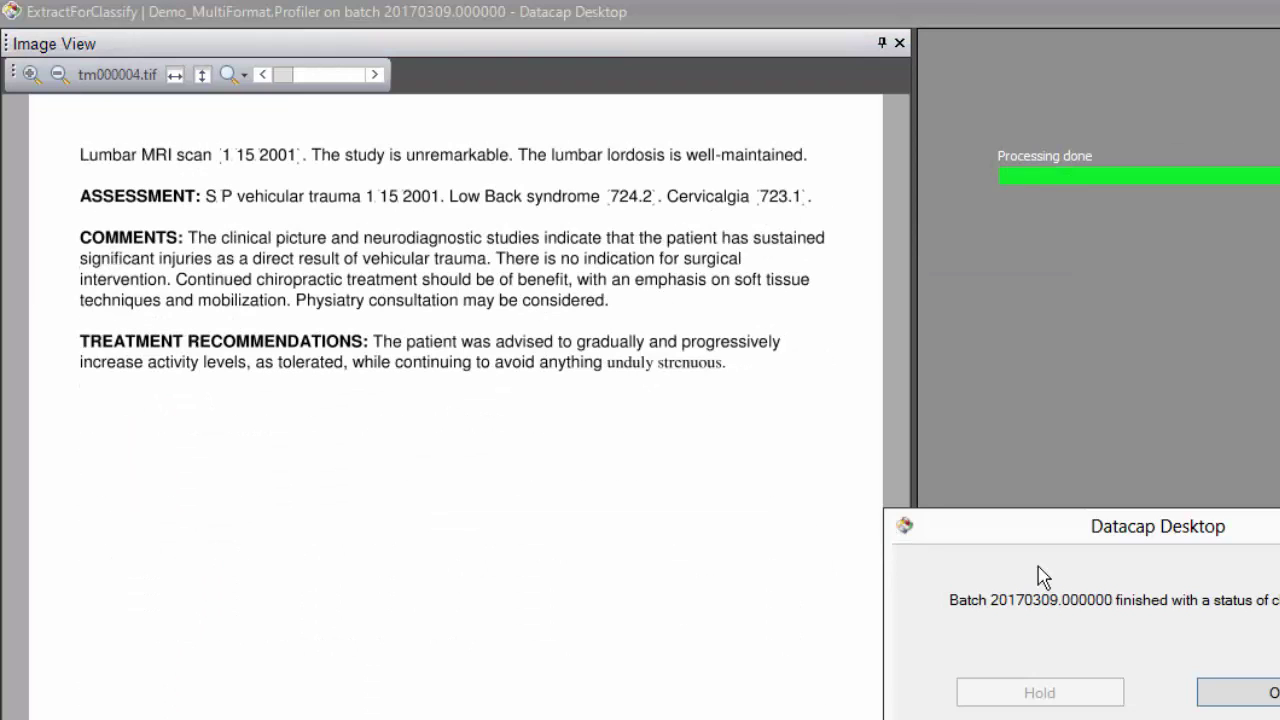
Step: Verify batch 20170309.000000.01 with PageTypePrefix Consultation, submit, and confirm batch completion
left_click(1140, 610)
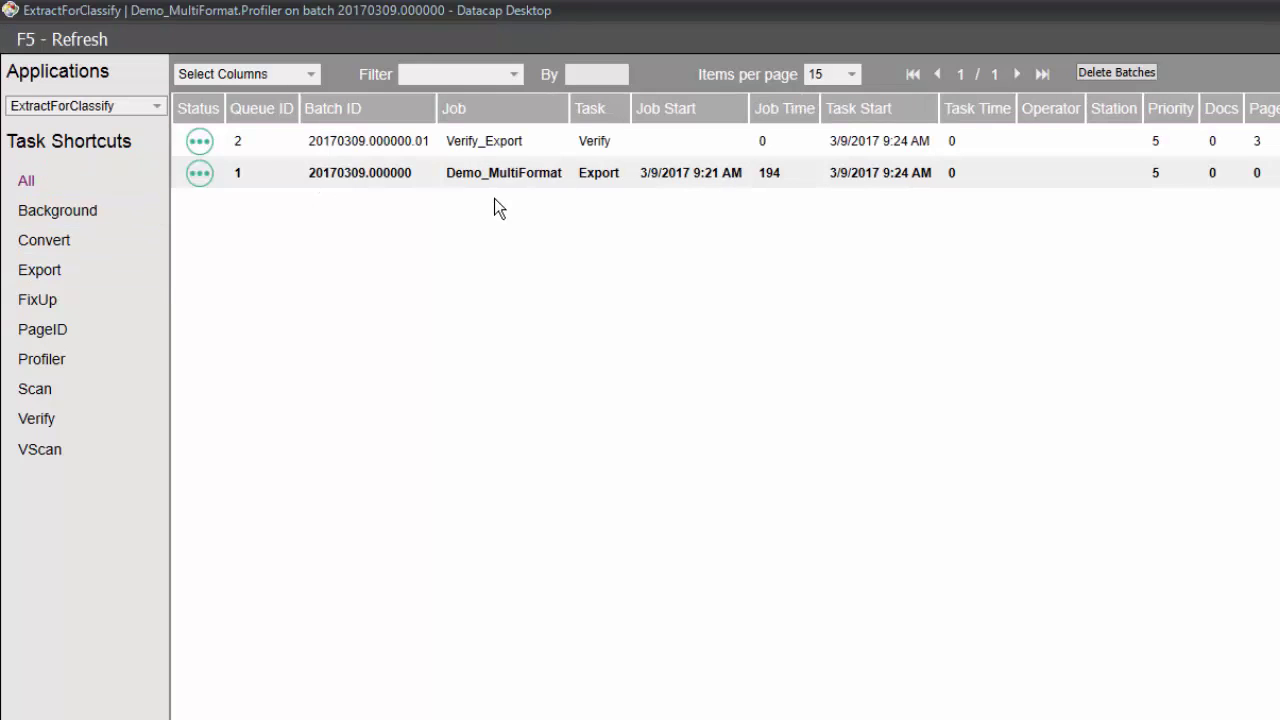
left_click(329, 145)
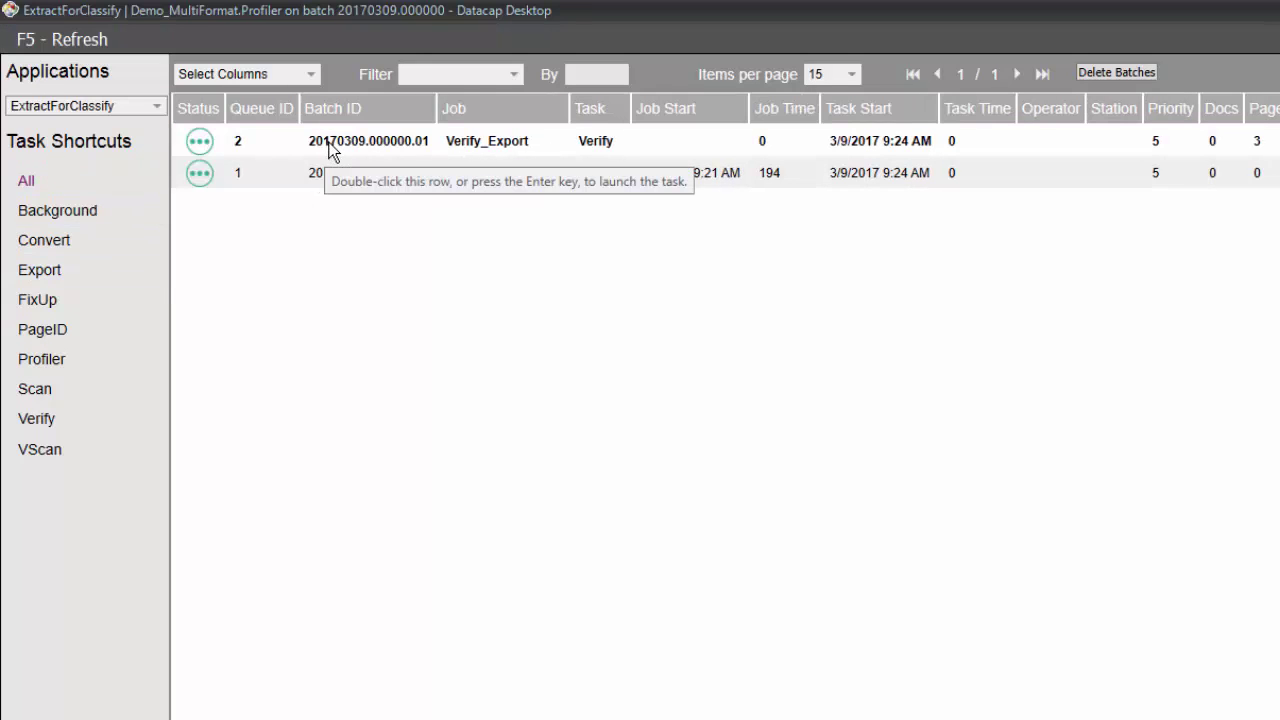
double_click(329, 142)
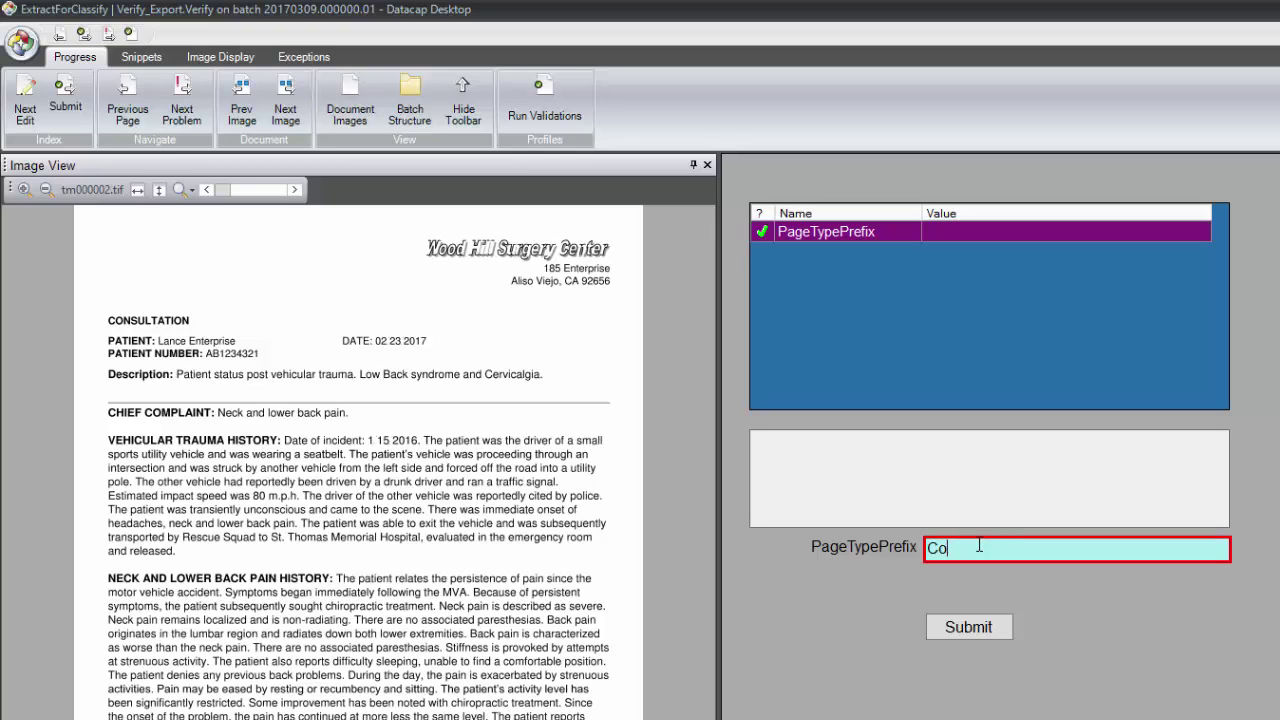
type("tion")
left_click(1007, 628)
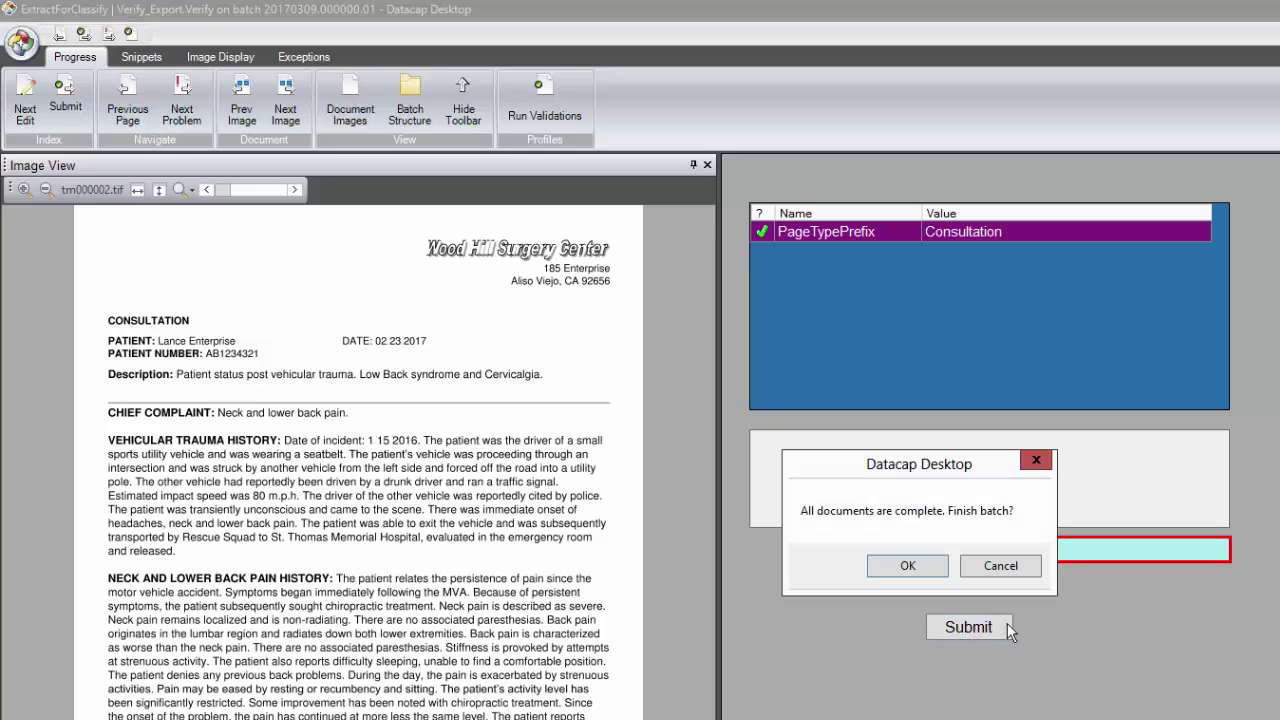
left_click(903, 567)
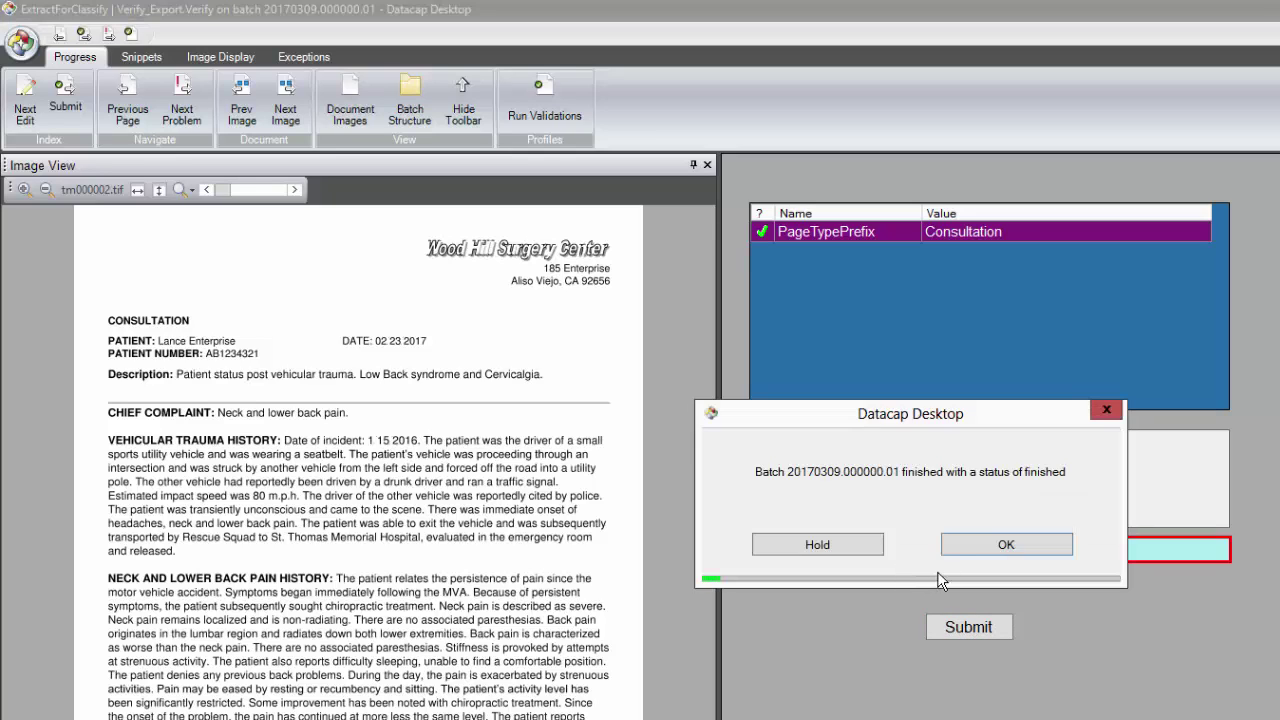
left_click(968, 560)
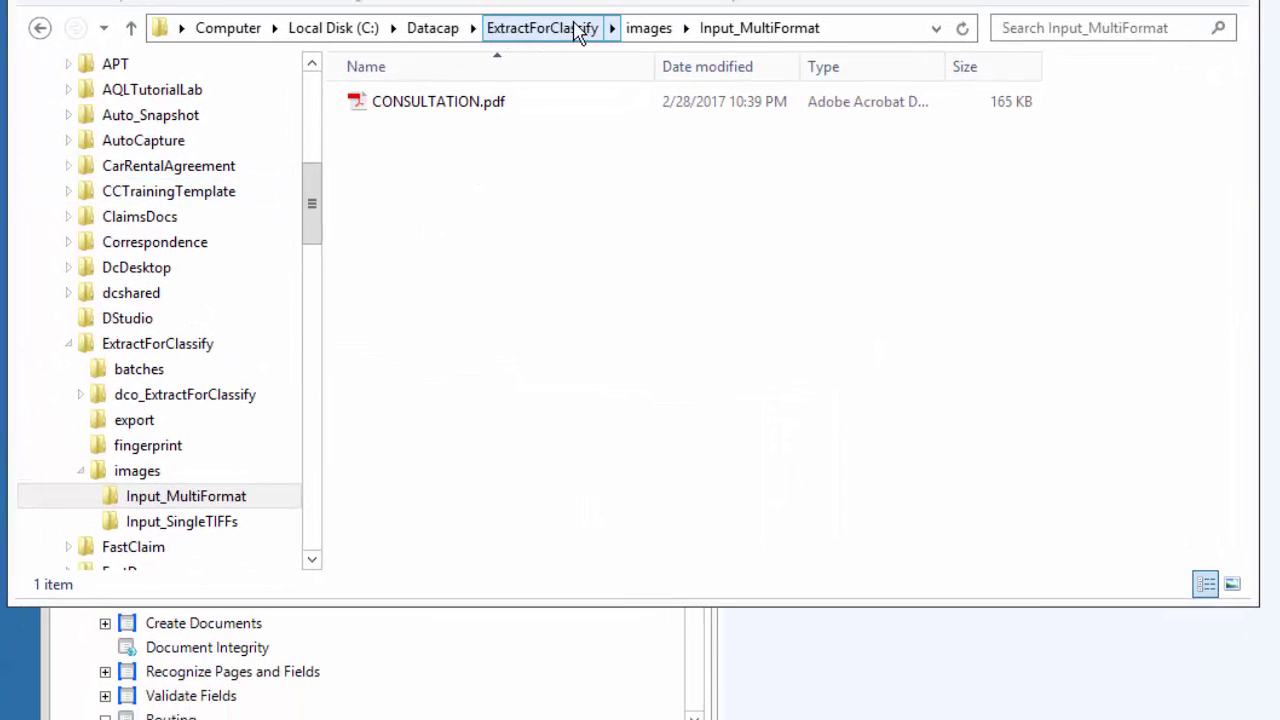
Step: Open ExtractForClassify\batches\20170309.000000.01 in File Explorer
left_click(575, 28)
double_click(405, 104)
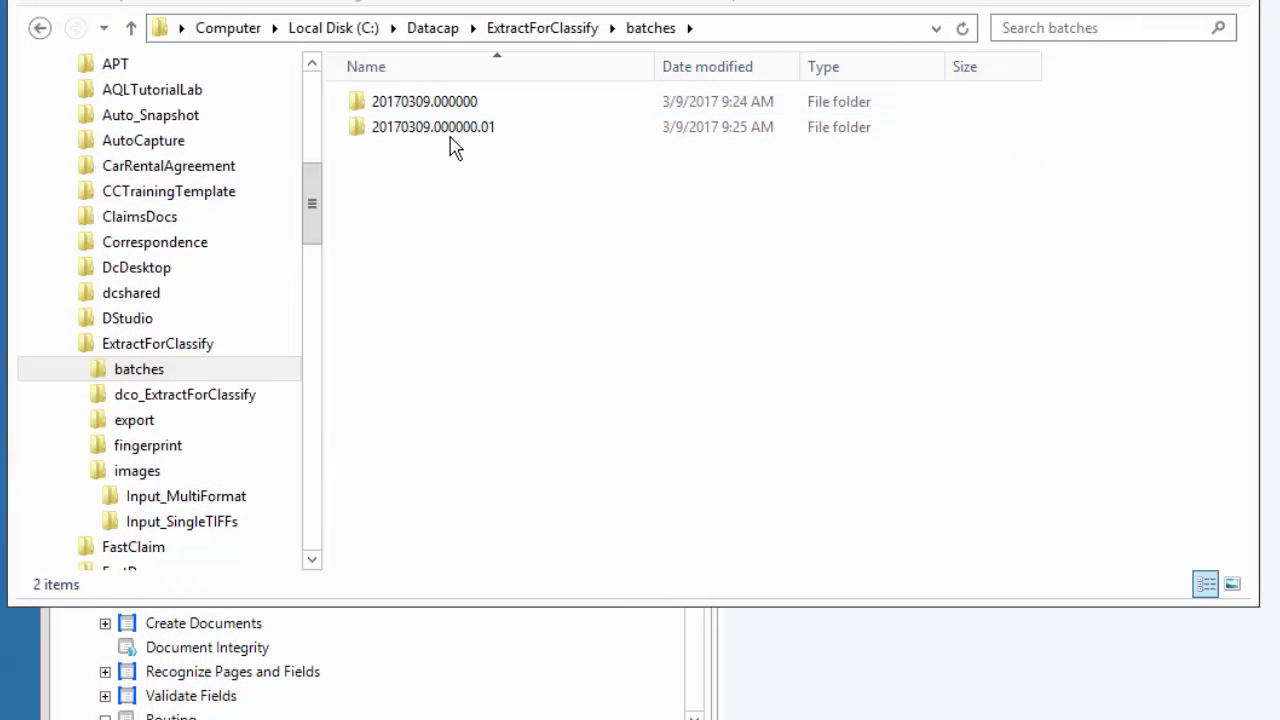
left_click(451, 136)
double_click(451, 136)
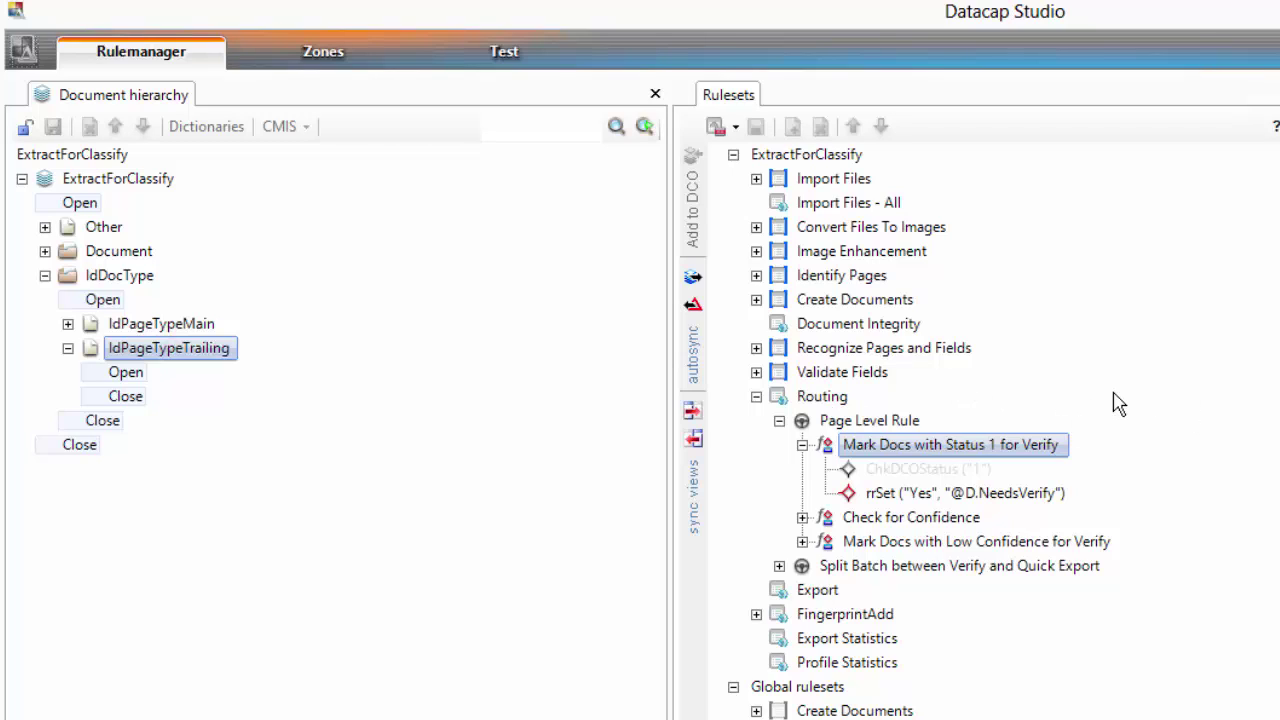
Step: Add a new ruleset to ExtractForClassify named SavePrefix
left_click(757, 397)
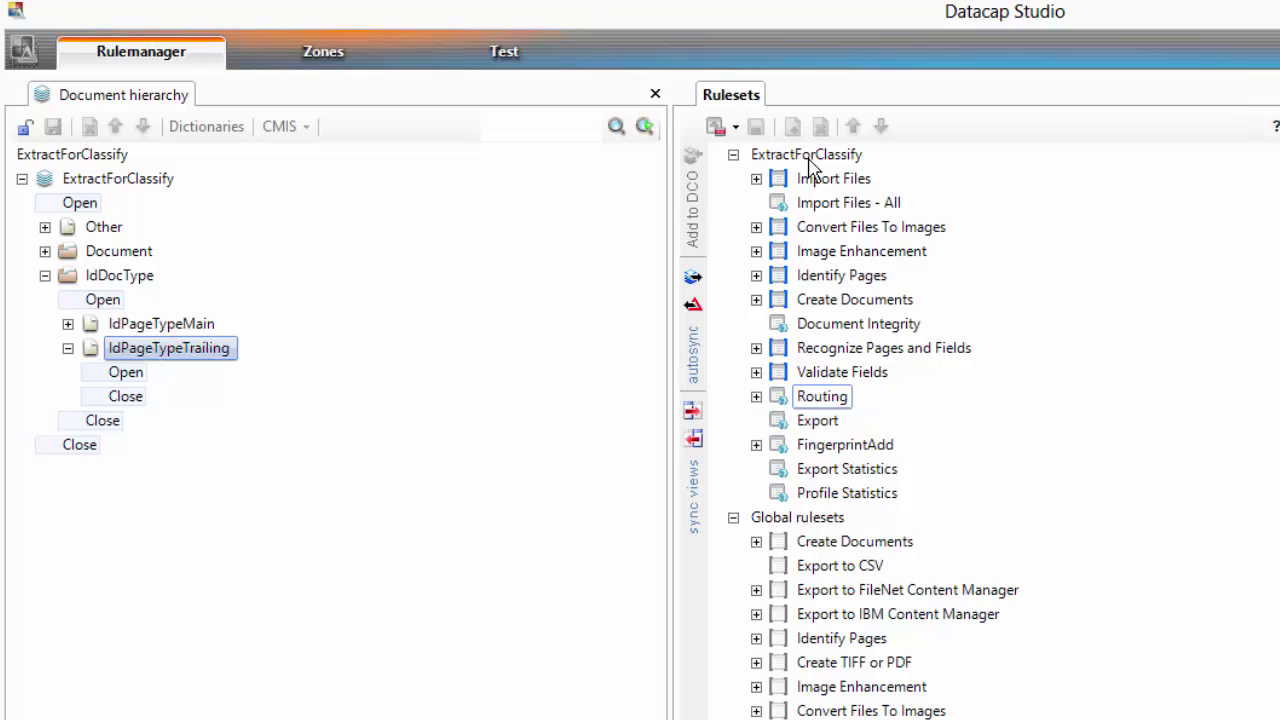
right_click(808, 158)
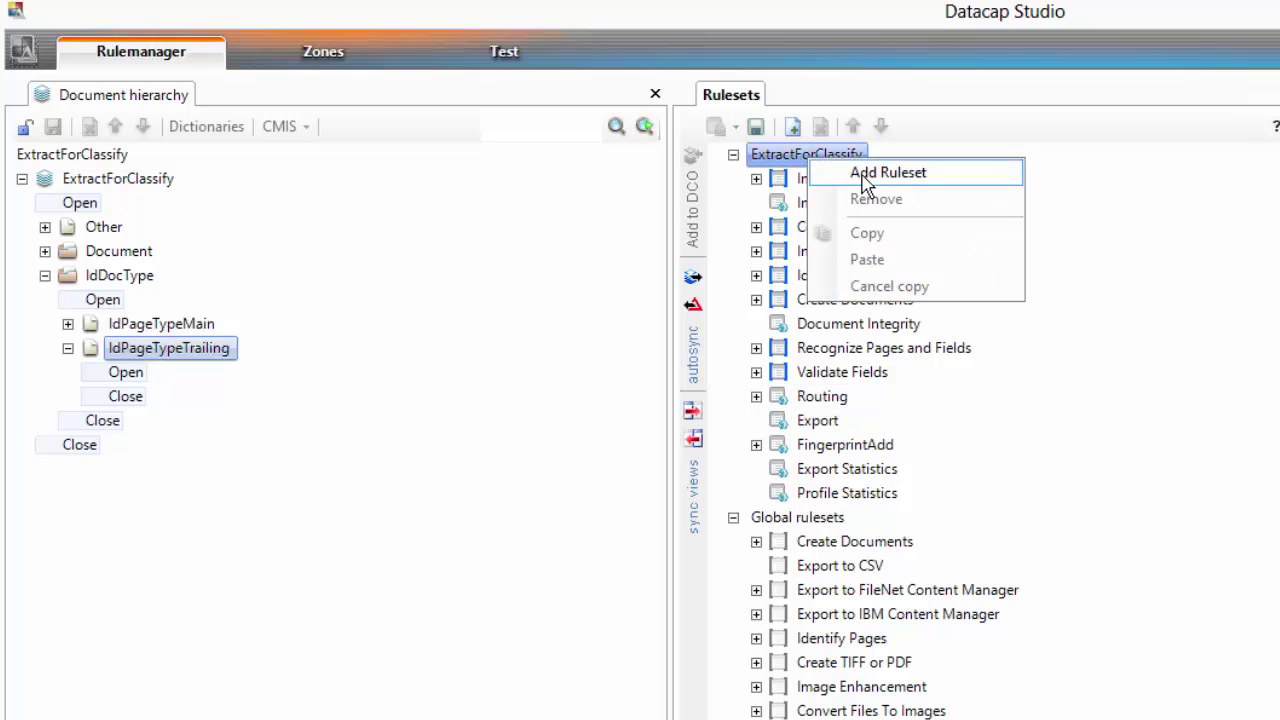
left_click(862, 172)
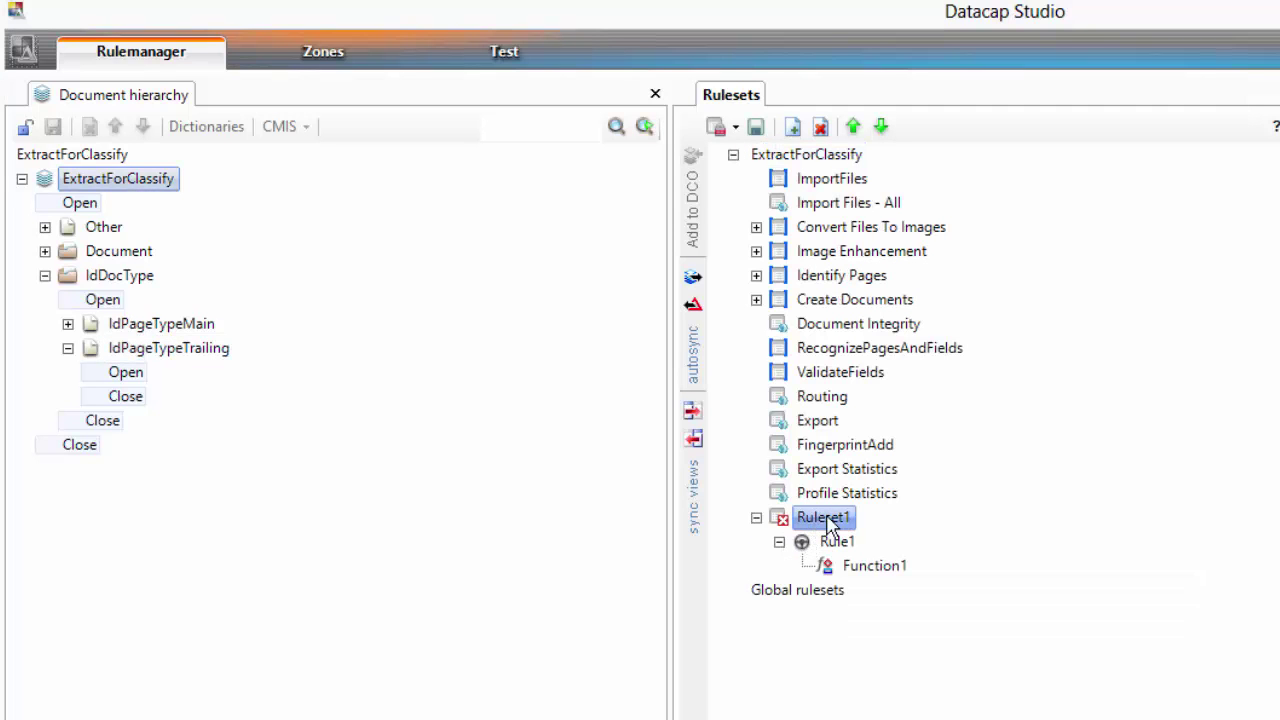
left_click(826, 518)
type("SavePrefix")
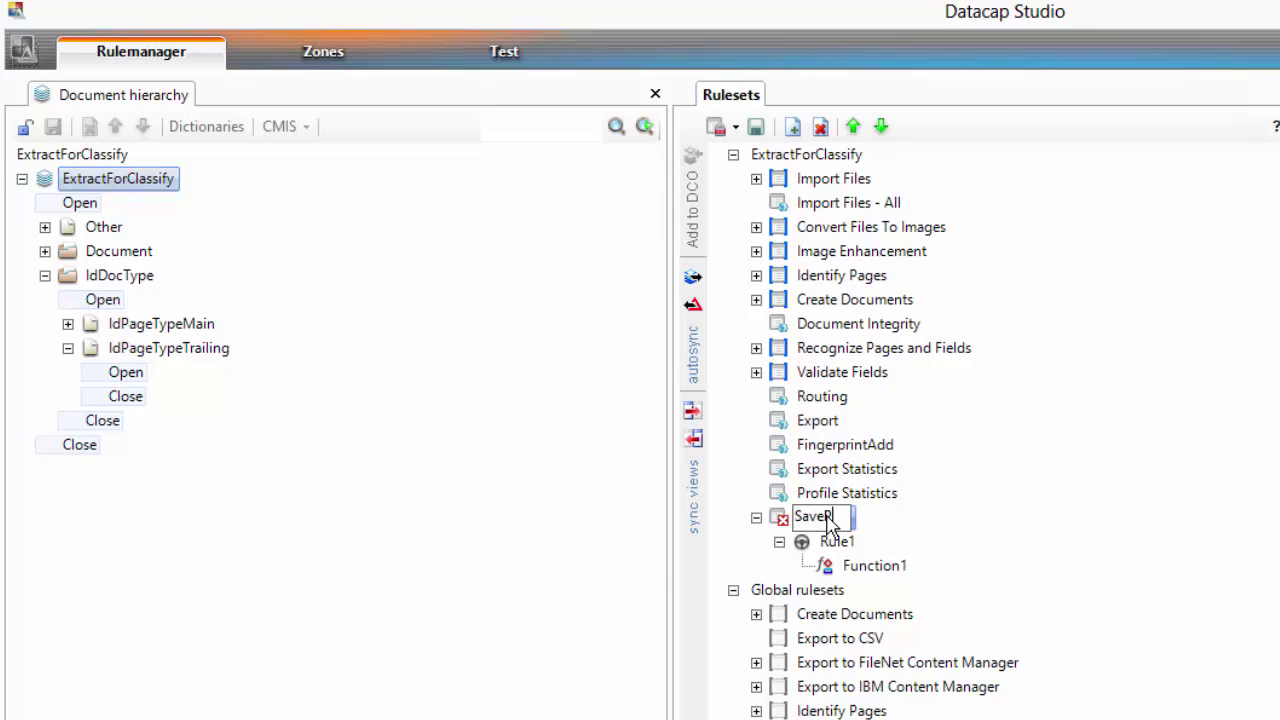
key("Return")
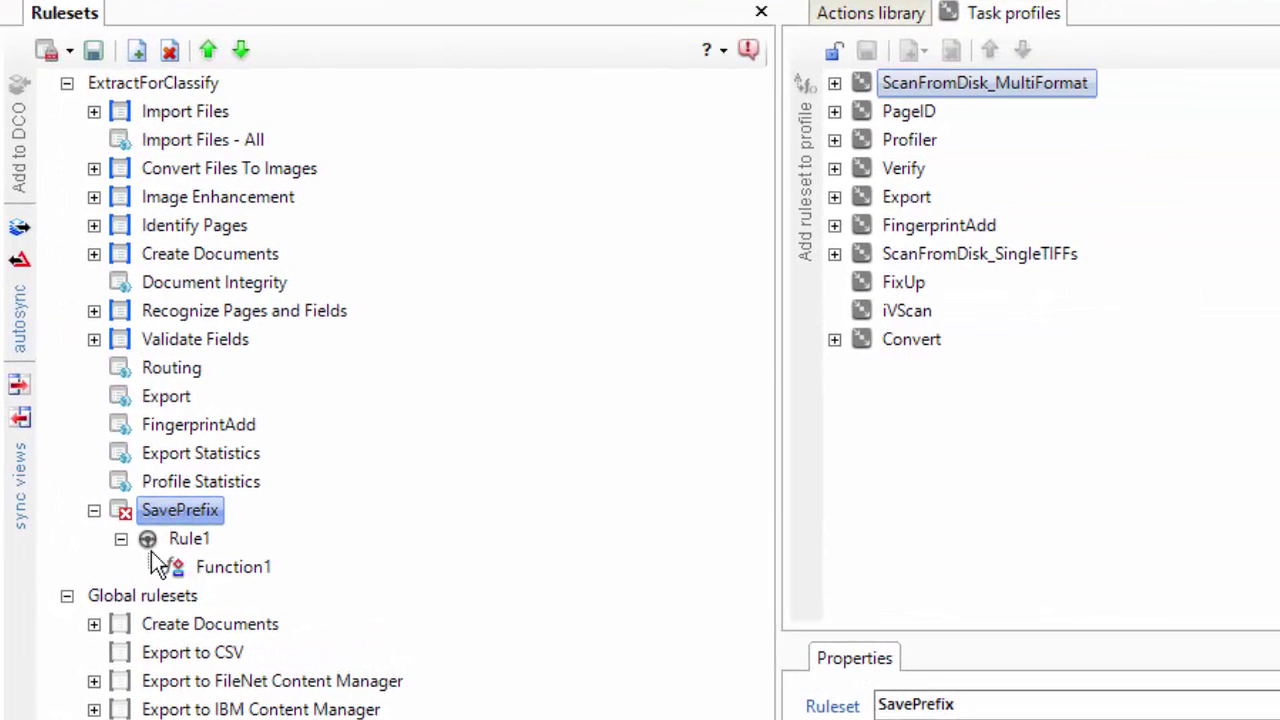
Step: Rename the default rule to rSavePrefix and its function to fSavePrefix
left_click(176, 545)
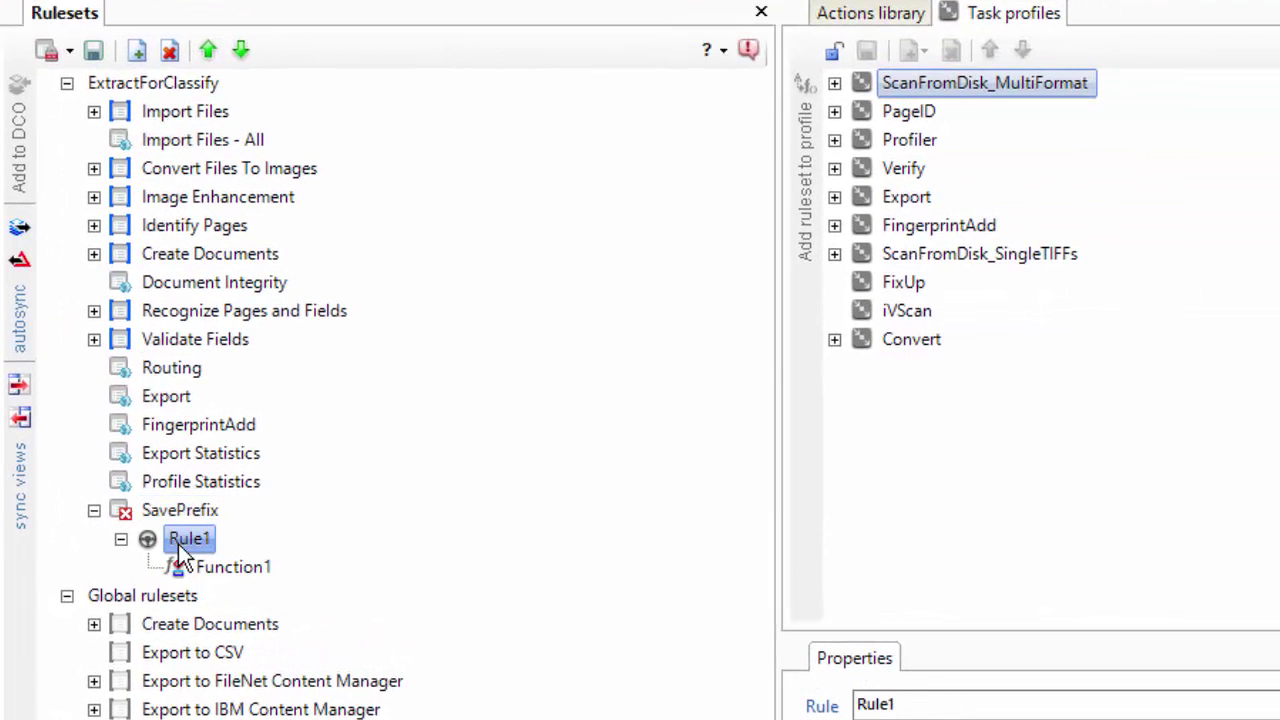
left_click(197, 545)
type("rSavePrefix")
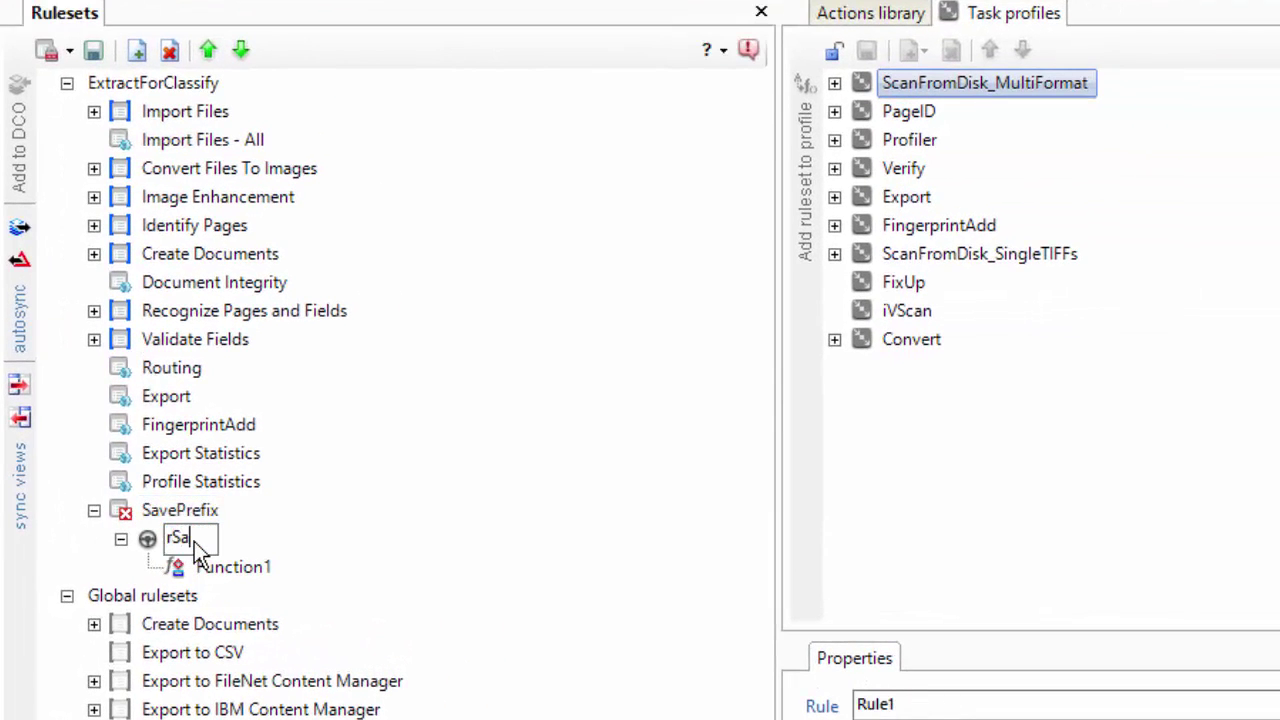
key("Return")
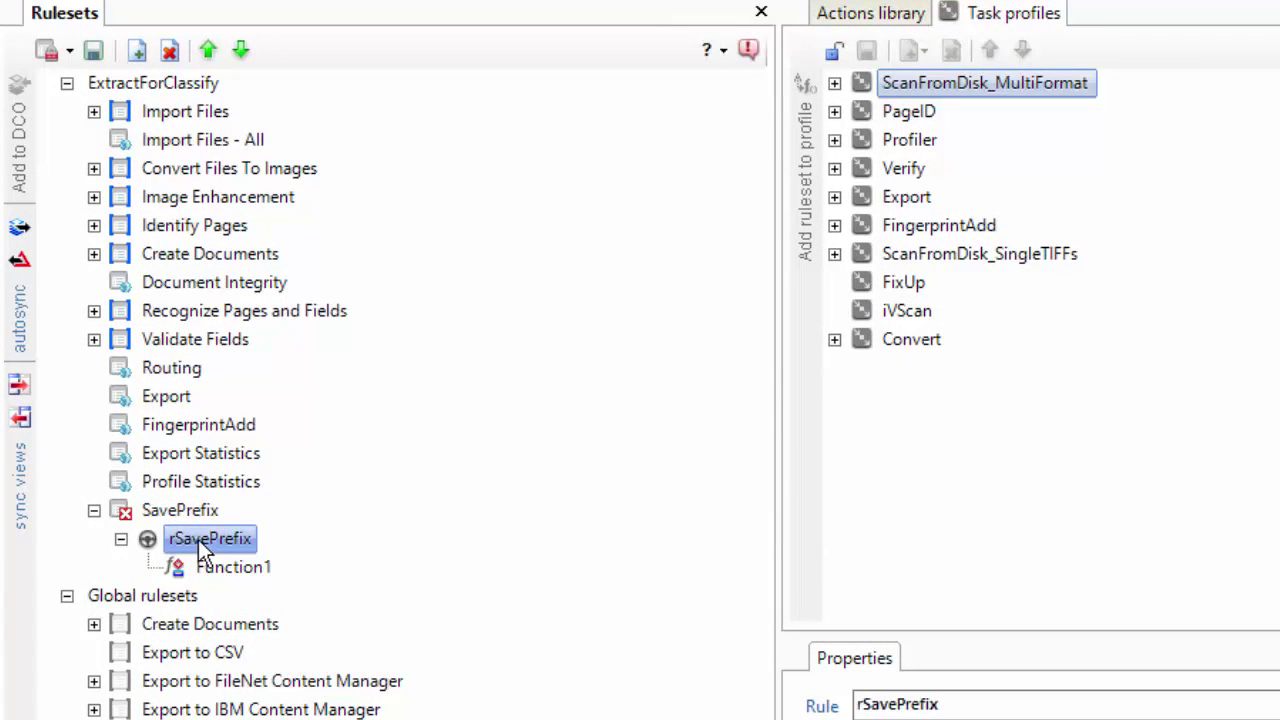
left_click(226, 570)
left_click(225, 569)
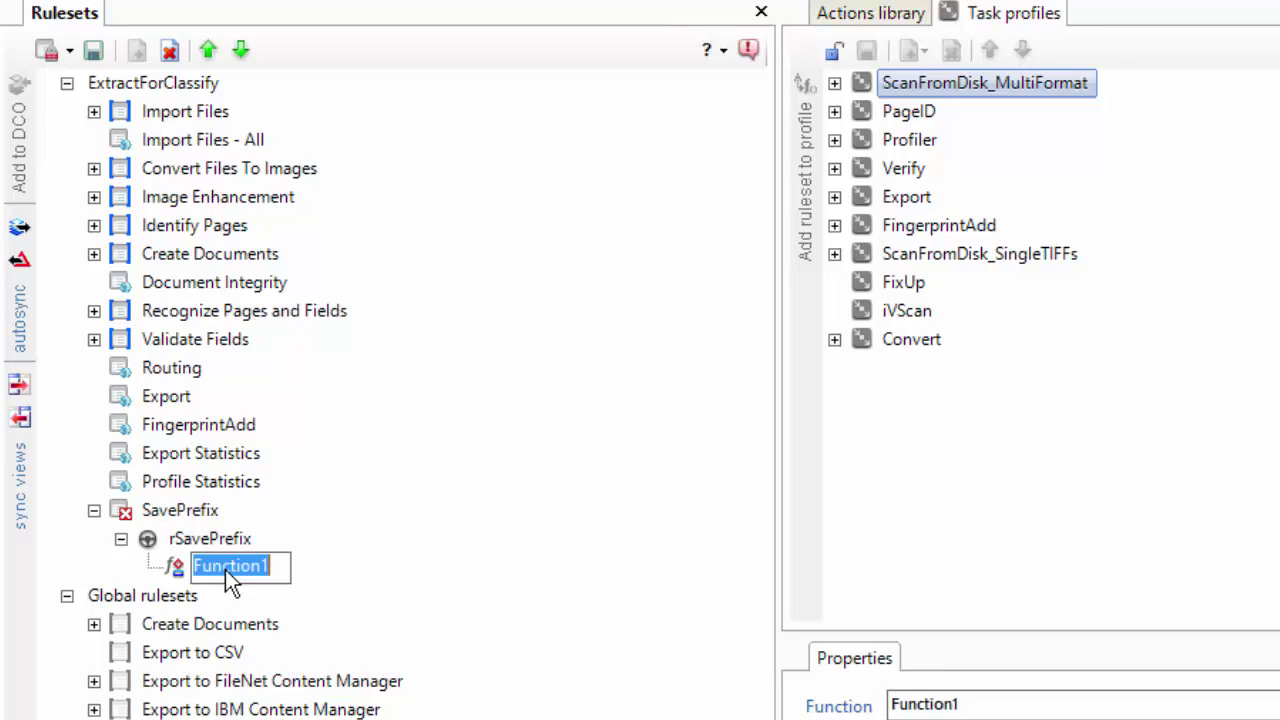
type("fSavePrefix")
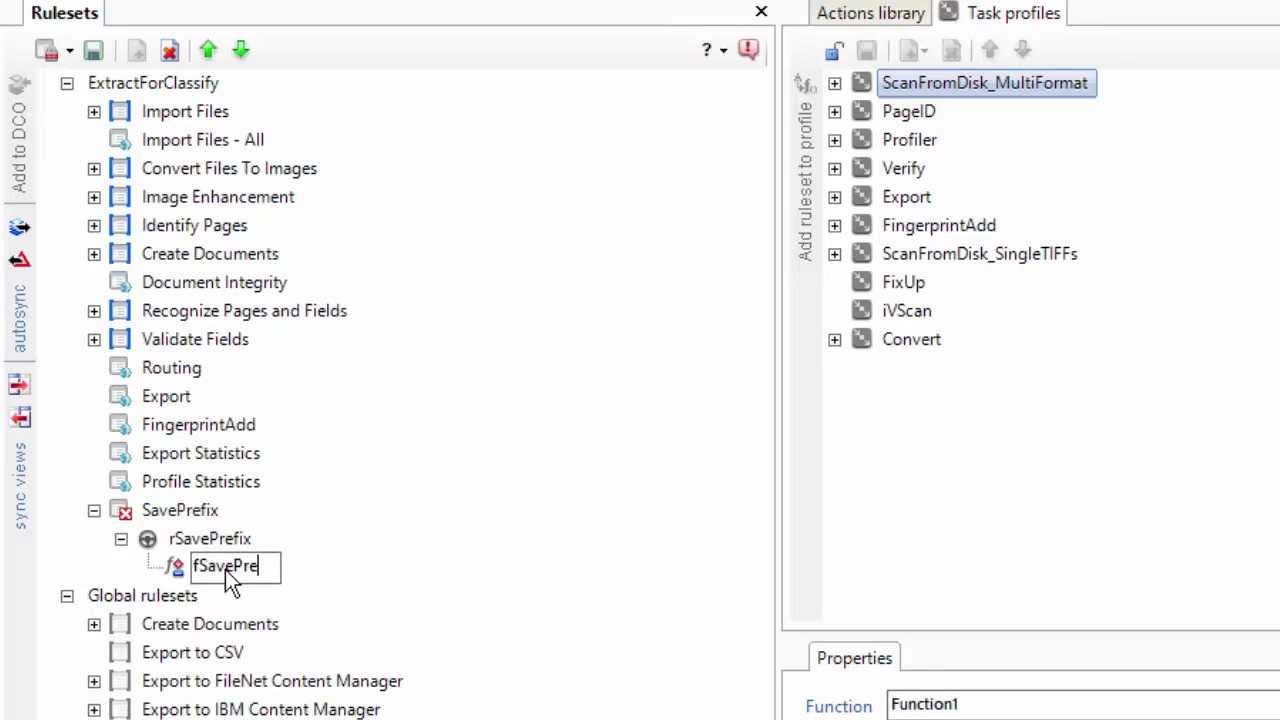
key("Return")
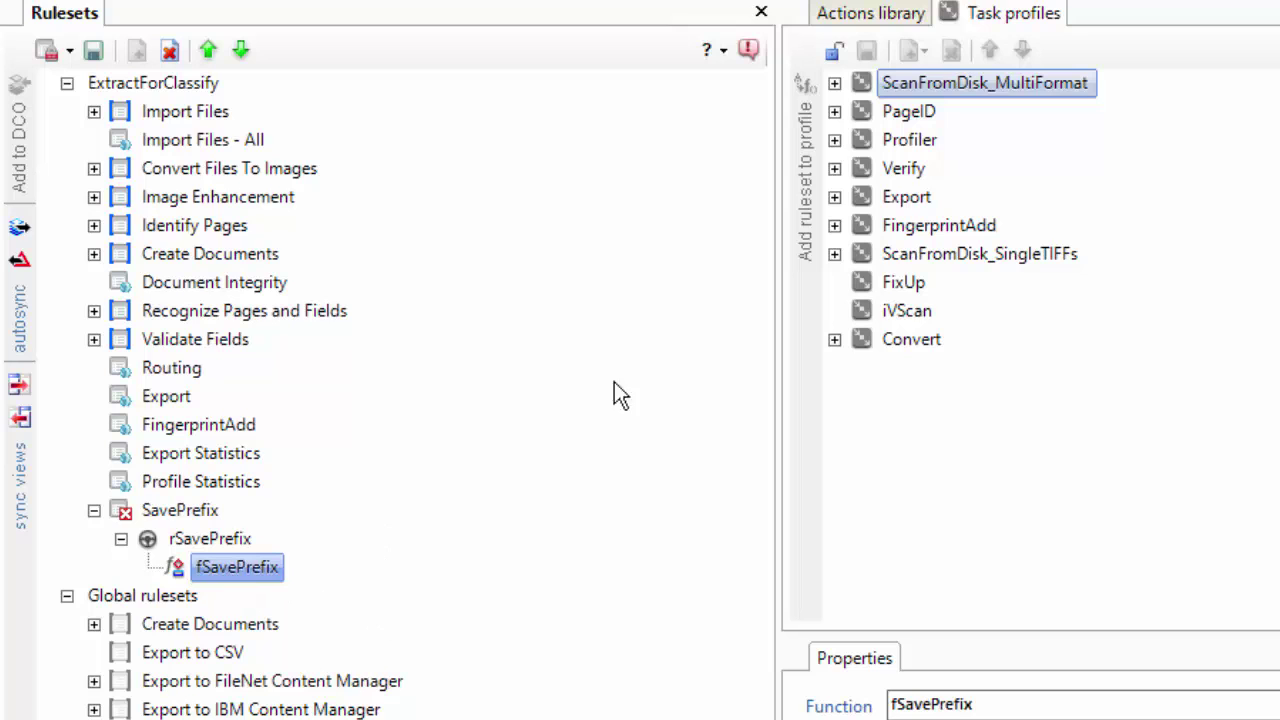
Step: Add the rrunner rrSet action to the fSavePrefix function
left_click(866, 13)
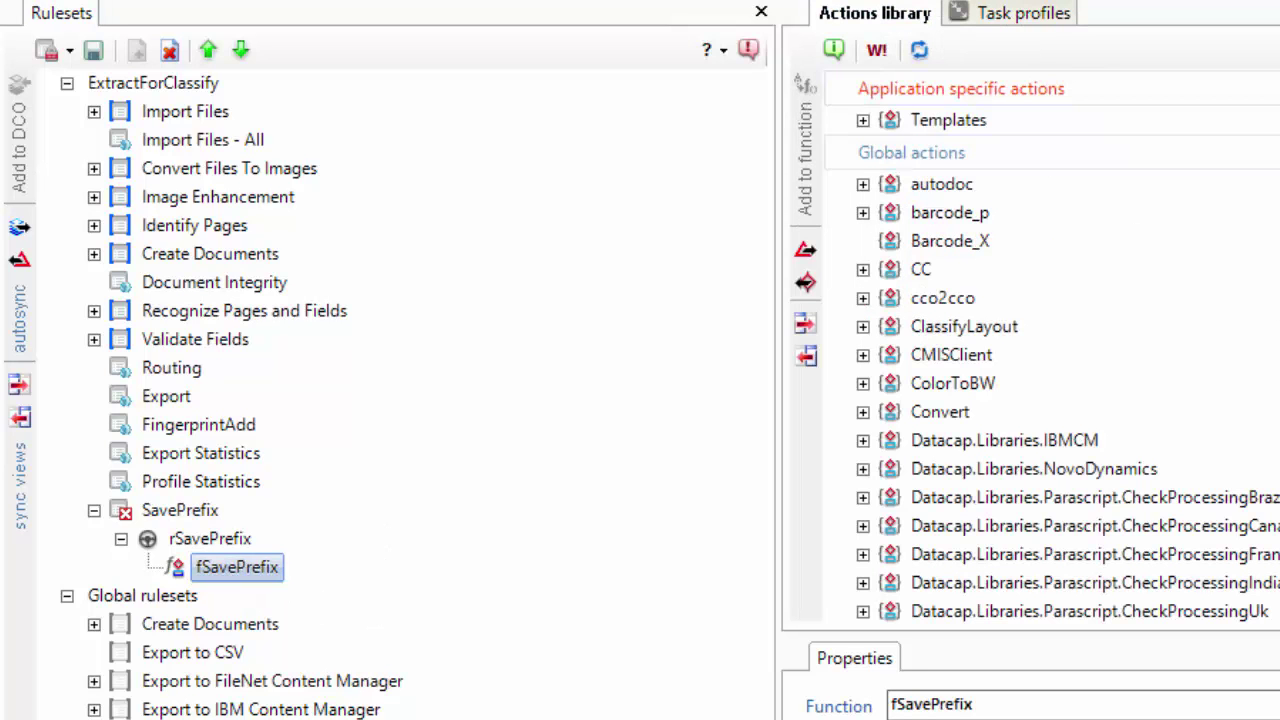
scroll(1040, 350, "down", 10)
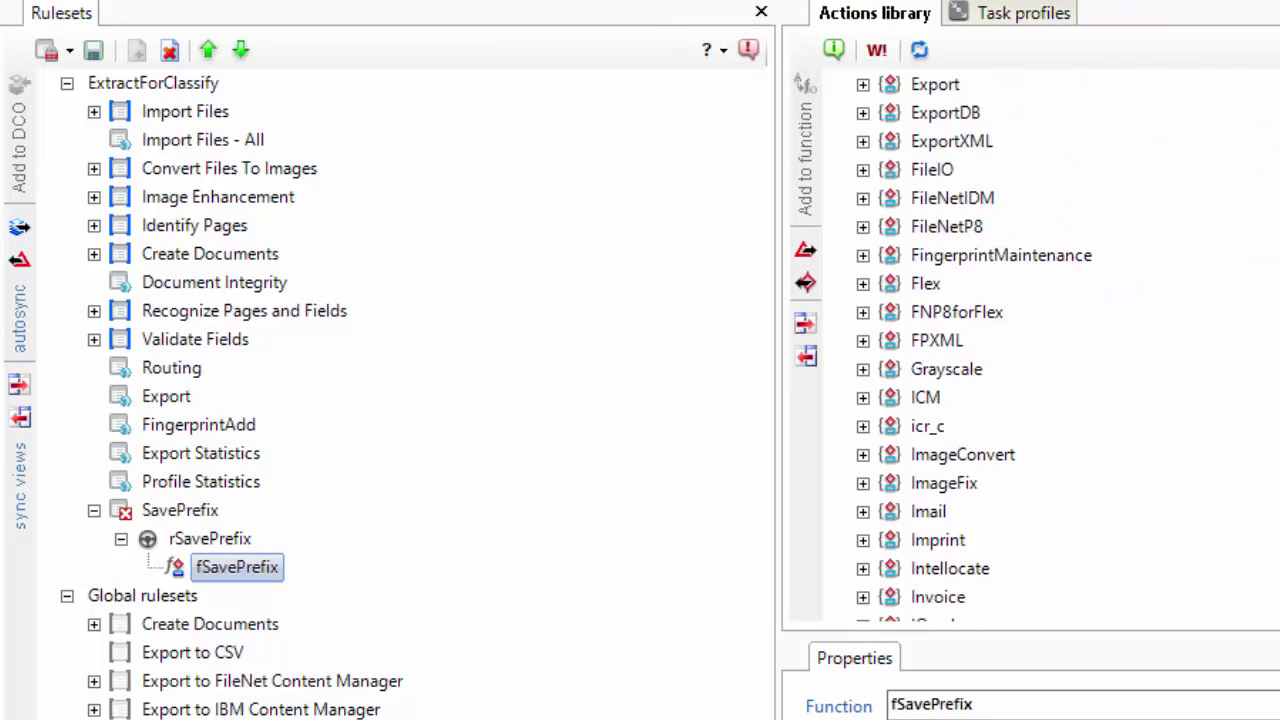
scroll(1265, 495, "down", 9)
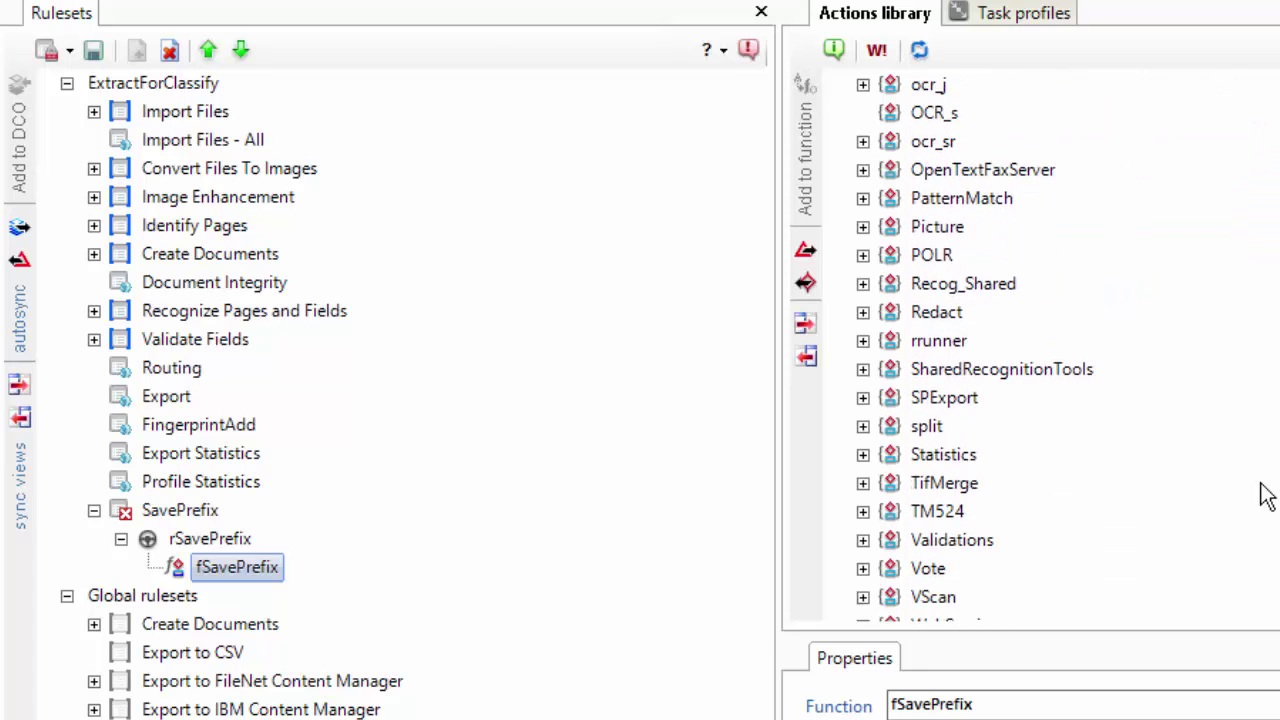
left_click(863, 341)
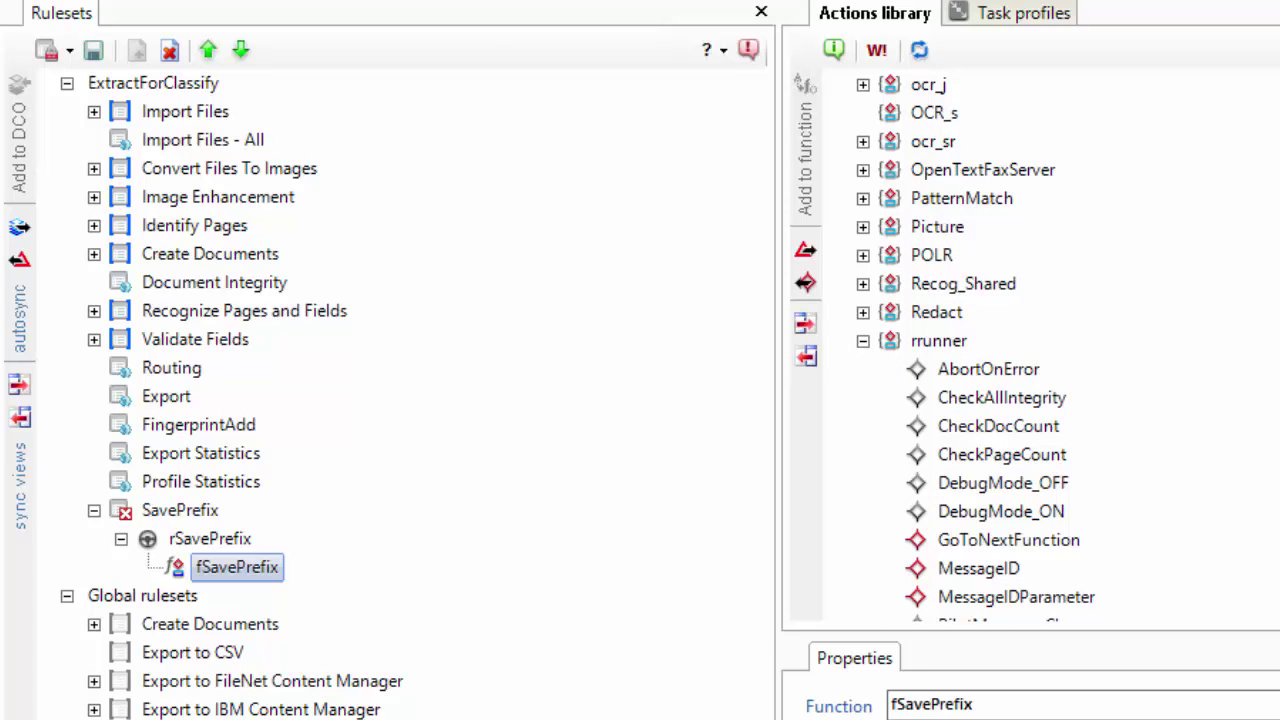
scroll(1040, 350, "down", 5)
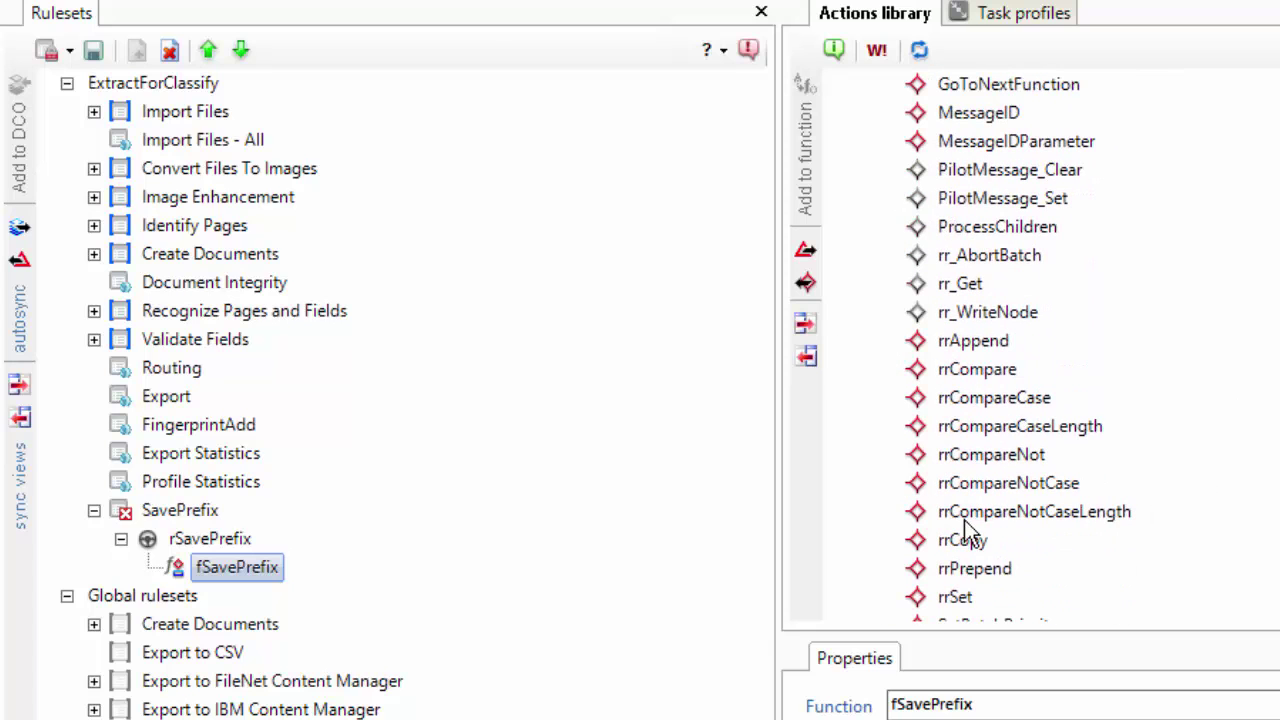
left_click(968, 597)
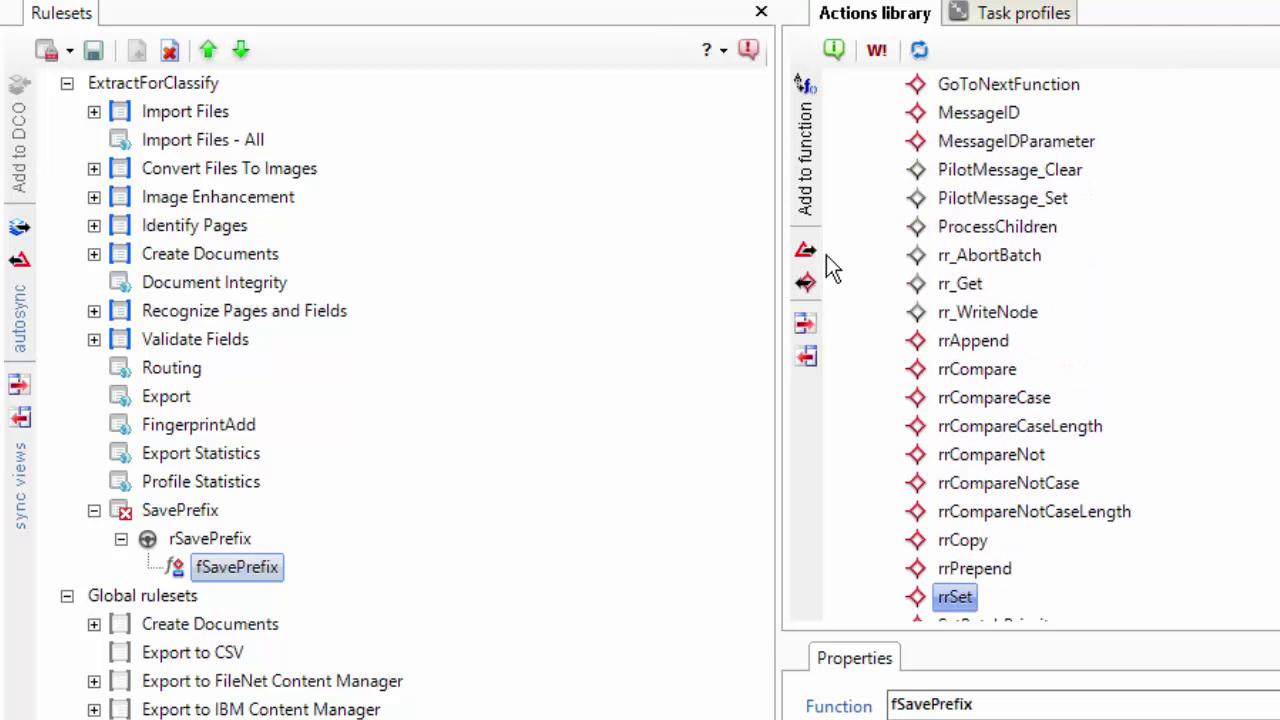
left_click(806, 175)
left_click(238, 596)
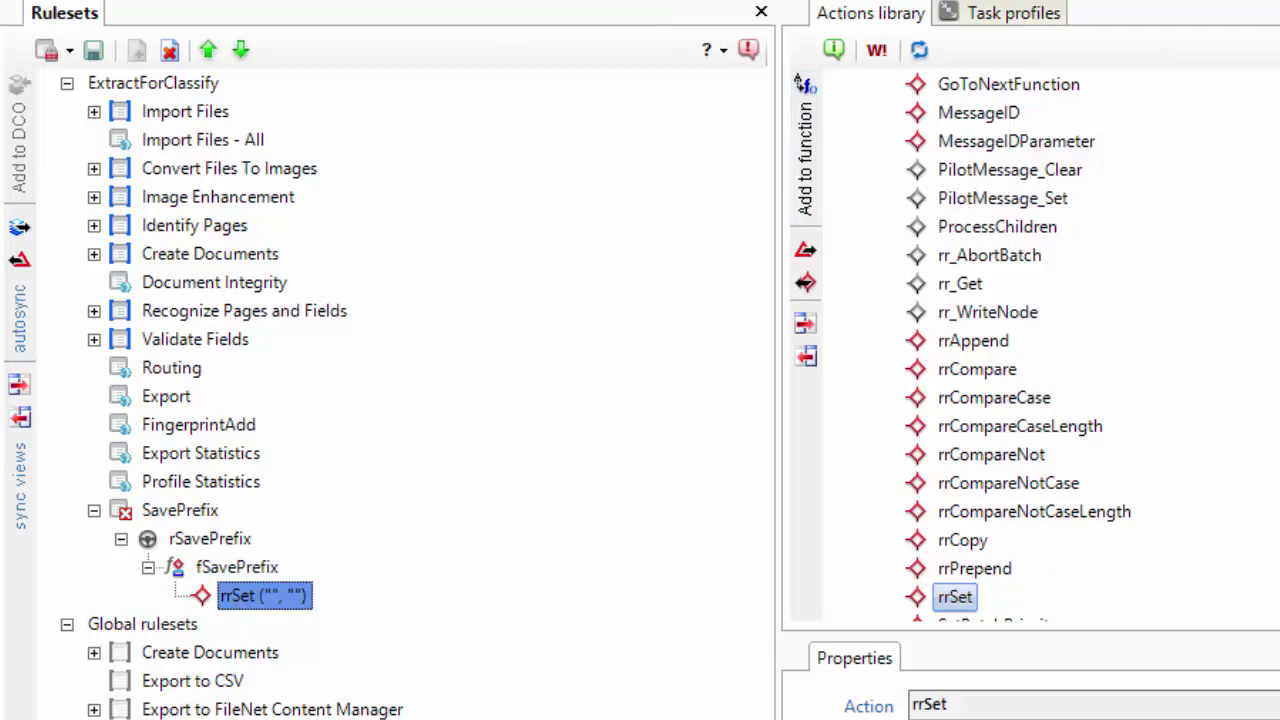
Step: Set the rrSet action's varSource to @P\PageTypePrefix and varTarget to @D.PageTypePrefix
left_click(830, 643)
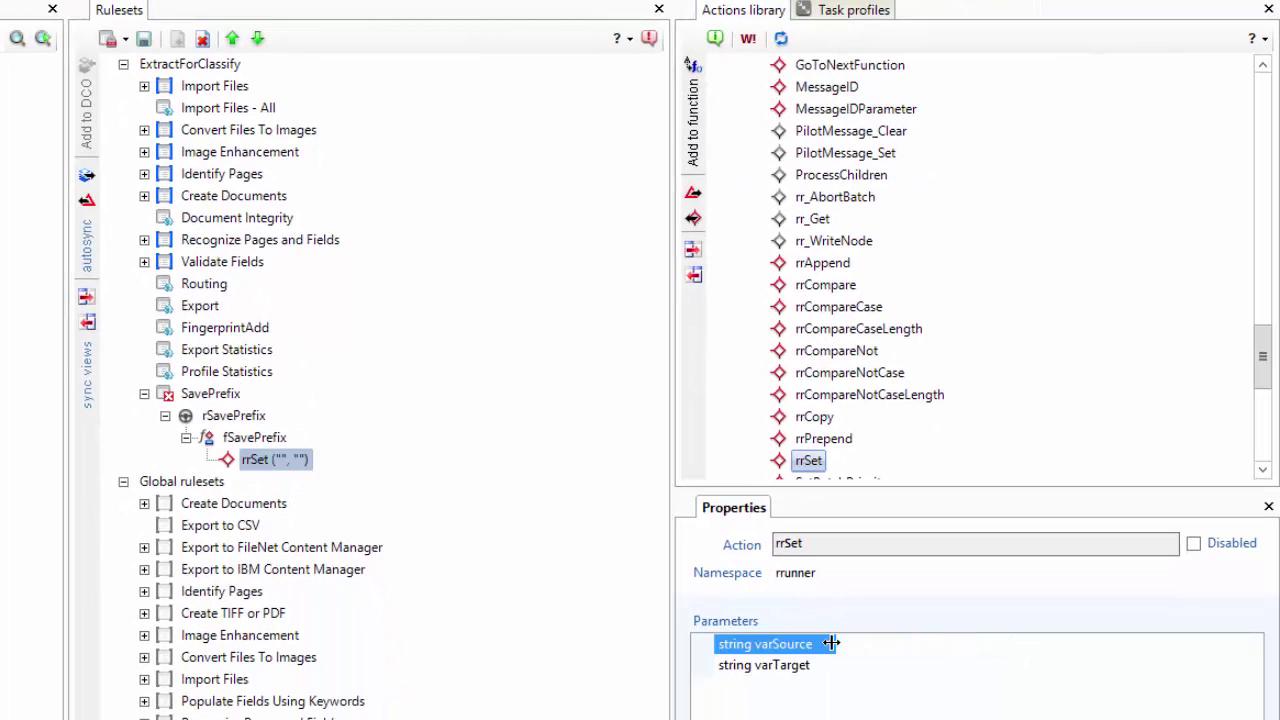
left_click(872, 640)
type("@P\\")
key("Return")
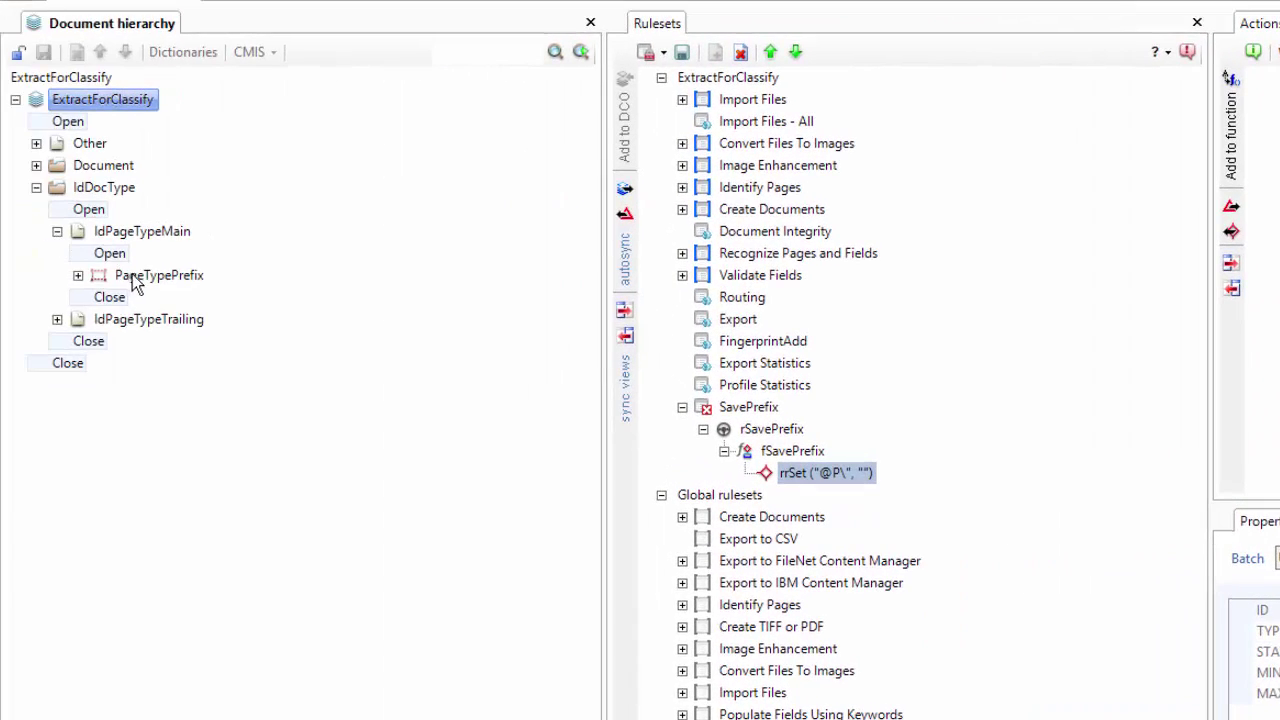
left_click(78, 275)
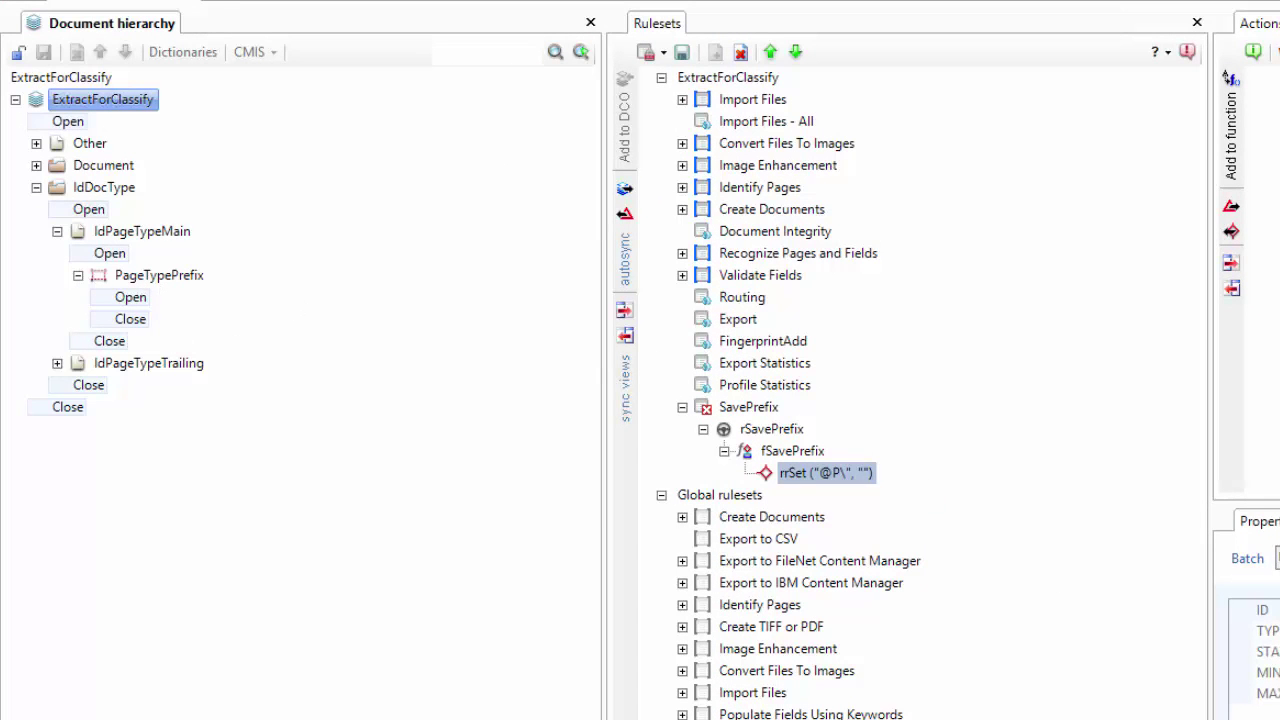
left_click(826, 473)
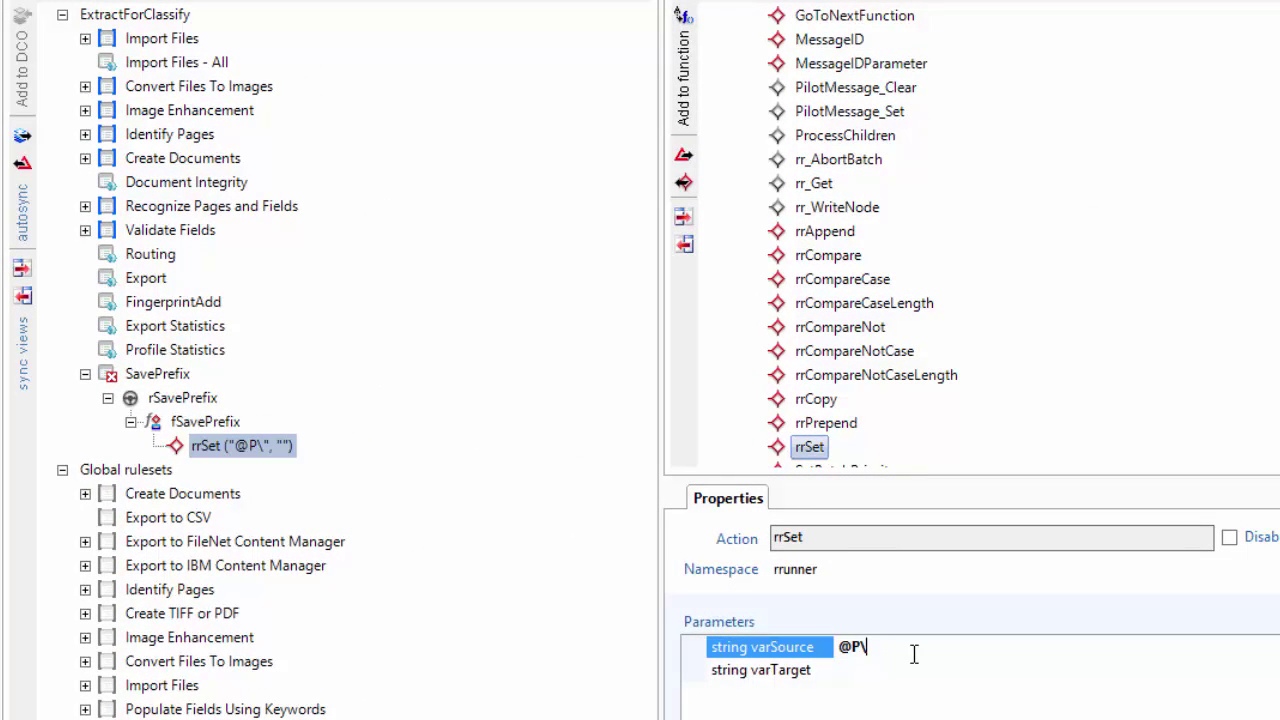
type("PageTypePref")
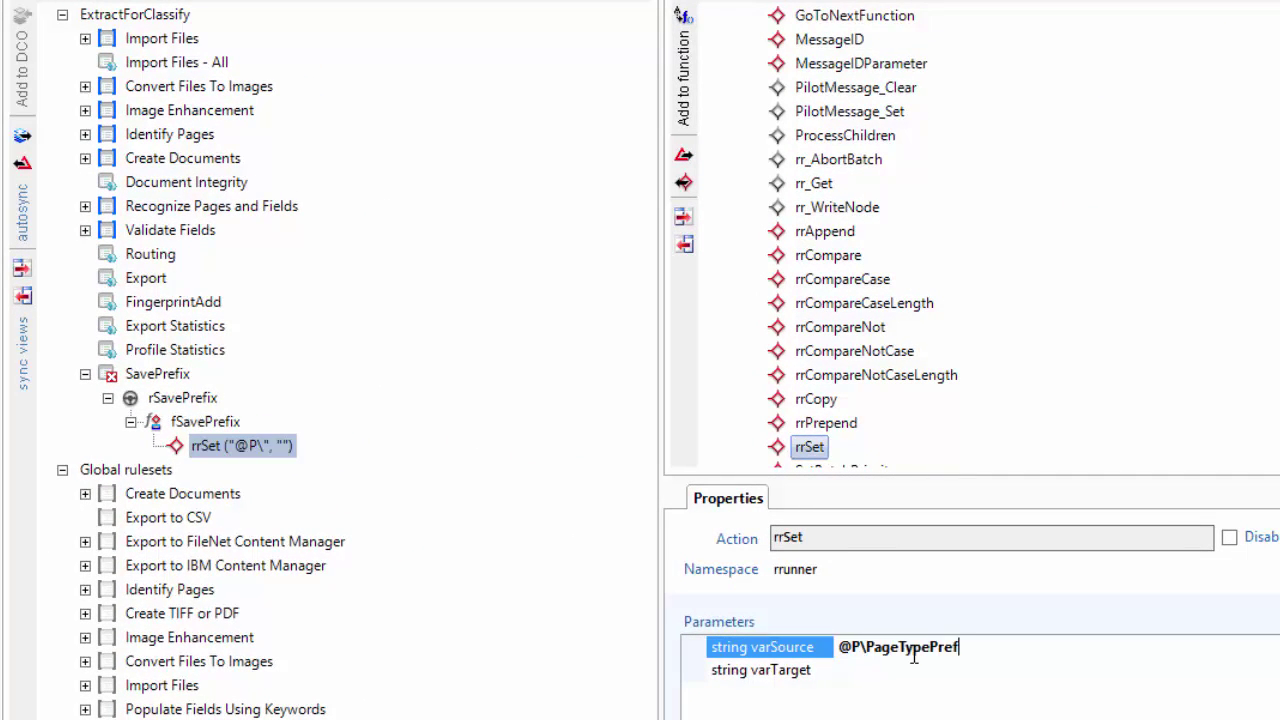
type("ix")
left_click(896, 675)
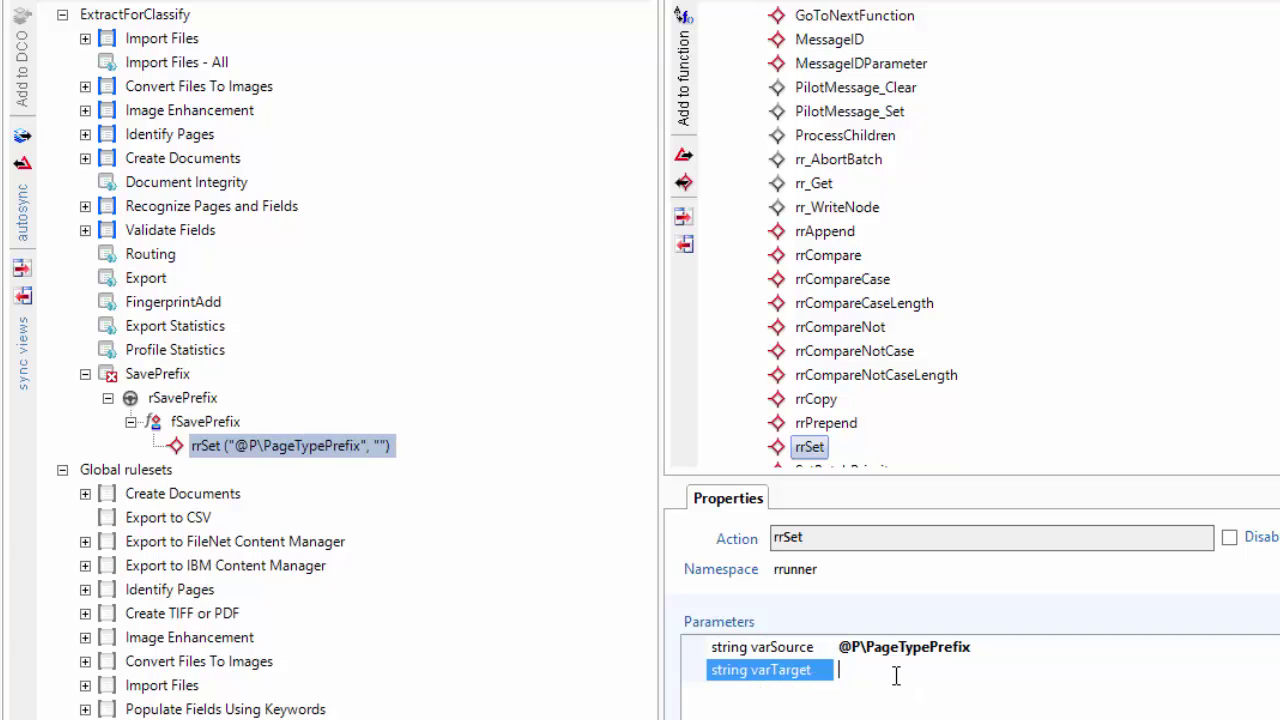
type("@D.PageTypePre")
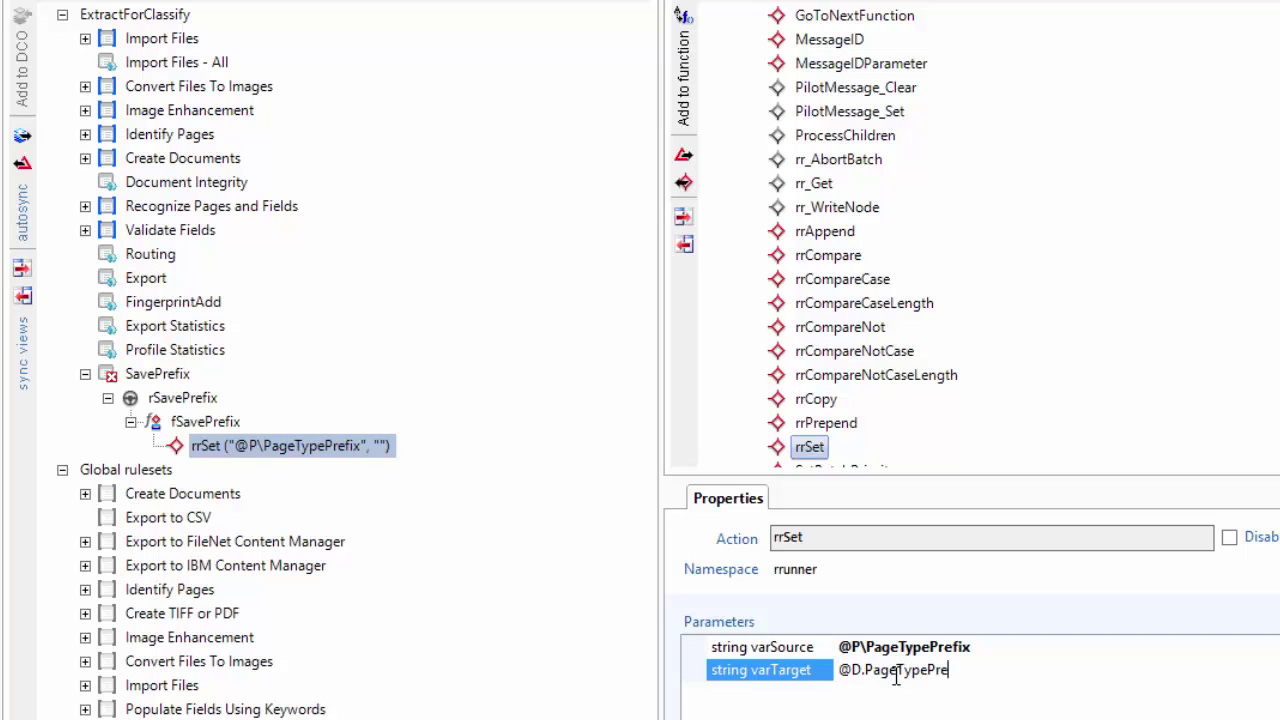
type("fix")
key("Return")
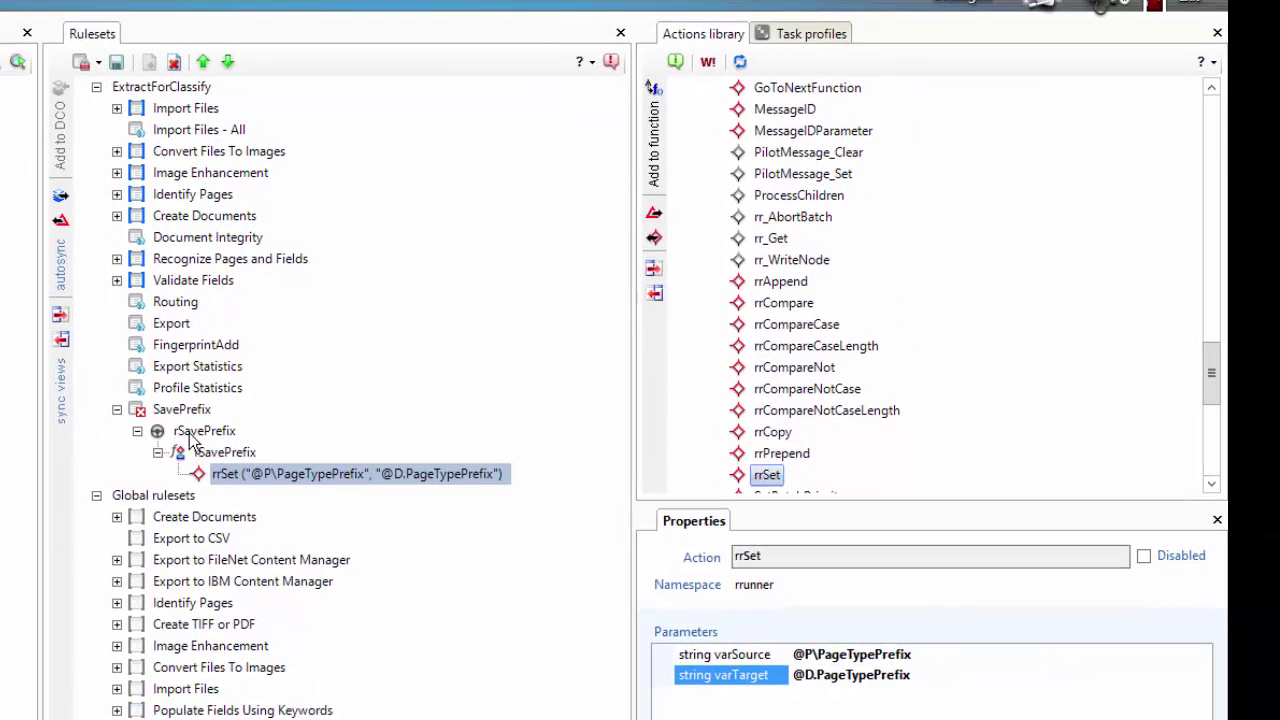
left_click(185, 400)
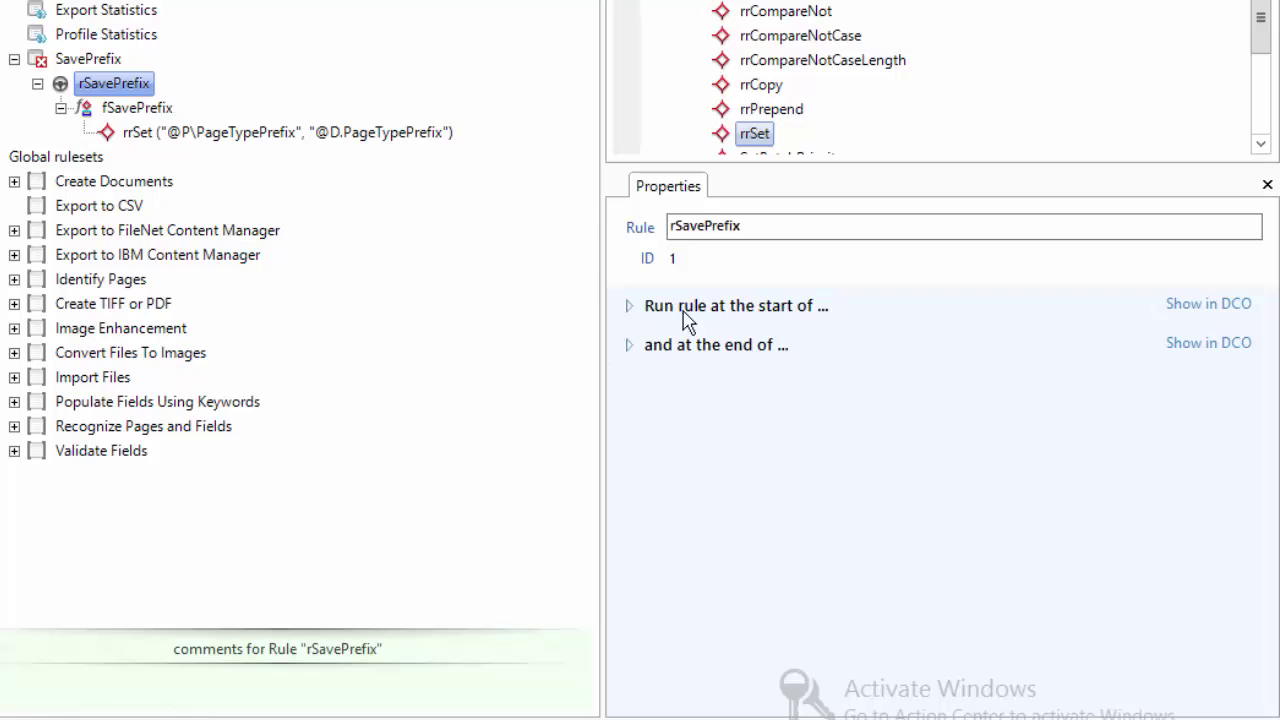
Step: Set rSavePrefix to run at the start of Pages, restricted to page type IdPageTypeMain
left_click(630, 310)
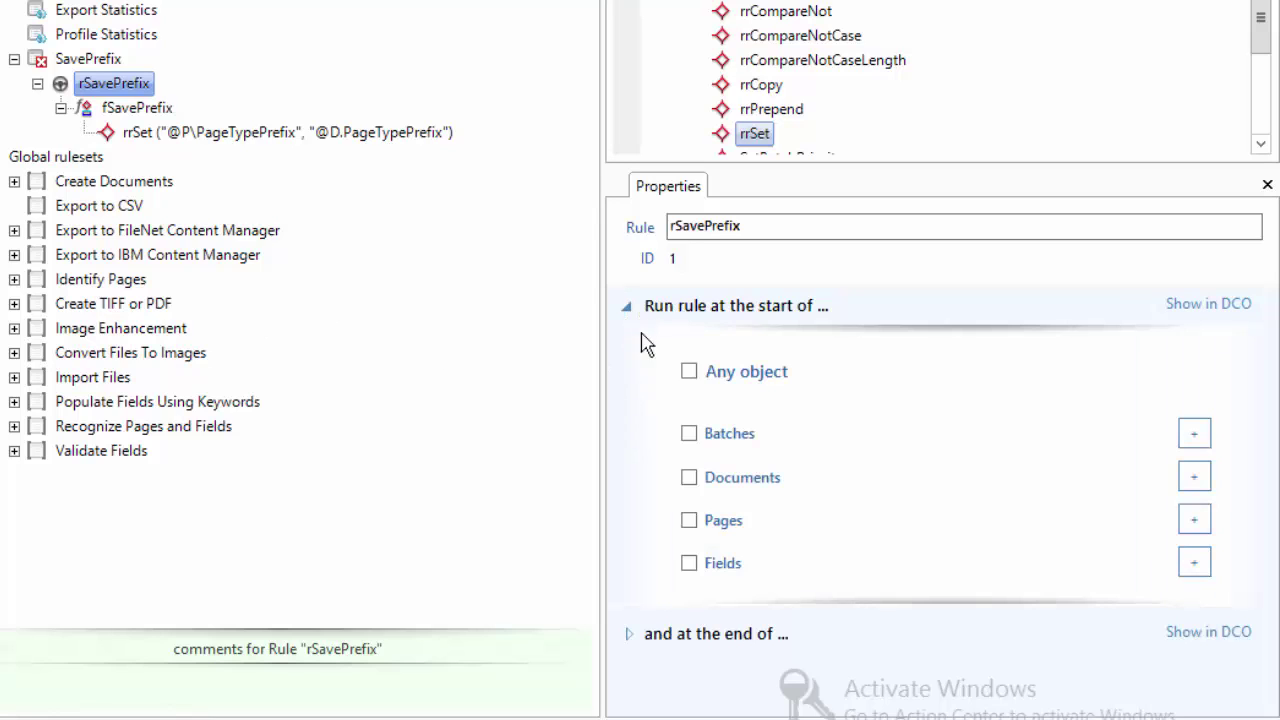
left_click(689, 522)
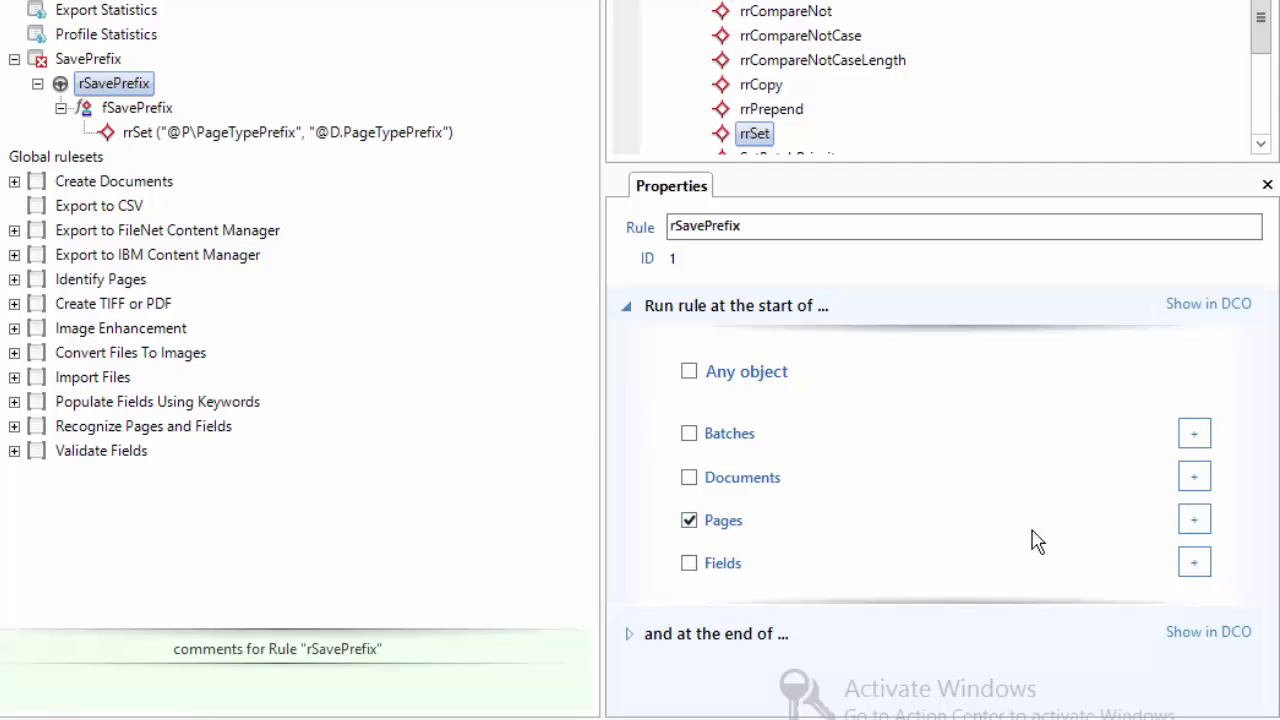
left_click(1194, 520)
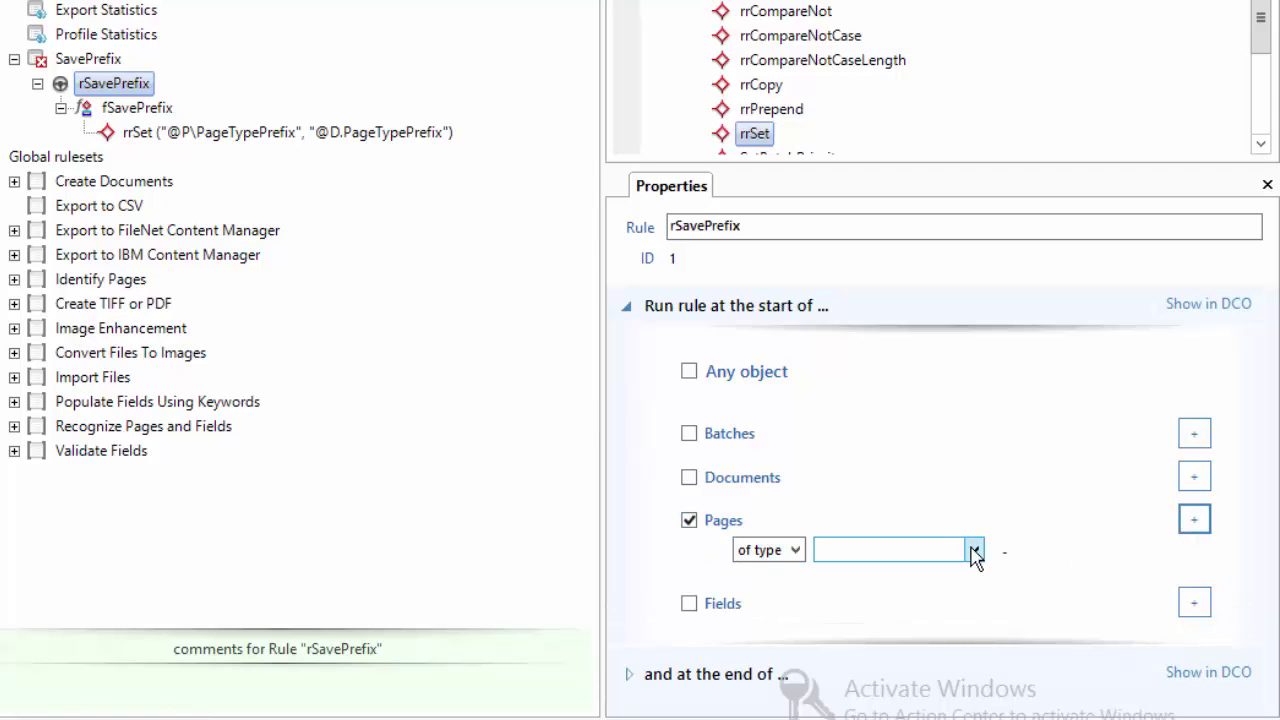
left_click(971, 557)
left_click(1019, 588)
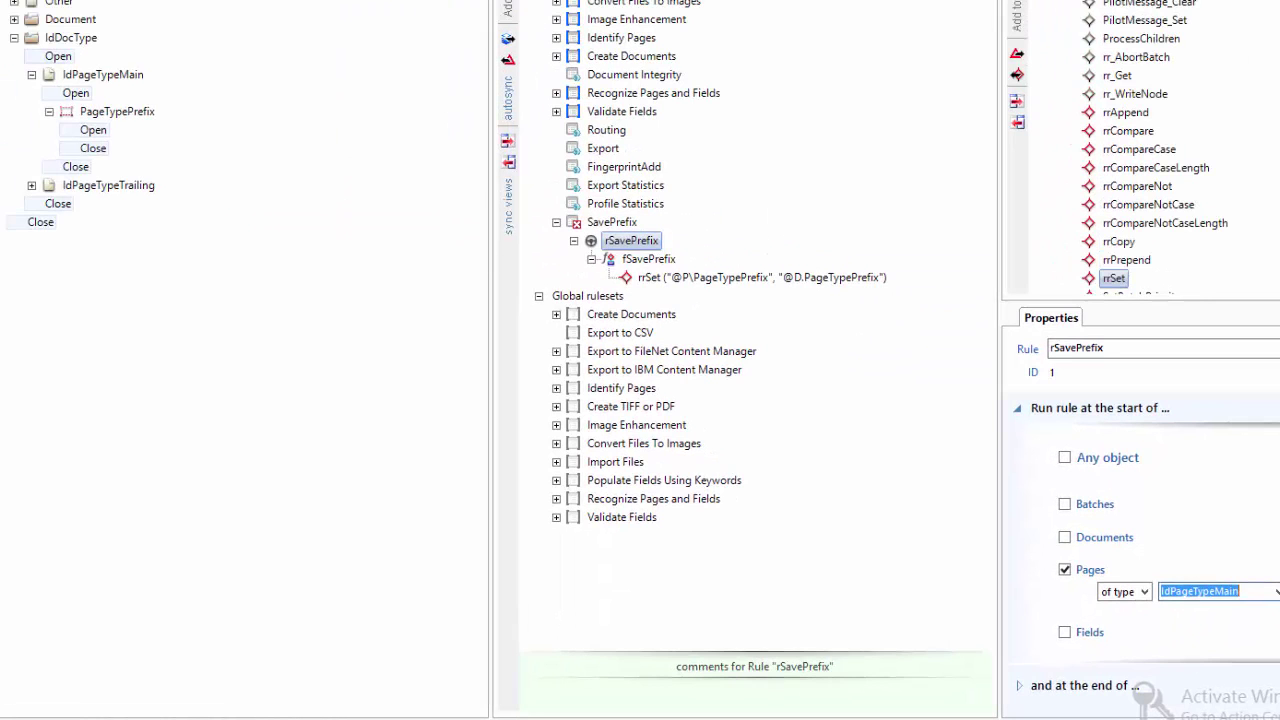
left_click(631, 241)
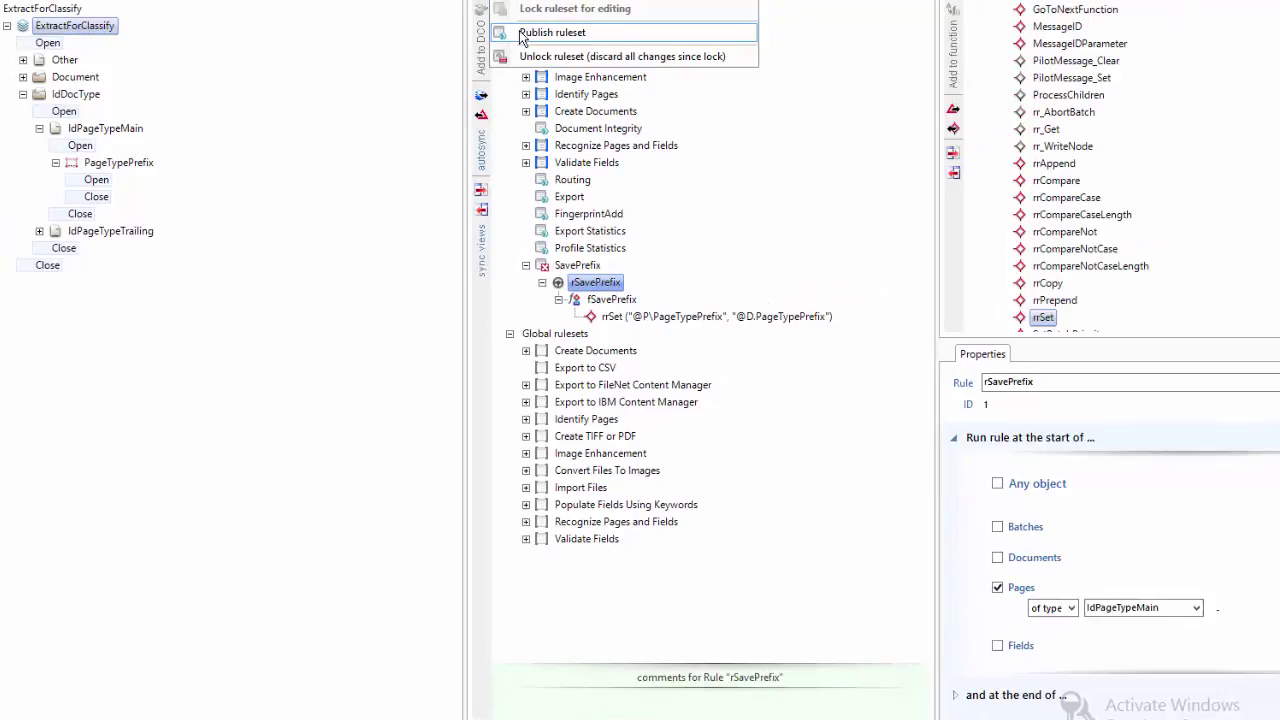
Step: Add SavePrefix to the Export task profile, move it to the top, and save the profile
left_click(975, 54)
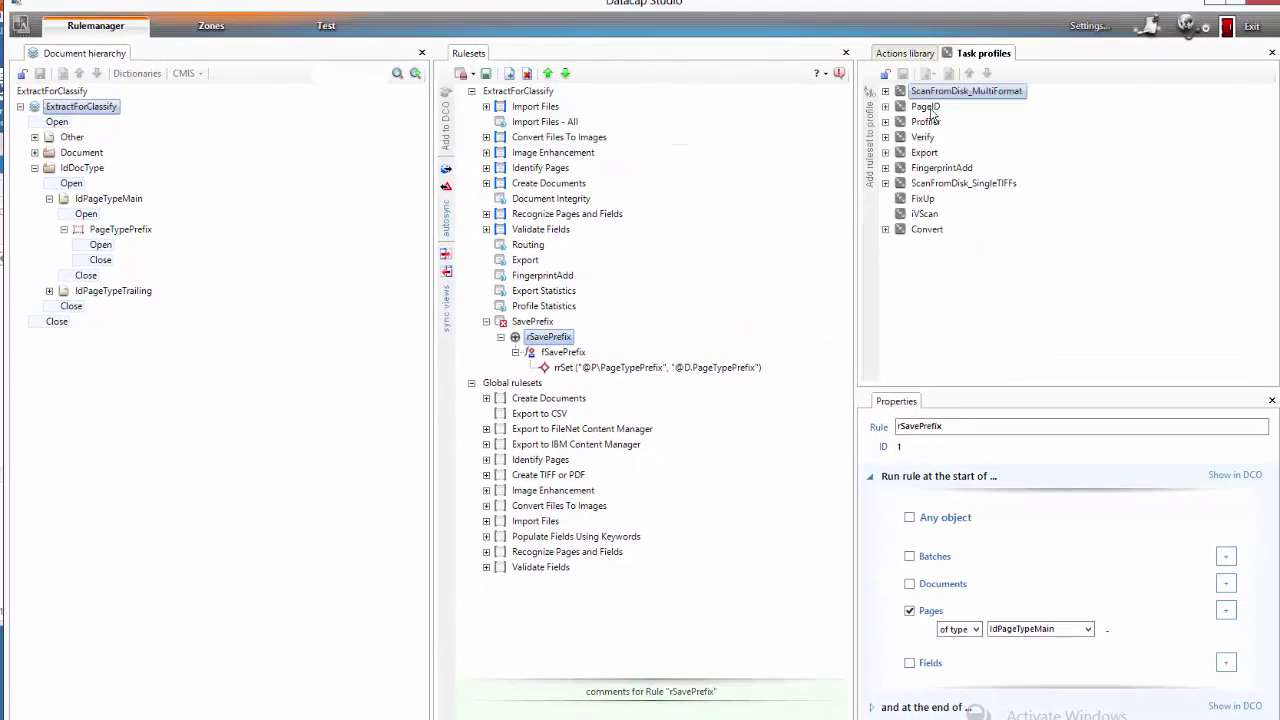
left_click(885, 153)
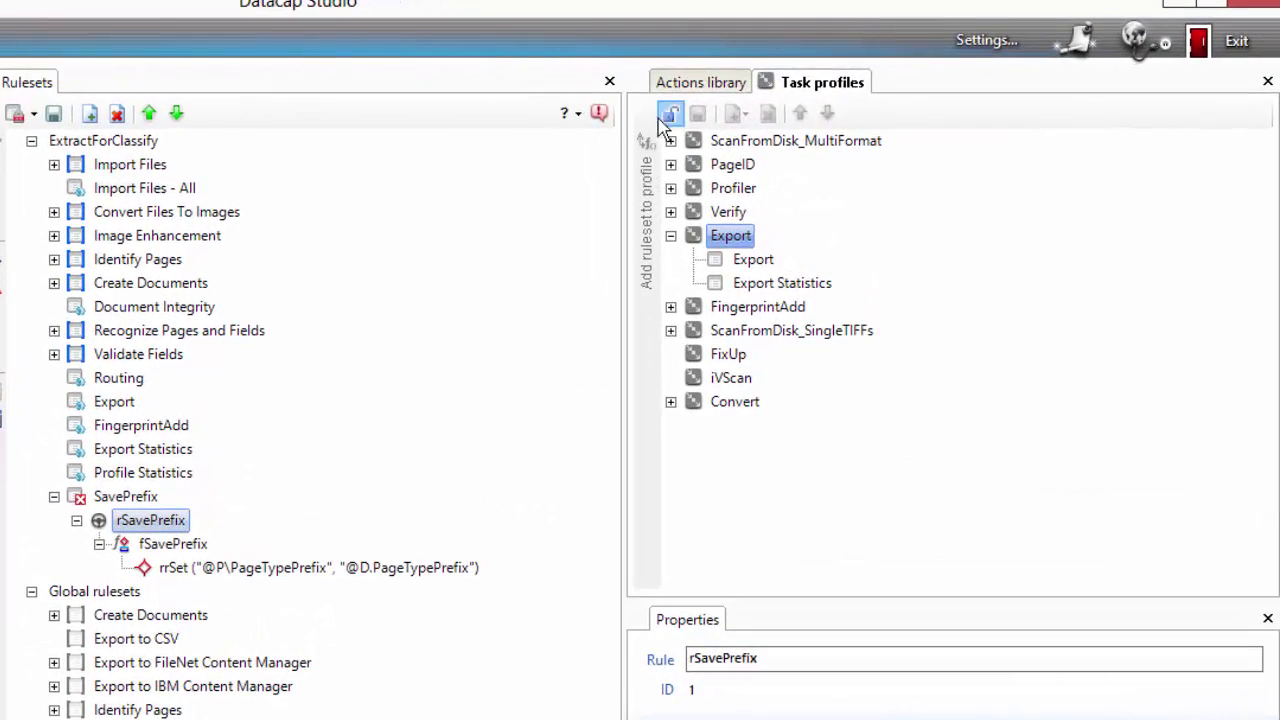
left_click(666, 115)
left_click(648, 195)
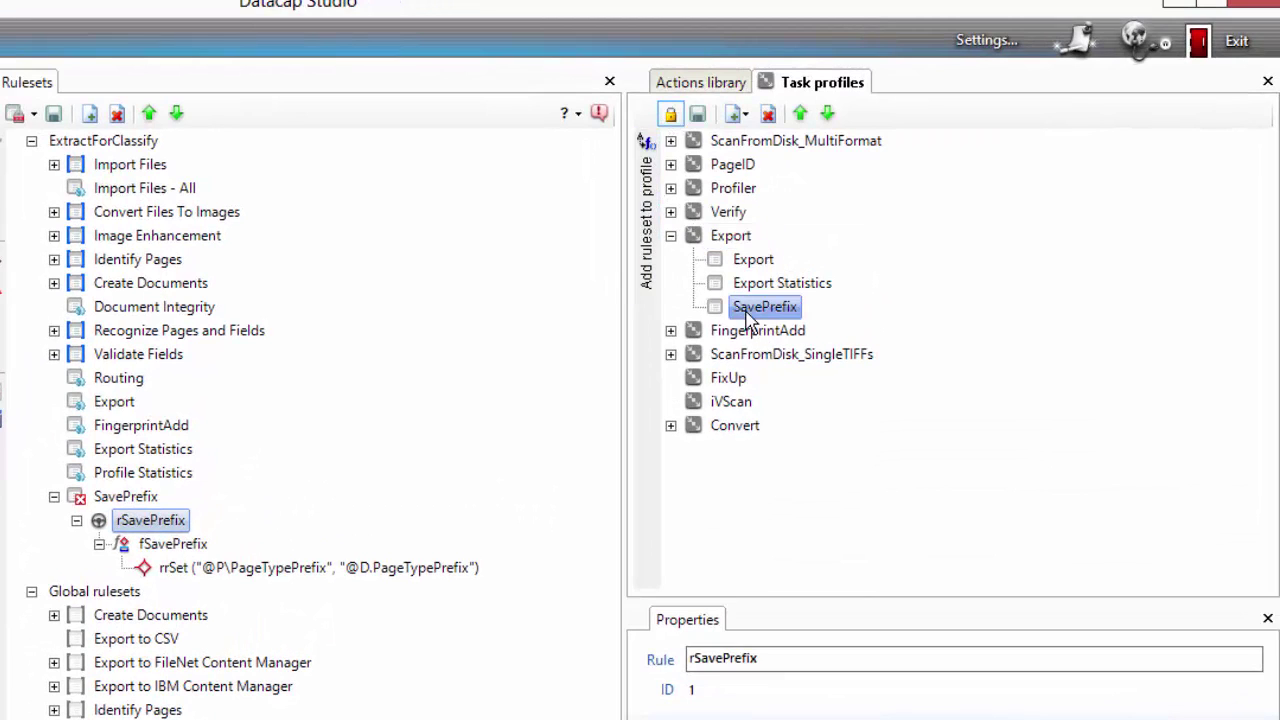
left_click(800, 113)
left_click(800, 113)
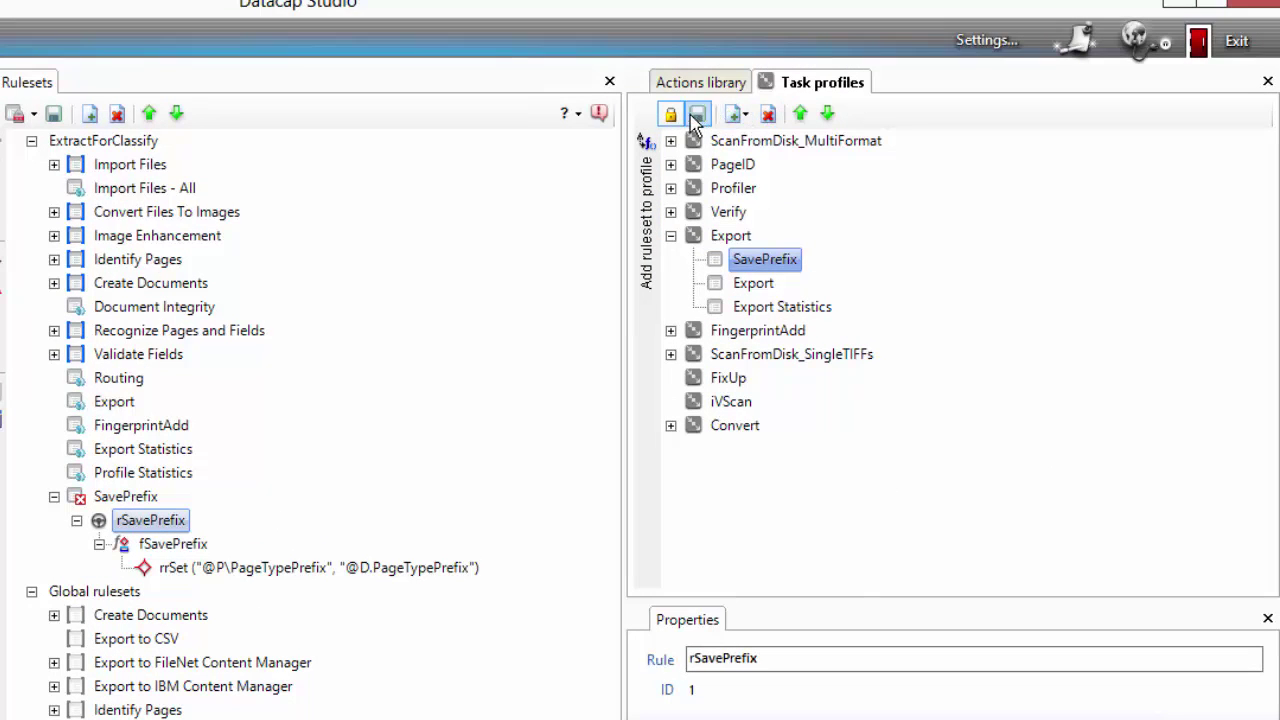
left_click(697, 115)
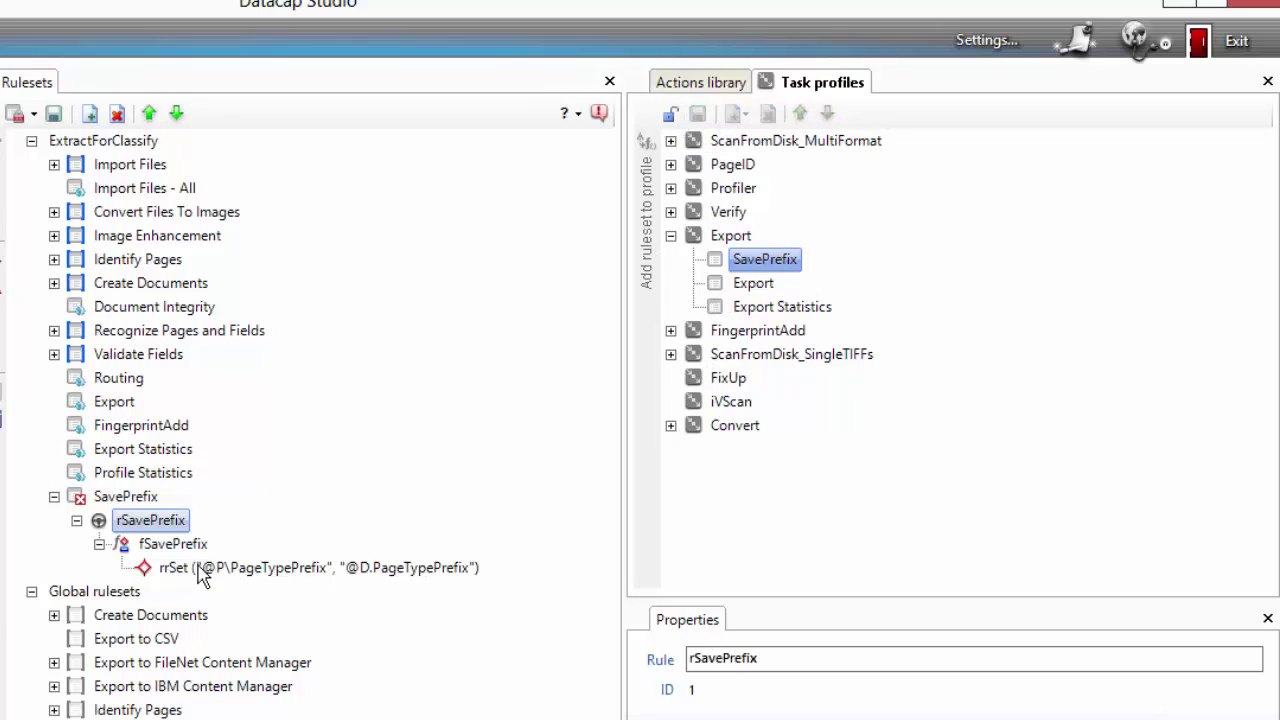
Step: Publish the SavePrefix ruleset
left_click(35, 116)
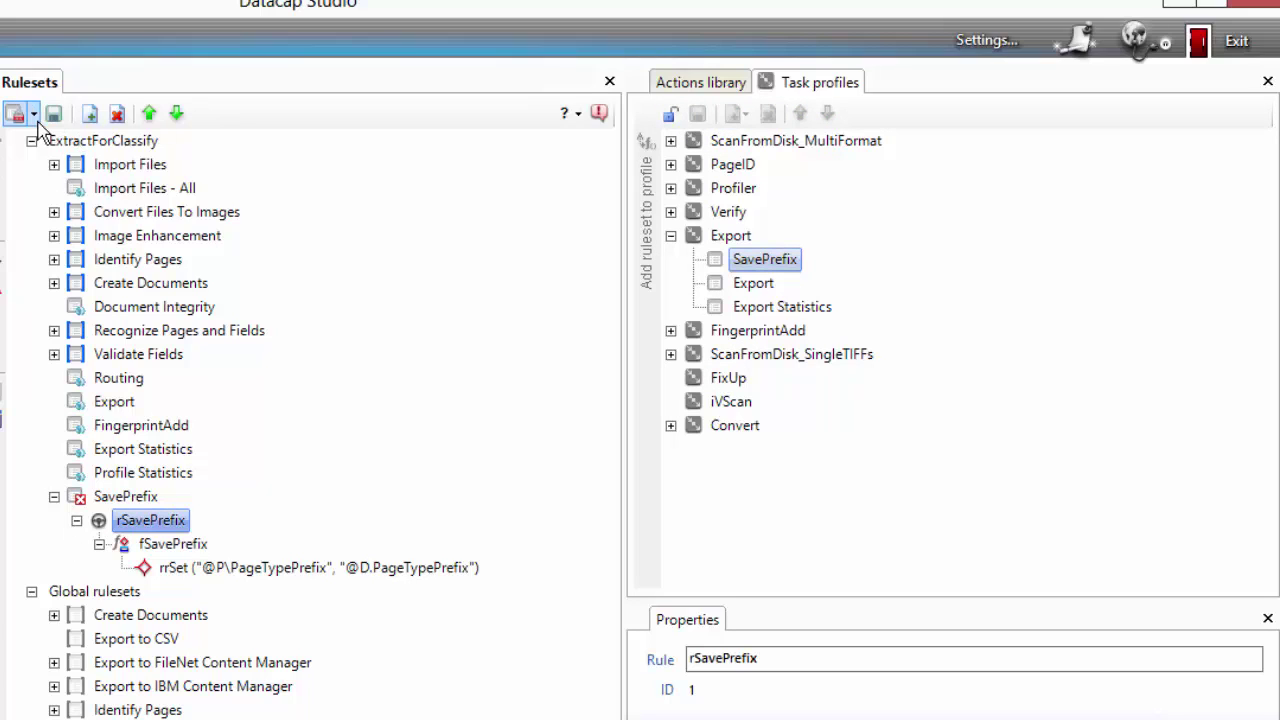
left_click(33, 114)
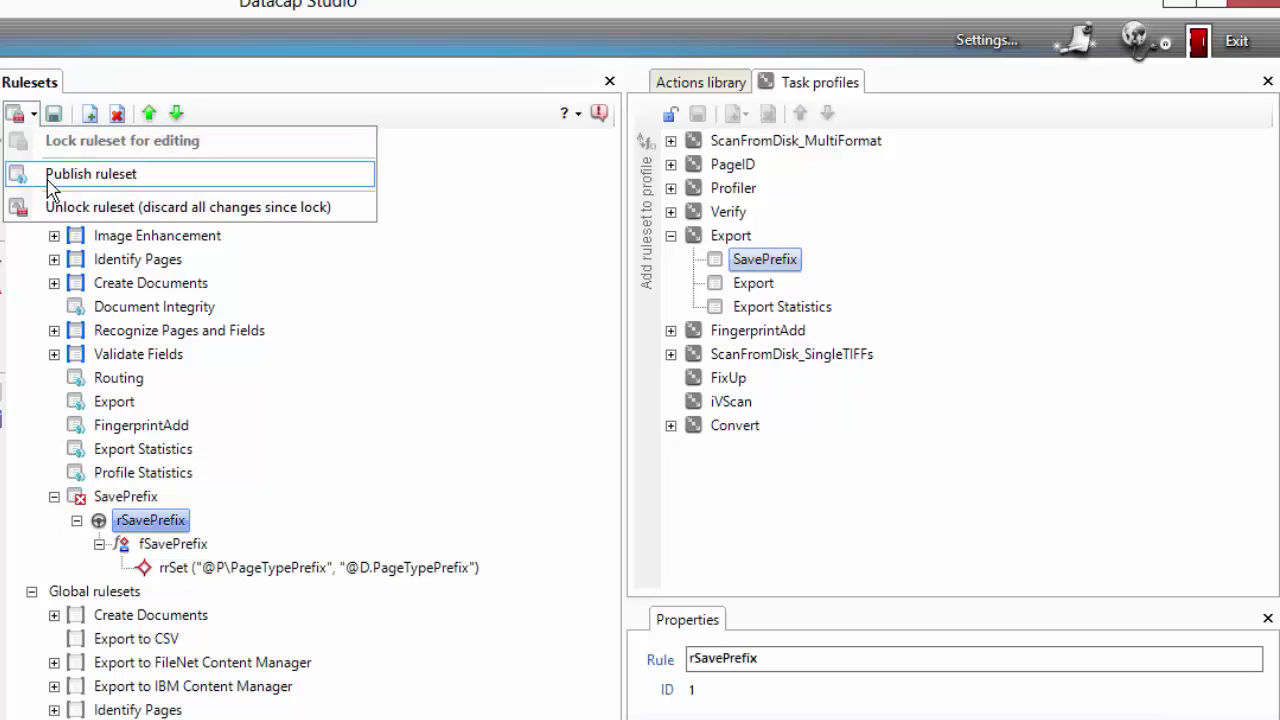
left_click(48, 180)
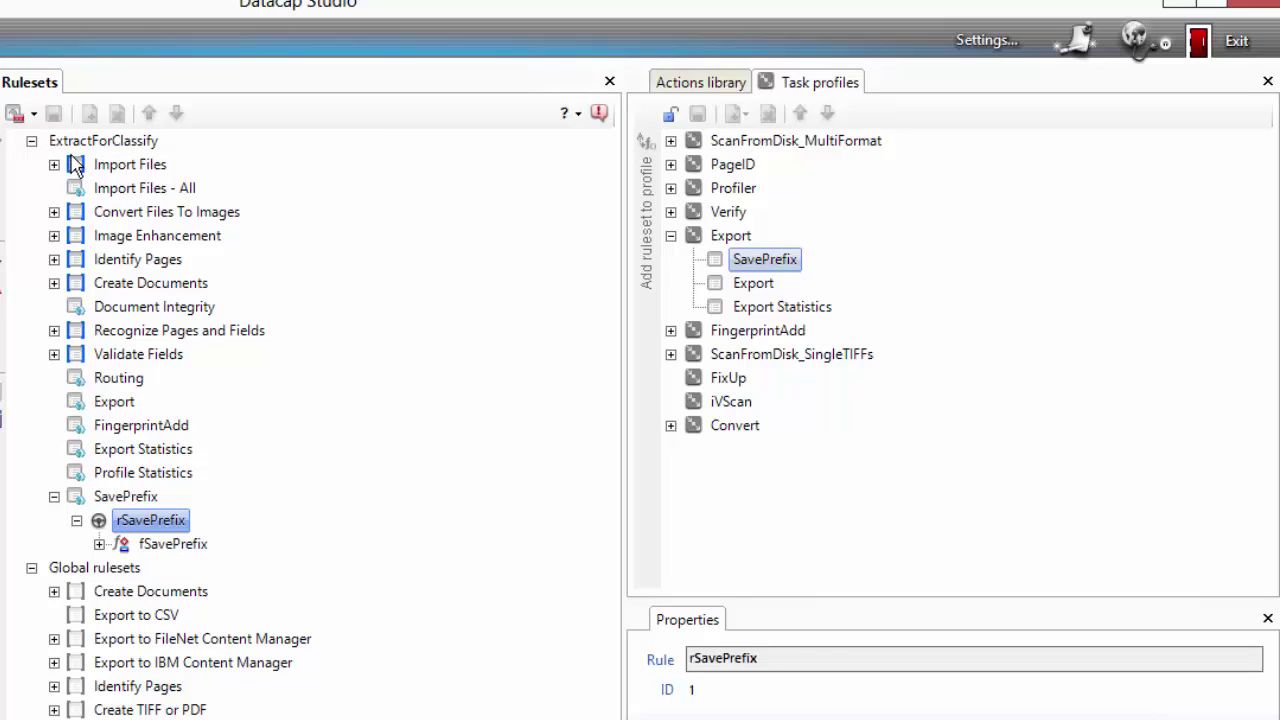
Step: Add a new ruleset under ExtractForClassify named CopyTextForCCSetup
right_click(84, 140)
left_click(108, 152)
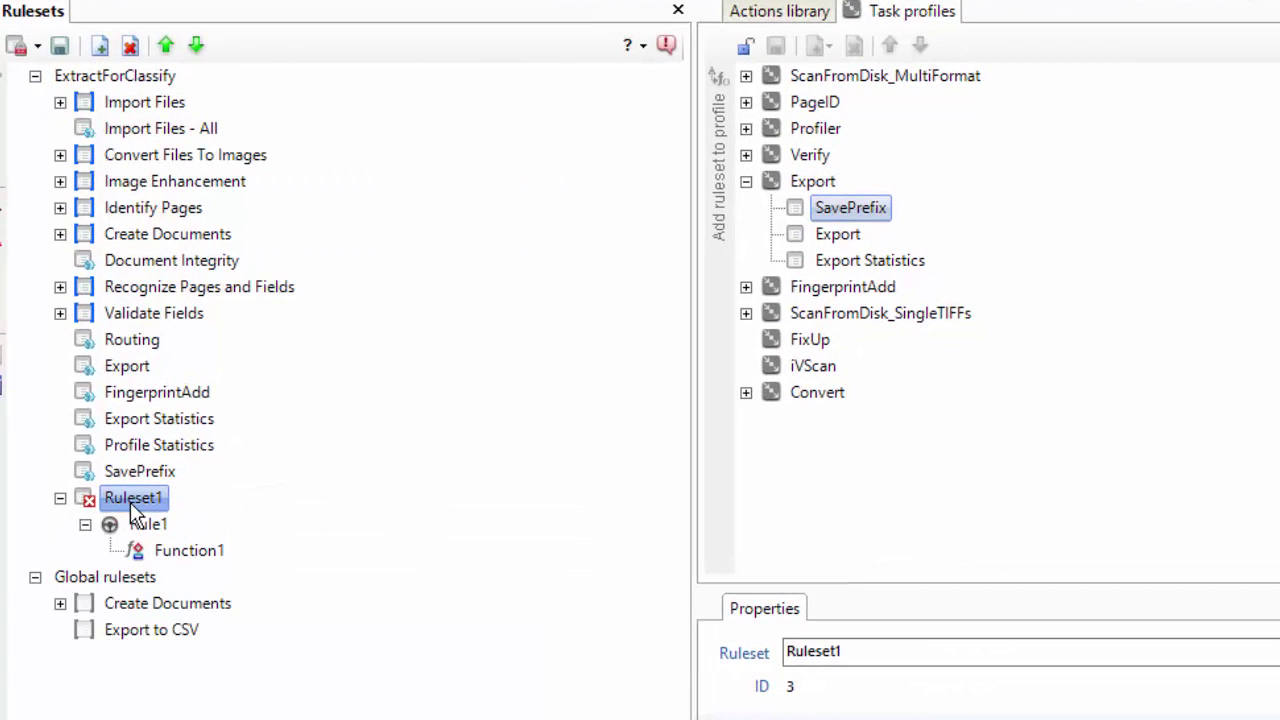
left_click(133, 498)
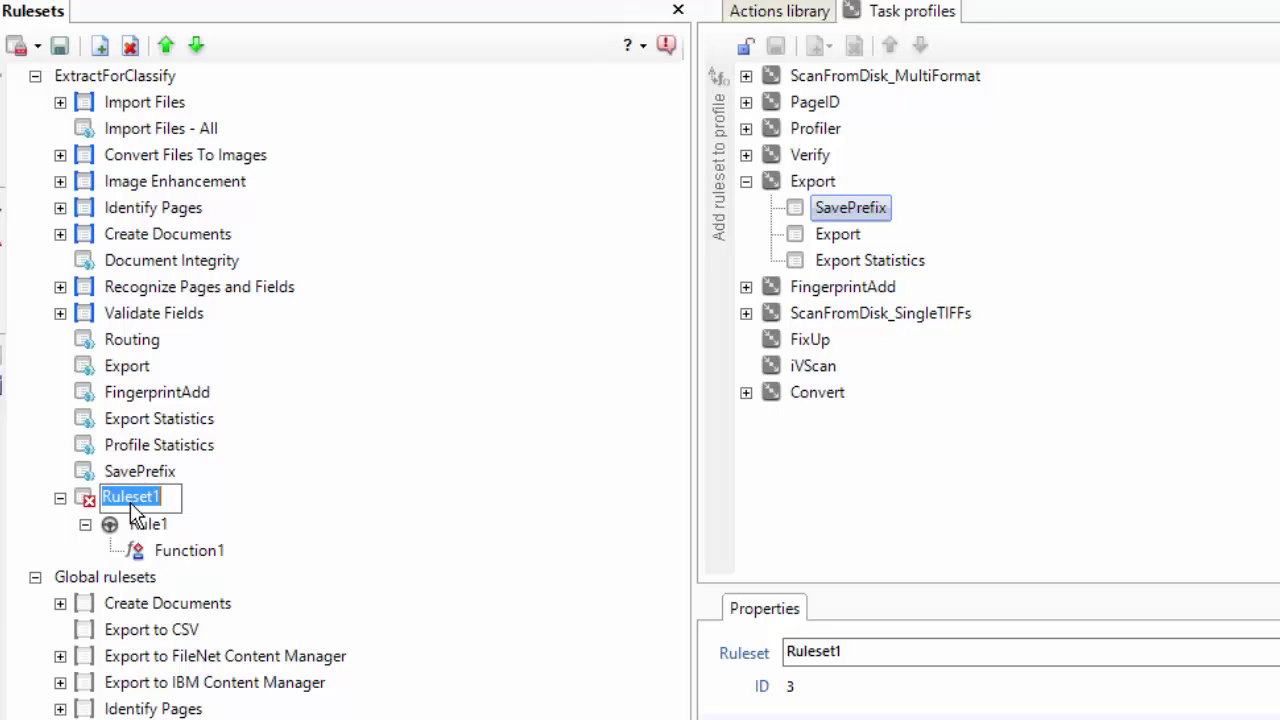
type("Co")
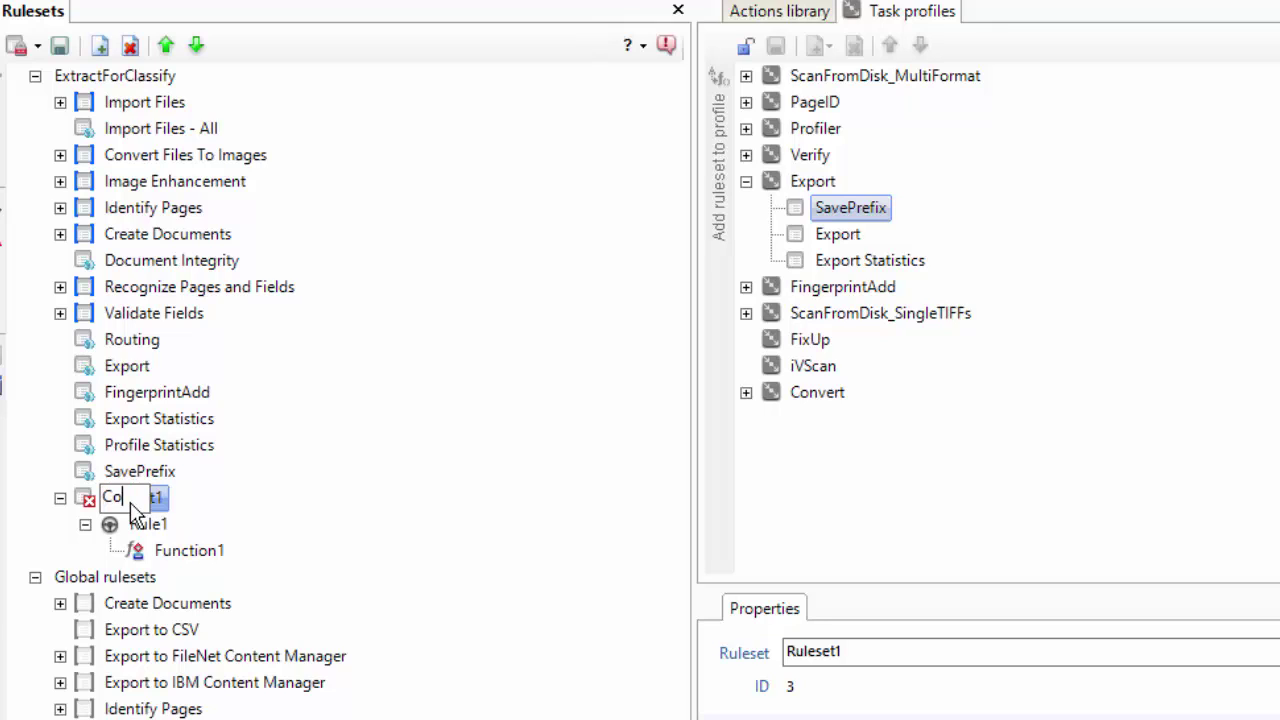
type("pyTextFor")
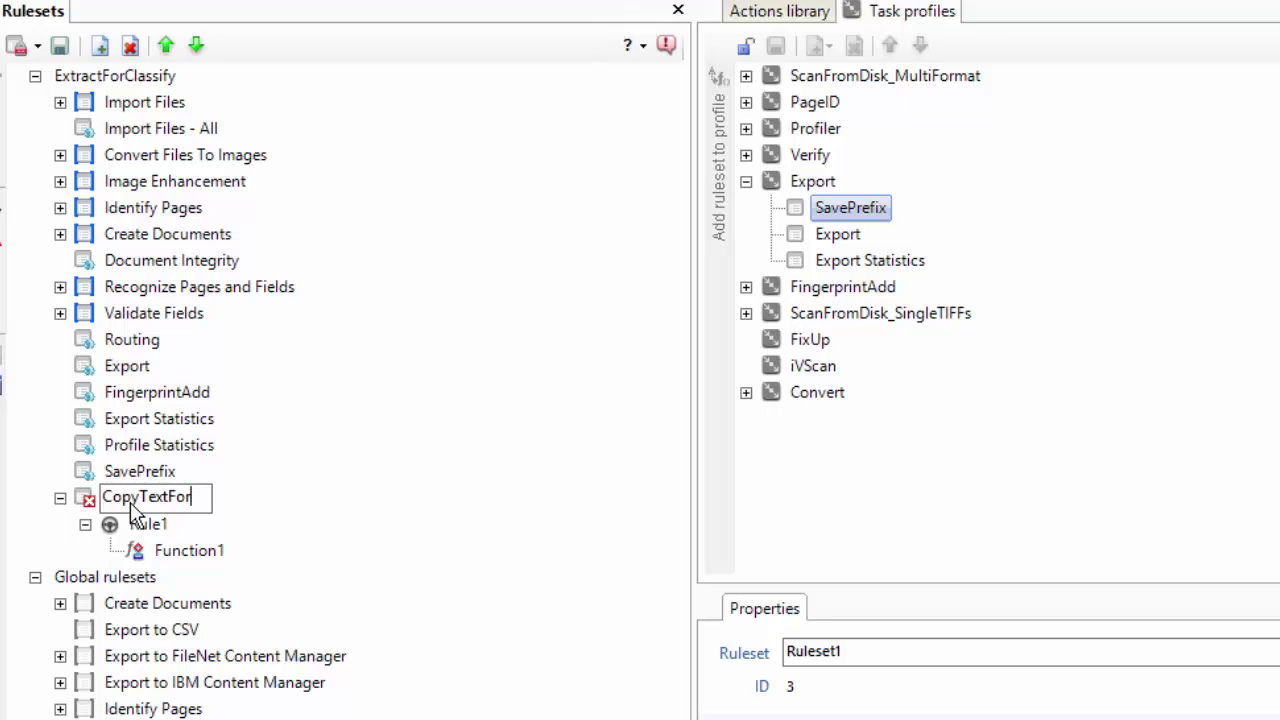
type("CCSetup")
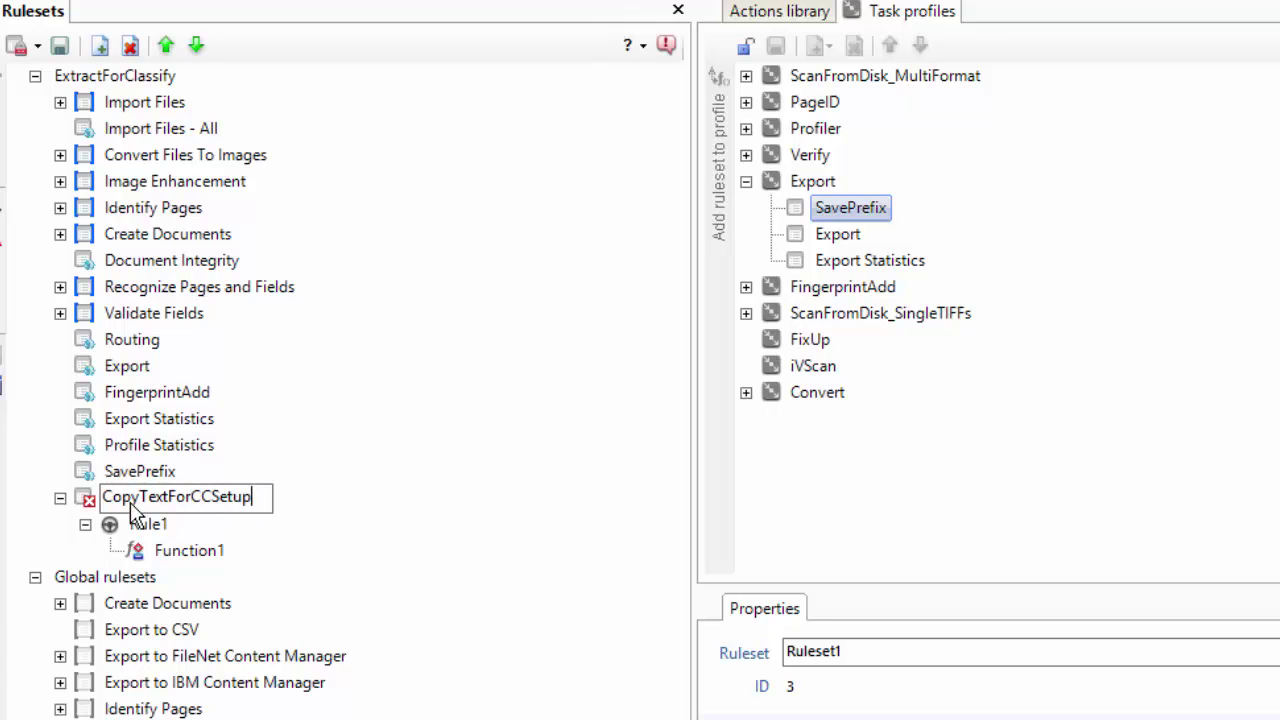
left_click(149, 532)
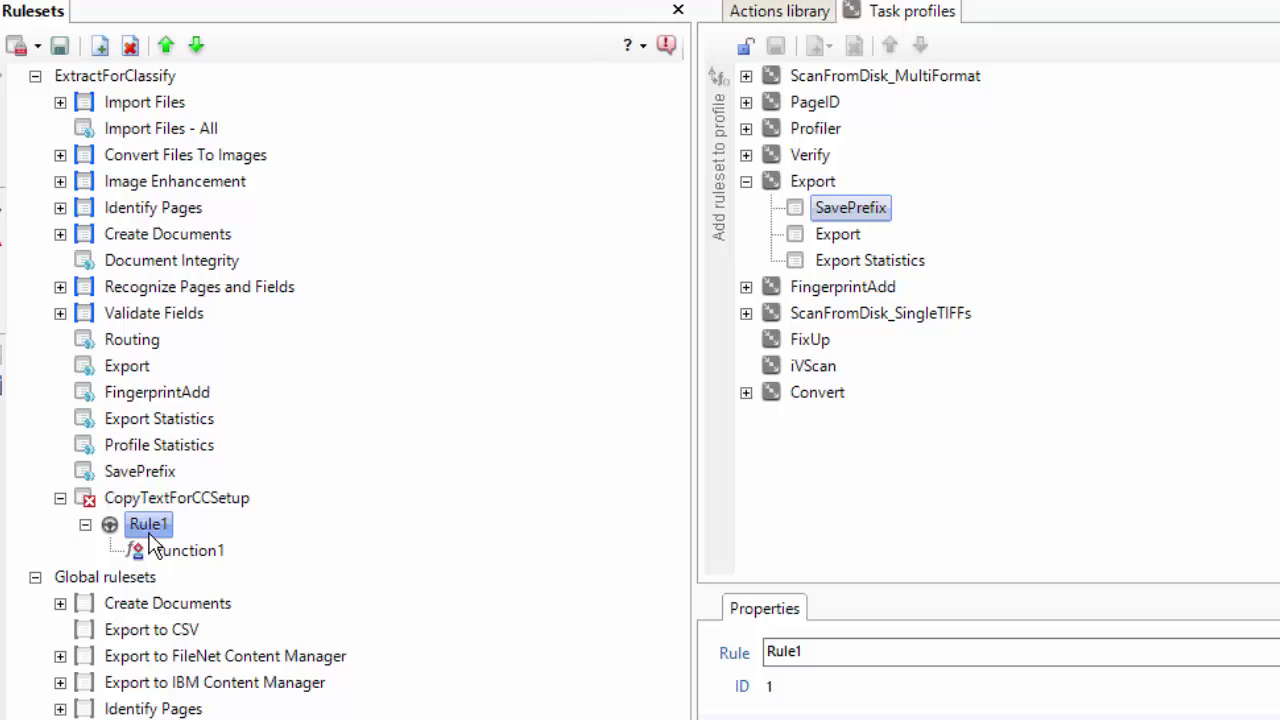
Step: Rename its rule to rCopyTextMainPage and its function to fCopyTextMainPage
left_click(148, 533)
type("RCopy")
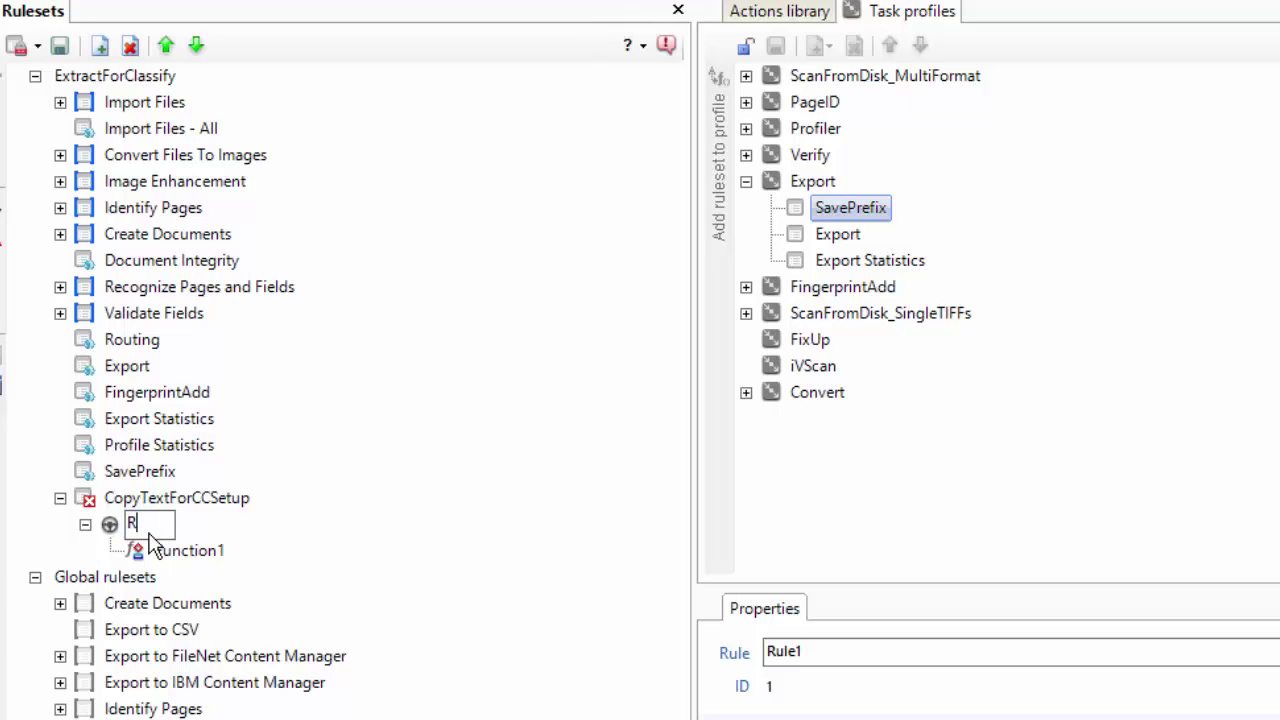
key("BackSpace")
key("BackSpace")
key("BackSpace")
key("BackSpace")
type("rCopyTextMain")
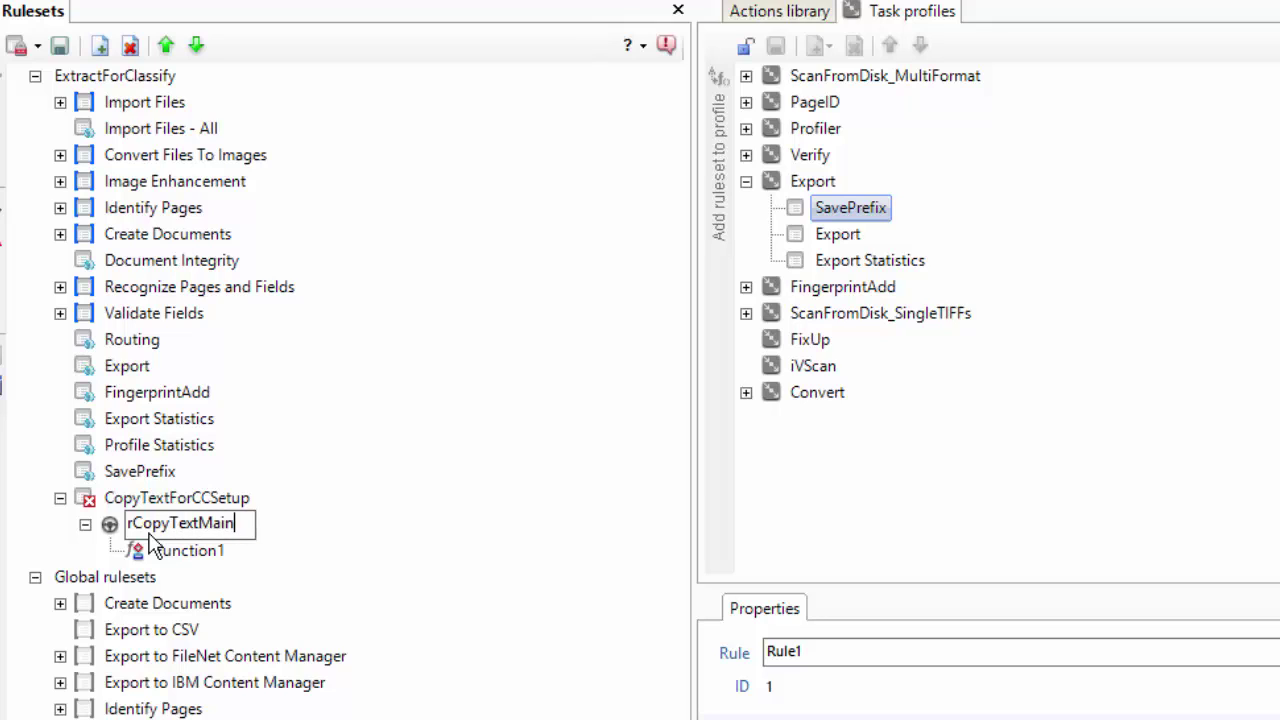
type("Page")
key("Return")
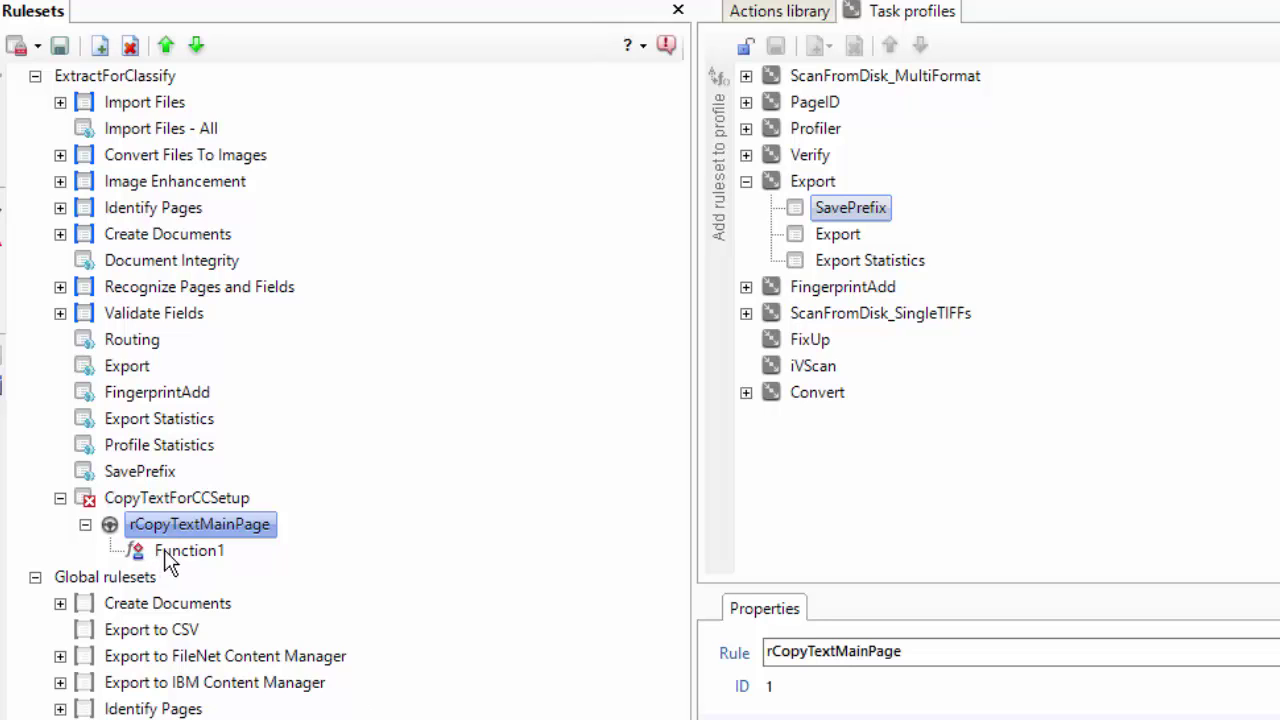
left_click(210, 555)
left_click(213, 560)
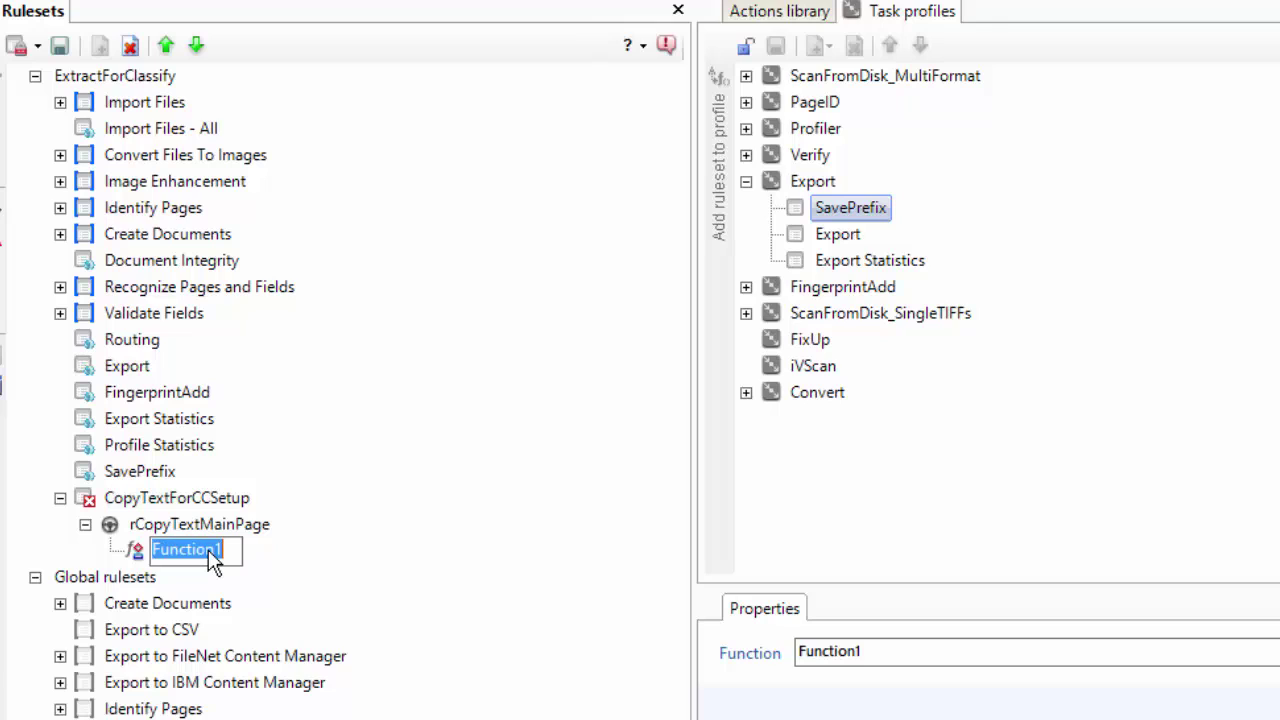
type("fCopy")
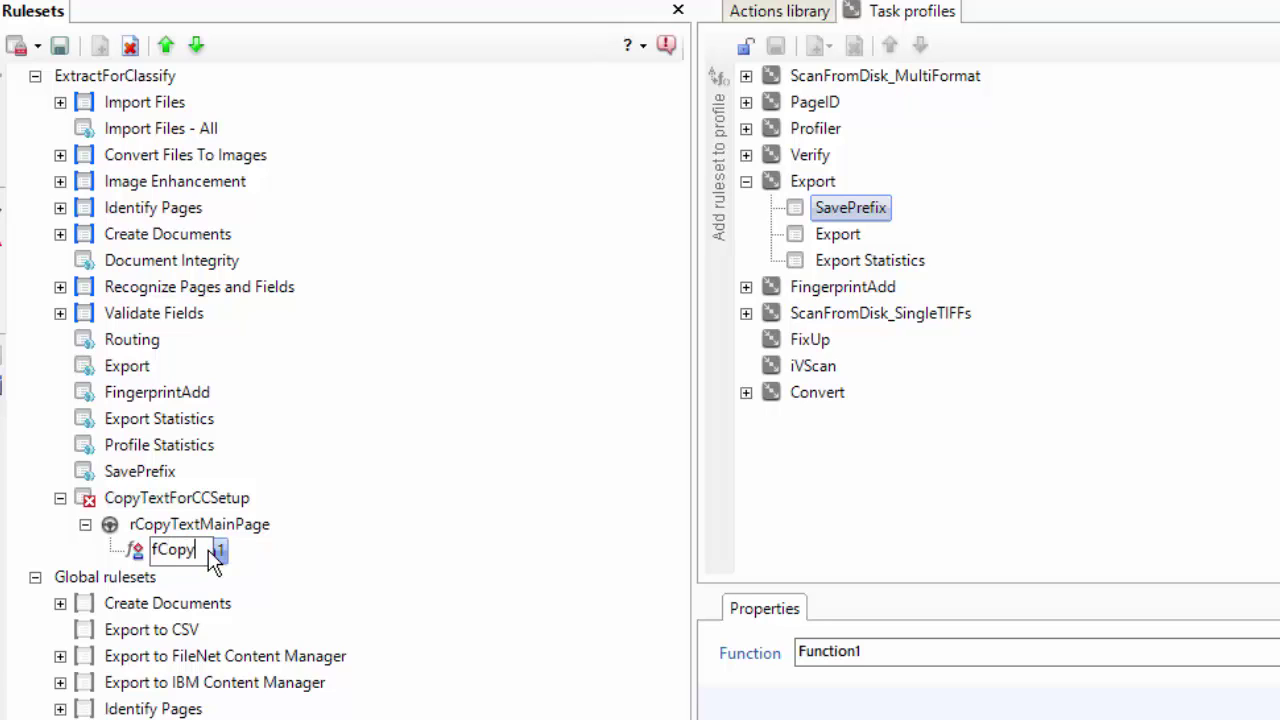
type("TextMainPage")
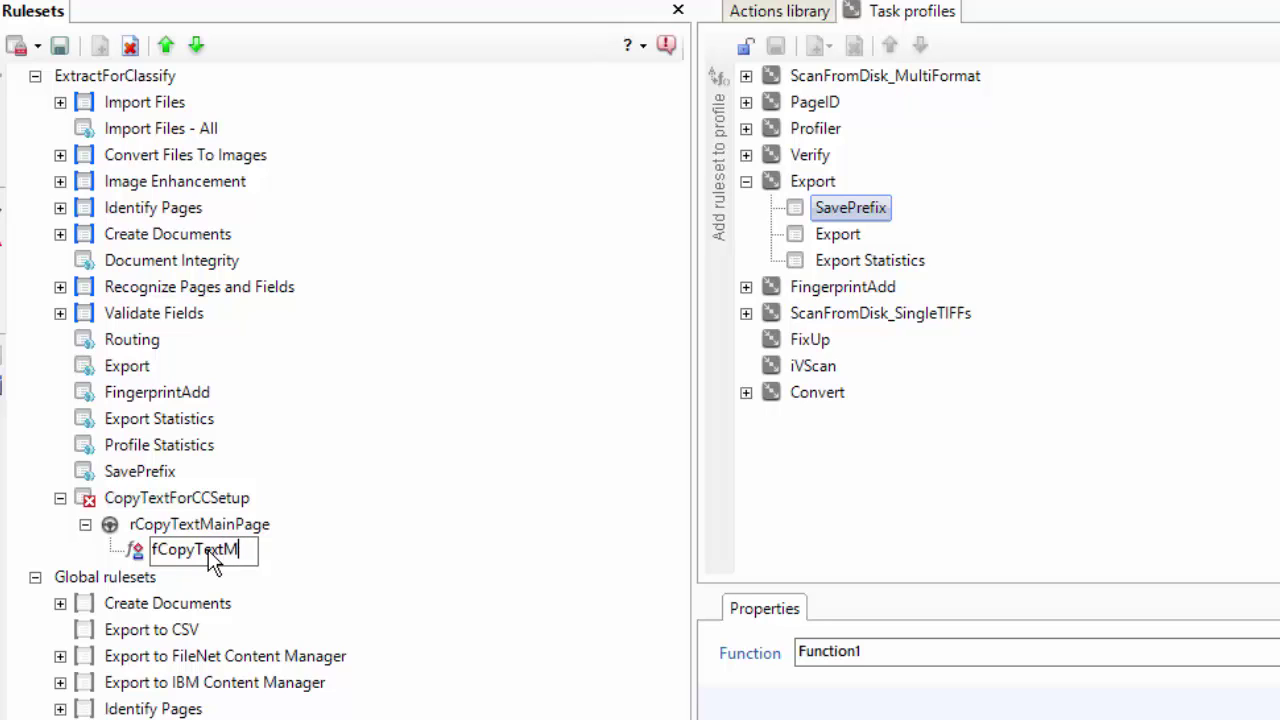
key("Return")
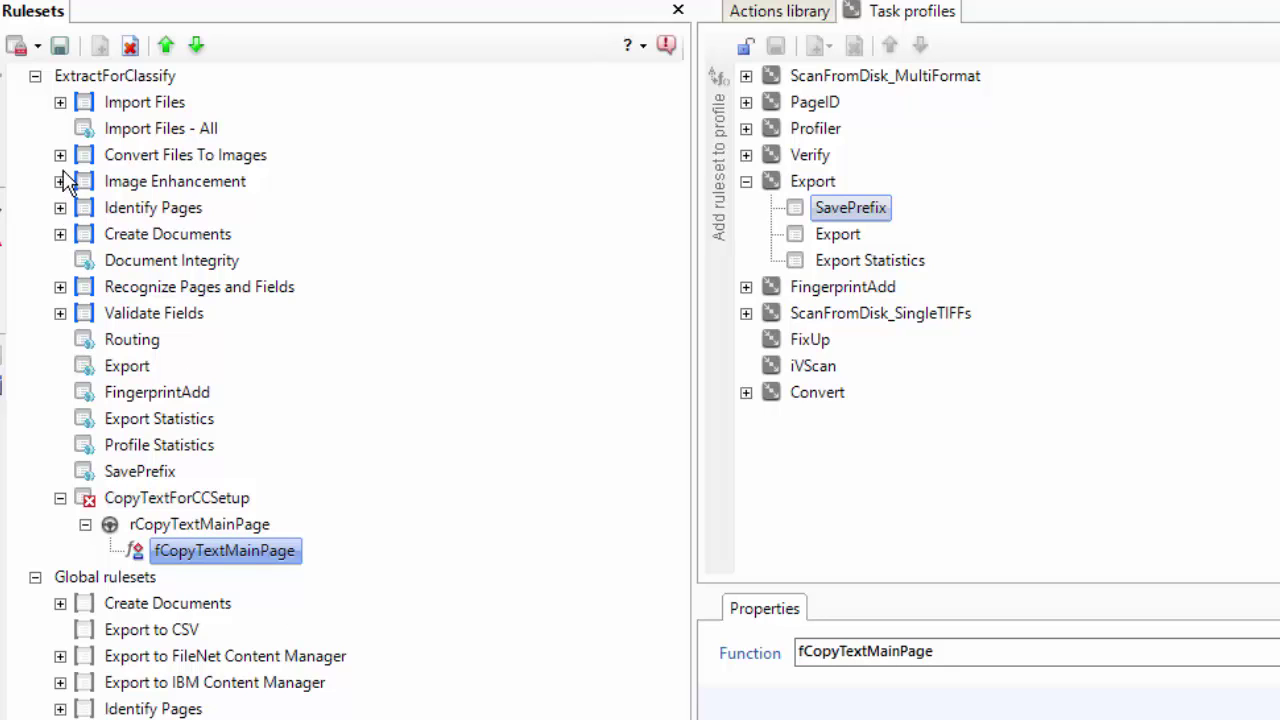
Step: Expand Recognize Pages and Fields and inspect its RecogPage and ReadZones rules
left_click(60, 287)
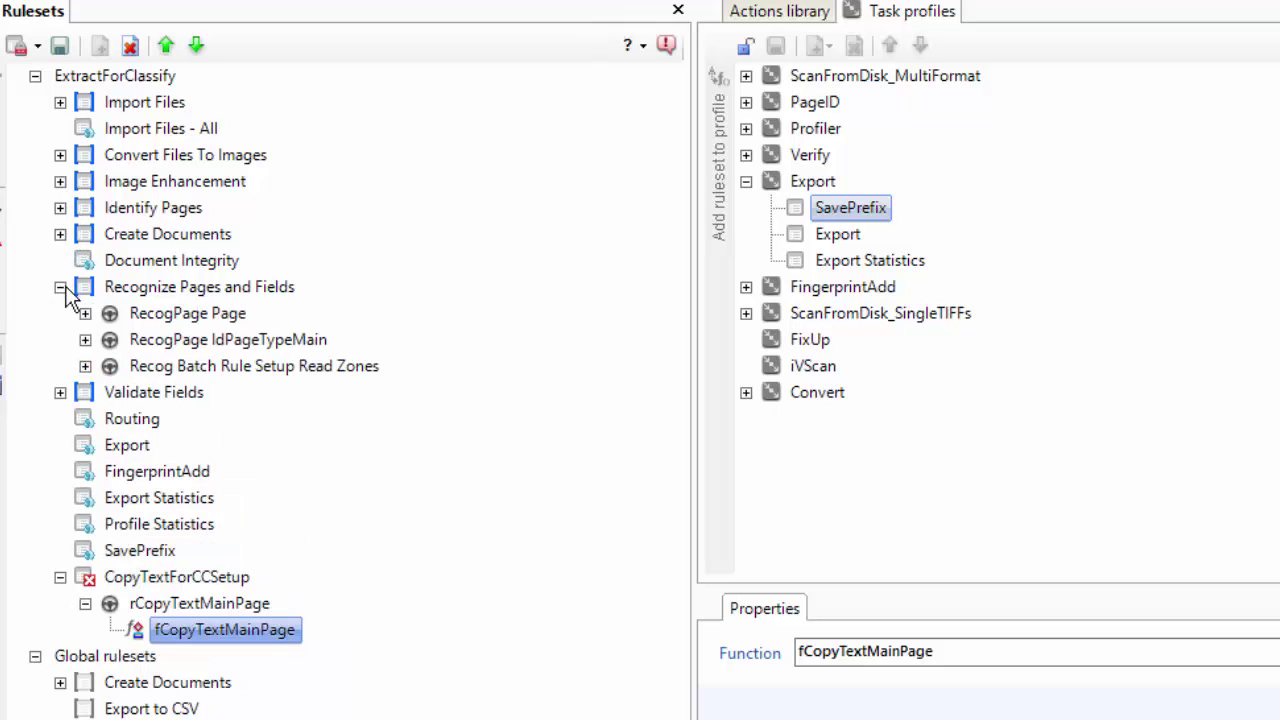
left_click(85, 340)
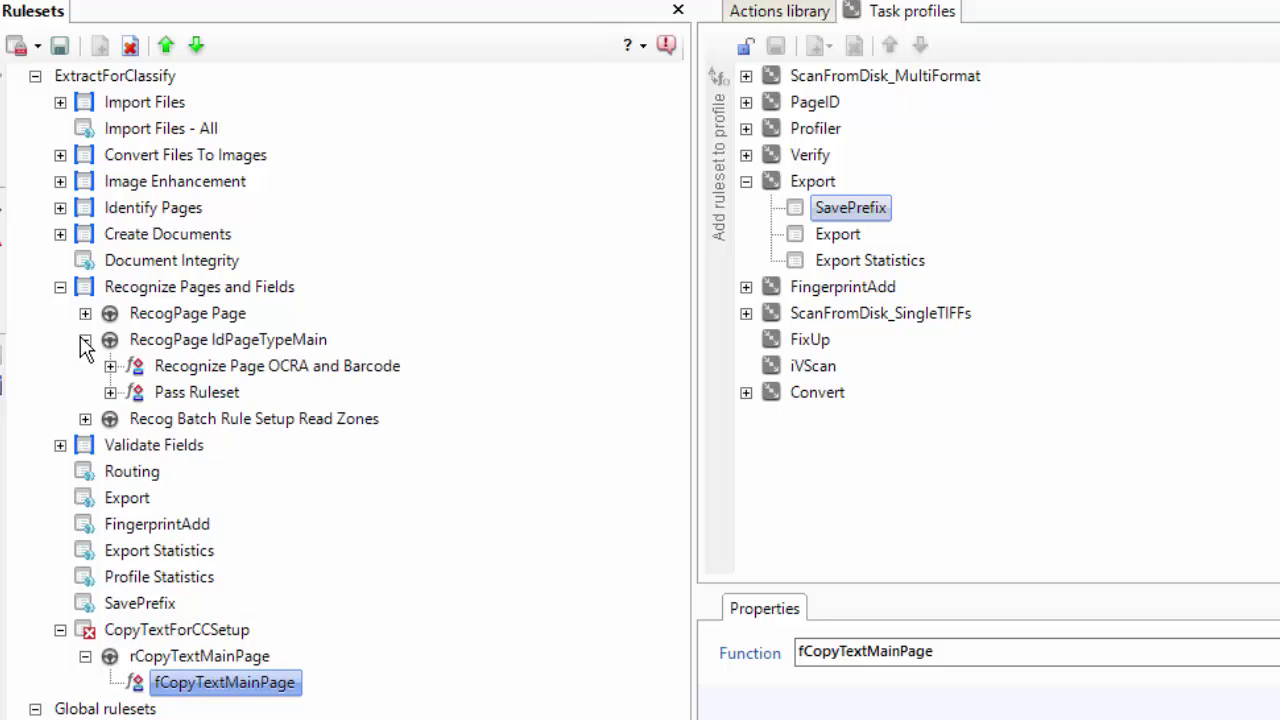
left_click(85, 340)
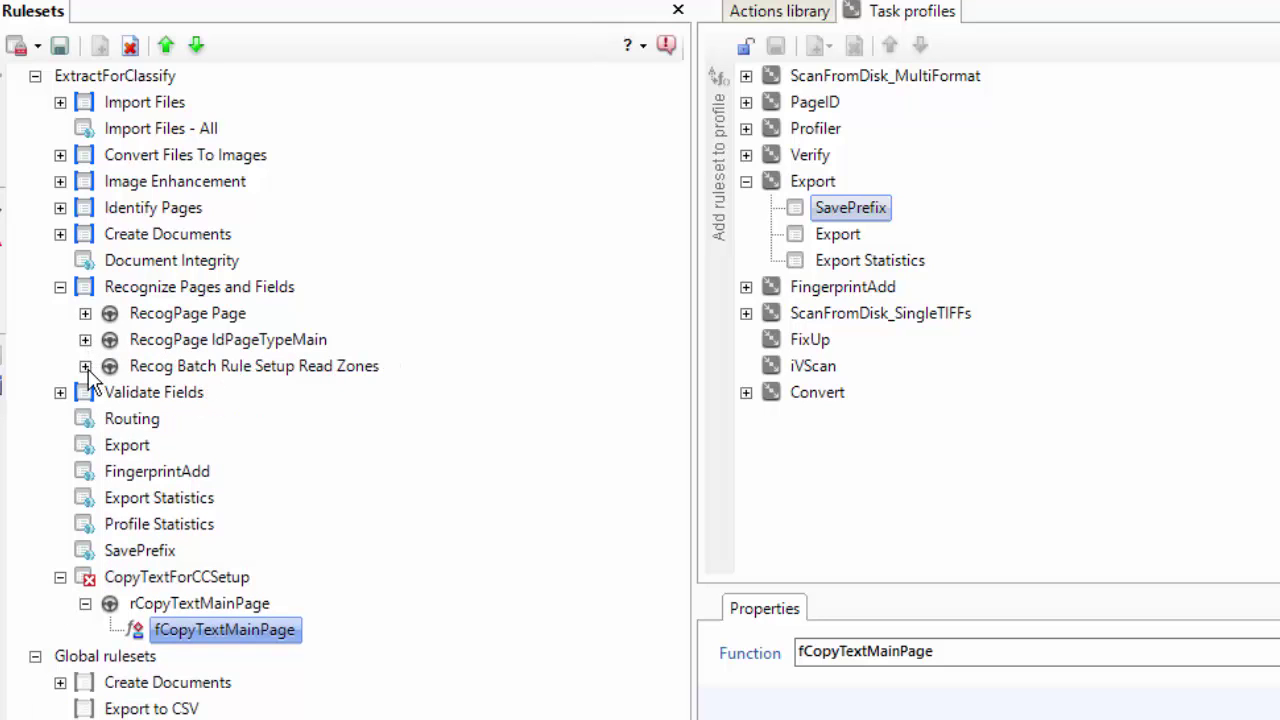
left_click(85, 366)
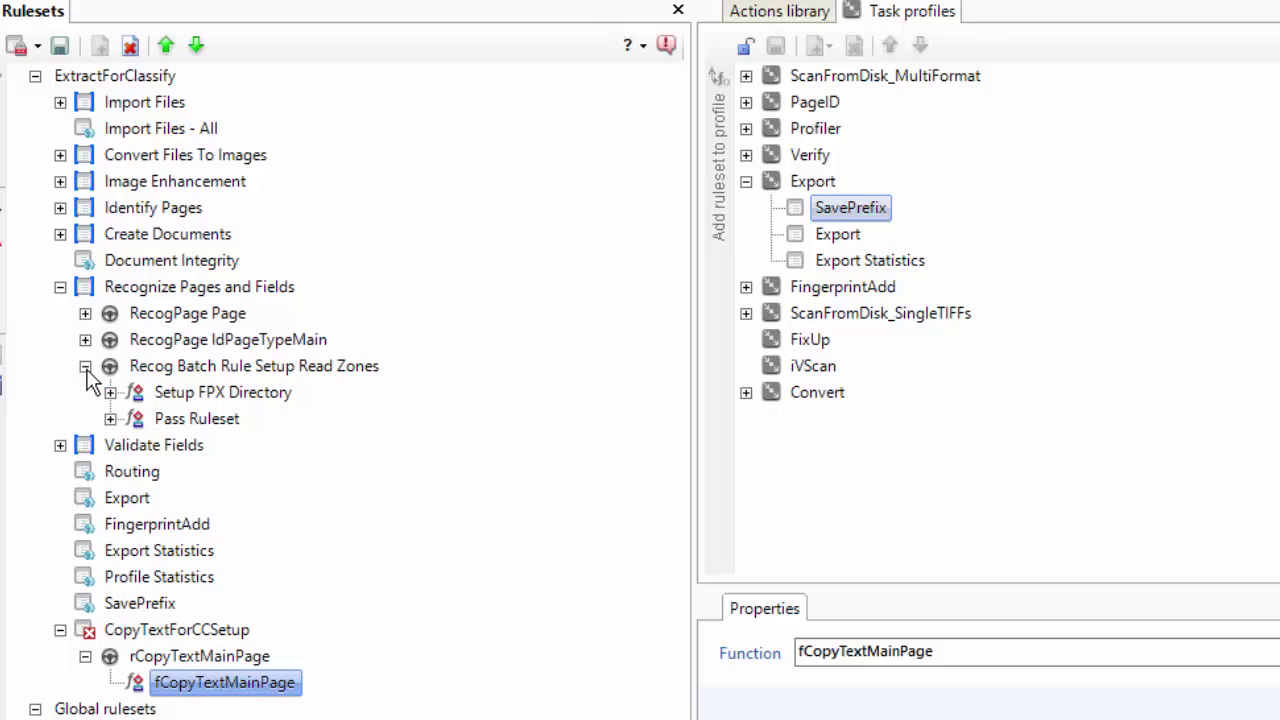
left_click(85, 313)
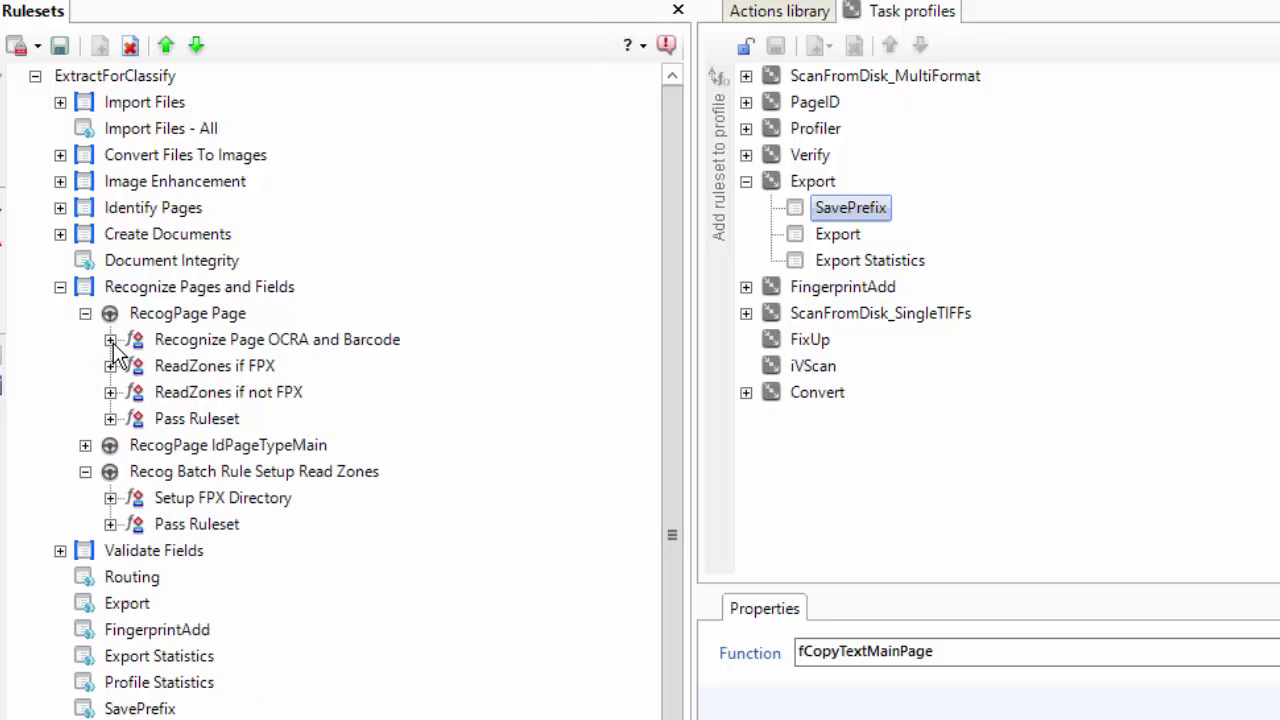
left_click(110, 418)
left_click(110, 418)
left_click(110, 392)
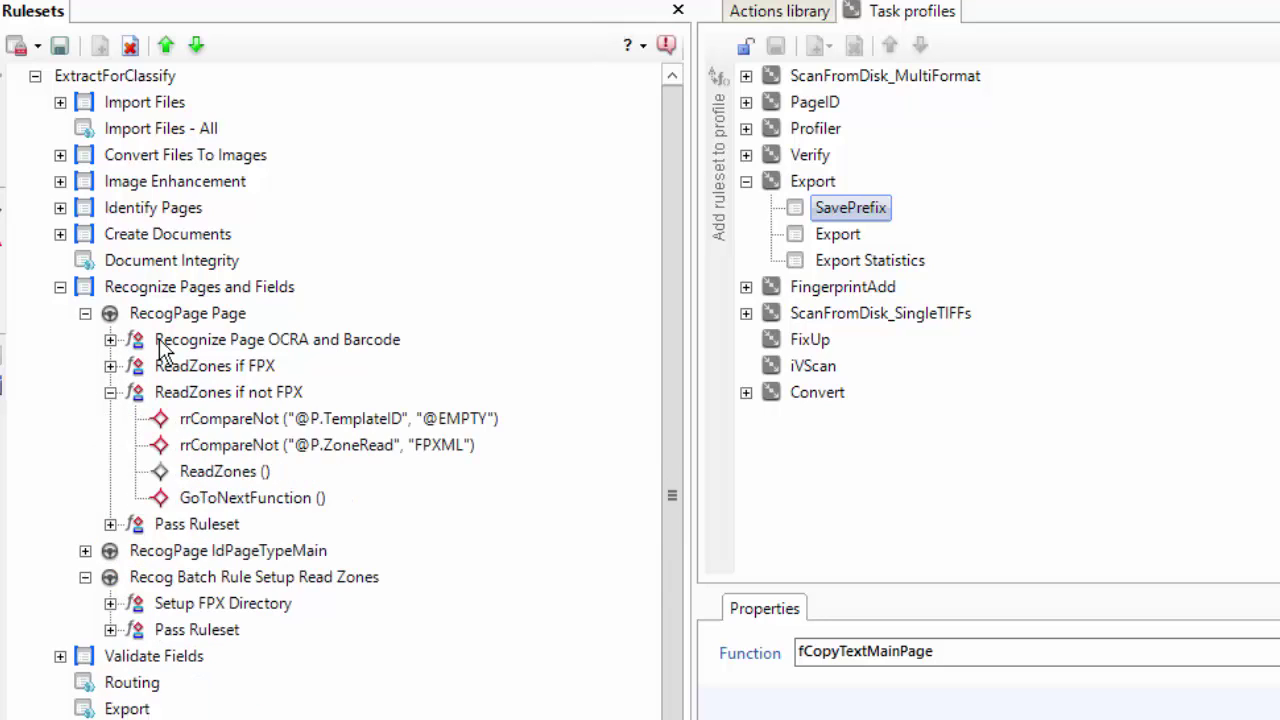
Step: In the ruleset's settings for Other pages, enable Read Page, machine print, and text-file output, then save
left_click(112, 288)
right_click(112, 288)
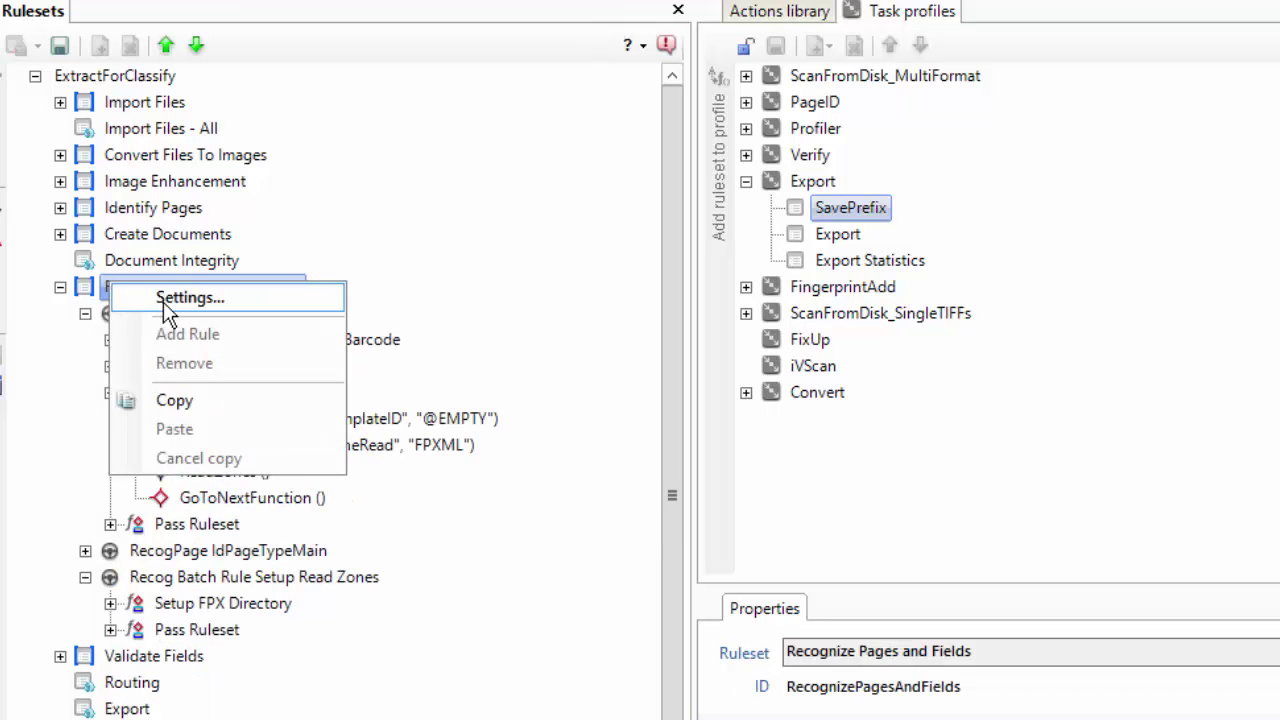
left_click(170, 305)
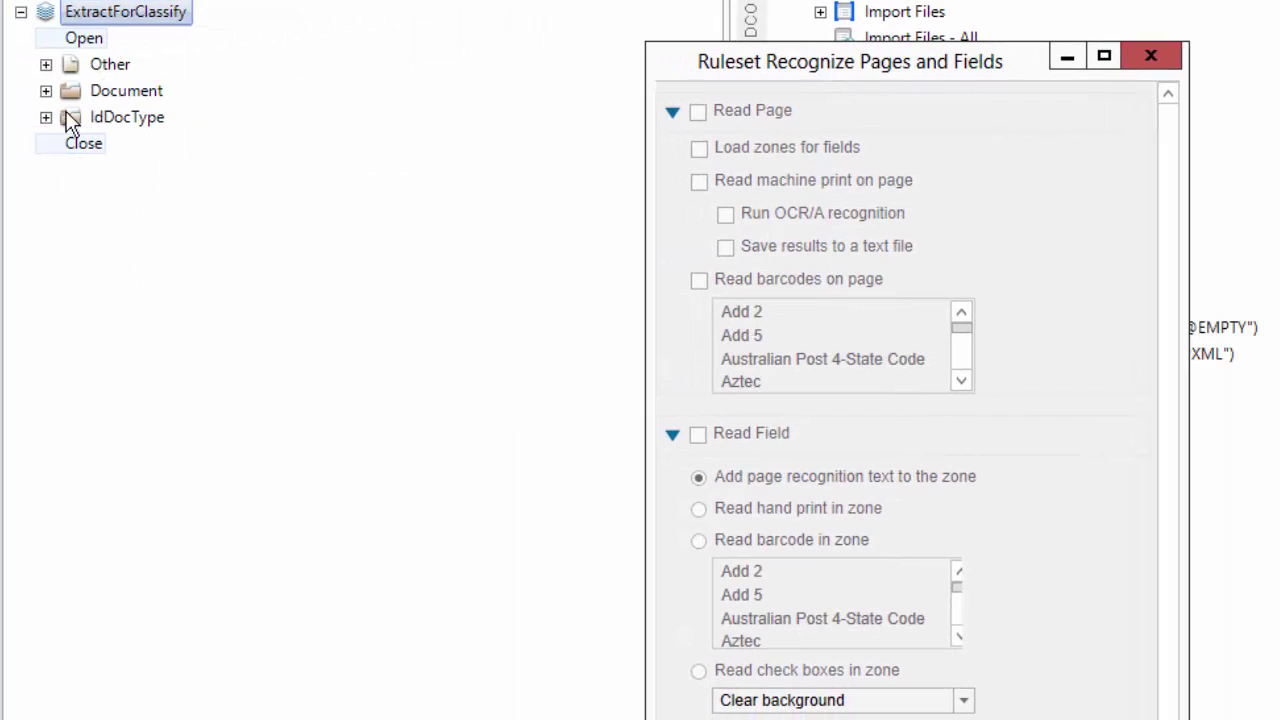
left_click(108, 66)
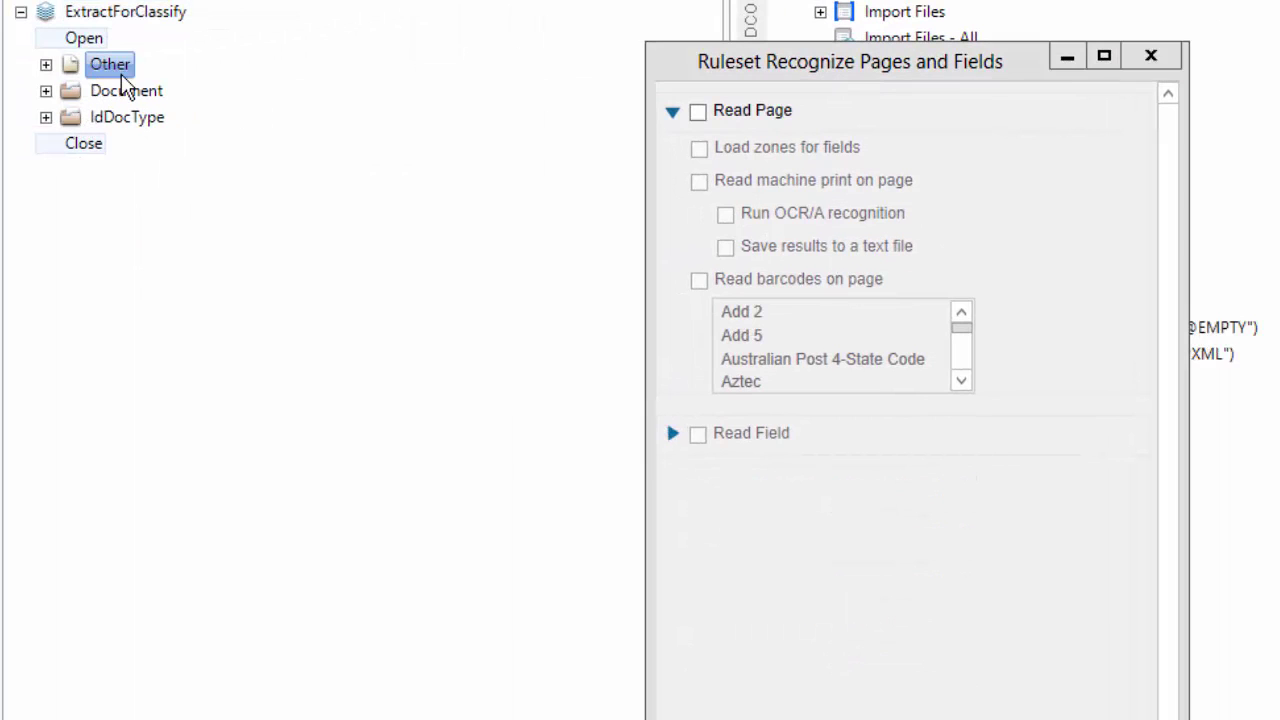
left_click(707, 112)
left_click(720, 121)
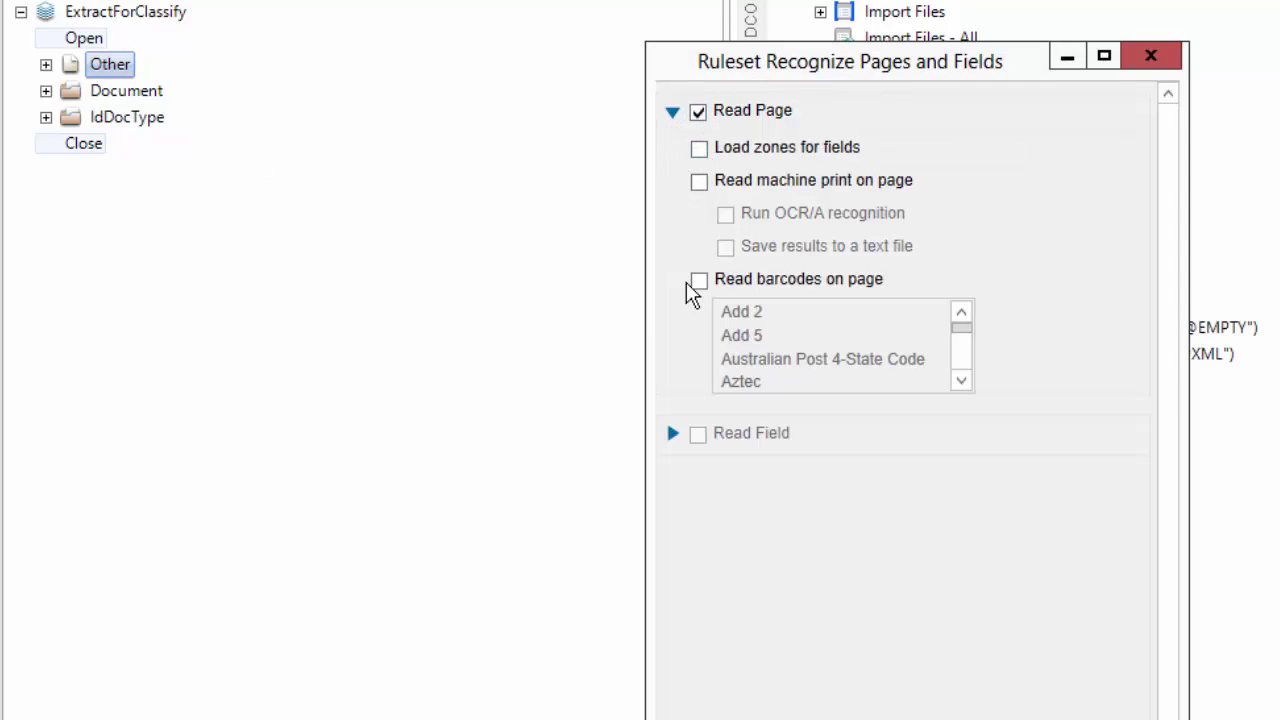
left_click(701, 185)
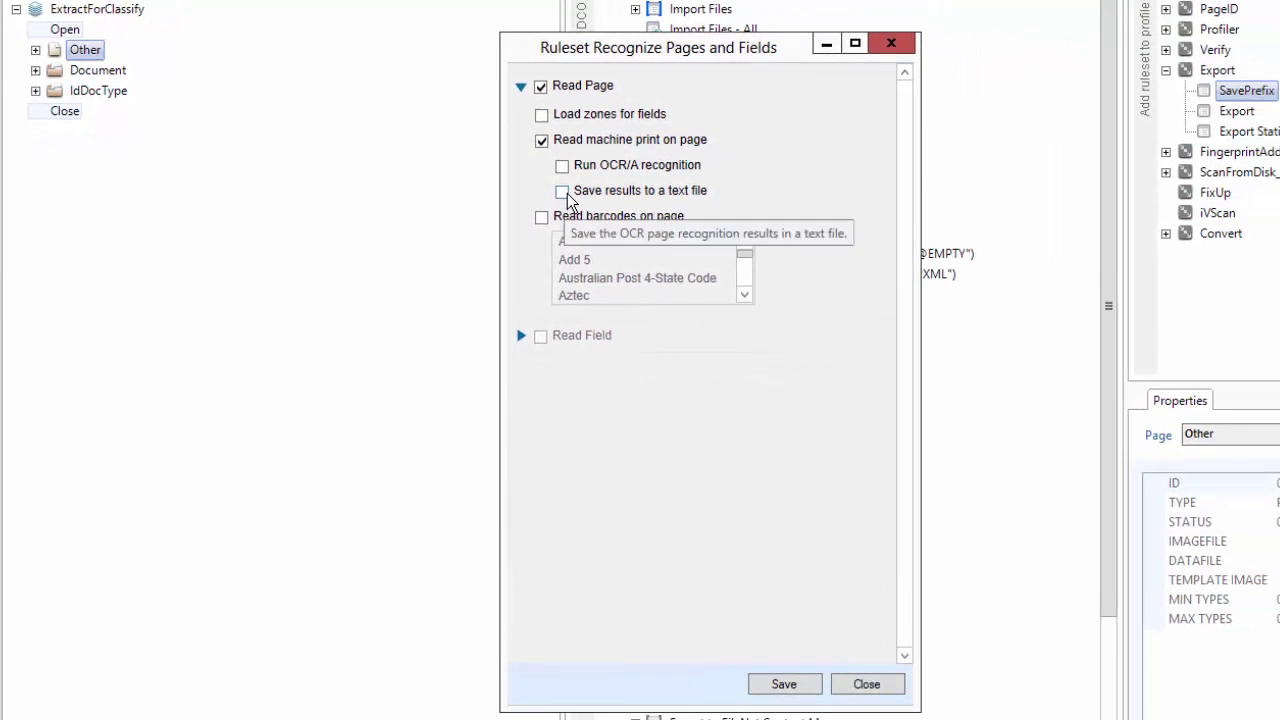
left_click(563, 192)
left_click(781, 684)
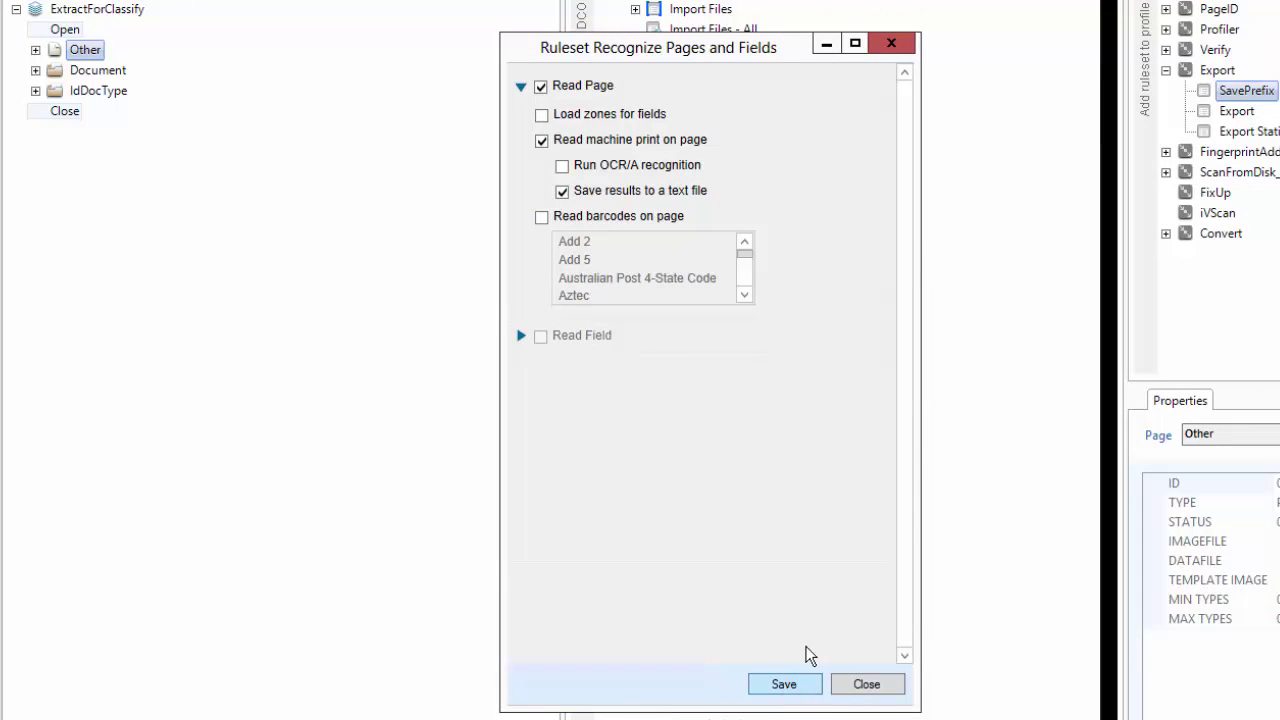
left_click(892, 684)
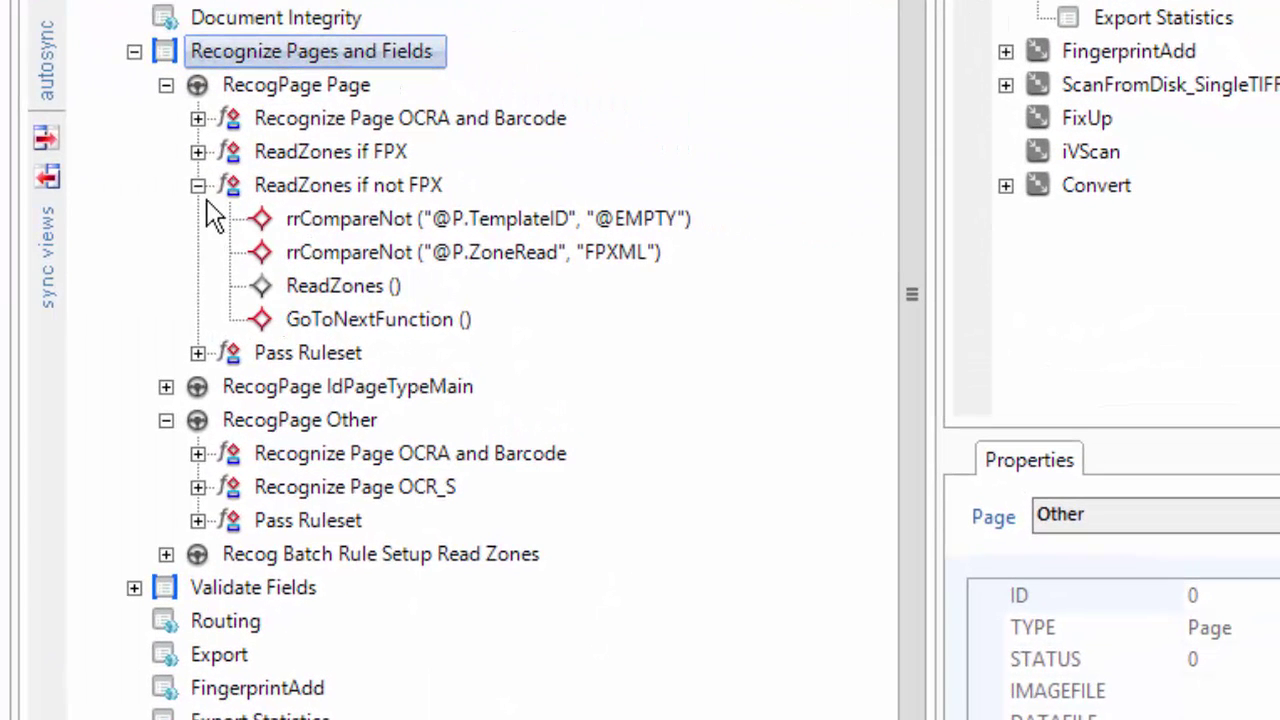
Step: Copy the Recognize Page OCR_S function and paste it into rCopyTextMainPage
left_click(198, 185)
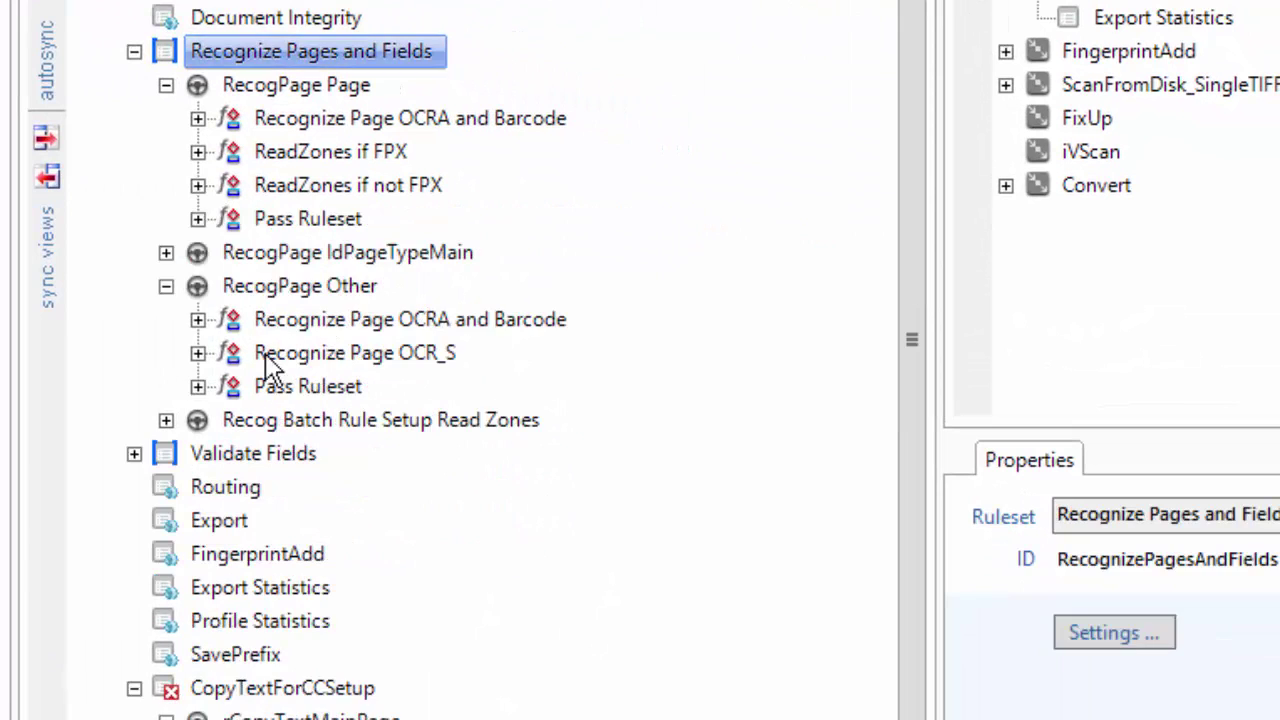
left_click(166, 286)
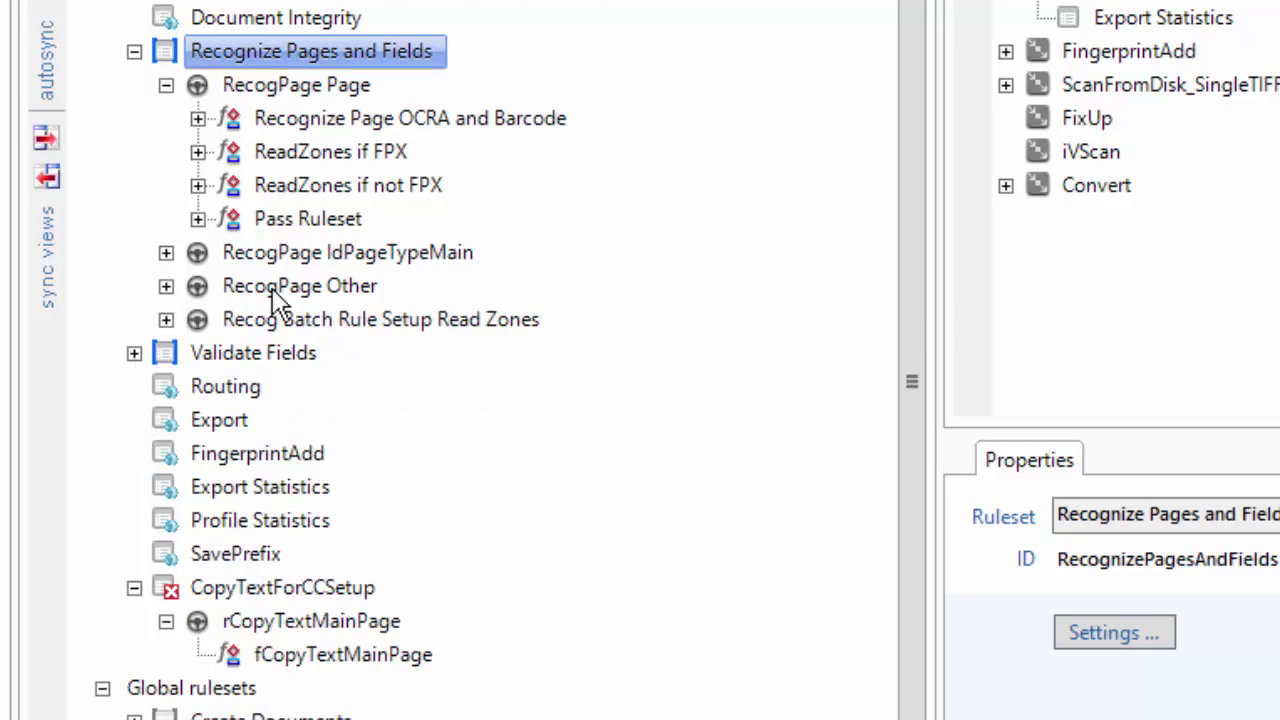
left_click(166, 286)
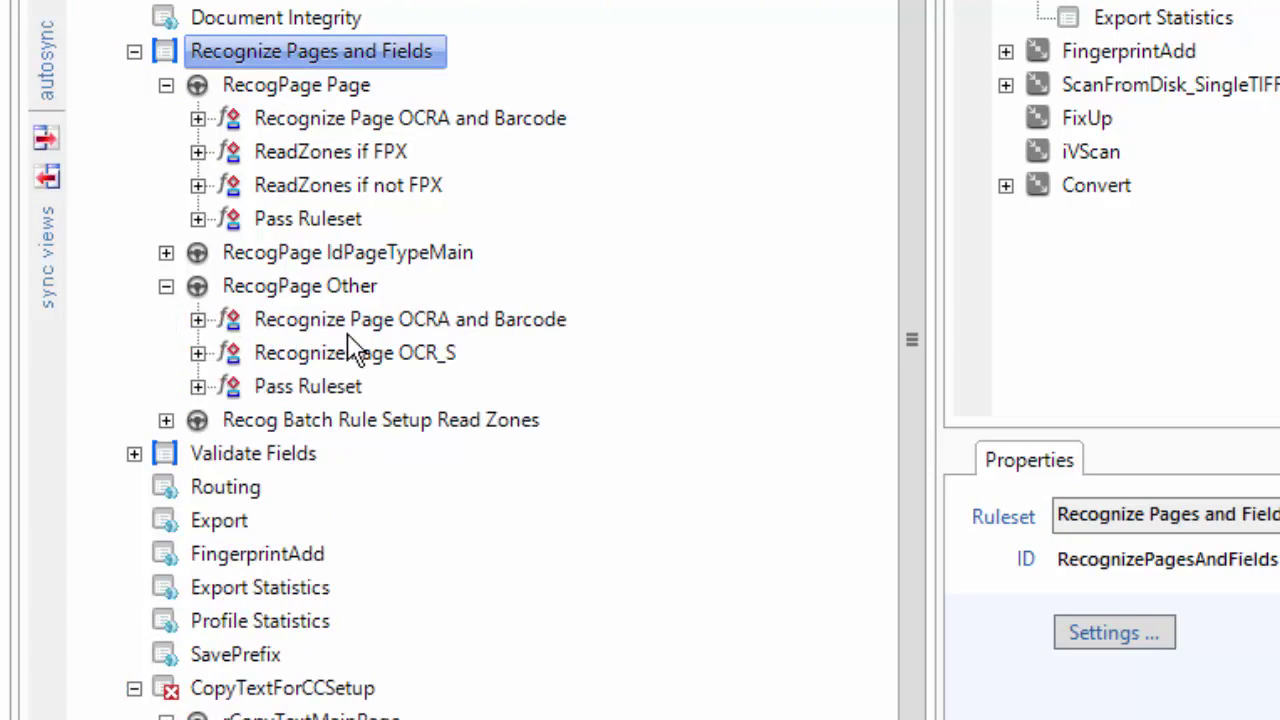
left_click(198, 353)
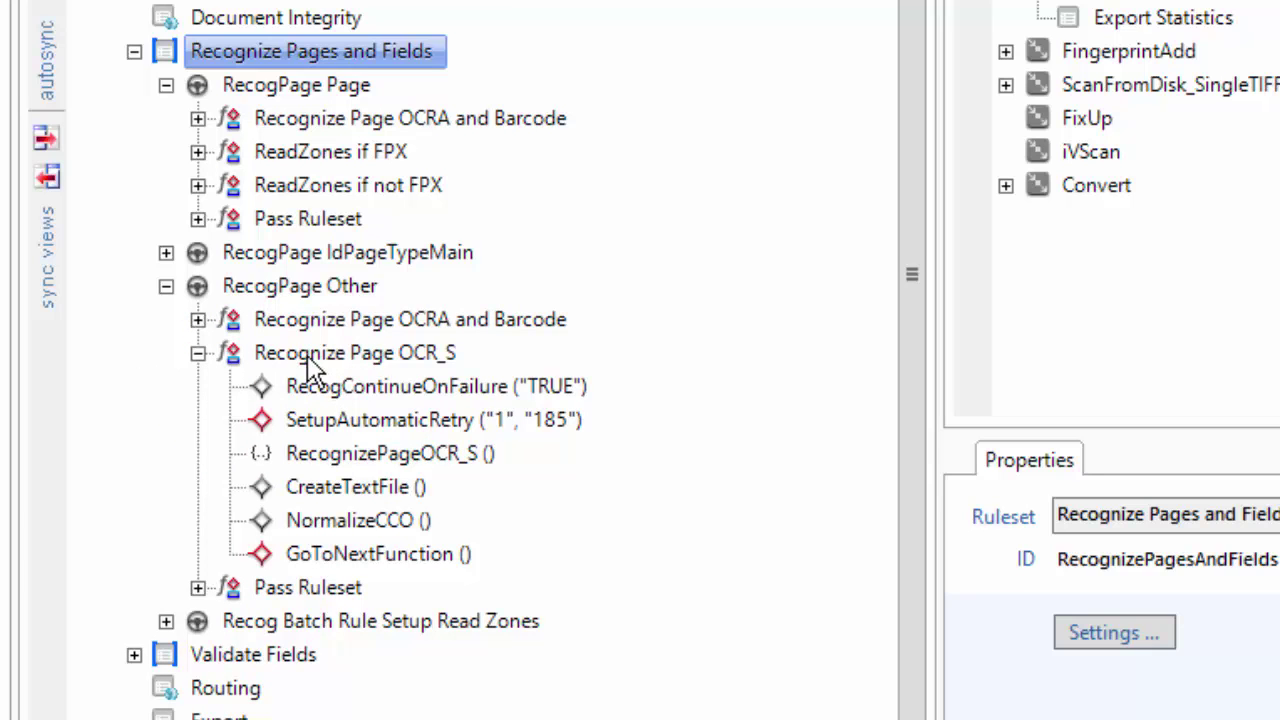
right_click(272, 362)
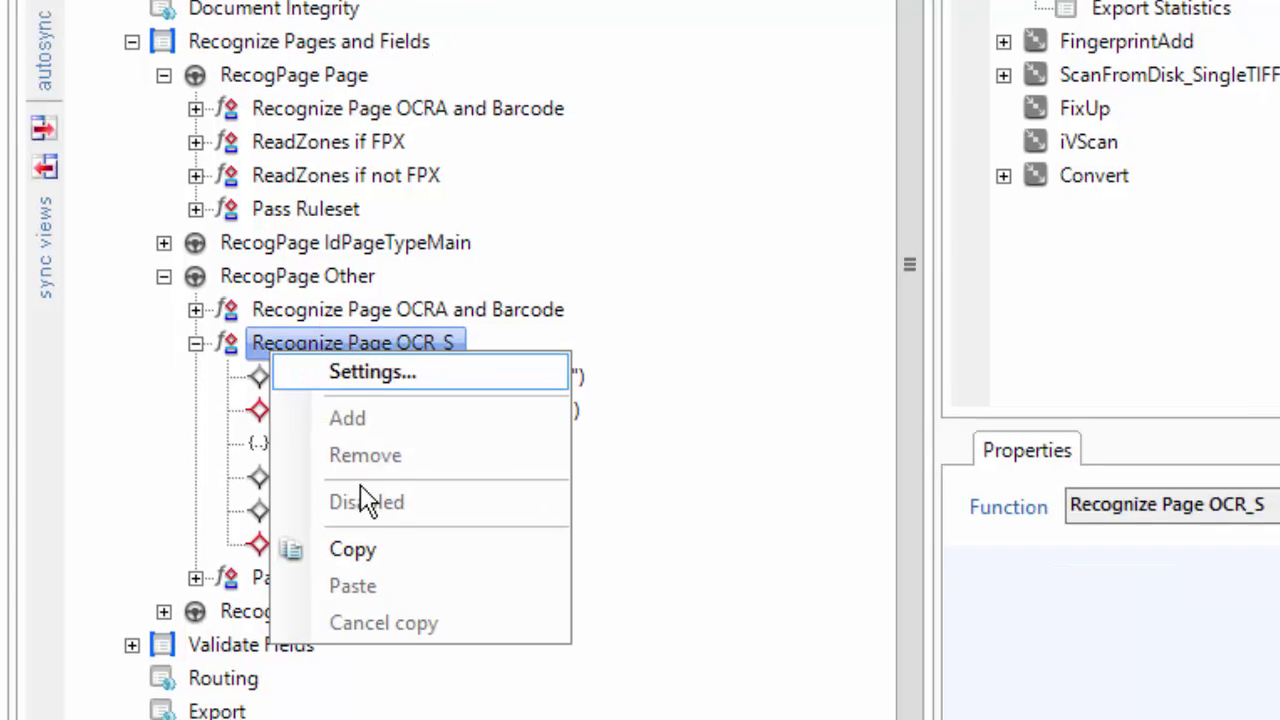
left_click(355, 558)
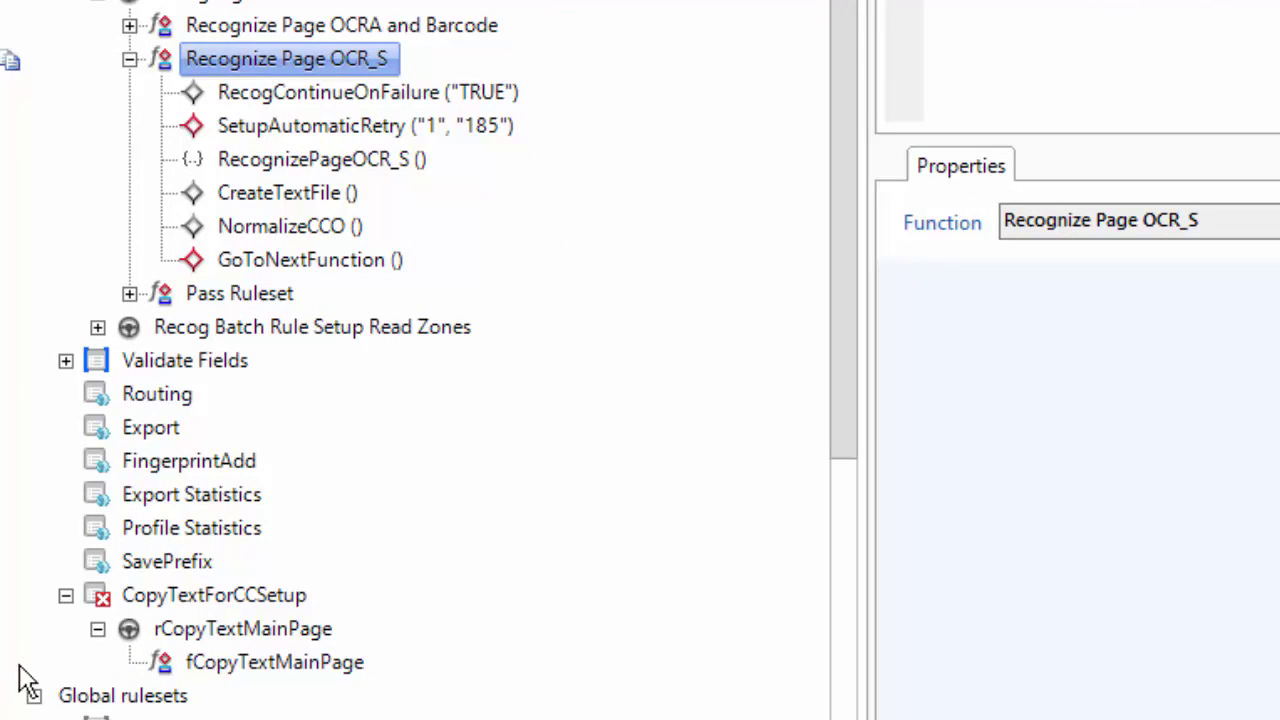
right_click(180, 525)
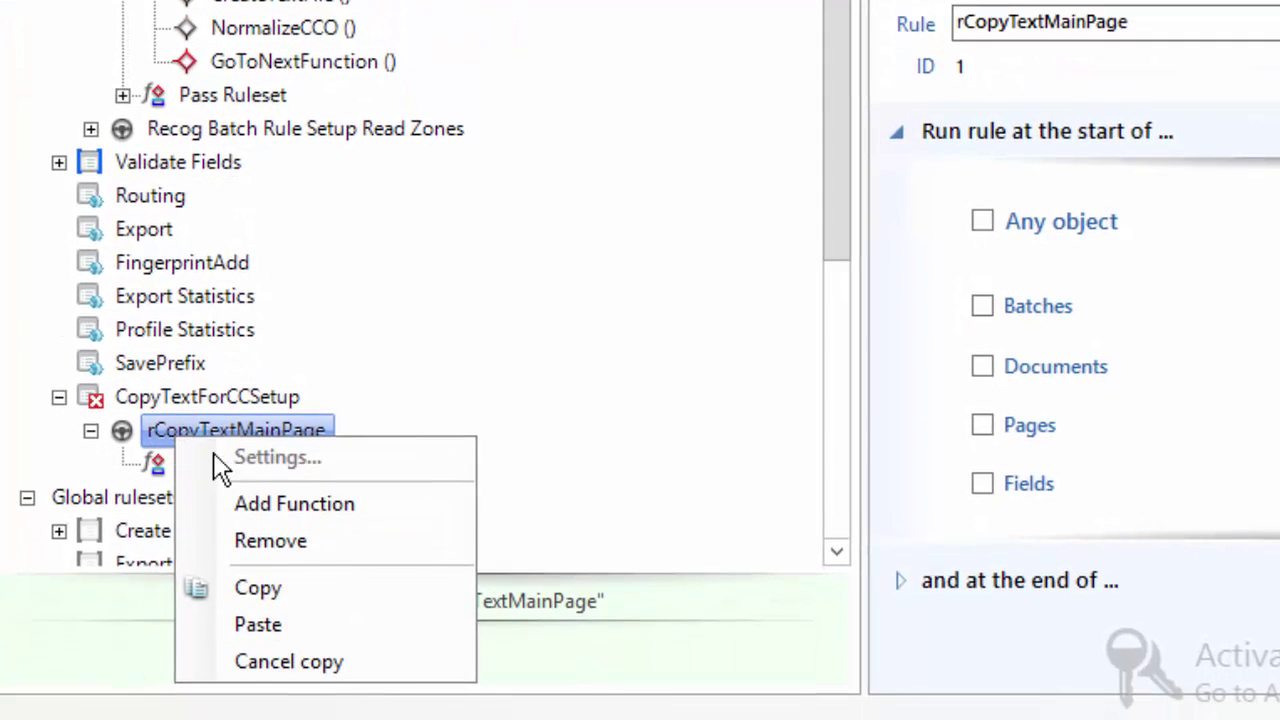
left_click(286, 714)
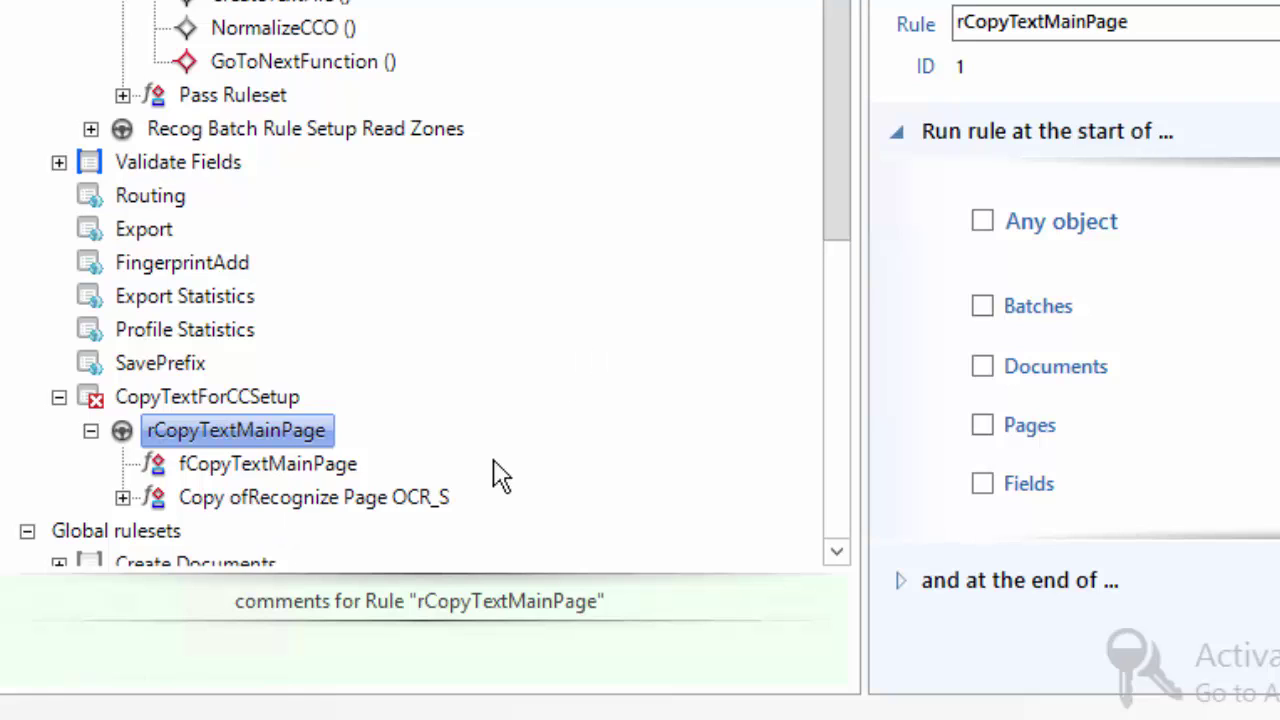
Step: Move the pasted function above fCopyTextMainPage and rename it rCC_Recognize Page OCR_S
left_click(340, 497)
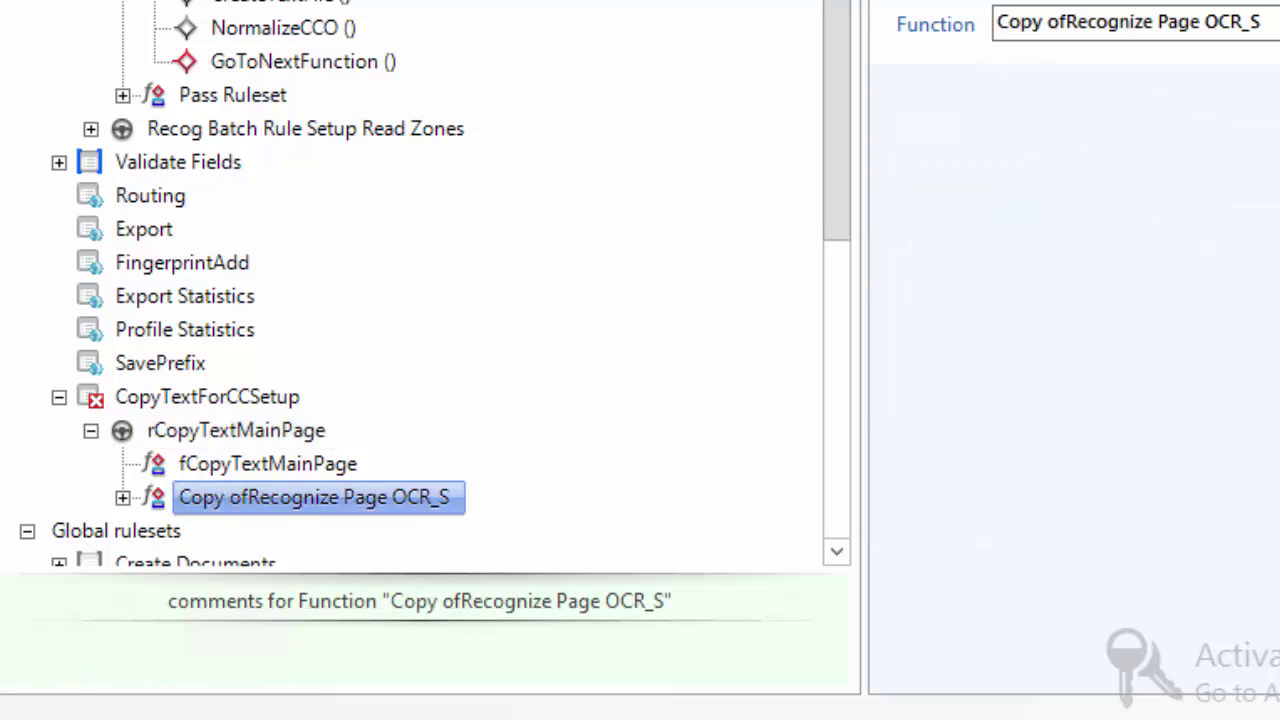
key("ctrl+Up")
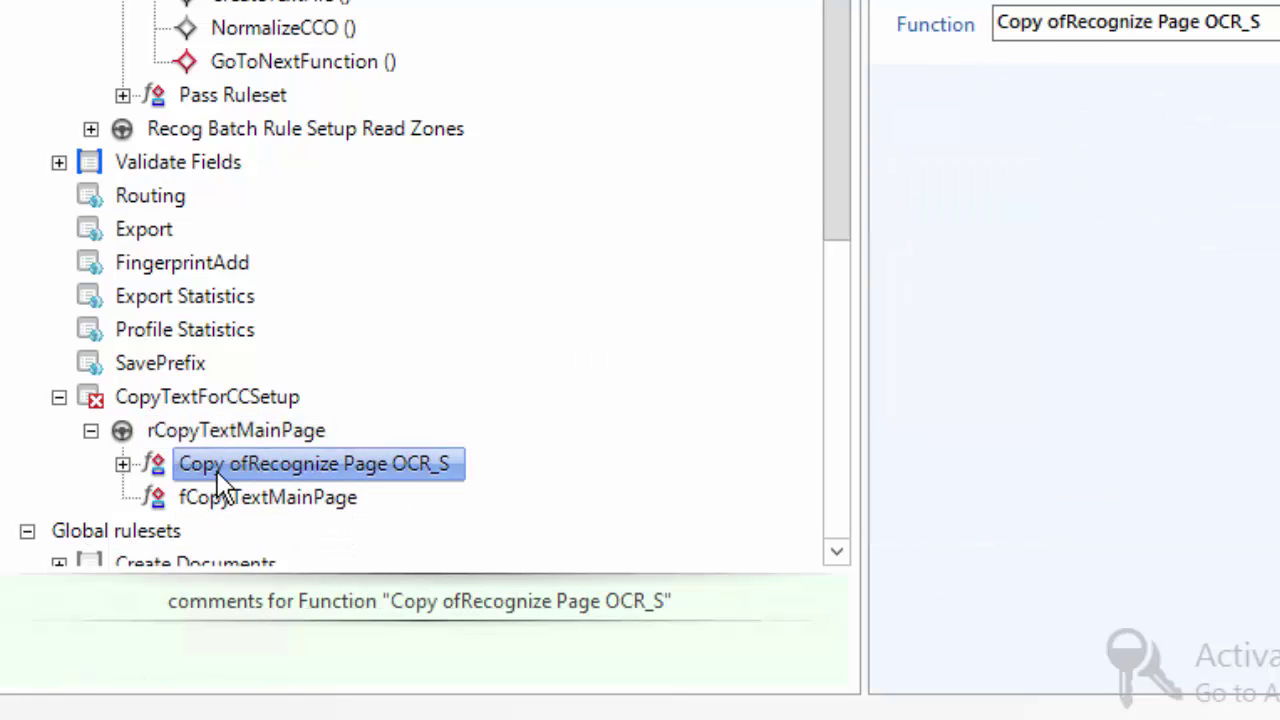
left_click(240, 465)
left_click(247, 463)
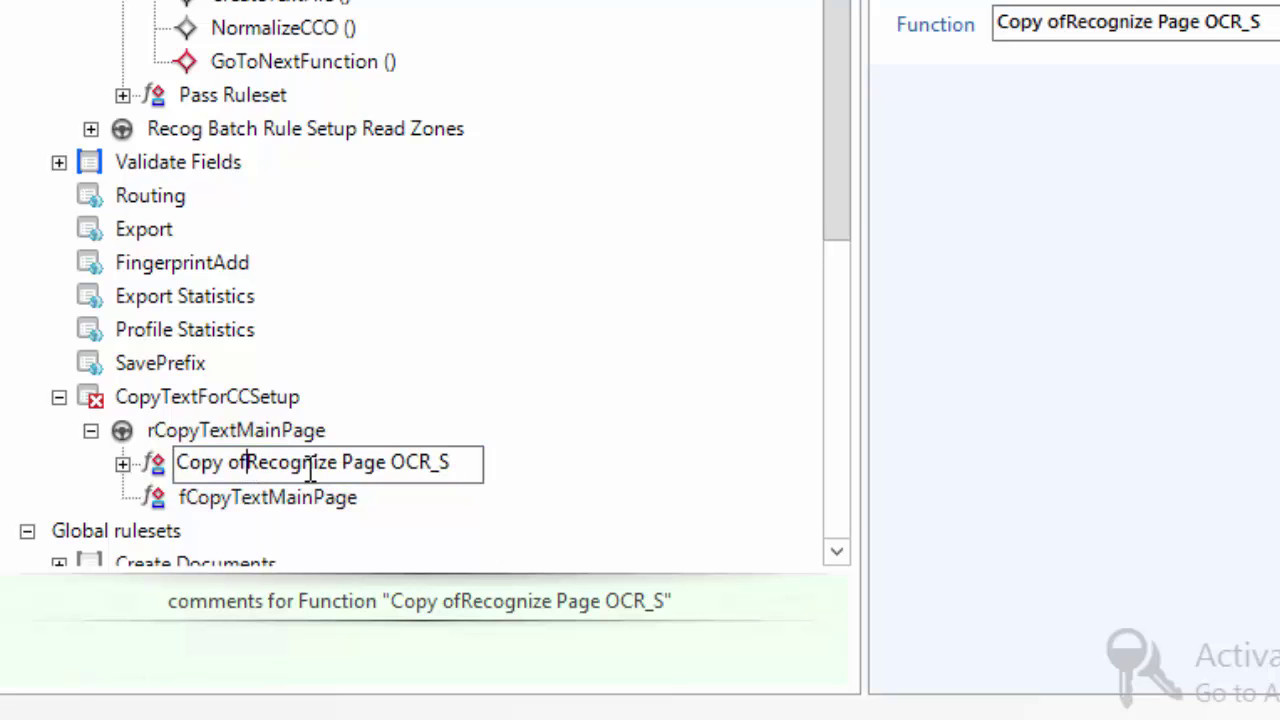
key("BackSpace")
key("BackSpace")
key("BackSpace")
key("BackSpace")
key("BackSpace")
key("BackSpace")
key("BackSpace")
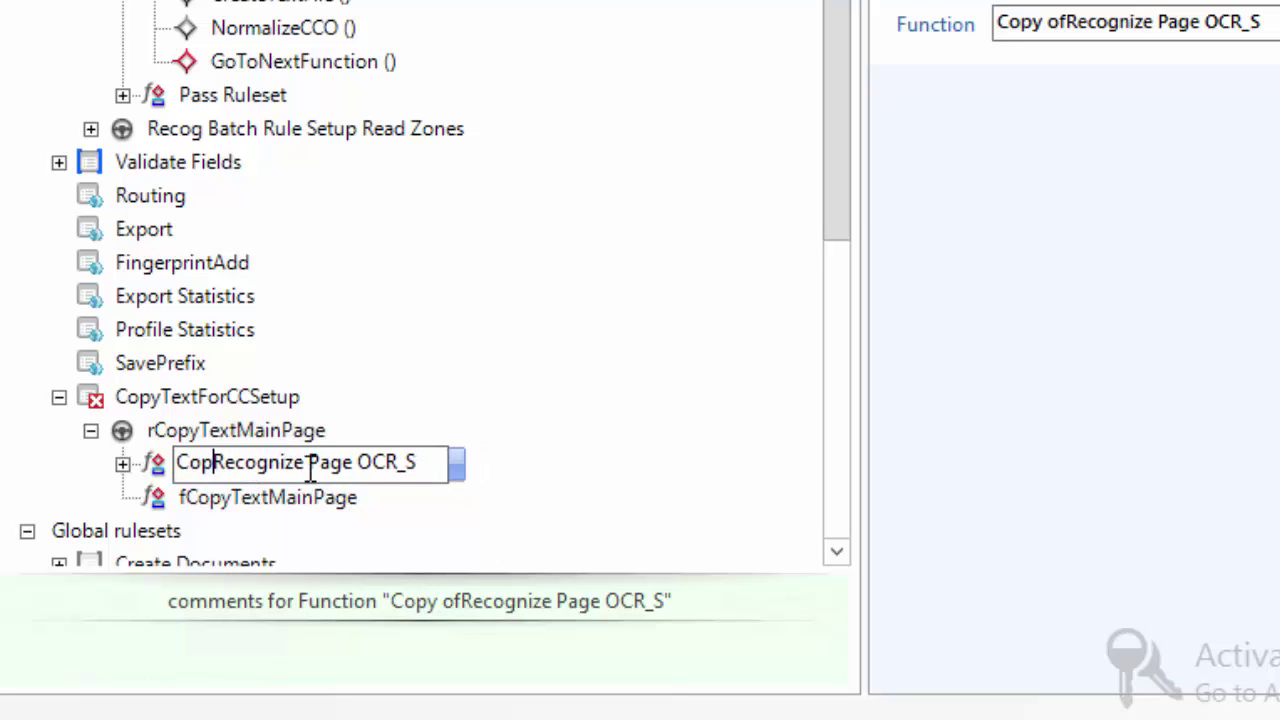
type("rCC_")
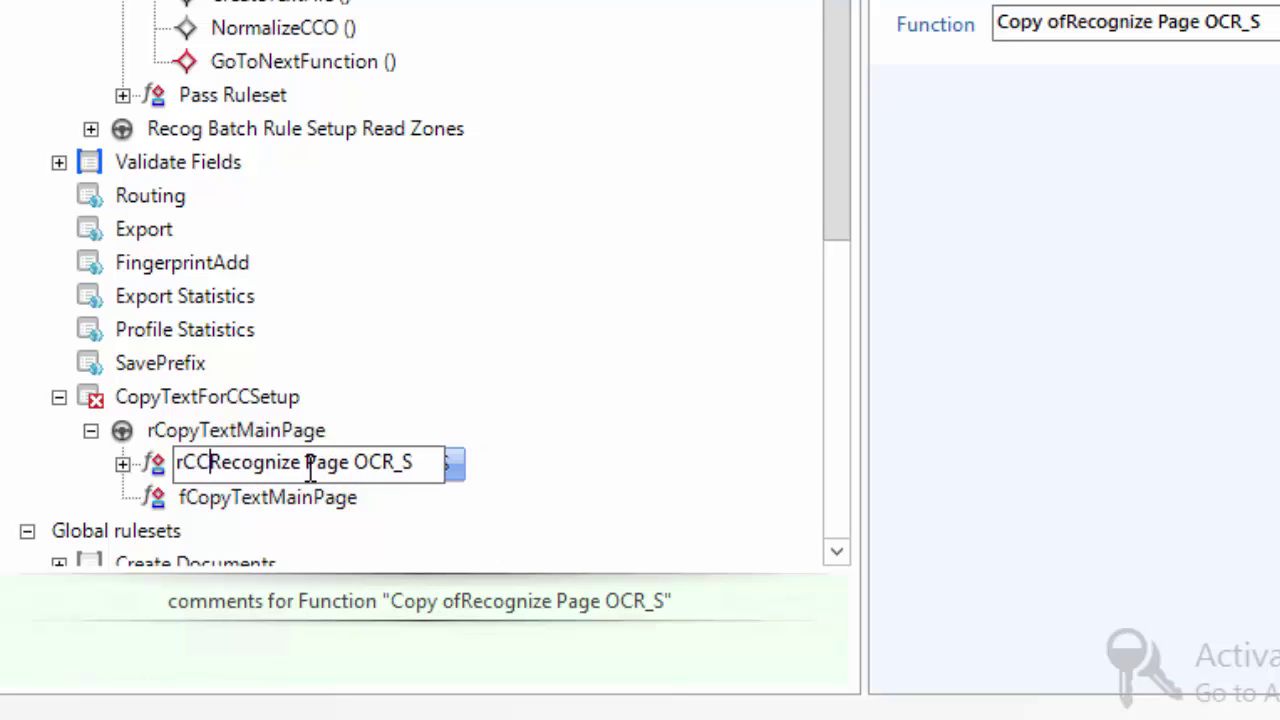
key("Return")
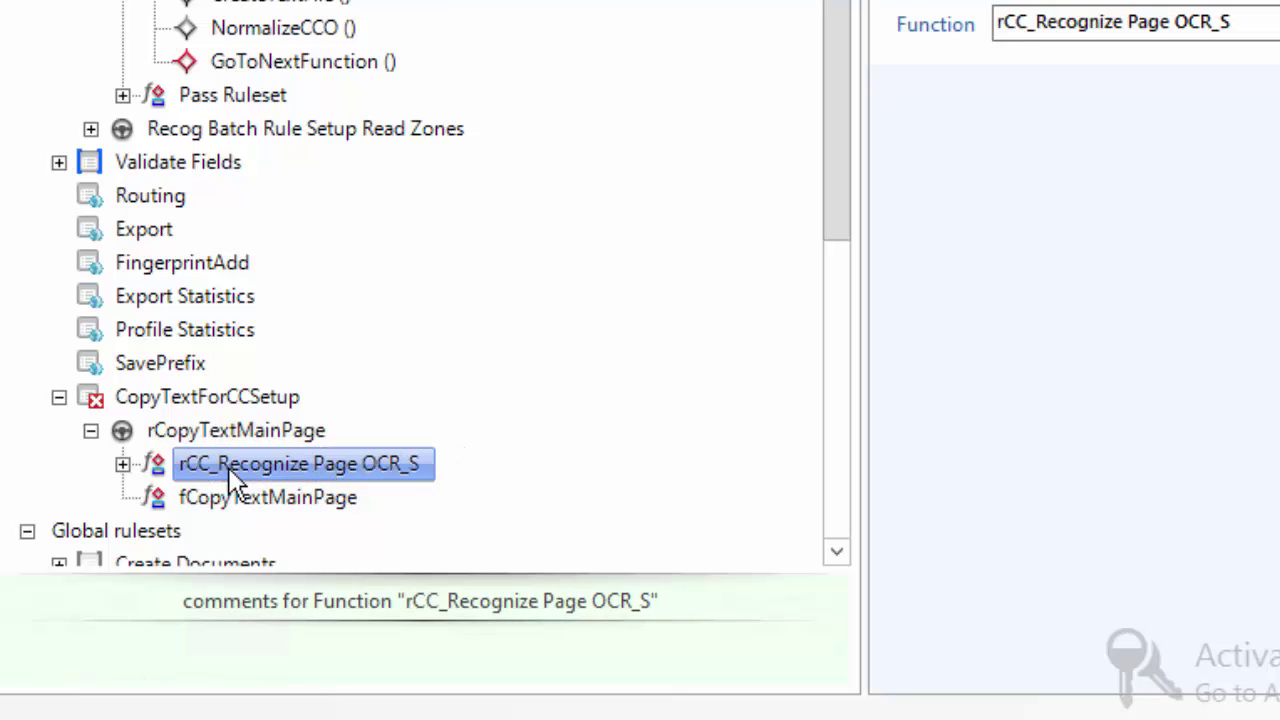
left_click(122, 464)
scroll(394, 410, "down", 3)
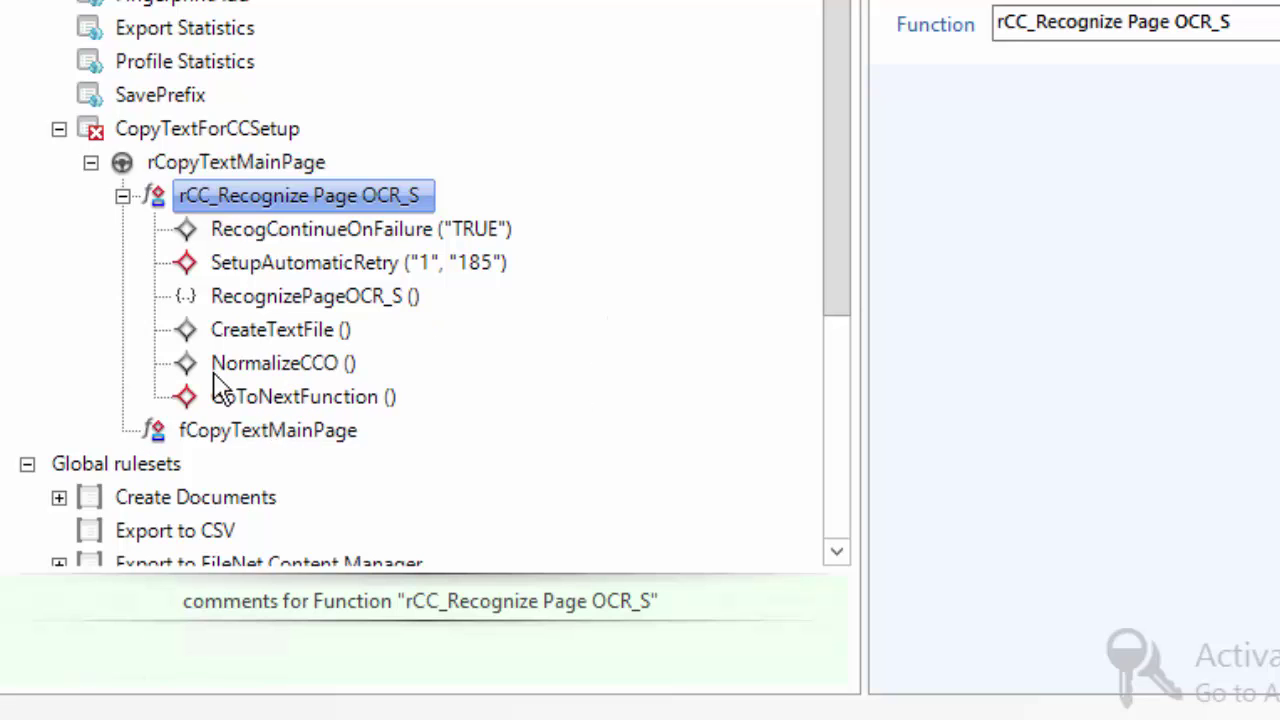
left_click(220, 435)
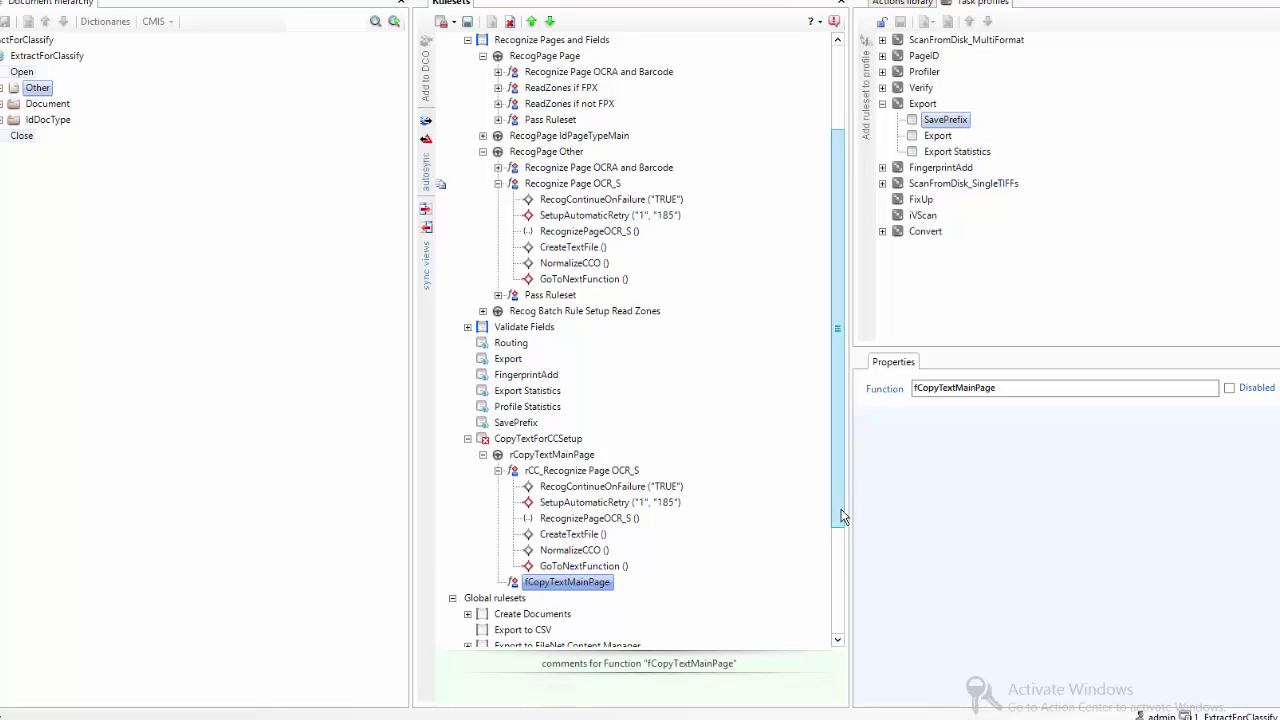
left_click_drag(843, 511, 842, 565)
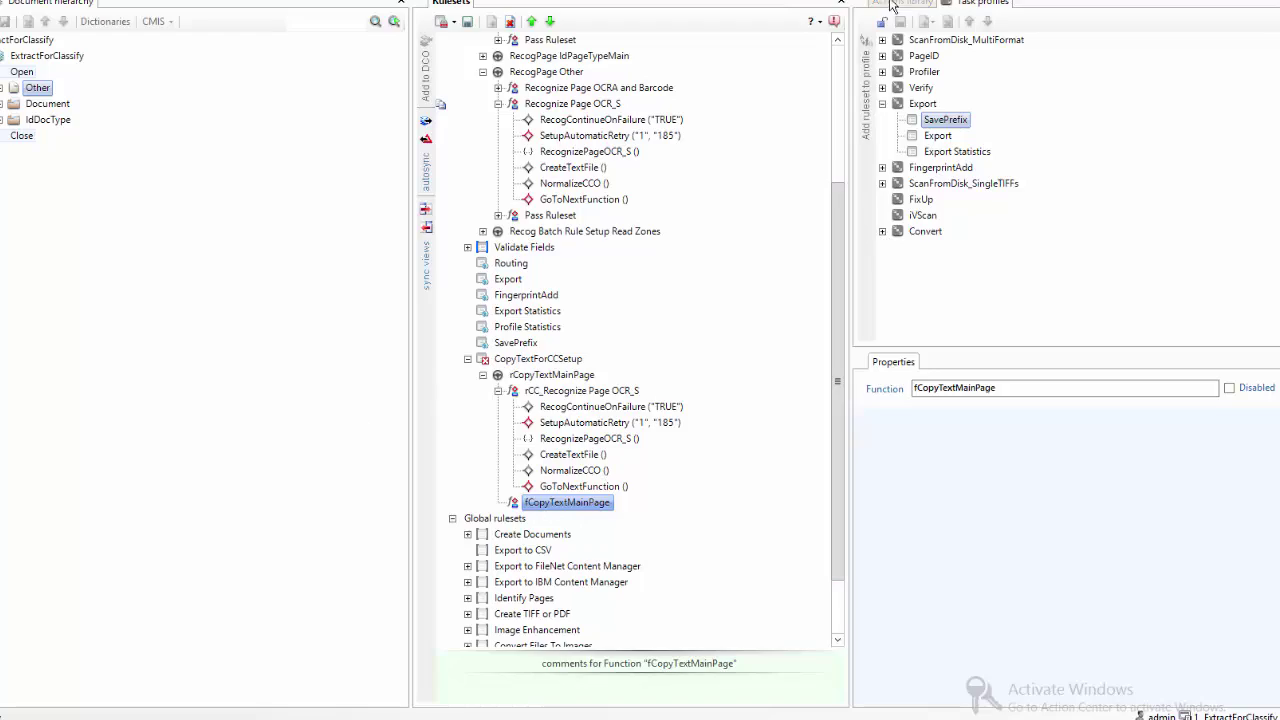
Step: Add an rrCompare action to fCopyTextMainPage with string object1 set to @P.TYPE
left_click(901, 3)
scroll(940, 60, "down", 2)
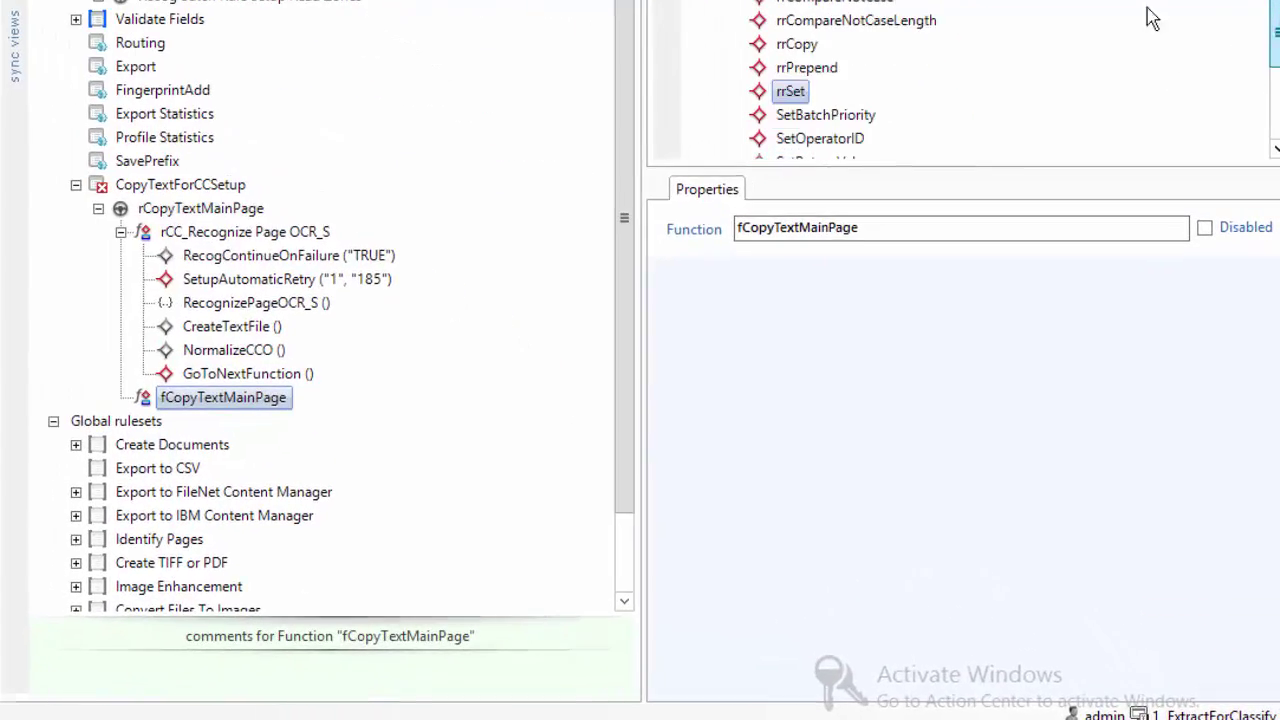
left_click(835, 40)
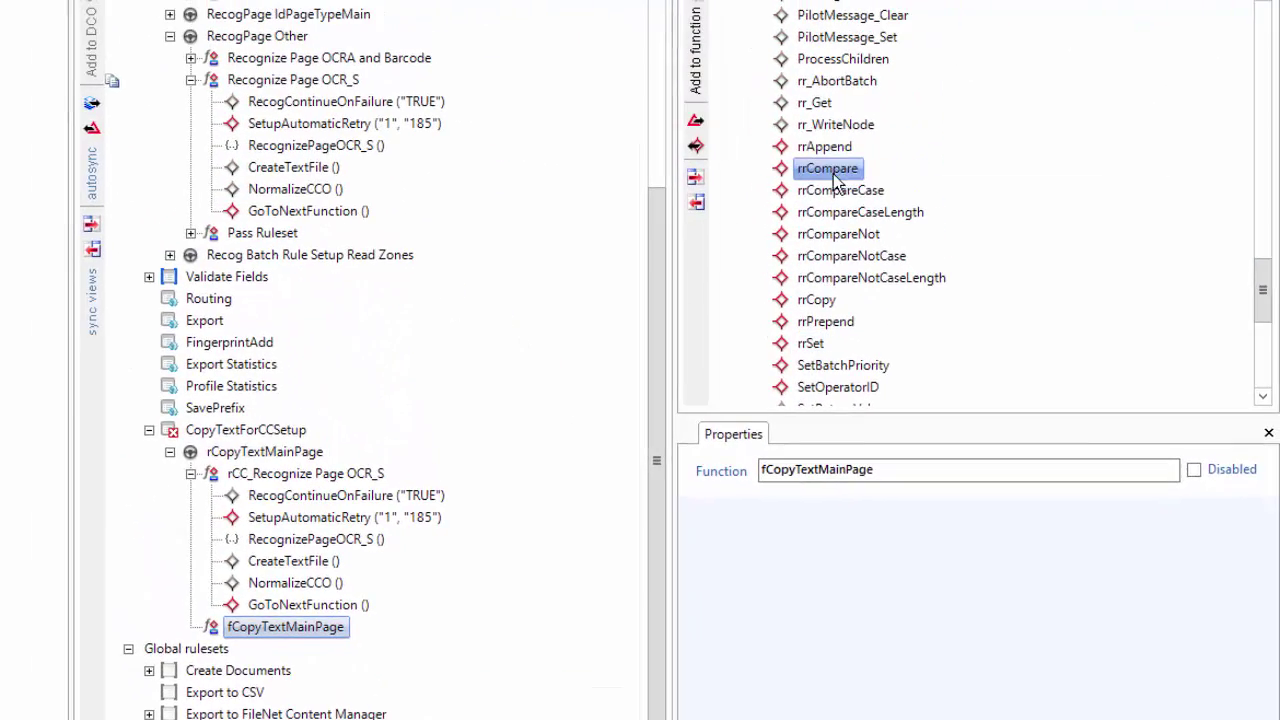
left_click(686, 80)
left_click(318, 650)
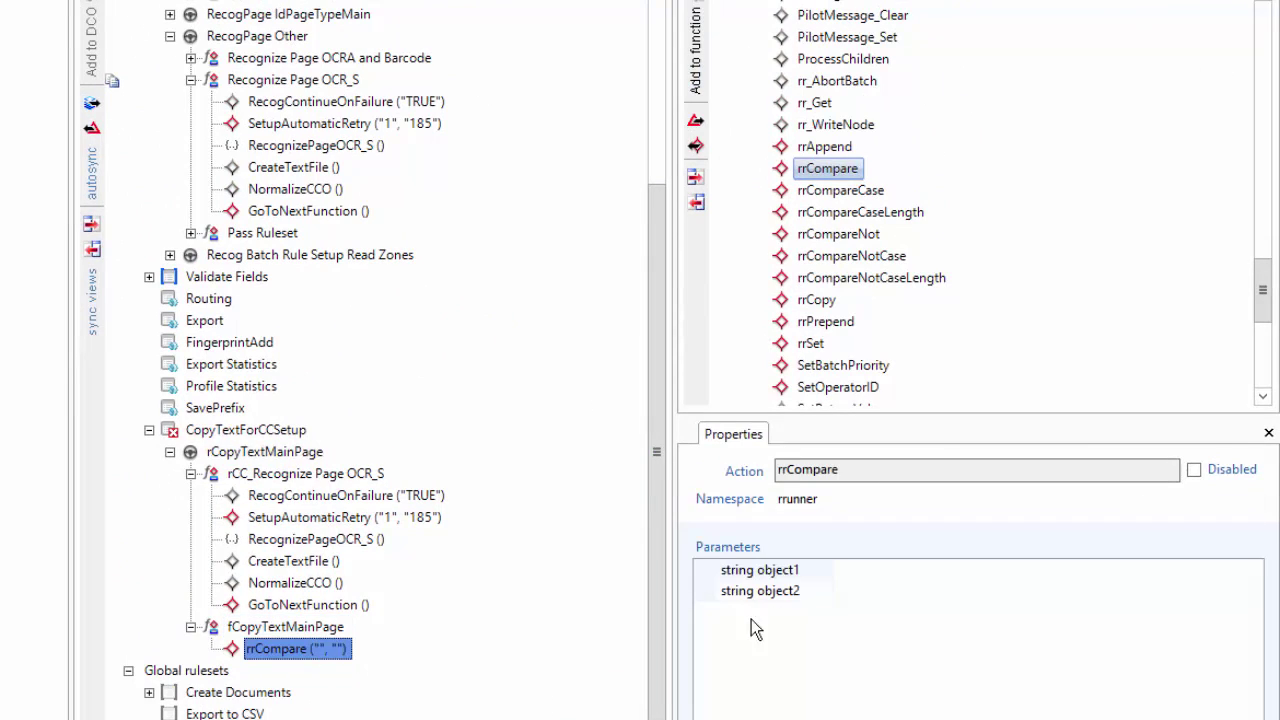
left_click(838, 565)
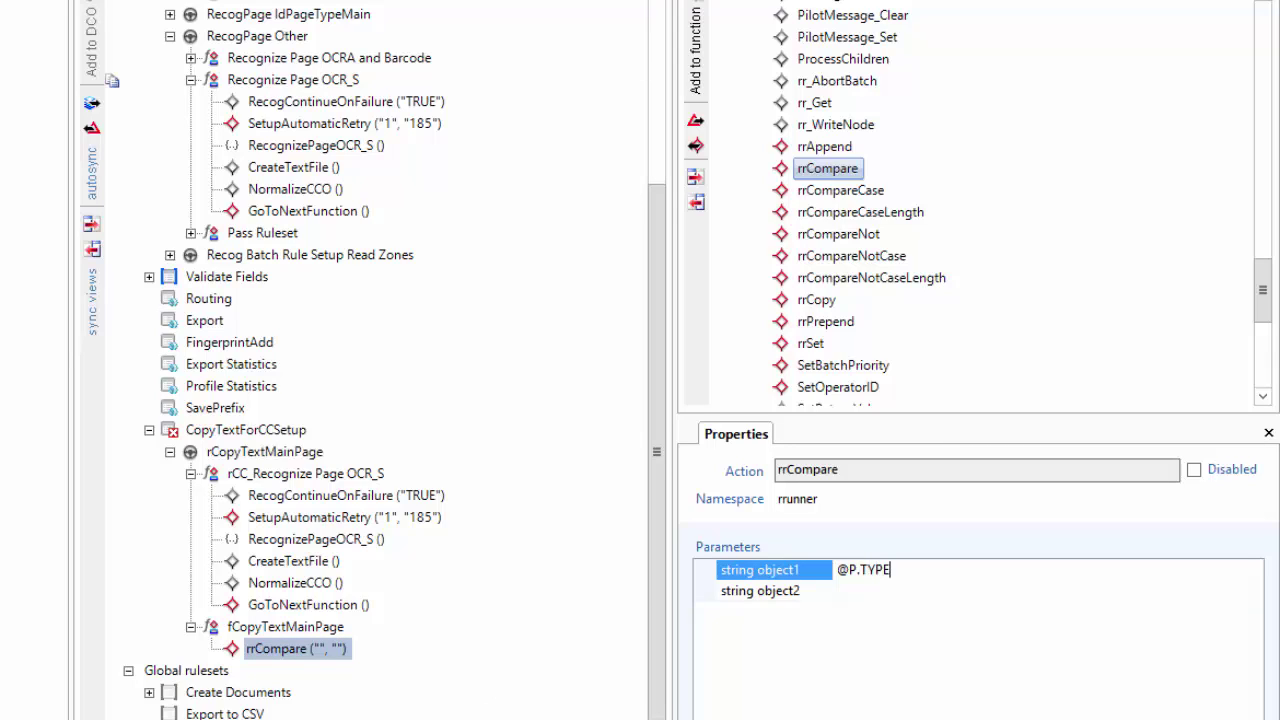
key("Return")
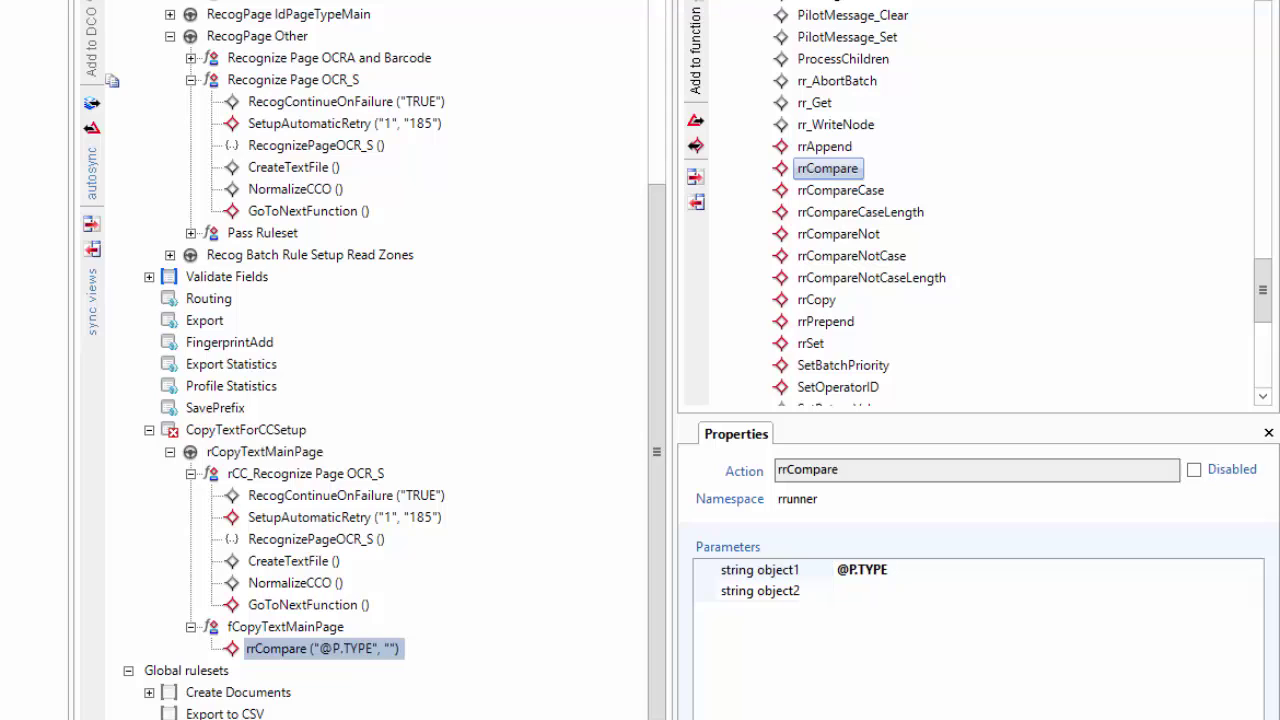
key("alt+Tab")
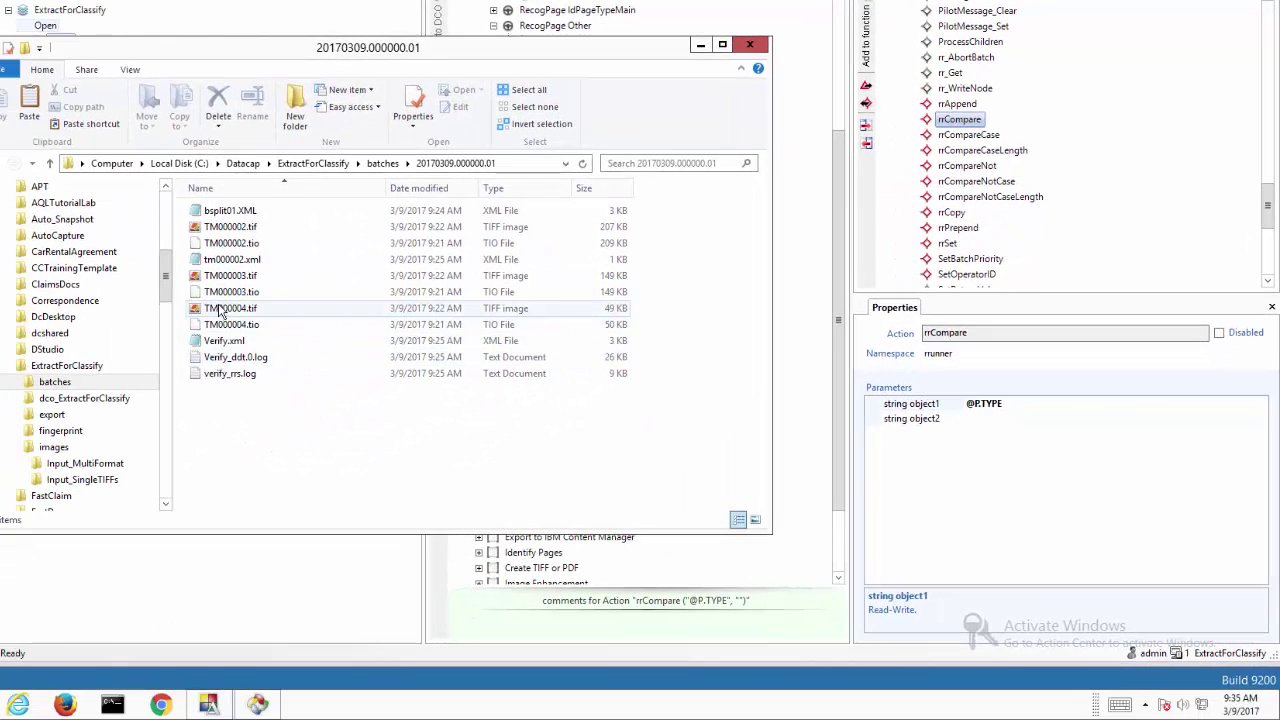
Step: Open Verify.xml from batch folder 20170309.000000.01 in Notepad++
right_click(229, 345)
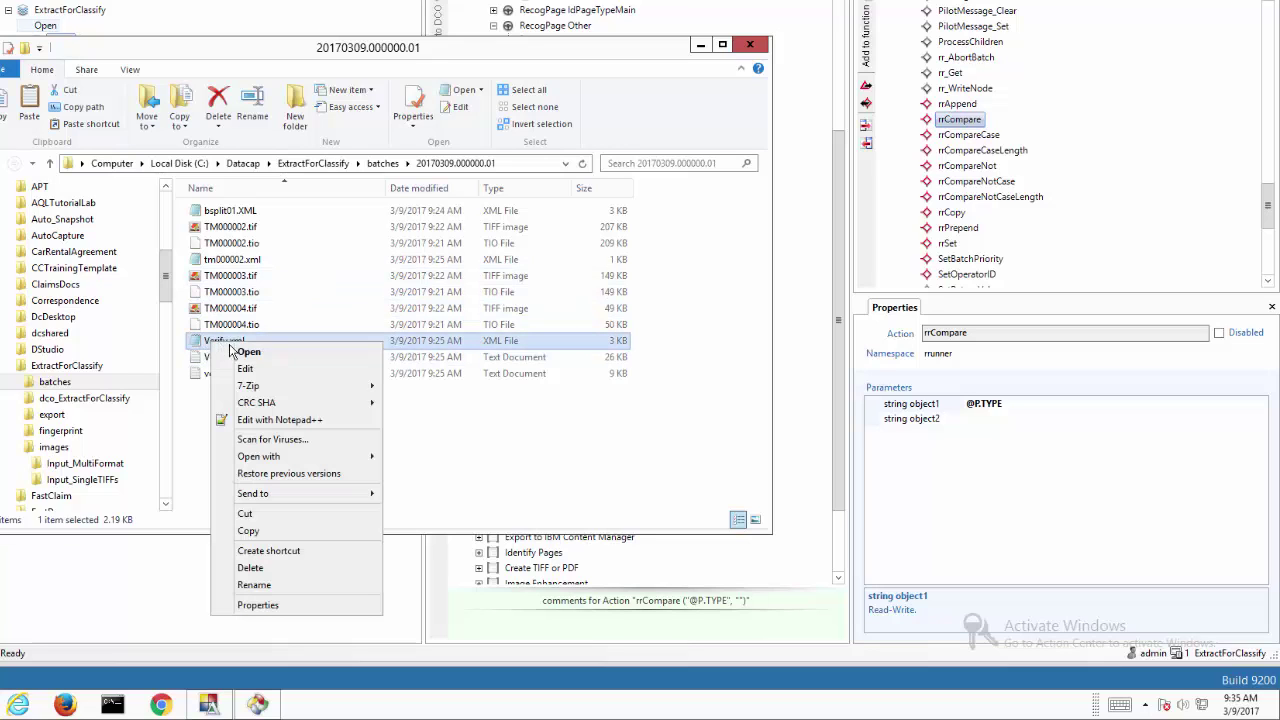
left_click(284, 420)
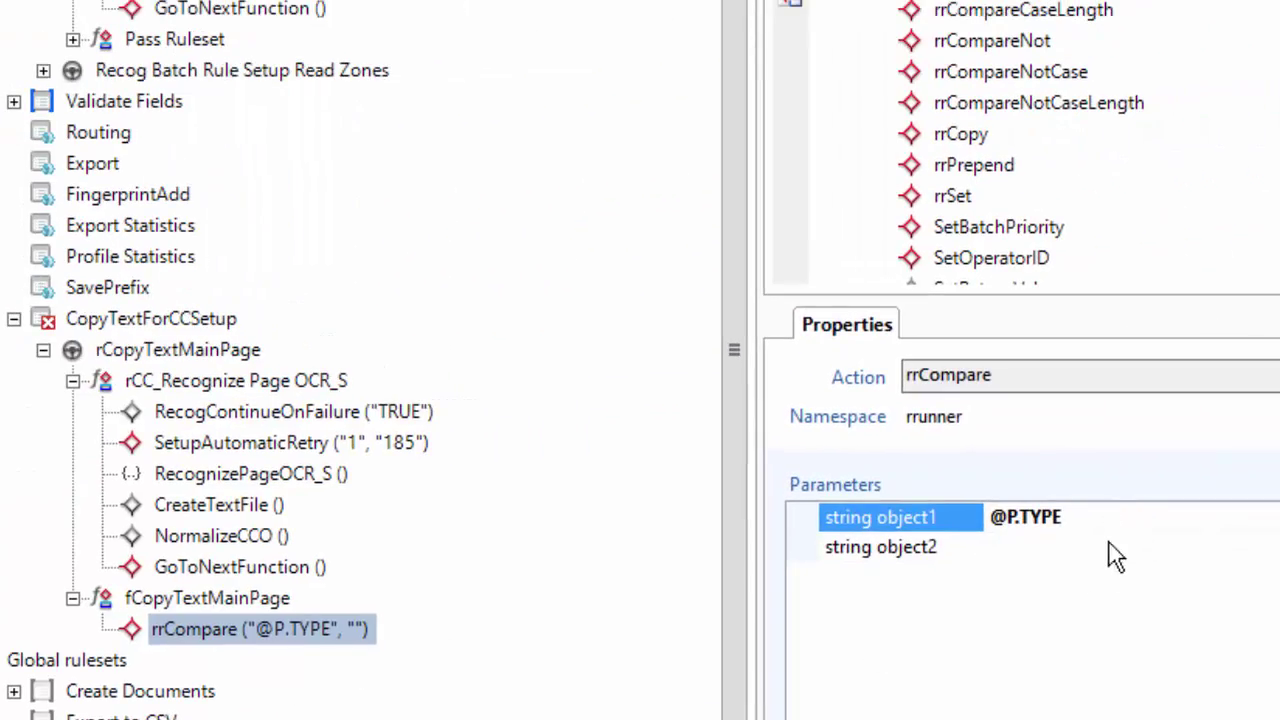
Step: Set rrCompare's object2 to IdPageTypeMain and add an empty rrSet action to fCopyTextMainPage
left_click(1110, 550)
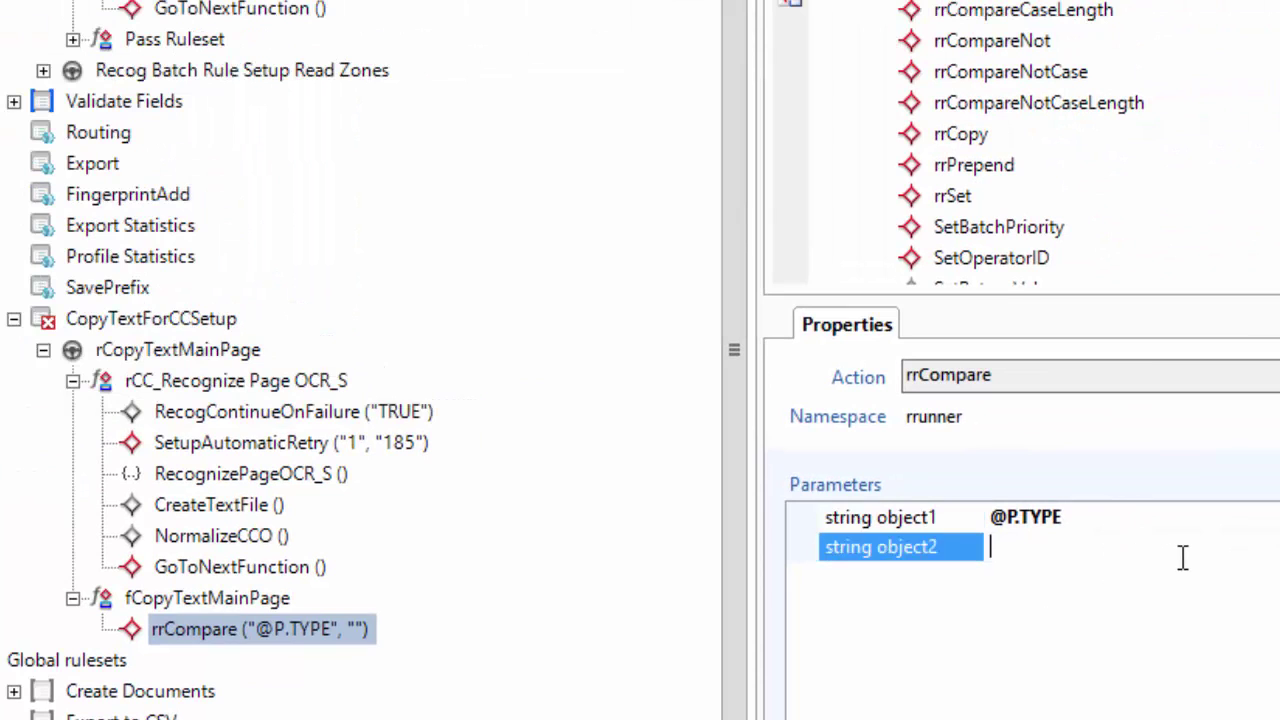
type("Id")
key("Return")
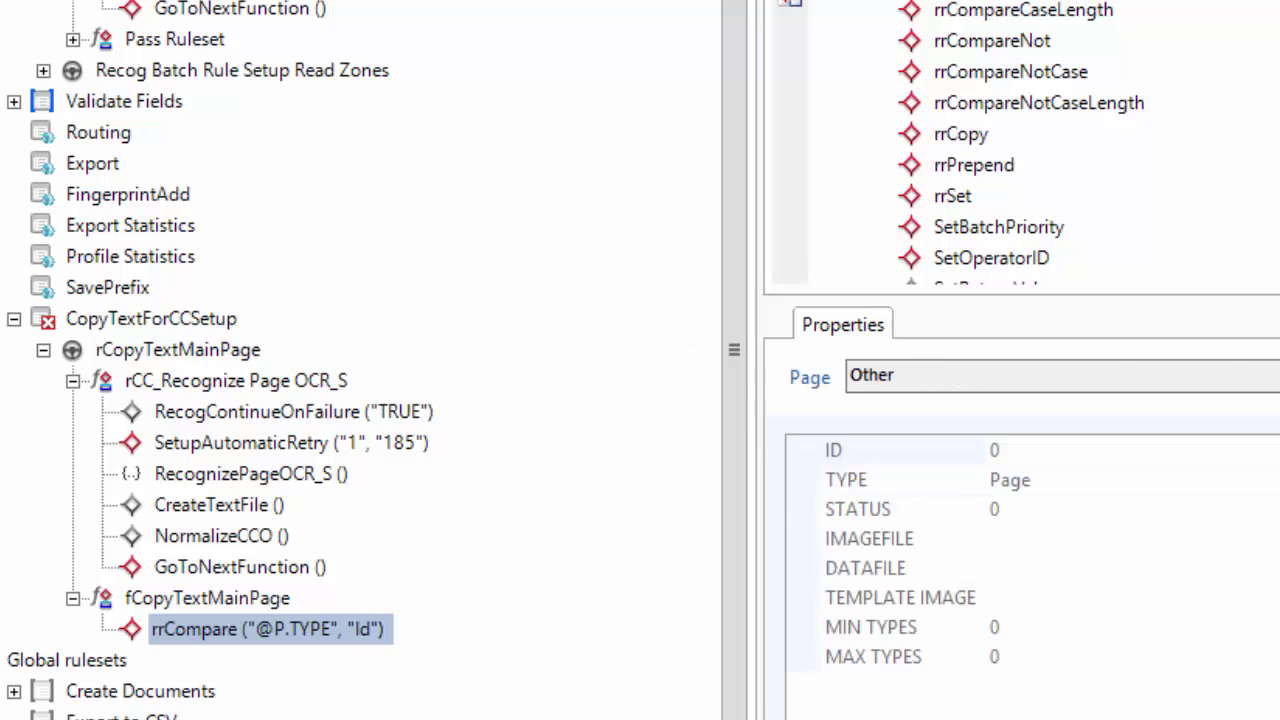
left_click(345, 630)
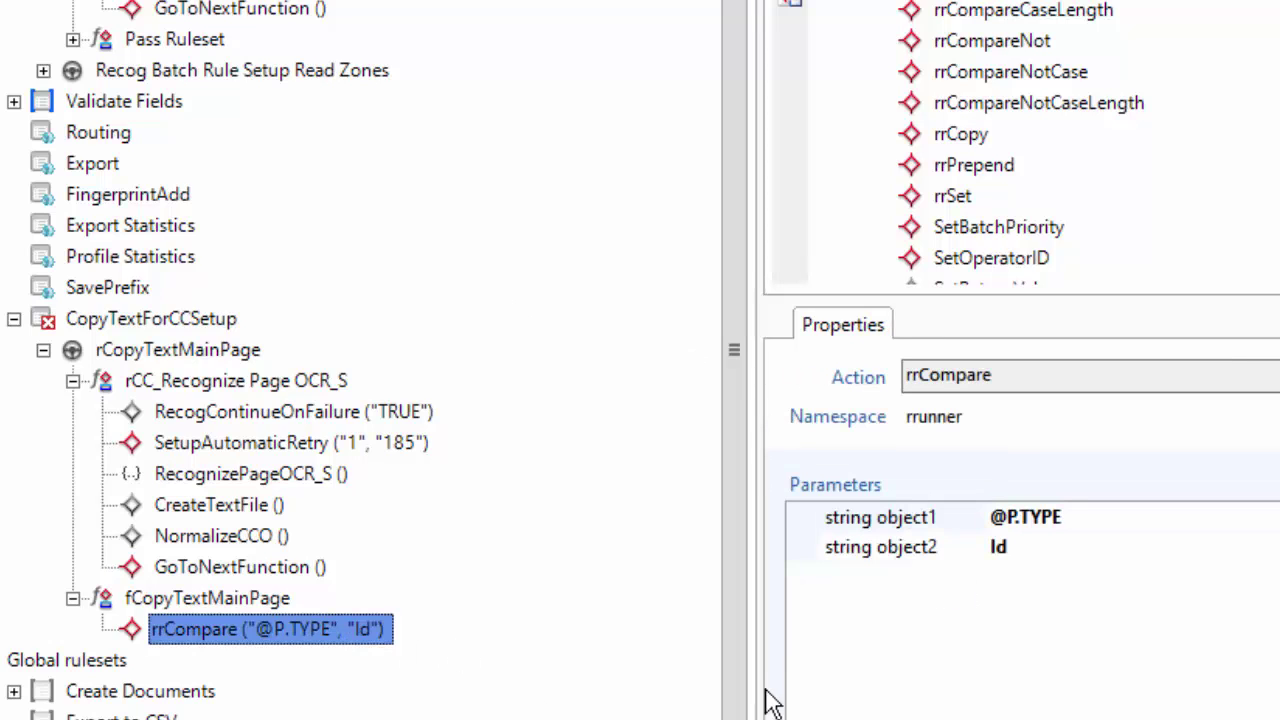
left_click(1160, 545)
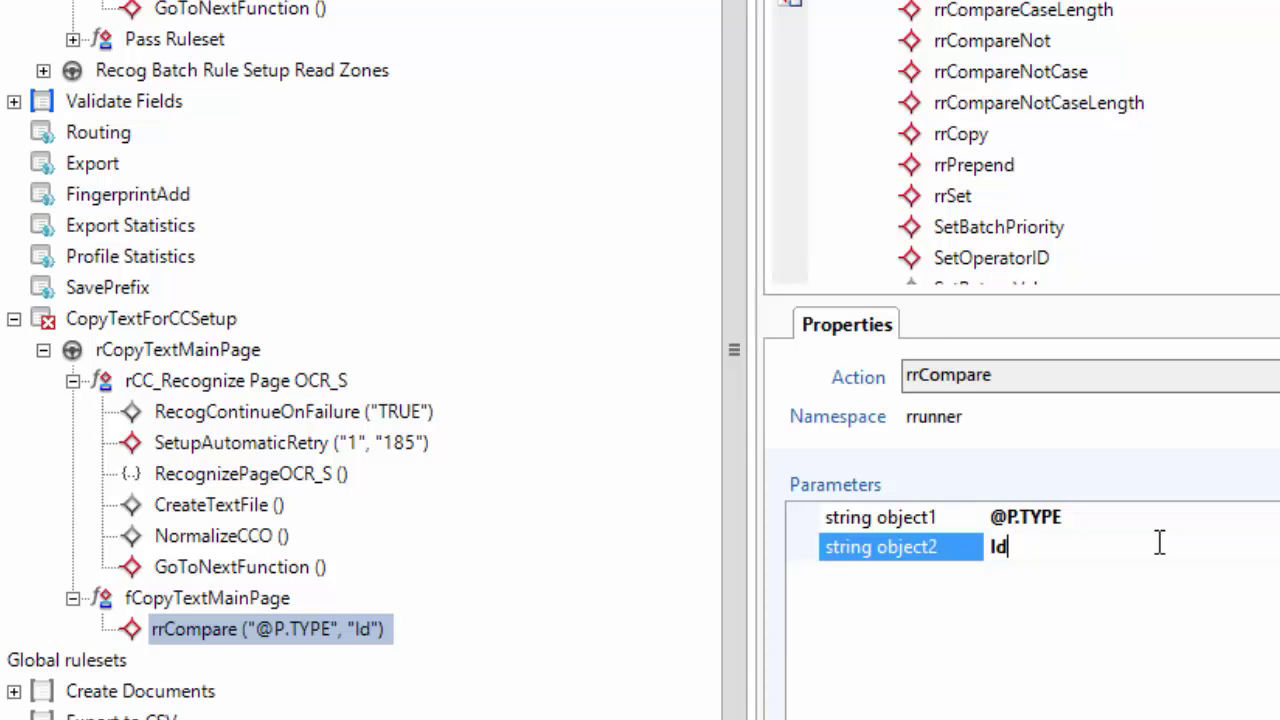
type("PageTypeMain")
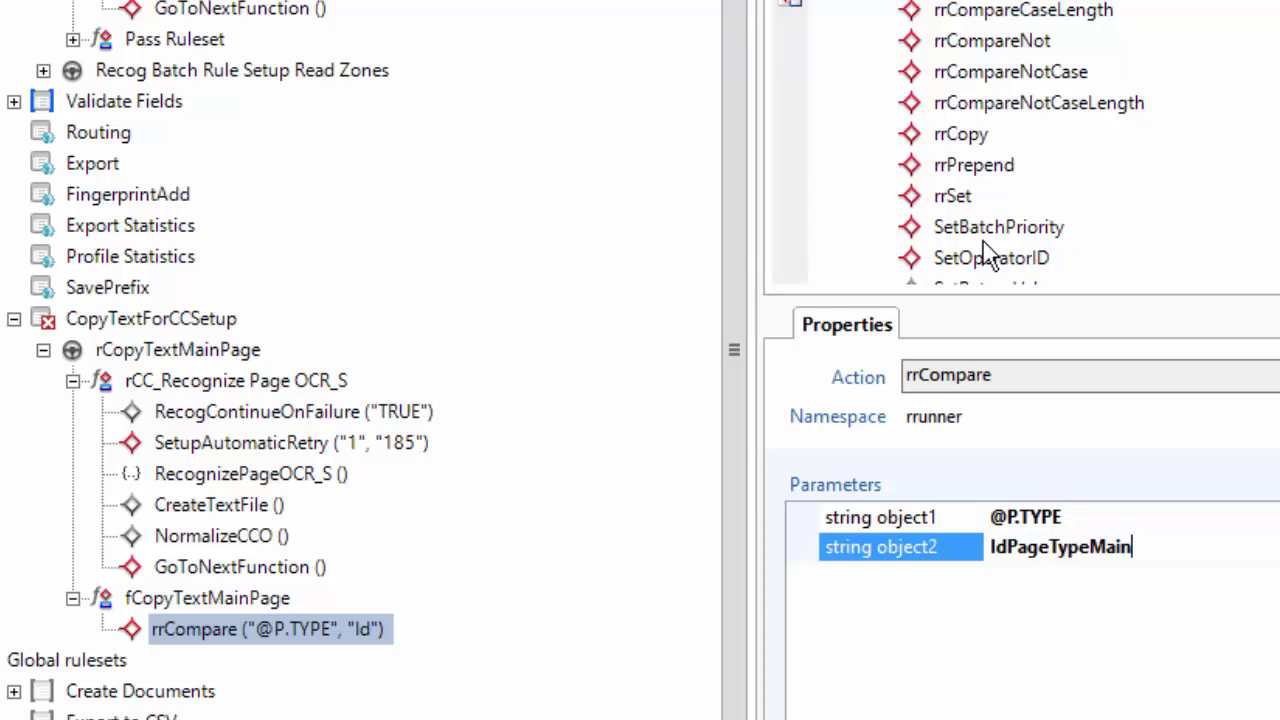
left_click(952, 197)
left_click_drag(676, 116, 198, 668)
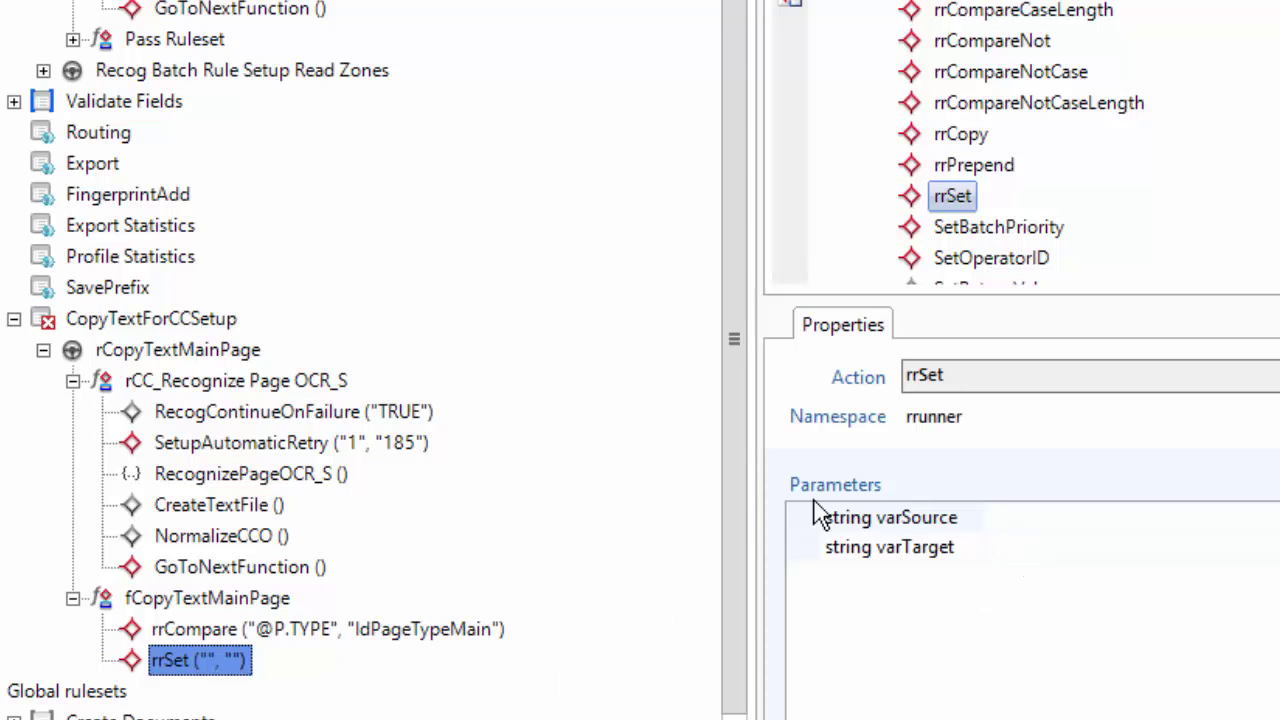
Step: Set the rrSet action's source to _main and target to @P.suffix
left_click(1078, 517)
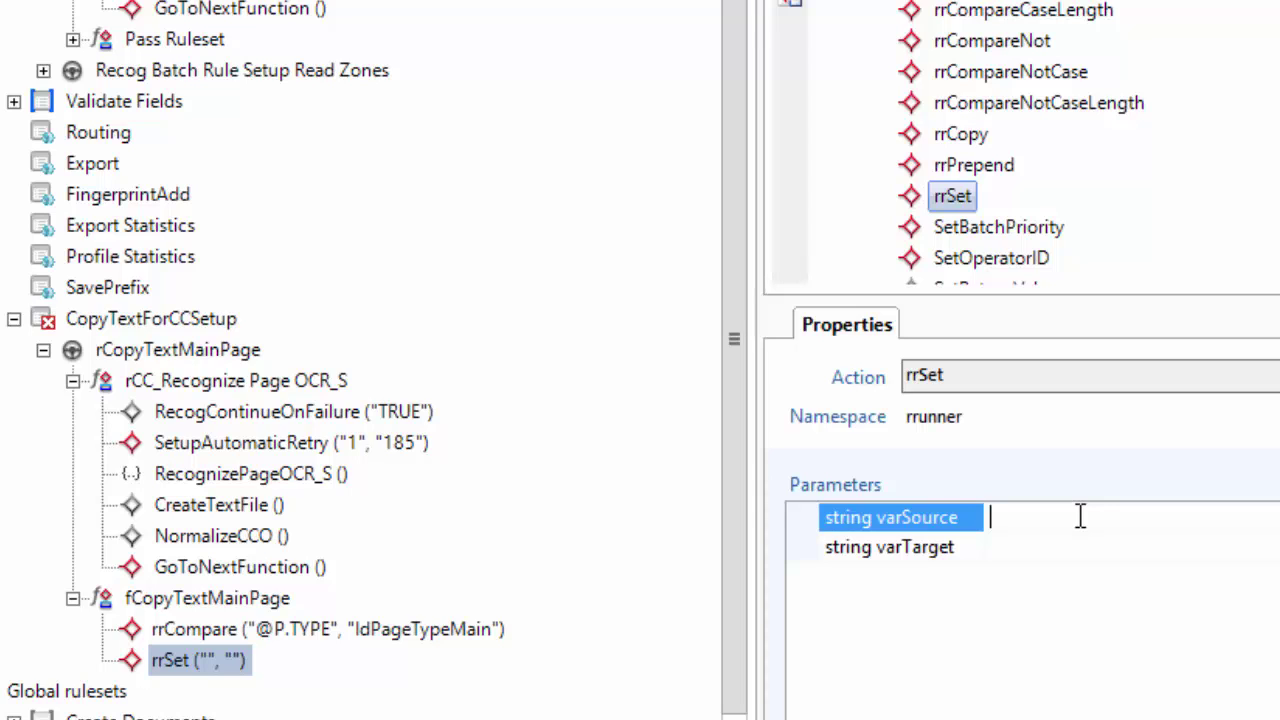
type("_main")
key("Tab")
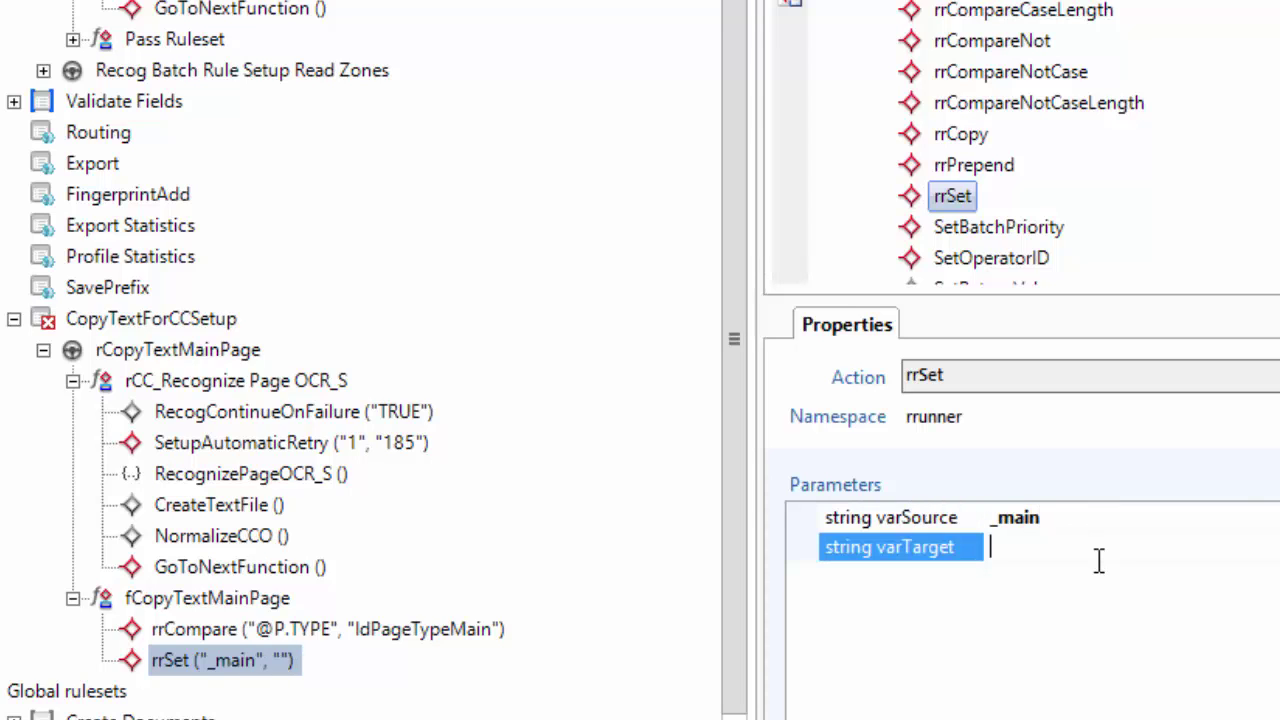
type("@P.suffix")
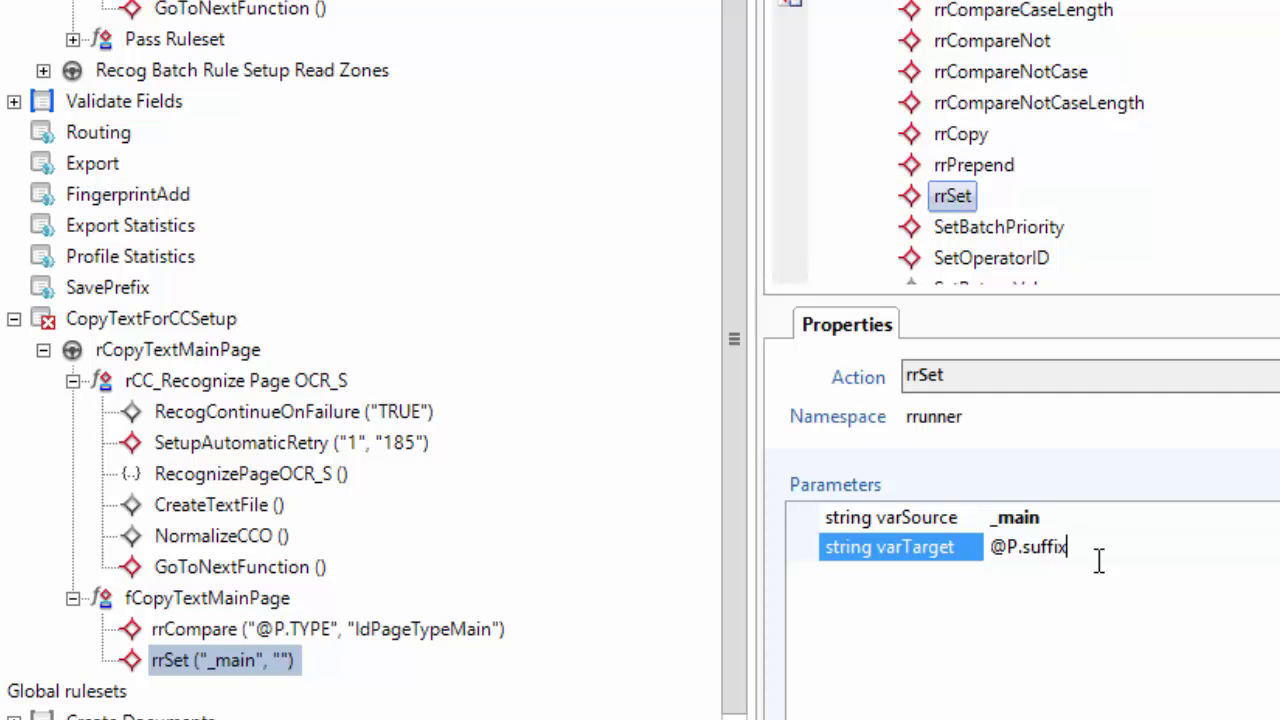
key("Return")
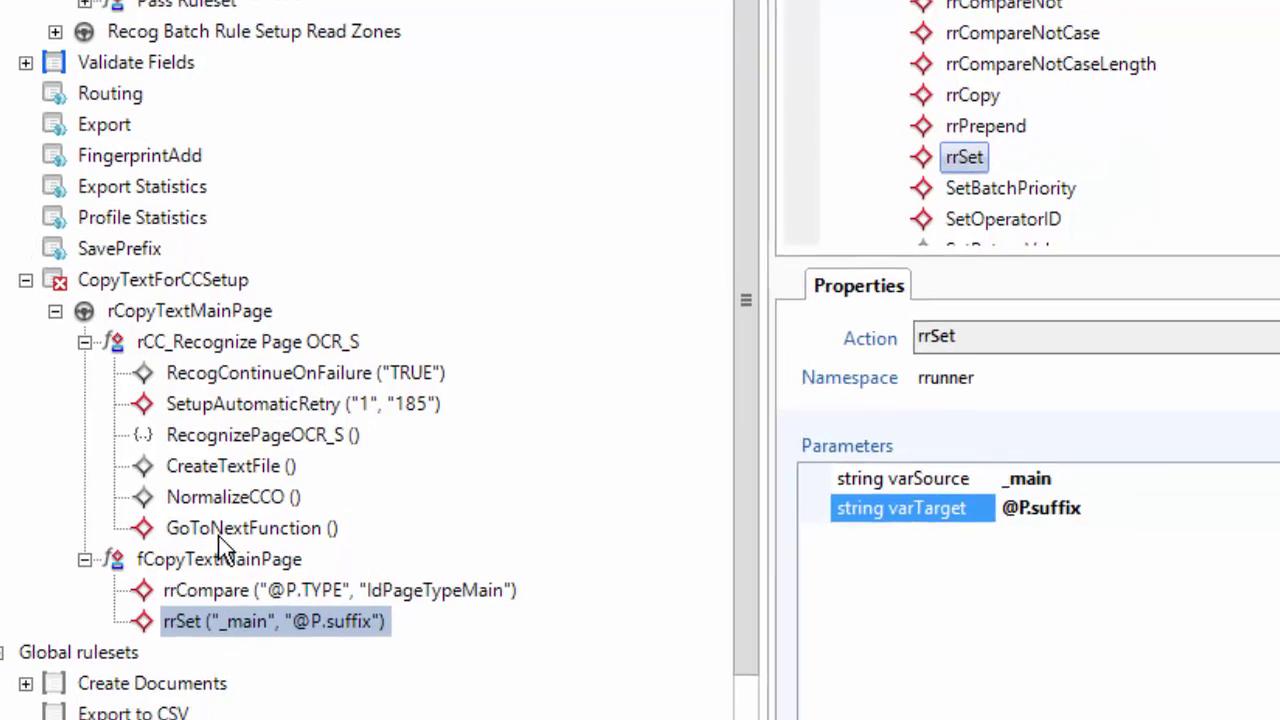
Step: Paste a copy of GoToNextFunction into fCopyTextMainPage, then copy the whole function
right_click(219, 534)
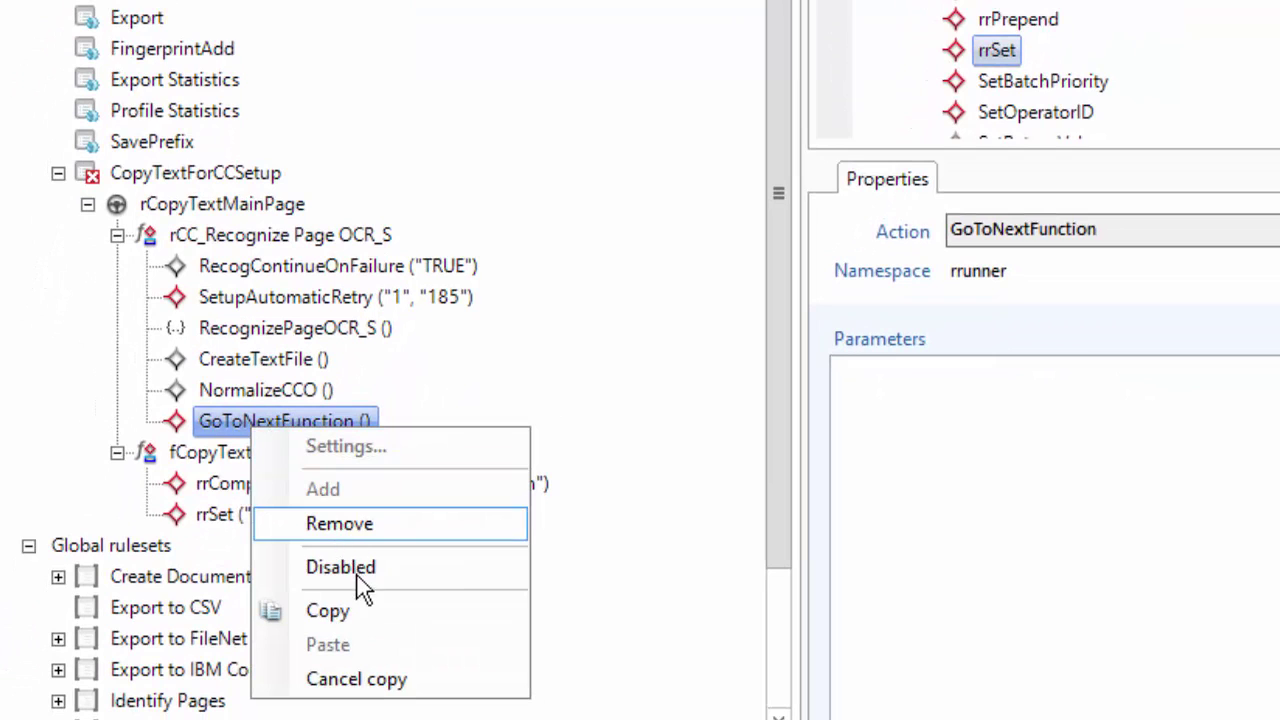
left_click(358, 612)
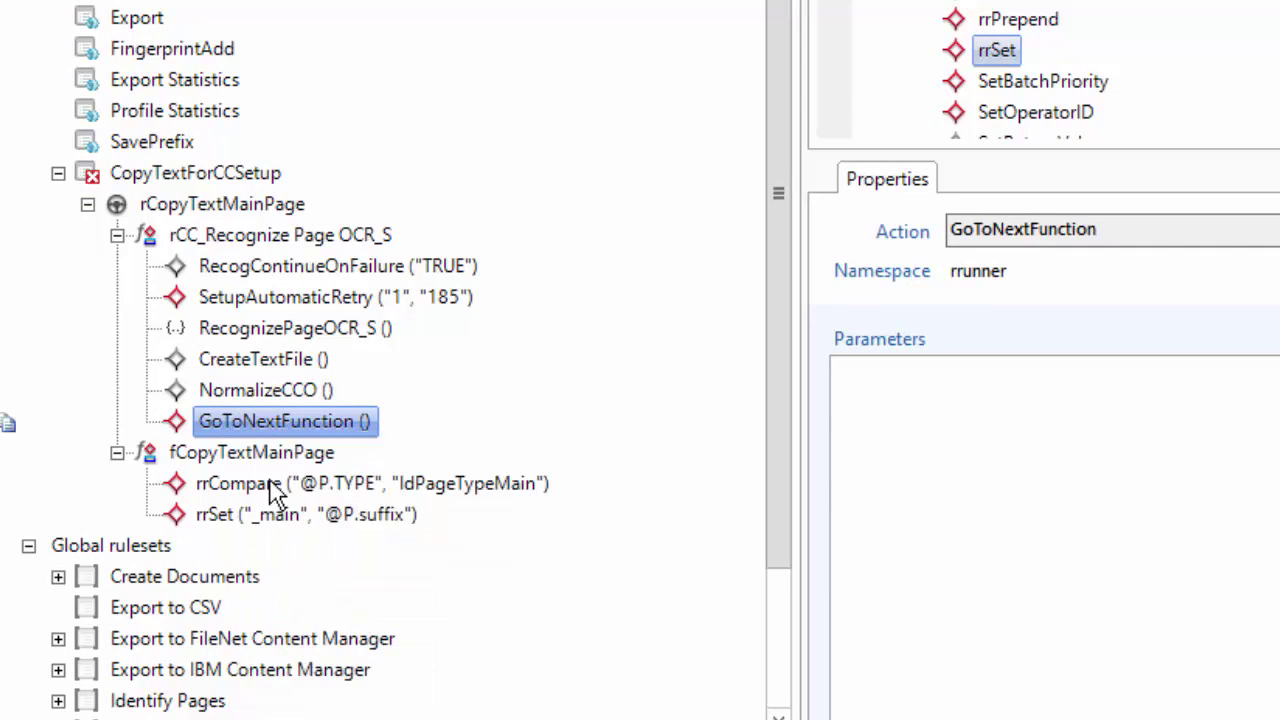
right_click(263, 459)
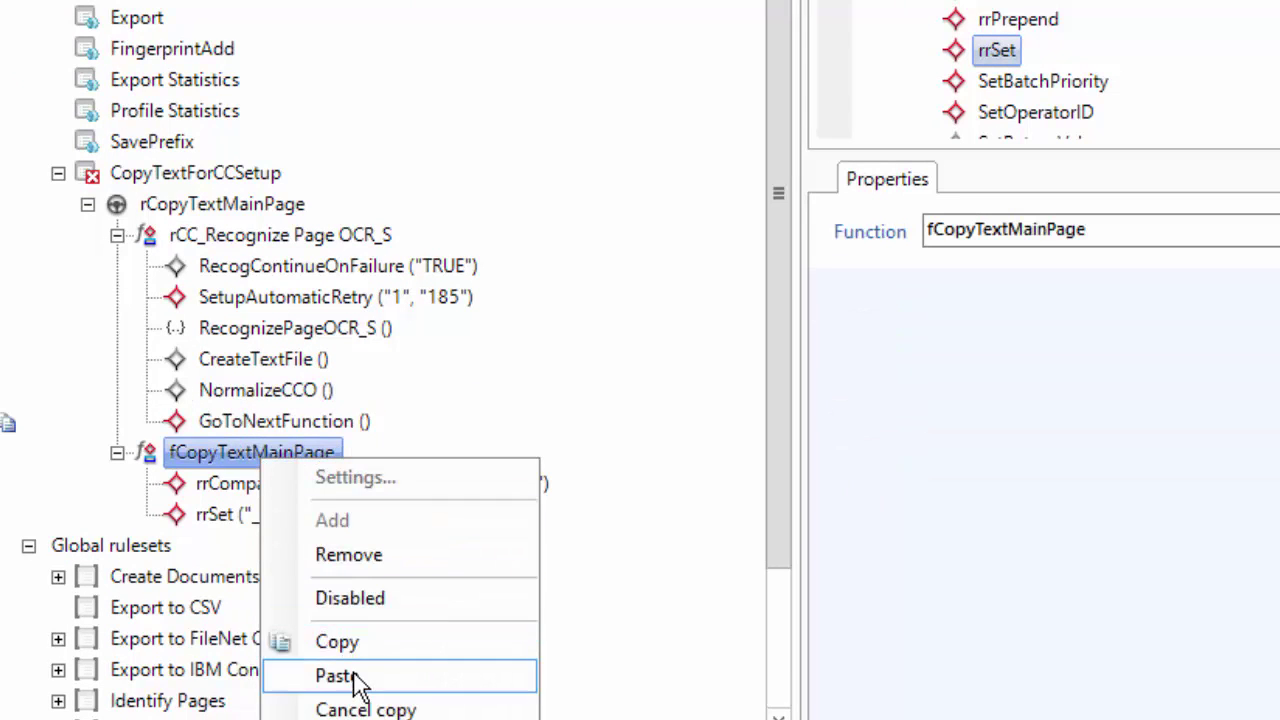
left_click(335, 676)
left_click_drag(772, 450, 760, 497)
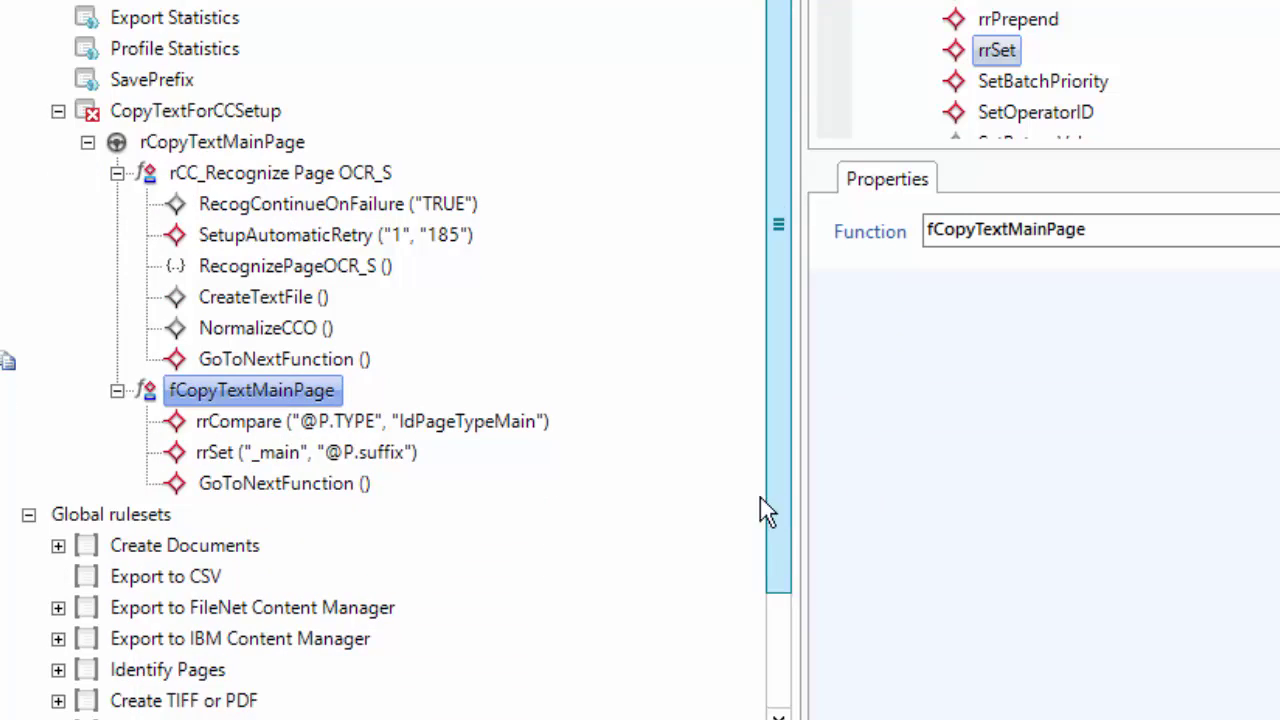
right_click(174, 385)
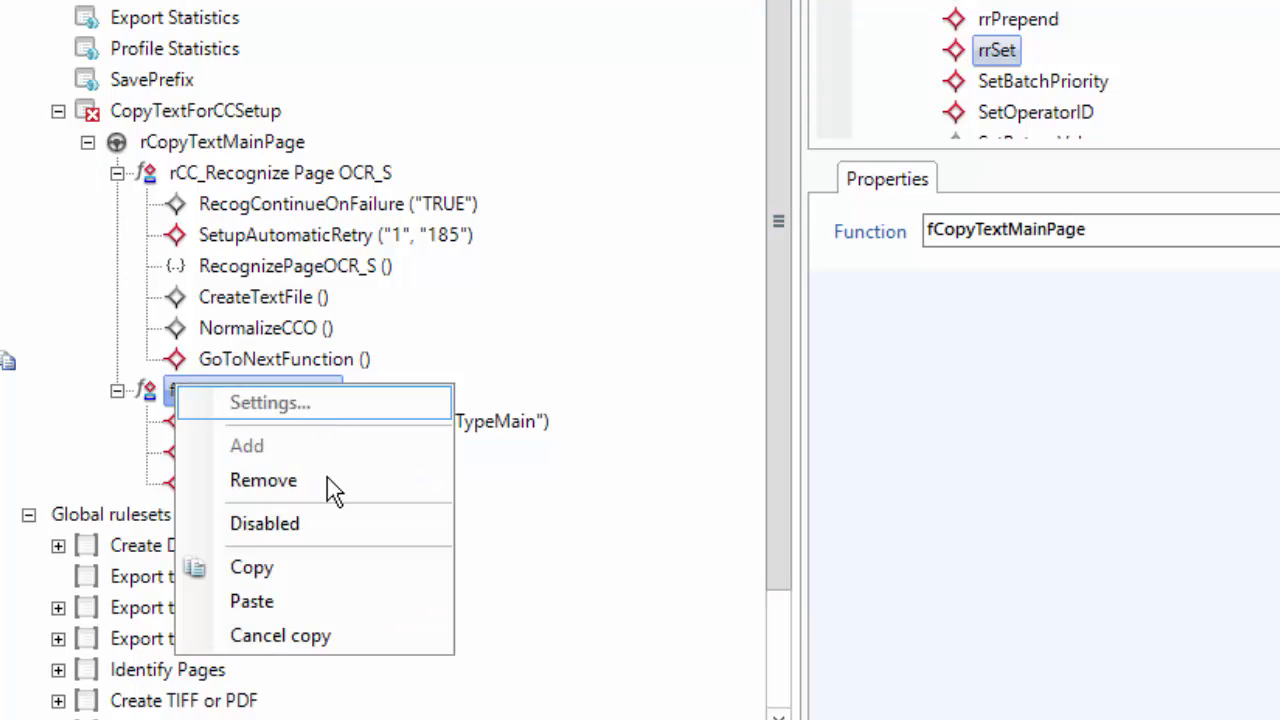
left_click(309, 580)
Step: Paste the copied function into rCopyTextMainPage and rename it fCopyTextTrailingPage
right_click(166, 150)
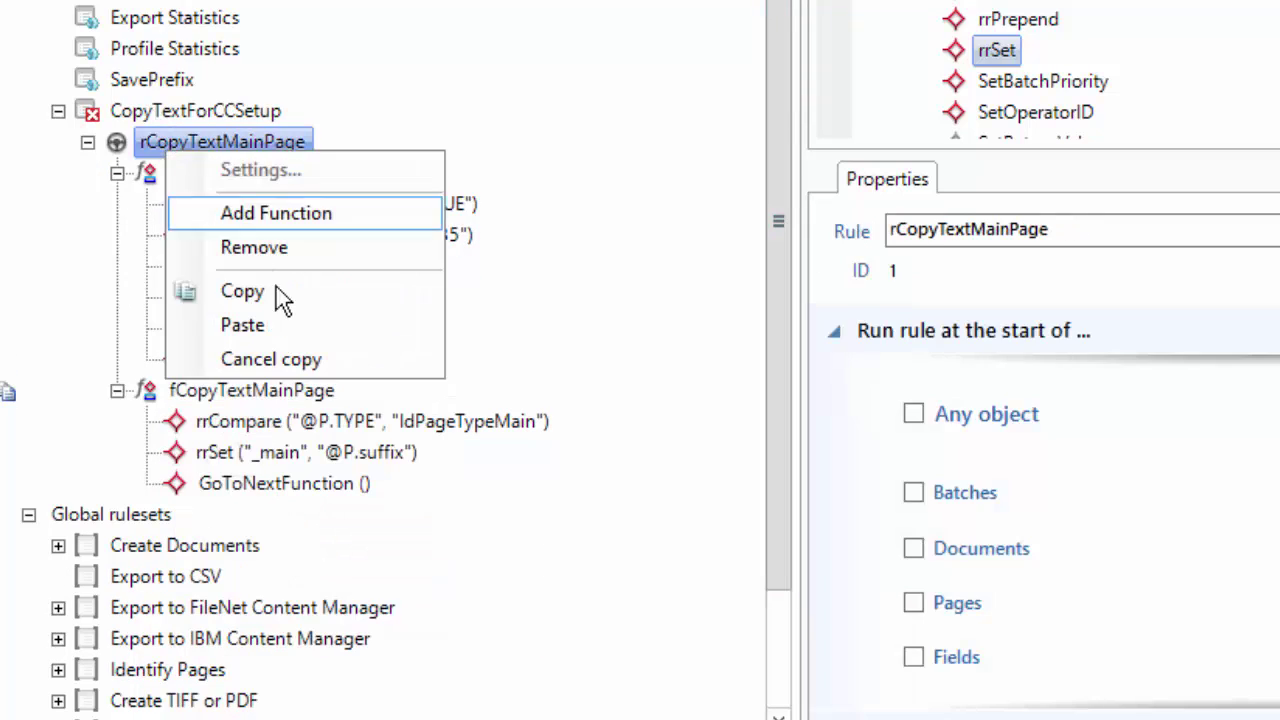
left_click(290, 326)
left_click(255, 516)
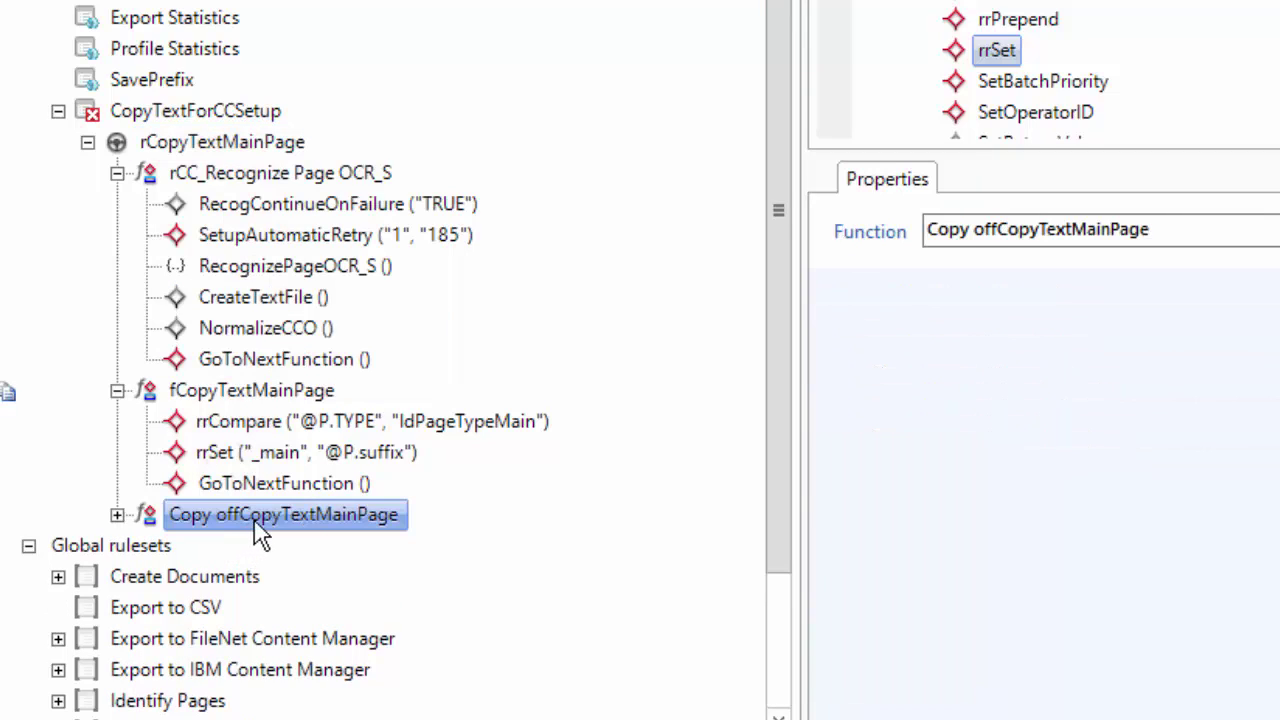
left_click(274, 515)
left_click(281, 513)
left_click_drag(281, 513, 135, 516)
type("f")
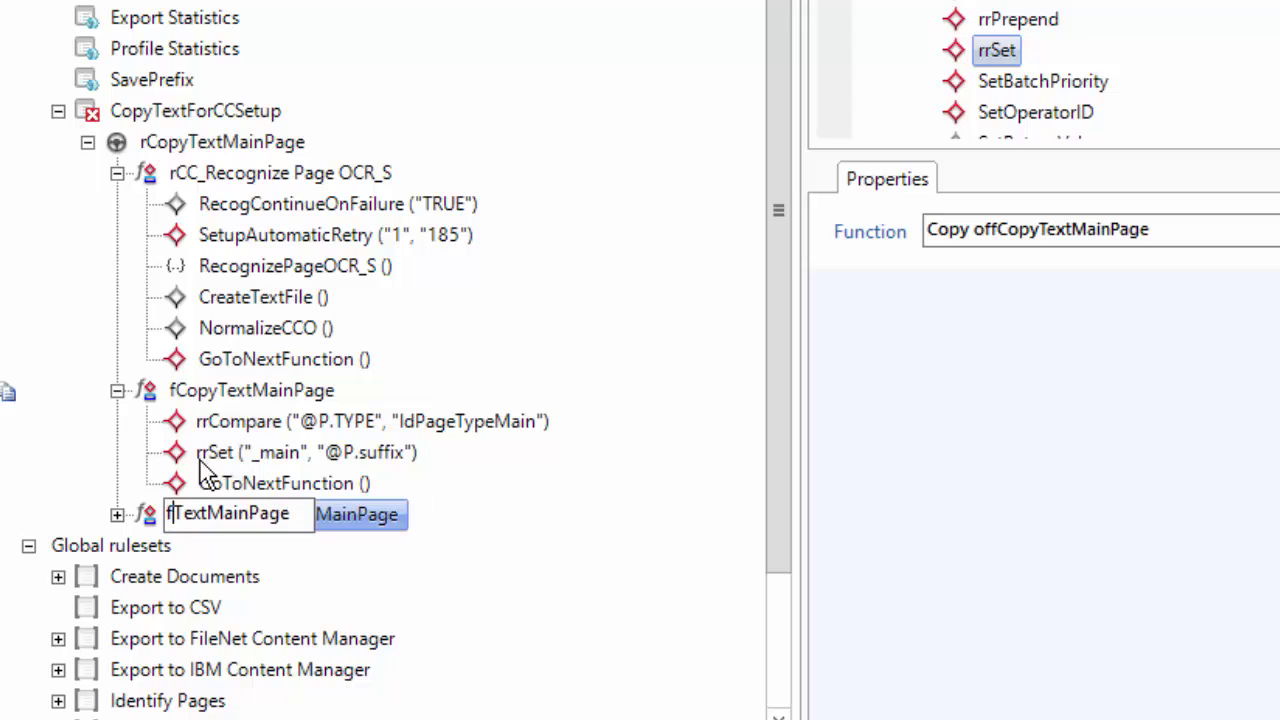
type("Copy")
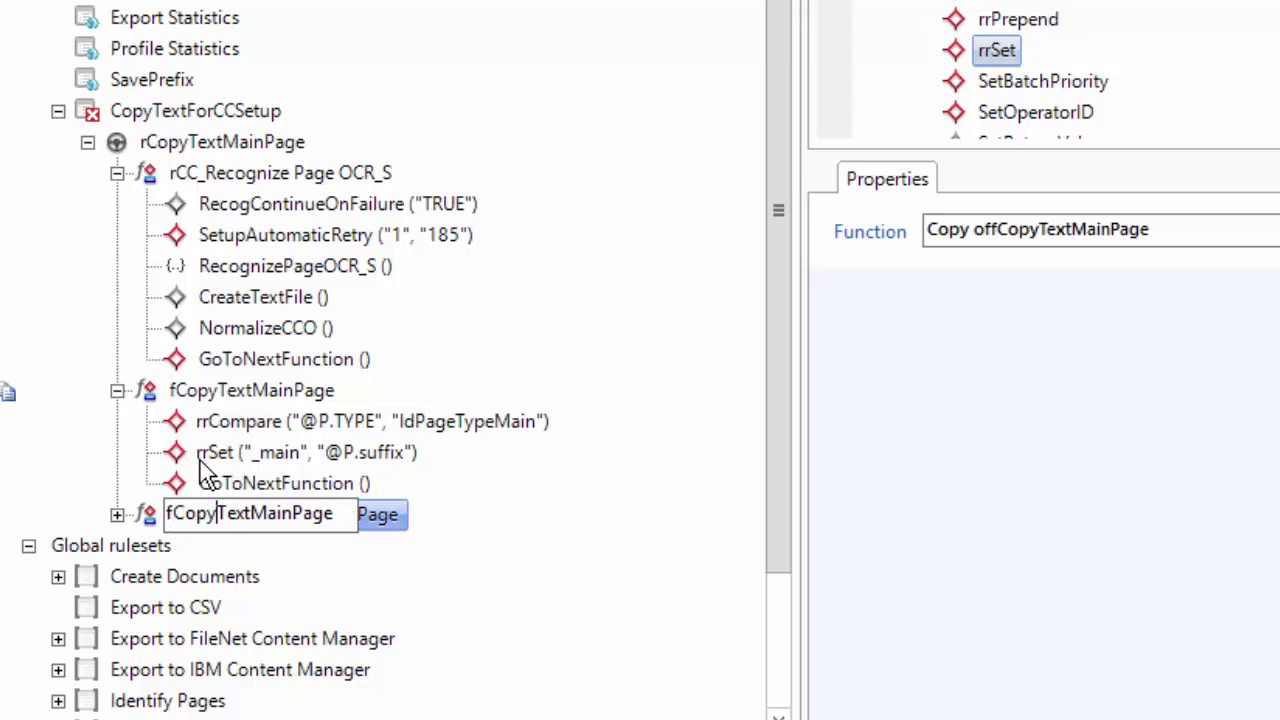
left_click(295, 513)
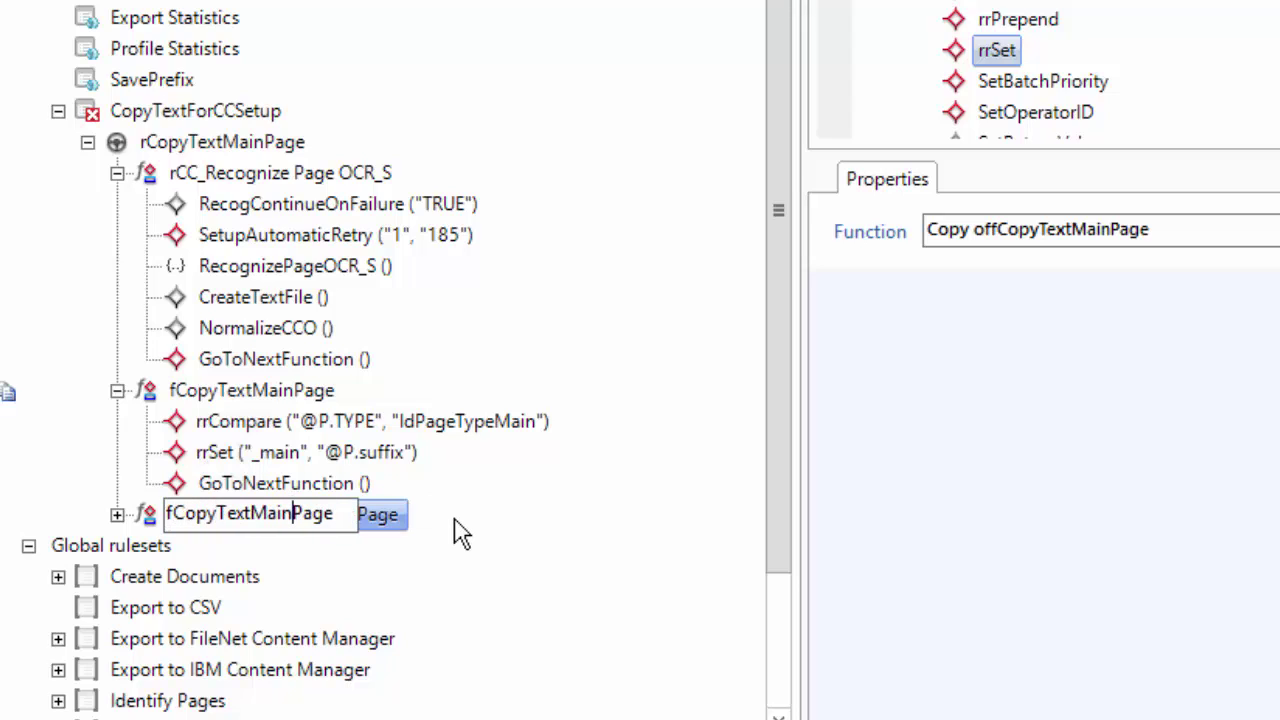
key("BackSpace")
key("BackSpace")
key("BackSpace")
key("BackSpace")
type("Trailing")
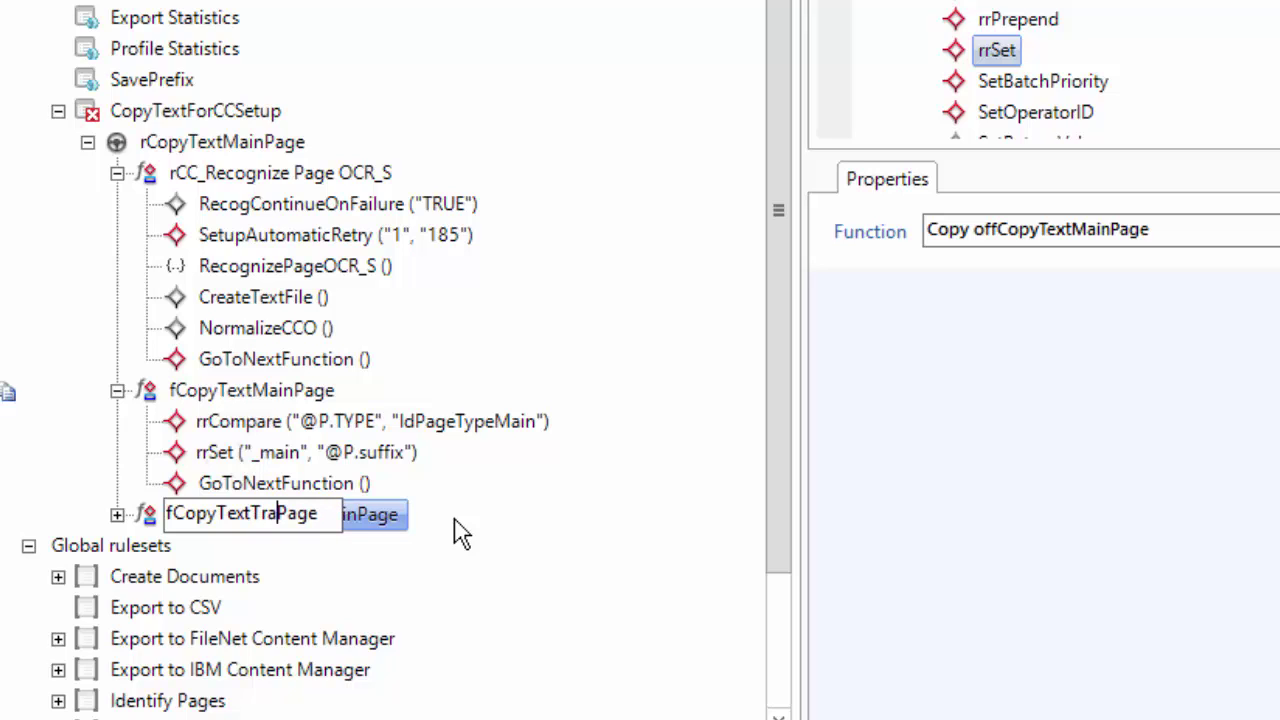
key("Return")
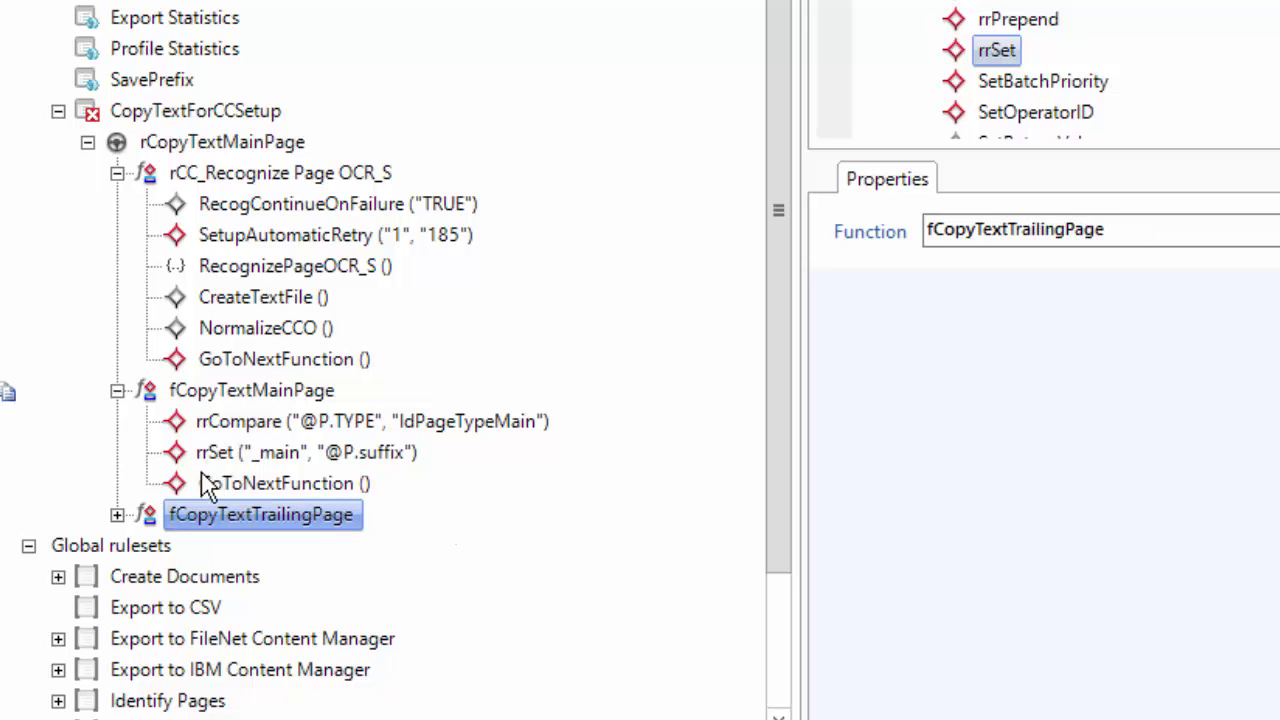
Step: Change its rrCompare value to IdPageTypeTrailing and its rrSet varSource to _trailing
left_click(117, 514)
left_click(518, 548)
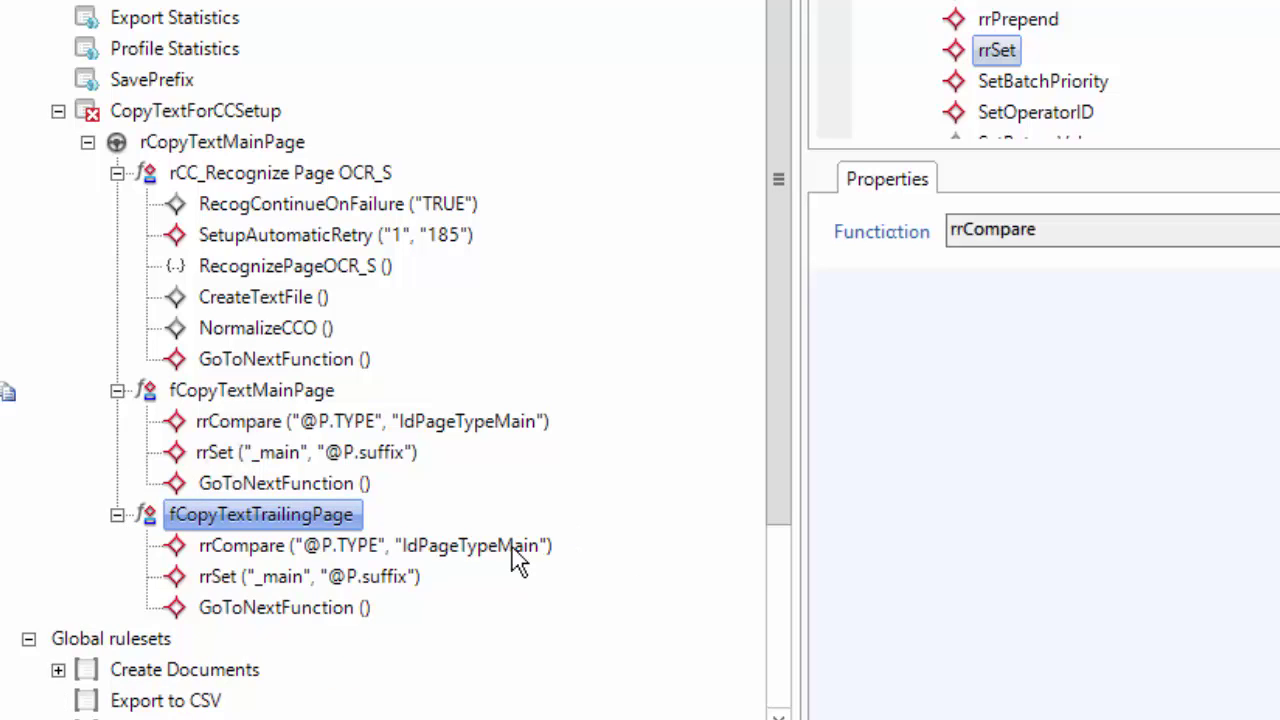
left_click(1135, 400)
left_click_drag(1135, 399, 1180, 397)
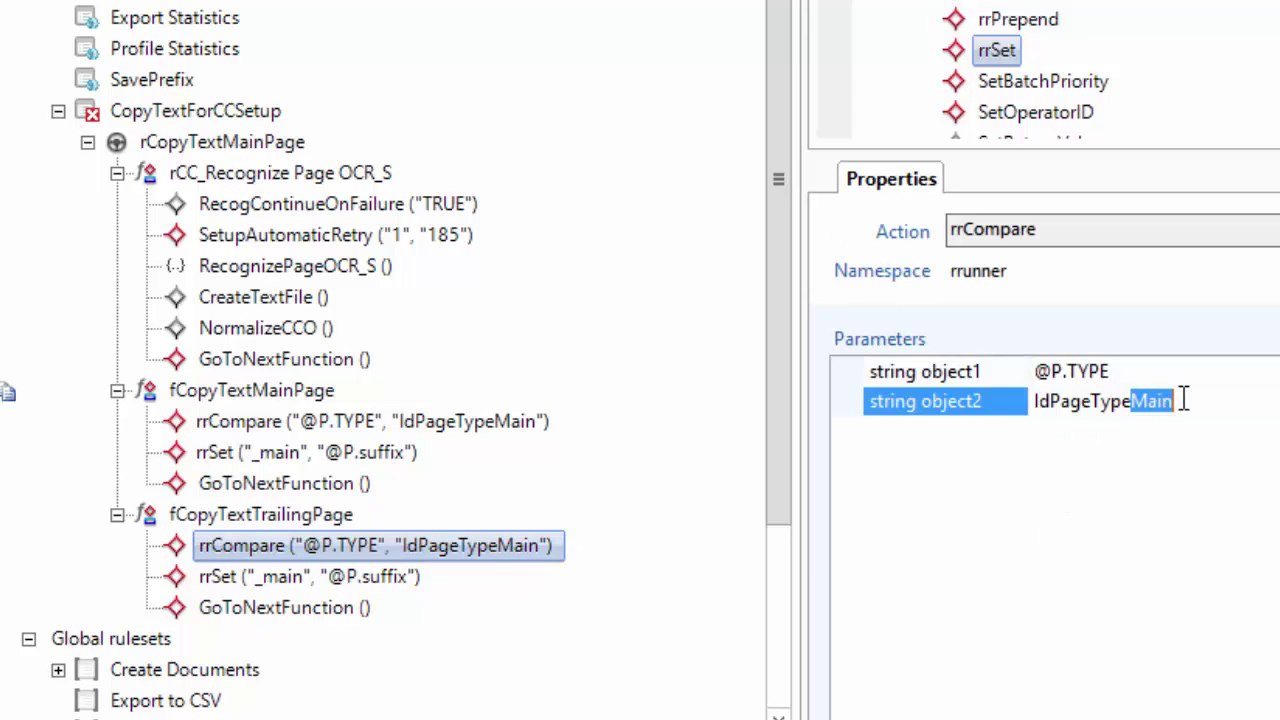
type("Tra")
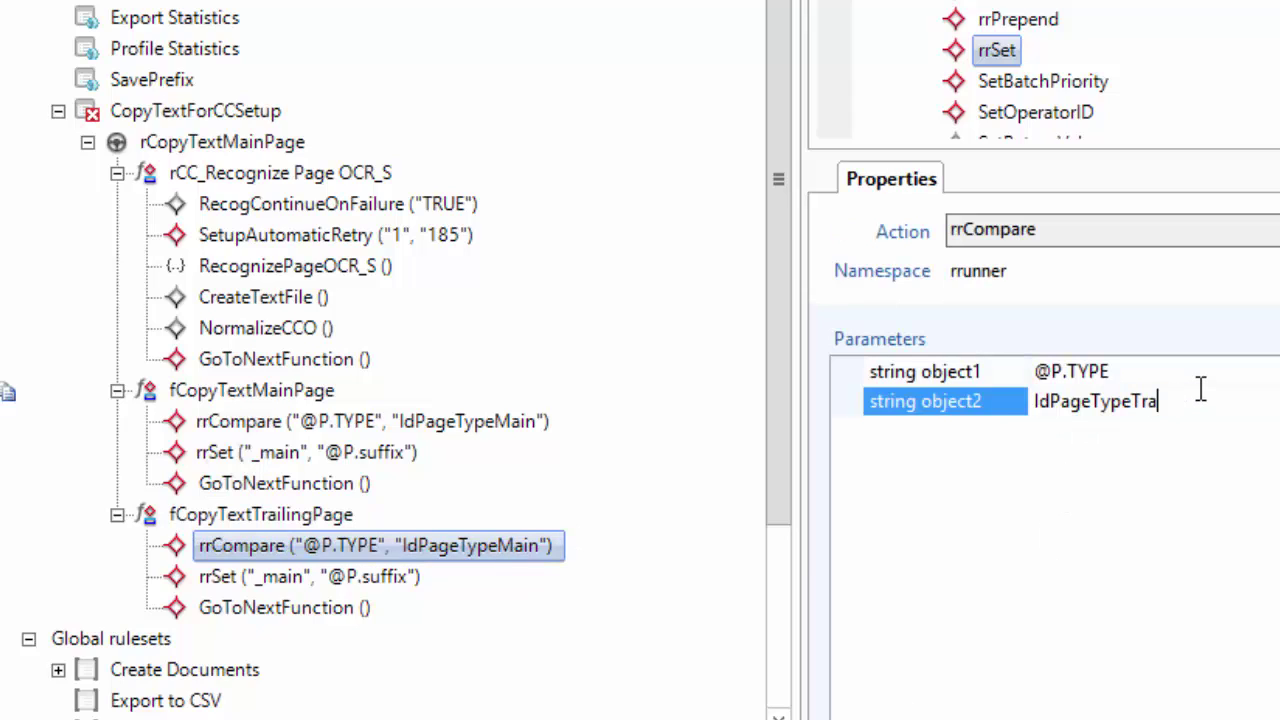
type("iling")
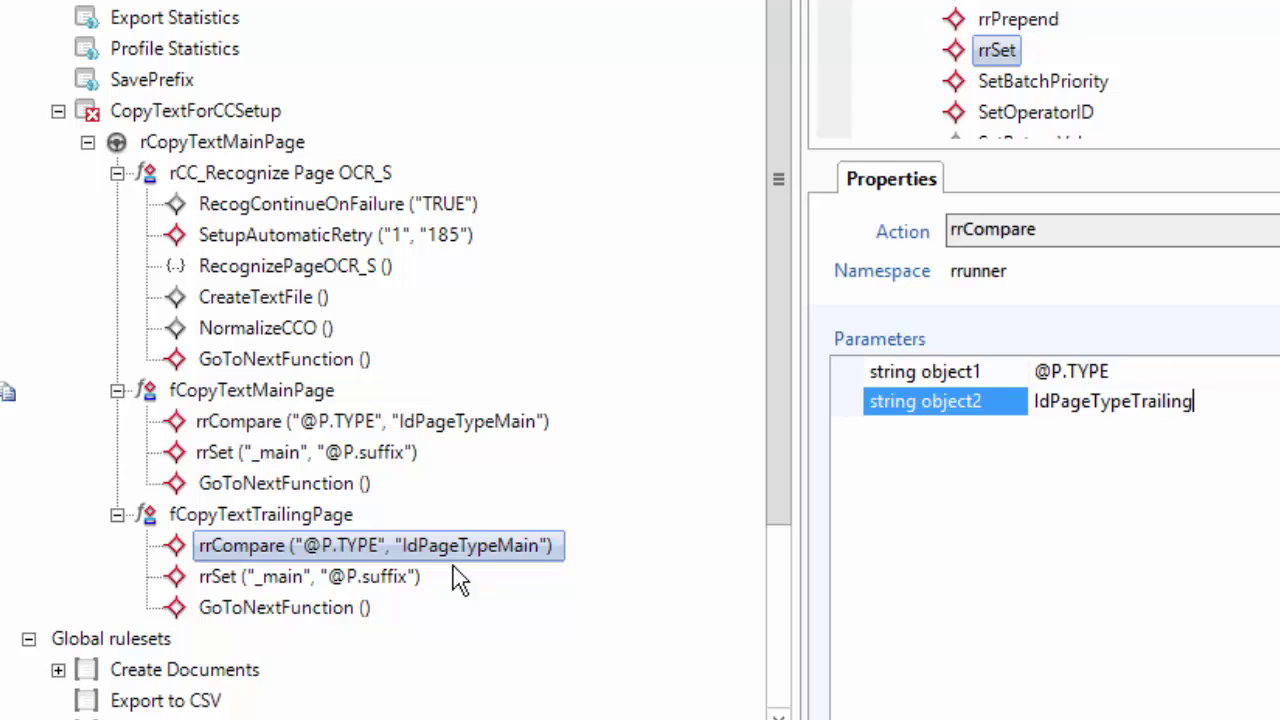
left_click(364, 577)
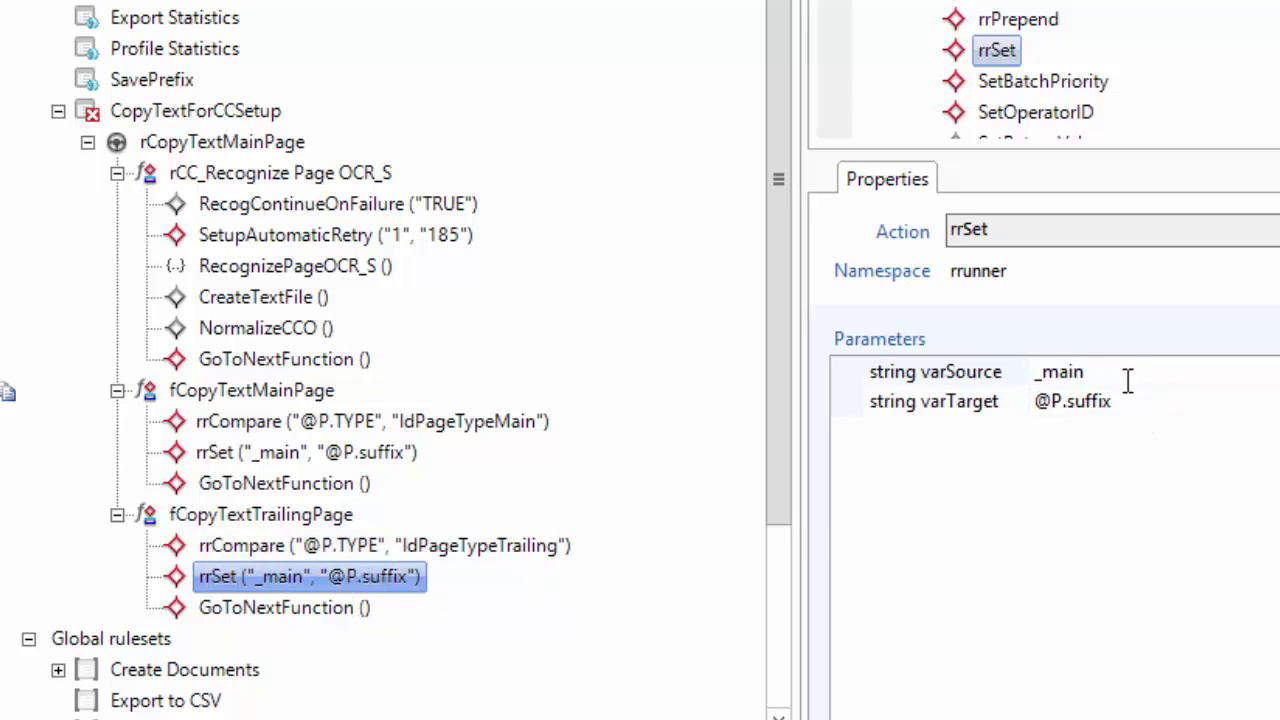
left_click(1129, 371)
key("BackSpace")
key("BackSpace")
key("BackSpace")
key("BackSpace")
type("t")
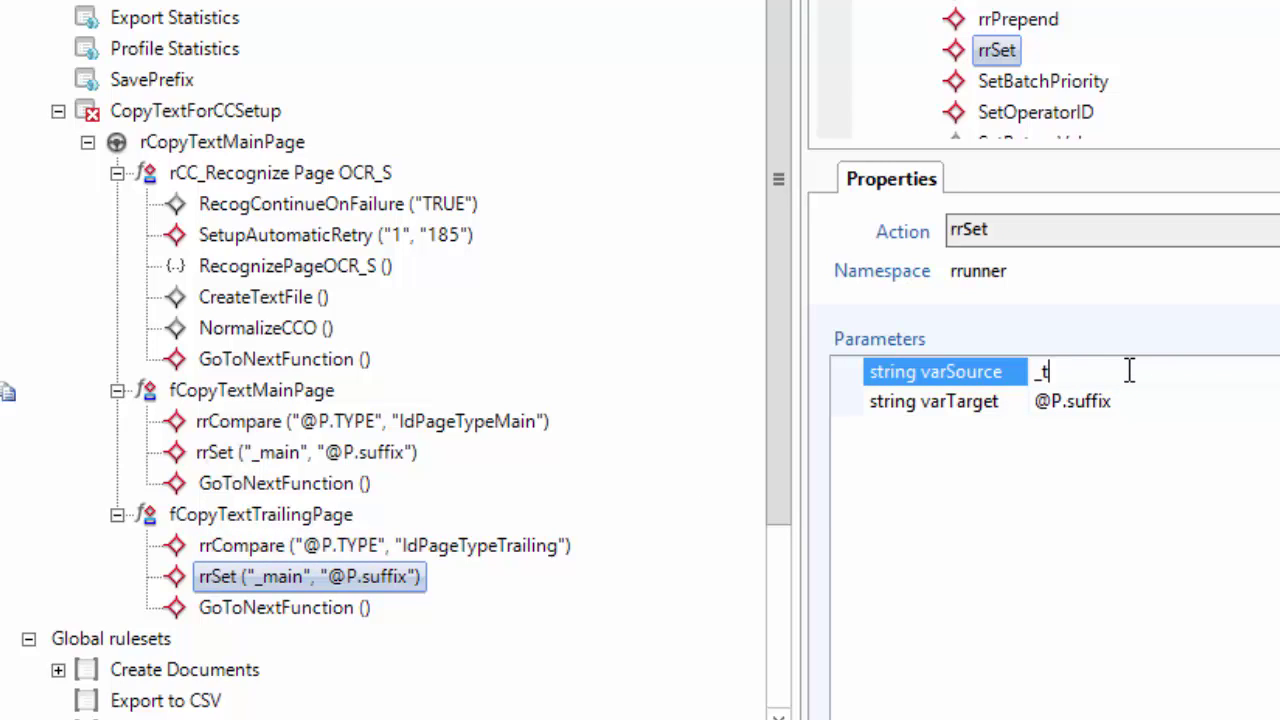
type("railing")
key("Return")
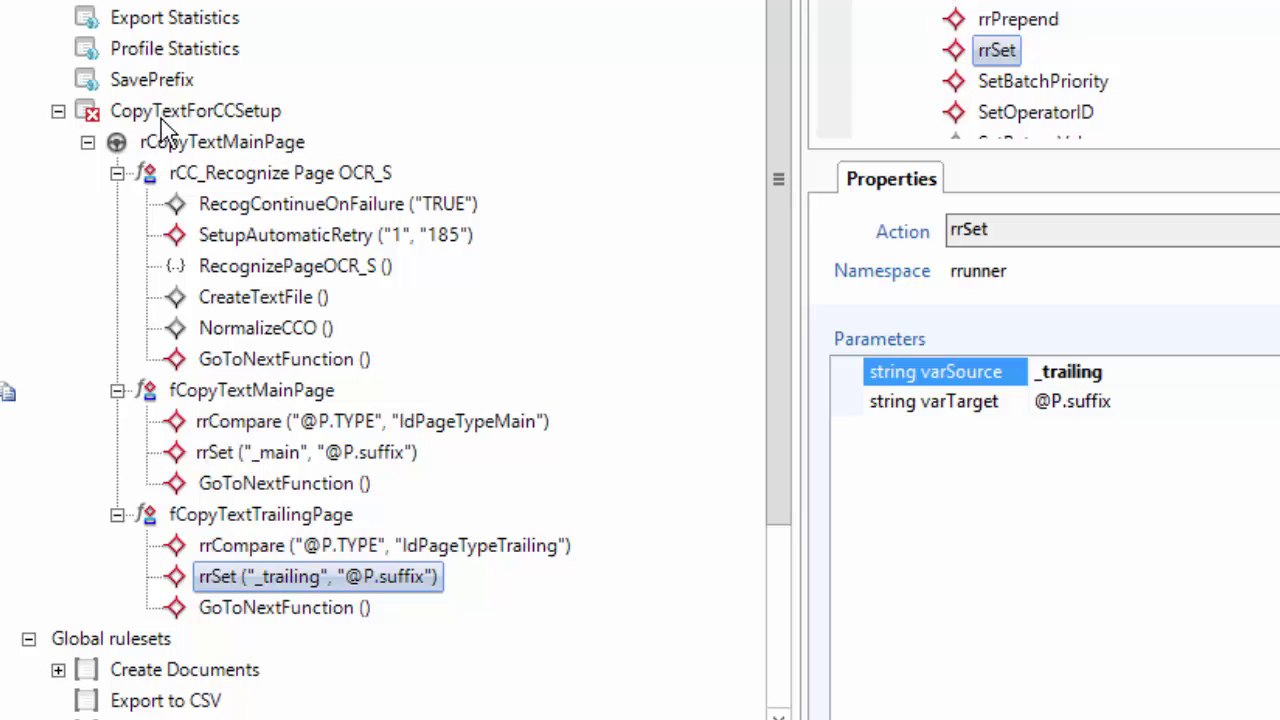
Step: Add a new function to rCopyTextMainPage named fCreateExportDir
right_click(210, 150)
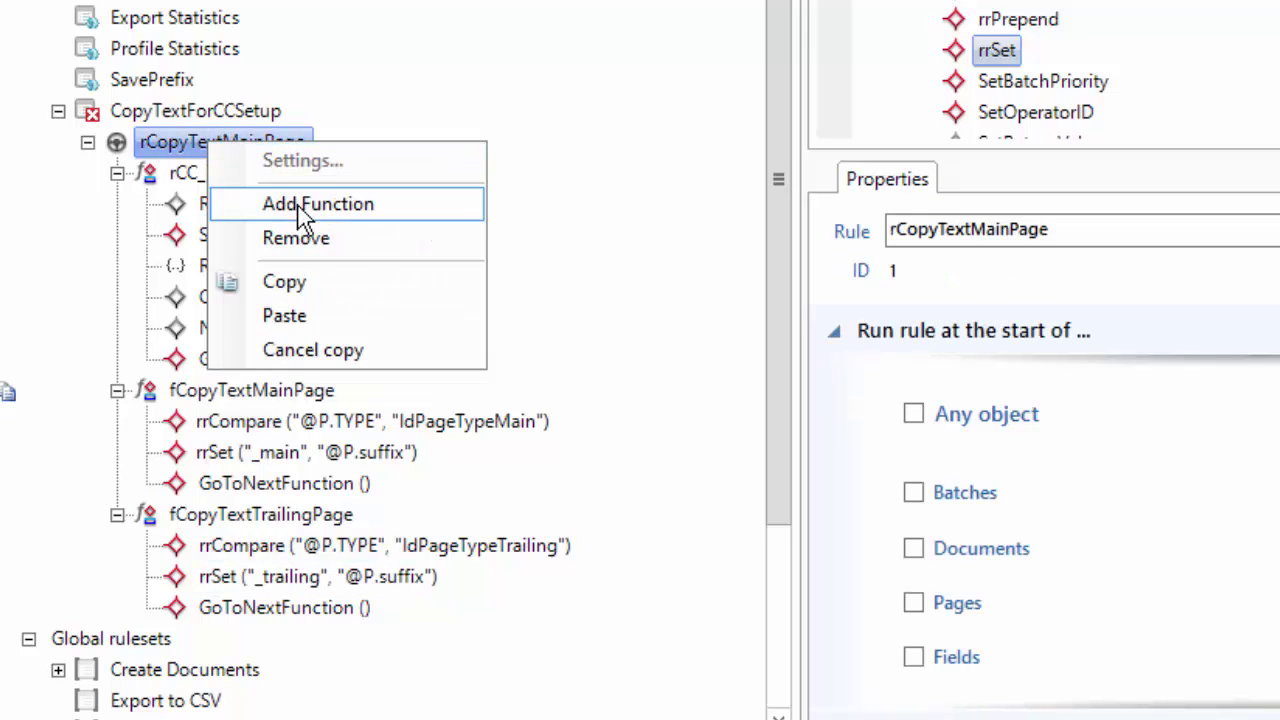
left_click(265, 203)
left_click(240, 648)
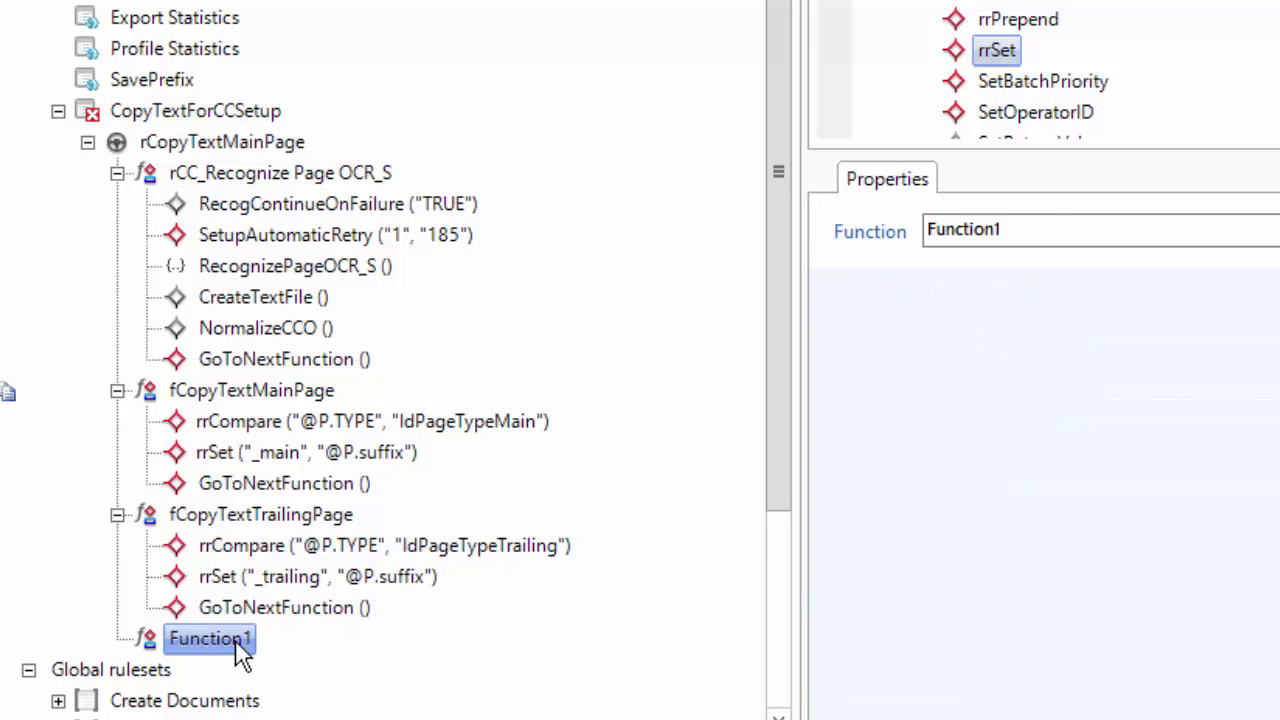
left_click(240, 648)
type("fCreate")
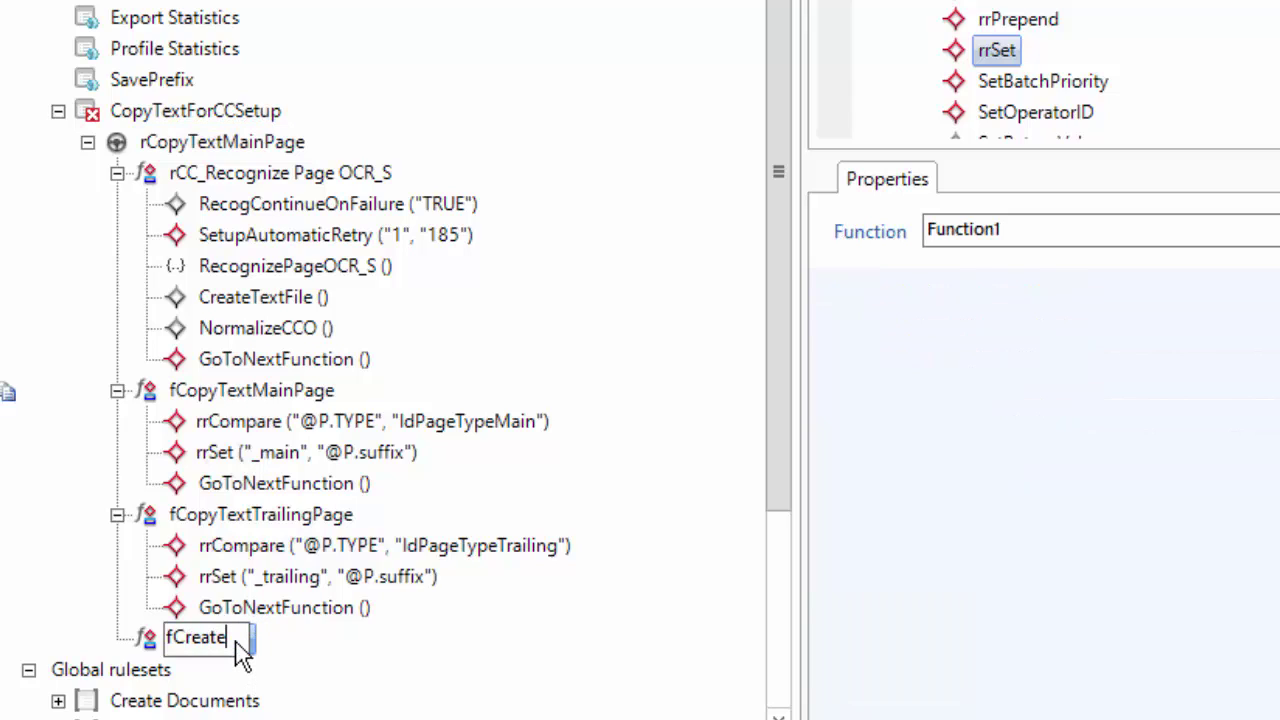
type("ExportDir")
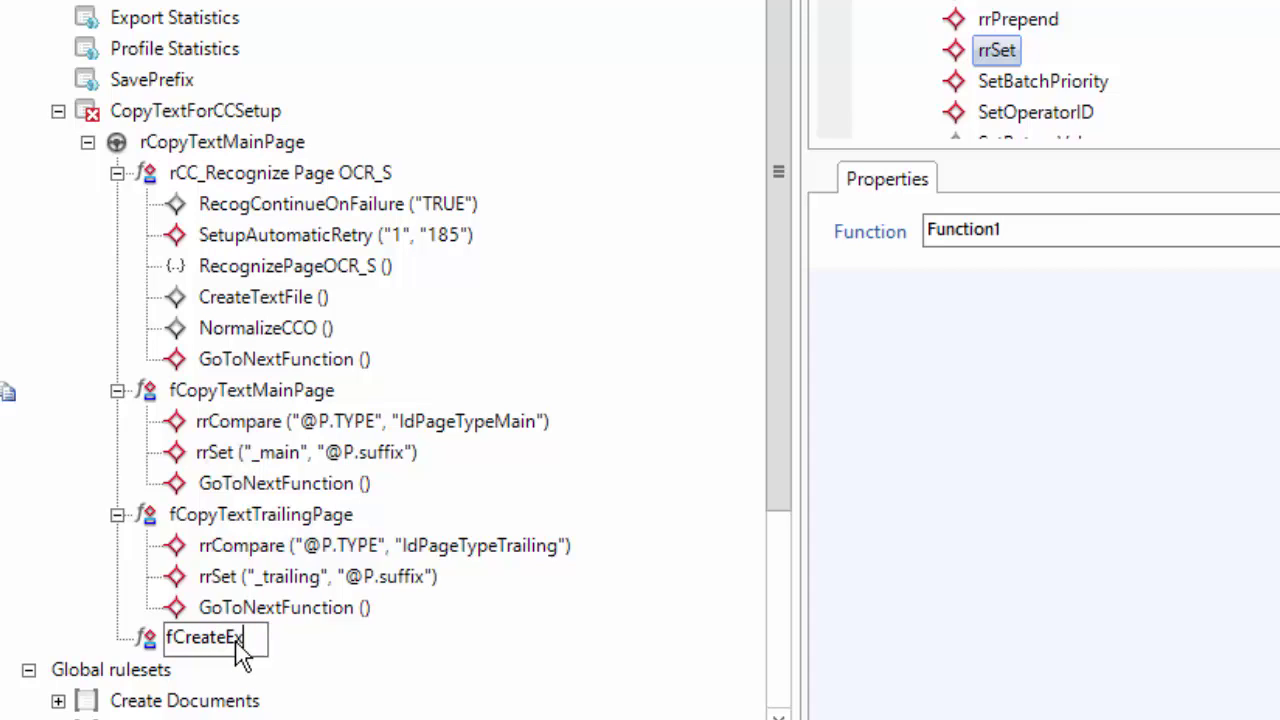
key("Return")
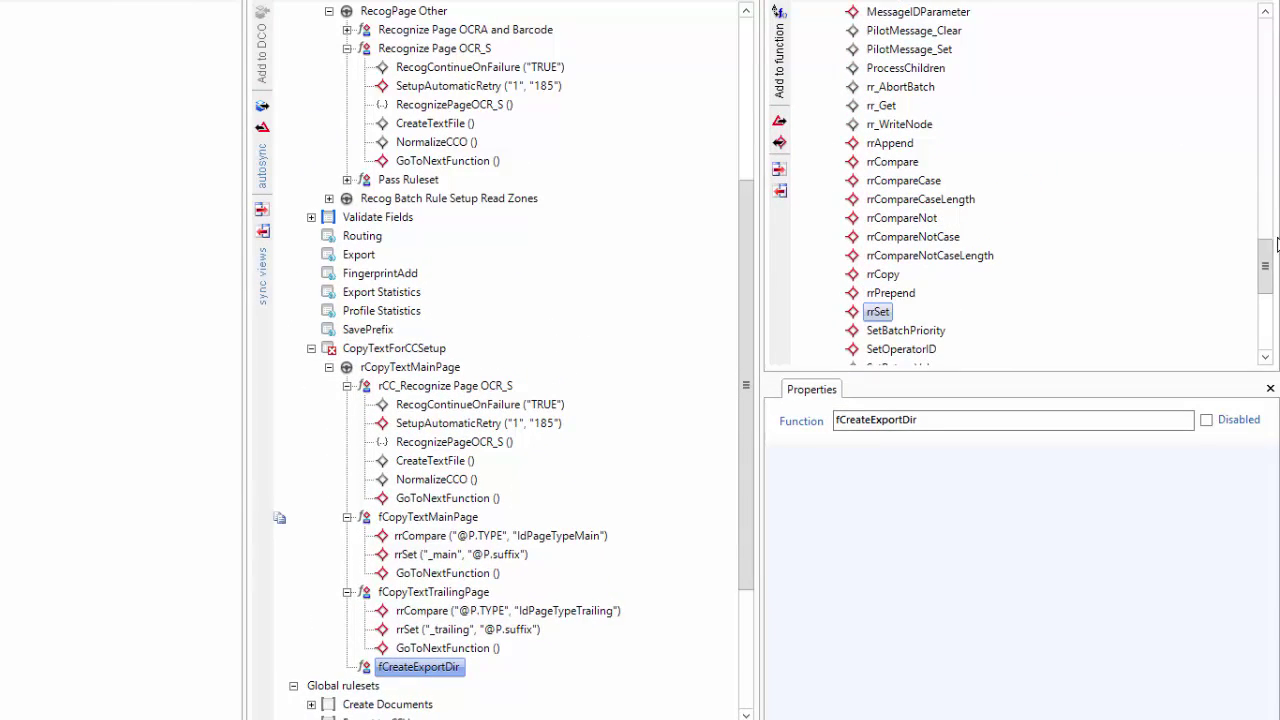
Step: Add the FileIO IsDirectoryPresent action to fCreateExportDir
left_click_drag(1276, 245, 1276, 115)
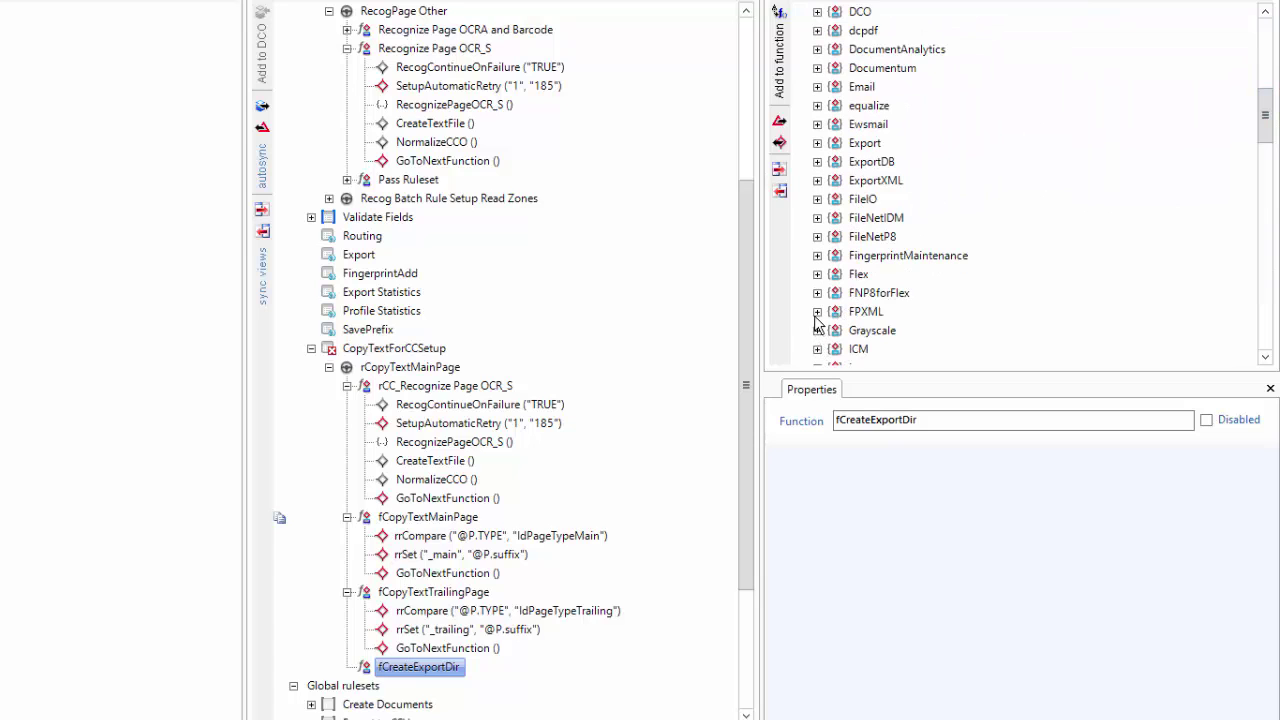
left_click(817, 199)
scroll(1150, 190, "down", 3)
left_click(962, 182)
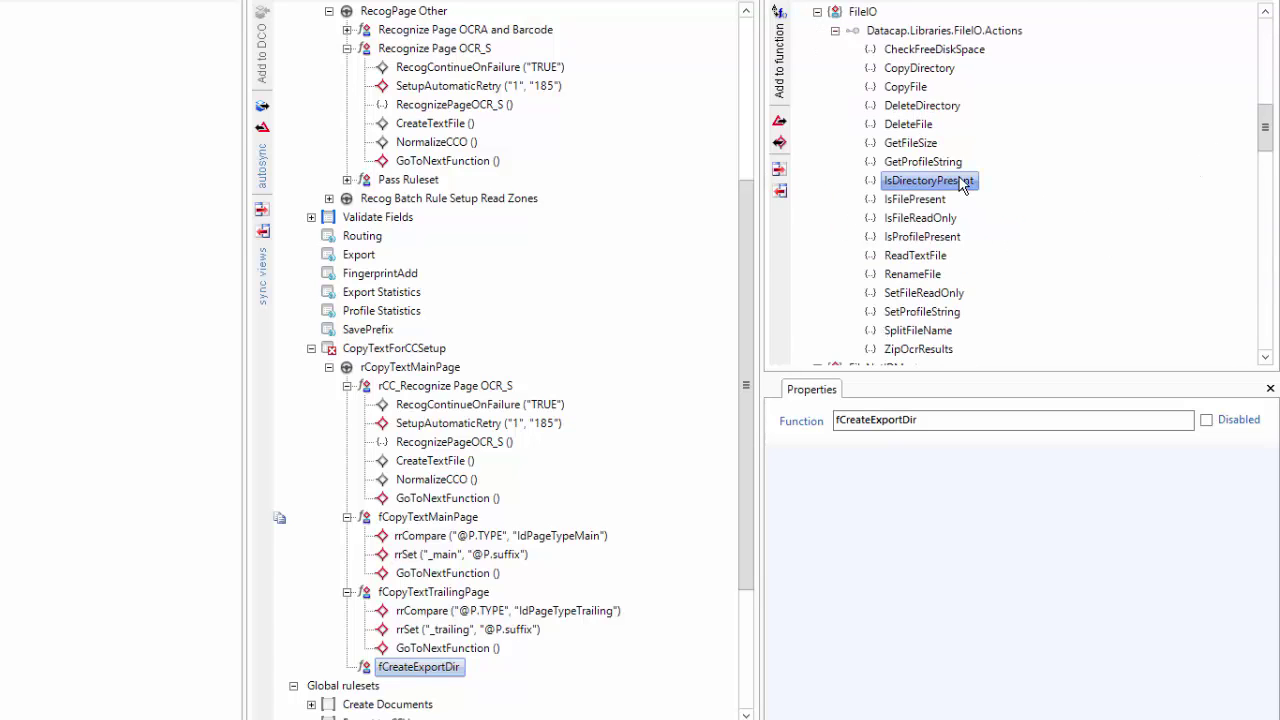
right_click(938, 185)
left_click(995, 220)
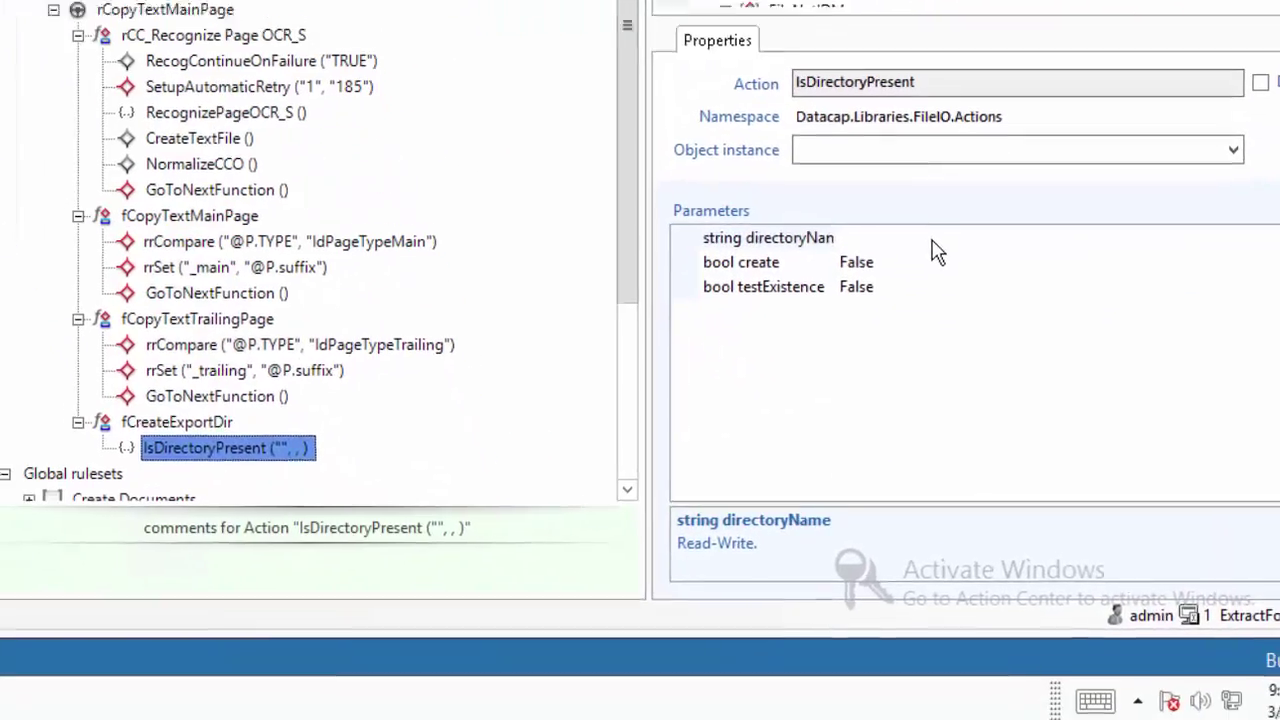
left_click(937, 525)
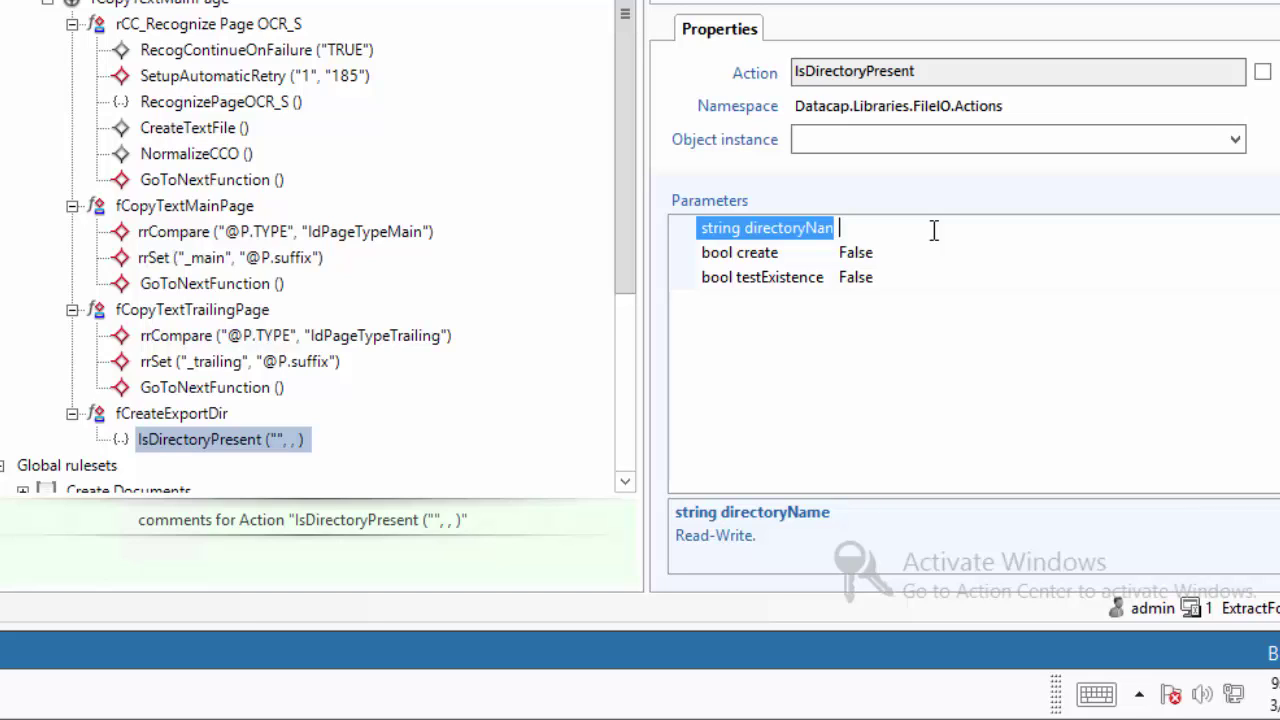
type("@APPPATH(")
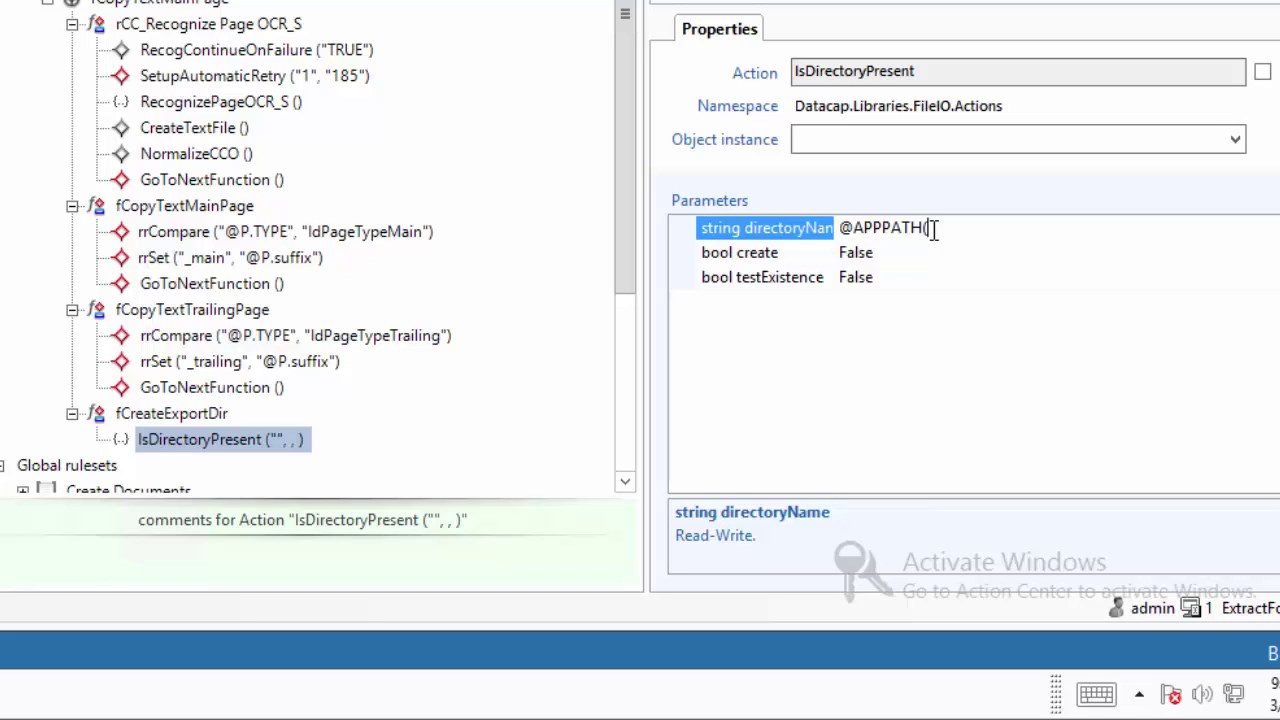
type("export)+\\+")
type("CC+\\")
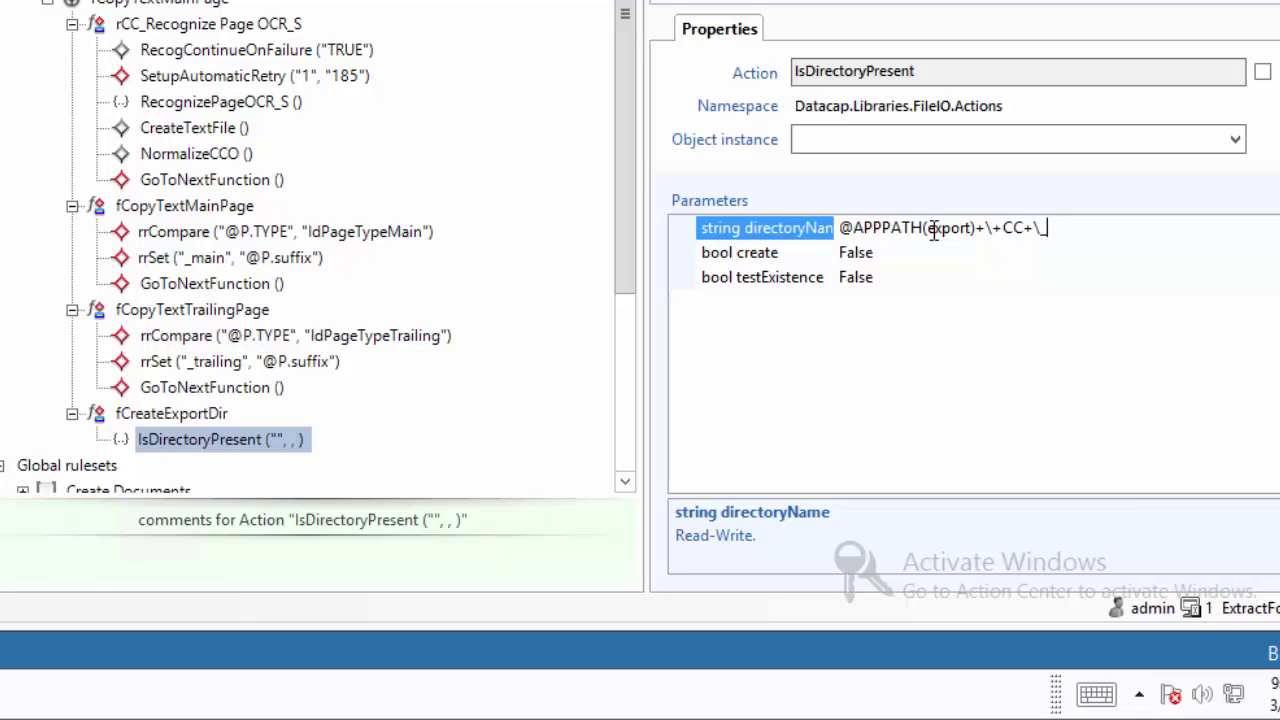
type("@D.PageTypePrefix")
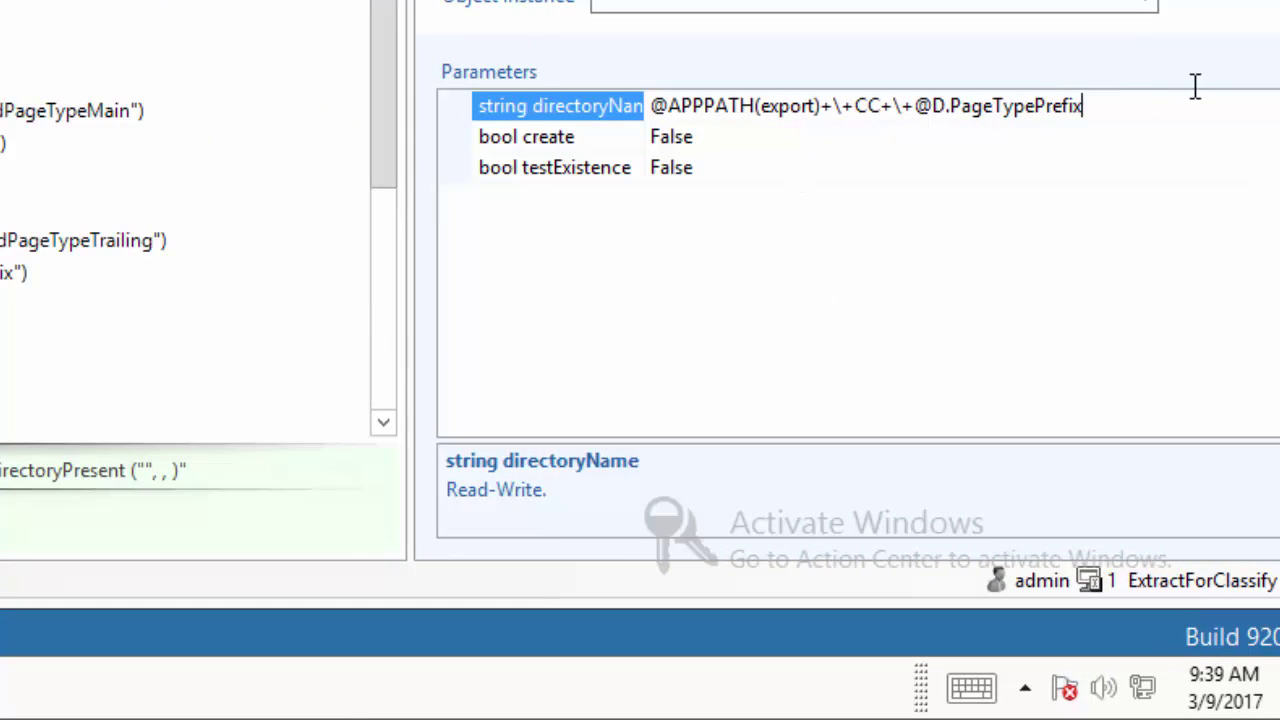
type("+@P.suffix")
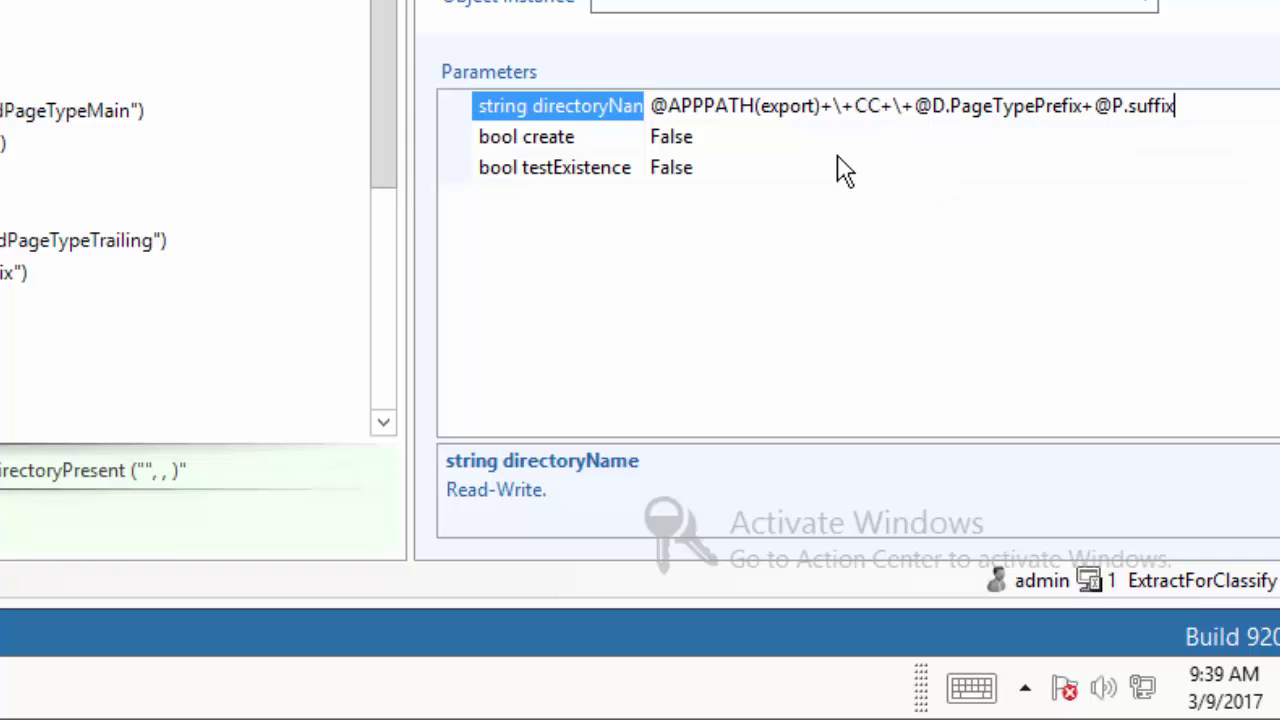
left_click(763, 137)
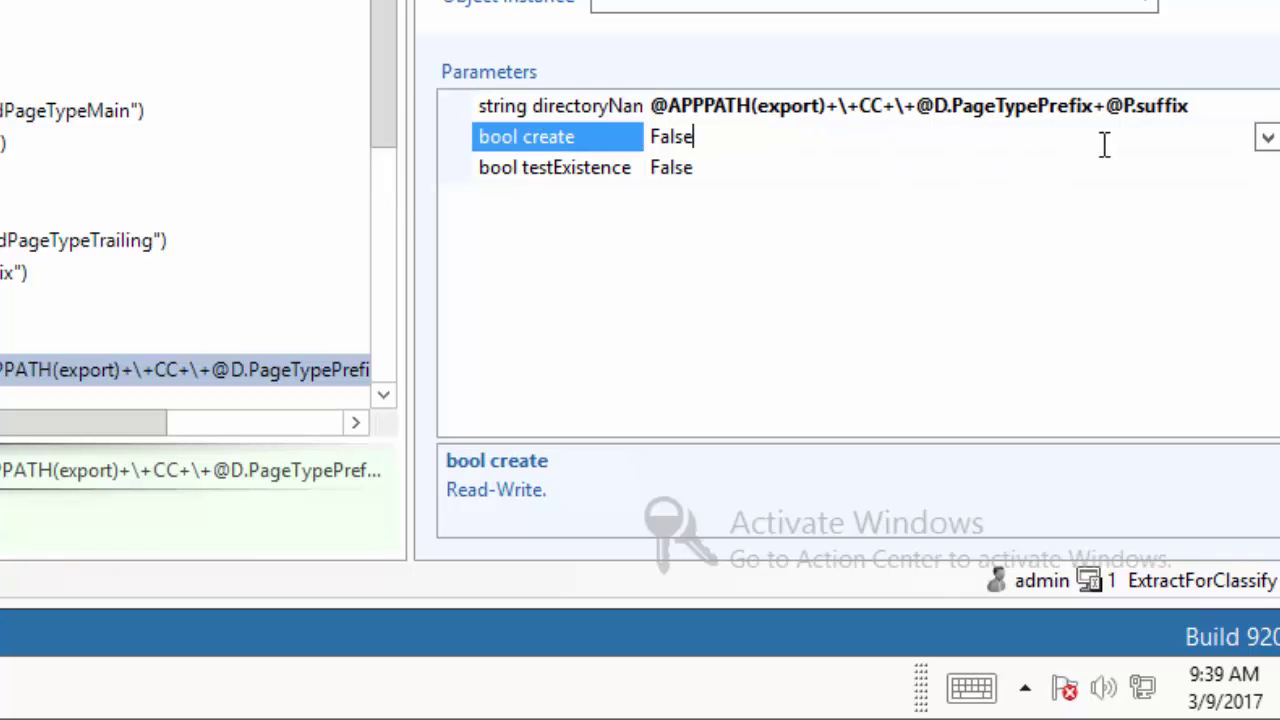
left_click(1266, 139)
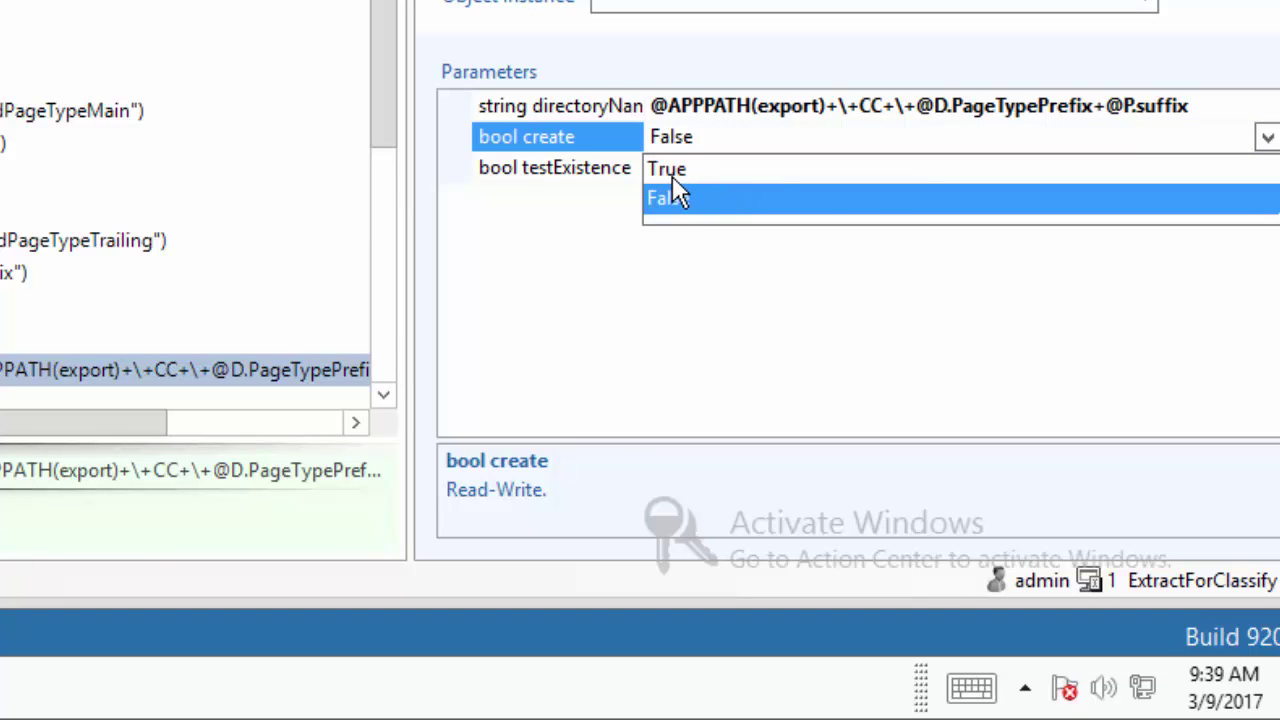
left_click(700, 169)
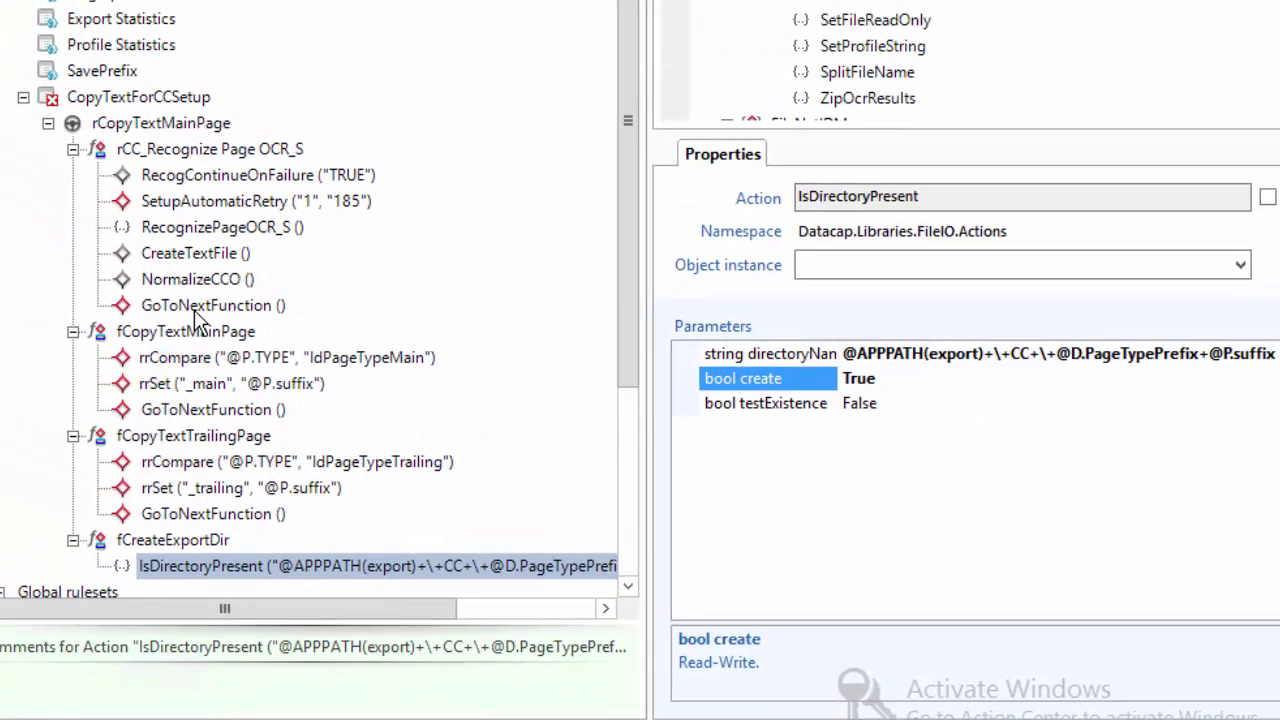
Step: Copy GoToNextFunction into fCreateExportDir after IsDirectoryPresent
right_click(195, 309)
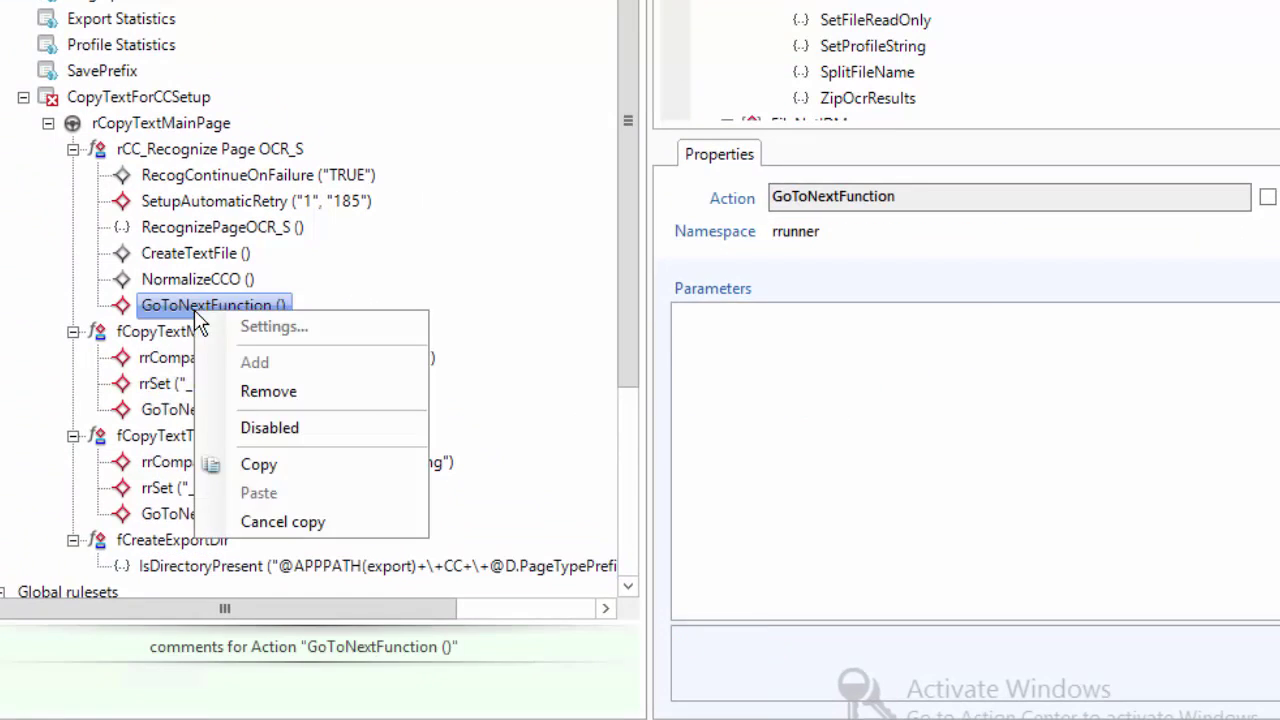
left_click(258, 465)
right_click(150, 541)
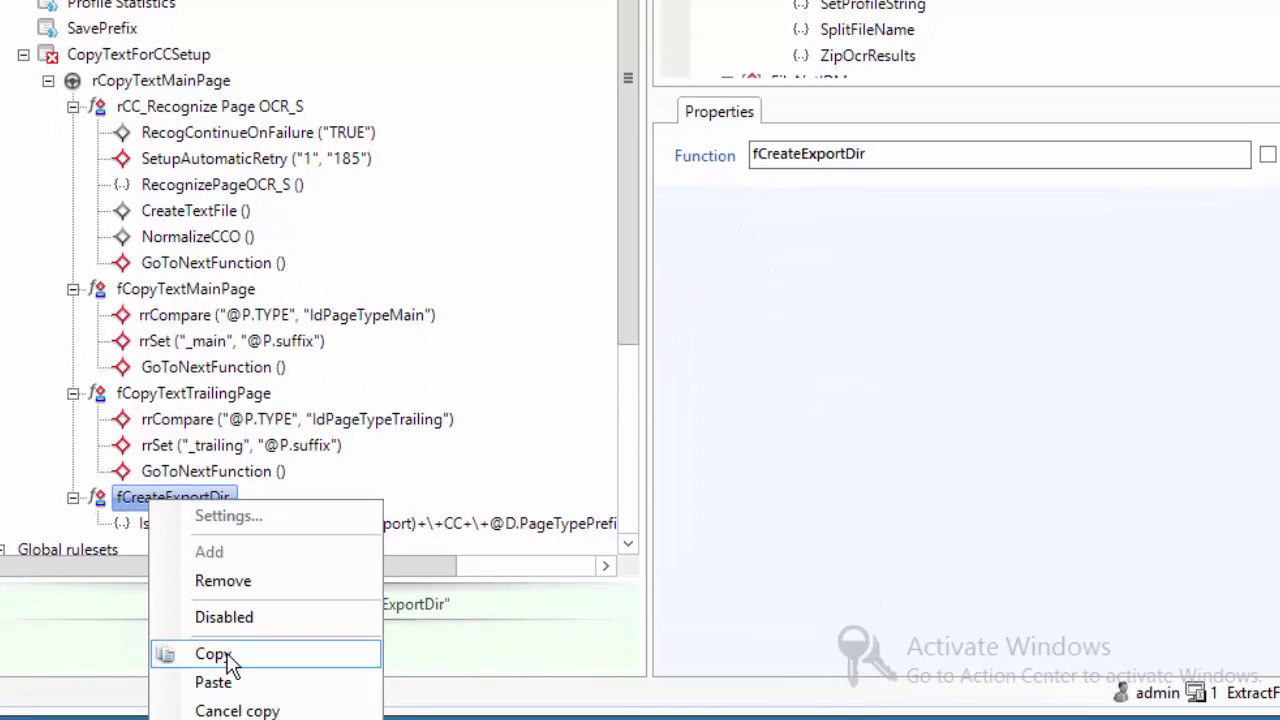
left_click(213, 682)
left_click_drag(626, 320, 643, 370)
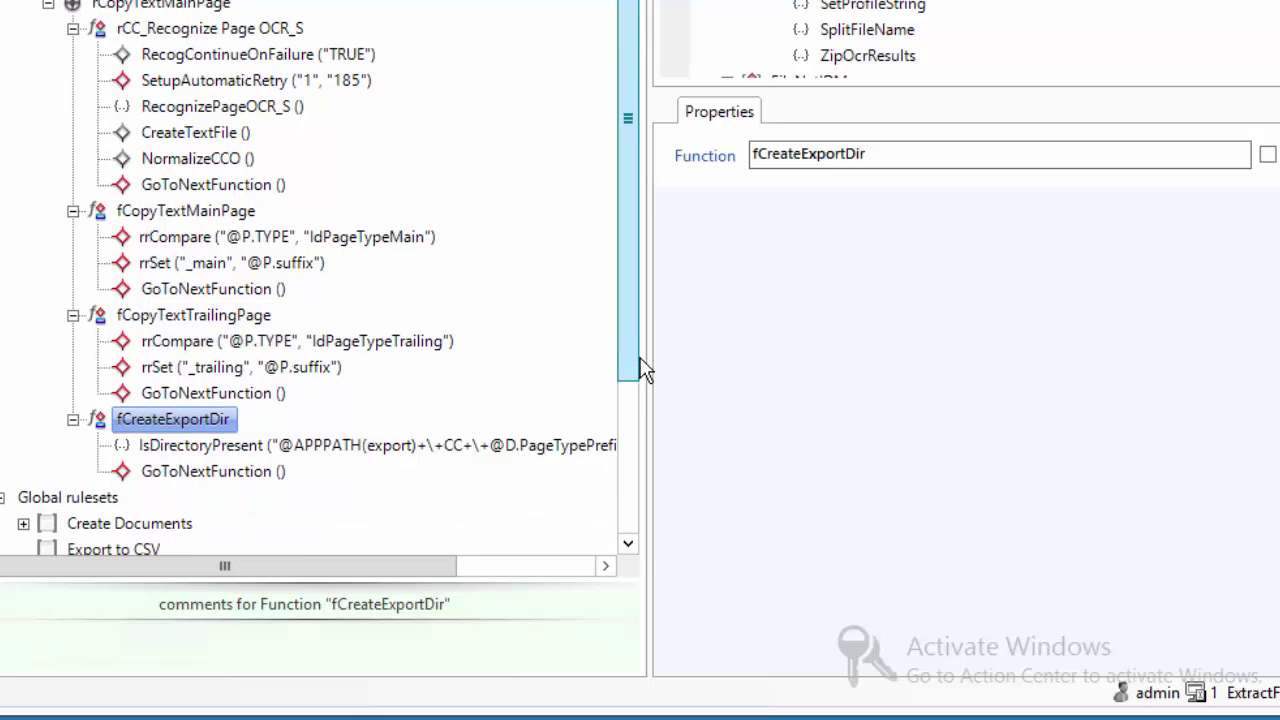
Step: Add Function1 to rCopyTextMainPage, rename it fCopyTextForCCSetup, and select the SplitFileName action
right_click(133, 7)
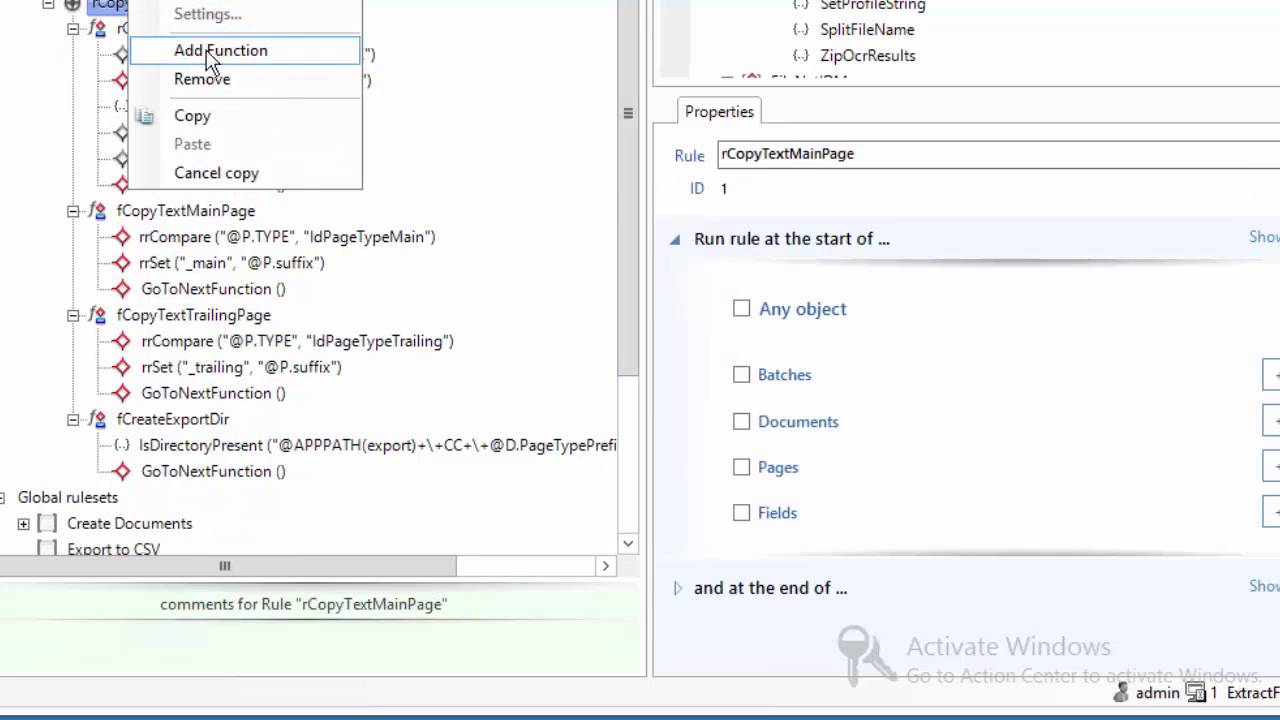
left_click(203, 52)
scroll(634, 377, "down", 3)
left_click(151, 290)
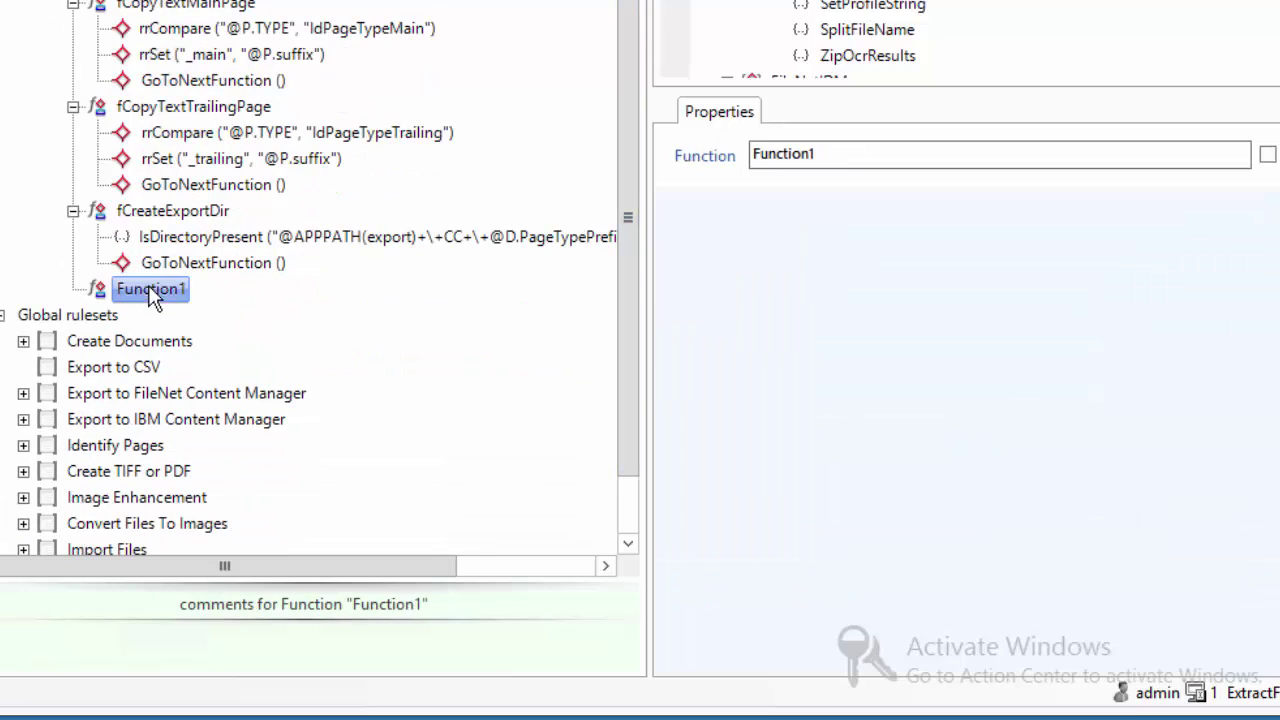
left_click(145, 292)
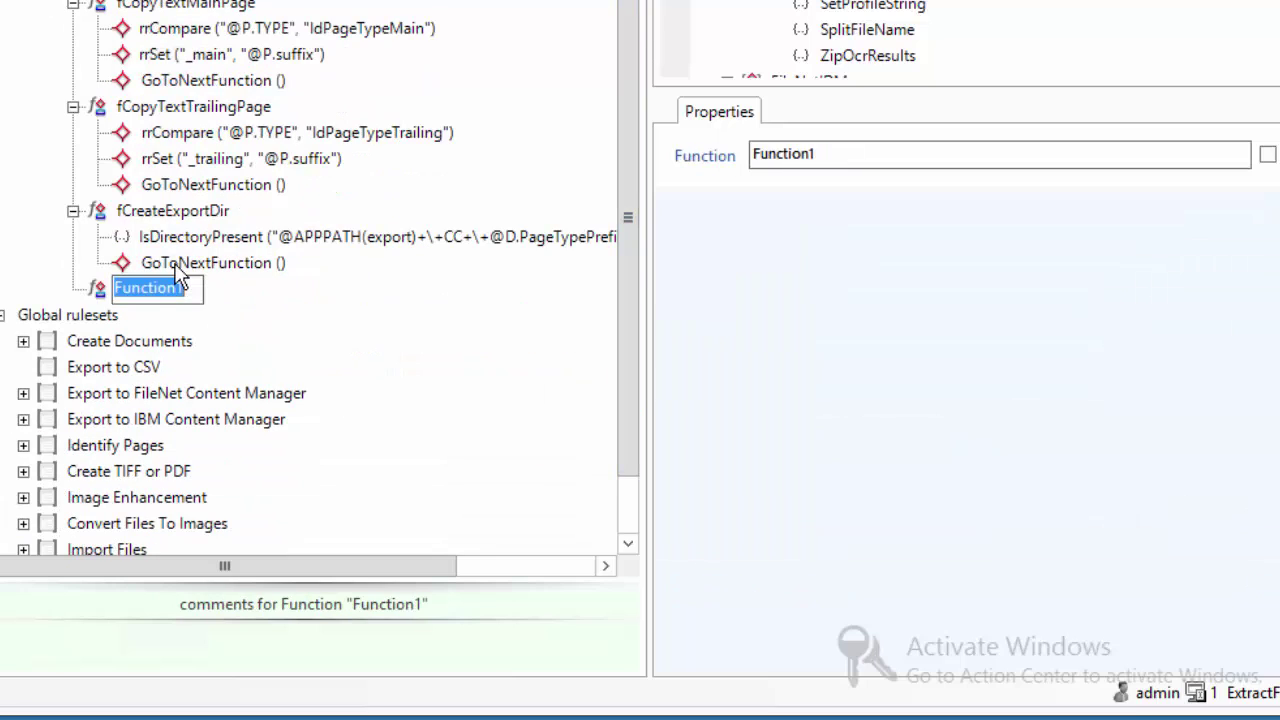
type("fCopyTe")
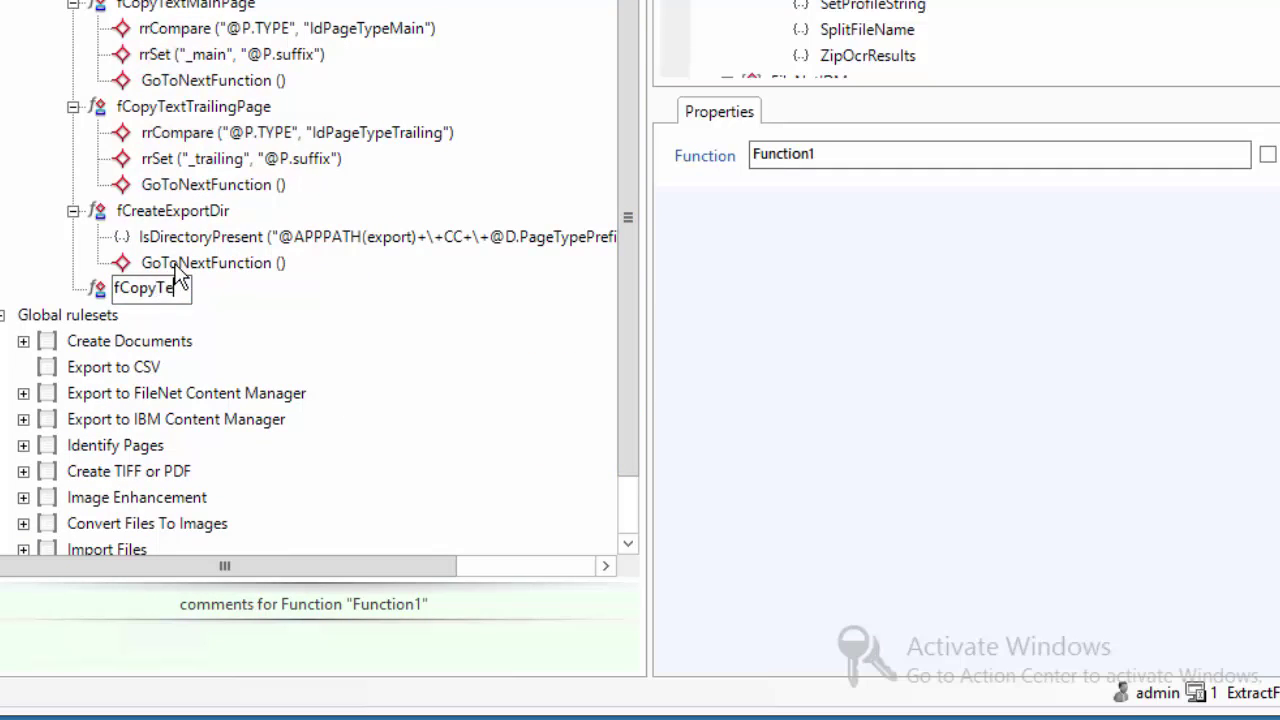
type("xtForCCSe")
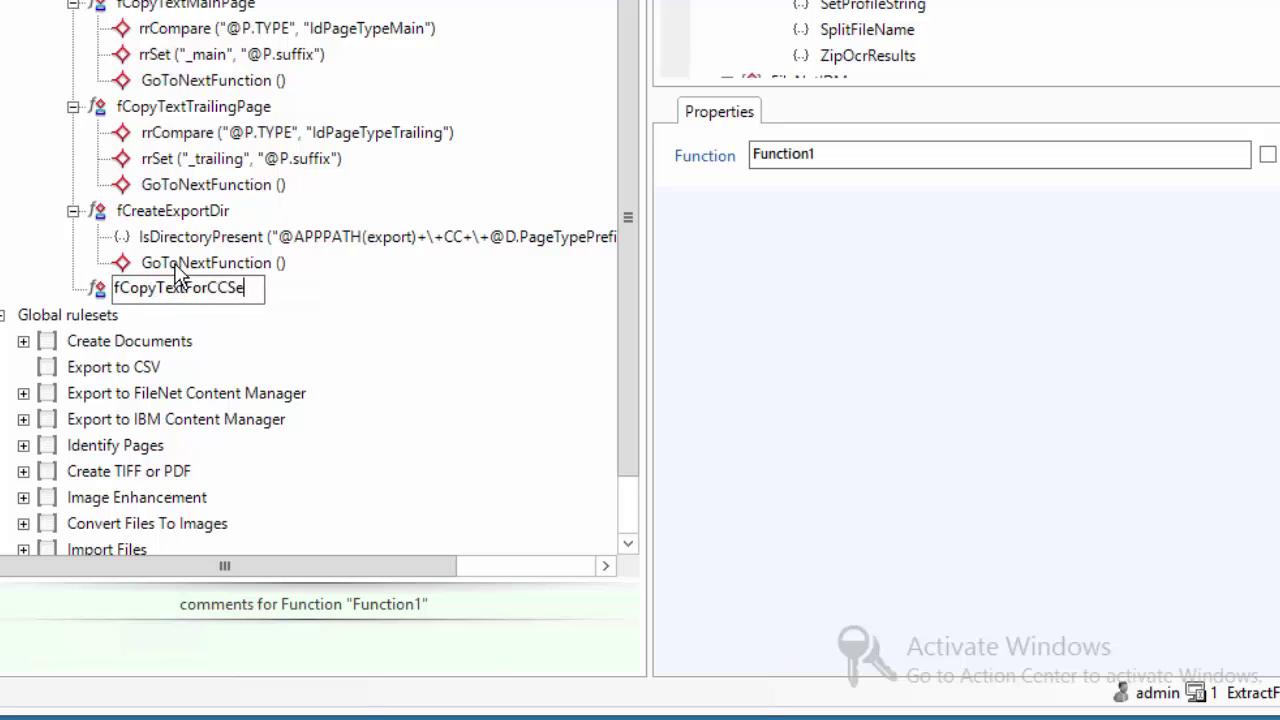
type("tup")
key("Return")
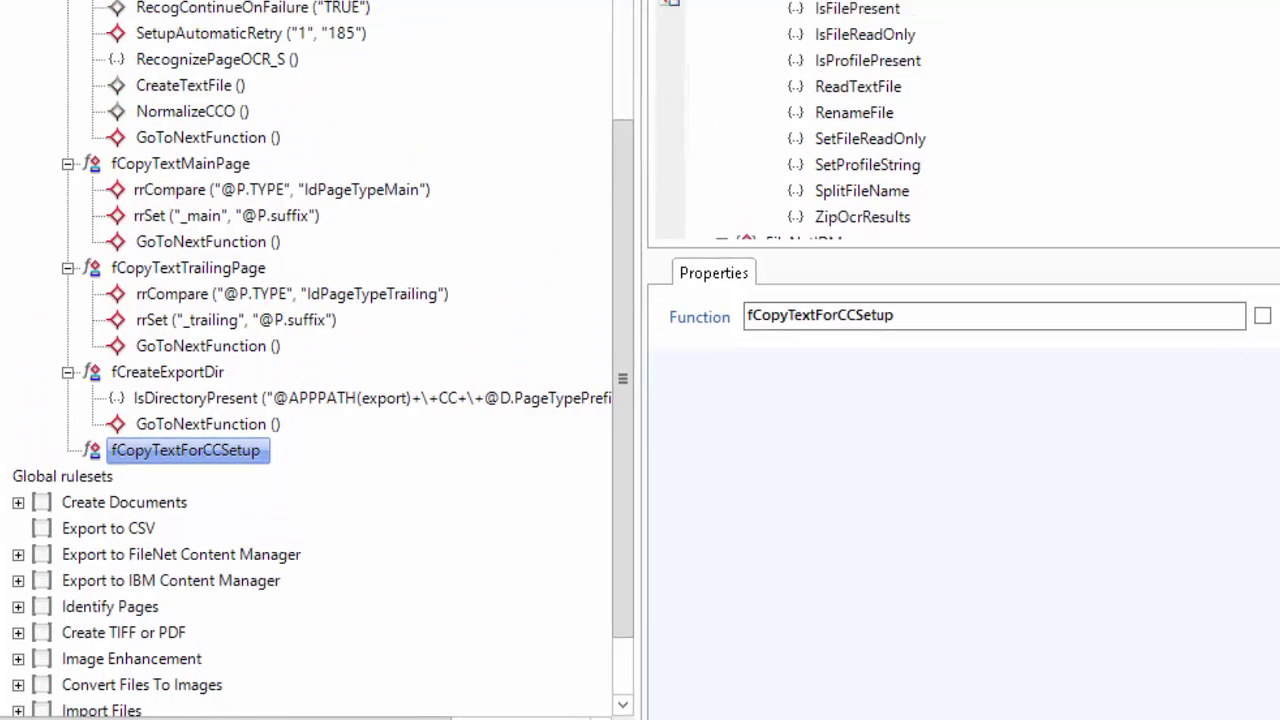
left_click(815, 200)
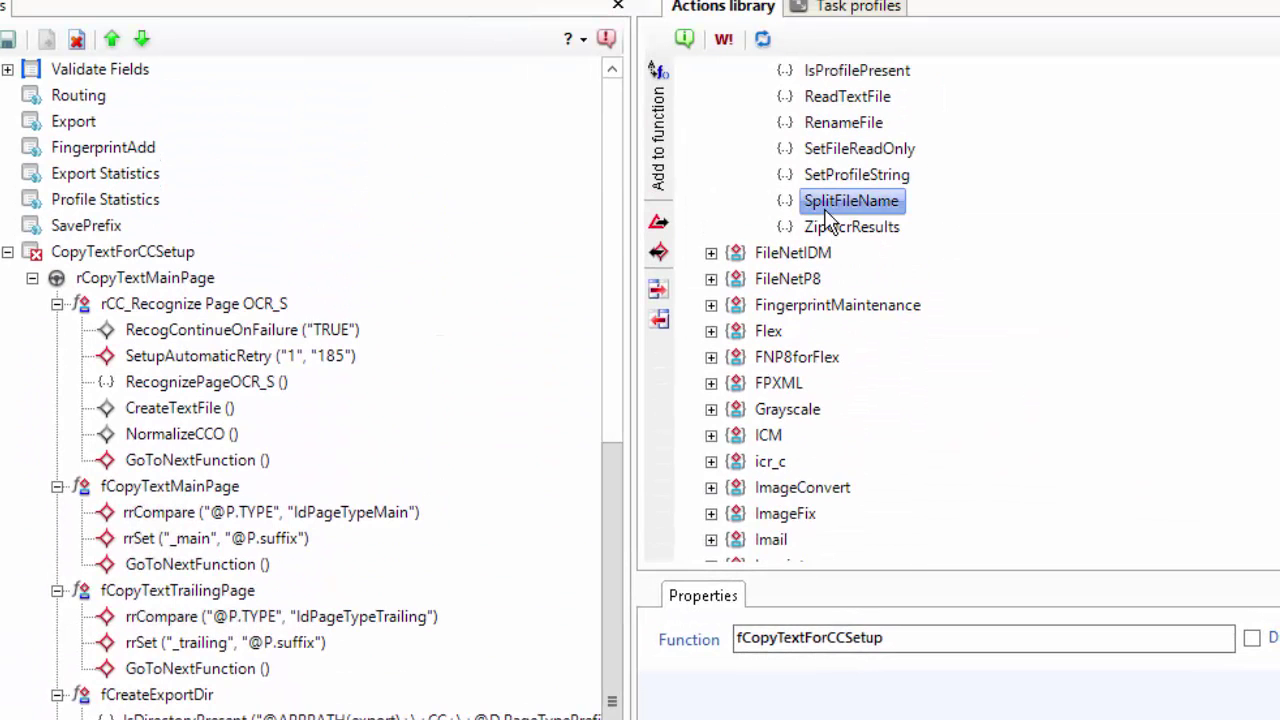
Step: Add SplitFileName to fCopyTextForCCSetup and check the page's IMAGEFILE variable in Verify.xml
left_click(662, 138)
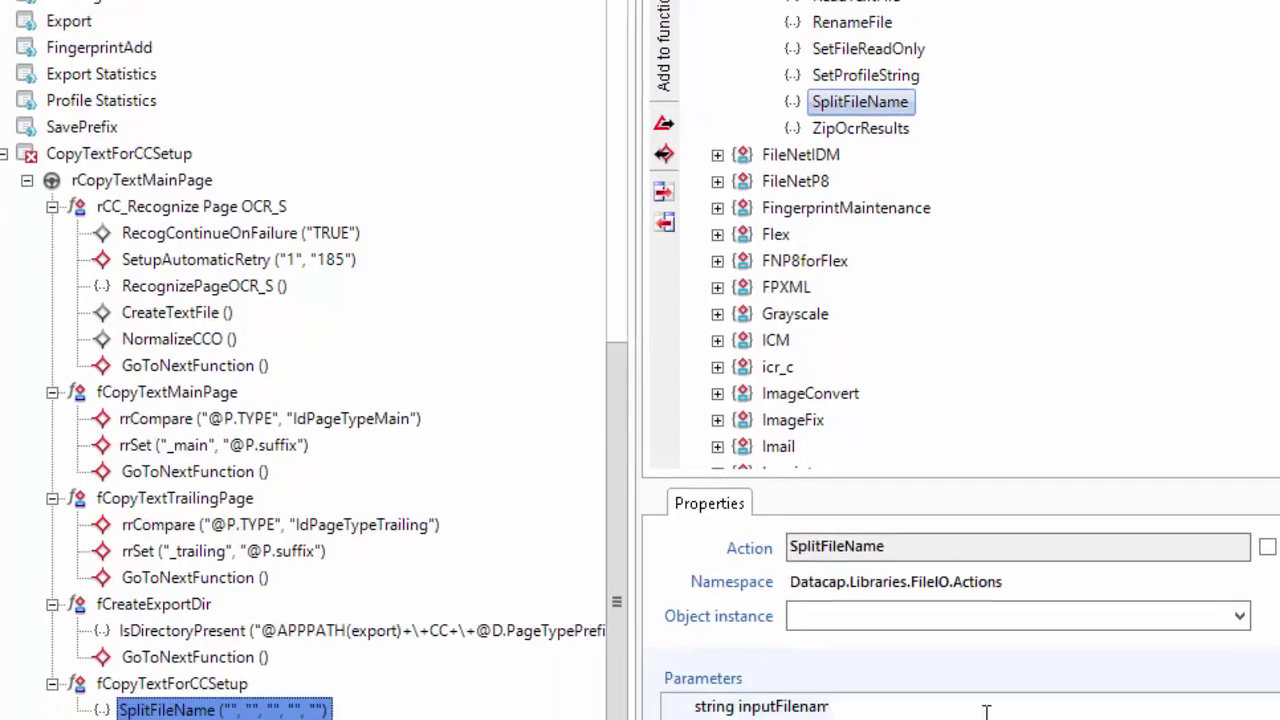
left_click(986, 709)
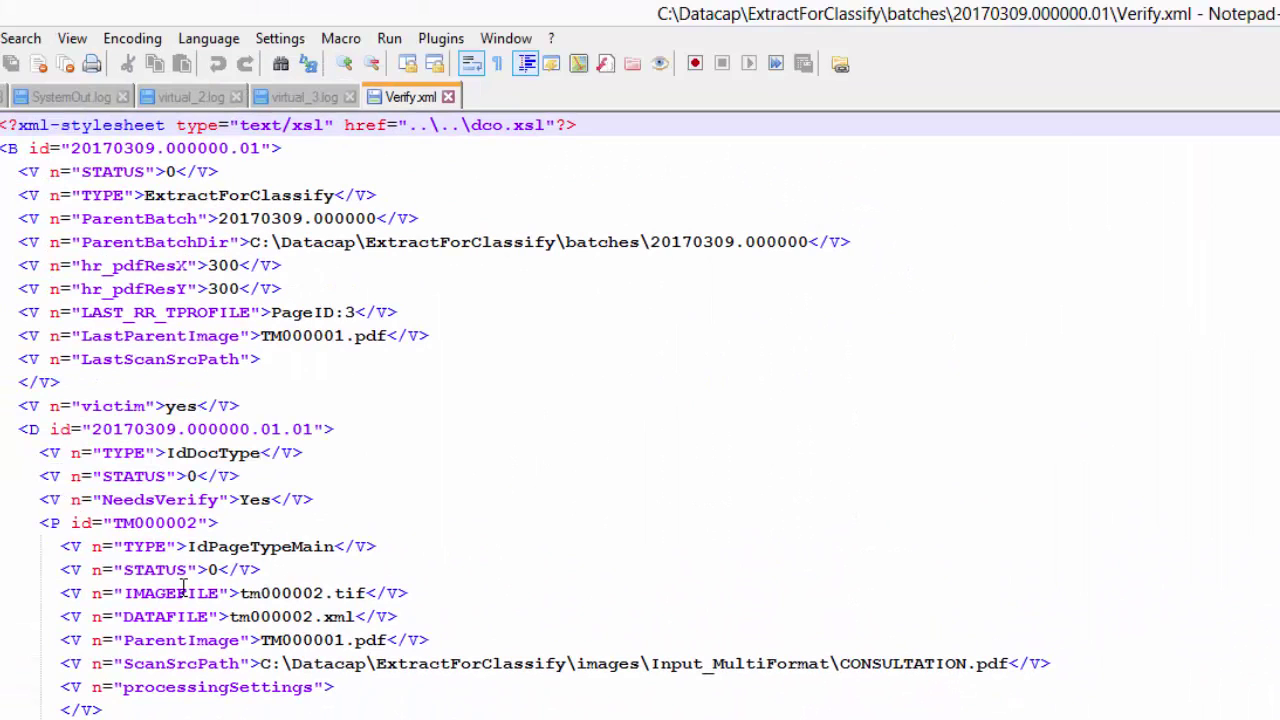
left_click(235, 595)
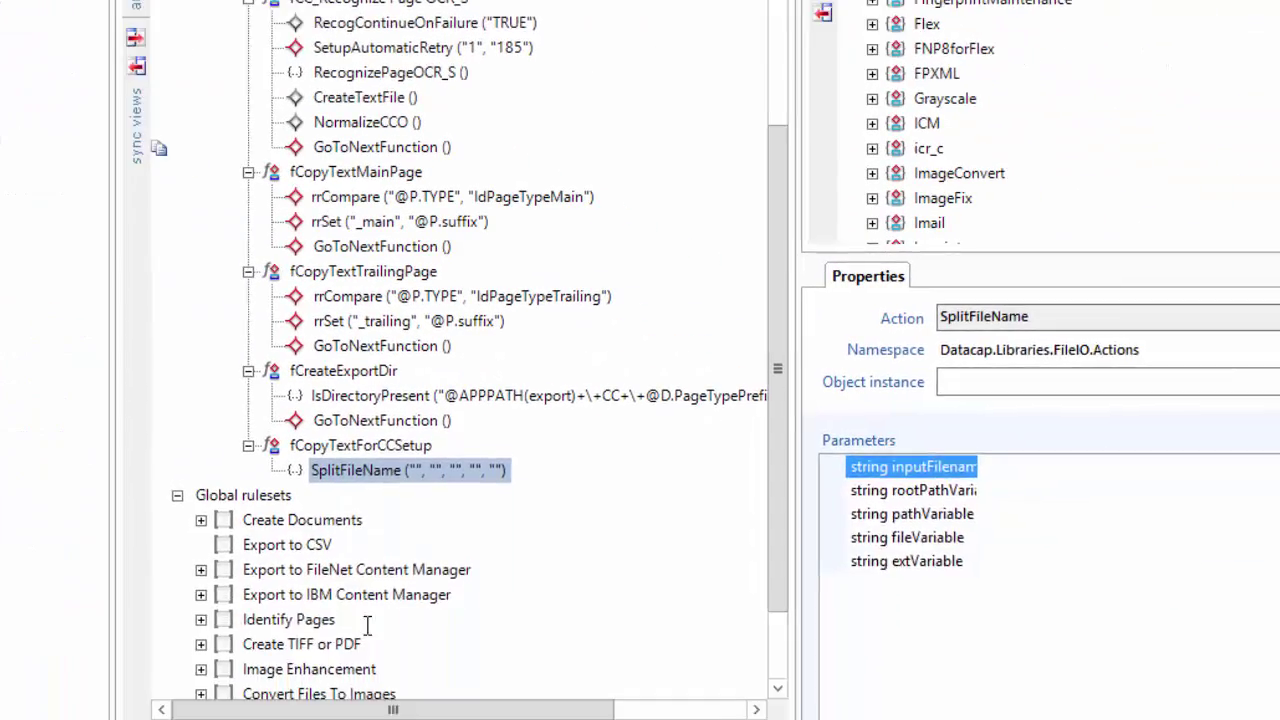
Step: Fill SplitFileName with input @P.IMAGEFILE and outputs @P.FROOT, @P.FPATH, @P.FFILE, @P.FEXT
left_click(731, 358)
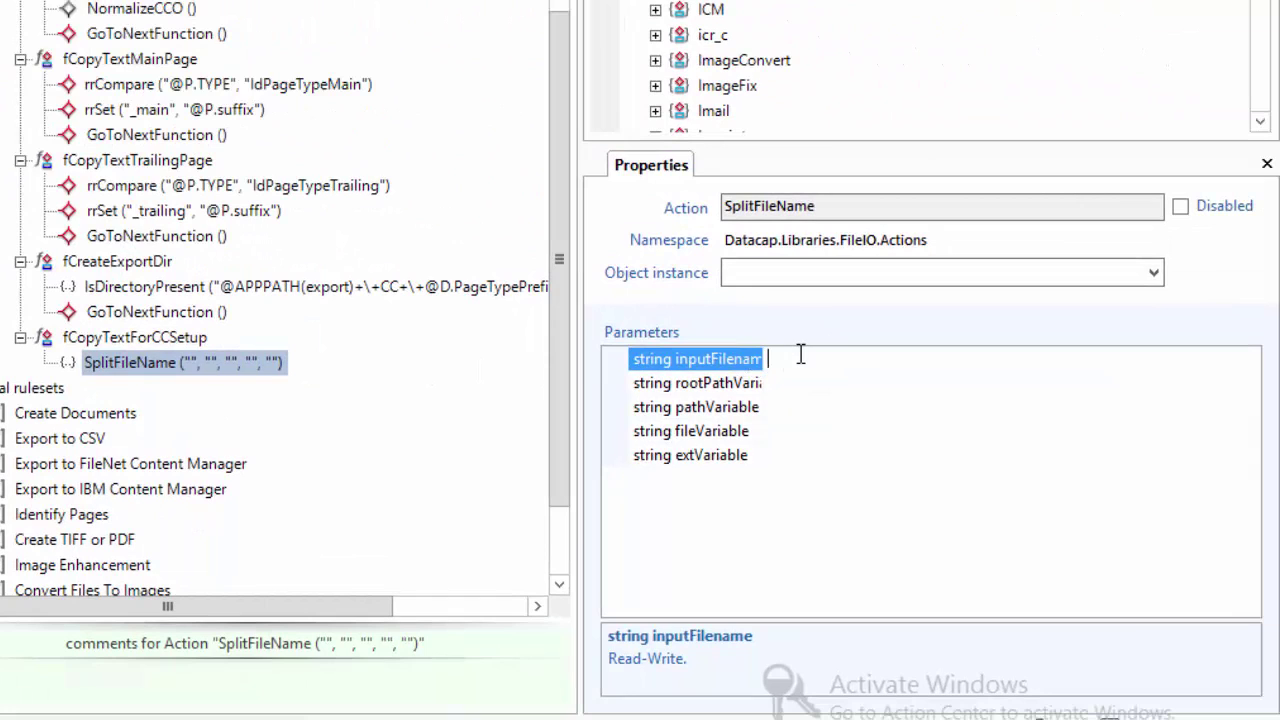
type("@P.IMAGEFILE")
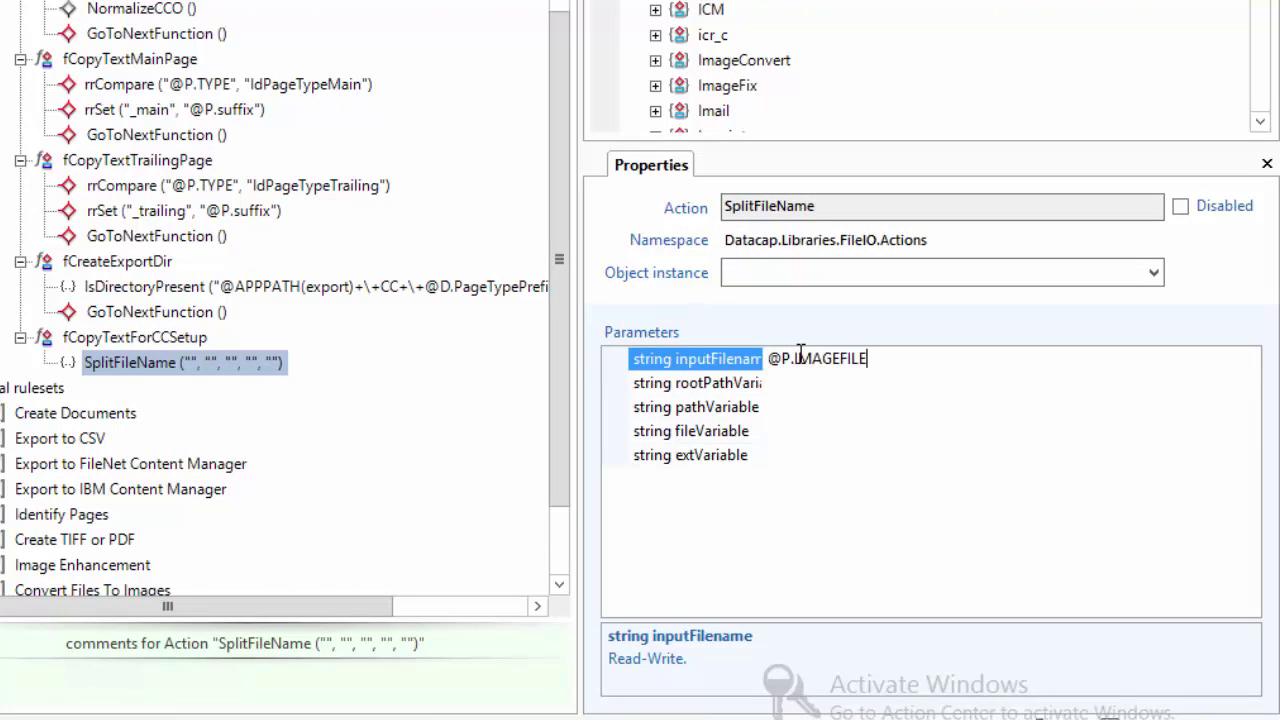
left_click(871, 377)
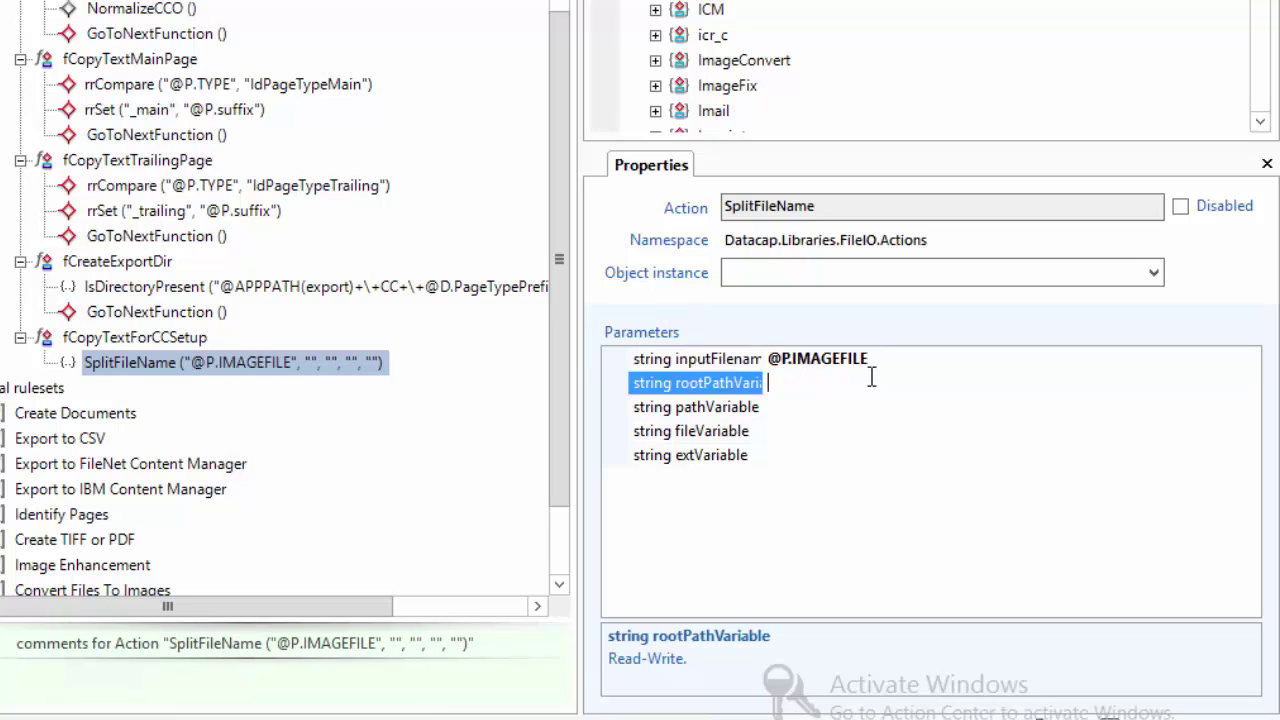
type("@P.FROOT")
left_click(833, 407)
type("@")
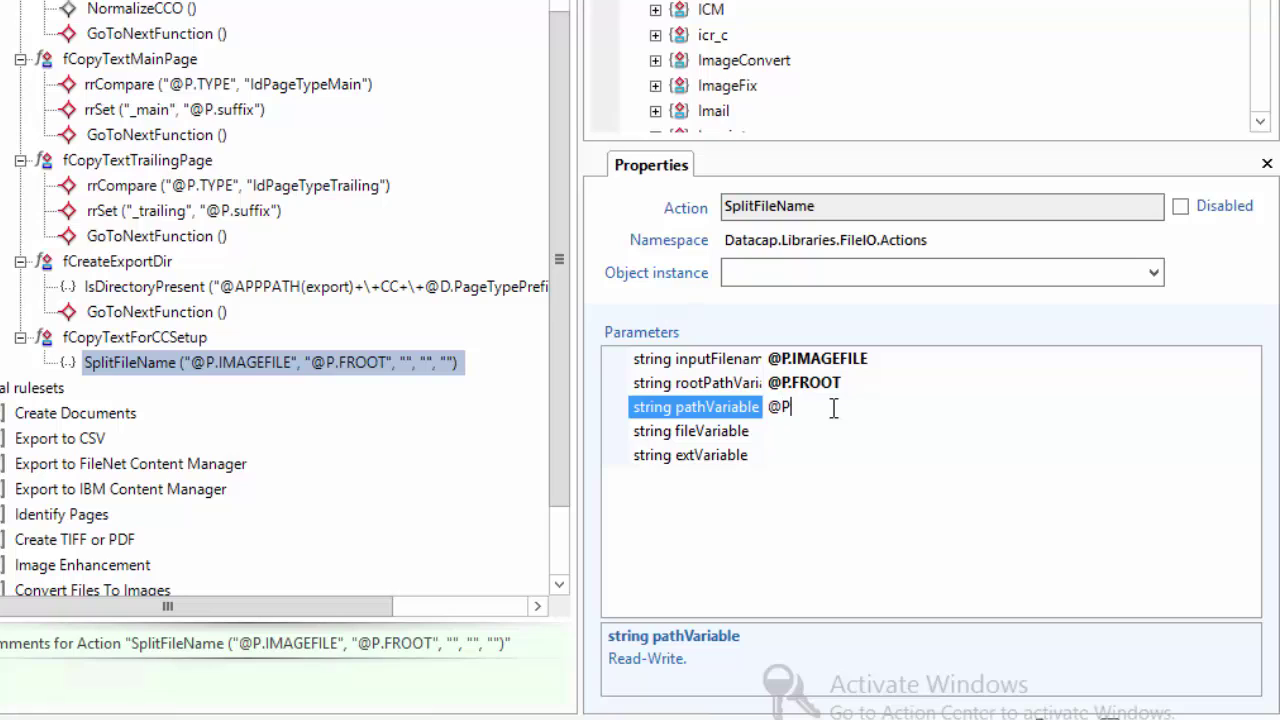
type("P.FPATH")
left_click(850, 435)
type("@")
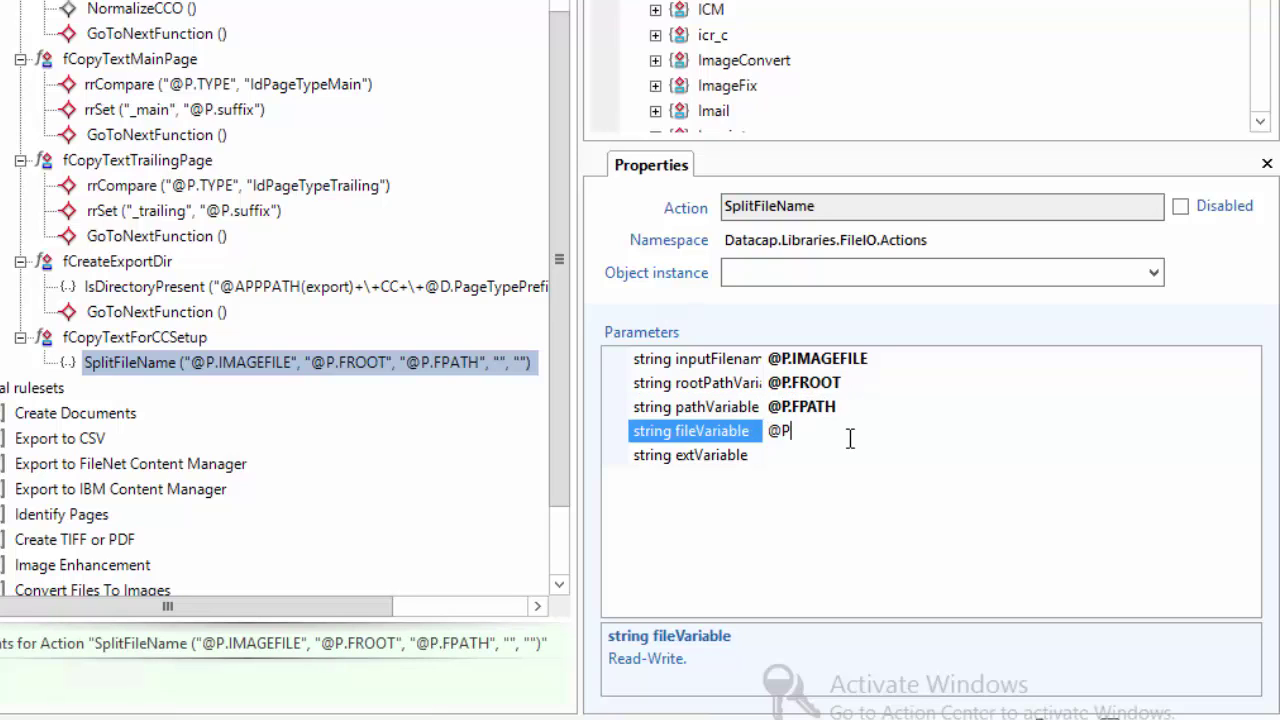
type("P.FFILE")
left_click(842, 459)
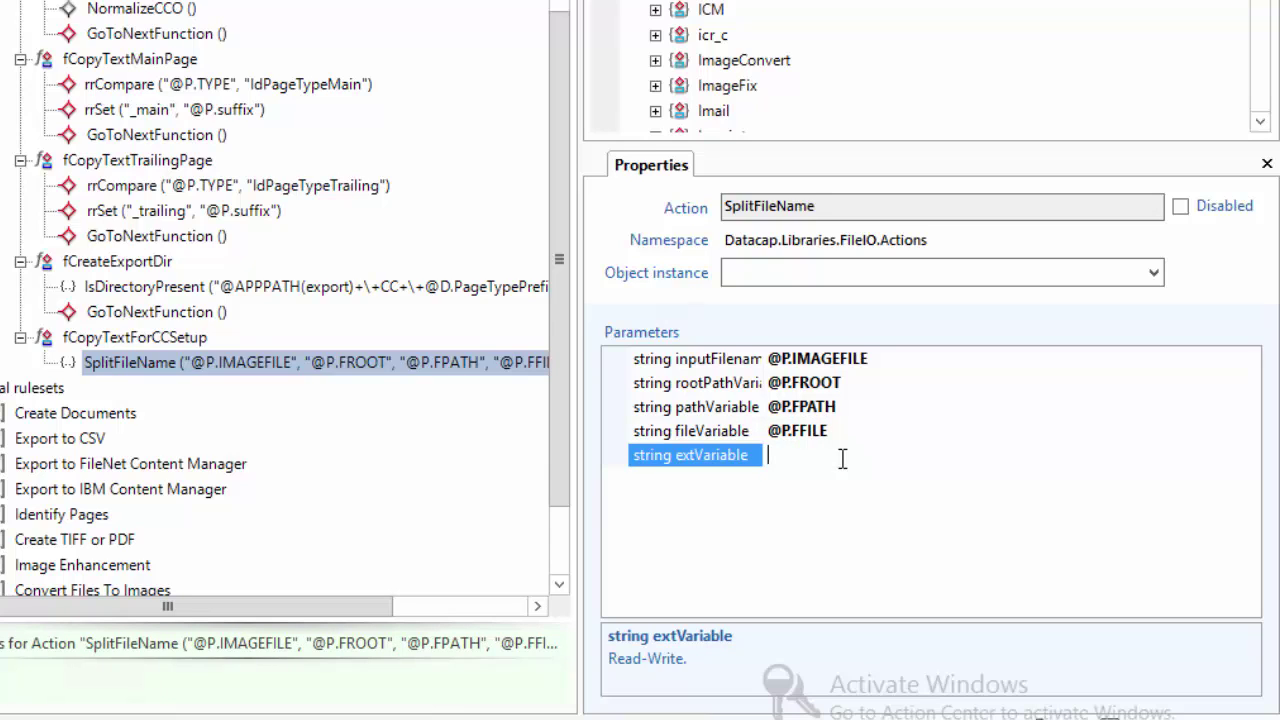
type("@P.FEXT")
key("Return")
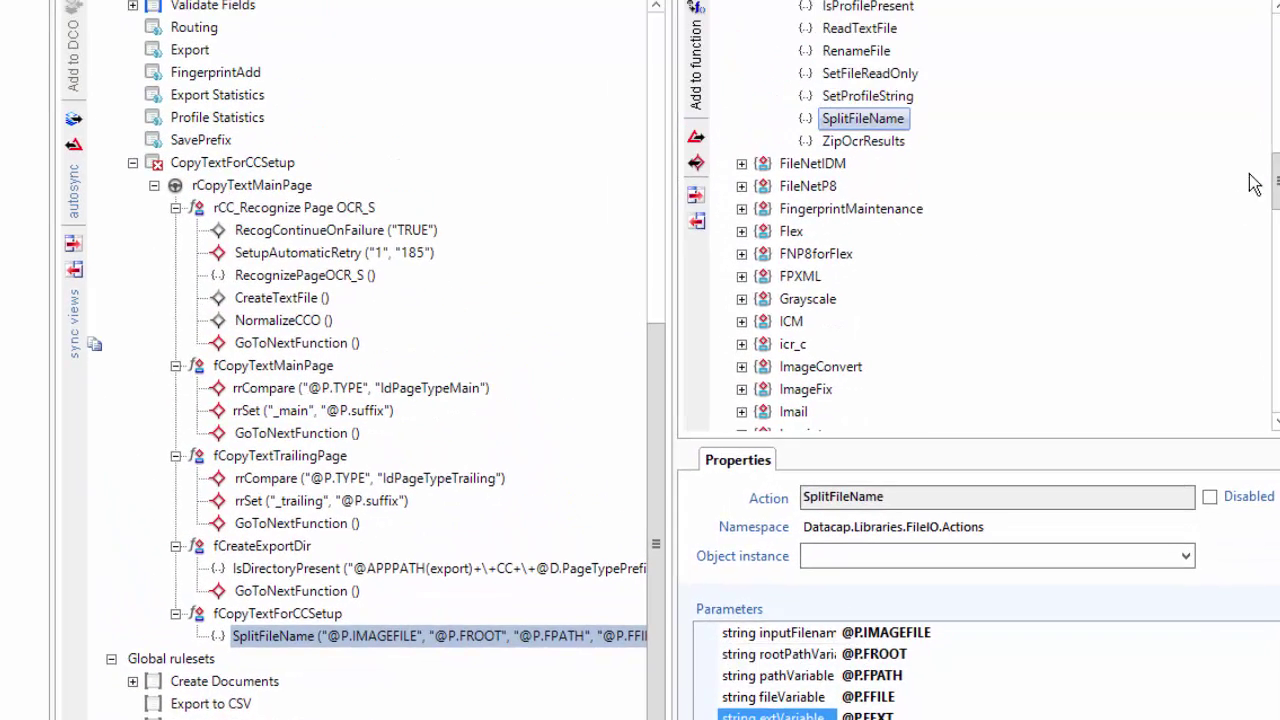
left_click_drag(1276, 195, 1251, 360)
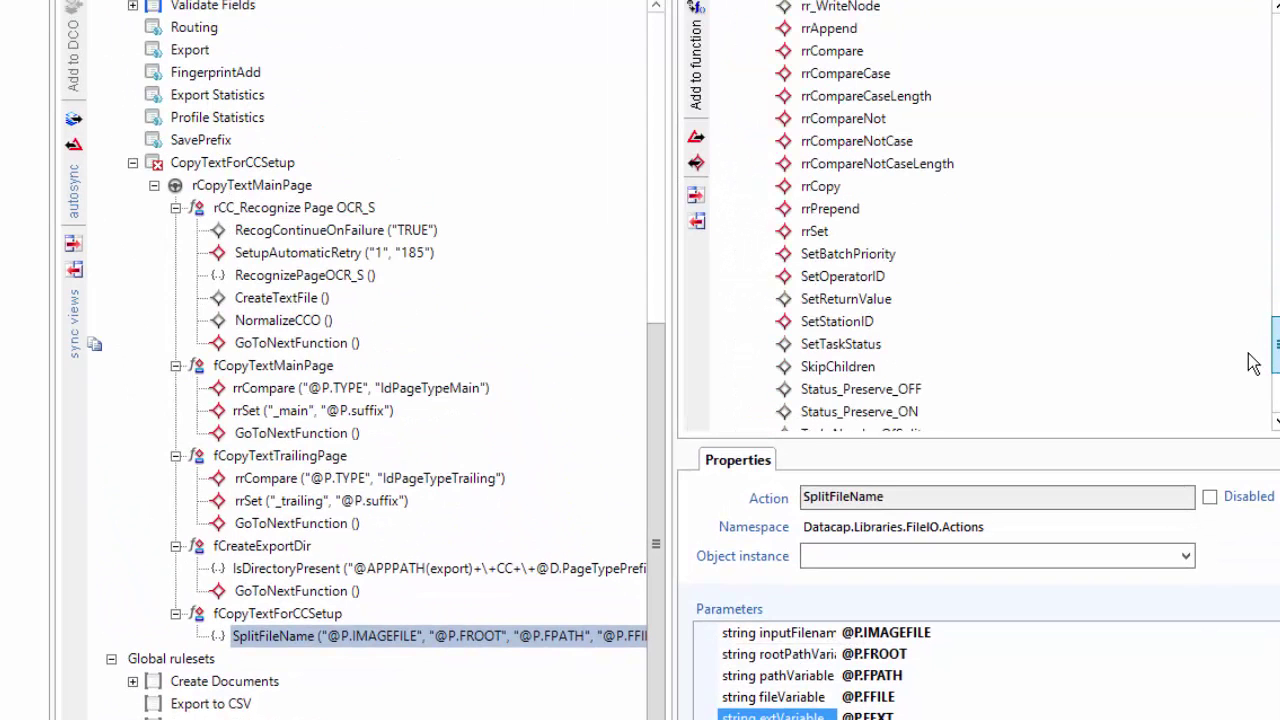
left_click(818, 232)
left_click(696, 65)
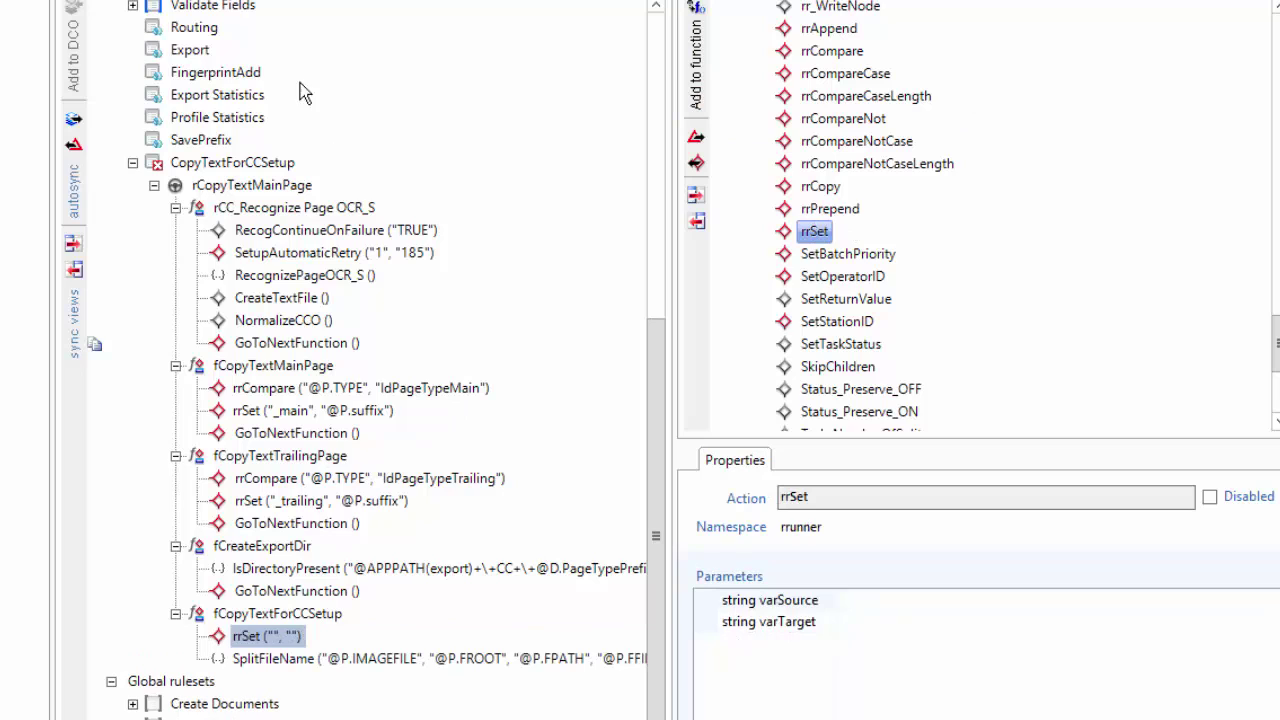
key("ctrl+Down")
left_click(885, 597)
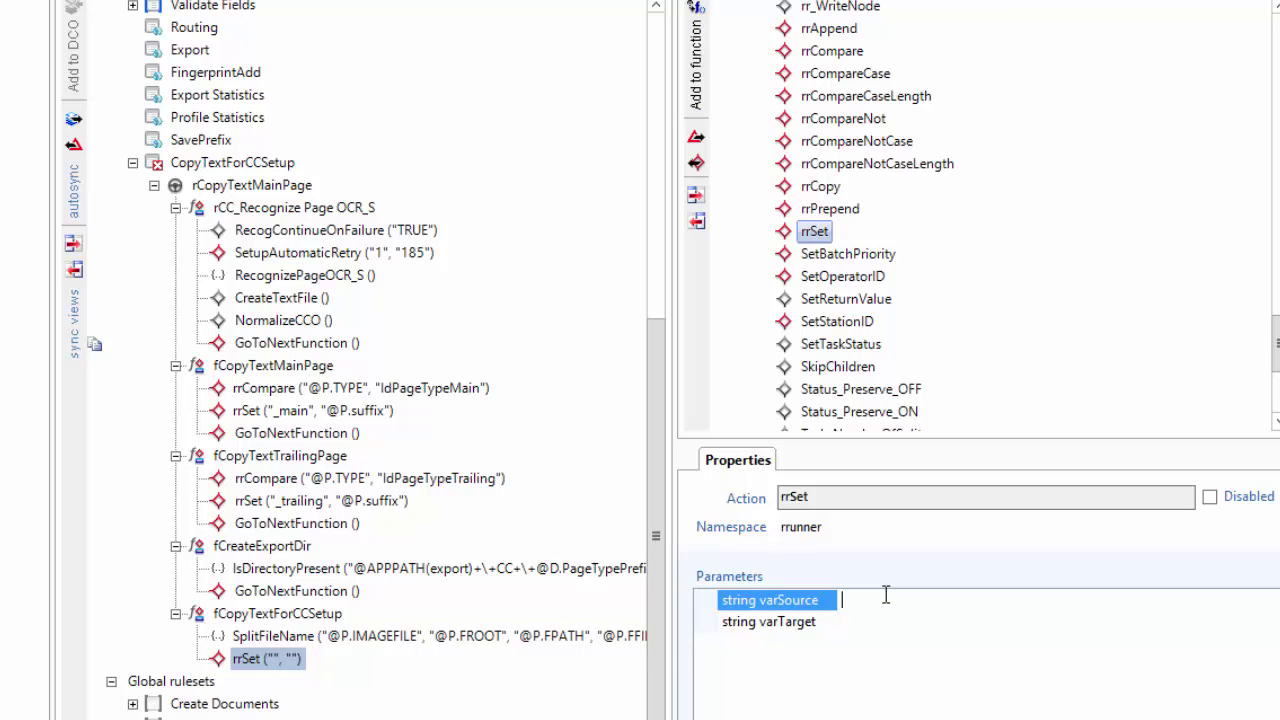
type("@APPPATH(runtimedir)")
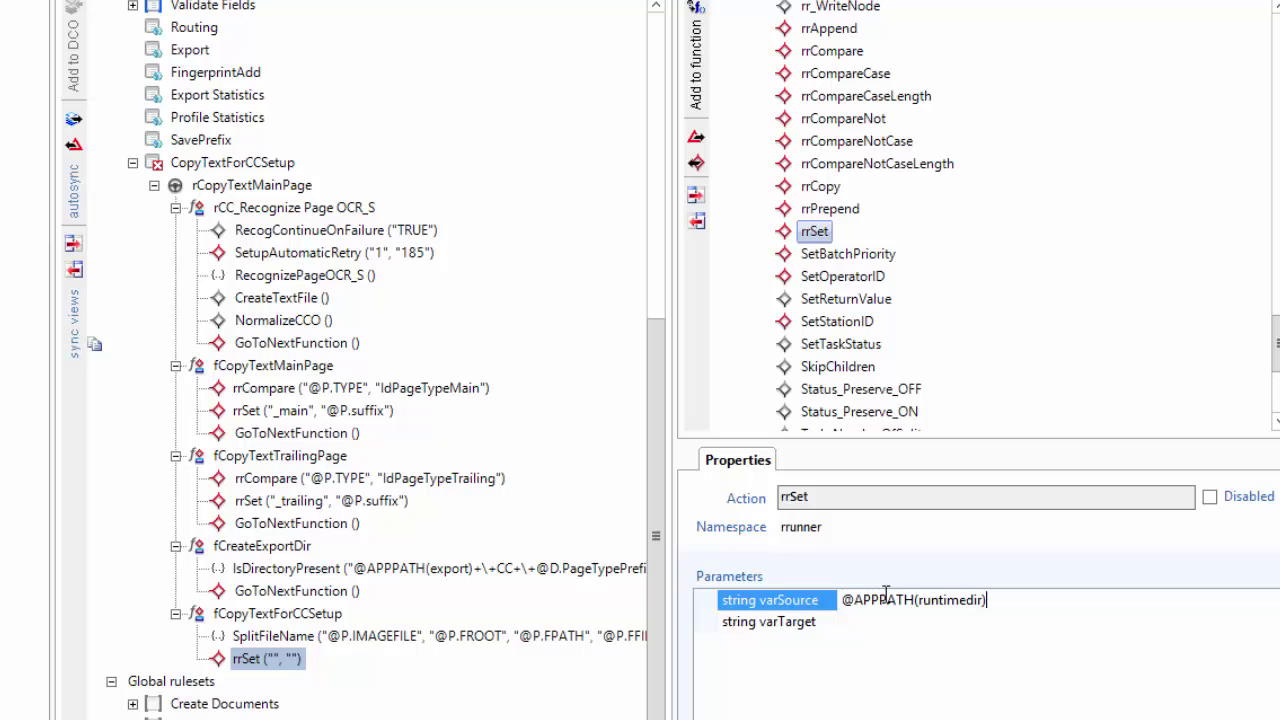
left_click(889, 619)
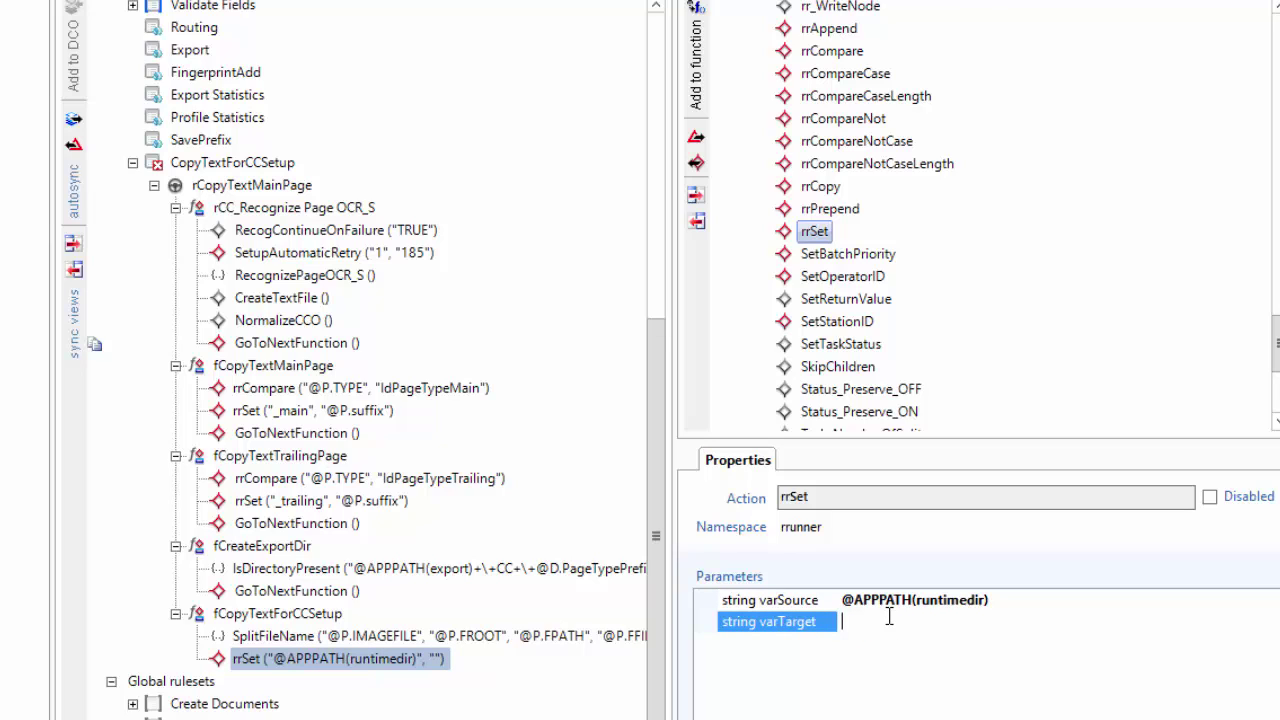
type("@P.rtdir")
key("Return")
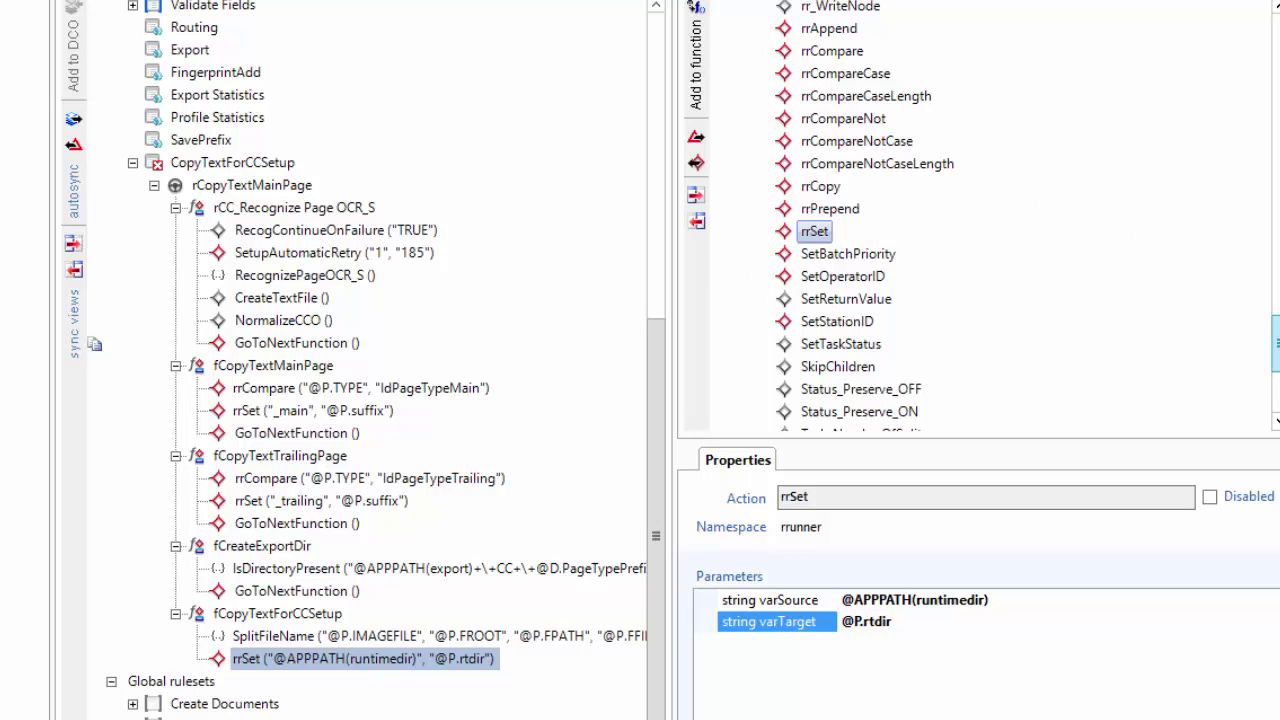
left_click_drag(1276, 330, 1276, 158)
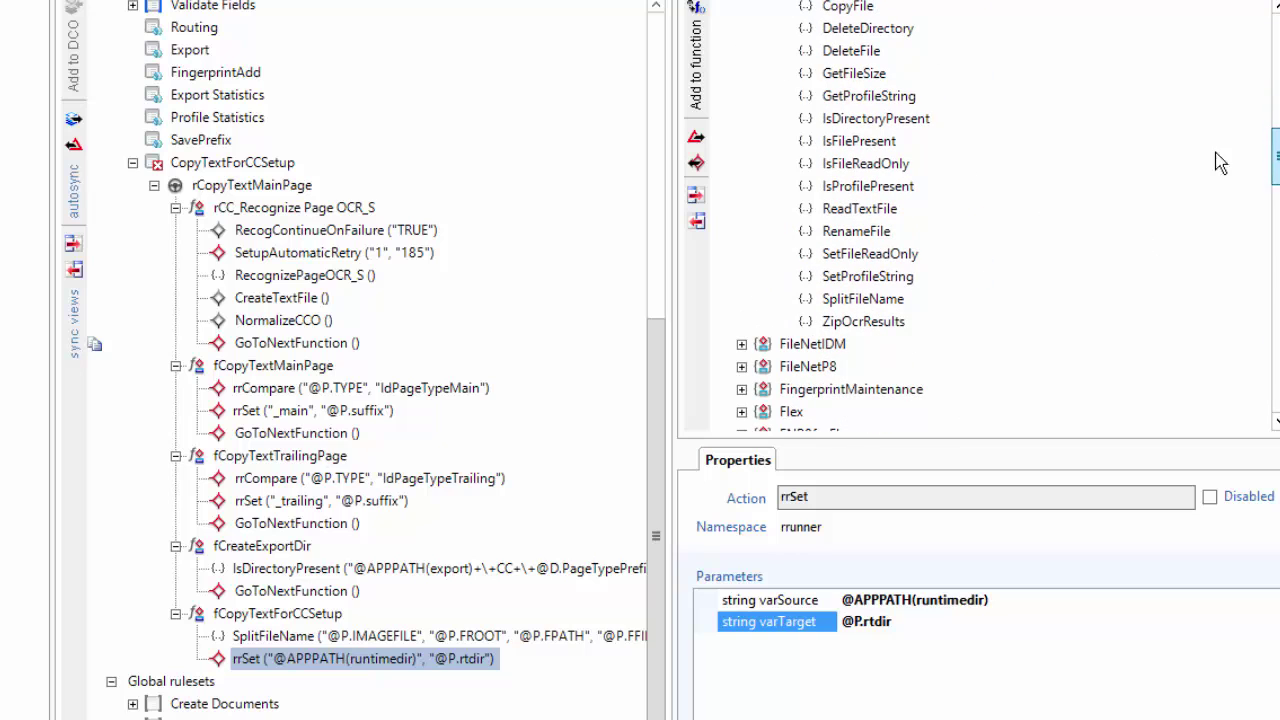
left_click(847, 7)
left_click(696, 62)
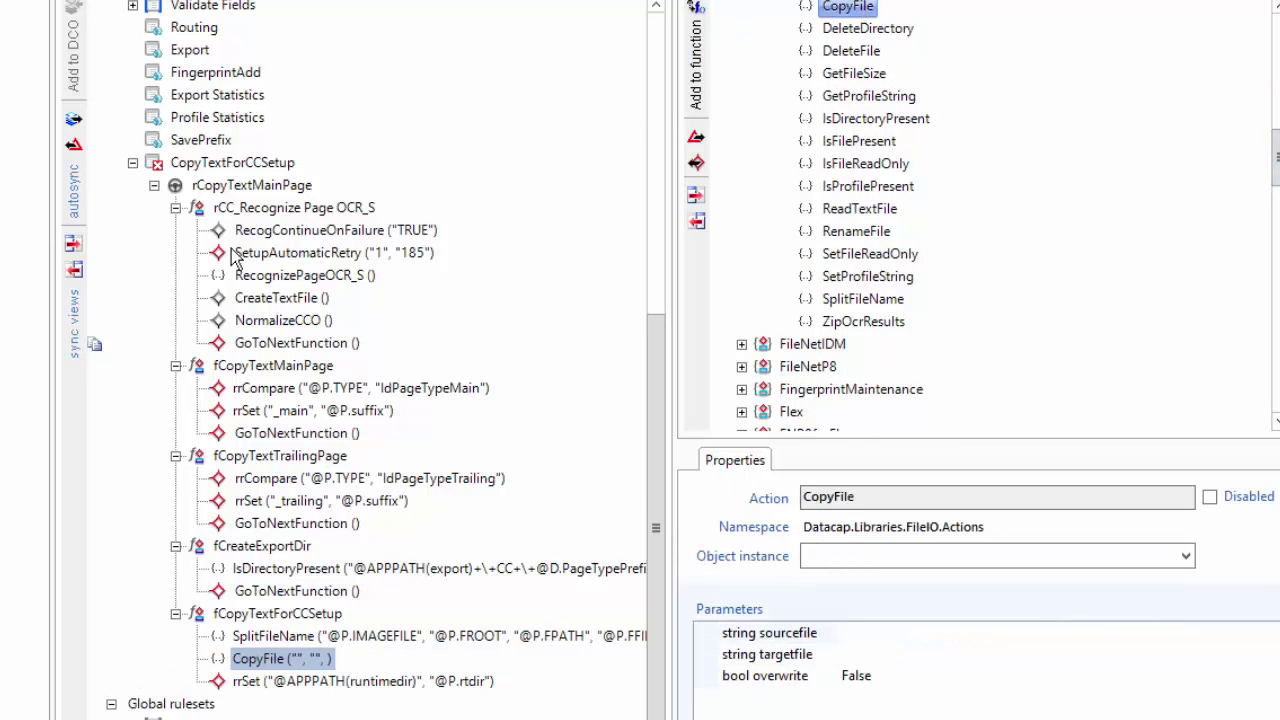
key("ctrl+Down")
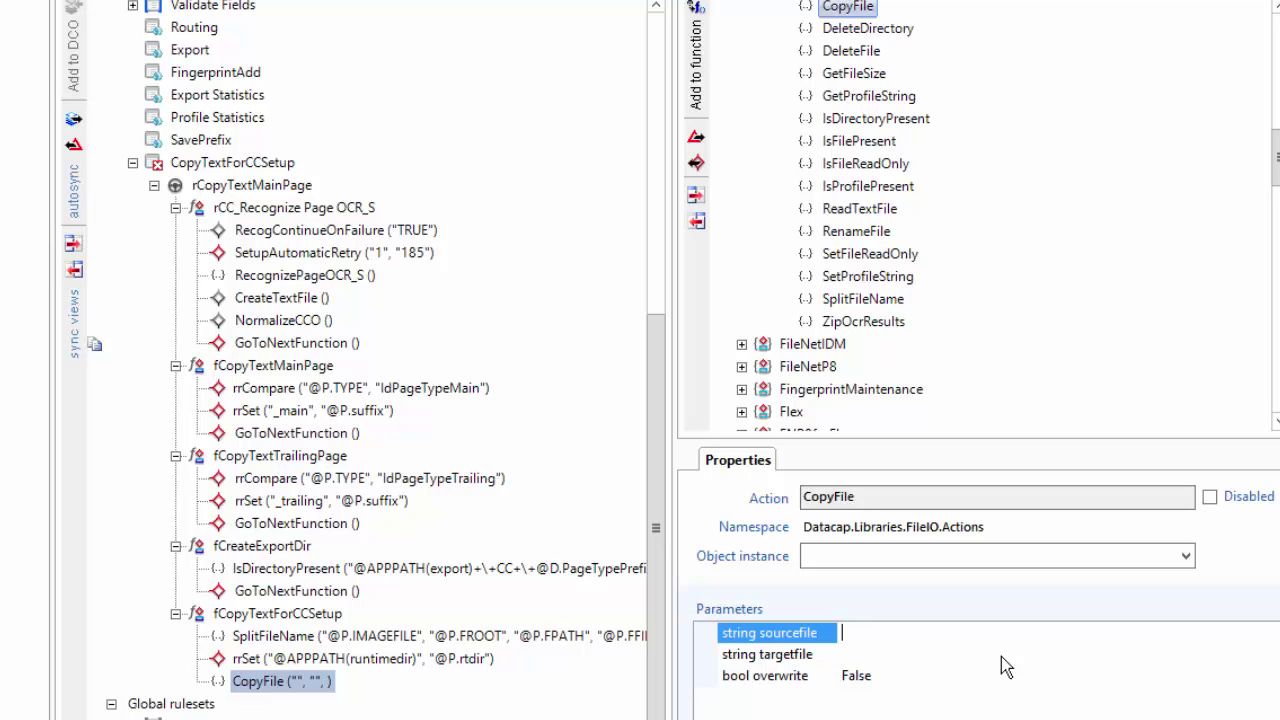
type("@P.rtdir+\\+")
key("Return")
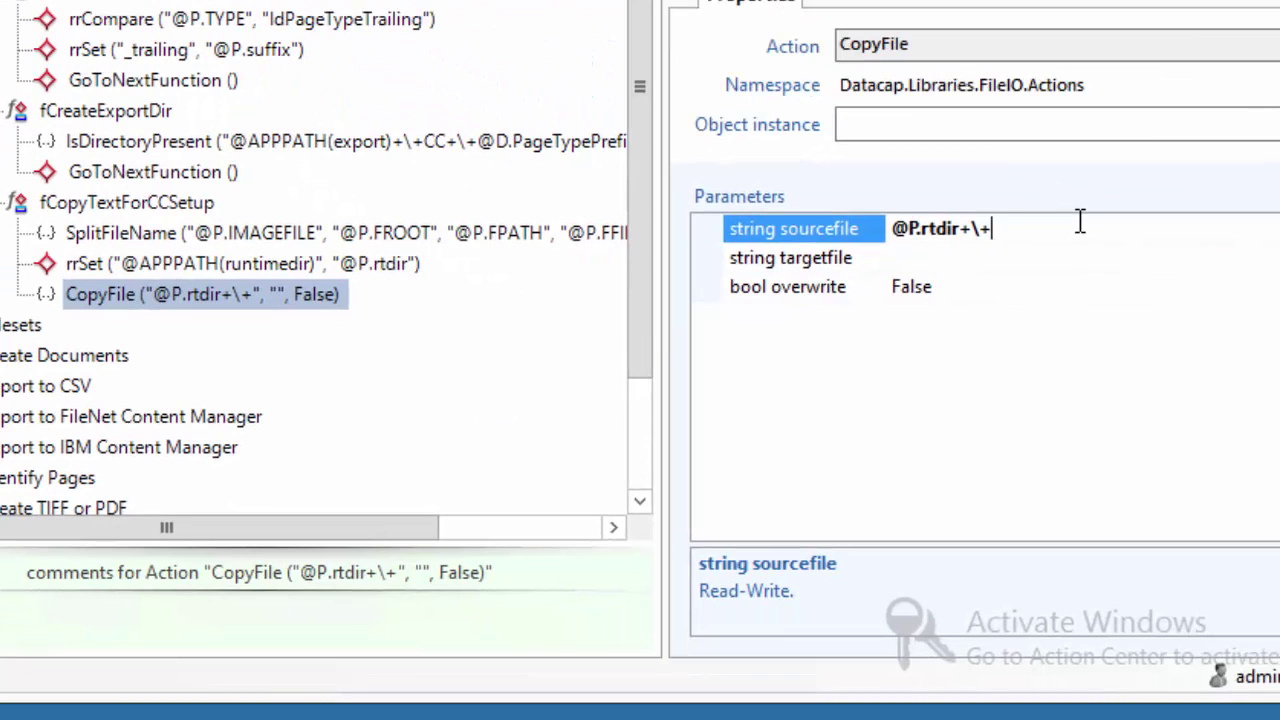
type("@BATCHI")
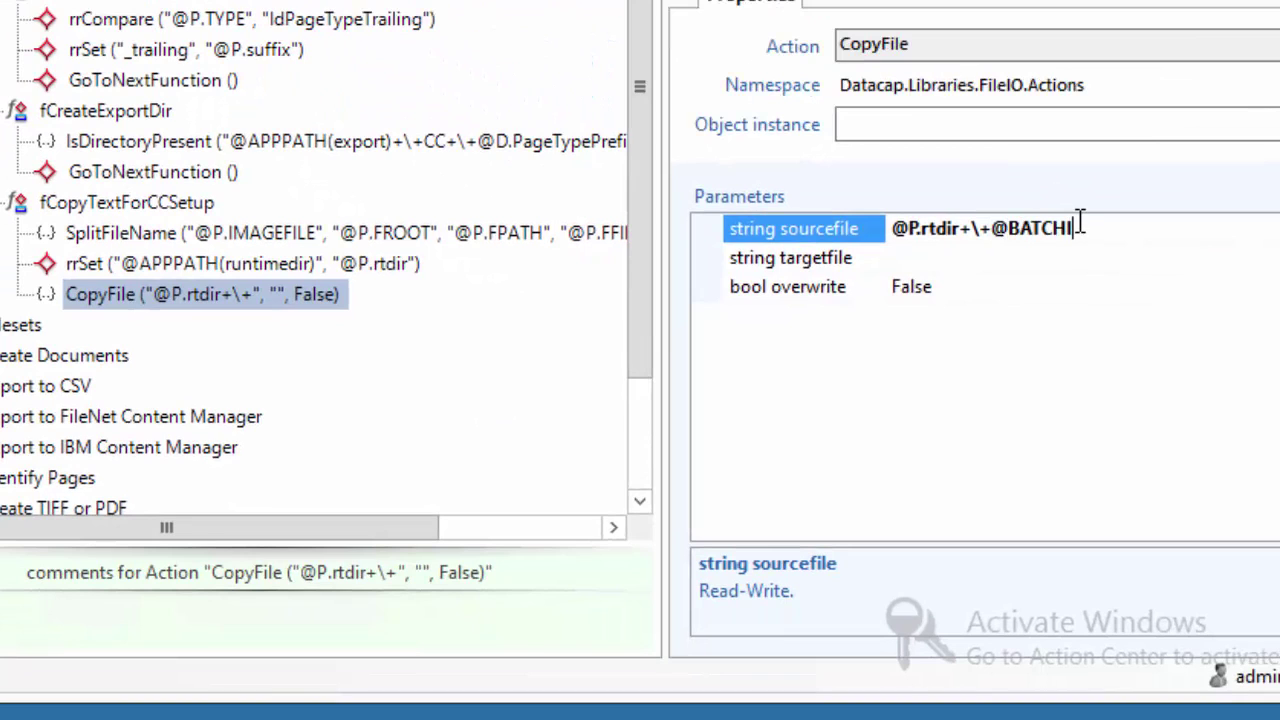
type("D+\\+@P")
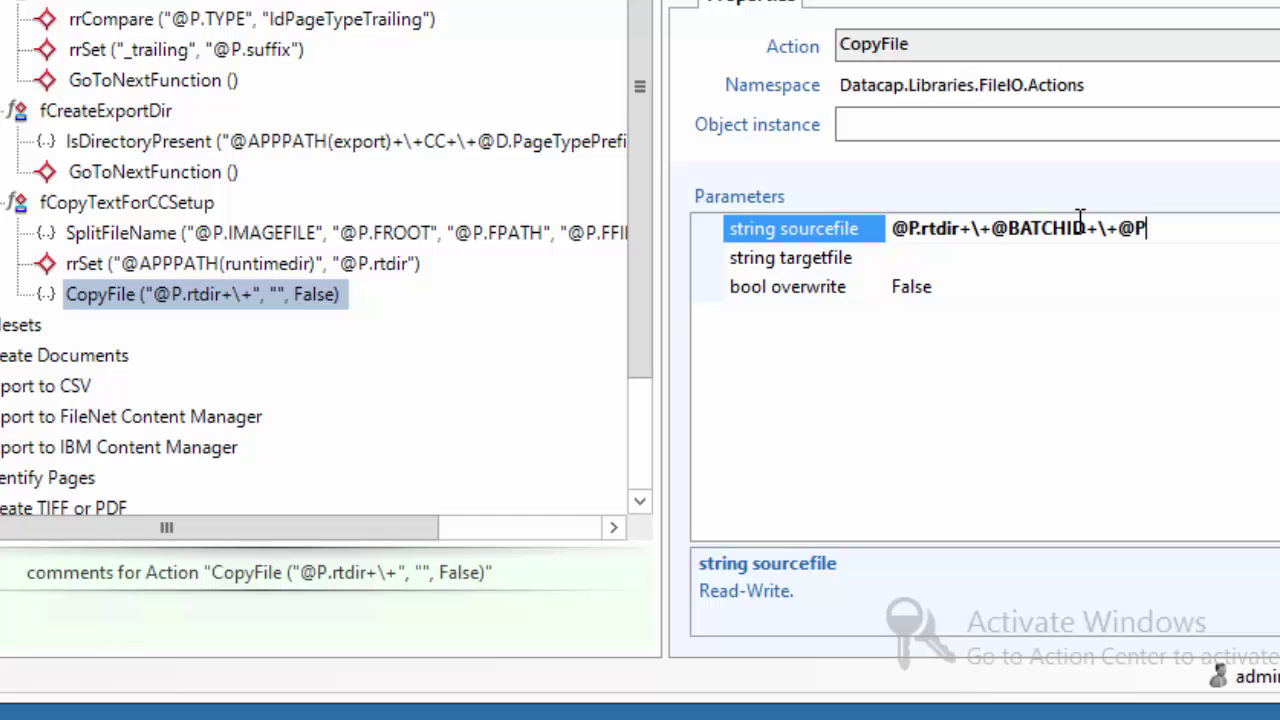
type(".FILE+.txt")
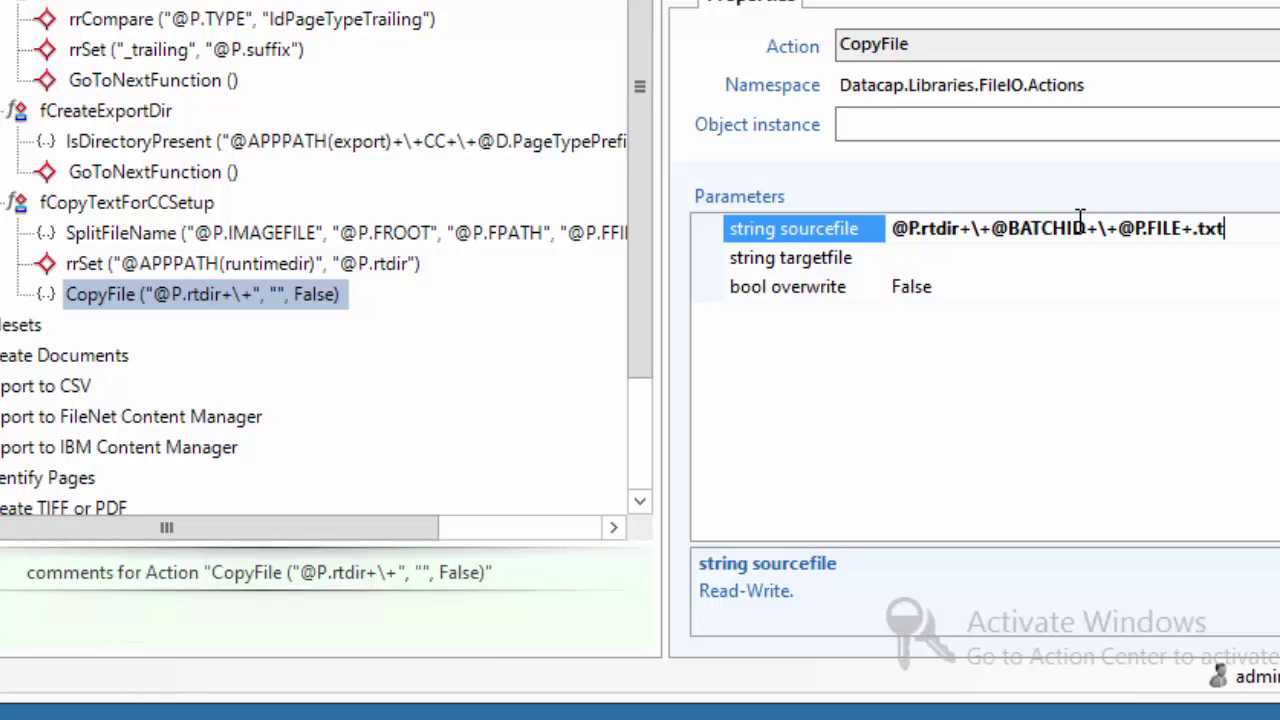
left_click(974, 258)
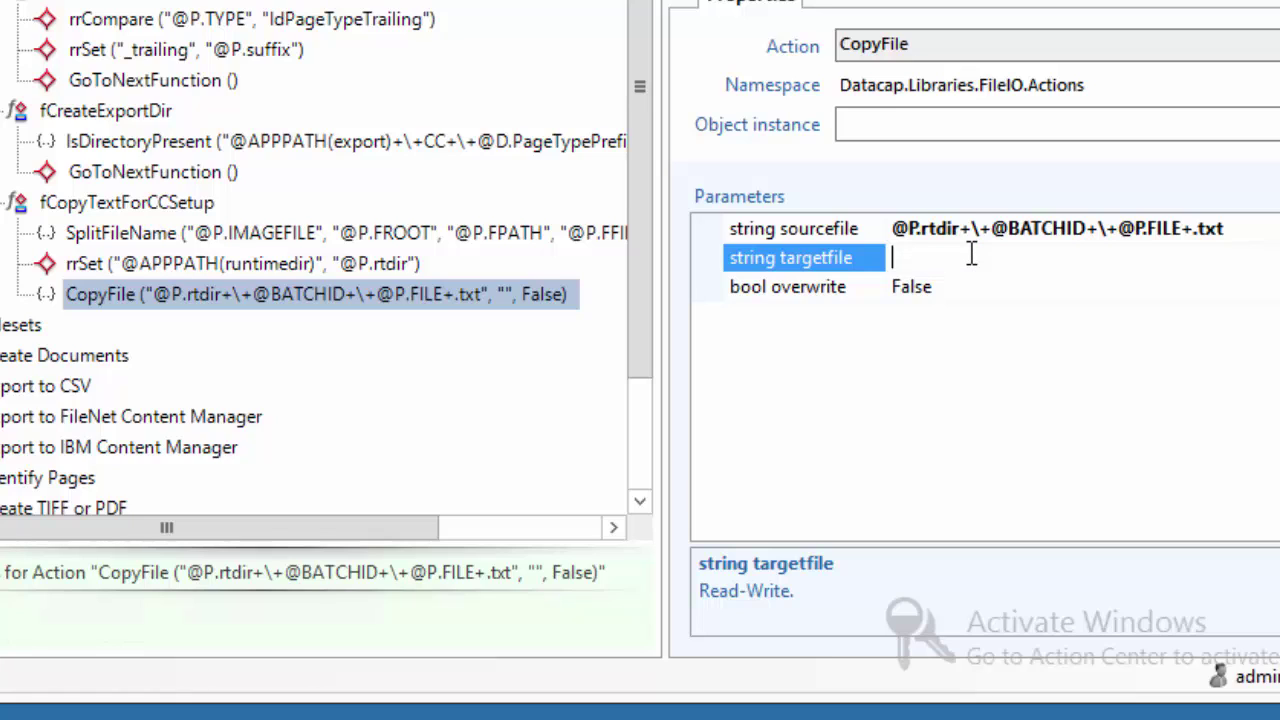
type("@APPPATH(")
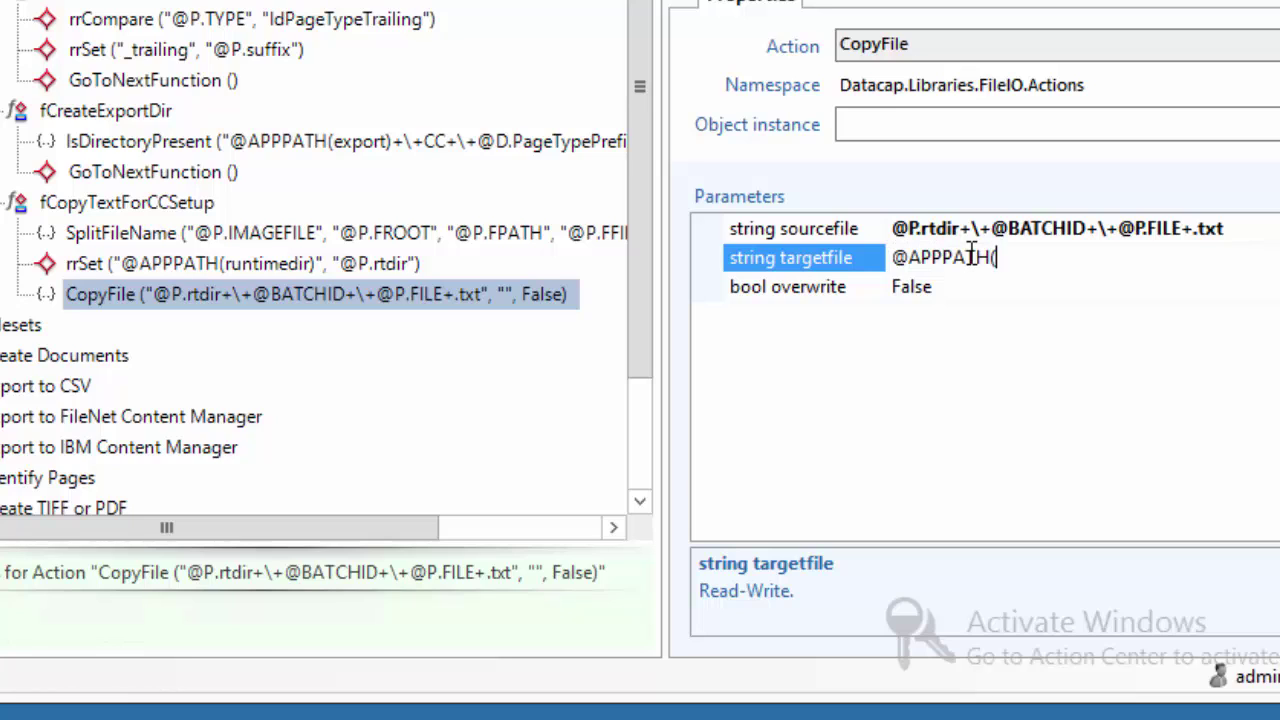
type("export)+\\+")
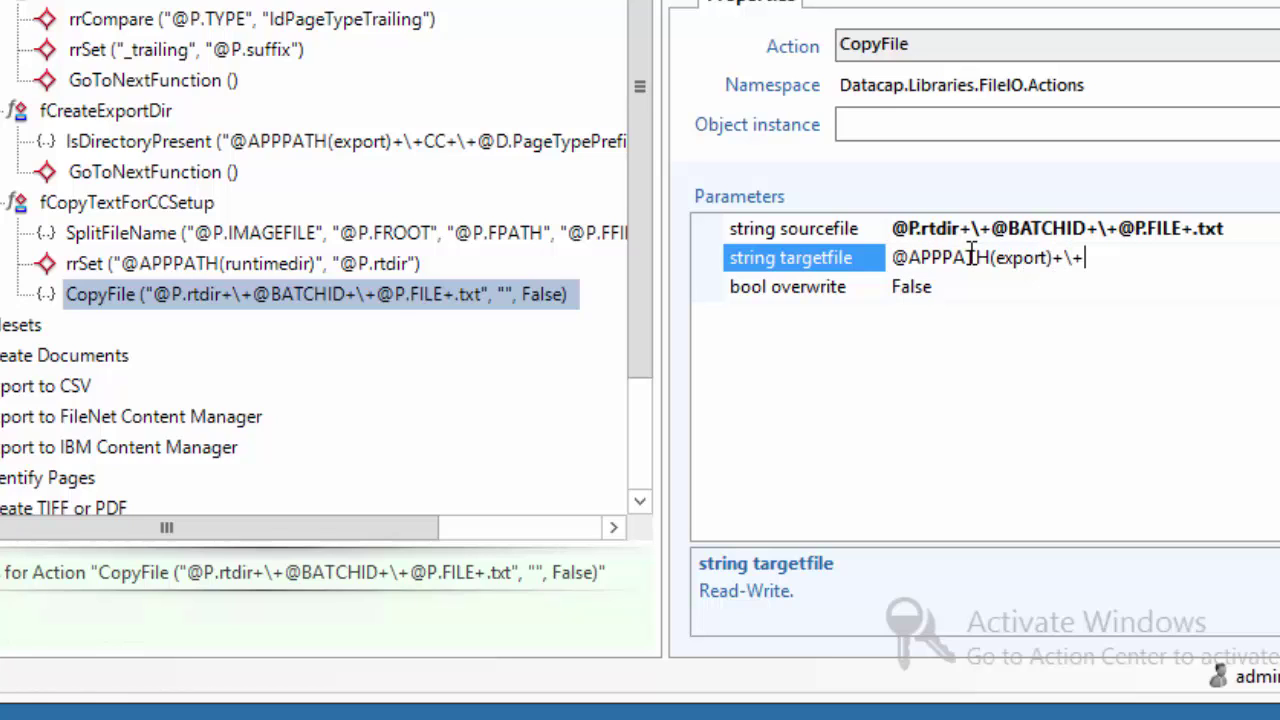
type("CC+")
type("\\+@D.")
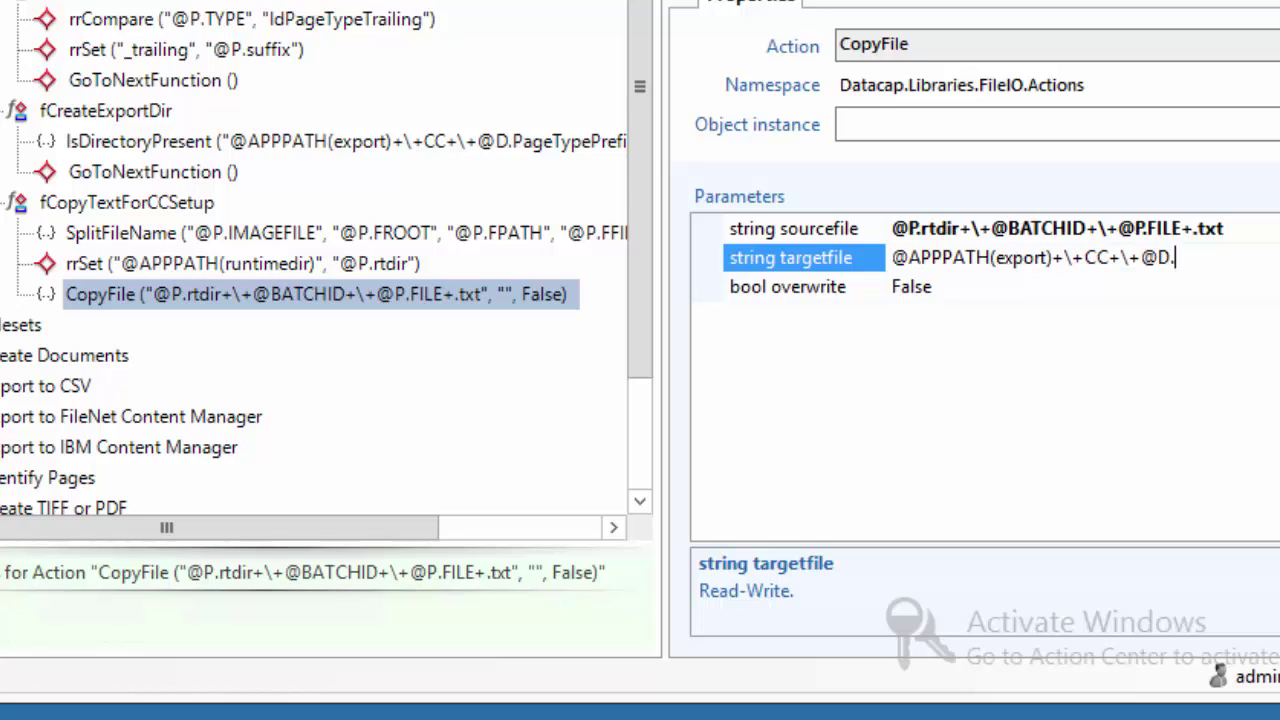
type("PageTypePr")
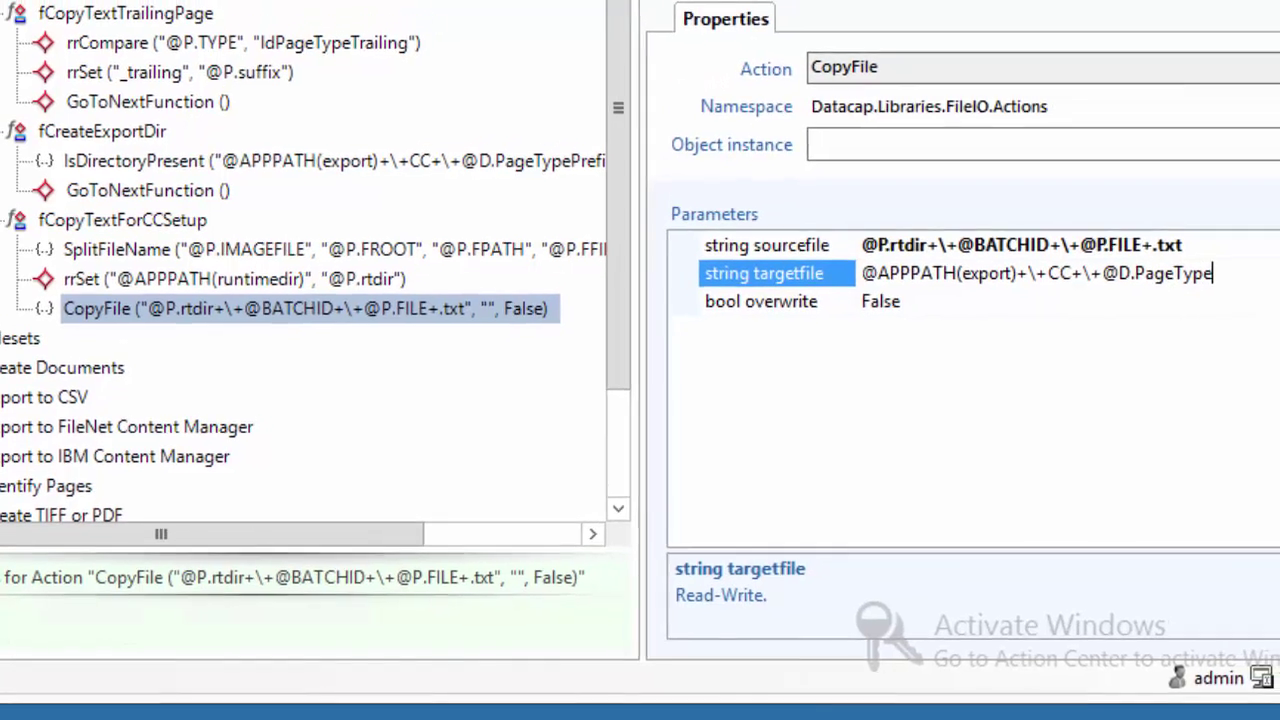
type("efix+")
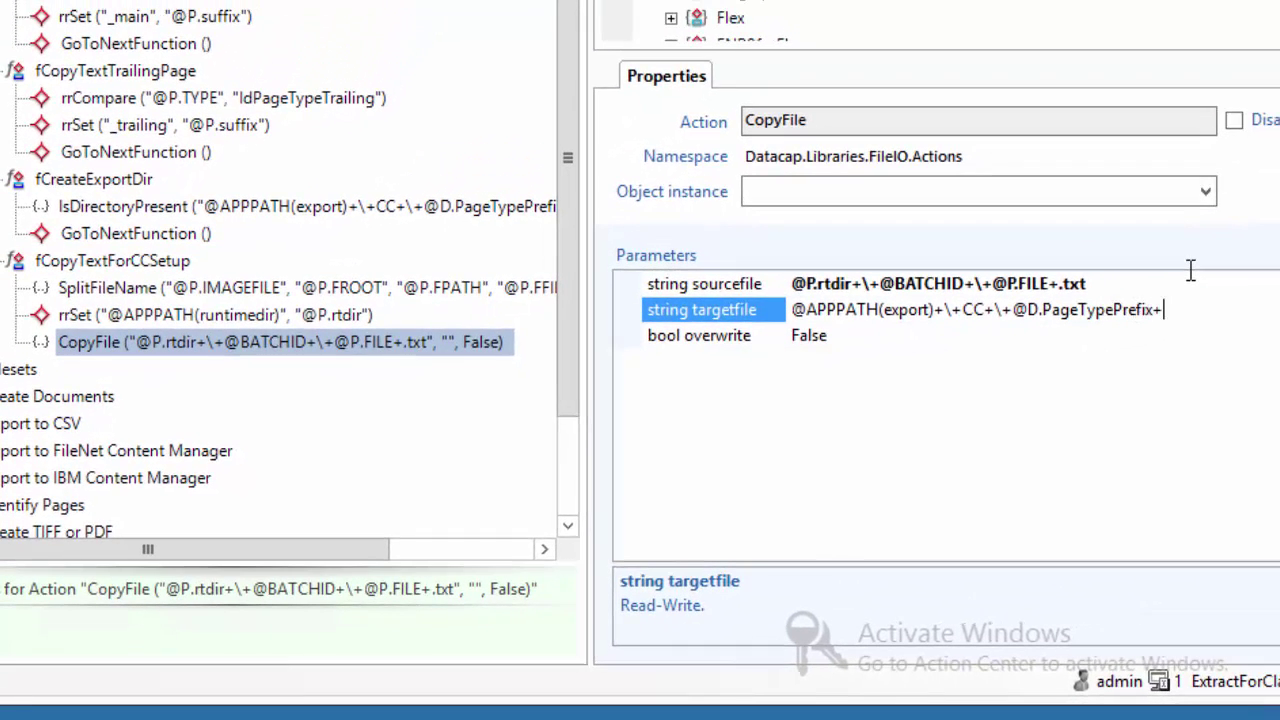
type("@P.suffix+\\")
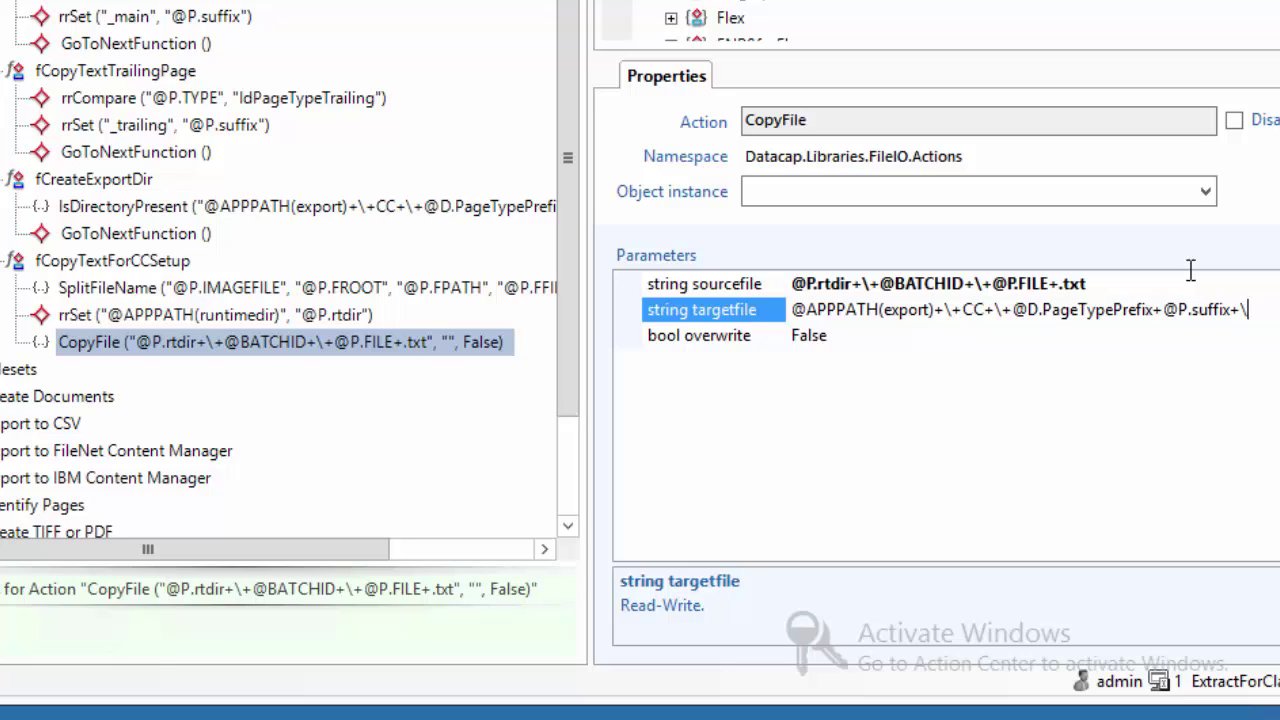
type("+")
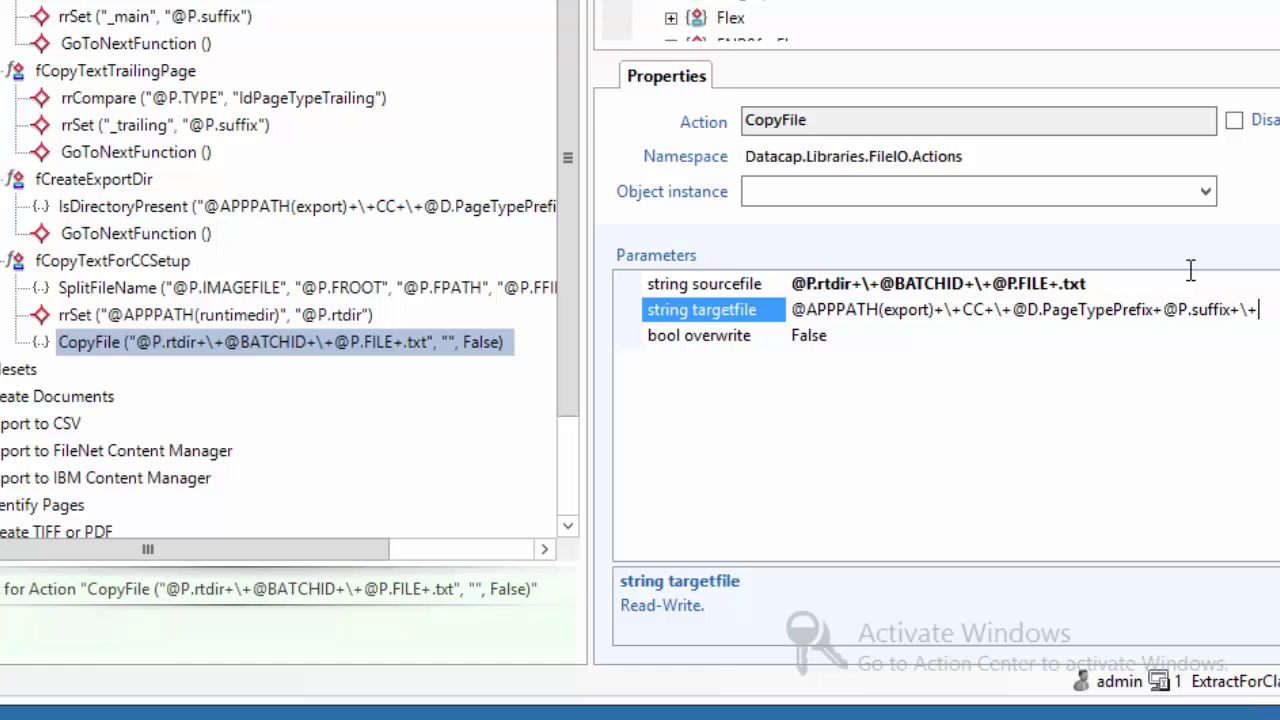
type("@P.")
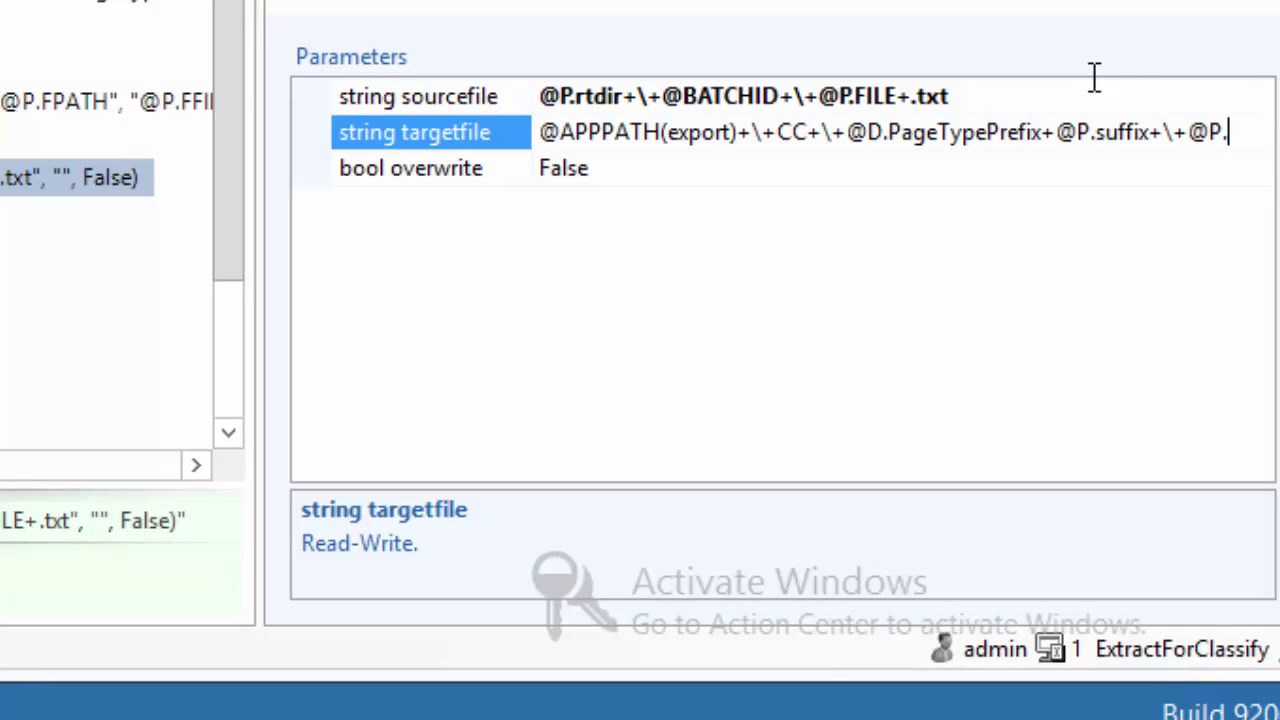
type("FFILE")
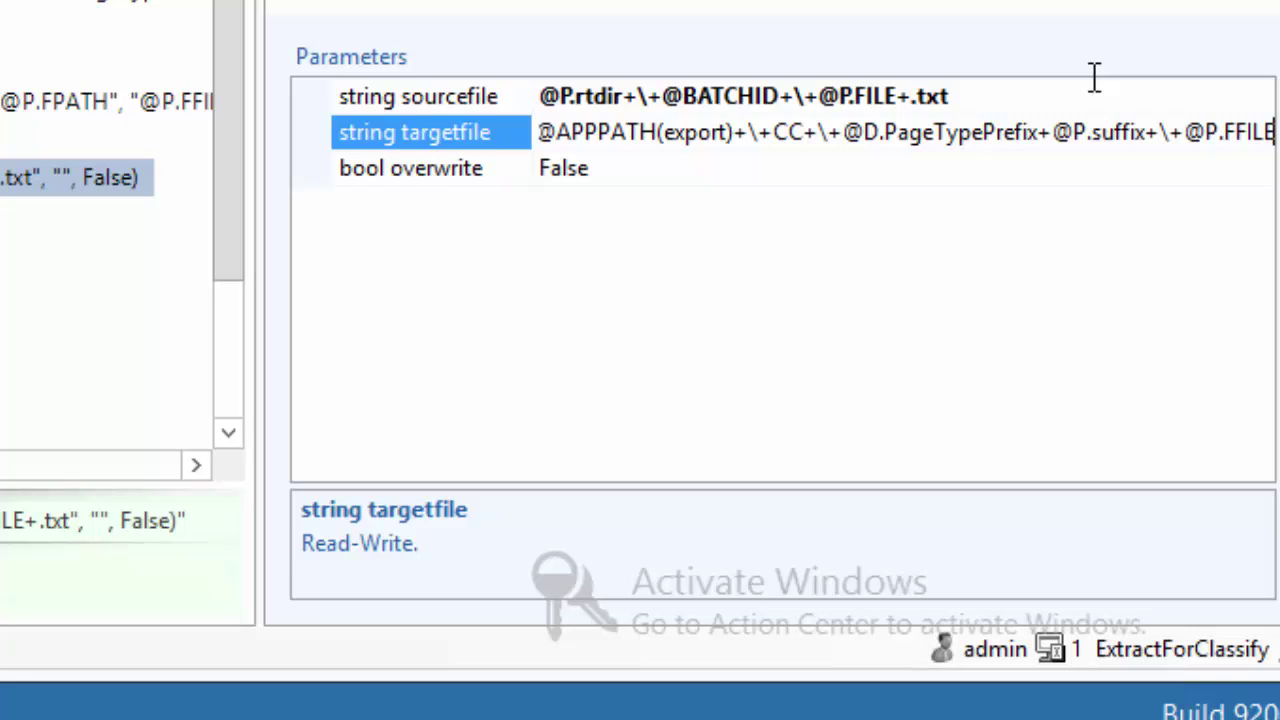
type("+.txt")
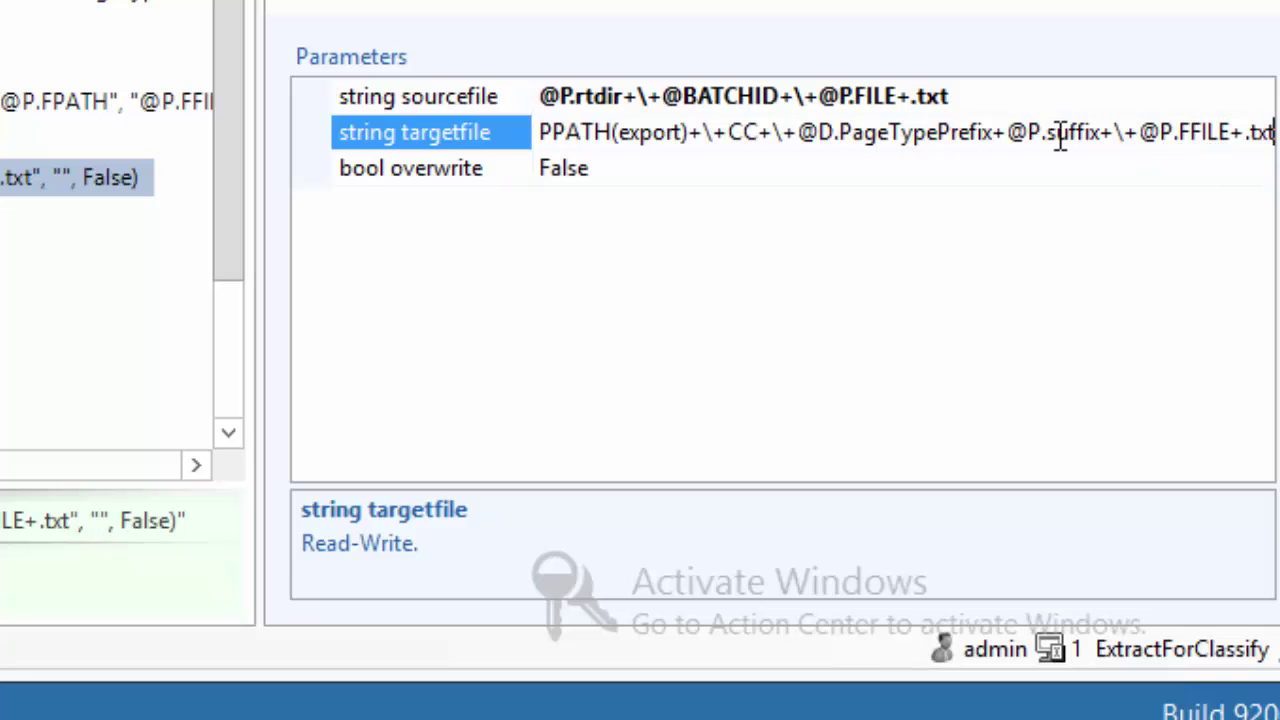
left_click(1142, 140)
type("@BATCH")
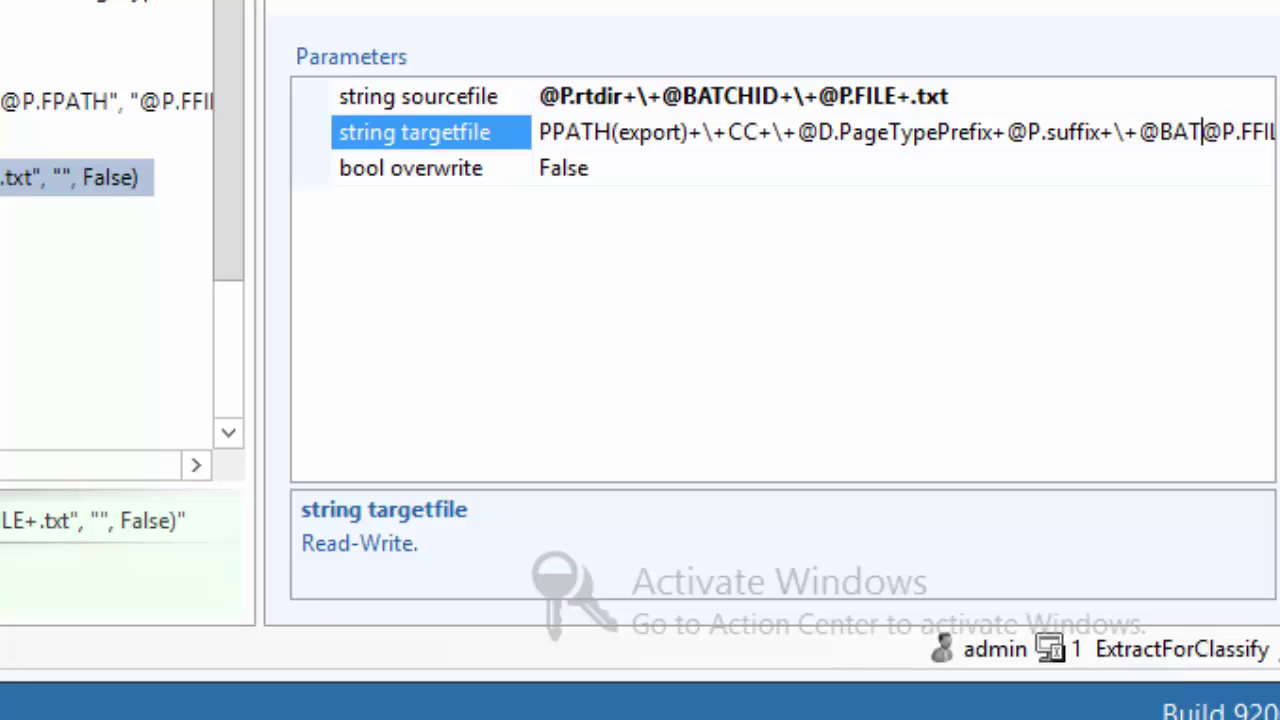
type("ID_")
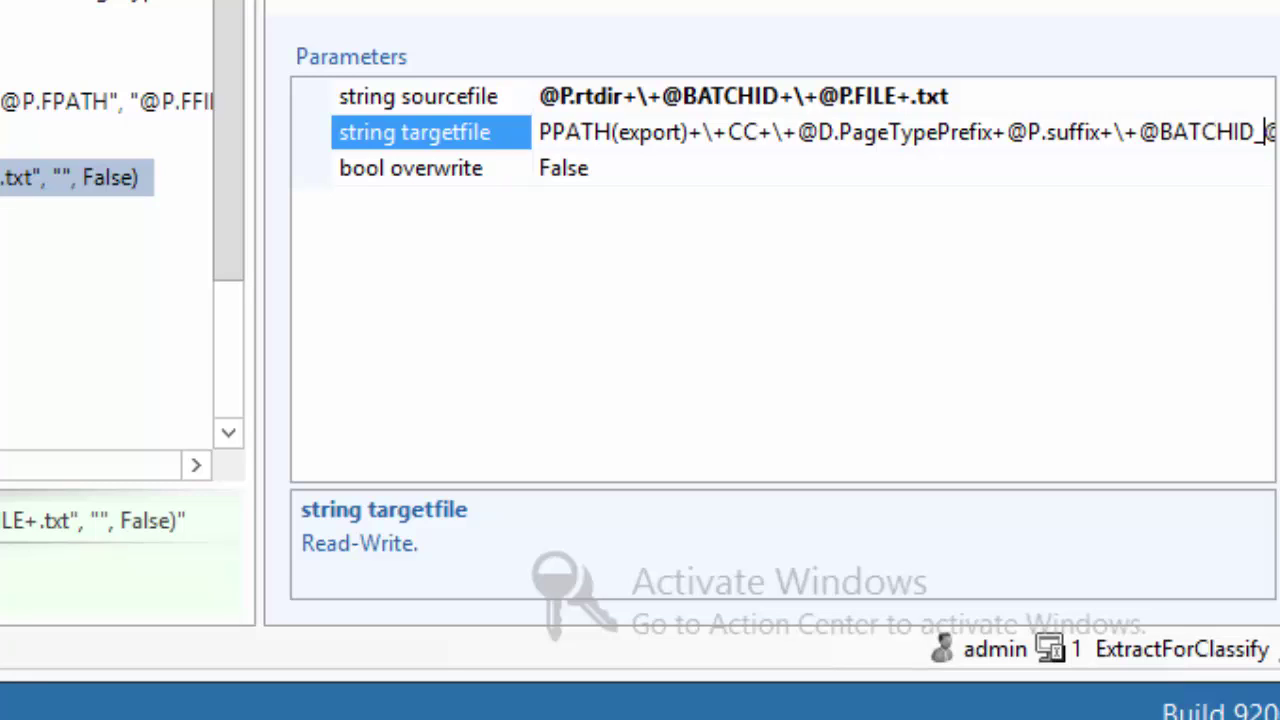
key("BackSpace")
type("+_")
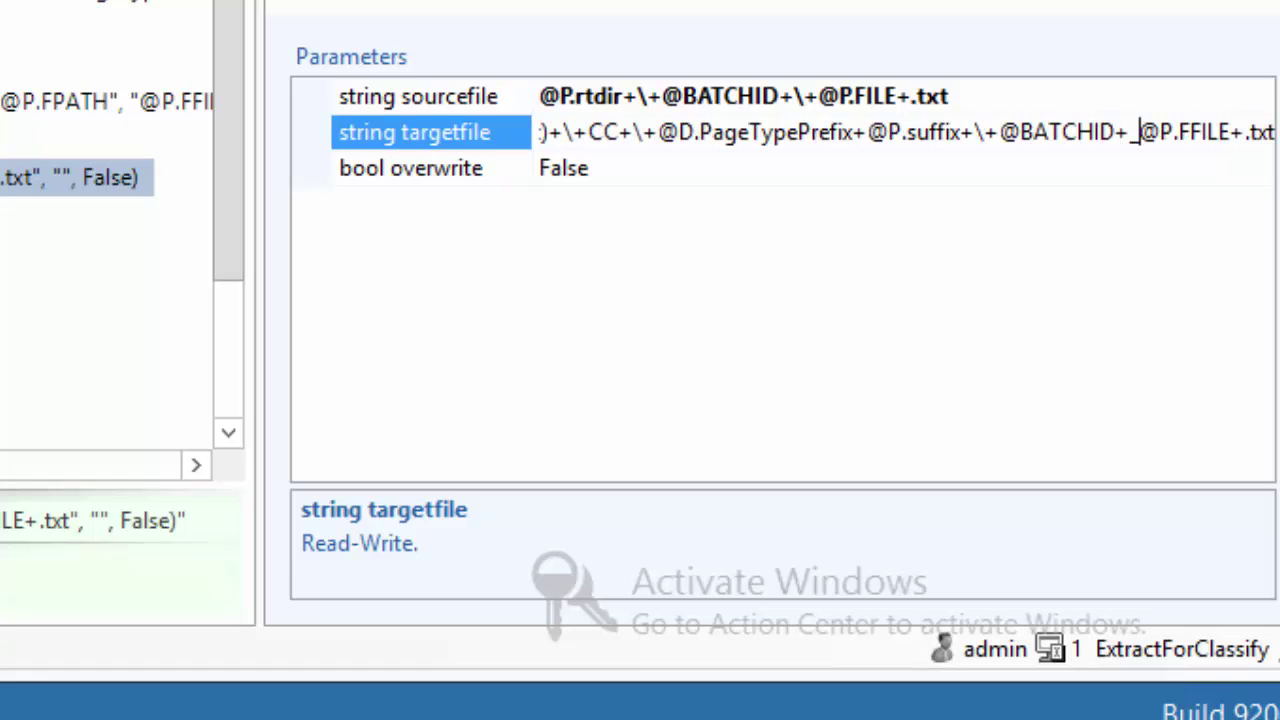
type("+")
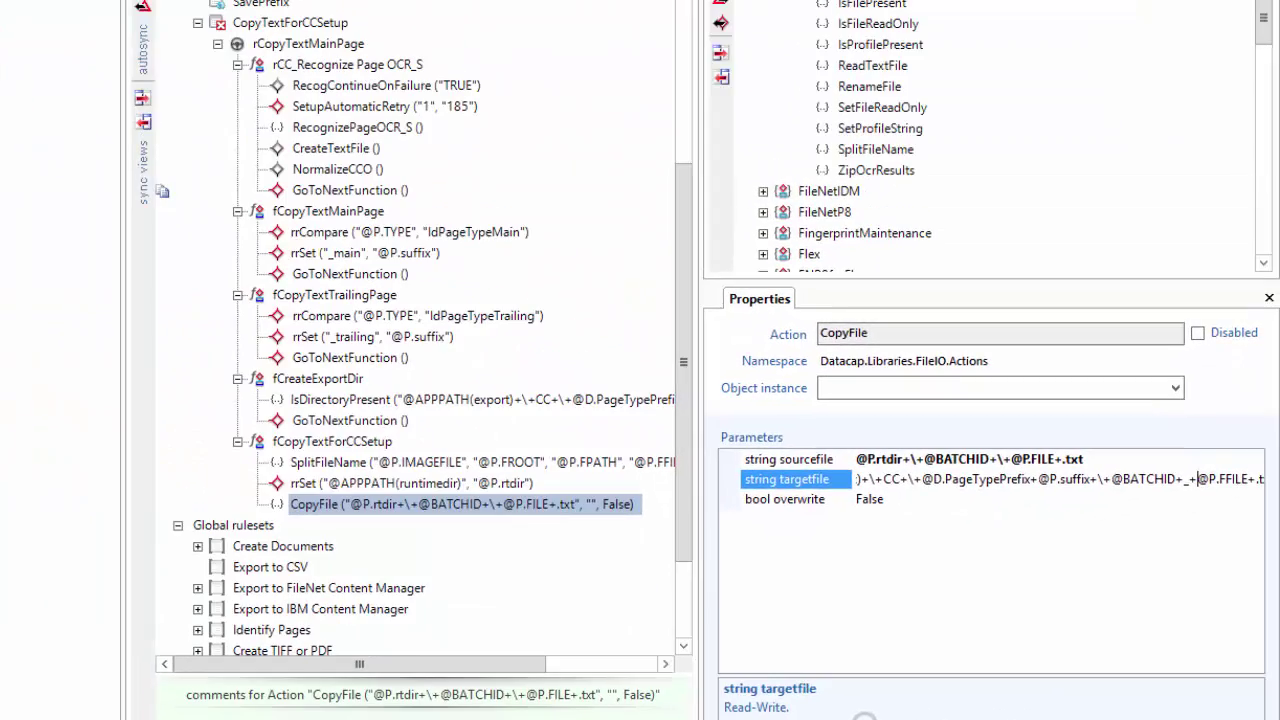
Step: Add CopyTextForCCSetup to the Export task profile right after SavePrefix, then save and lock
left_click(295, 23)
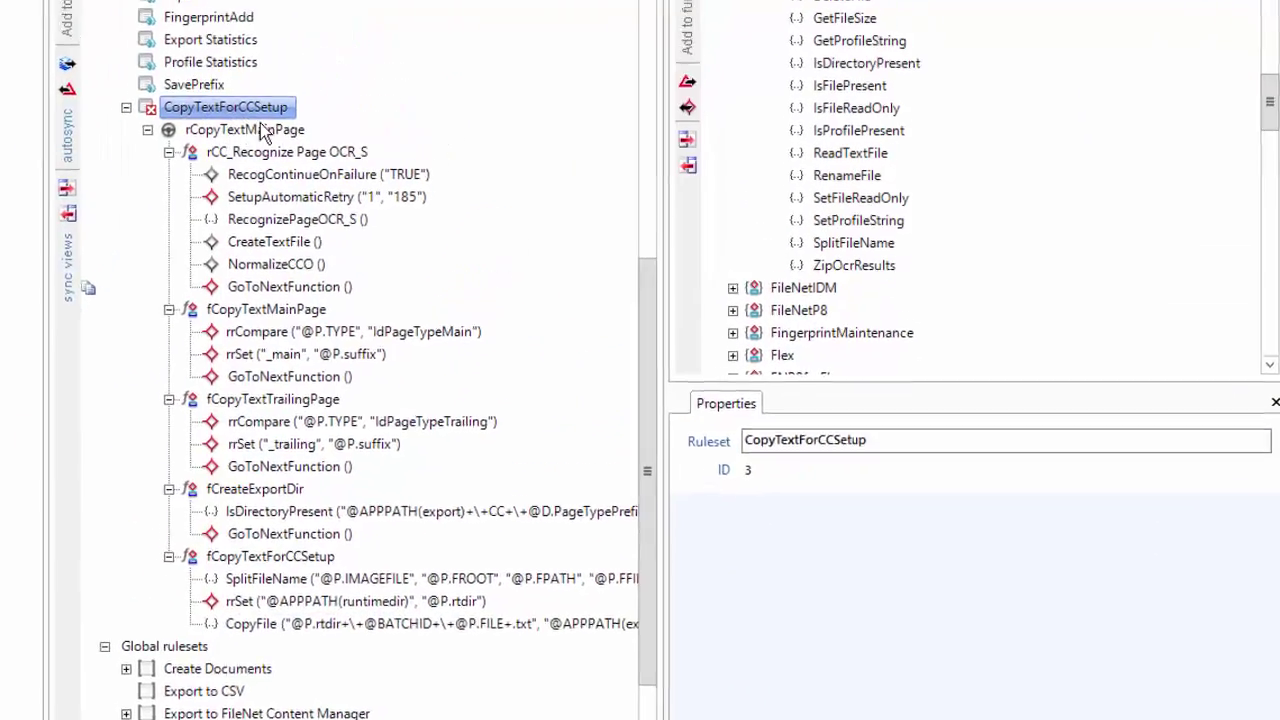
left_click(820, 14)
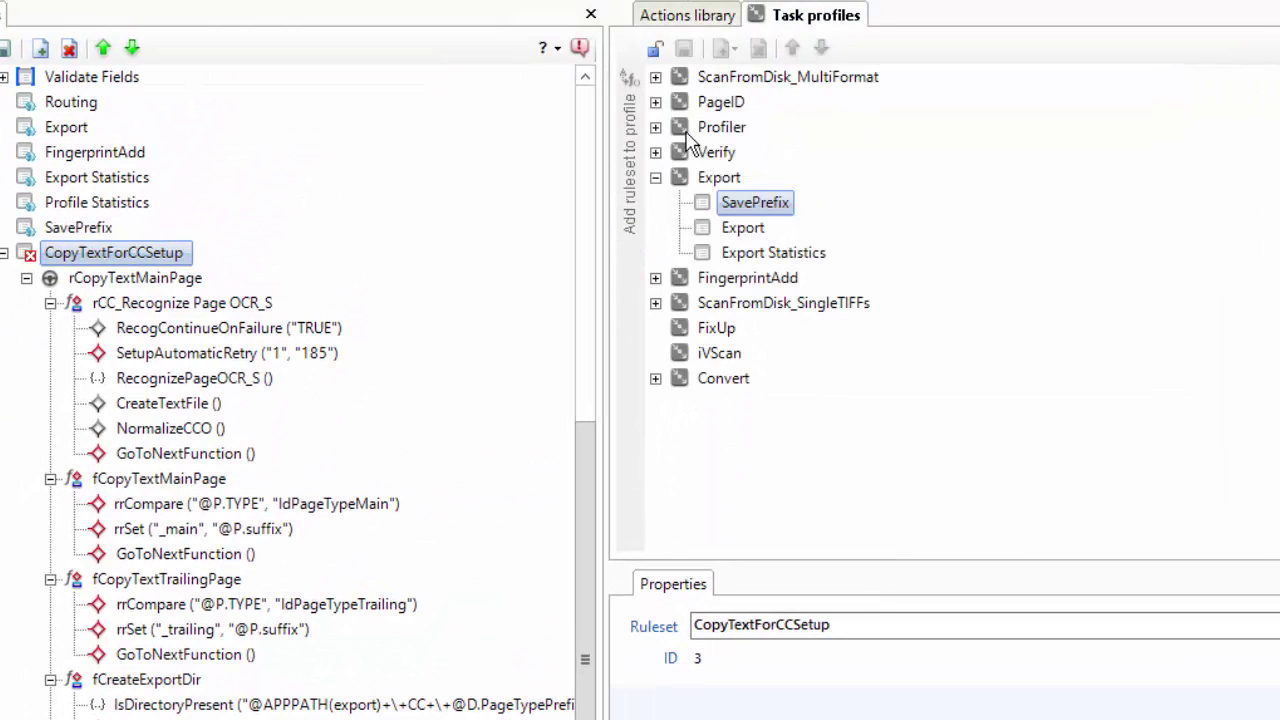
left_click(655, 48)
left_click(629, 157)
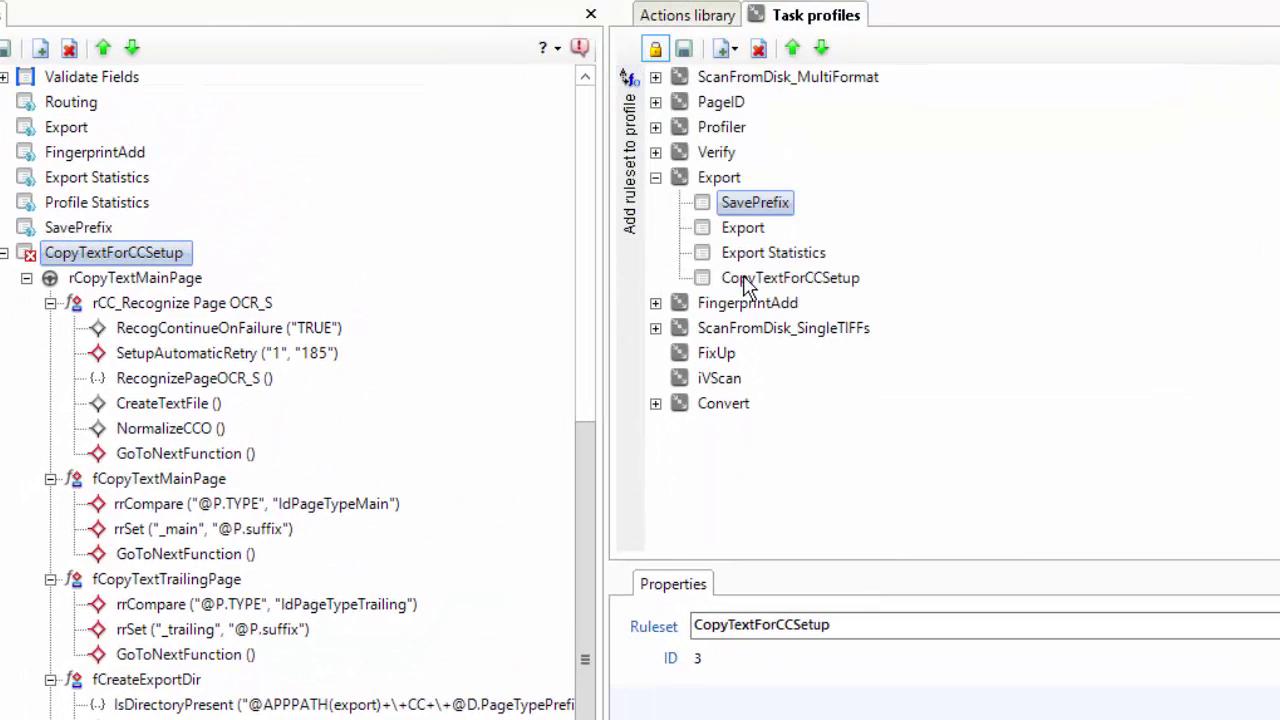
left_click(760, 279)
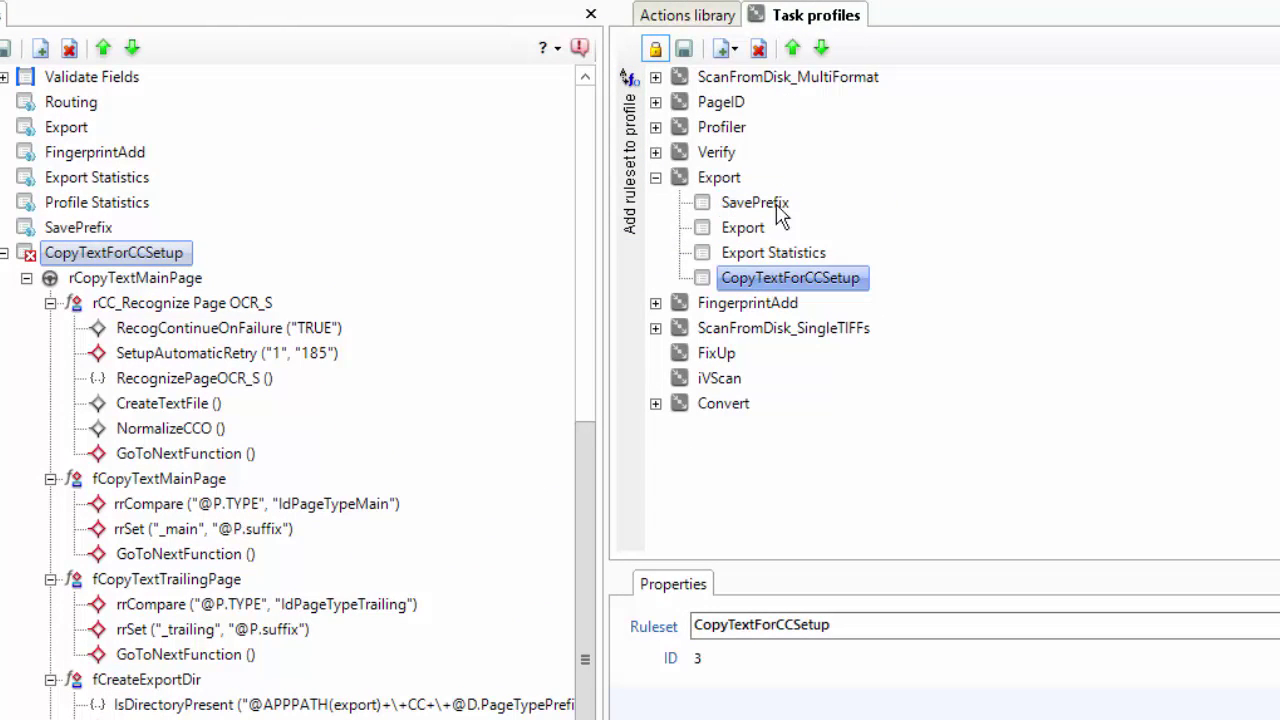
left_click(792, 48)
left_click(792, 48)
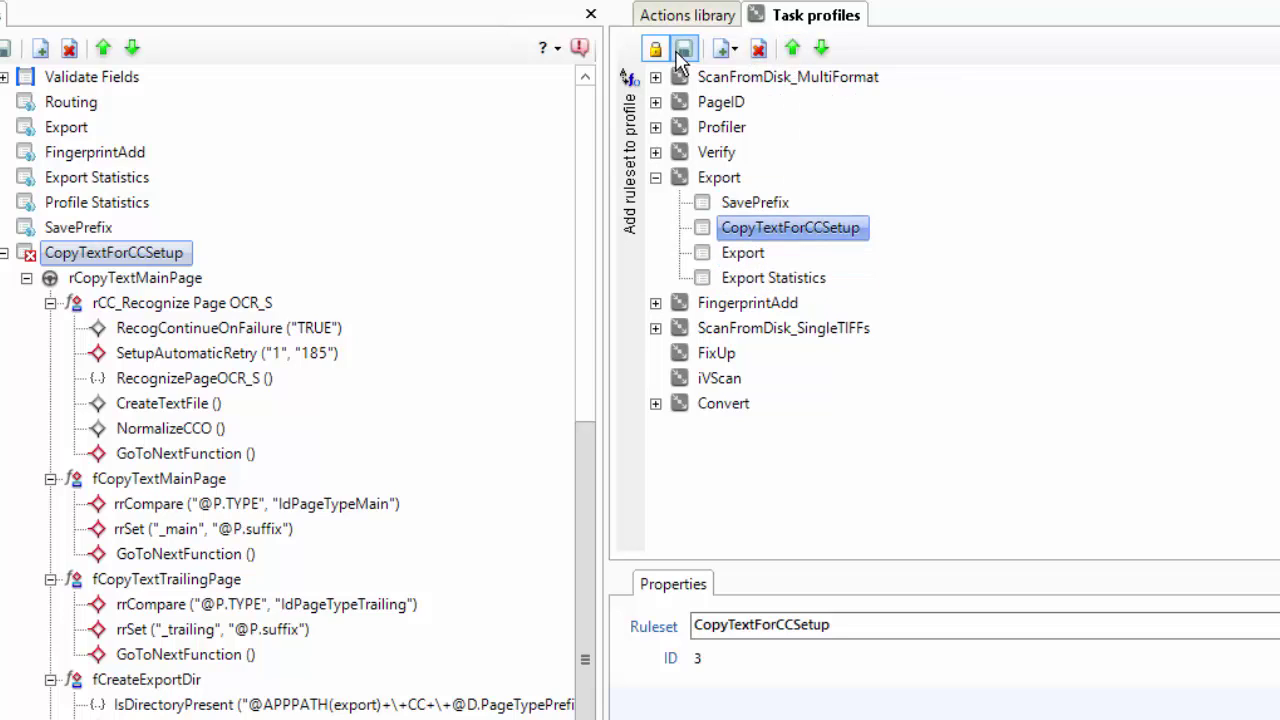
left_click(655, 48)
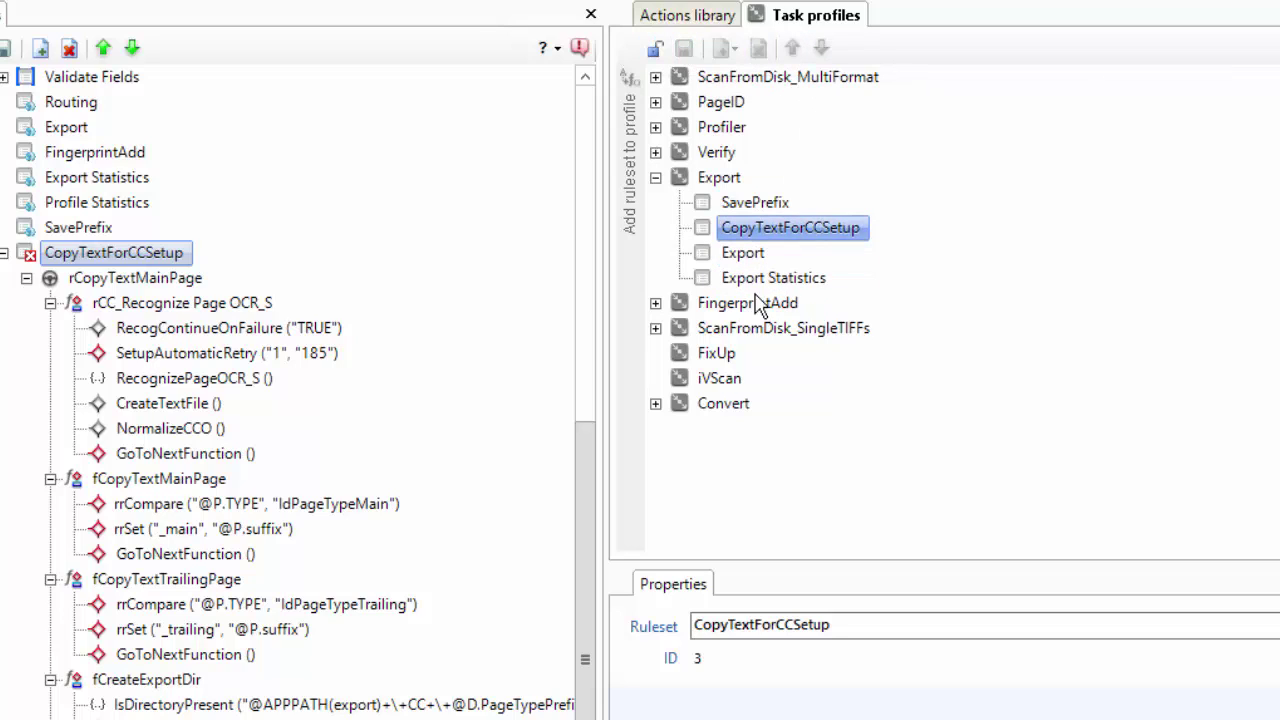
Step: Remove the old Export ruleset from the Export profile, then save and lock the task profiles
left_click(738, 256)
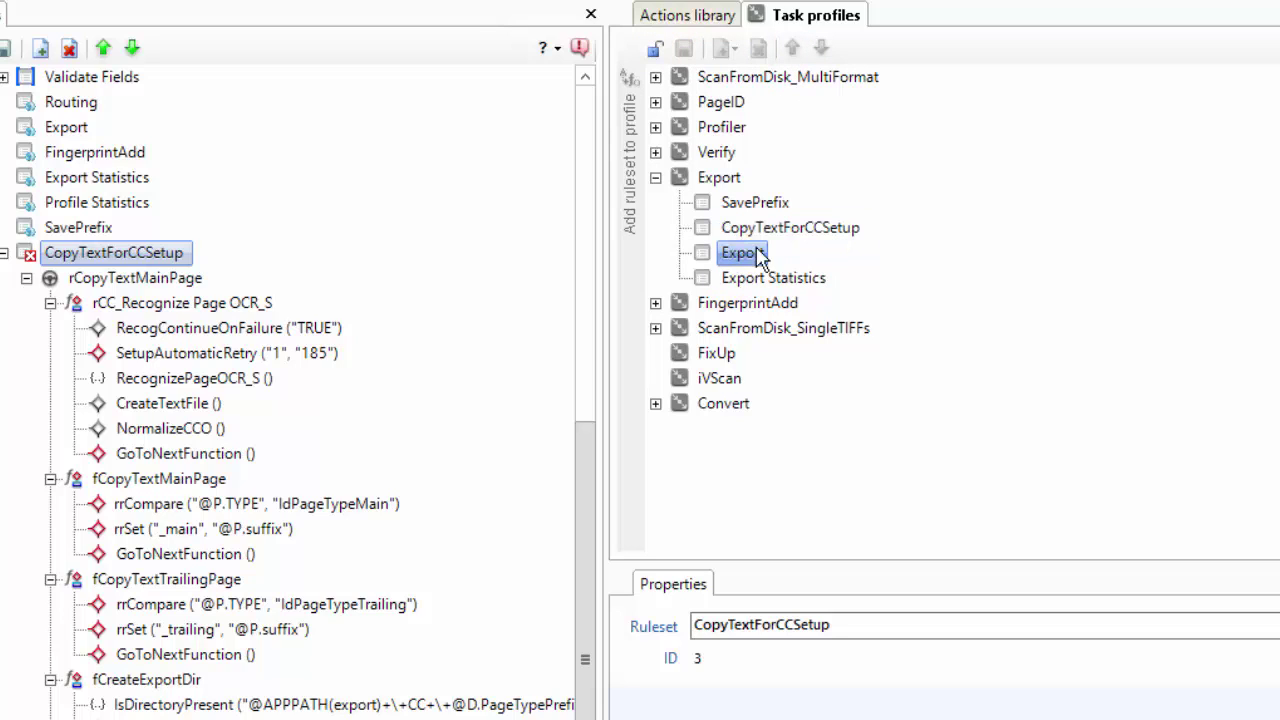
left_click(658, 48)
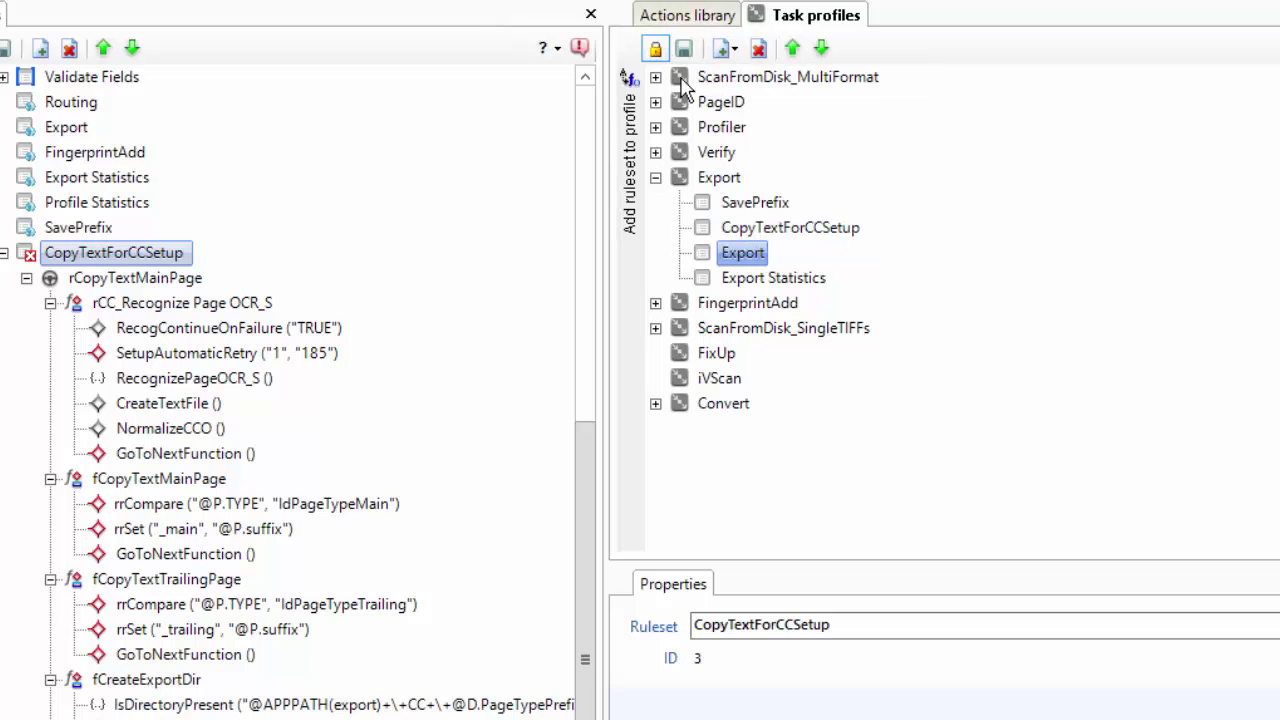
left_click(759, 50)
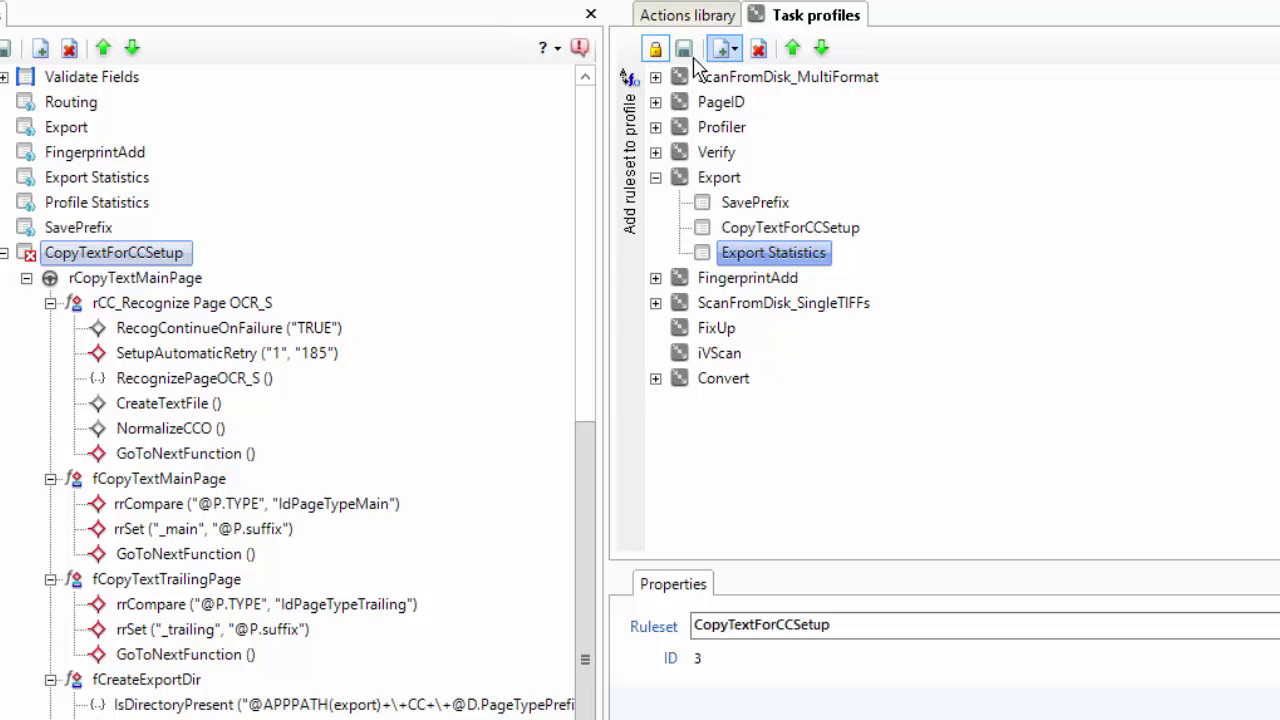
left_click(685, 50)
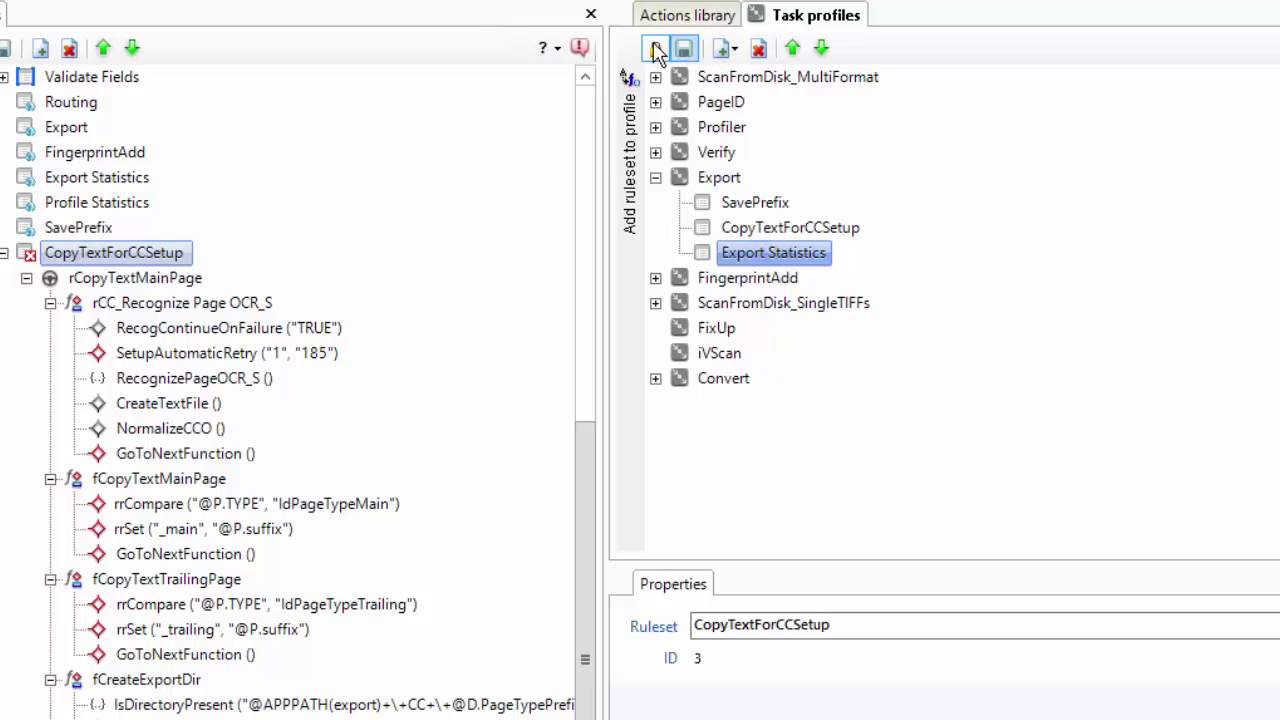
left_click(656, 49)
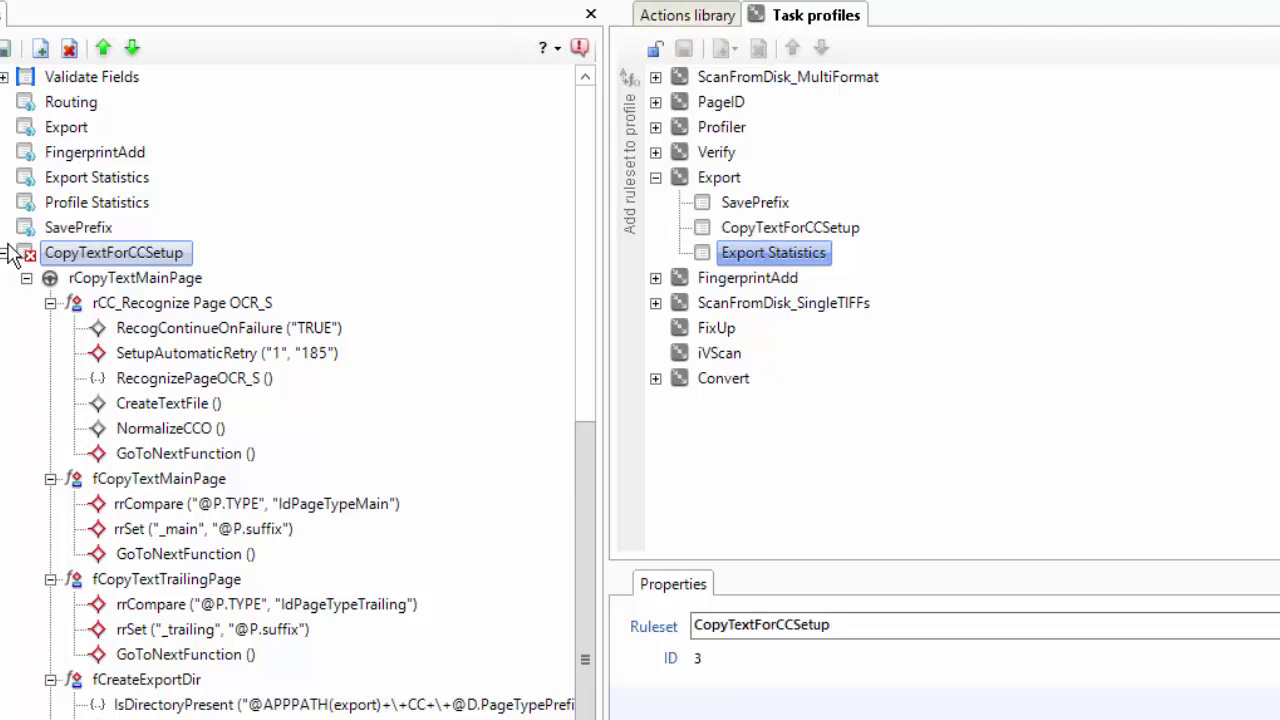
Step: Set rCopyTextMainPage to run on Pages of type IdPageTypeMain, then publish its ruleset
left_click(99, 171)
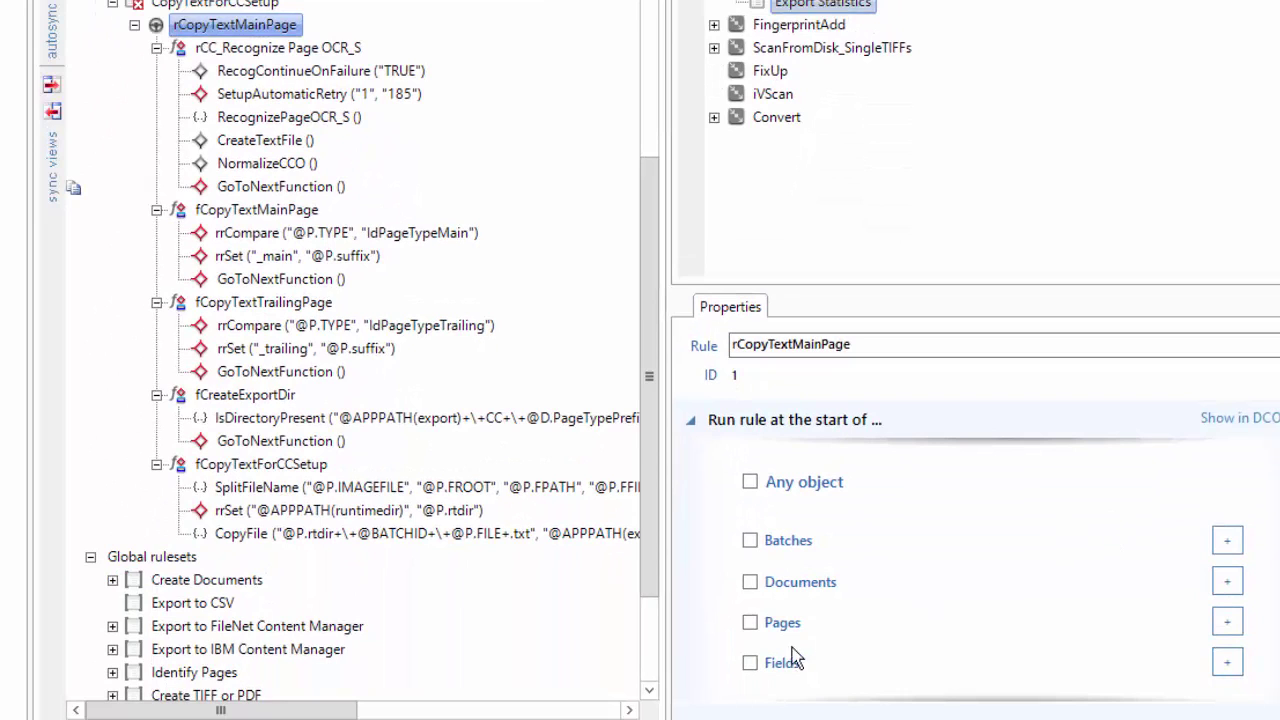
left_click(750, 624)
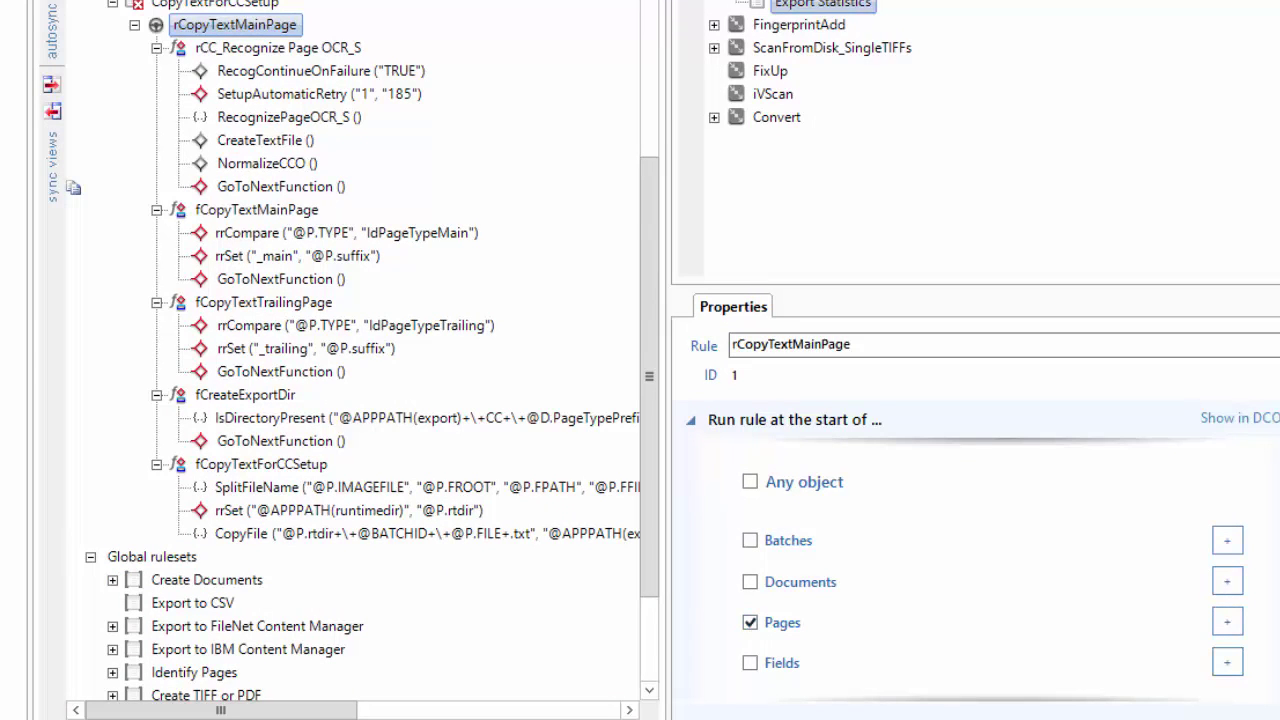
left_click(1227, 621)
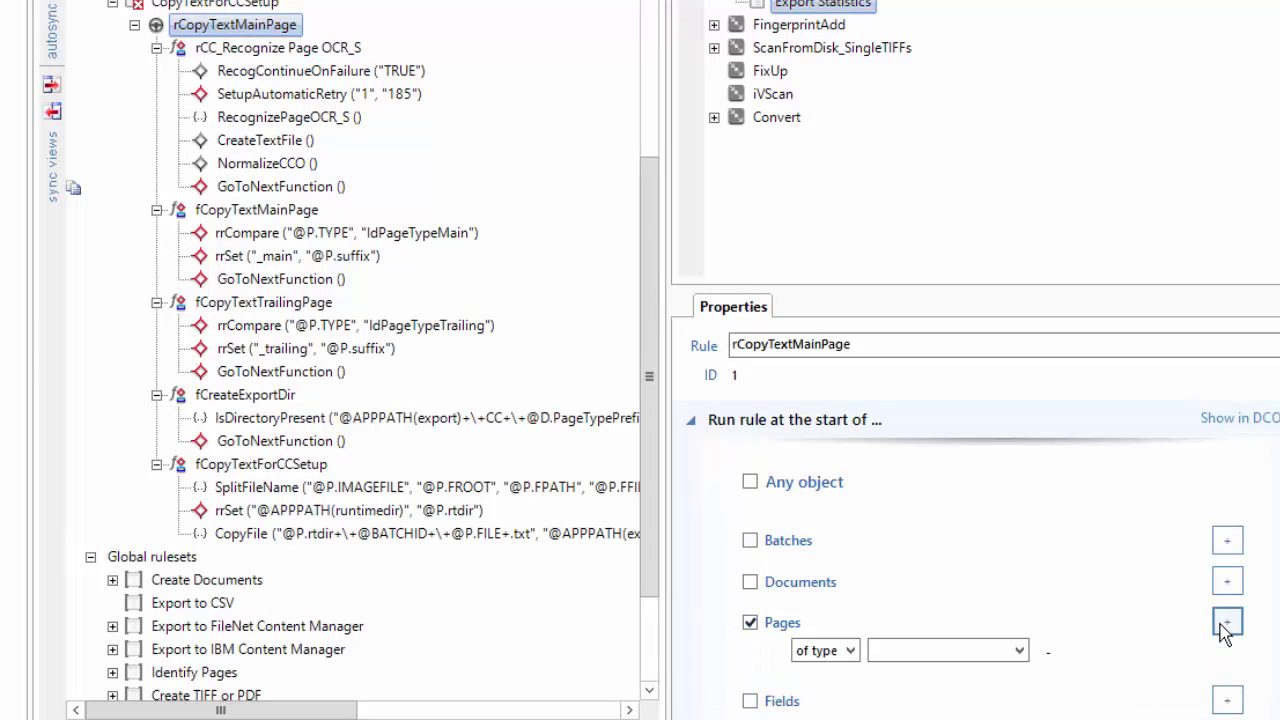
left_click(1019, 650)
left_click(880, 671)
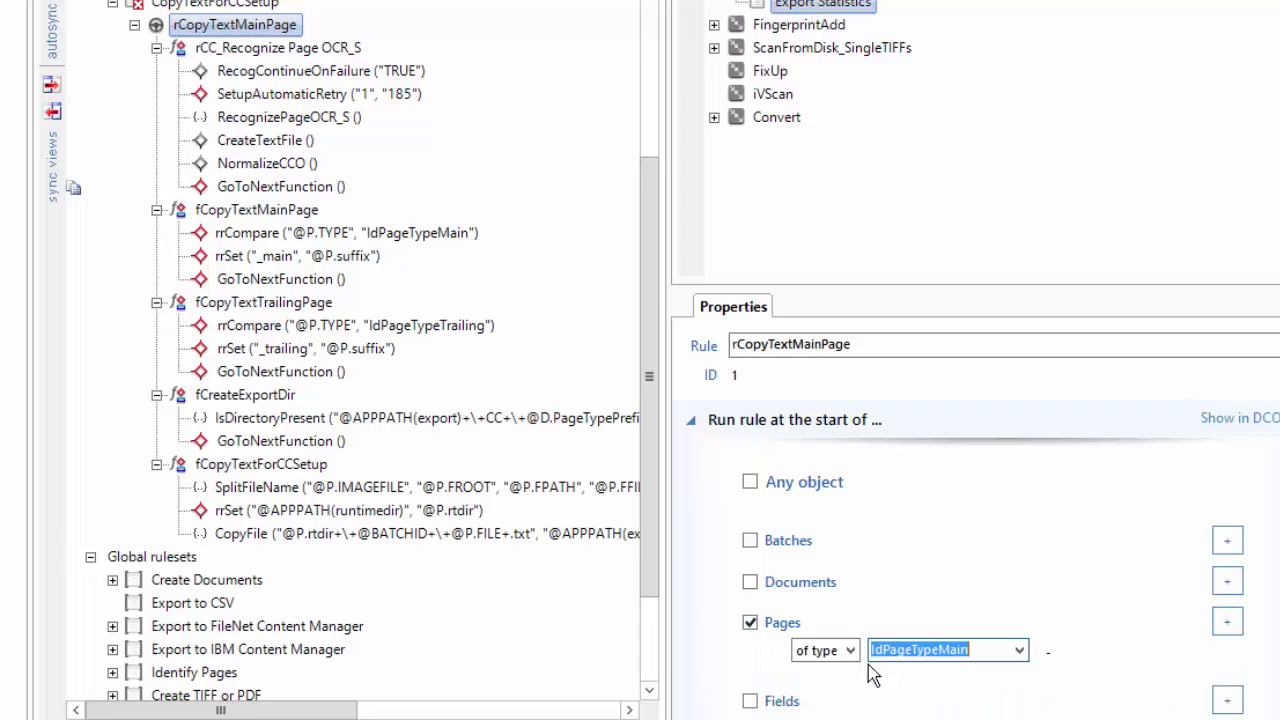
left_click(1227, 618)
left_click(1021, 683)
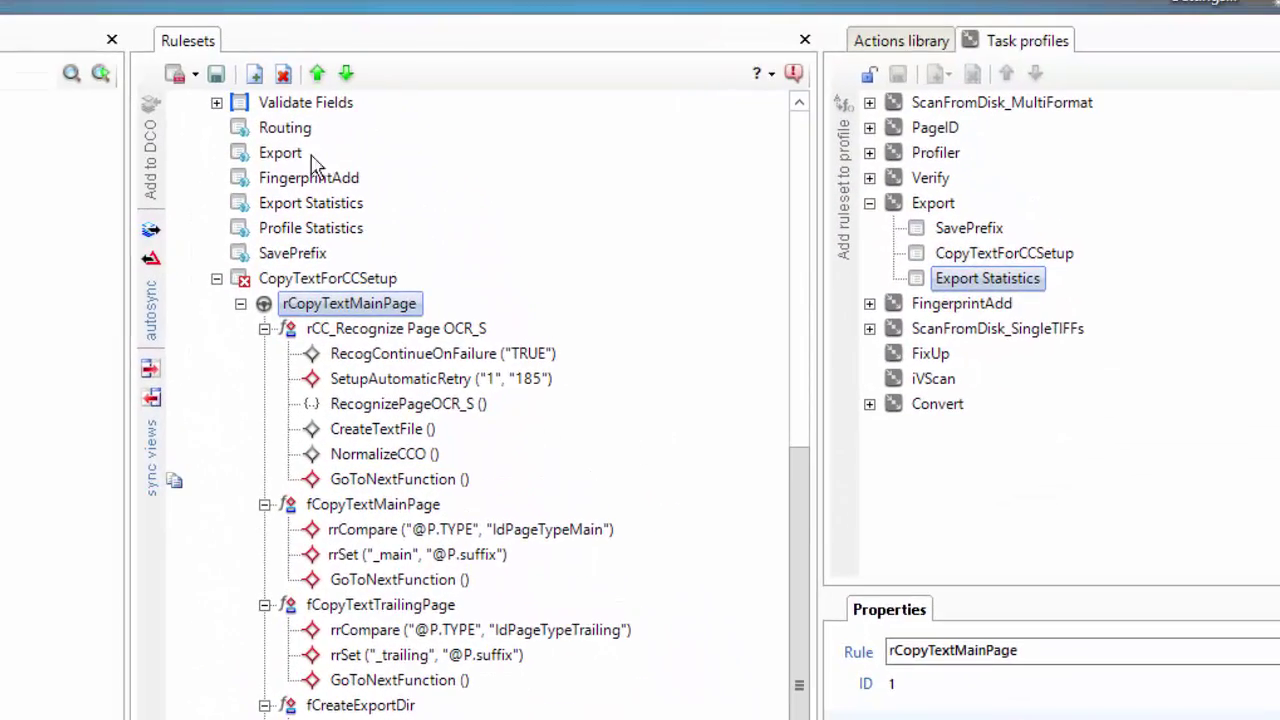
left_click(193, 76)
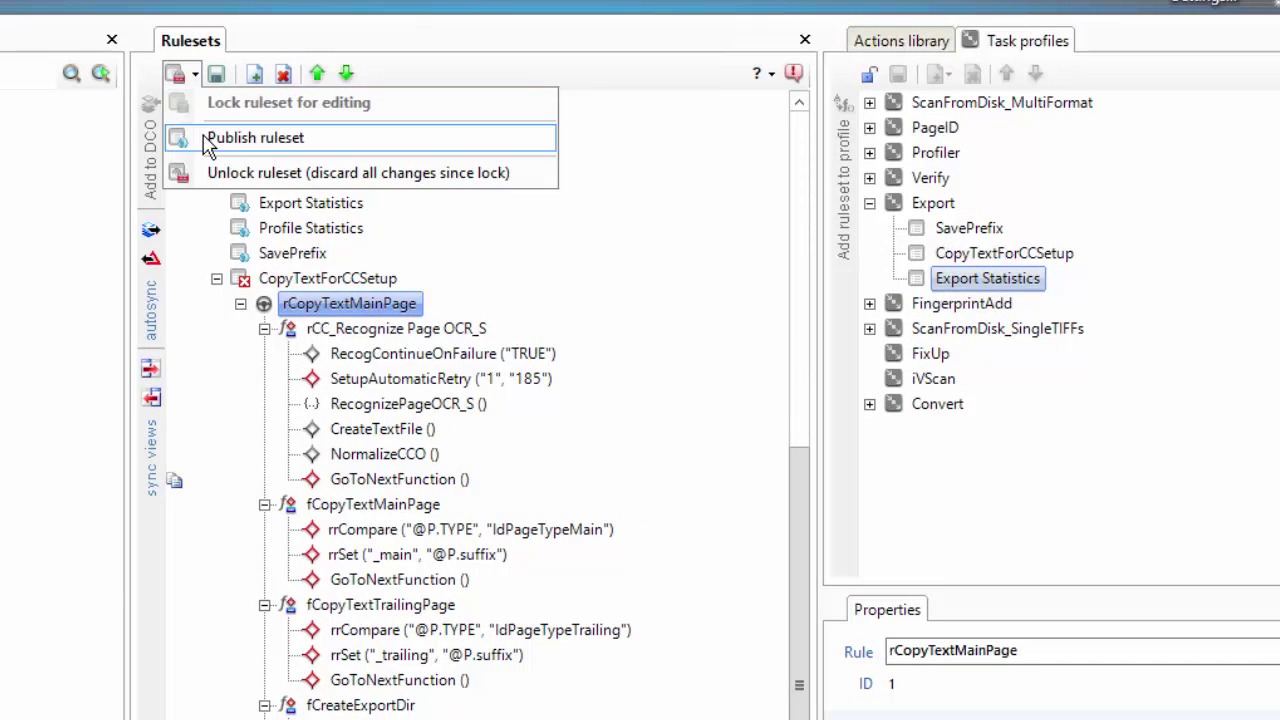
left_click(171, 137)
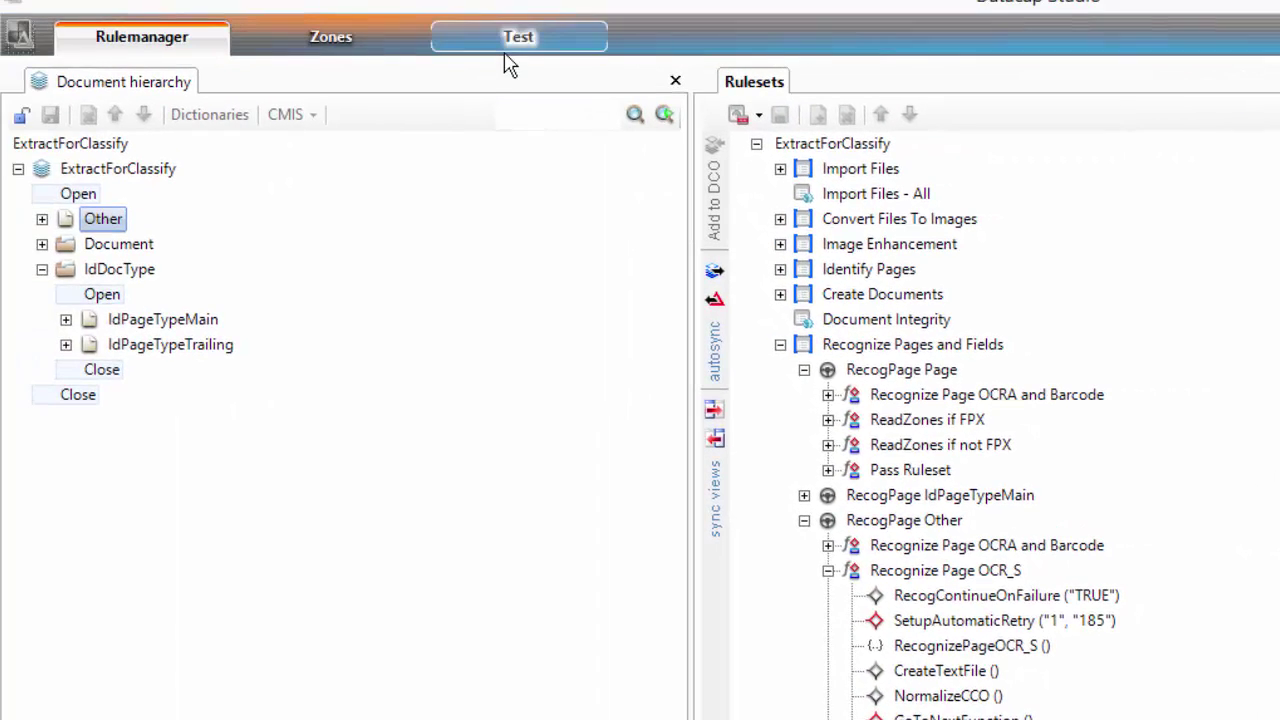
Step: In the Test tab, start batch 20170309.000000.01 at Verify_Export's Export task
left_click(509, 54)
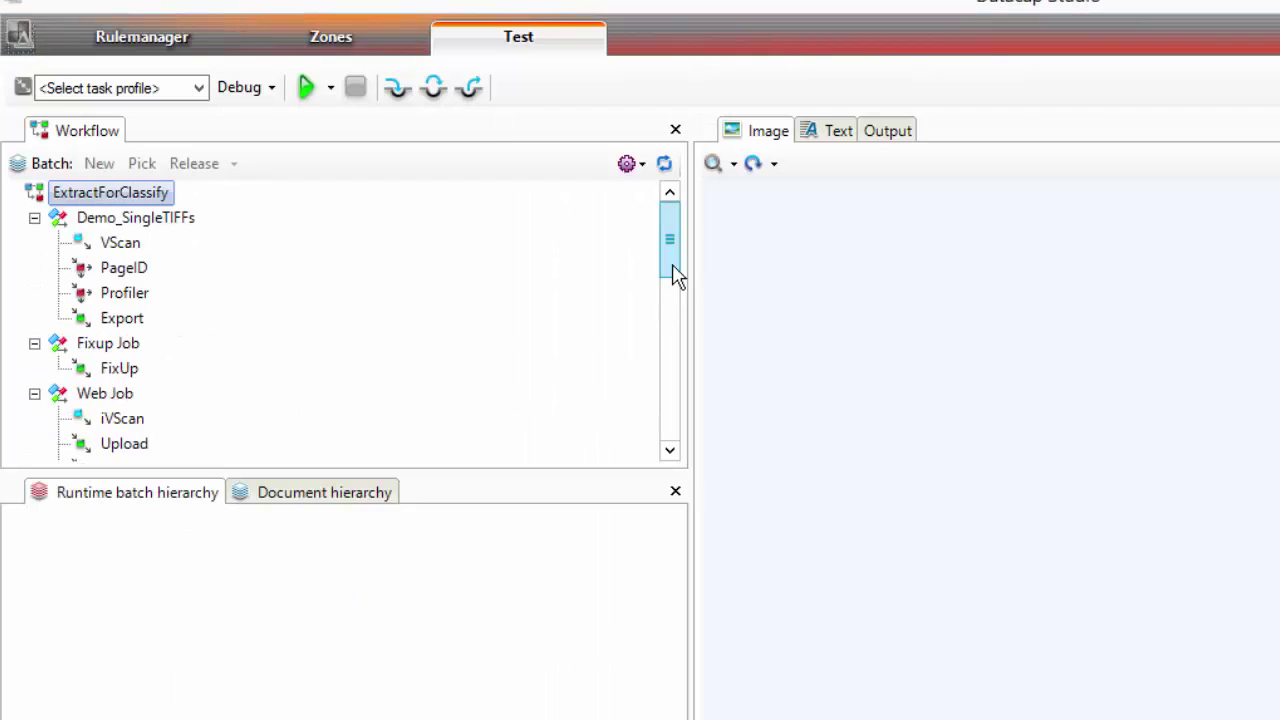
left_click_drag(673, 266, 673, 343)
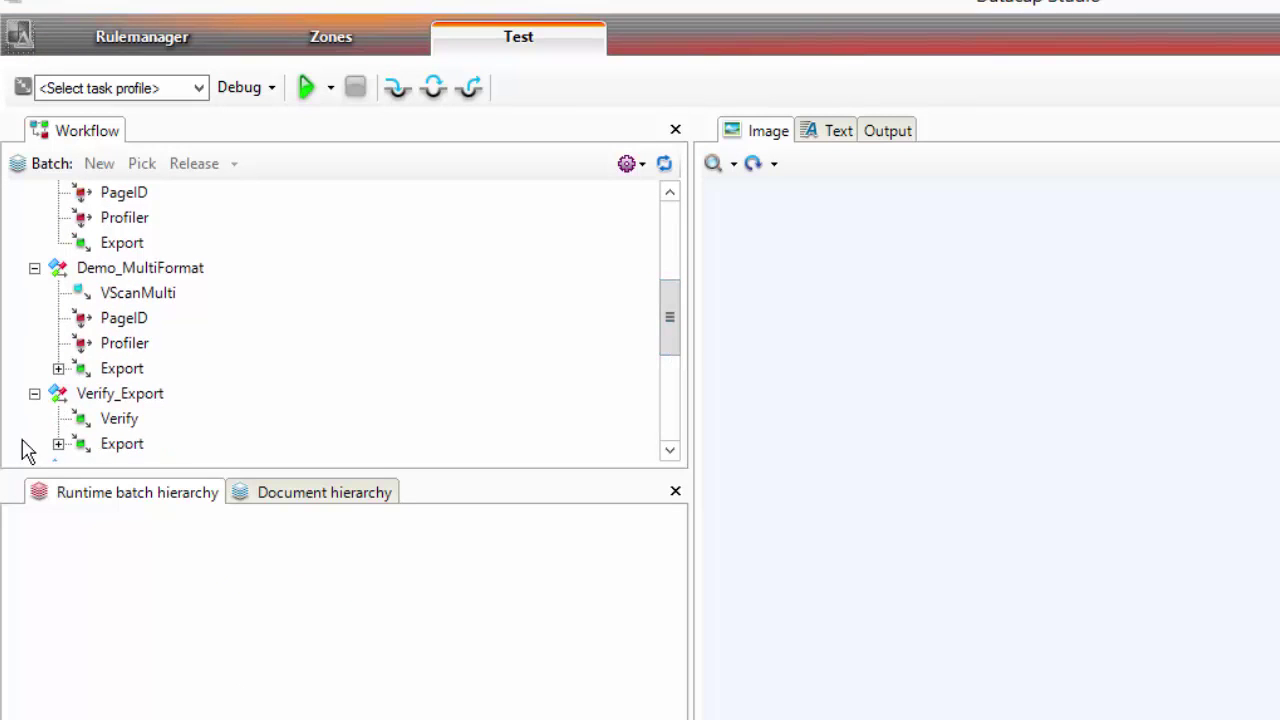
left_click(58, 368)
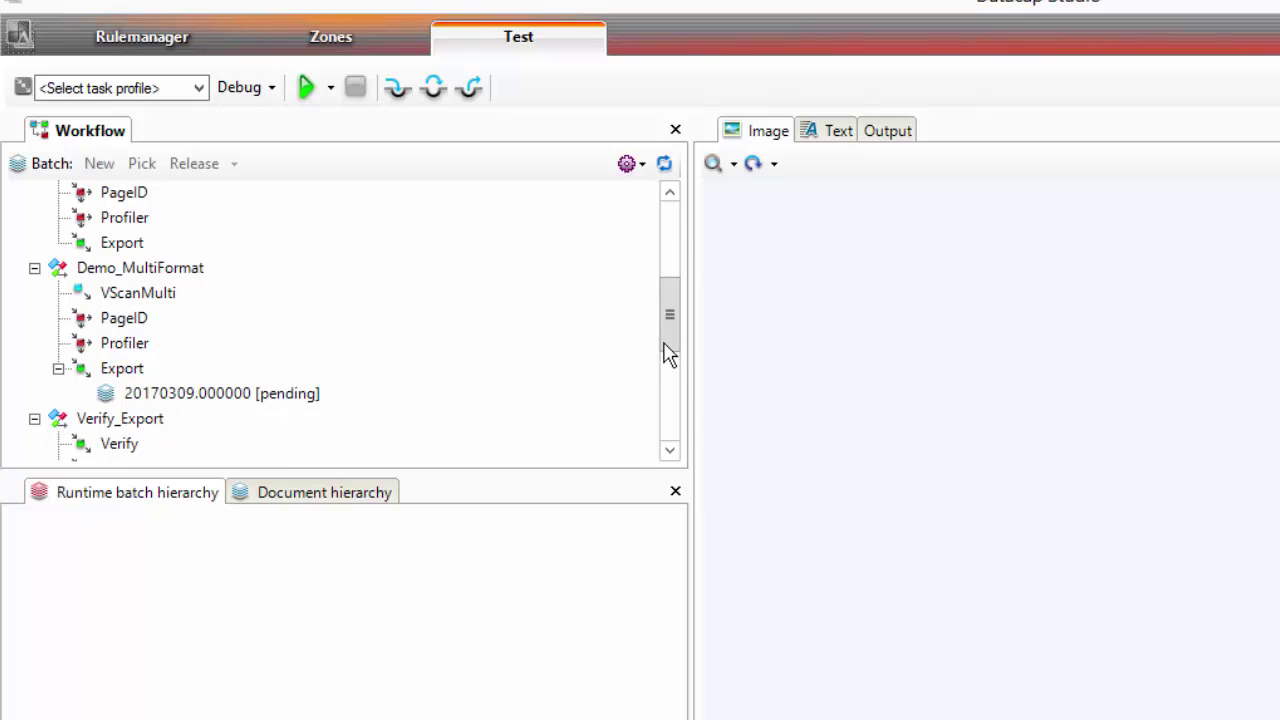
left_click_drag(670, 330, 671, 336)
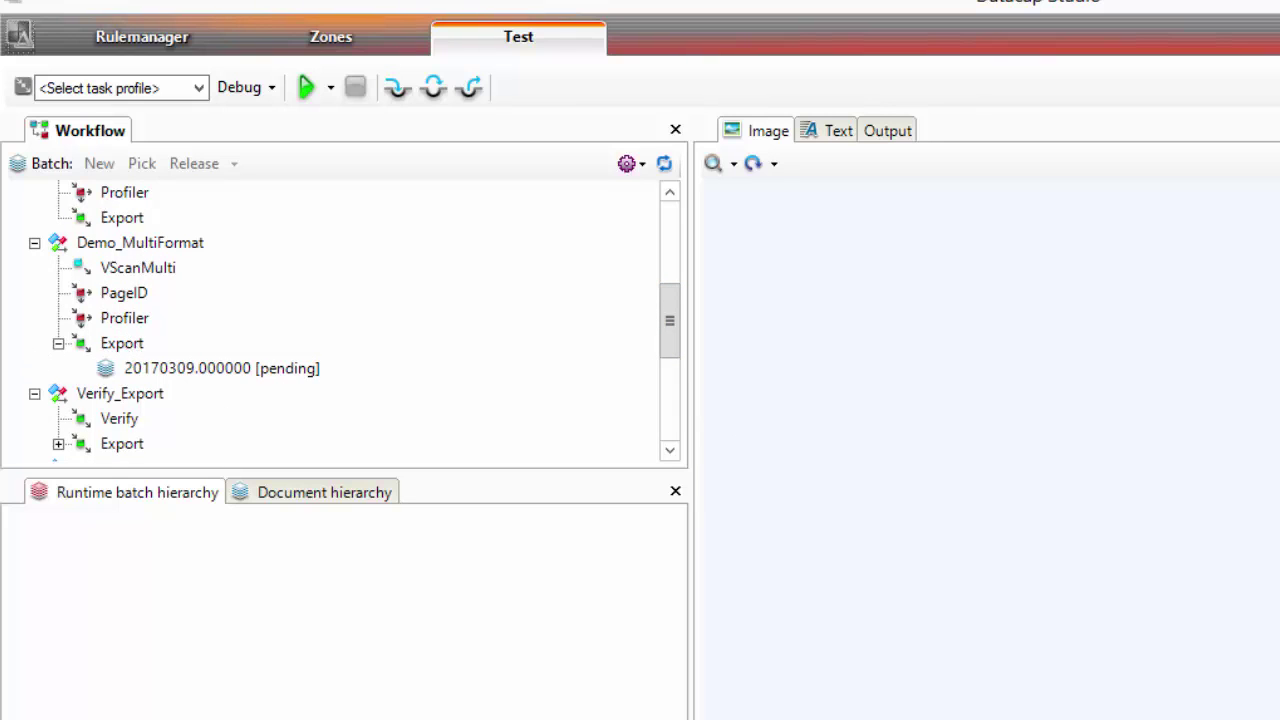
left_click_drag(667, 330, 674, 366)
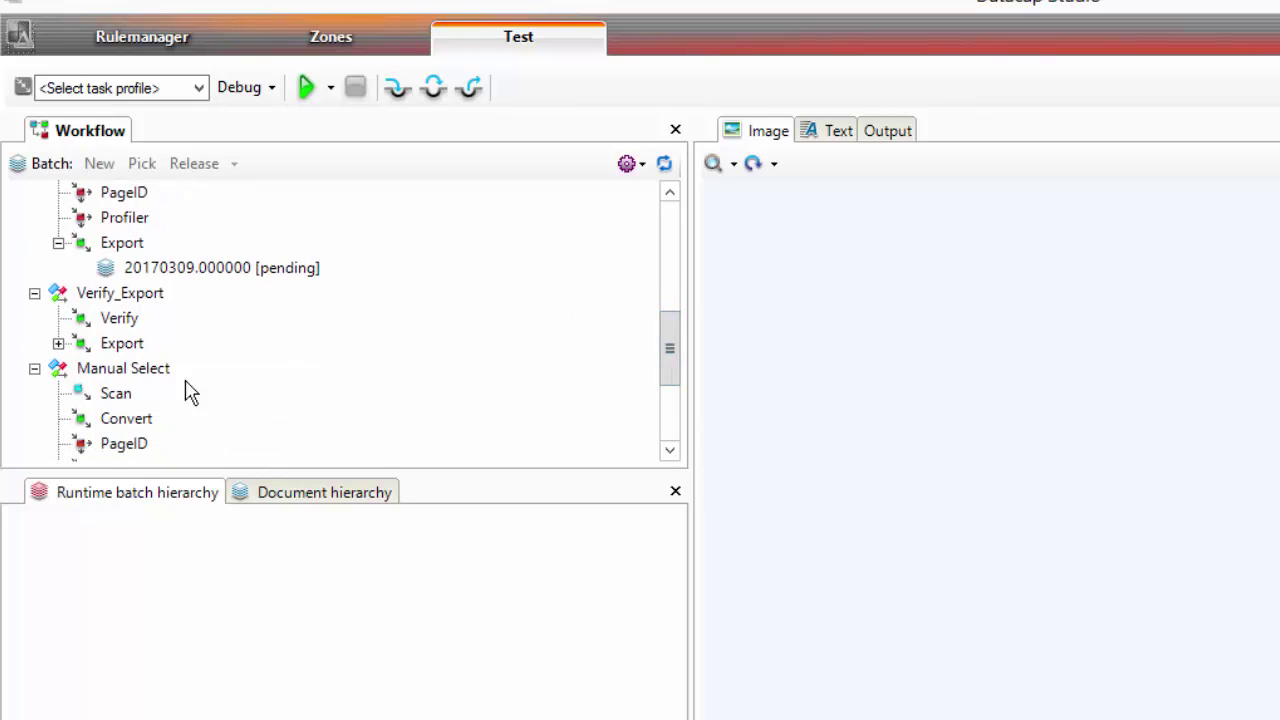
left_click(58, 343)
left_click(233, 370)
right_click(233, 370)
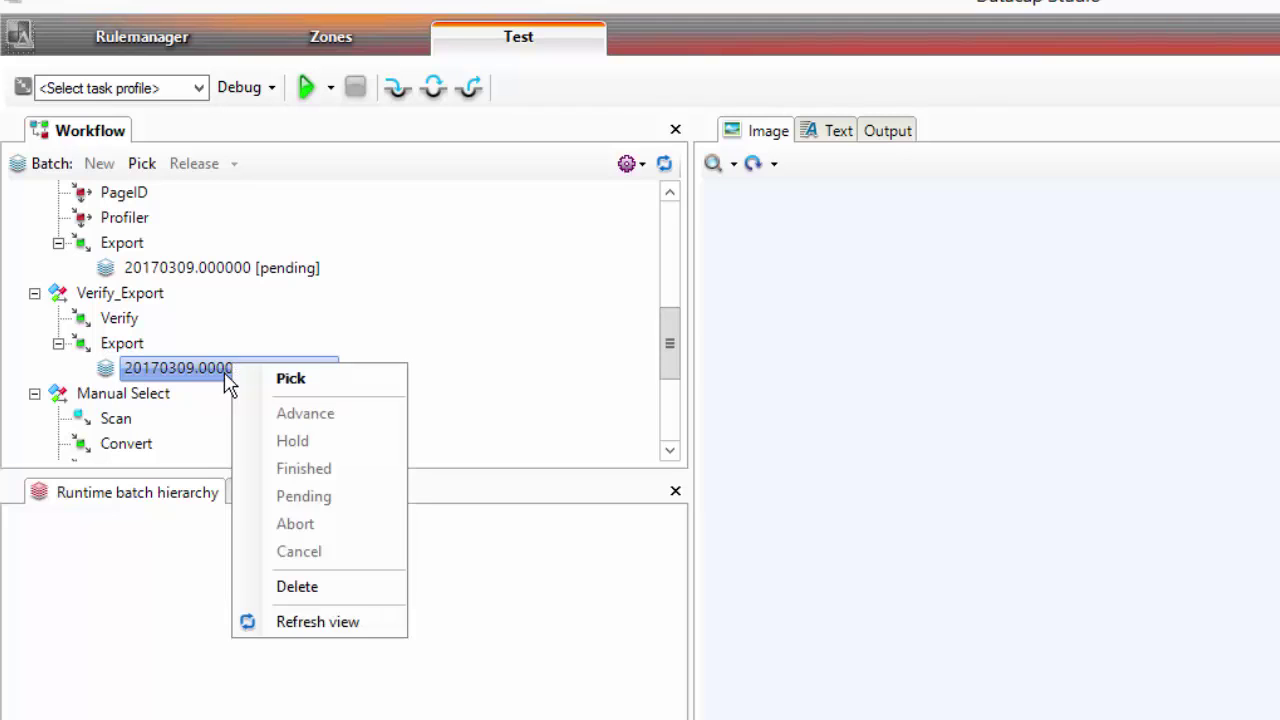
left_click(298, 390)
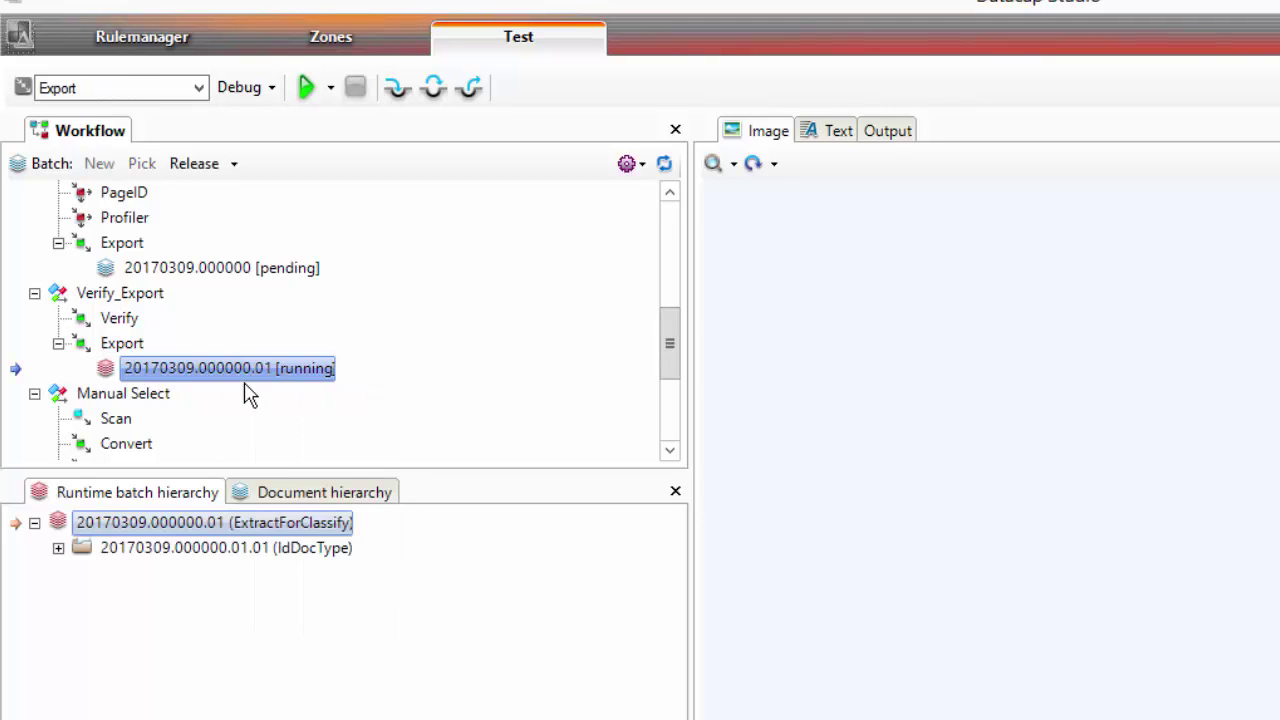
Step: Expand TM000002 to check its PageTypePrefix is Consultation, then collapse it
left_click(58, 548)
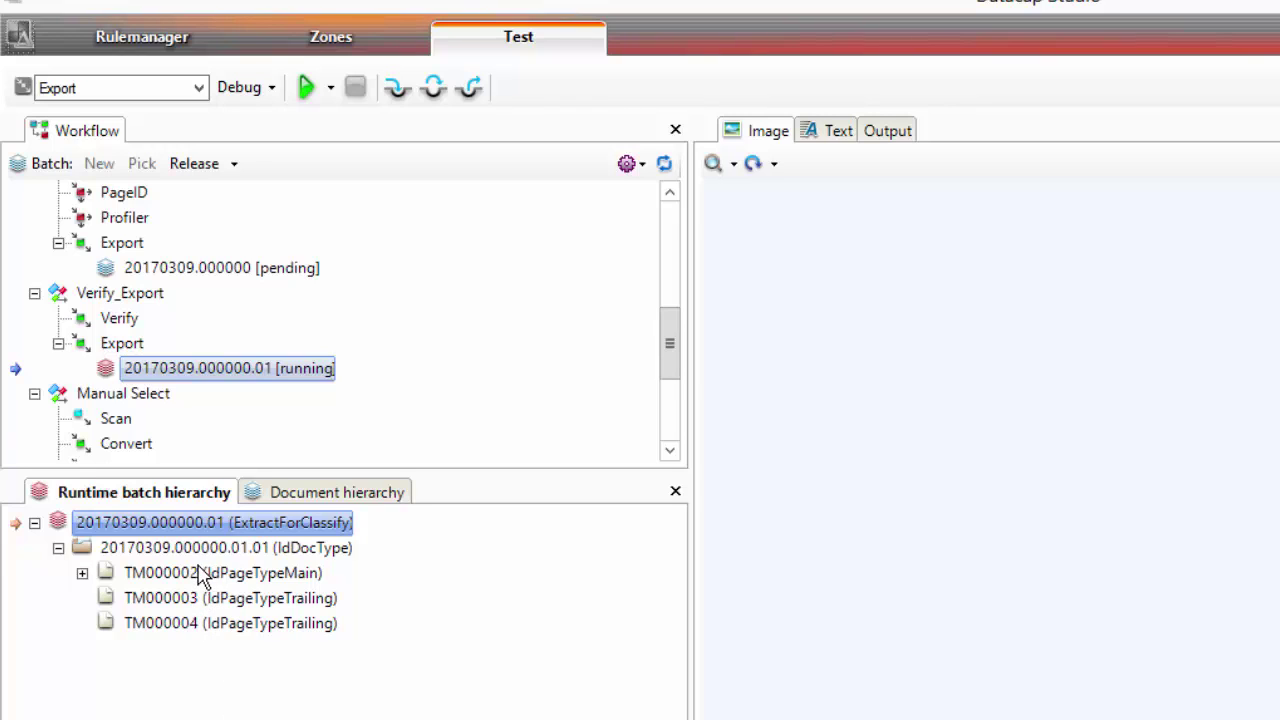
left_click(82, 573)
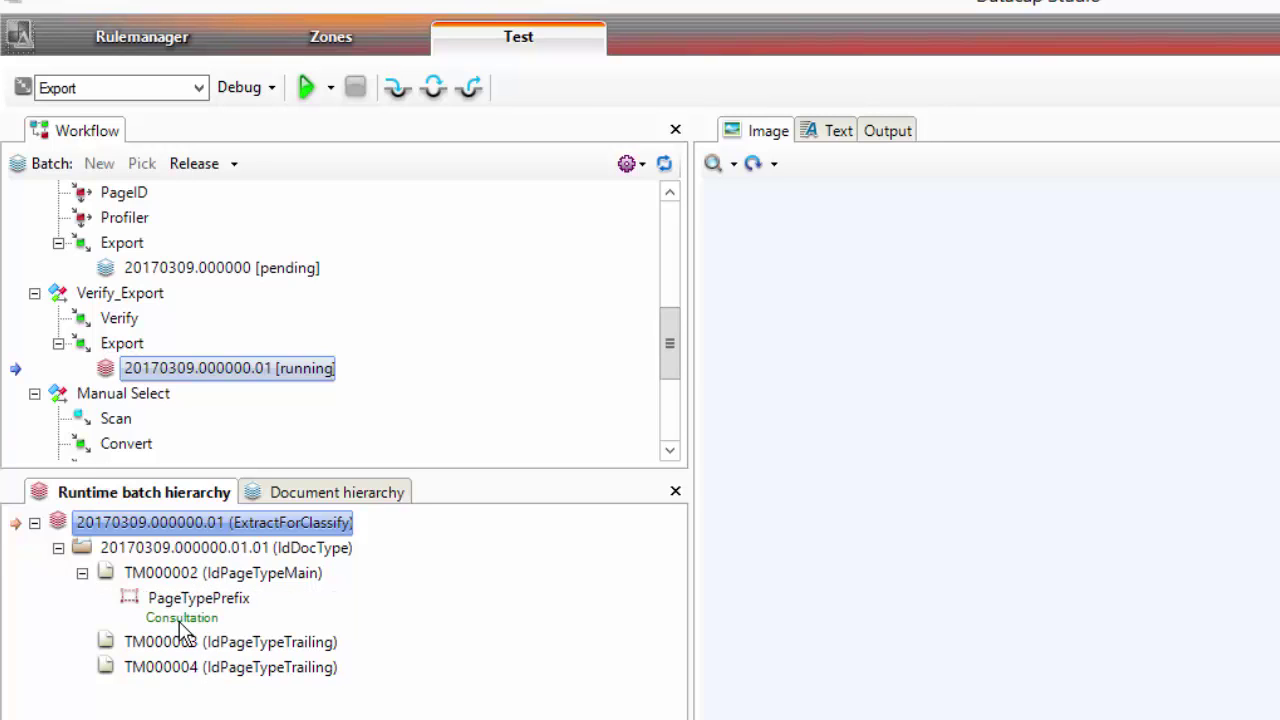
left_click(82, 573)
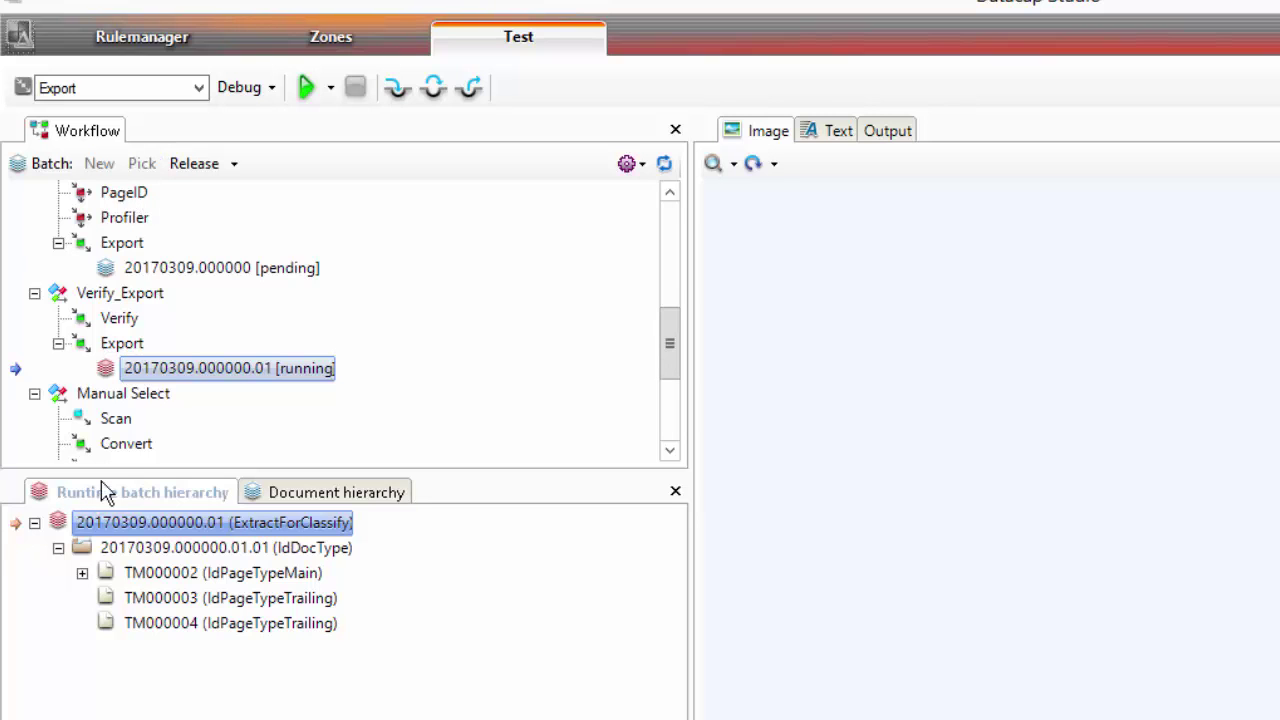
Step: Process the Export rules on batch 20170309.000000.01 and choose Keep running when asked to release
left_click(305, 90)
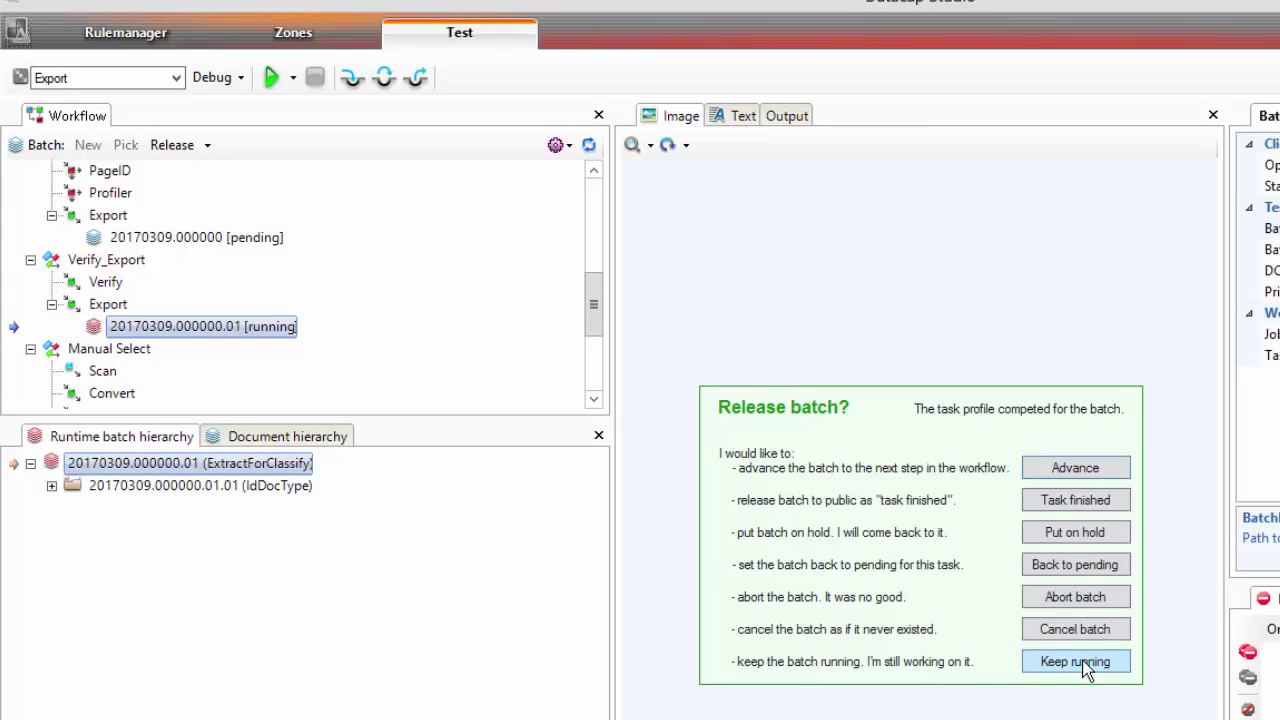
left_click(1079, 661)
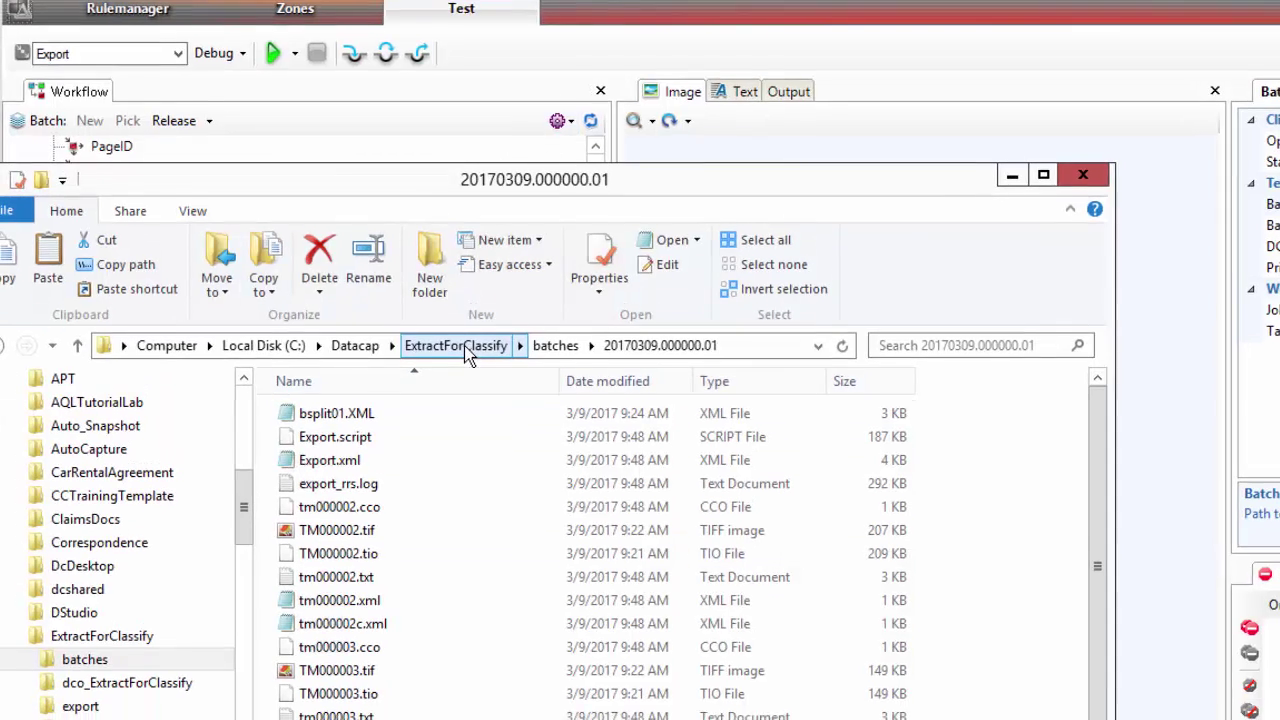
Step: Check that the Consultation_main and Consultation_trailing folders under export\CC are empty
left_click(456, 345)
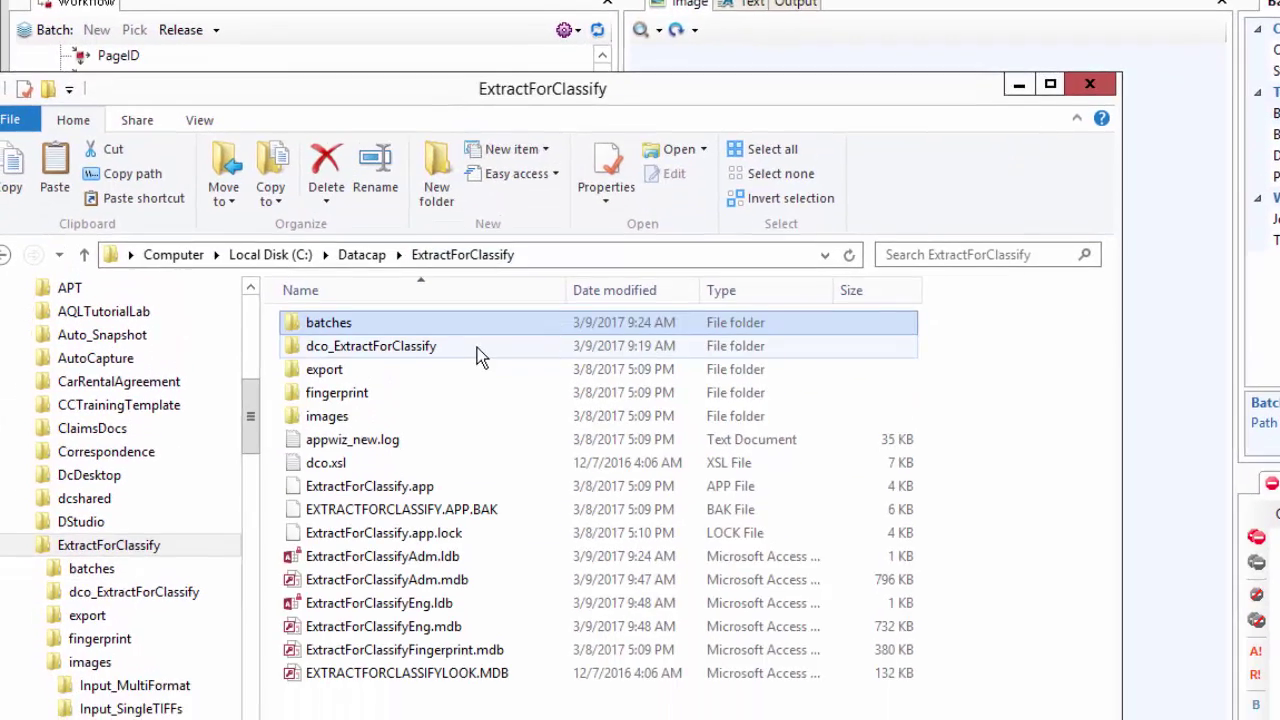
double_click(322, 302)
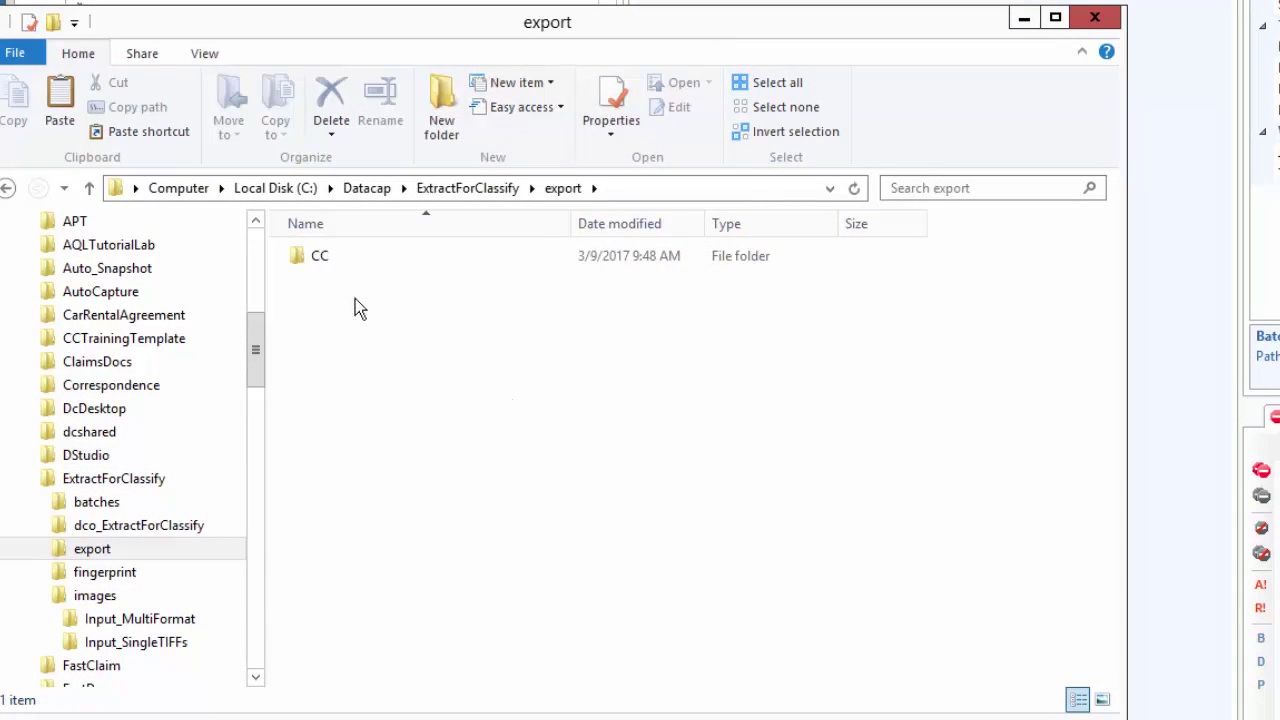
double_click(316, 256)
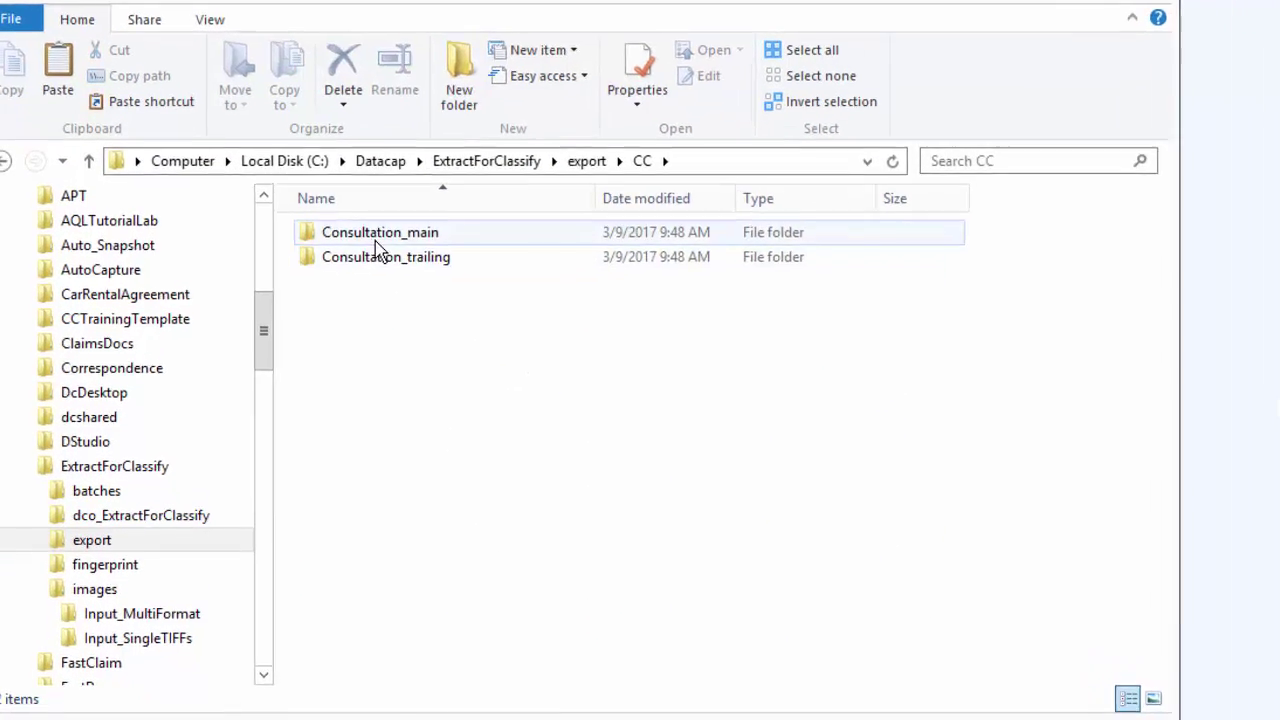
double_click(377, 242)
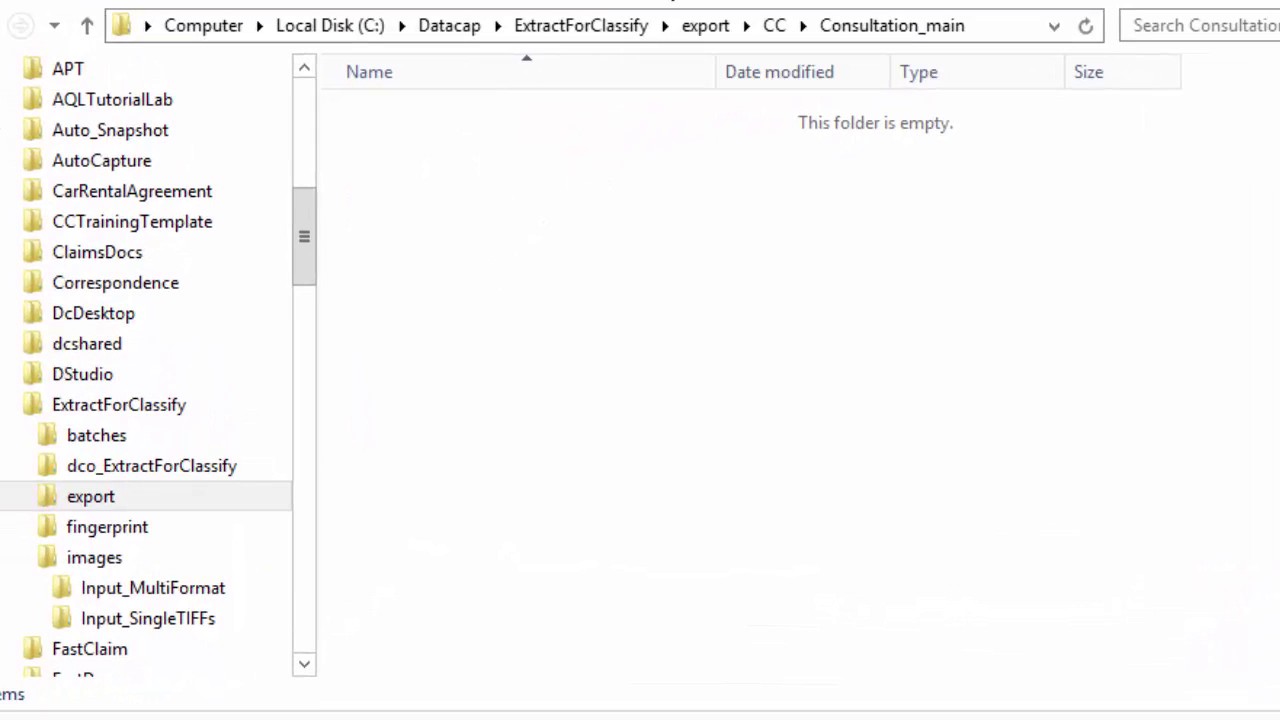
left_click(774, 25)
left_click(440, 145)
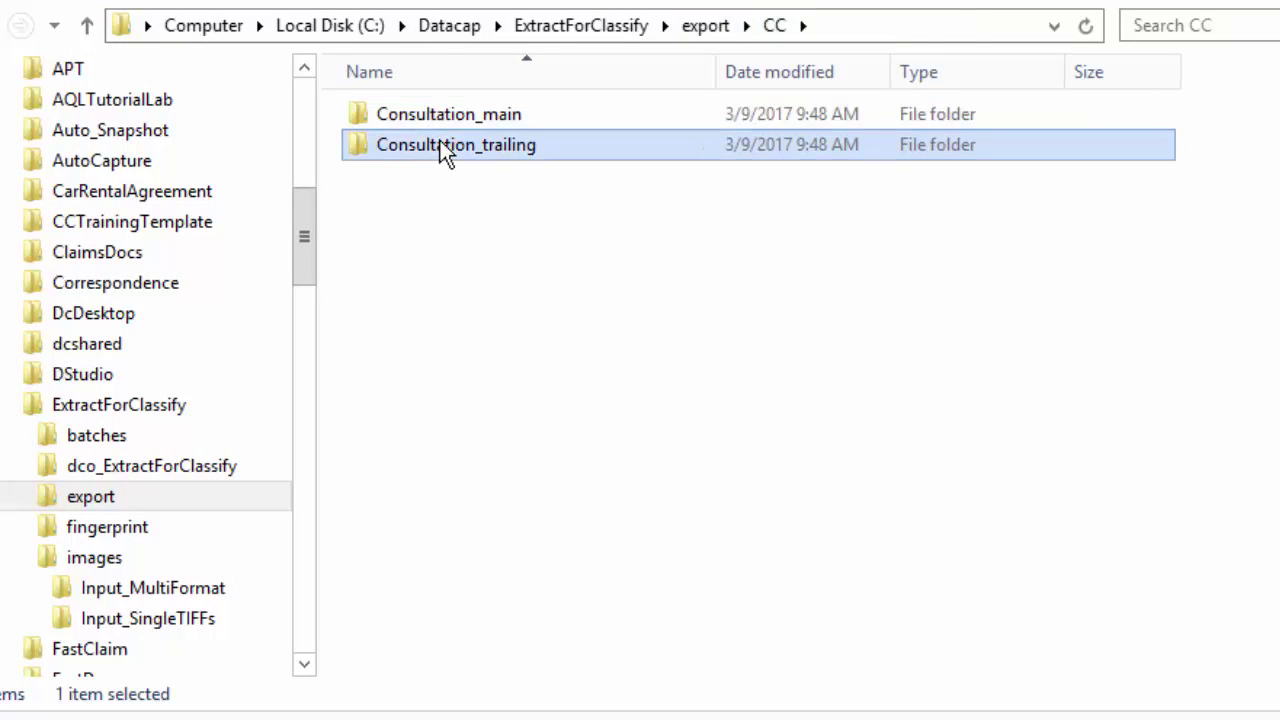
double_click(440, 145)
left_click(770, 25)
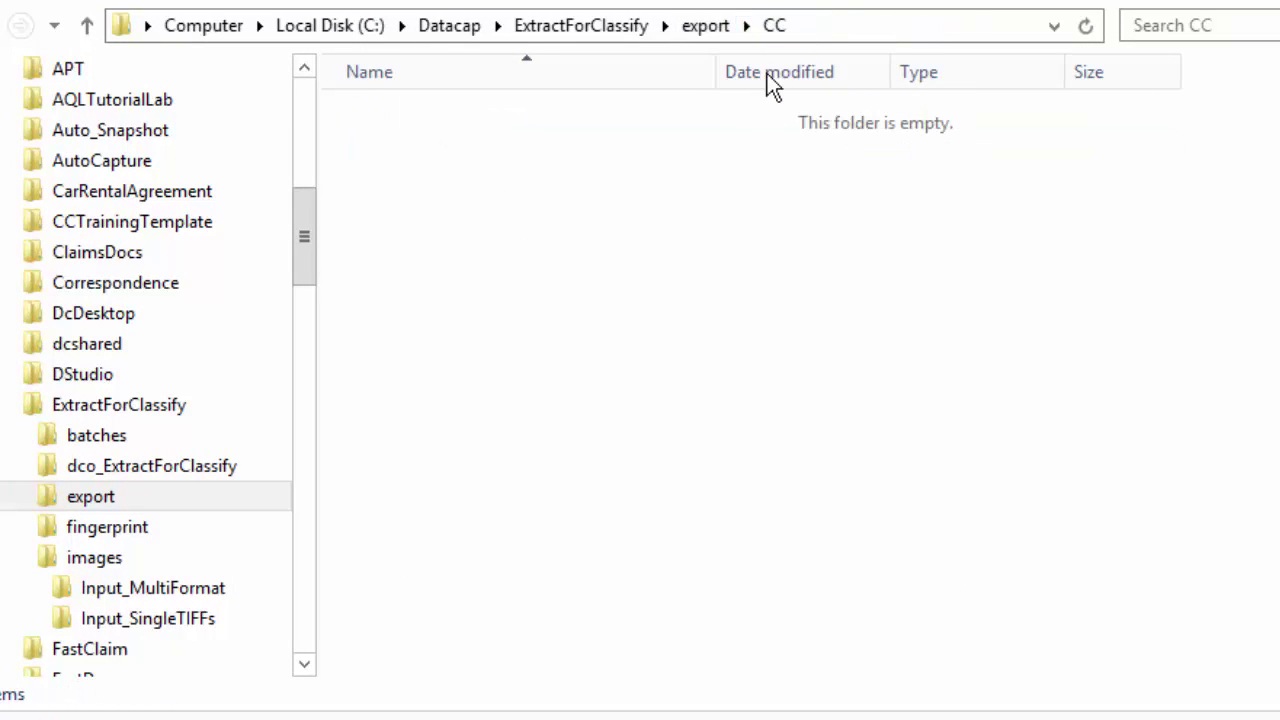
Step: Open batches\20170309.000000.01 and select its export_rrs.log file
left_click(592, 28)
double_click(440, 120)
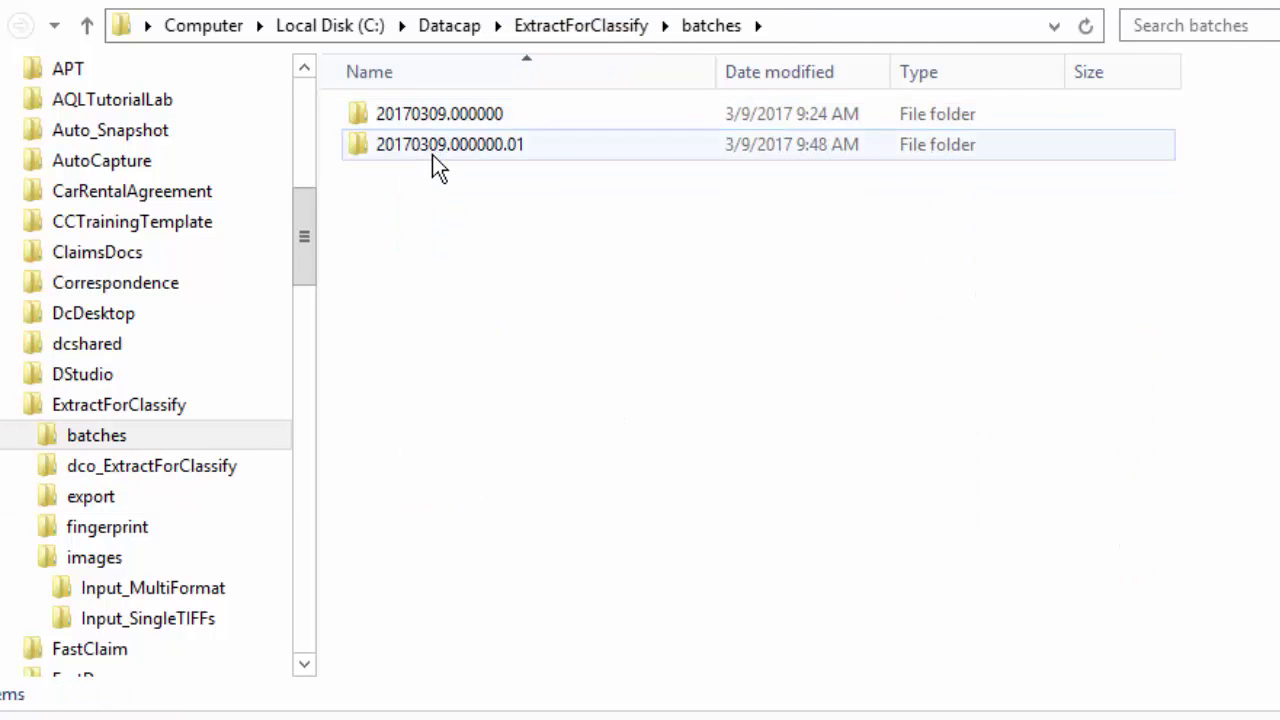
double_click(434, 156)
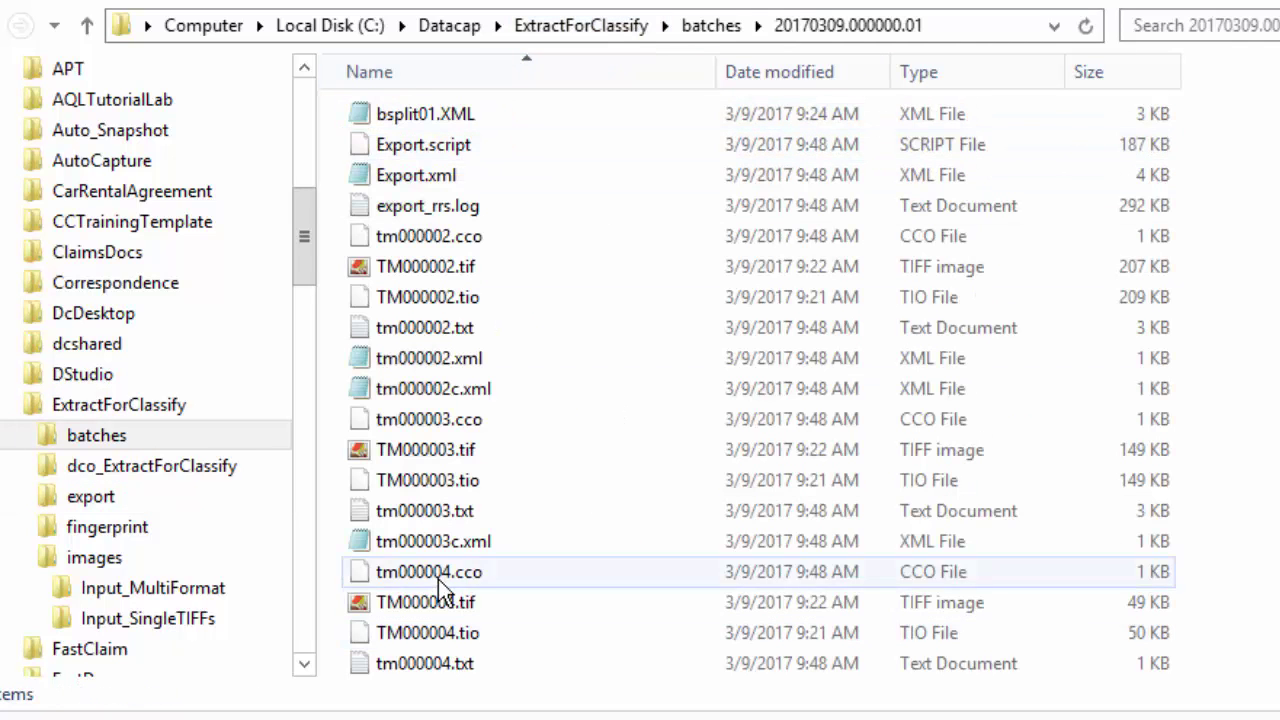
left_click(430, 572)
left_click(406, 200)
Step: Open export_rrs.log in Notepad++, then check the ruleset tree in Datacap Studio
right_click(406, 200)
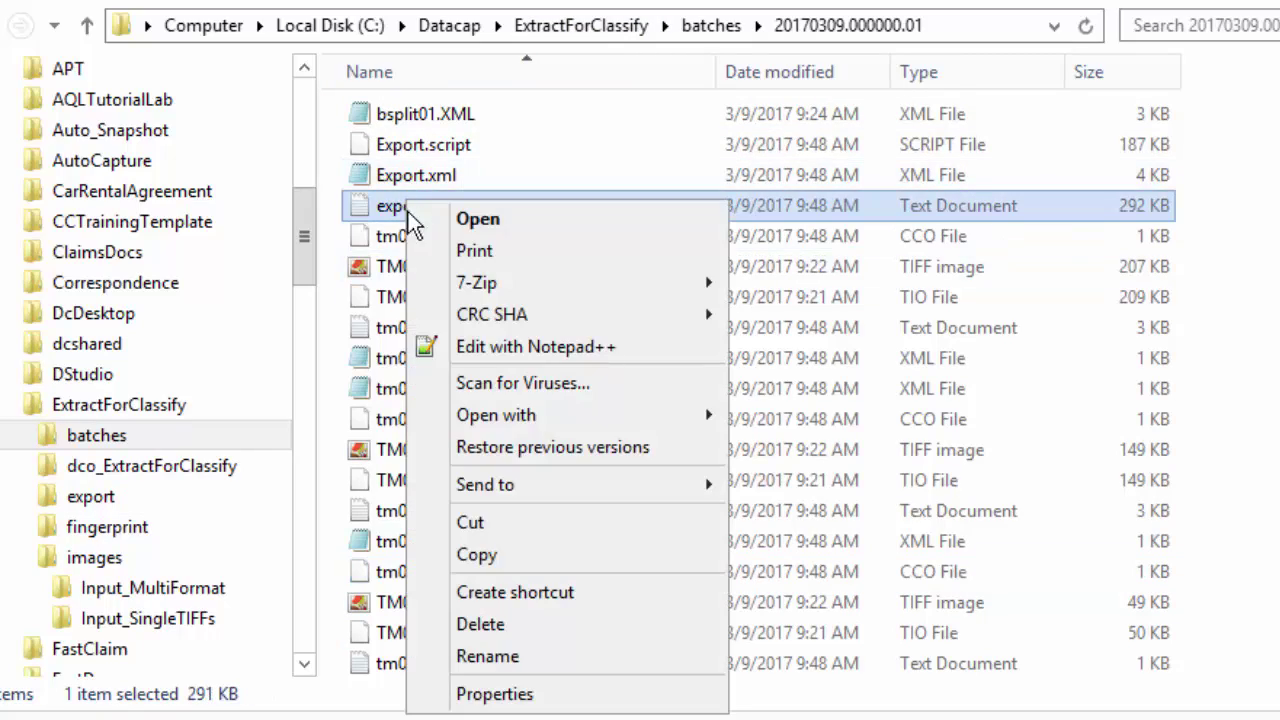
left_click(493, 347)
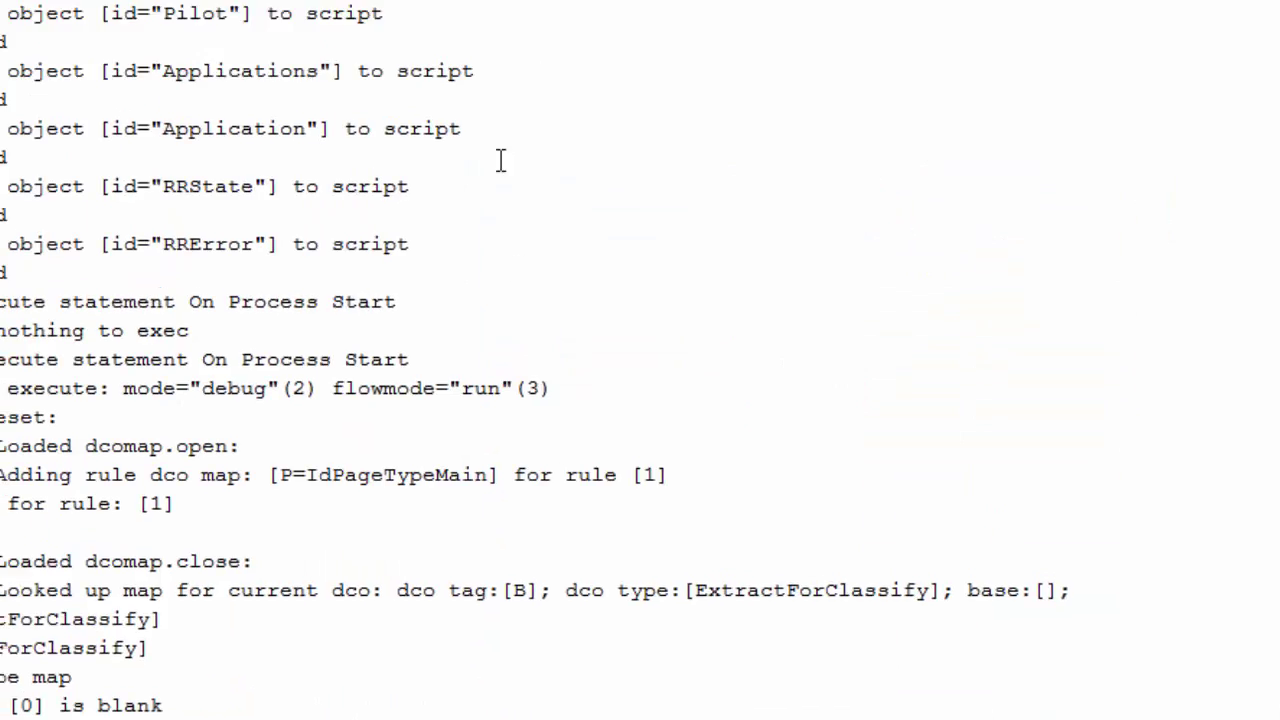
key("alt+Tab")
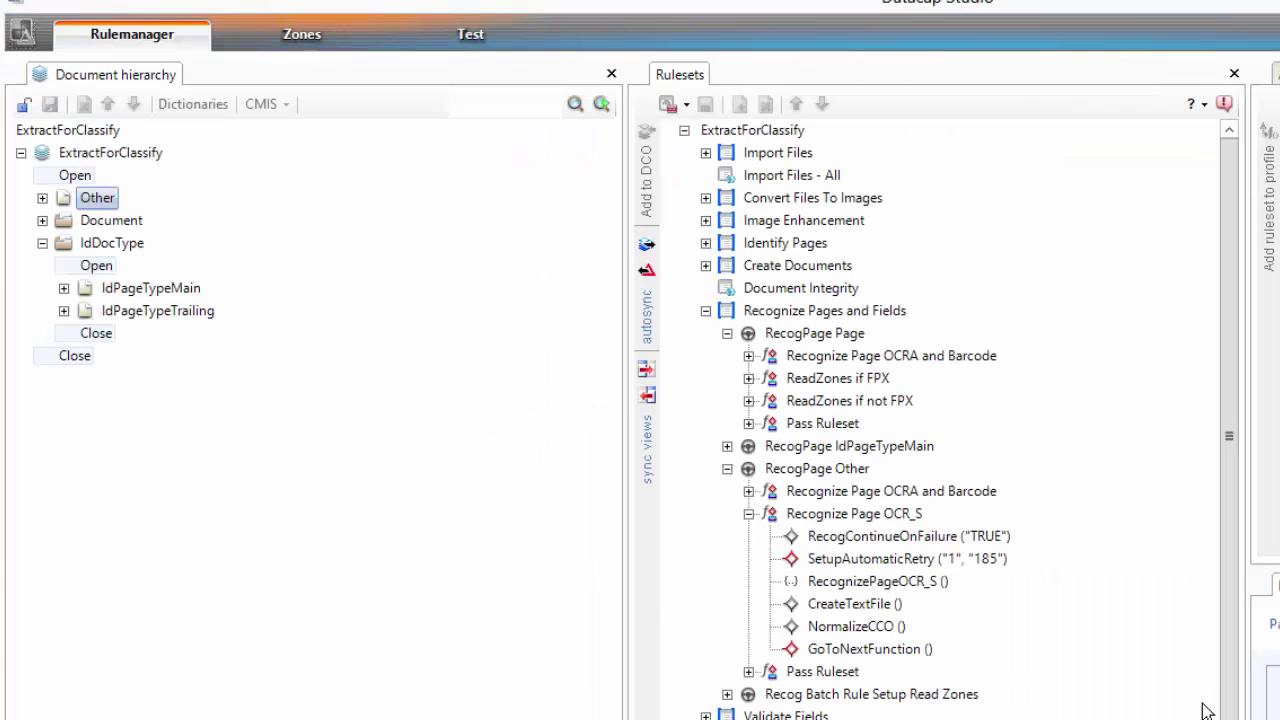
left_click_drag(1224, 685, 1226, 718)
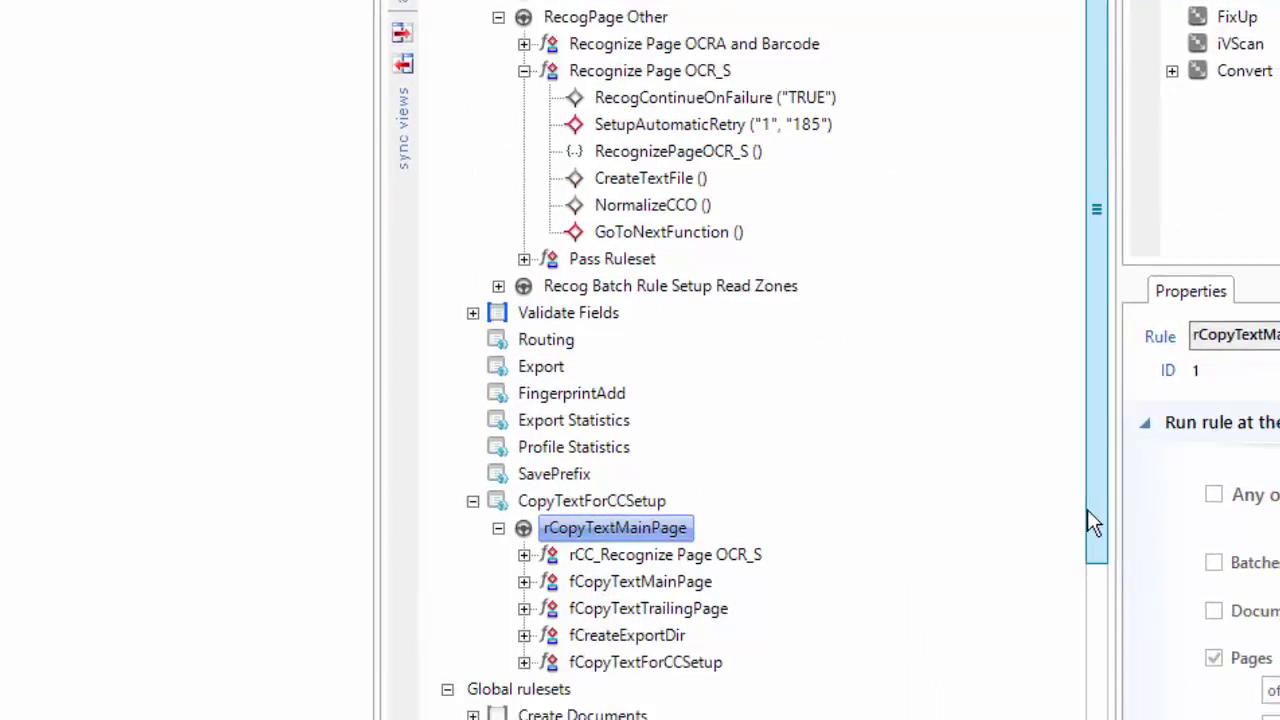
scroll(1087, 509, "down", 2)
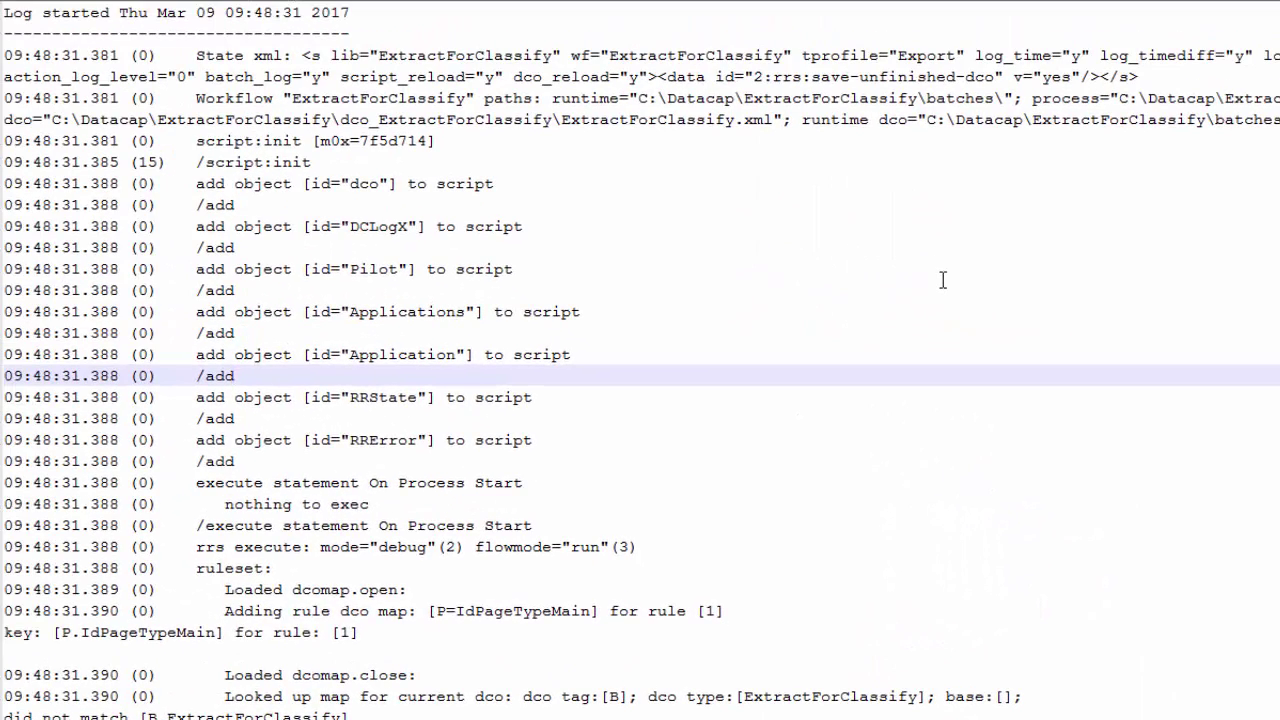
Step: Search the log for rCC_Recognize and scroll through the page recognition results
key("ctrl+f")
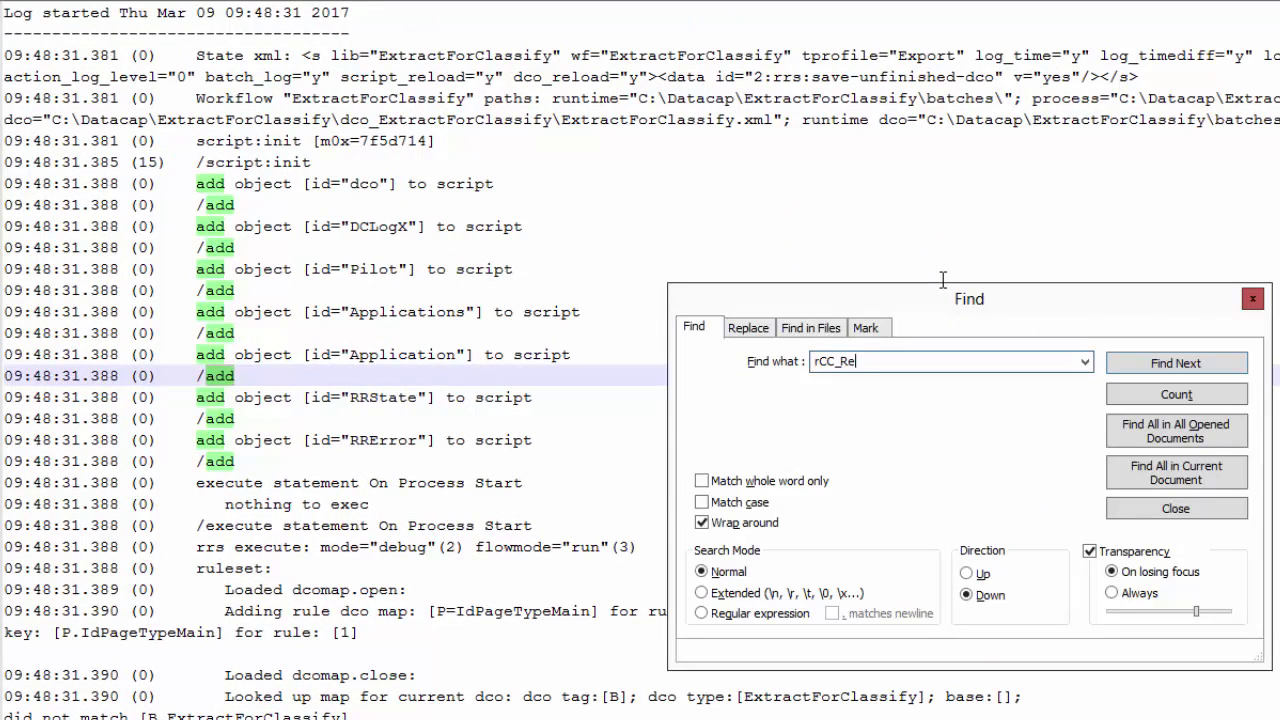
key("Return")
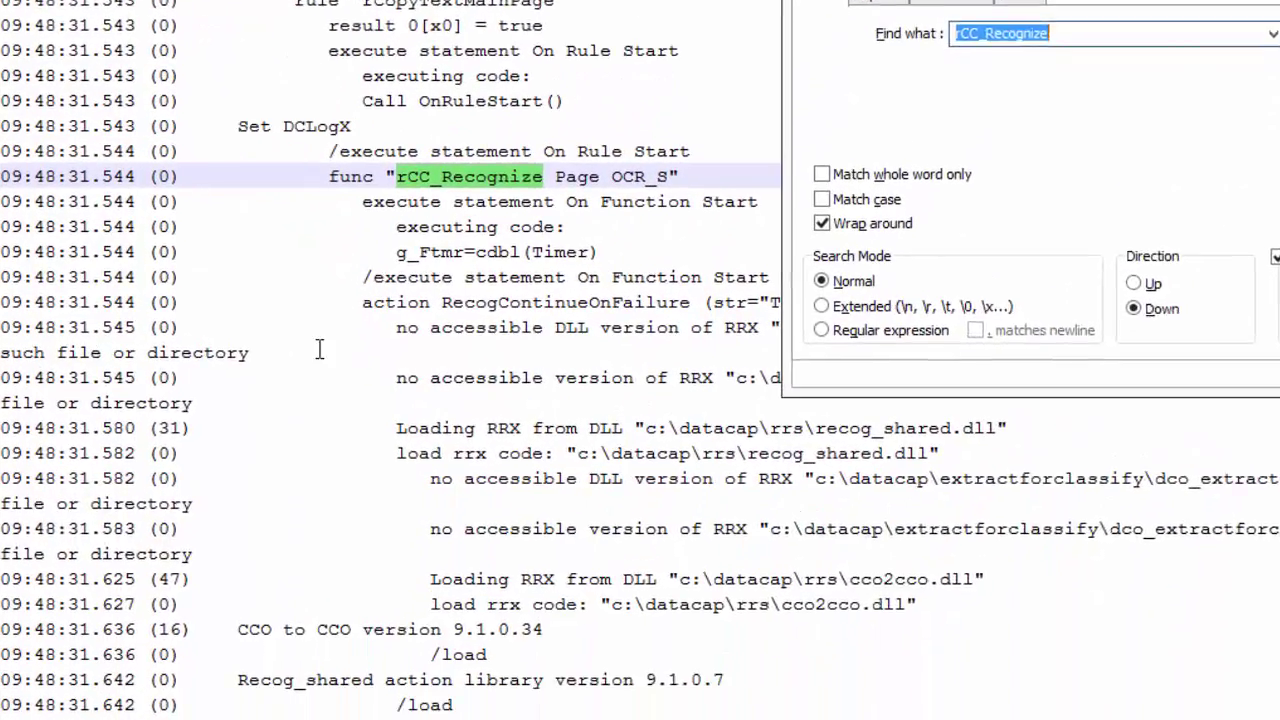
left_click(326, 706)
scroll(329, 692, "down", 4)
scroll(396, 381, "down", 5)
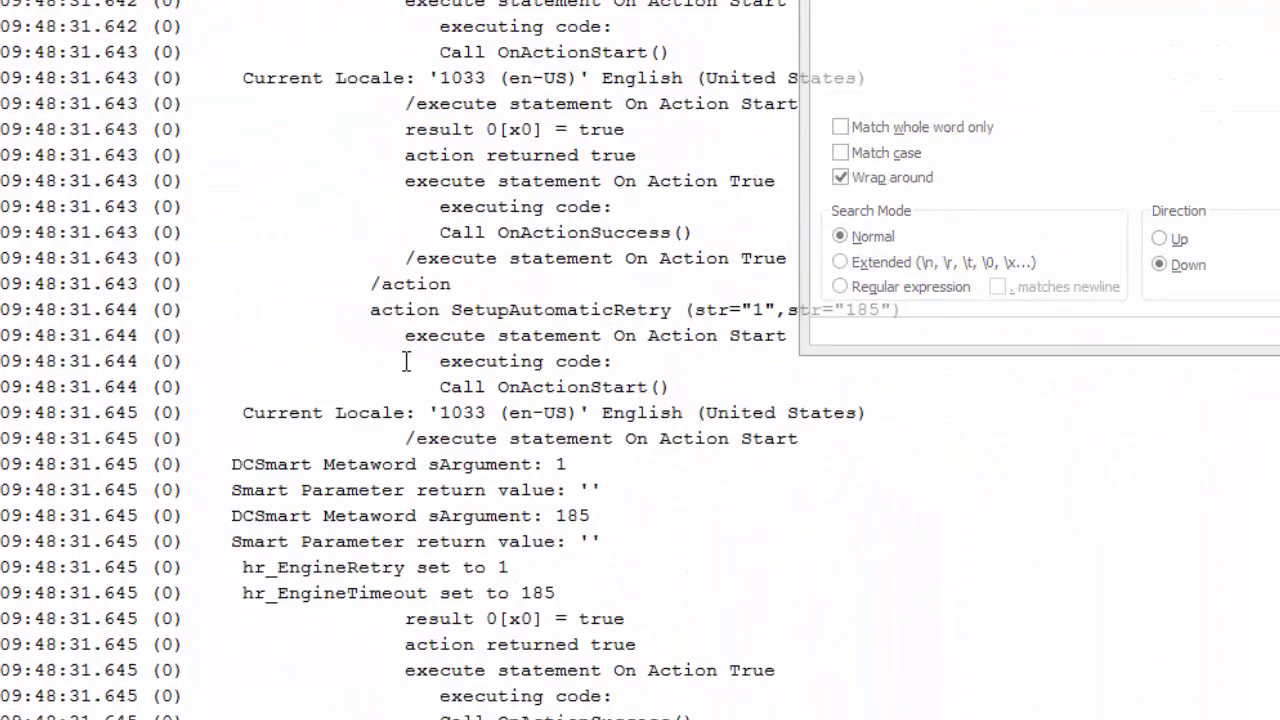
scroll(406, 361, "up", 3)
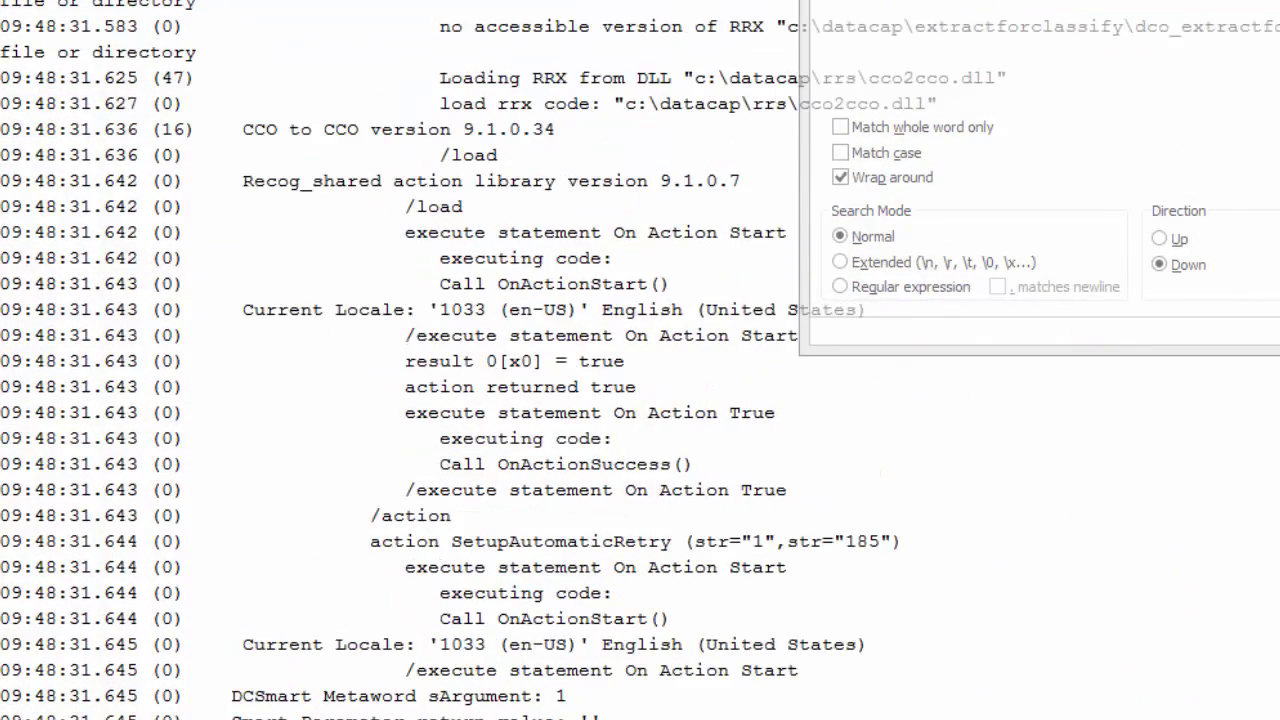
scroll(576, 67, "down", 1)
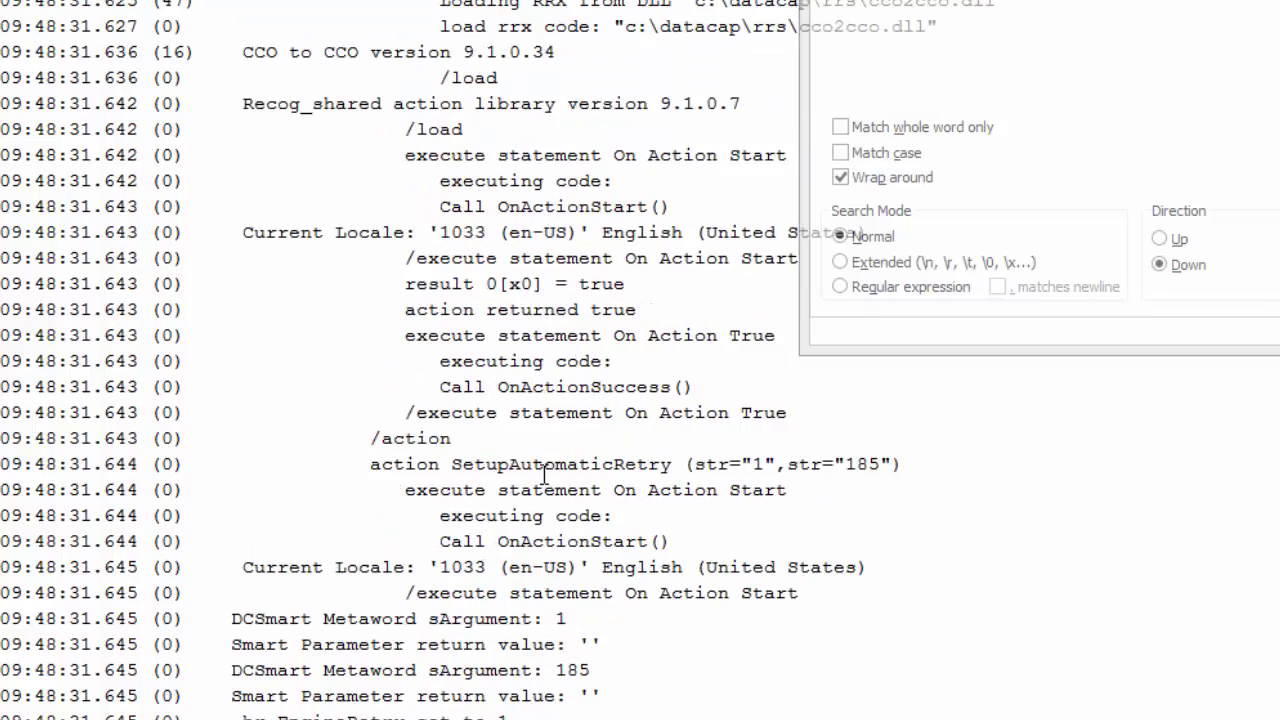
scroll(545, 480, "down", 12)
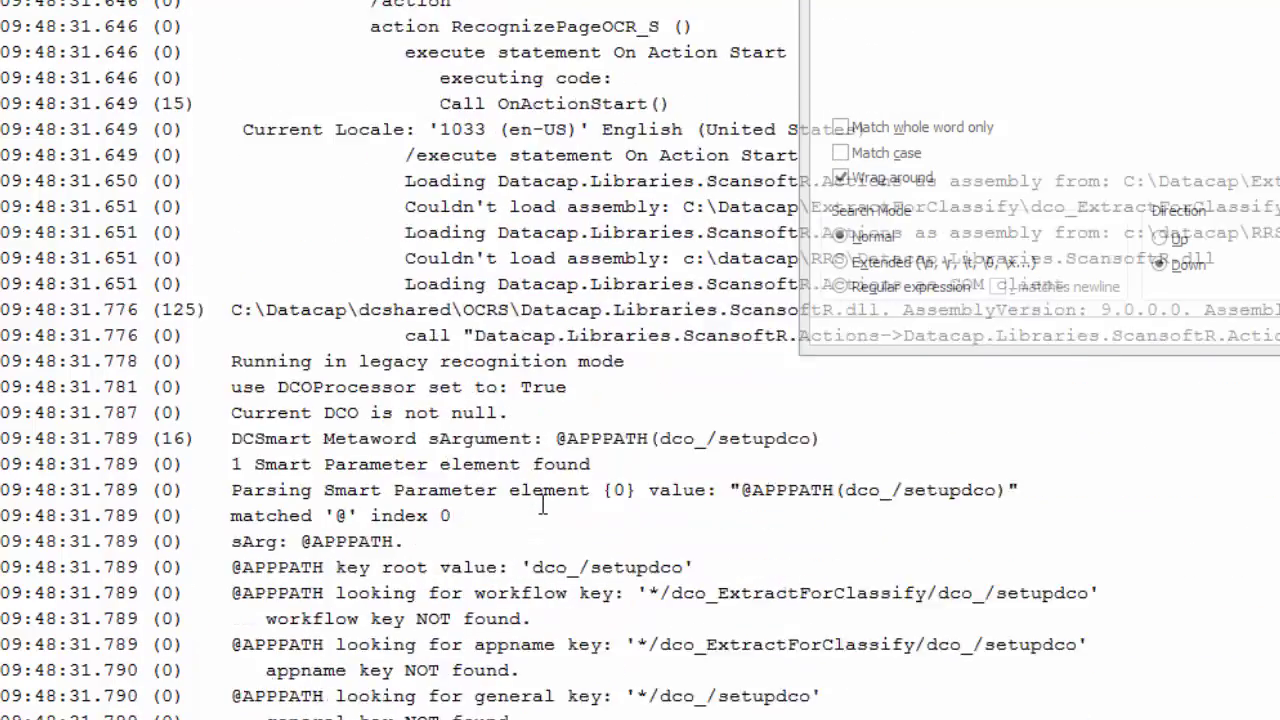
scroll(543, 505, "down", 15)
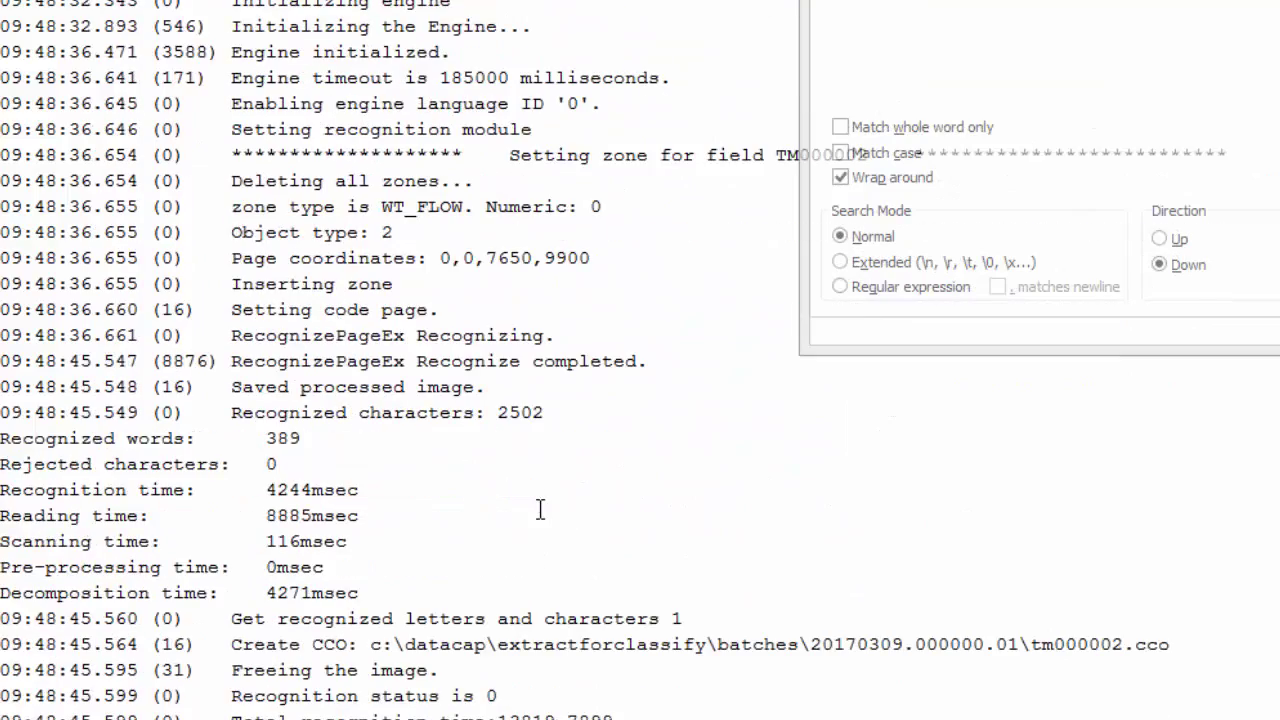
scroll(540, 505, "up", 2)
scroll(541, 490, "down", 13)
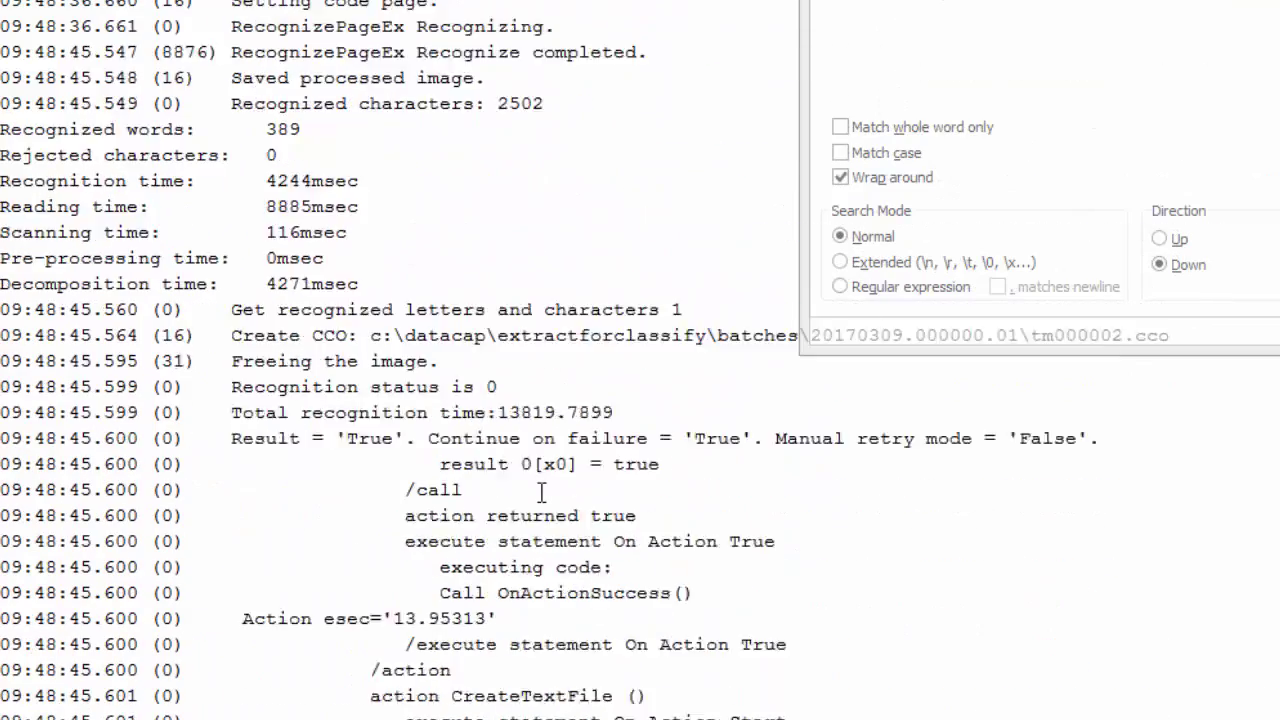
scroll(541, 494, "up", 1)
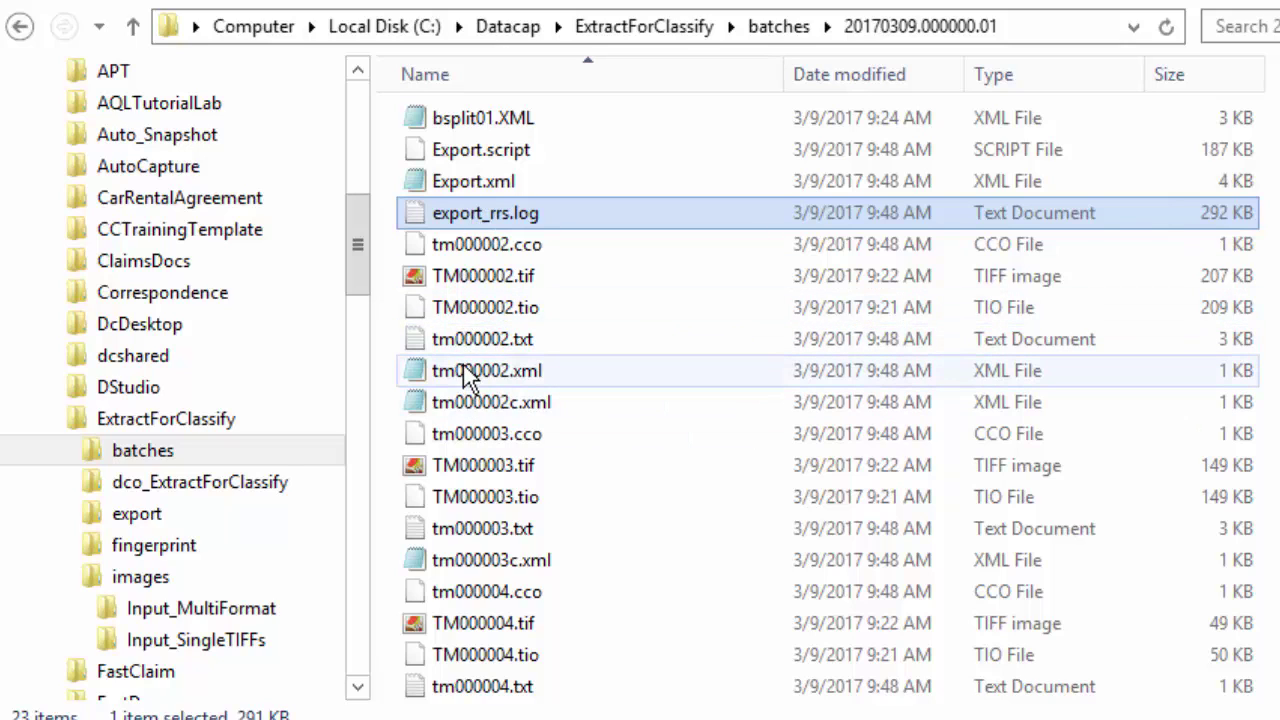
Step: Open tm000002.txt from batch folder 20170309.000000.01 with Edit with Notepad++
left_click(510, 351)
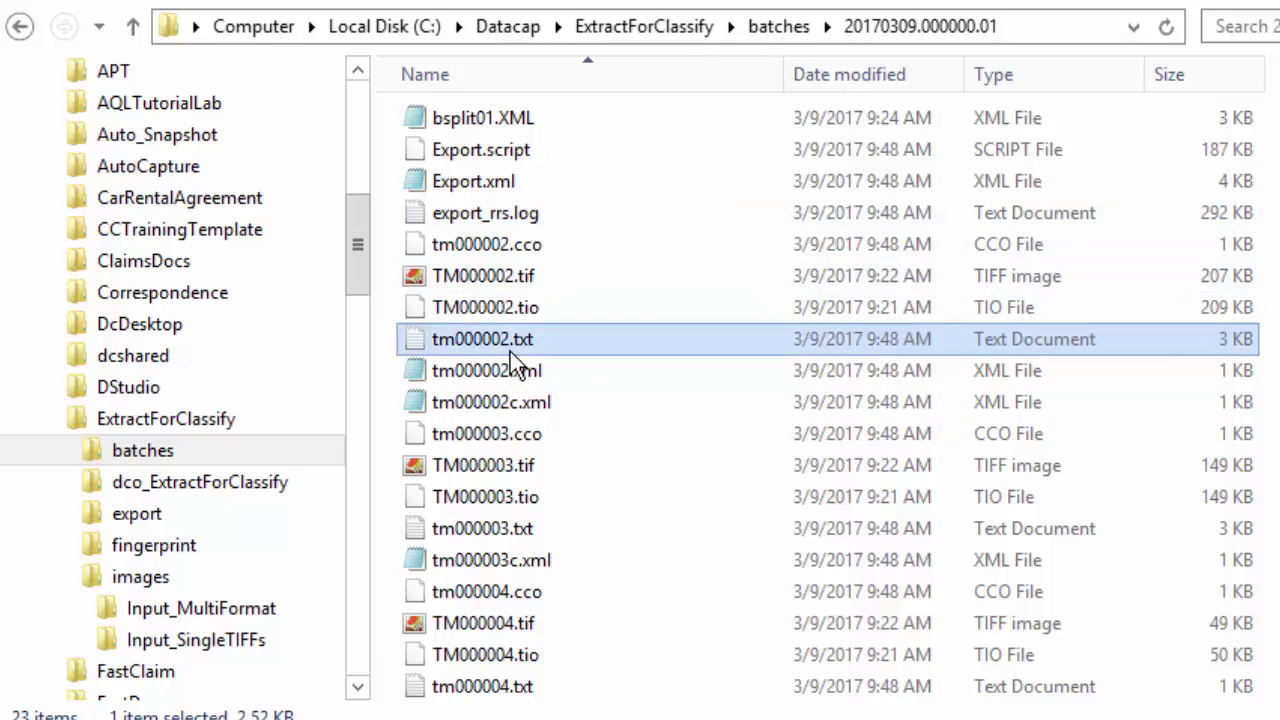
right_click(510, 351)
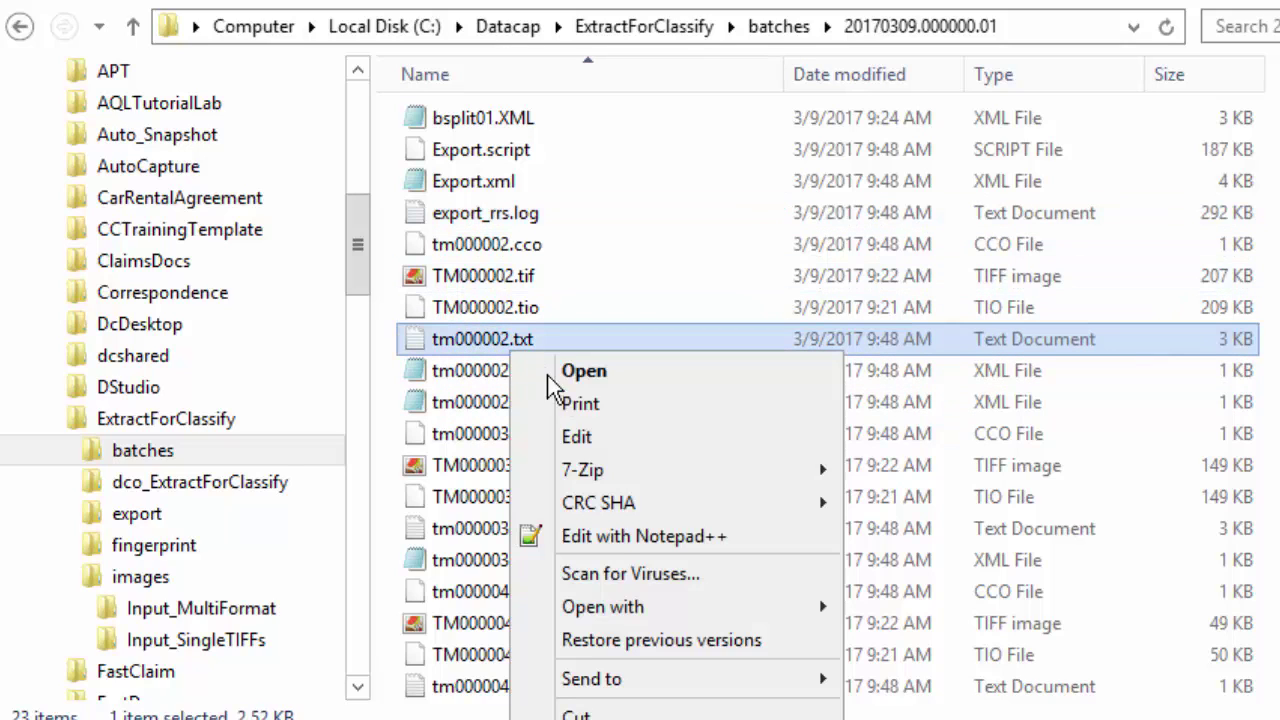
left_click(614, 537)
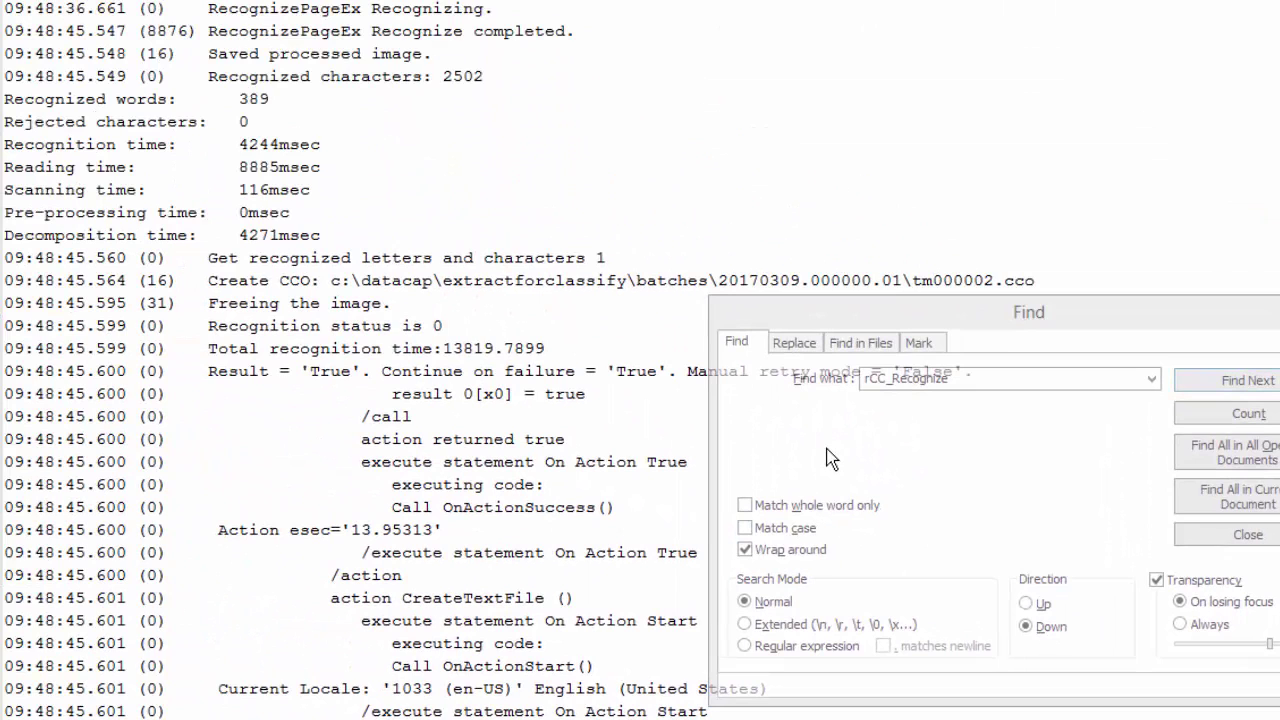
Step: Find the fCopyTextForCCSetup entry in the export log and step through its IMAGEFILE matches
left_click(826, 458)
type("fCopyTextFor")
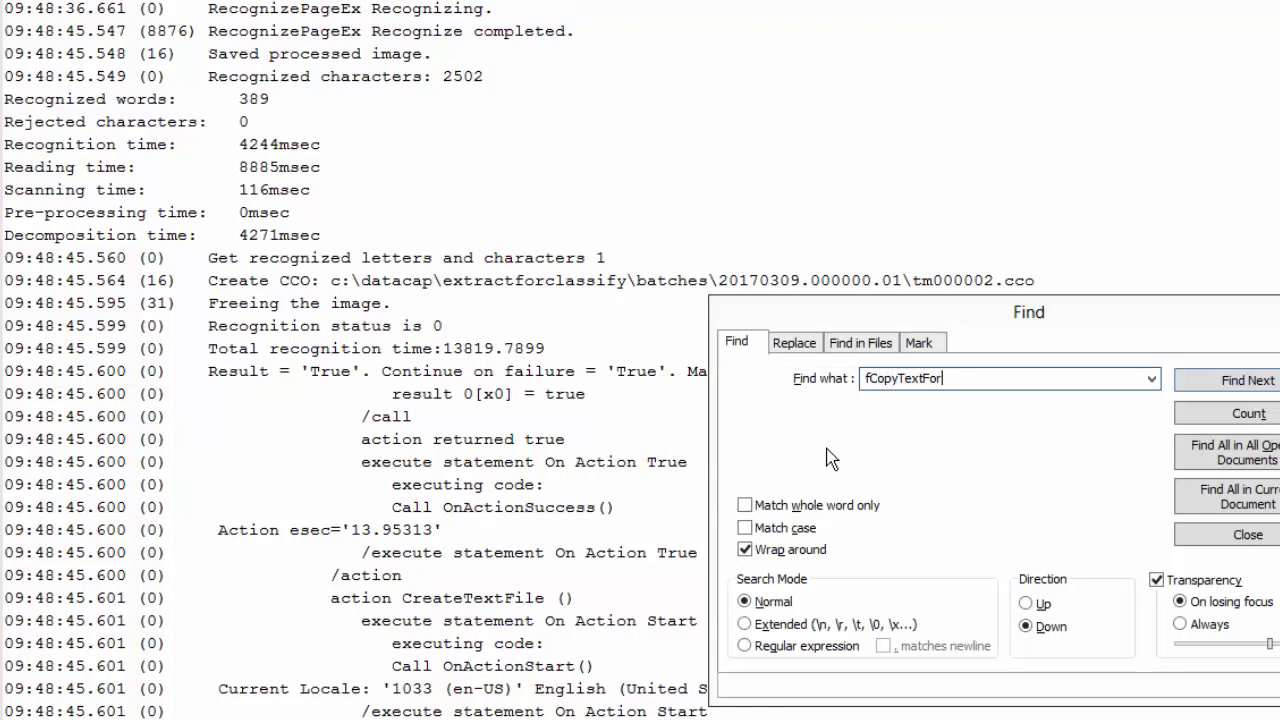
key("Return")
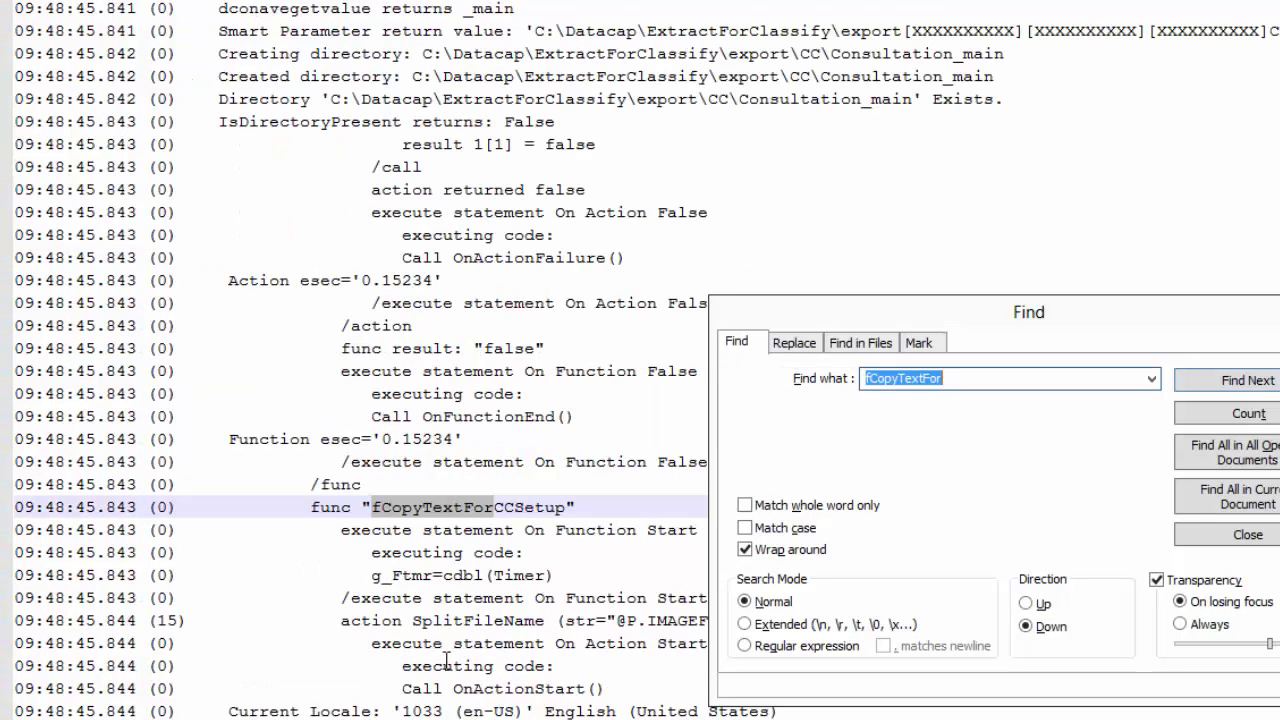
left_click(450, 528)
scroll(527, 598, "down", 3)
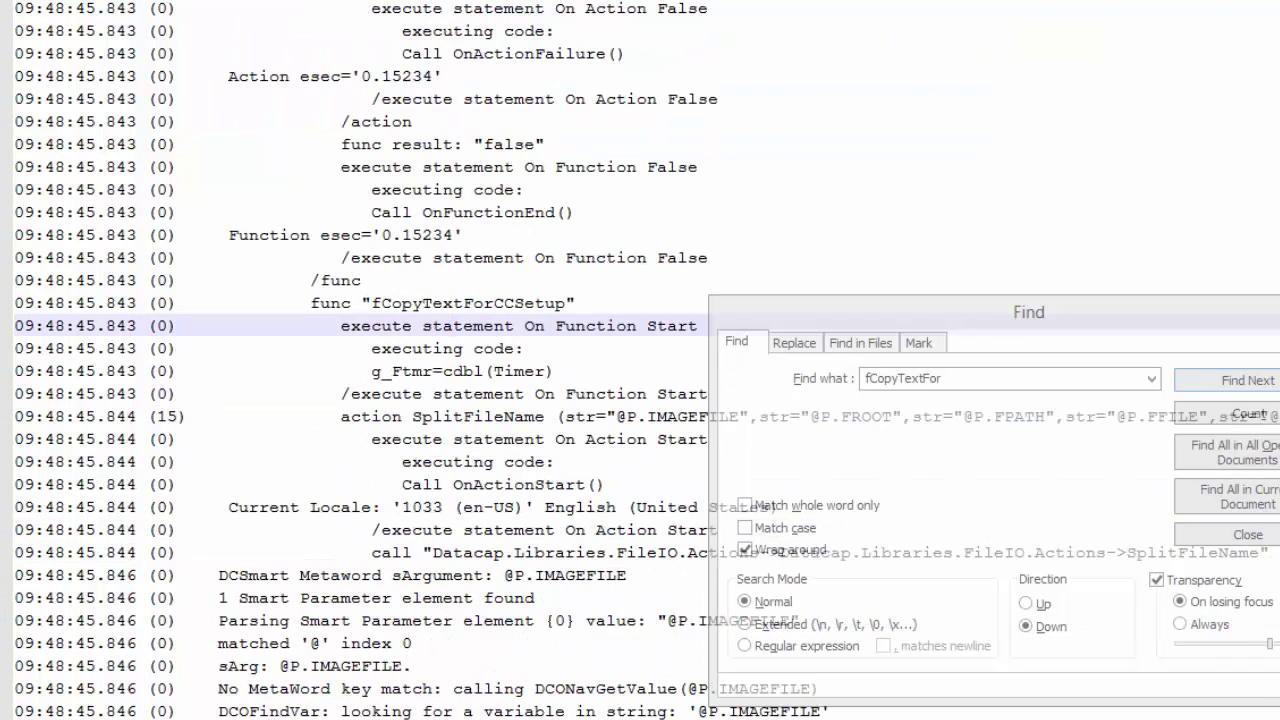
key("ctrl+F3")
key("ctrl+F3")
key("ctrl+F3")
key("ctrl+F3")
key("ctrl+F3")
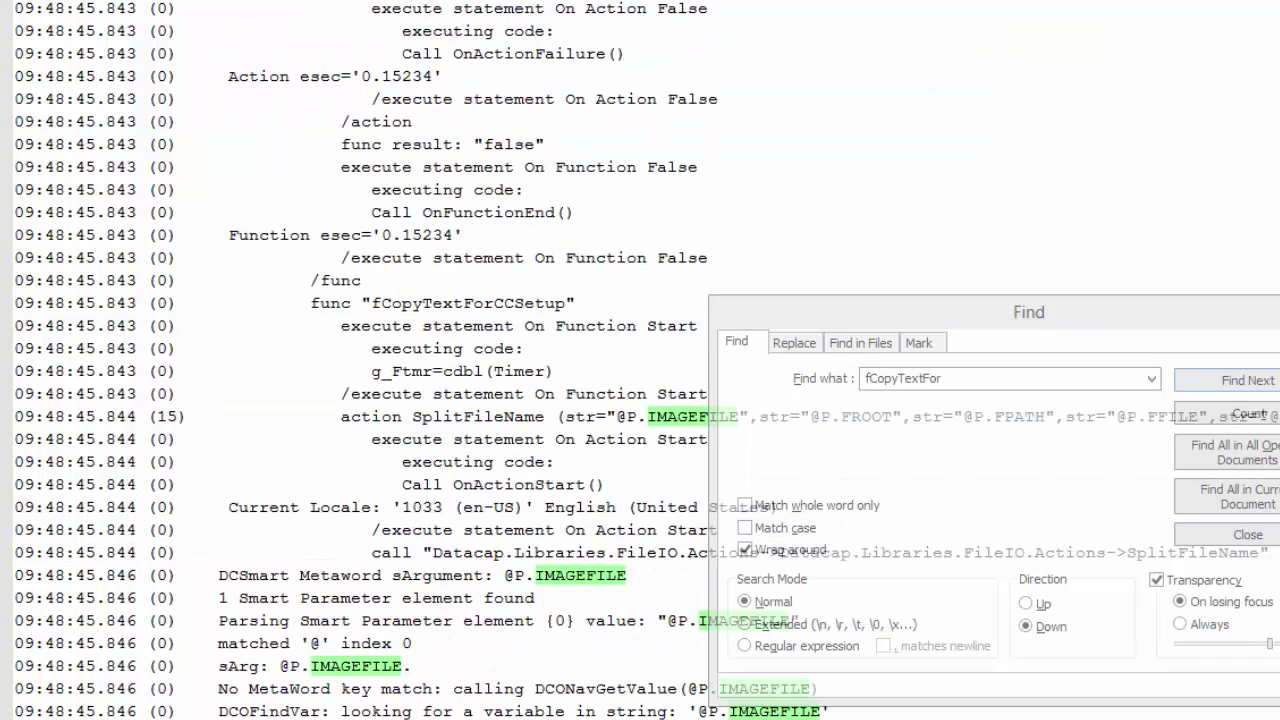
scroll(360, 360, "up", 2)
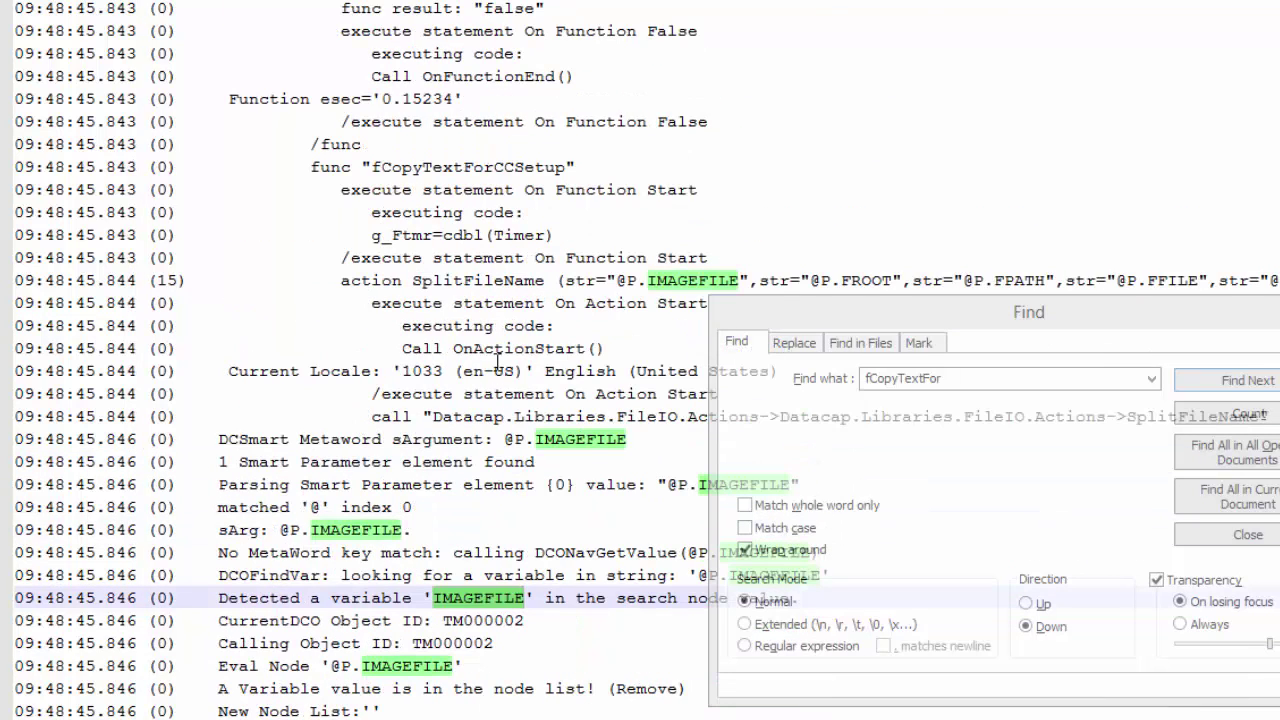
left_click(905, 313)
key("Escape")
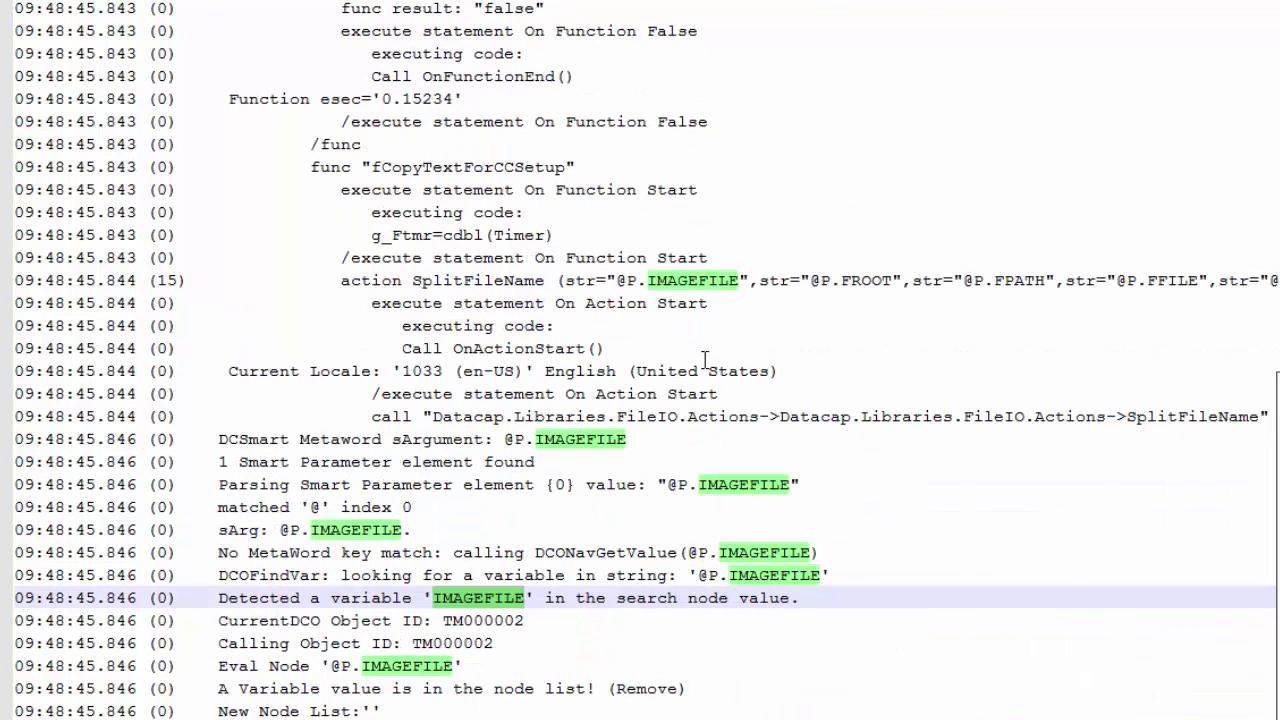
Step: Read down through the SplitFileName and rrSet lines to TM000002's CopyFile action
scroll(640, 400, "down", 5)
left_click(422, 620)
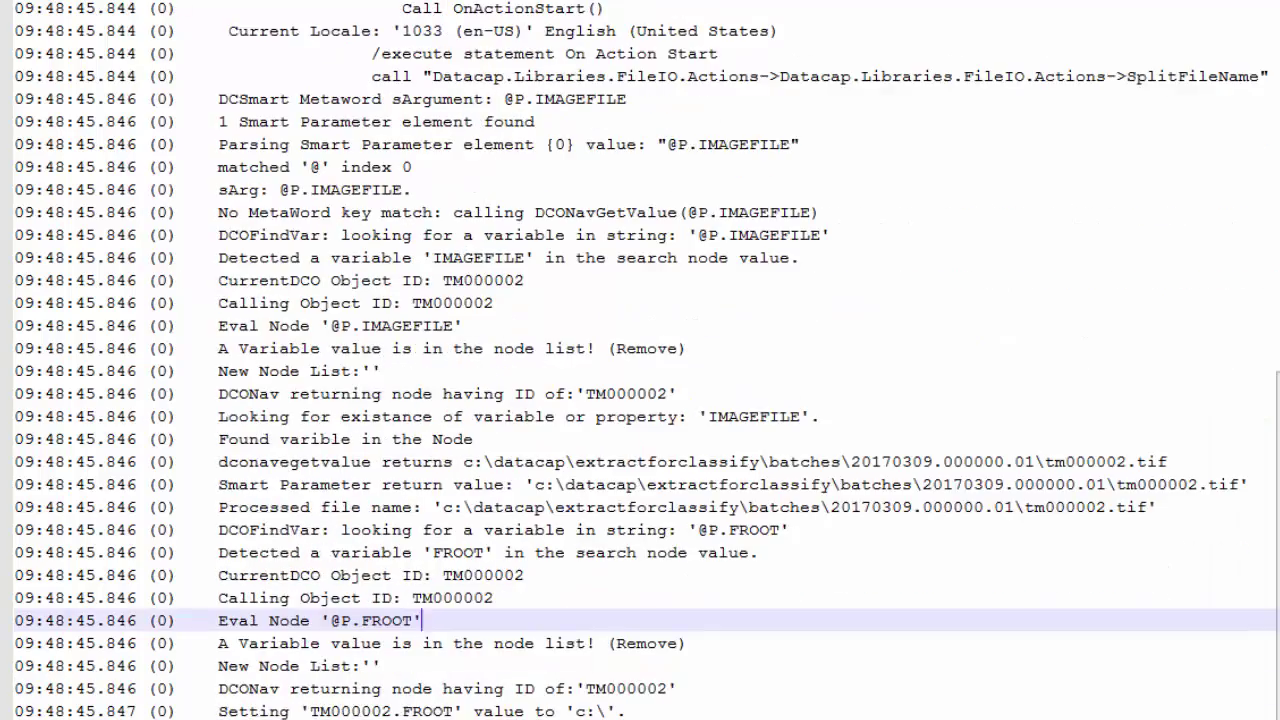
scroll(640, 400, "down", 4)
scroll(640, 360, "down", 10)
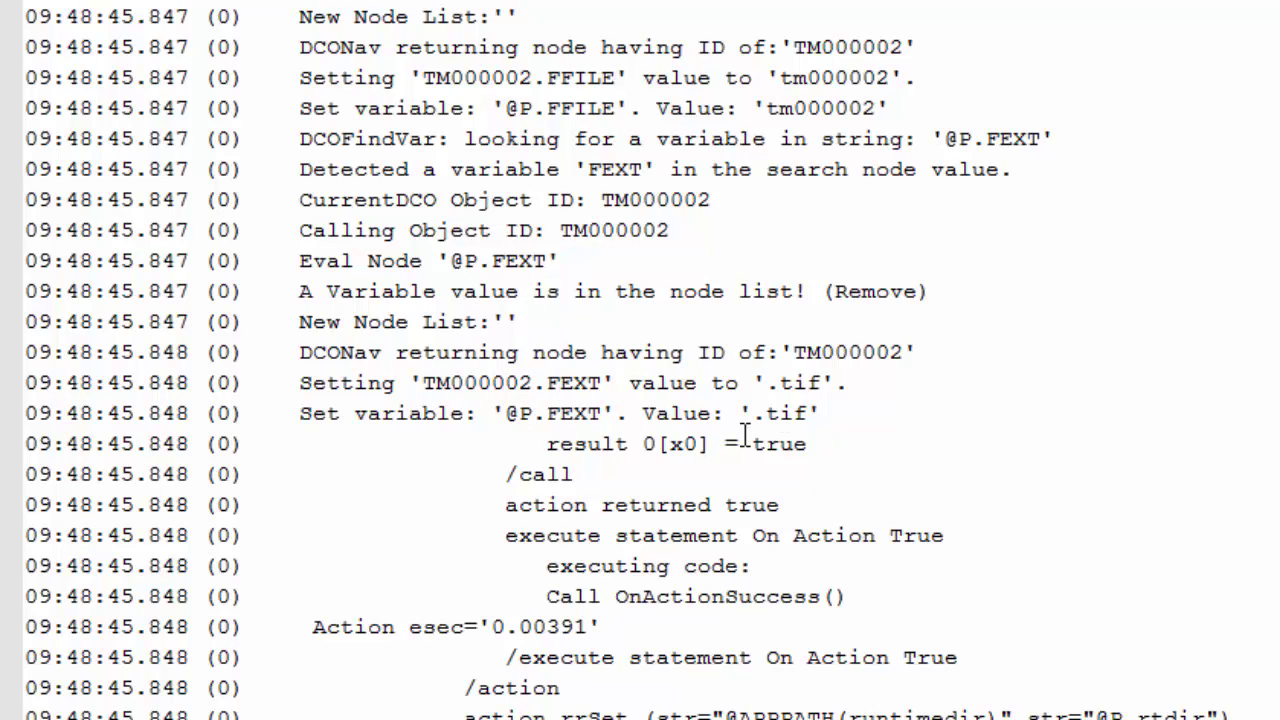
scroll(617, 358, "down", 7)
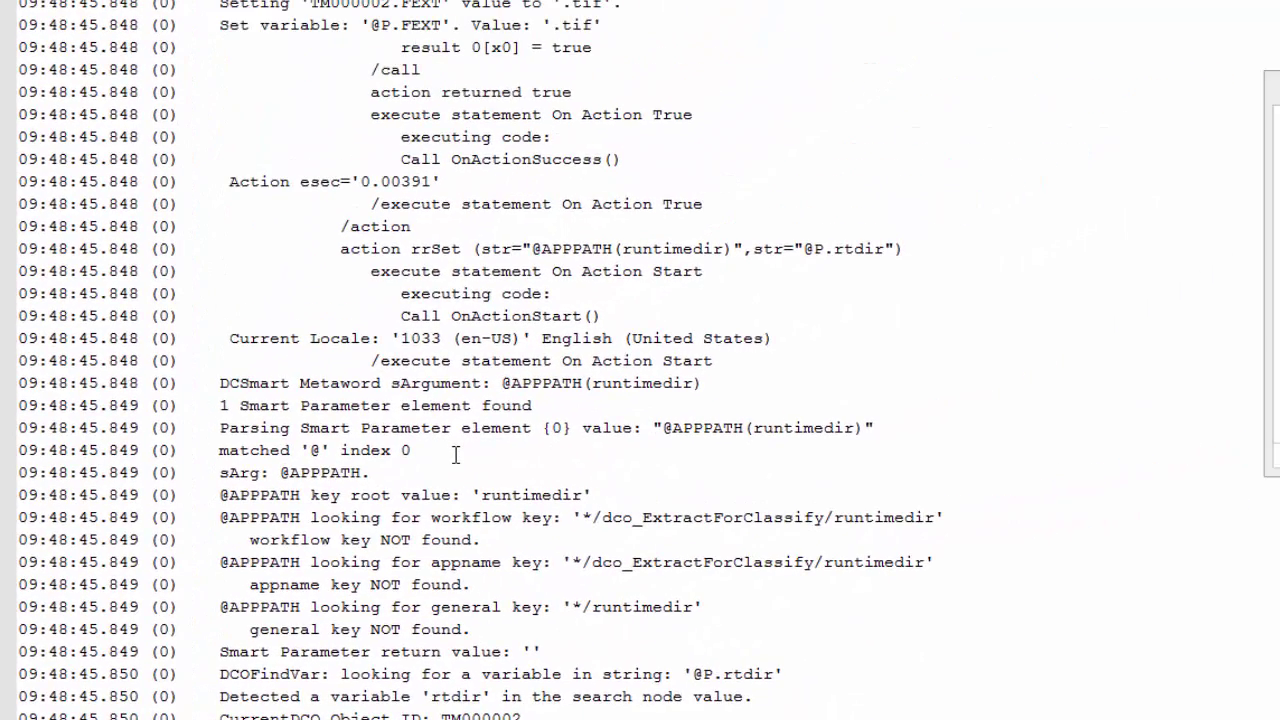
scroll(455, 455, "down", 3)
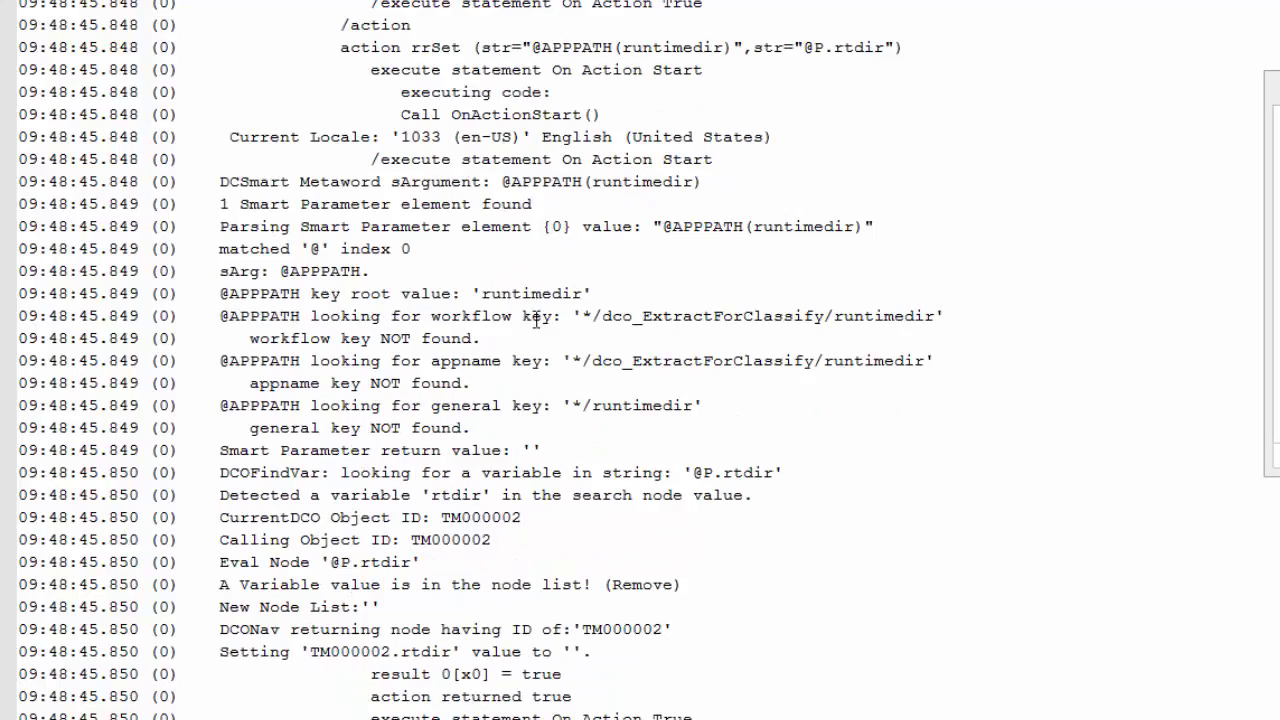
scroll(537, 319, "down", 20)
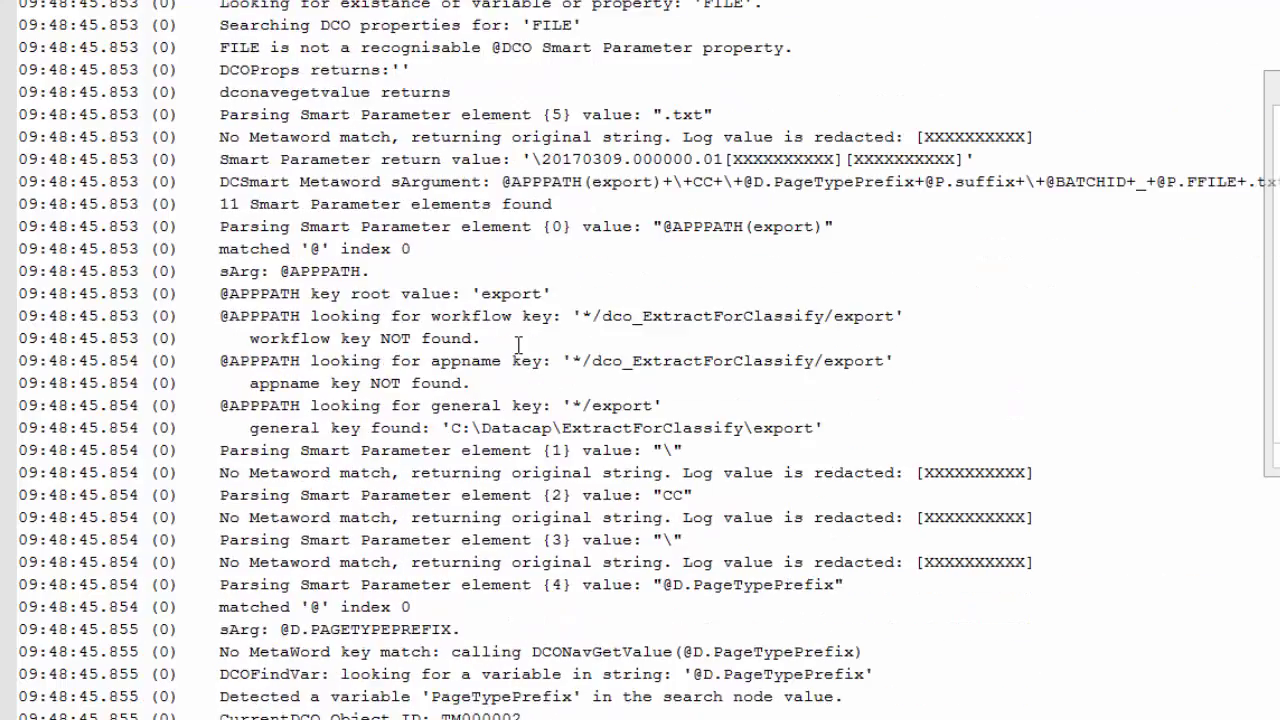
scroll(518, 345, "down", 20)
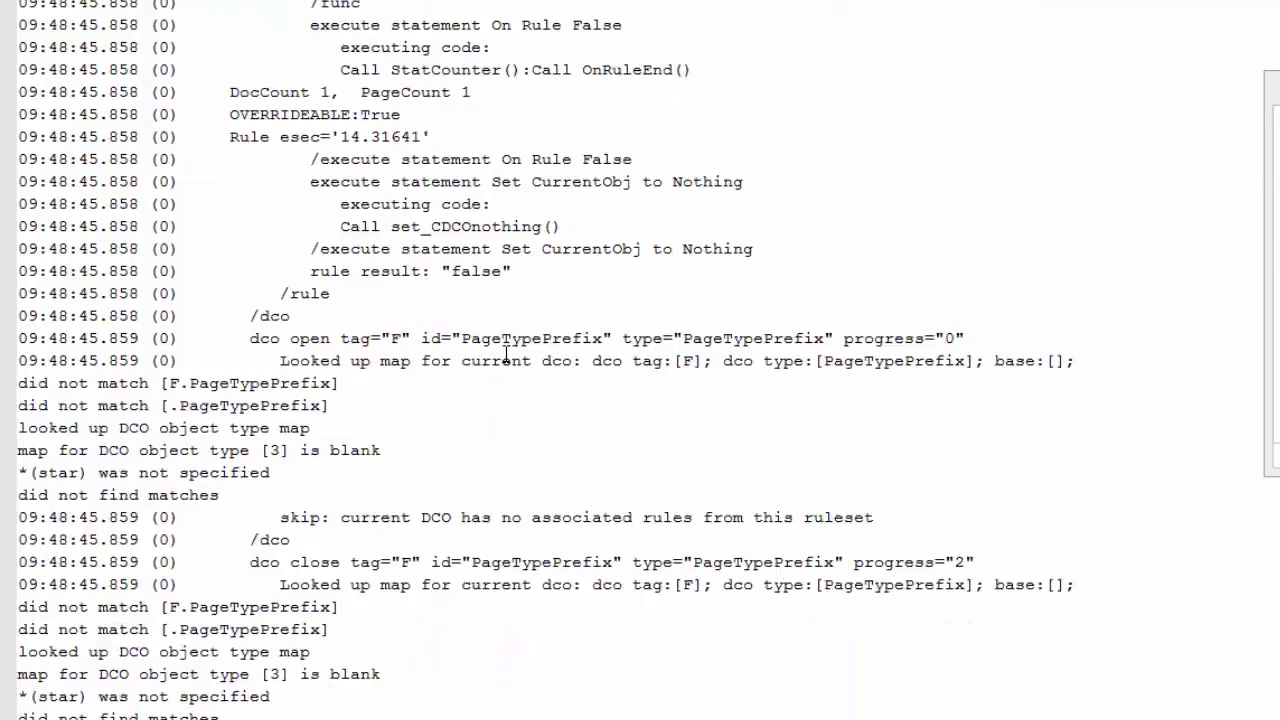
scroll(505, 355, "down", 3)
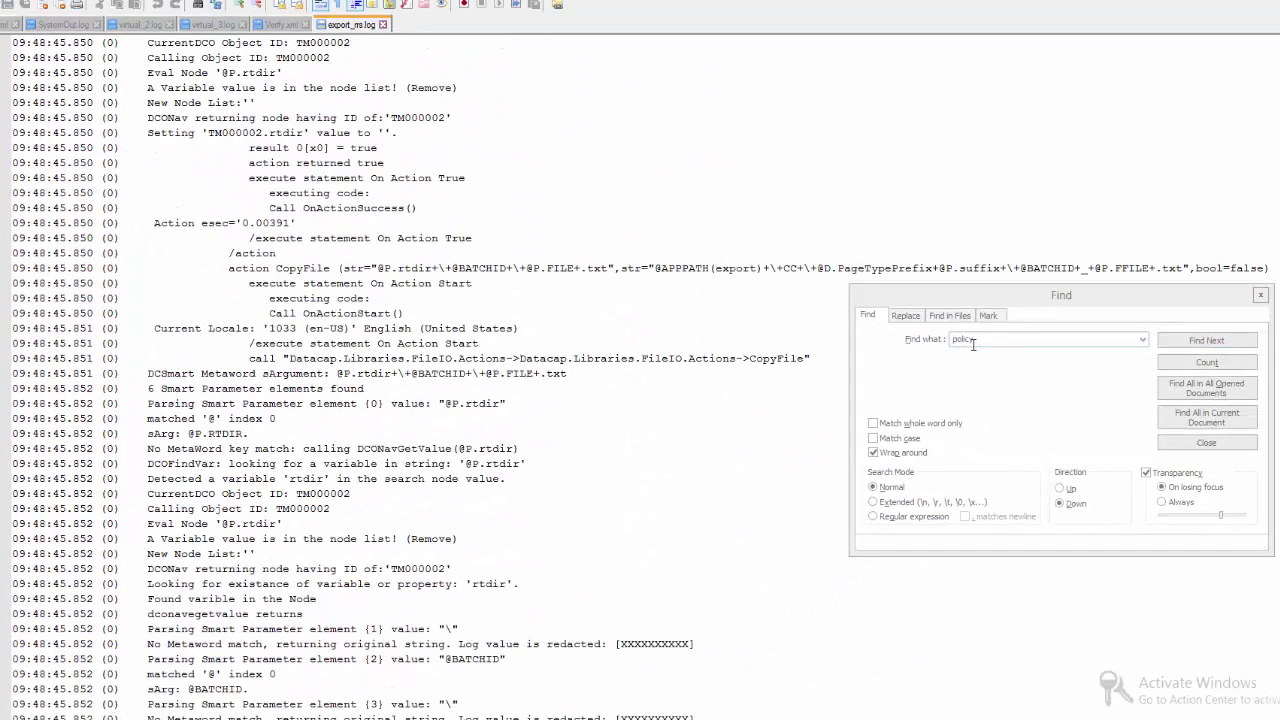
Step: Search the export log for CopyFile and scroll through its log entries
left_click_drag(972, 345, 897, 345)
type("Cop")
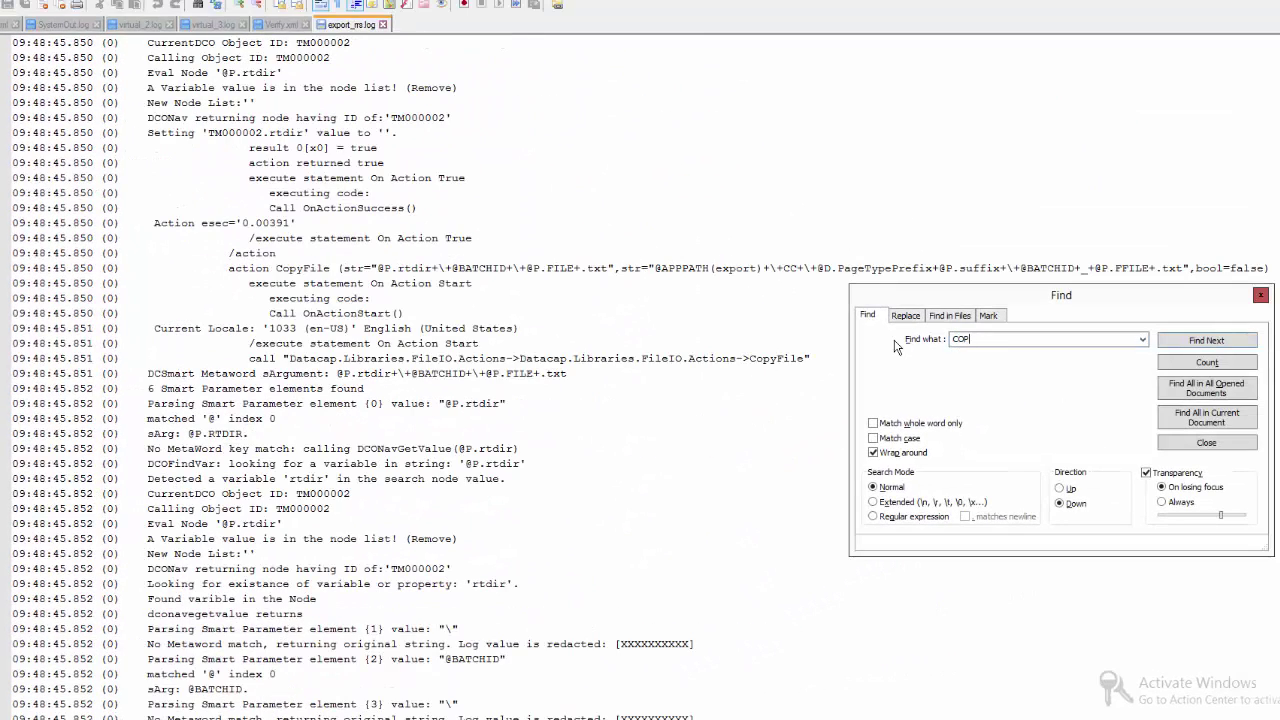
type("yFile")
key("Return")
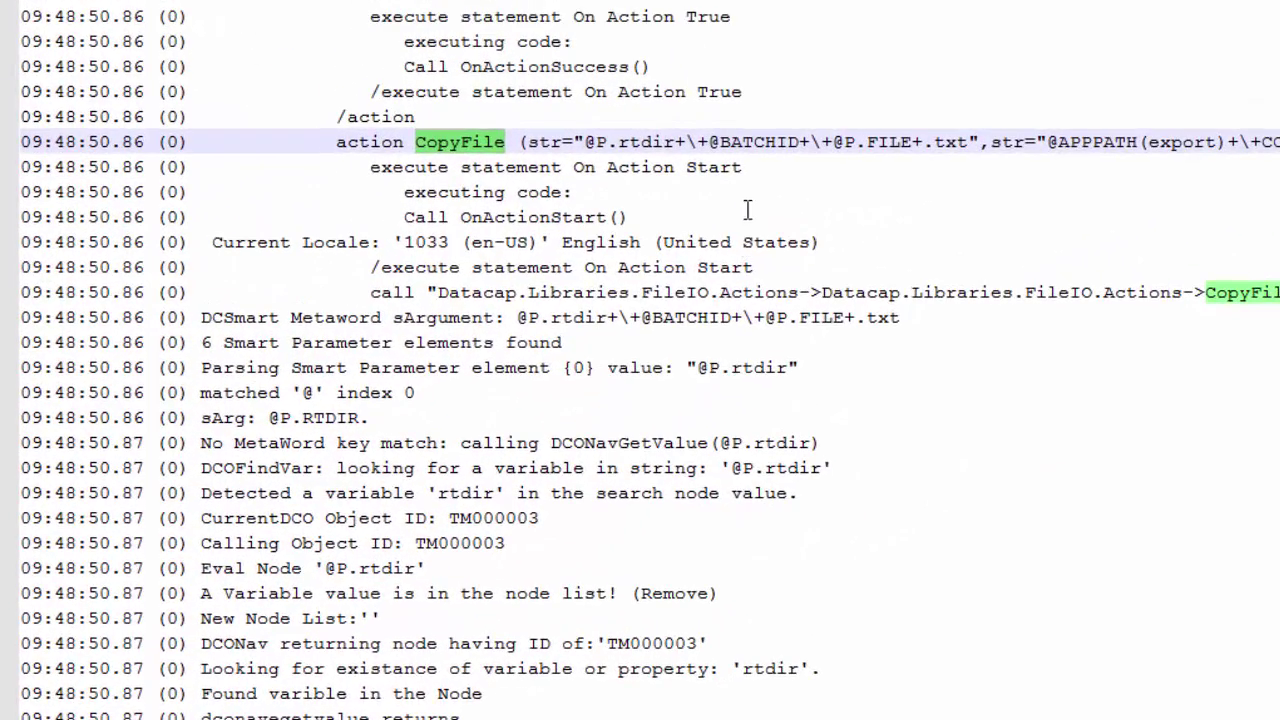
left_click(740, 190)
scroll(800, 200, "down", 9)
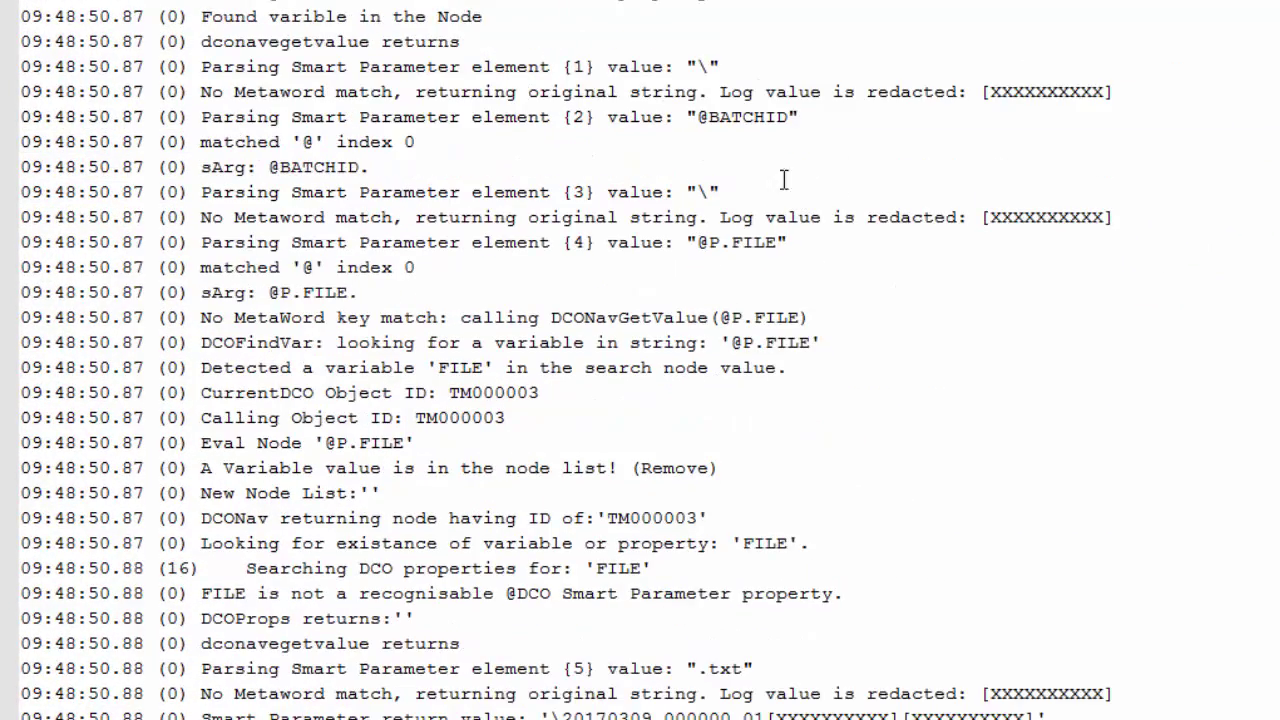
scroll(727, 183, "down", 7)
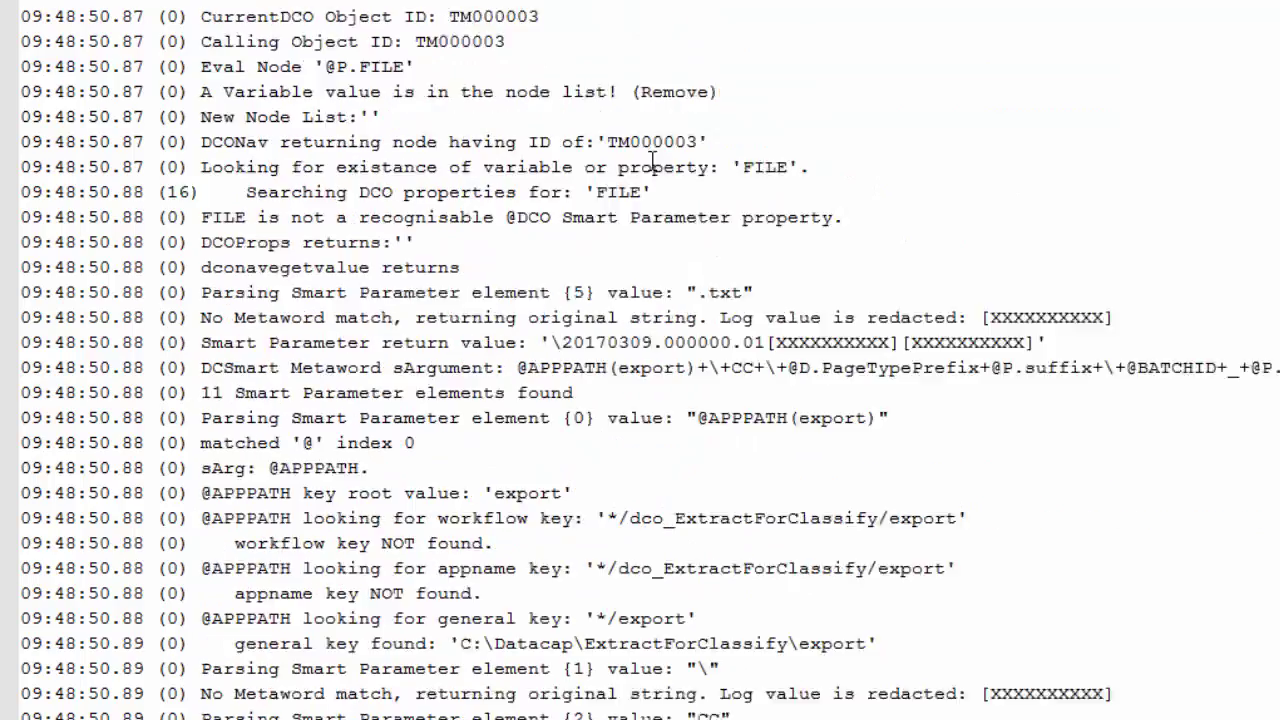
scroll(679, 222, "down", 12)
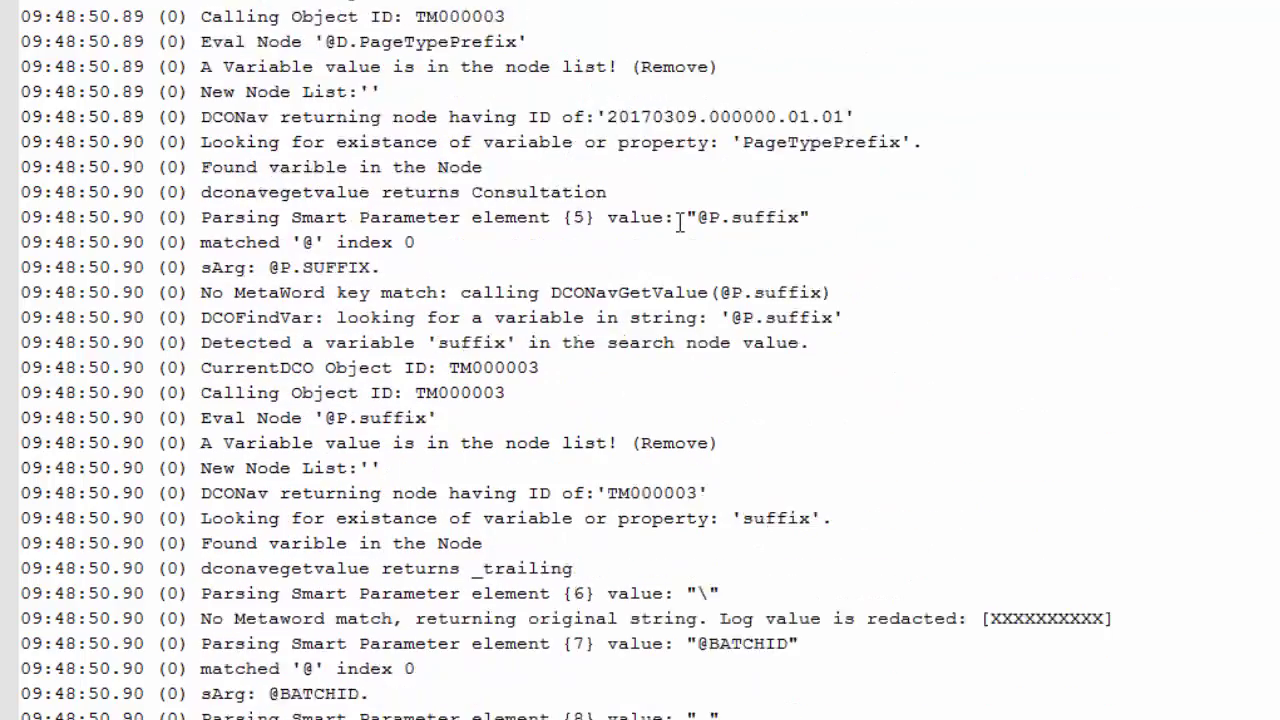
scroll(679, 222, "down", 11)
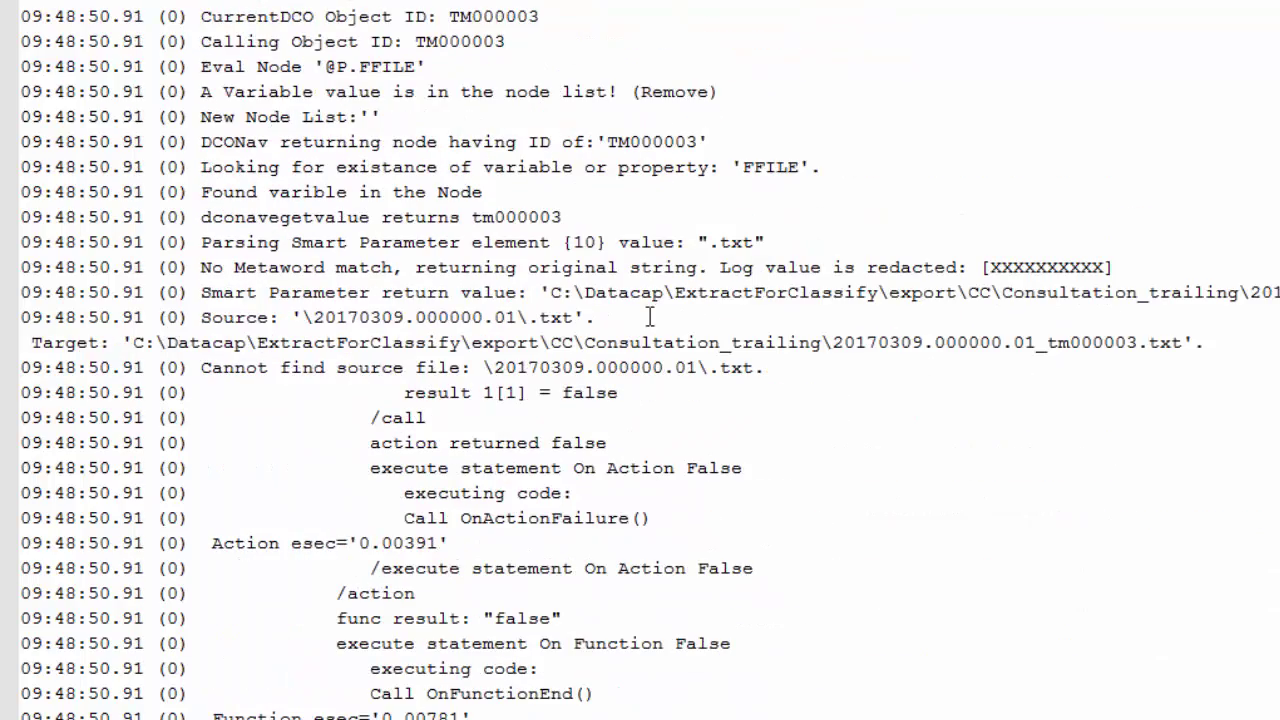
scroll(634, 318, "up", 3)
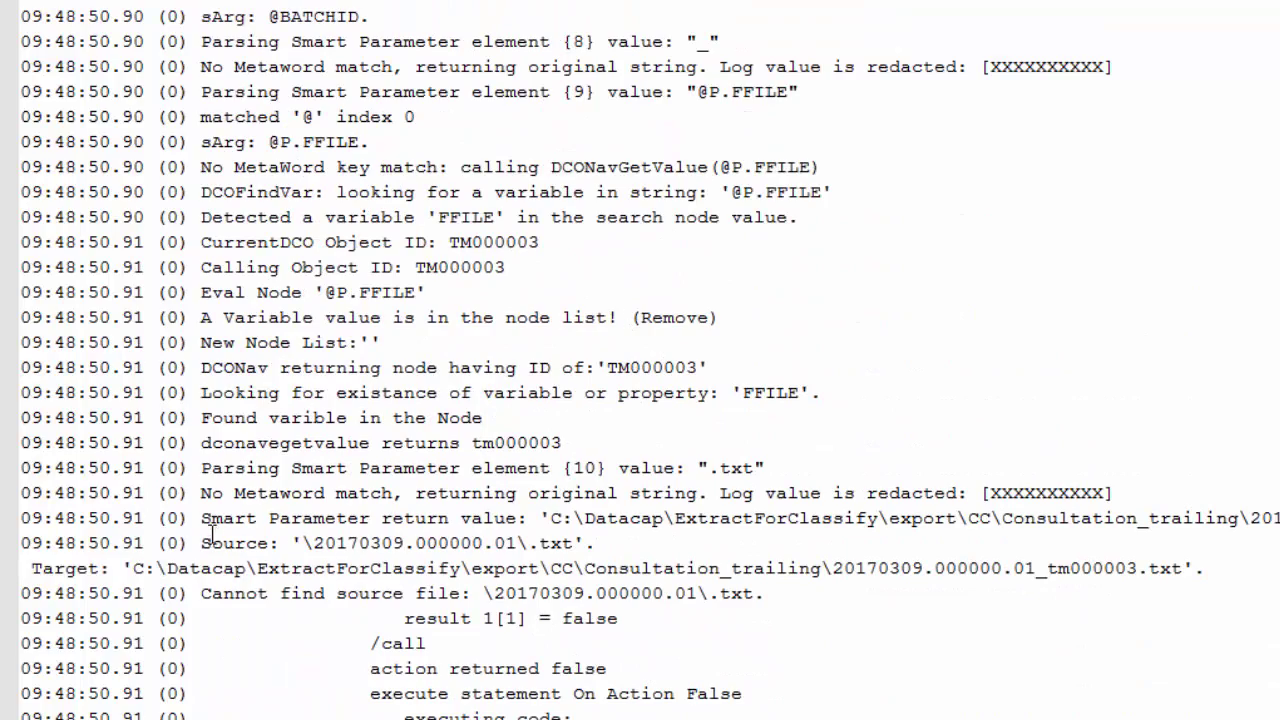
Step: Select the source .txt path and the missing path on the 'Cannot find source file' line
left_click_drag(302, 548, 521, 550)
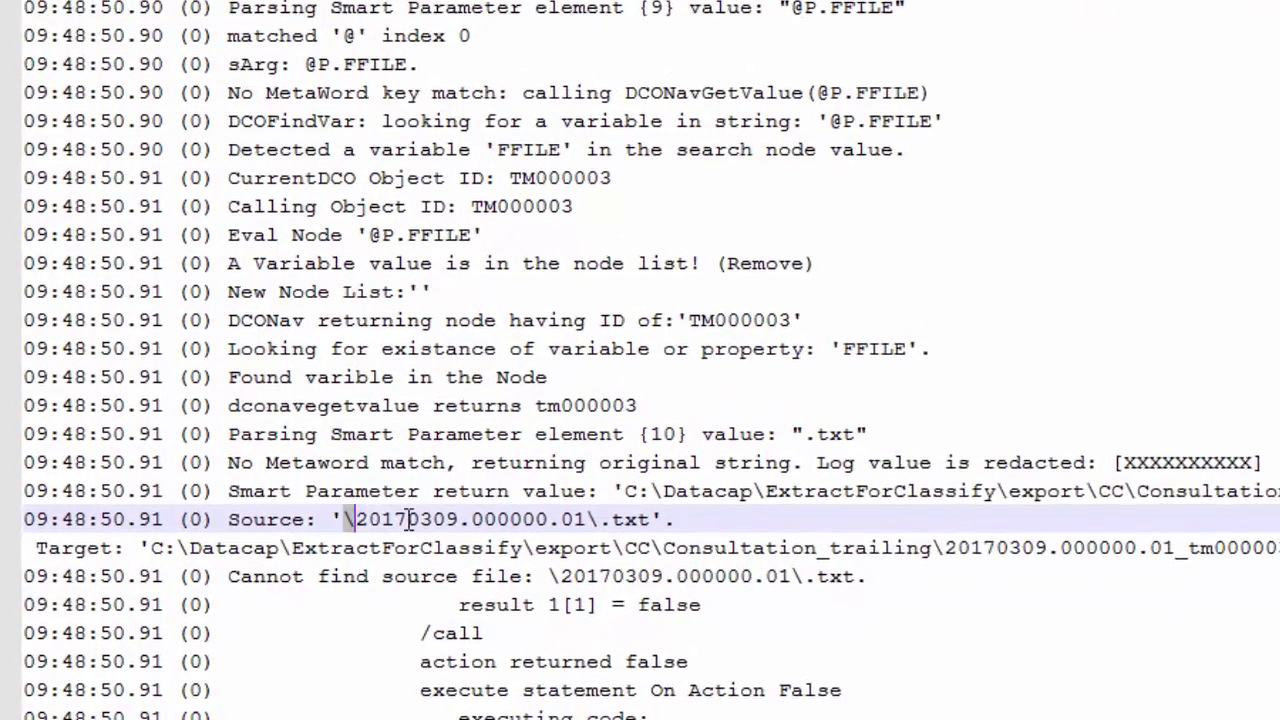
left_click_drag(647, 510, 716, 497)
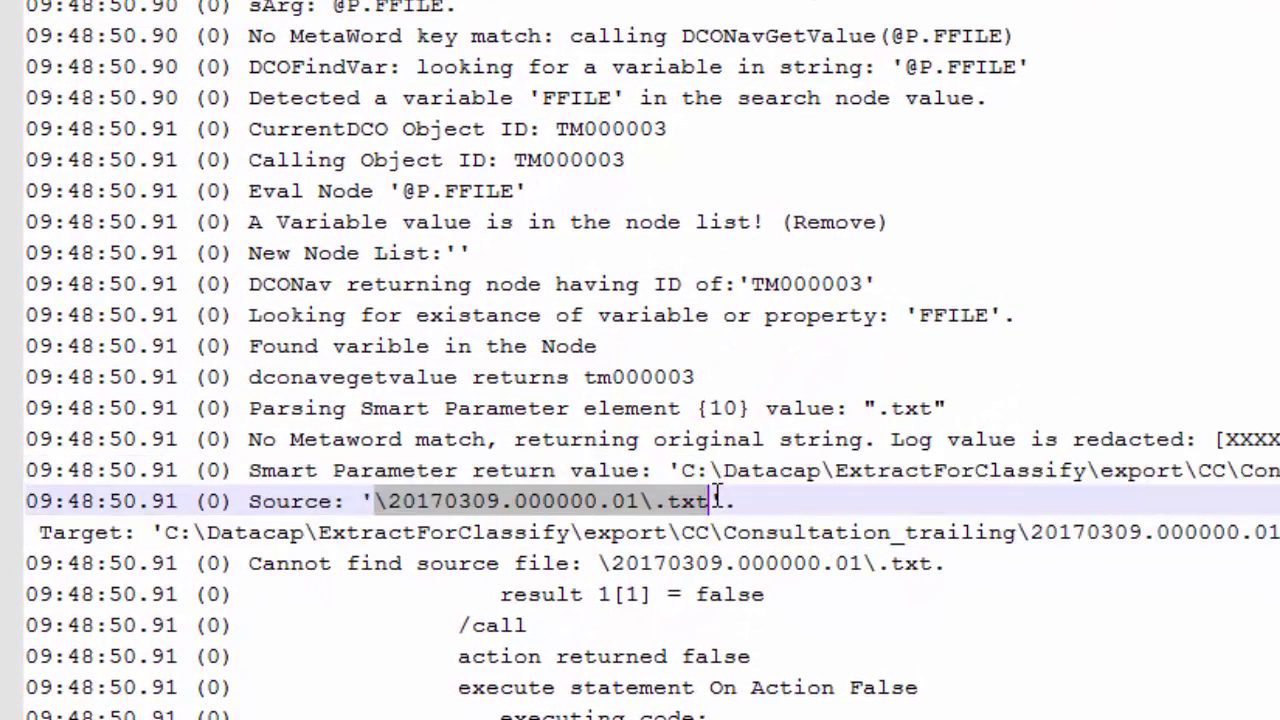
left_click_drag(598, 564, 652, 568)
left_click_drag(800, 577, 903, 575)
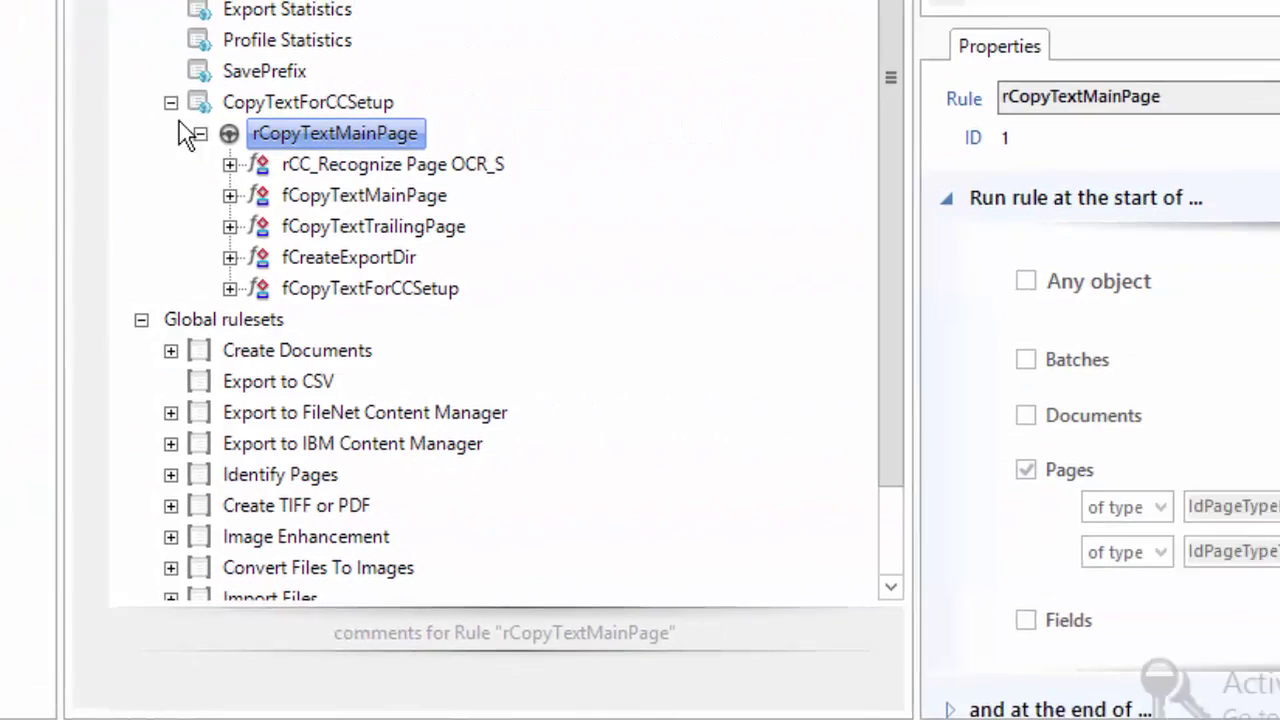
left_click(104, 262)
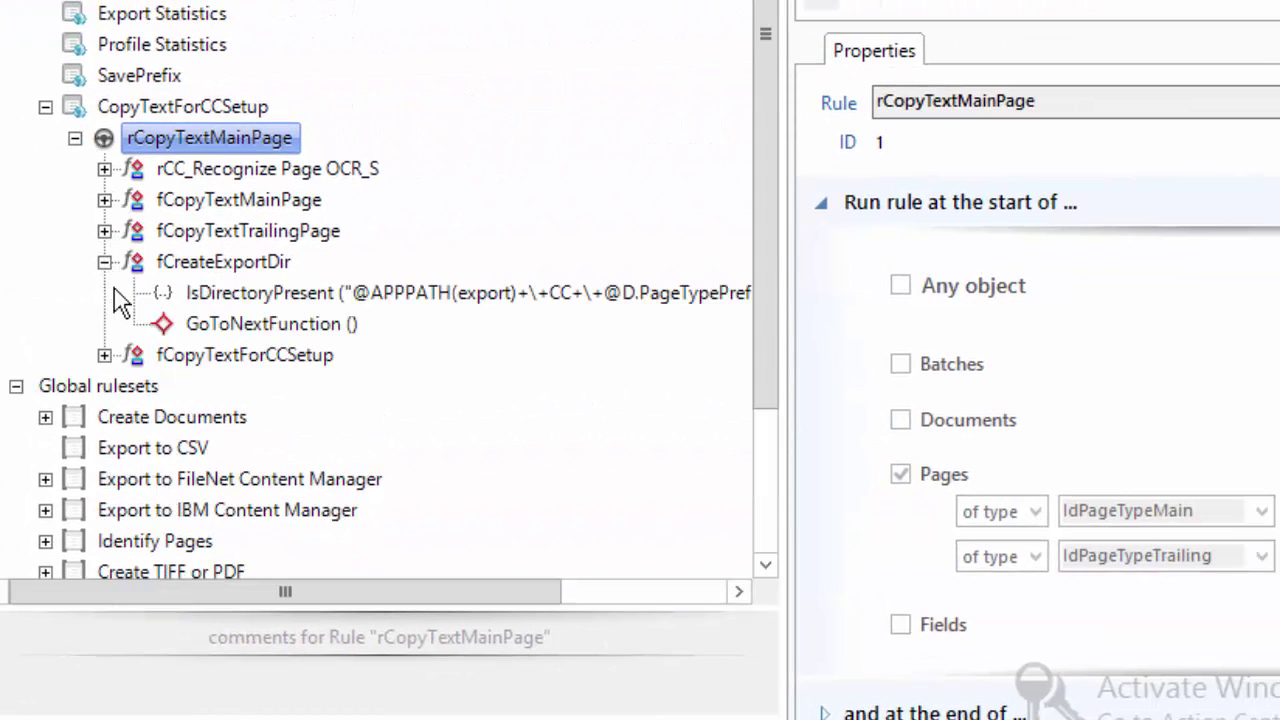
left_click(104, 262)
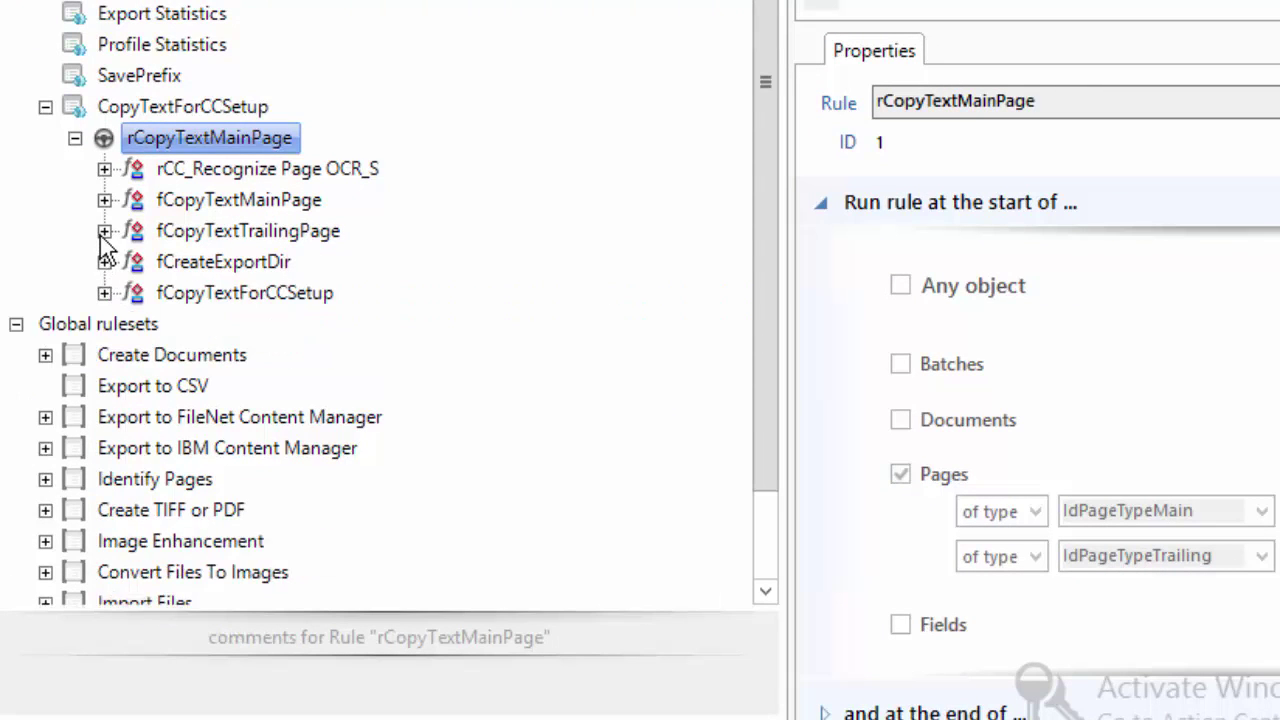
left_click(104, 293)
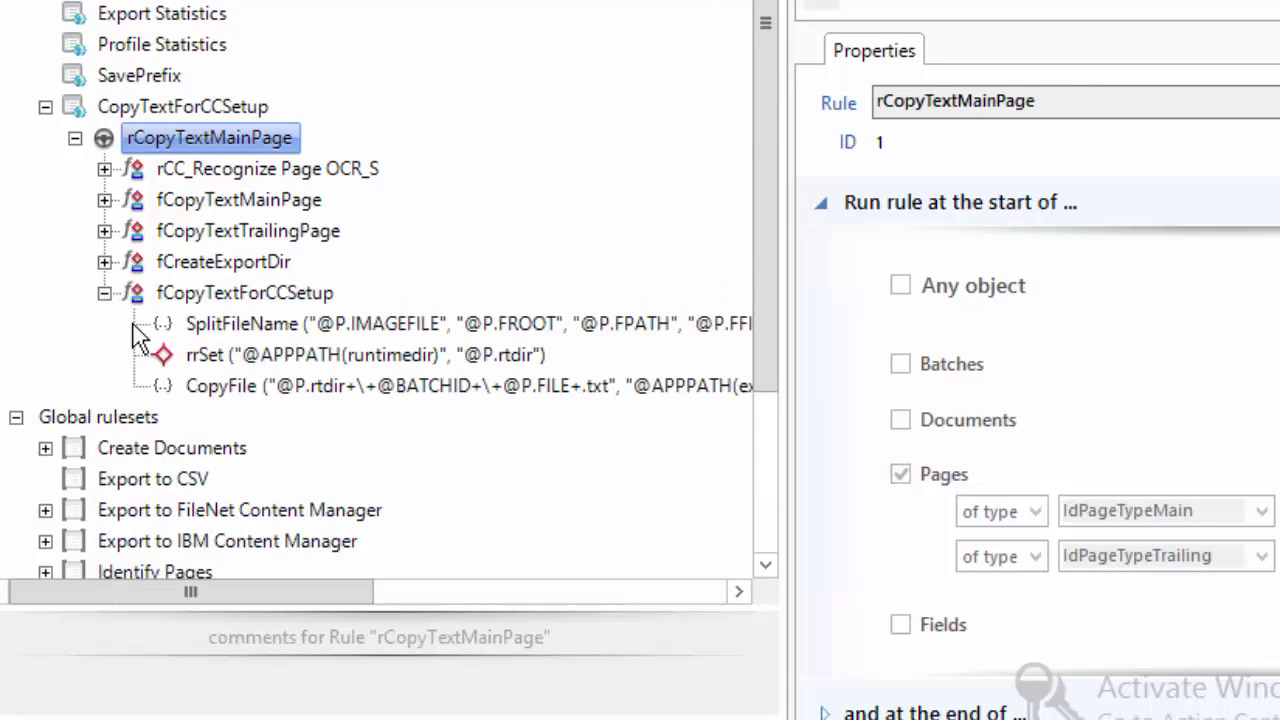
left_click(200, 362)
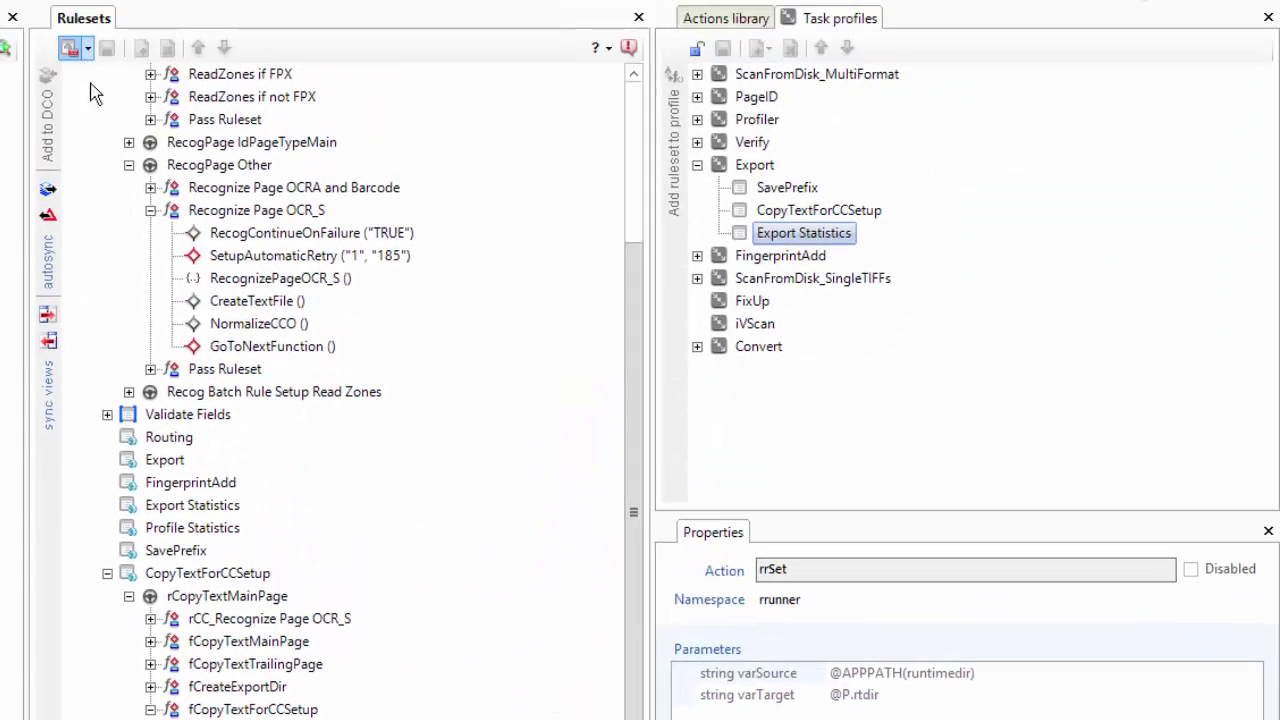
left_click(965, 595)
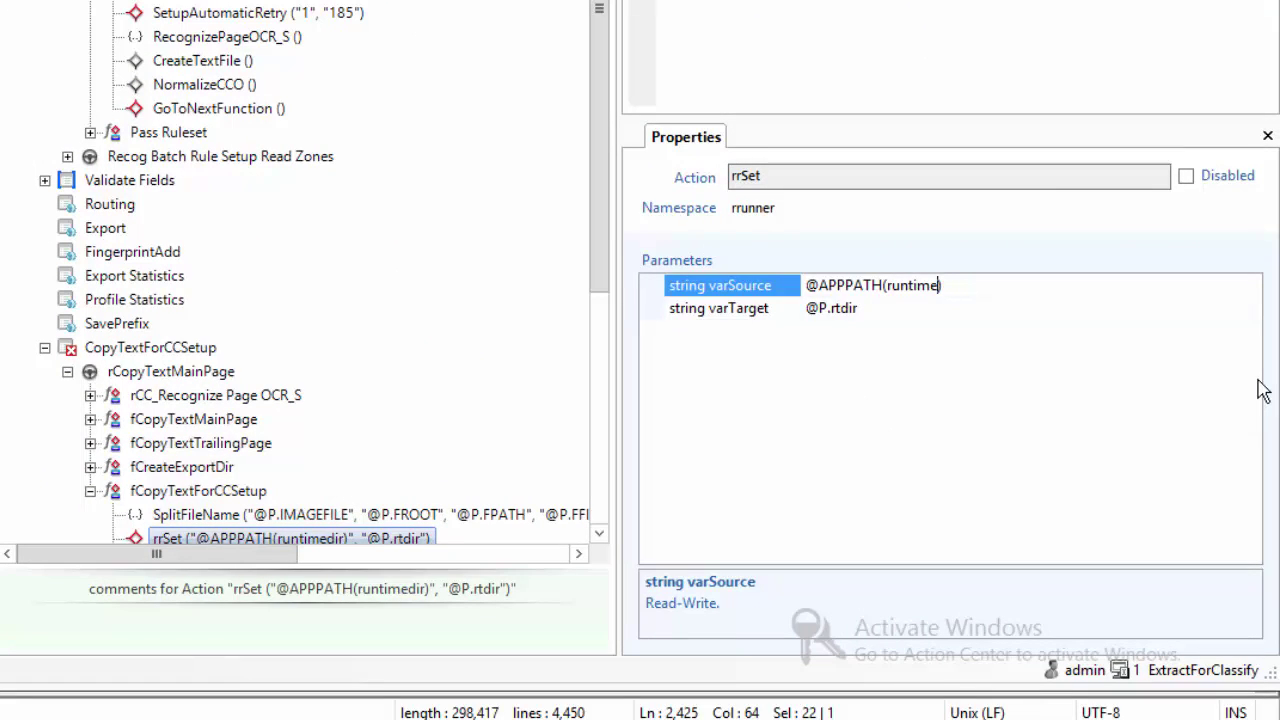
key("Return")
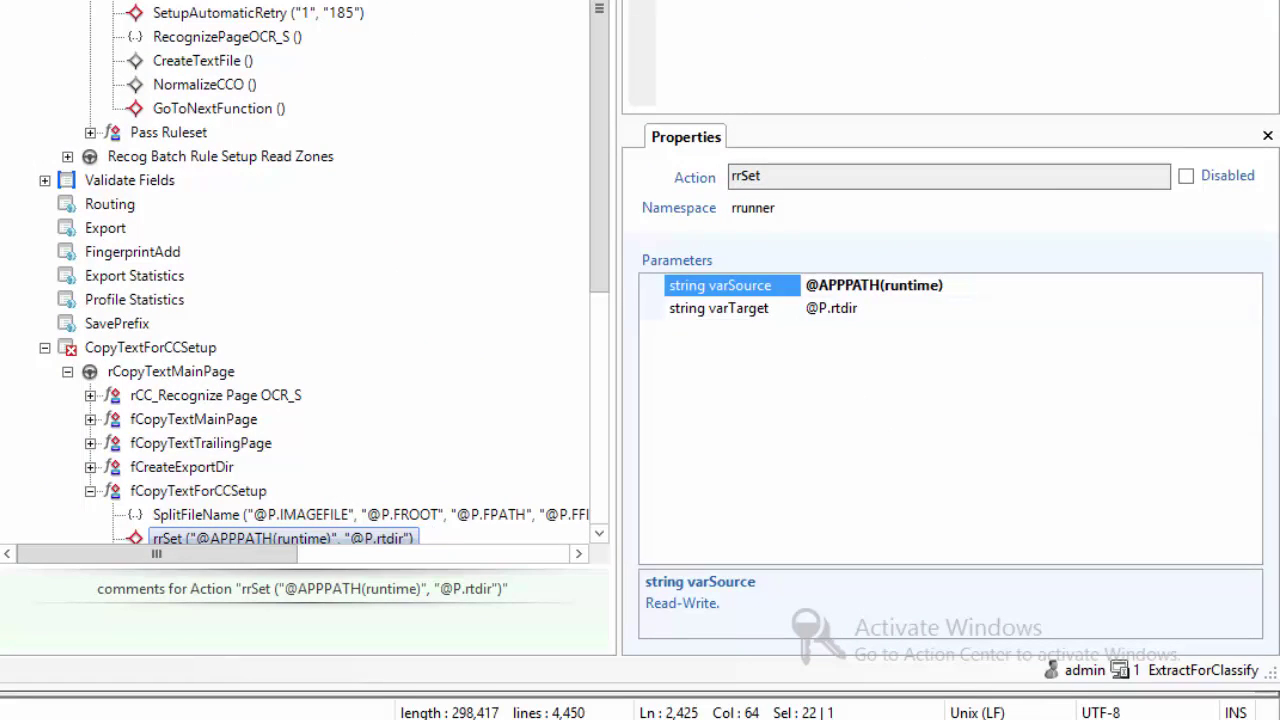
left_click(283, 538)
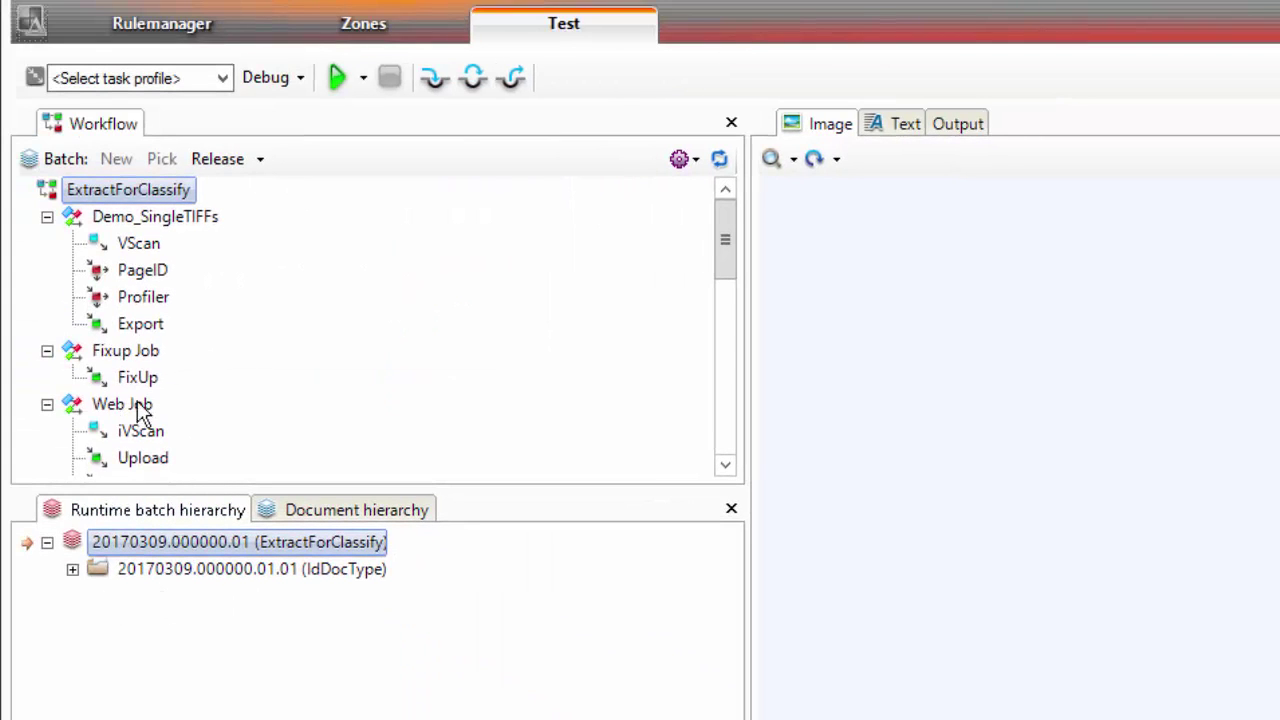
Step: Rerun the Export profile on batch 20170309.000000.01, confirming the rerun and keeping the batch running
left_click(160, 80)
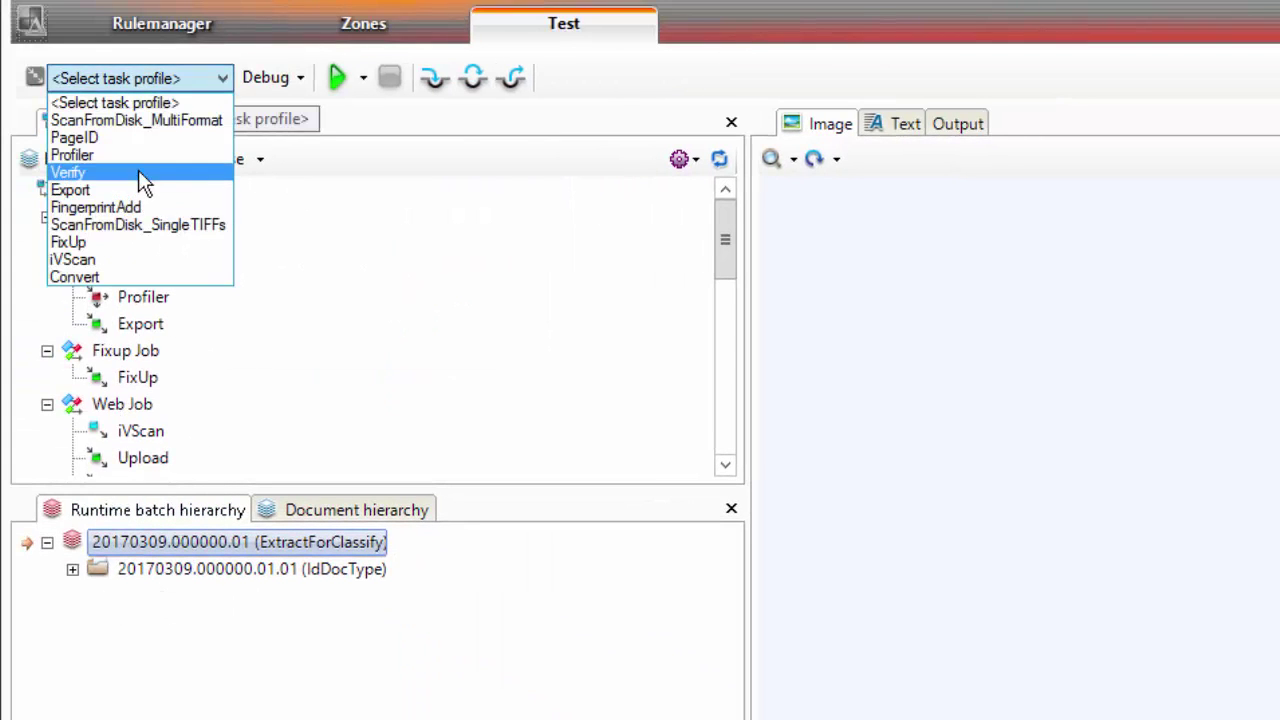
left_click(130, 190)
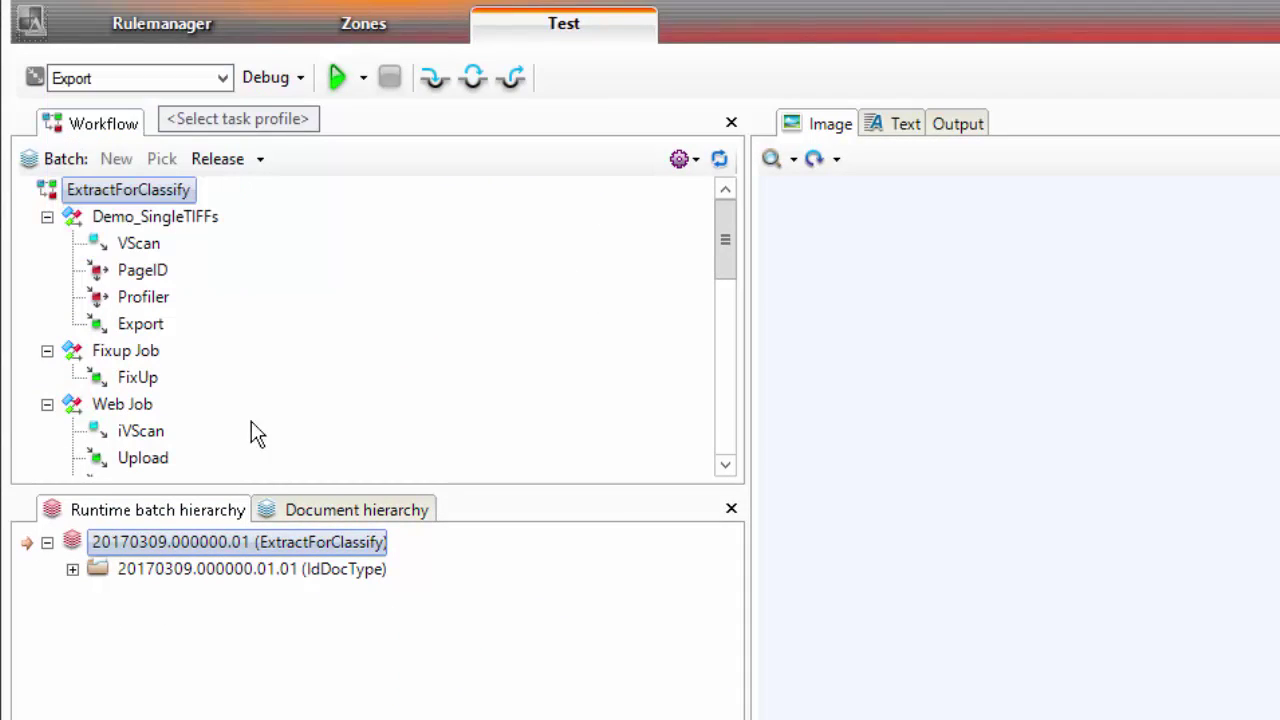
left_click(335, 78)
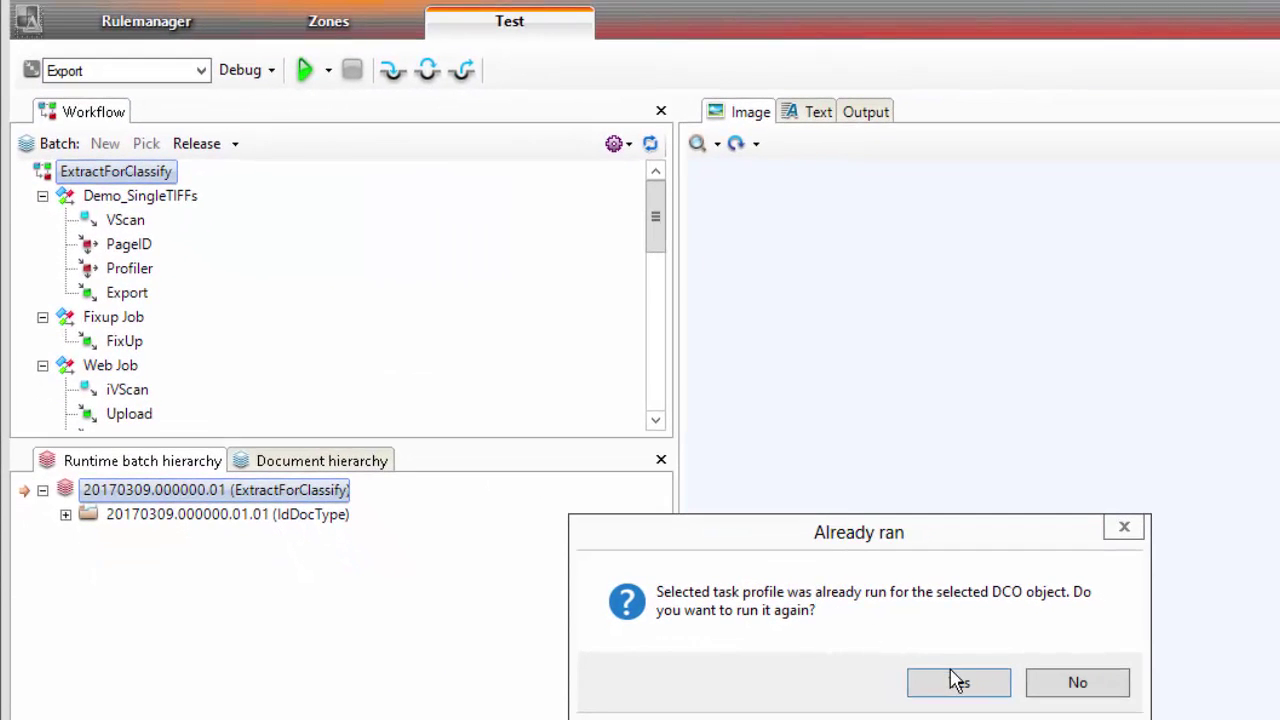
left_click(958, 682)
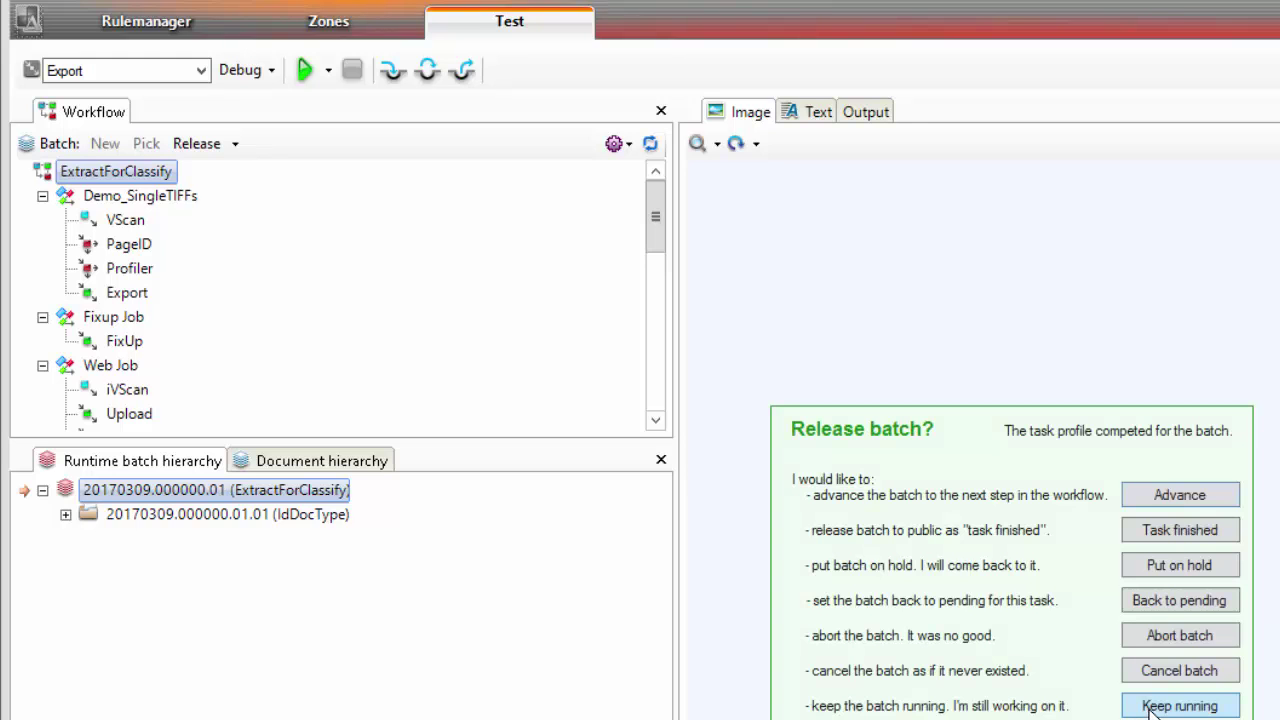
left_click(1150, 706)
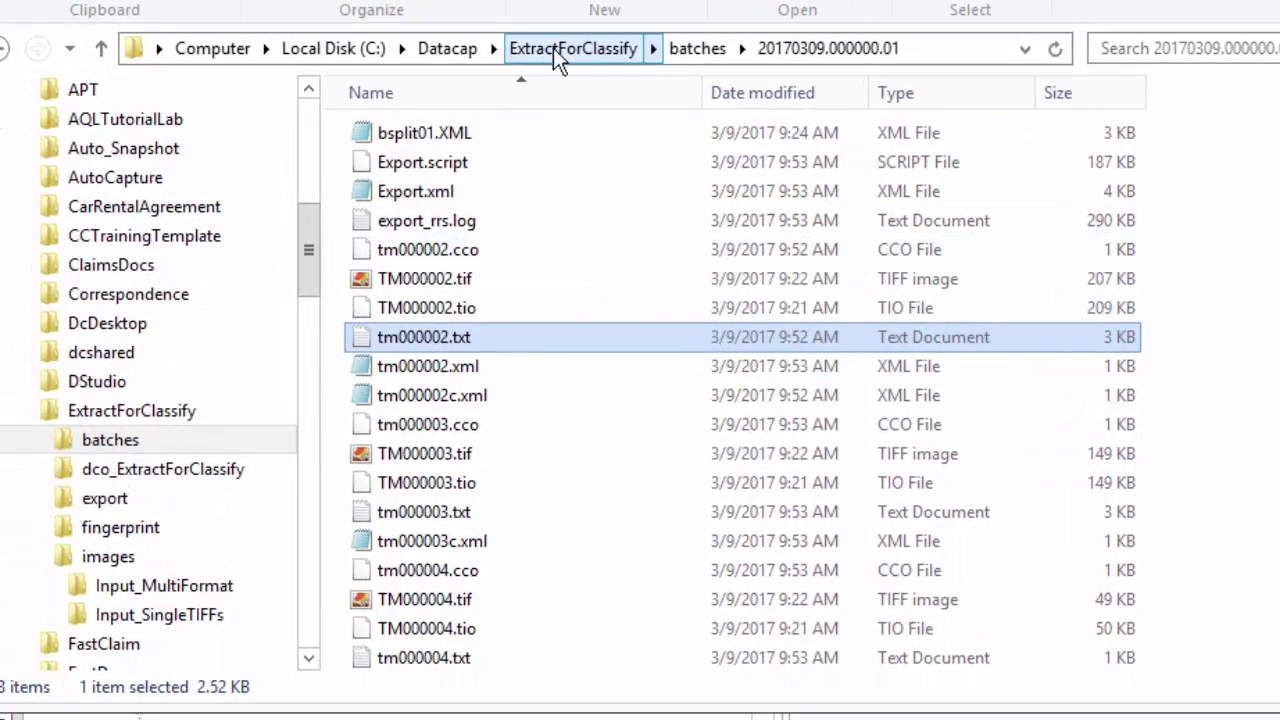
Step: Browse from ExtractForClassify to export\CC\Consultation_main and confirm the folder is empty
left_click(556, 48)
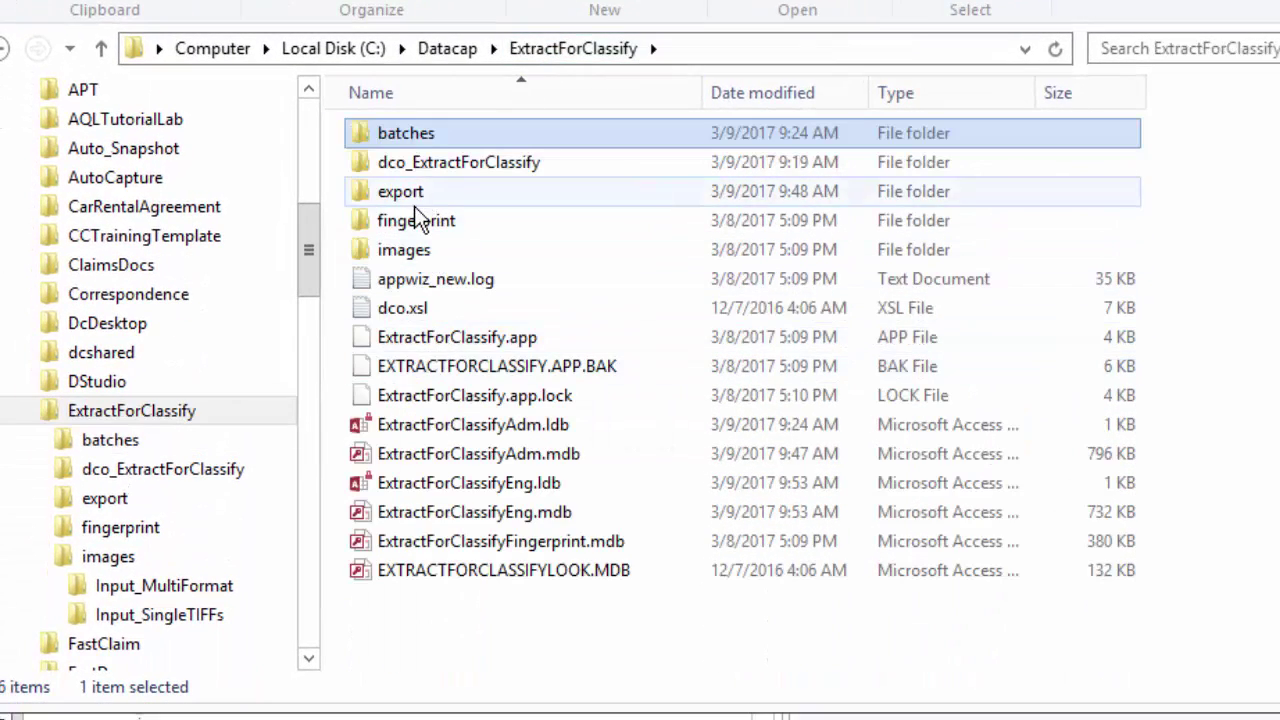
double_click(411, 196)
double_click(400, 137)
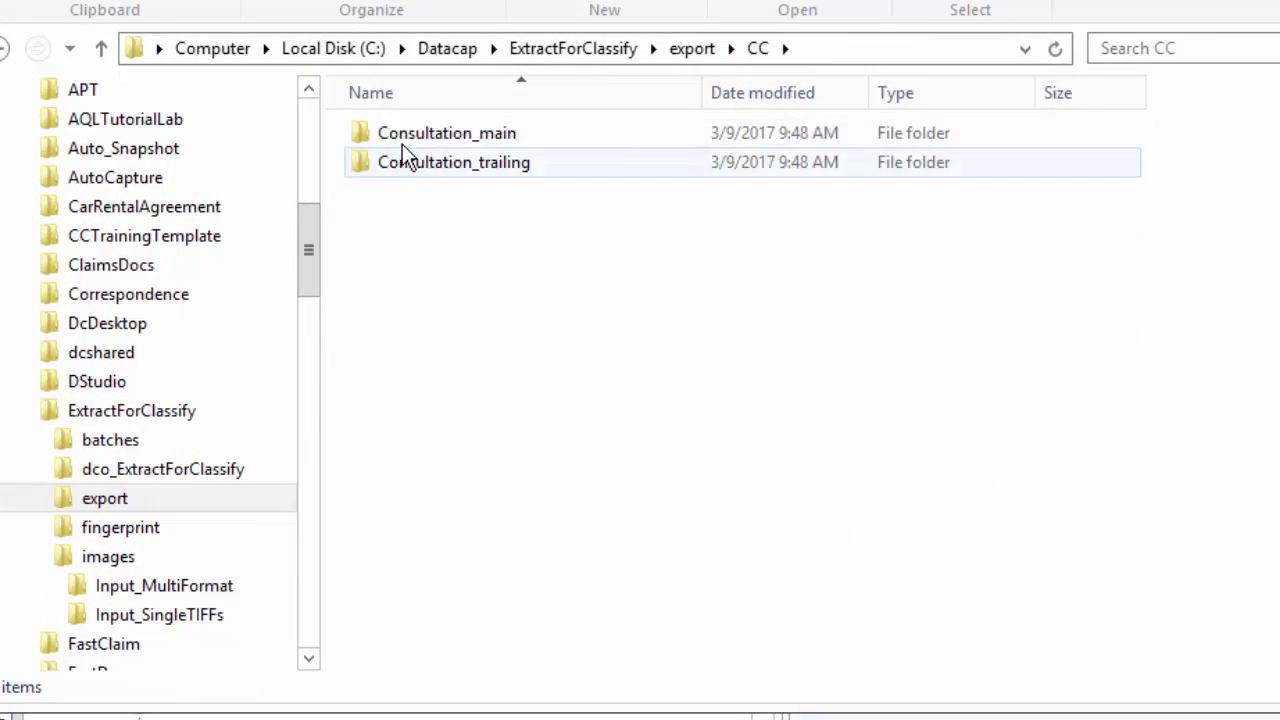
left_click(407, 135)
double_click(406, 134)
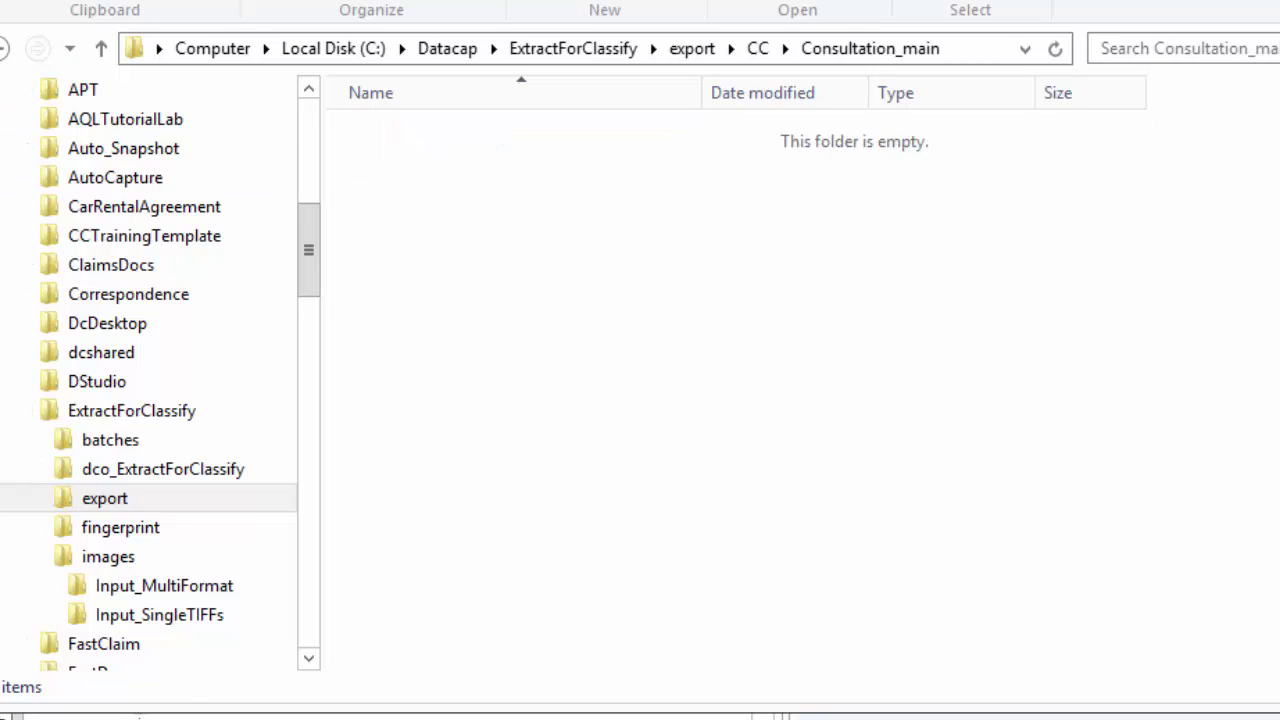
key("alt+Tab")
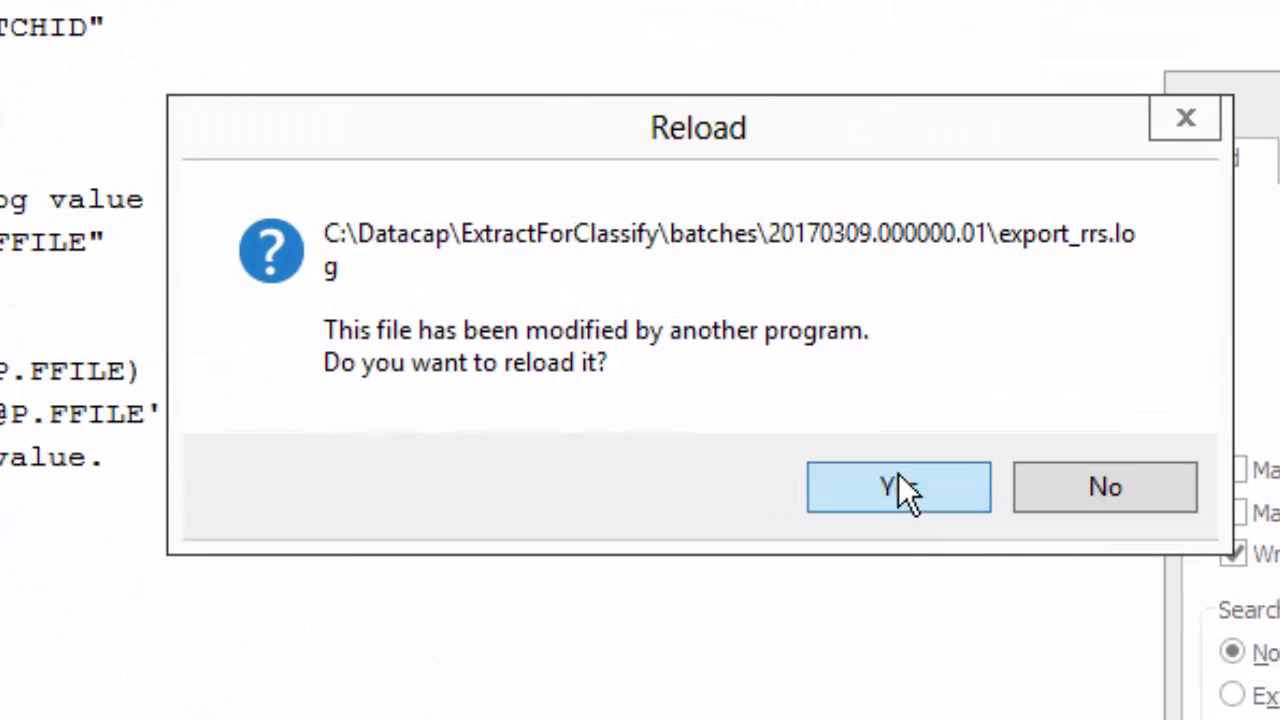
Step: Reload the updated export_rrs.log and locate the next CopyFile entry
left_click(896, 484)
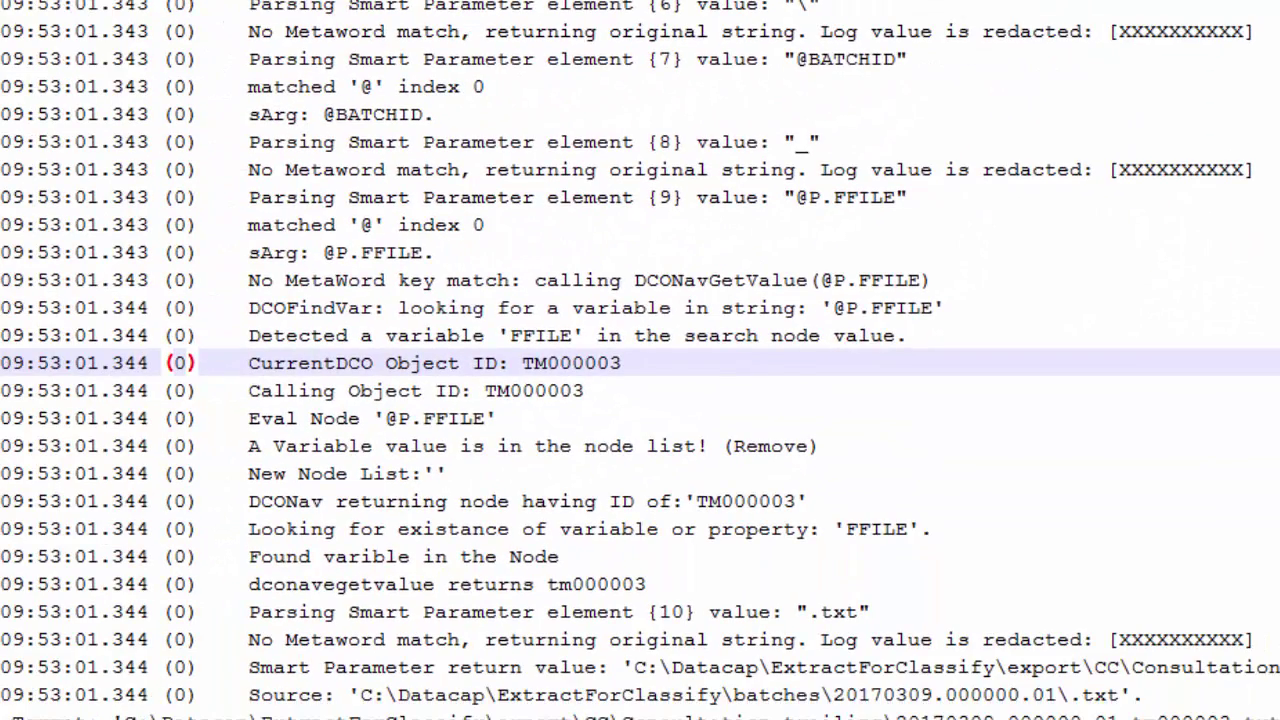
key("F3")
left_click(762, 171)
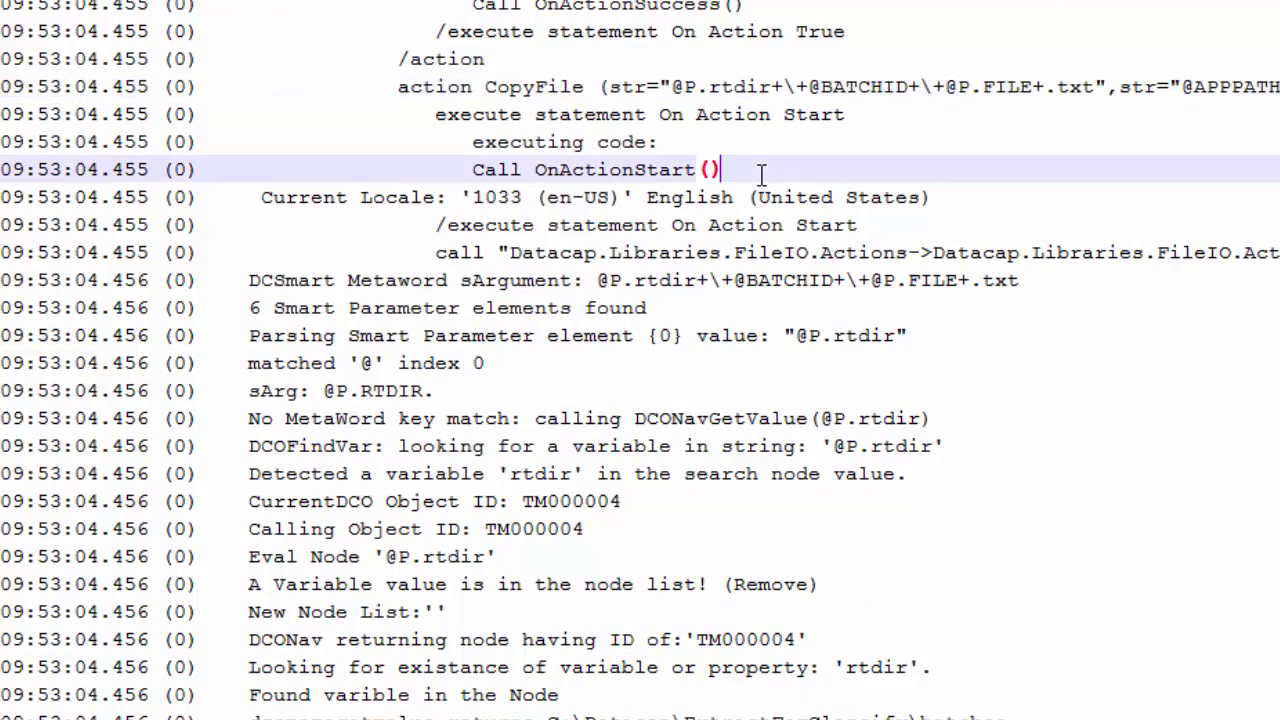
scroll(1241, 509, "up", 2)
scroll(1238, 510, "down", 5)
scroll(1236, 511, "down", 20)
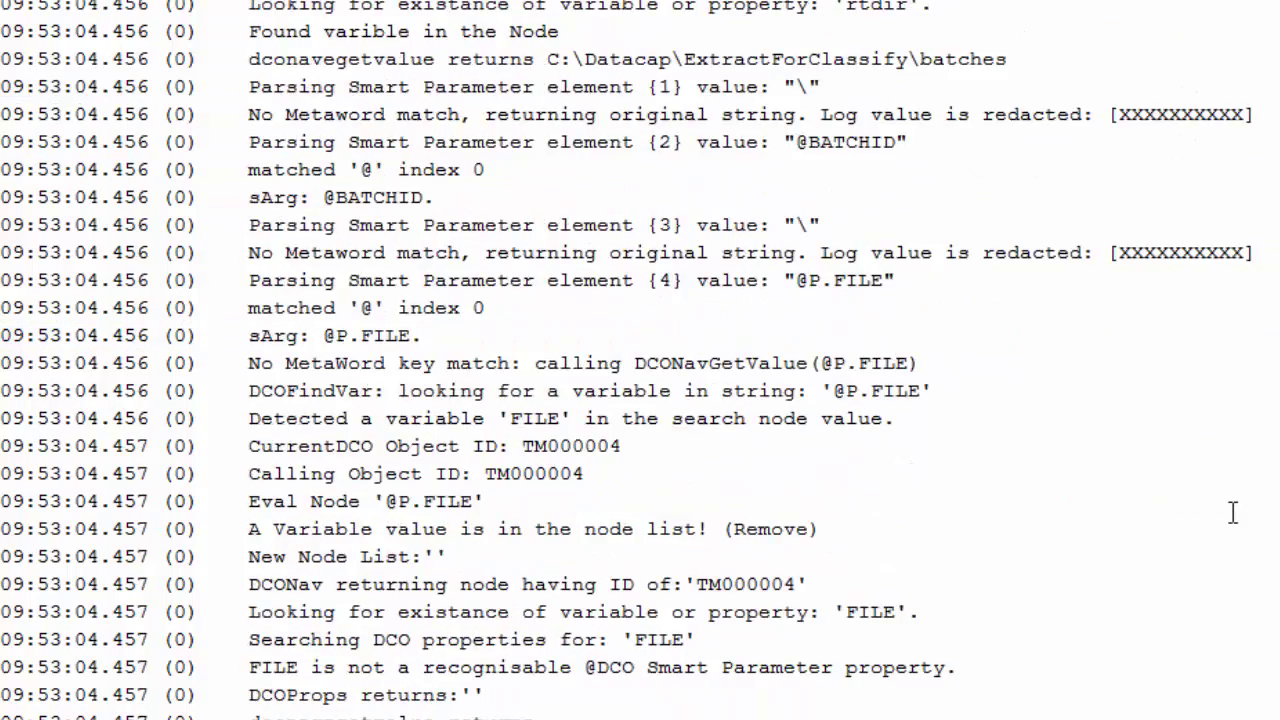
scroll(1226, 516, "down", 12)
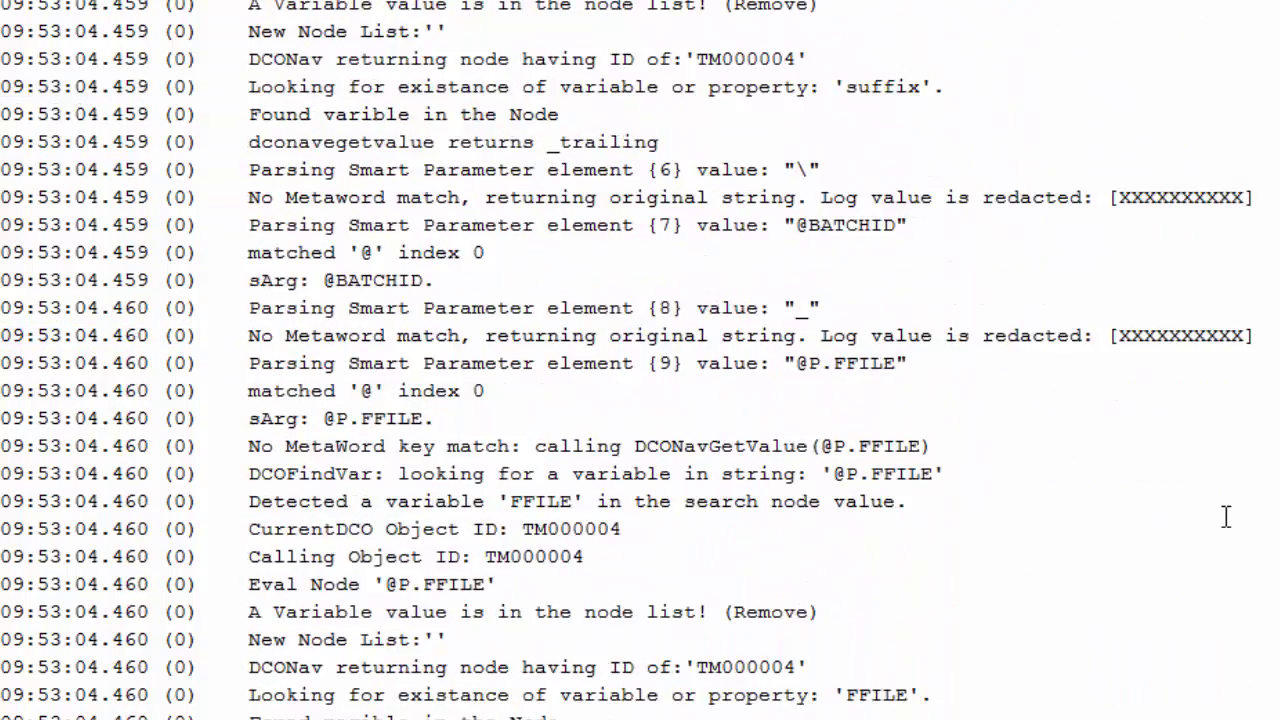
scroll(1226, 516, "up", 1)
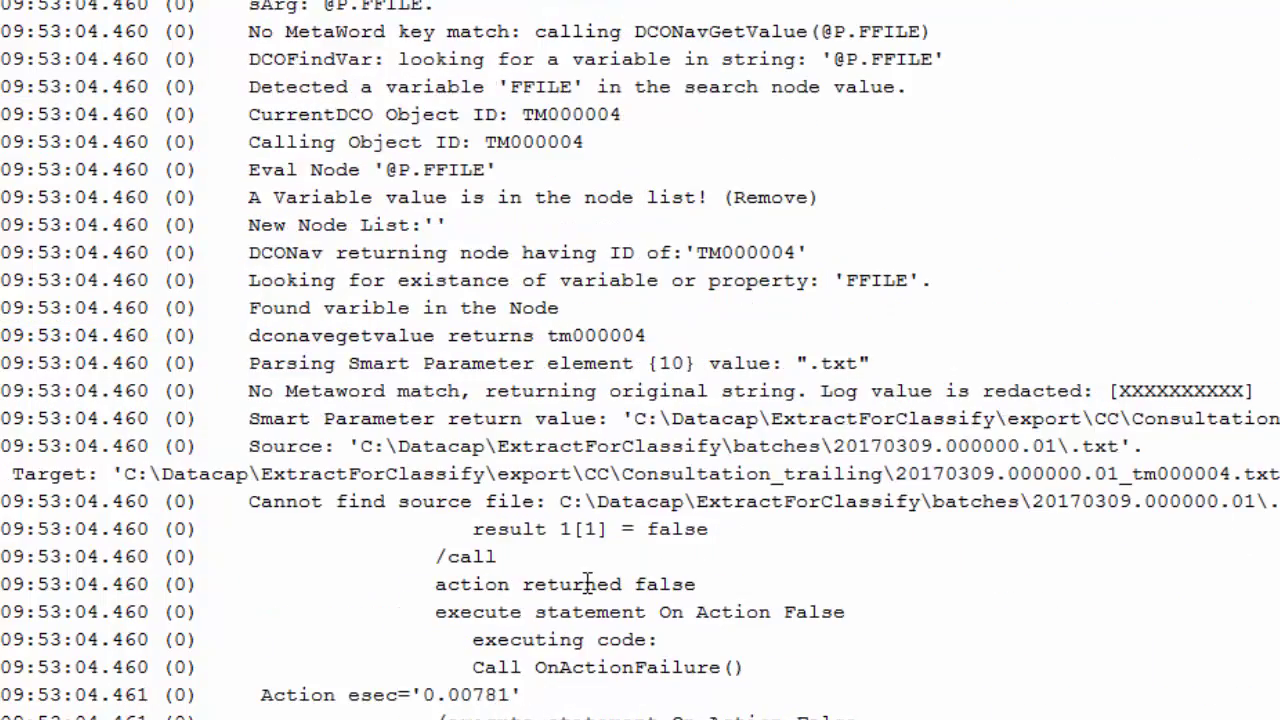
scroll(588, 583, "up", 2)
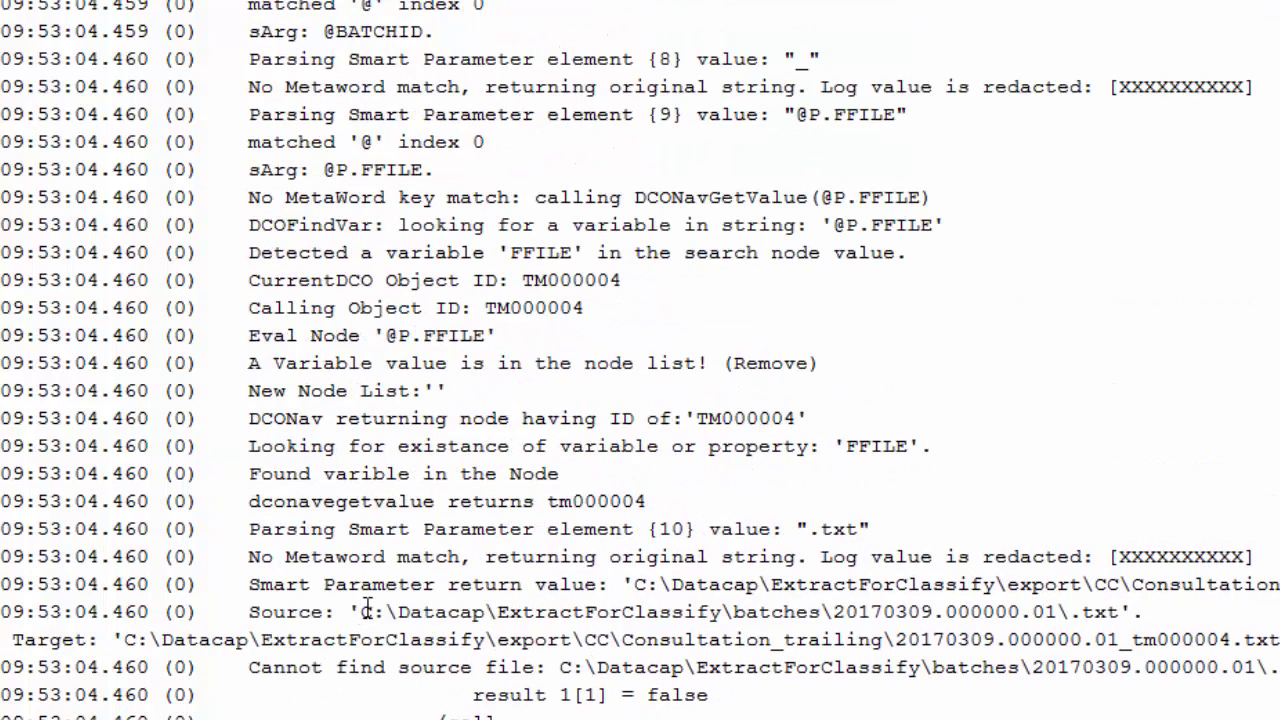
Step: Select CopyFile's source and target paths, spotting the stray backslash before .txt
left_click_drag(362, 610, 1066, 610)
double_click(1066, 610)
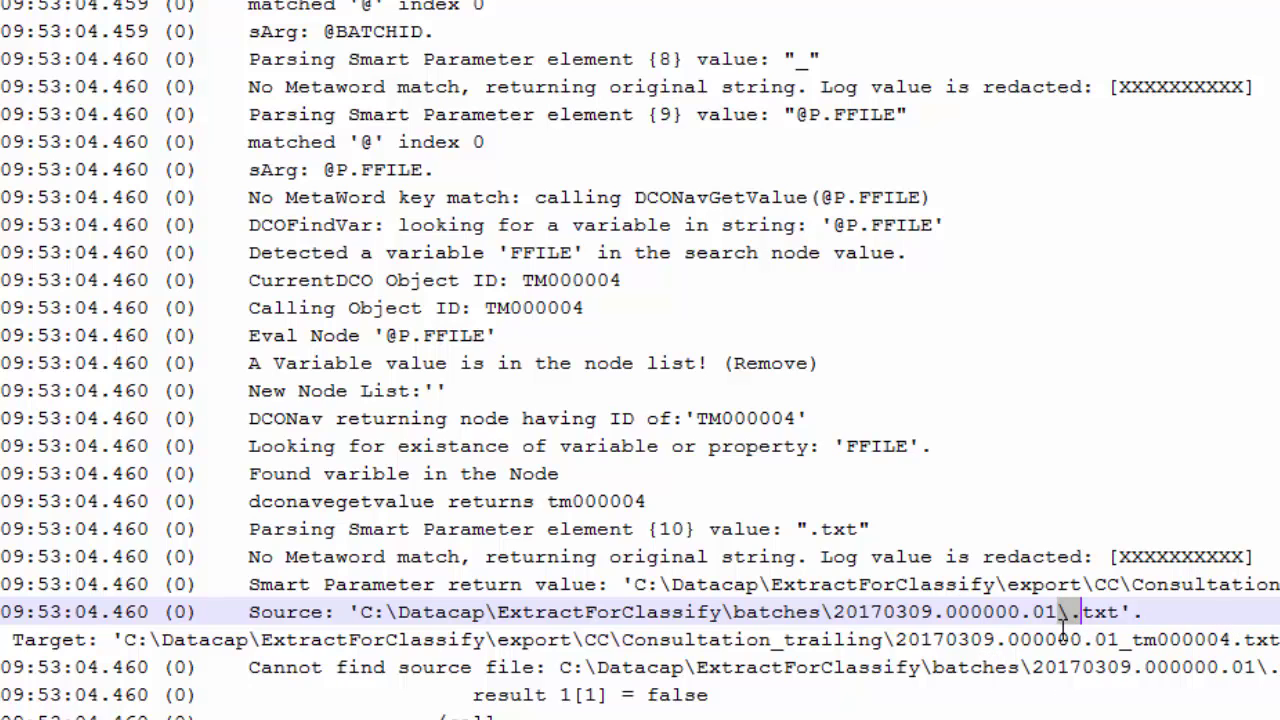
scroll(608, 257, "up", 1)
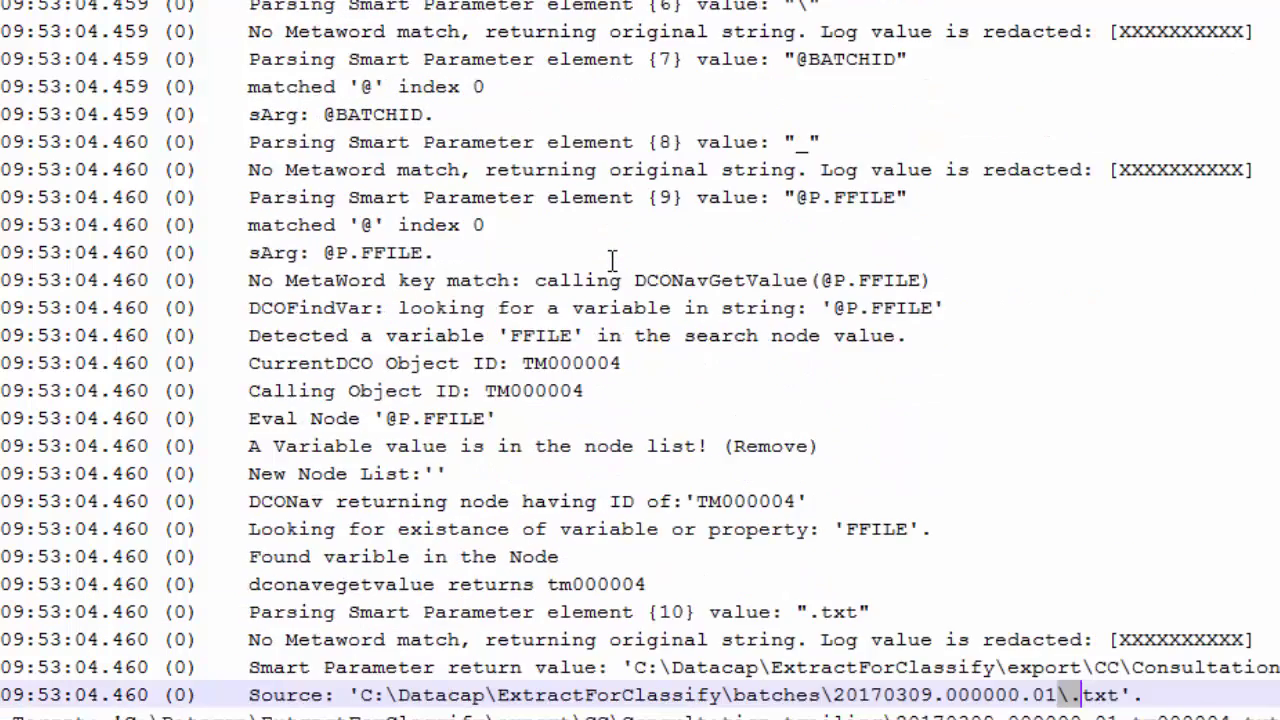
scroll(890, 333, "down", 2)
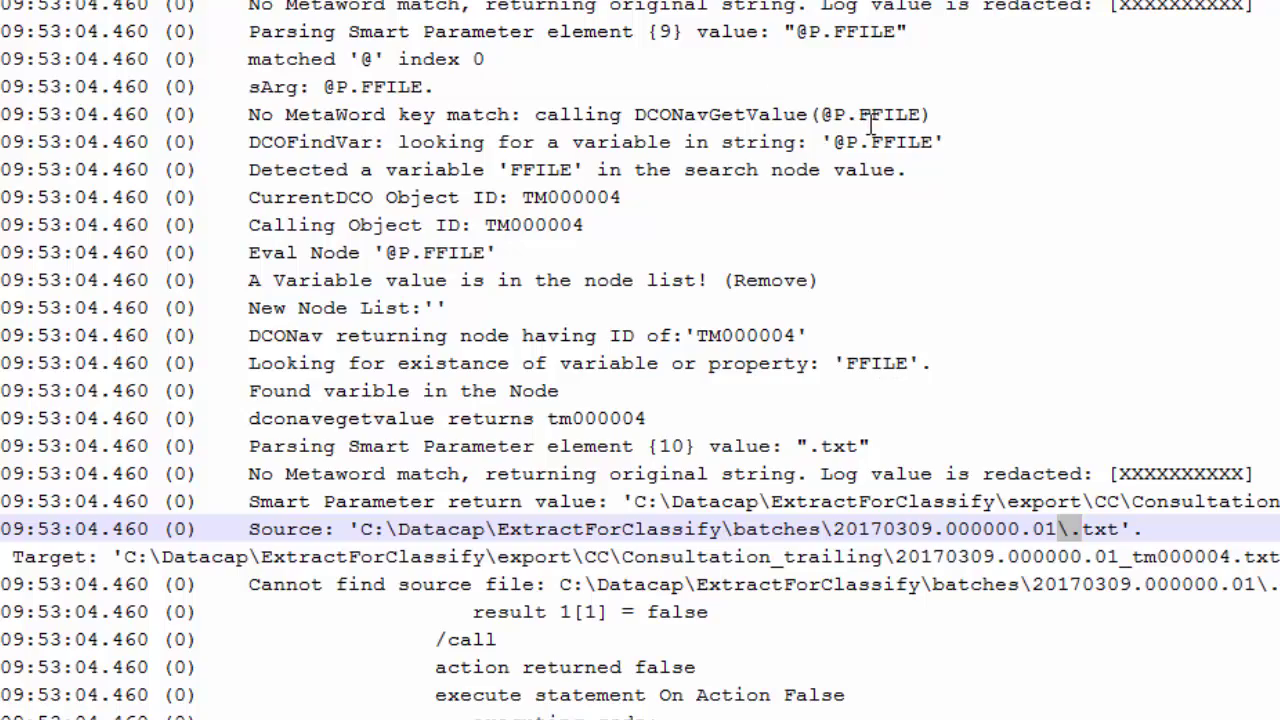
scroll(843, 122, "up", 15)
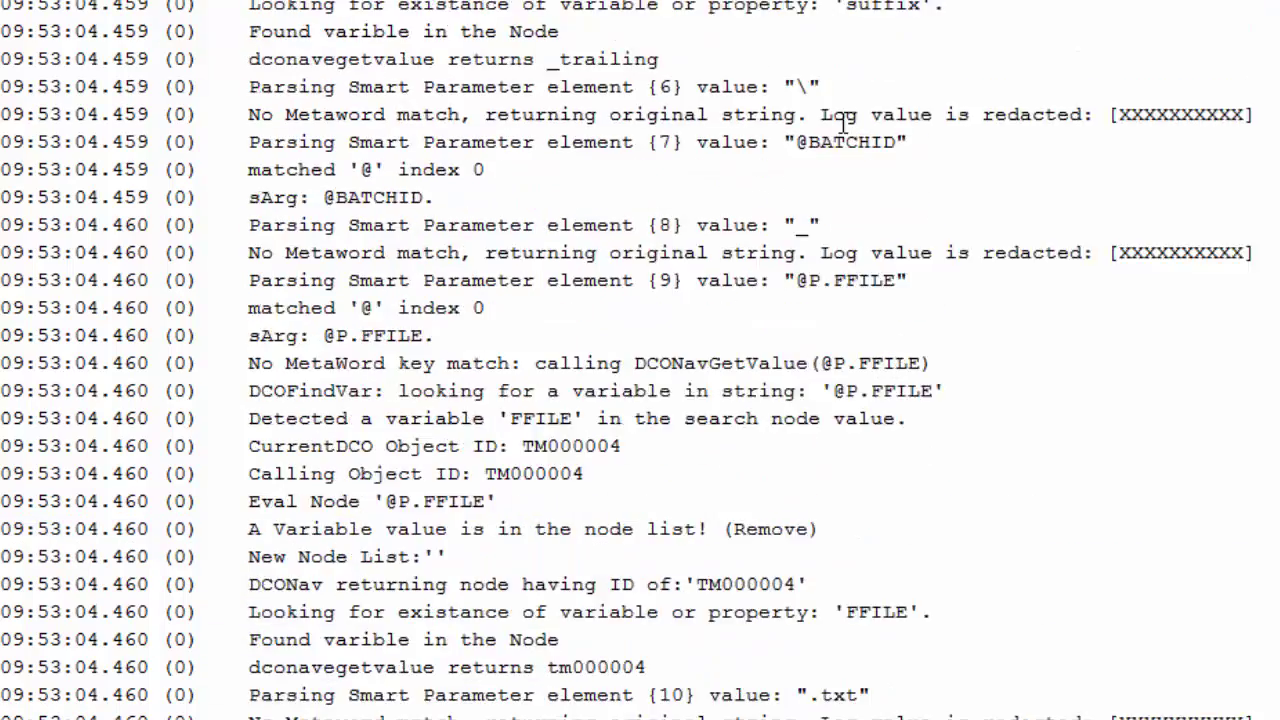
scroll(832, 142, "up", 15)
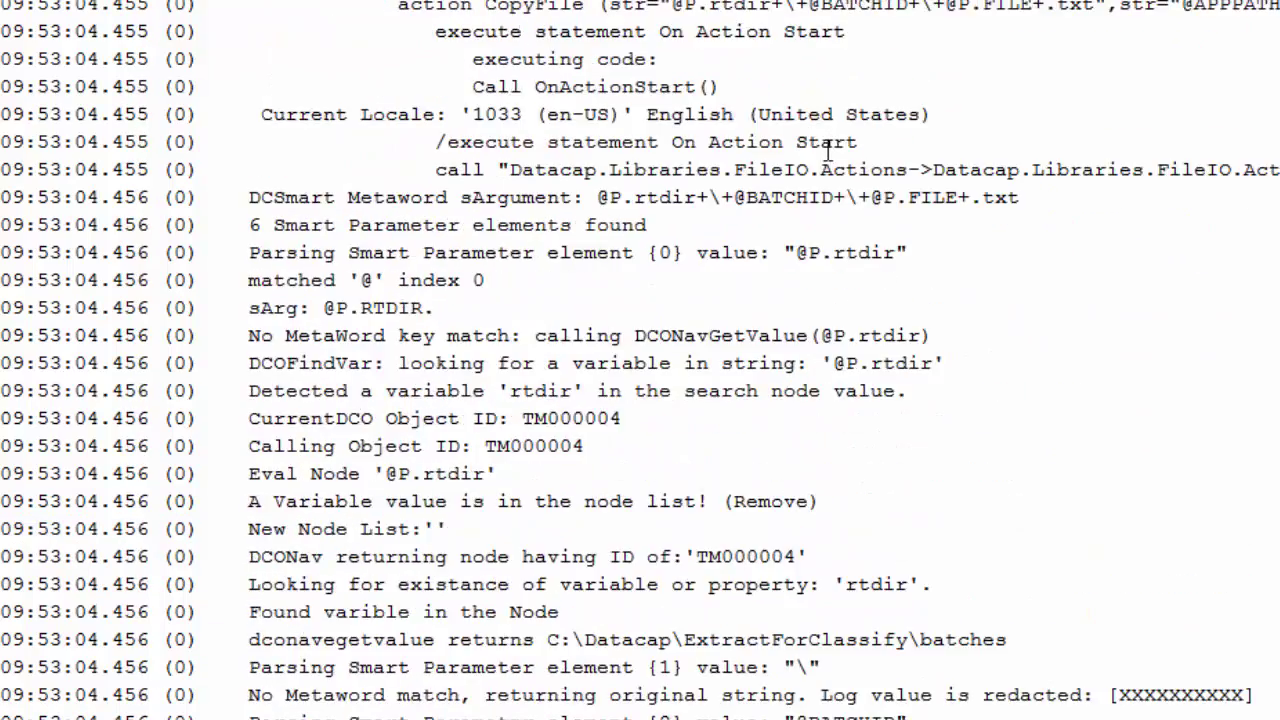
scroll(894, 164, "up", 15)
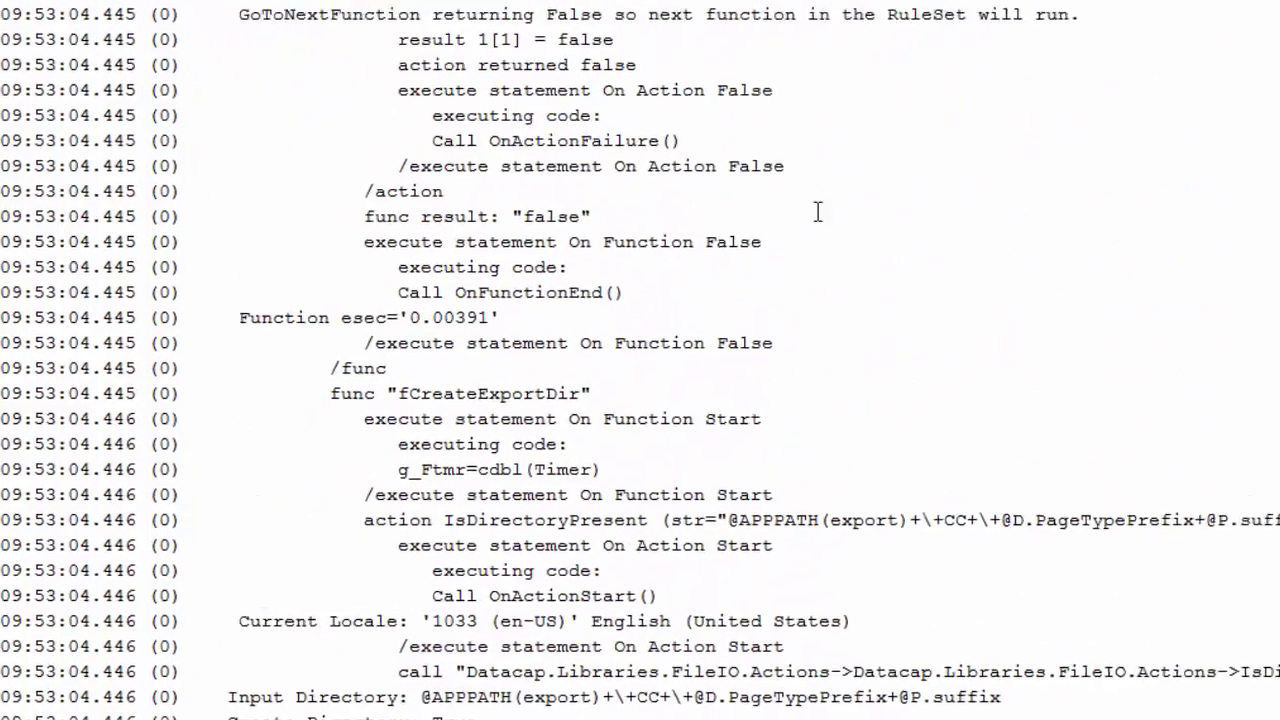
key("ctrl+f")
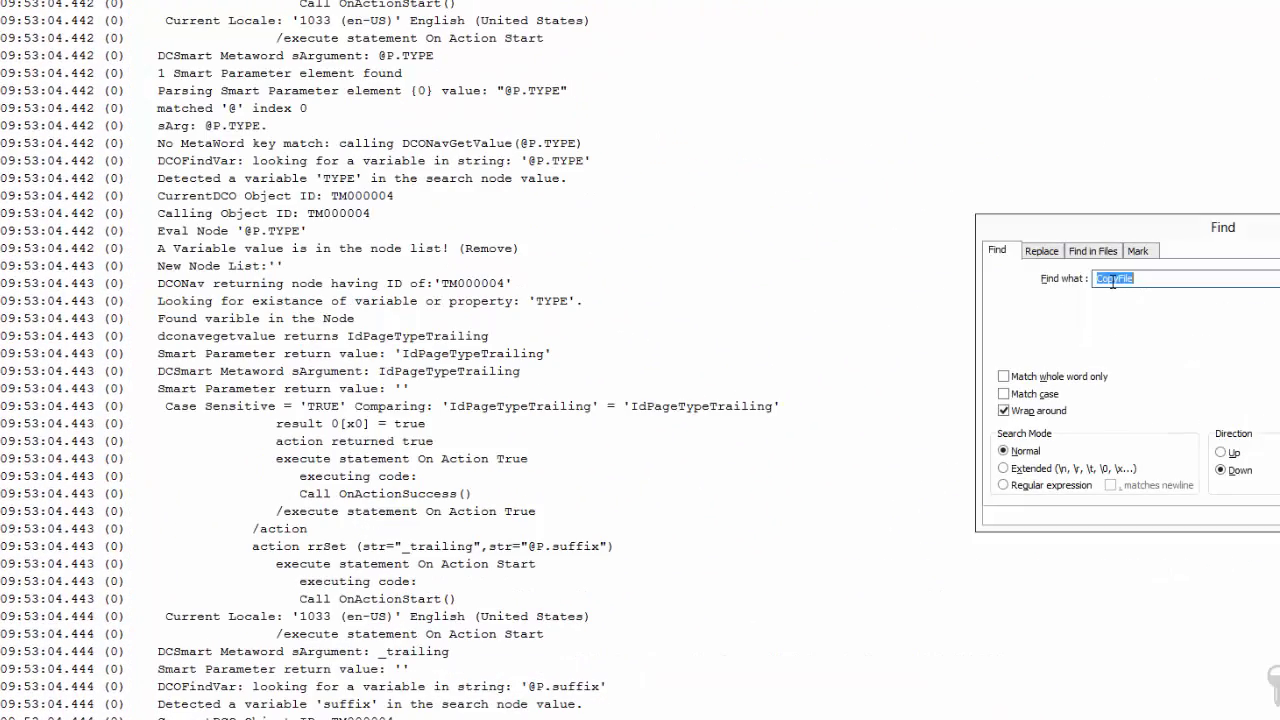
Step: Search the log for SplitFileName and scroll to FFILE 'tm000002' and FEXT '.tif'
type("SplitFileName")
key("Return")
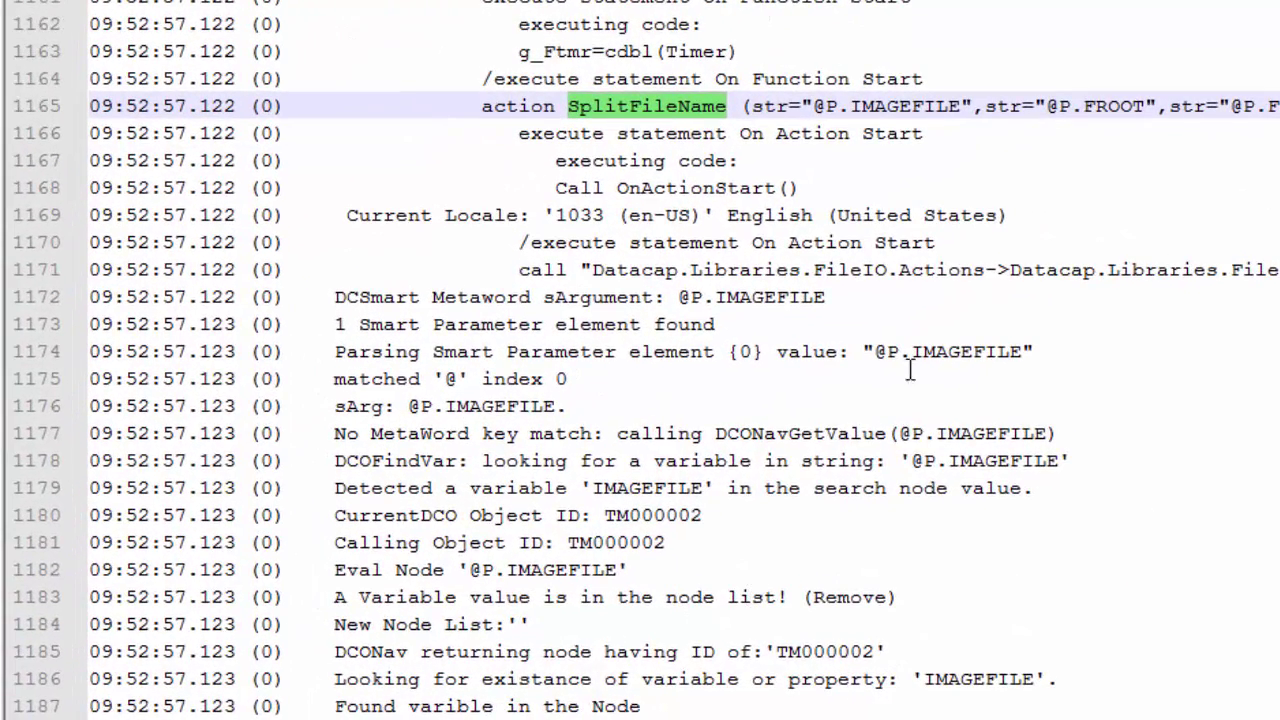
left_click(793, 487)
scroll(785, 495, "down", 14)
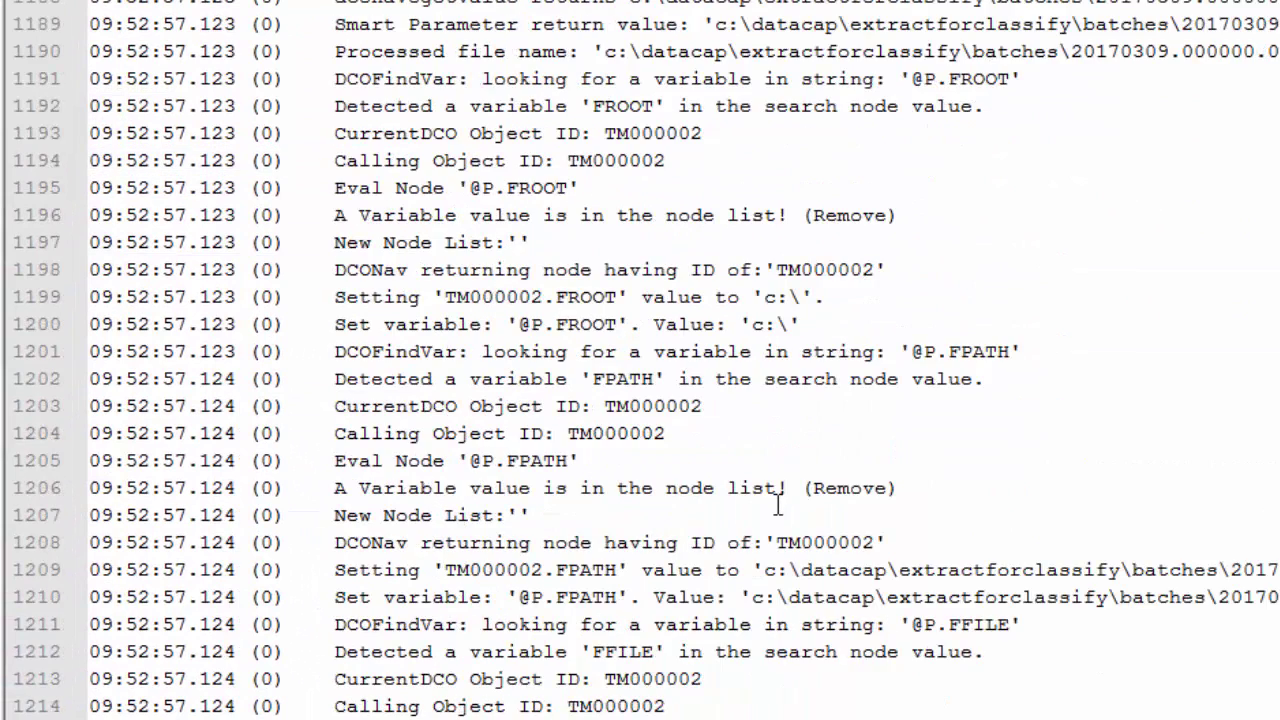
scroll(778, 507, "down", 3)
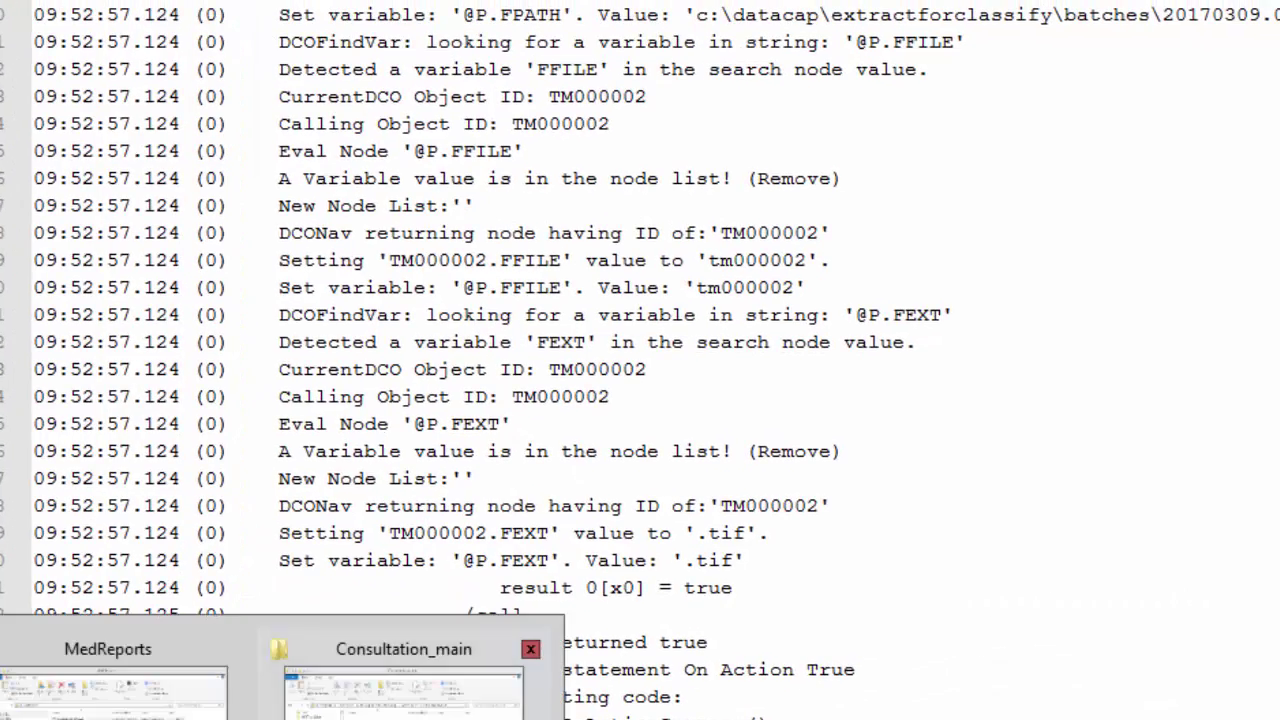
Step: Open batch folder 20170309.000000.01 under batches and bring up Export.xml's context menu
left_click(123, 673)
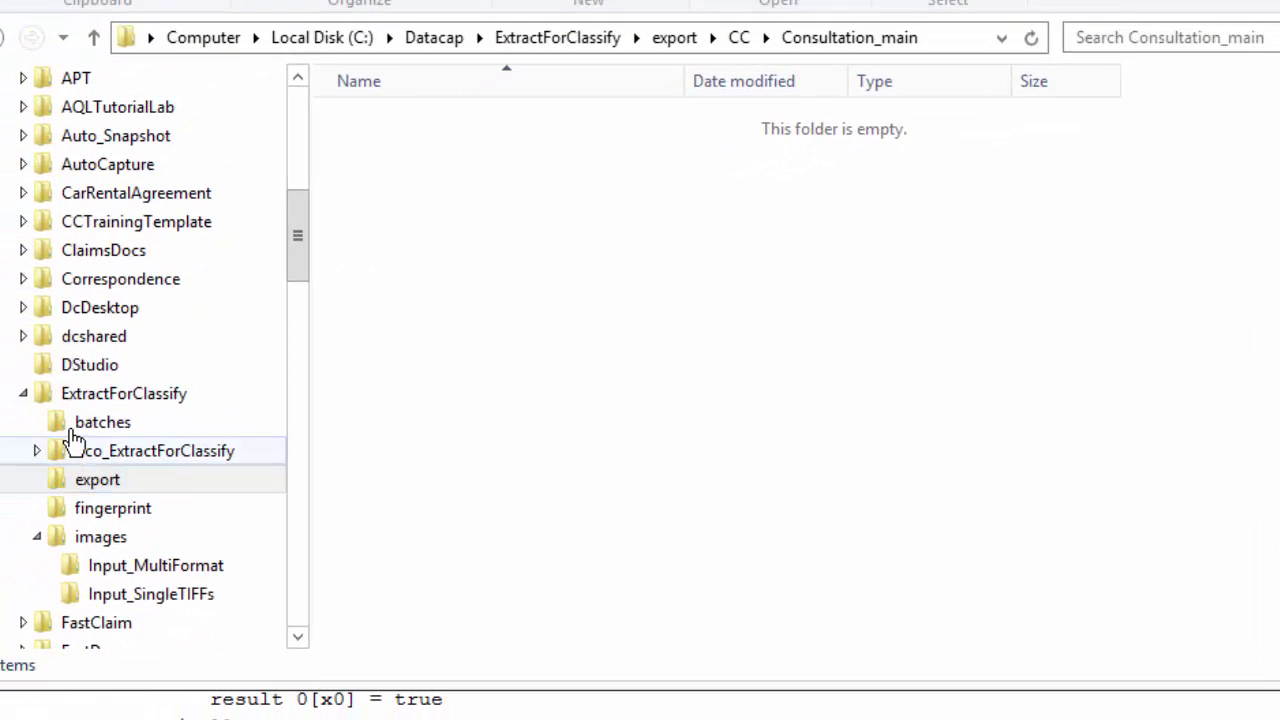
left_click(68, 425)
double_click(409, 171)
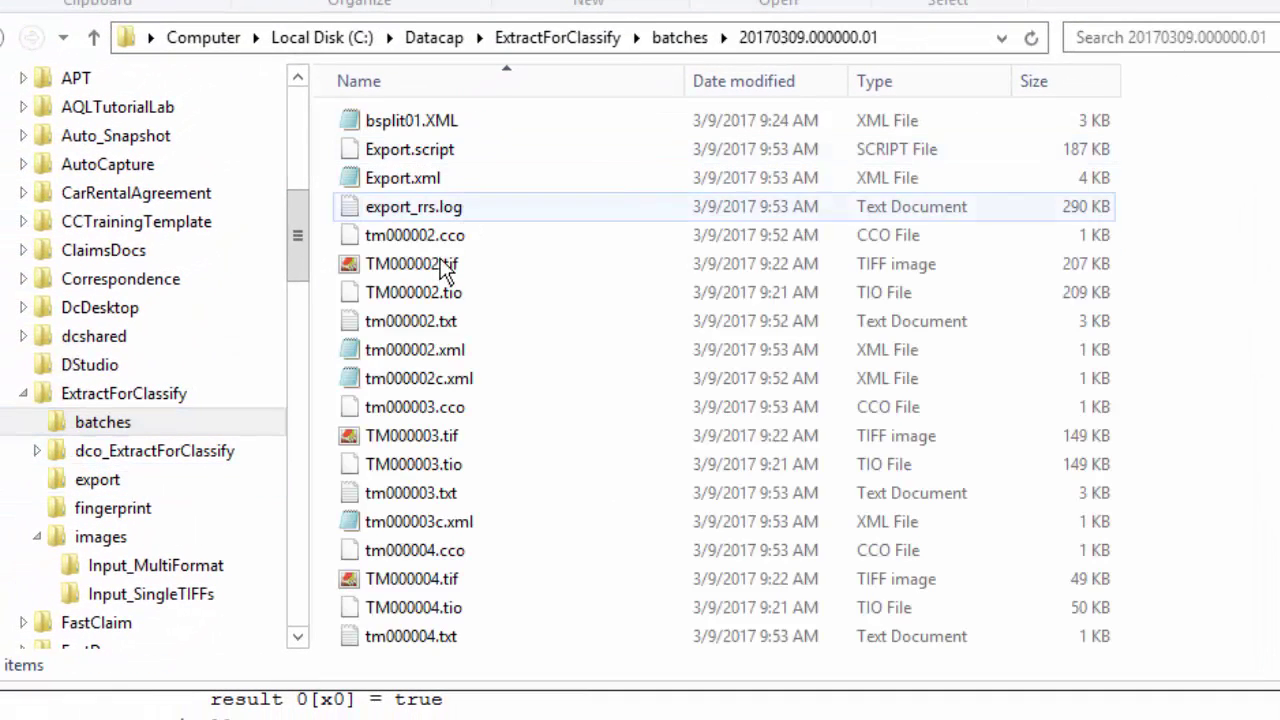
right_click(416, 185)
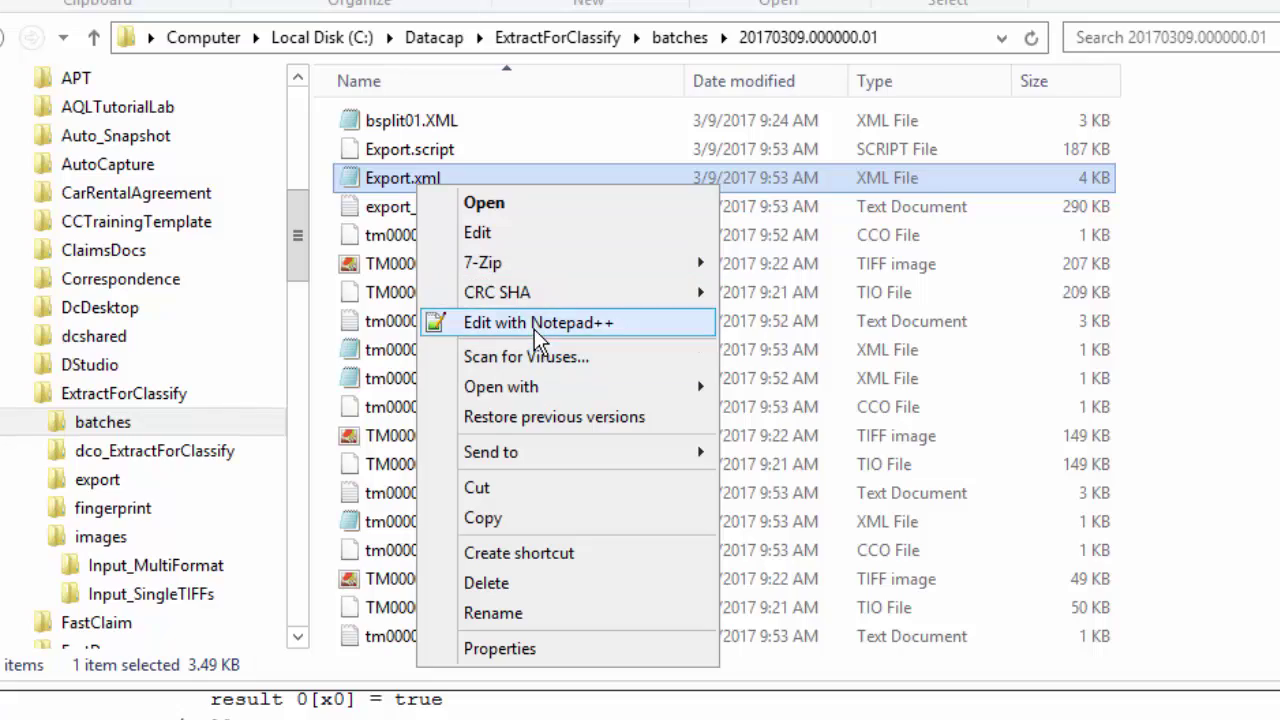
Step: Open Export.xml in Notepad++ and highlight page TM000002's FFILE value tm000002
left_click(534, 322)
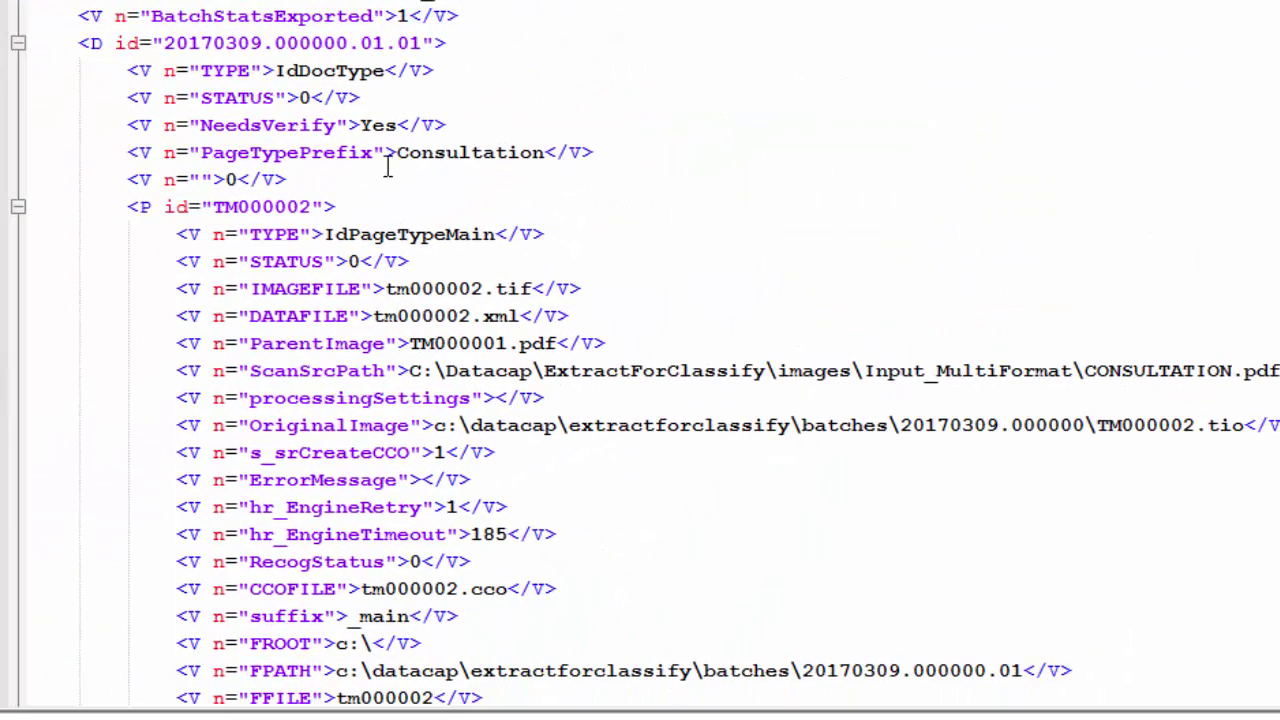
left_click(338, 535)
scroll(340, 537, "down", 2)
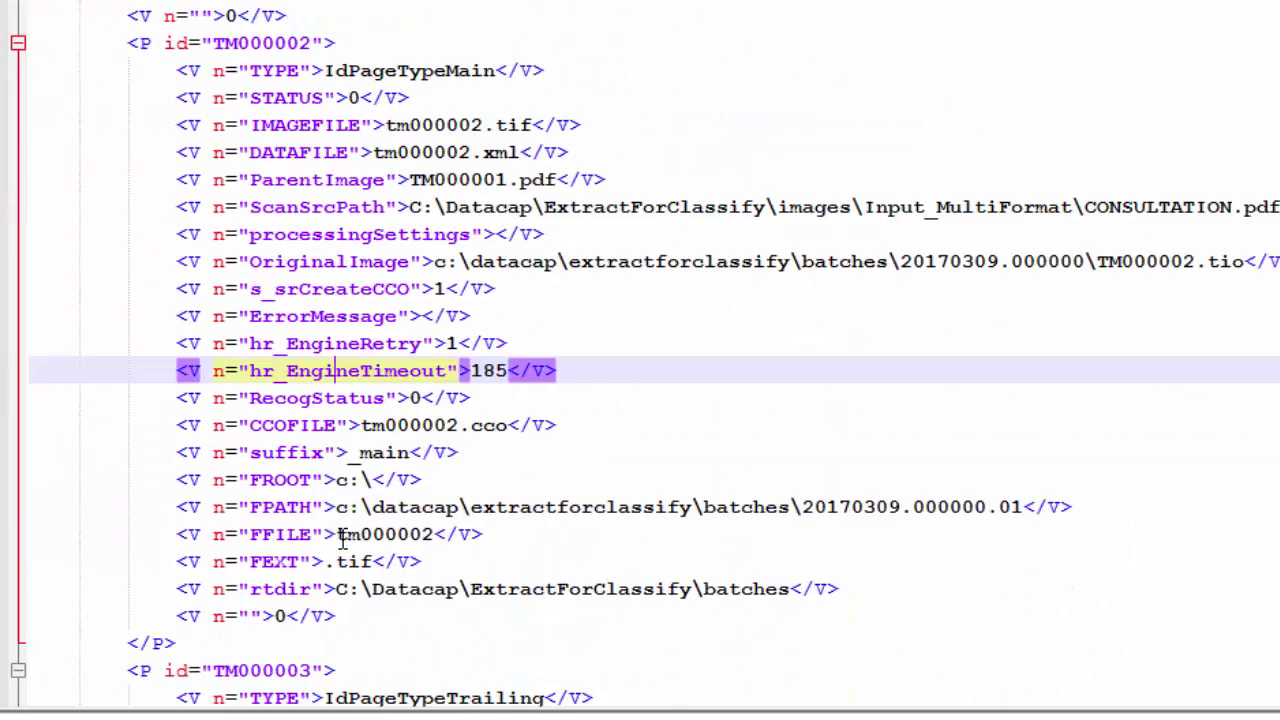
double_click(382, 534)
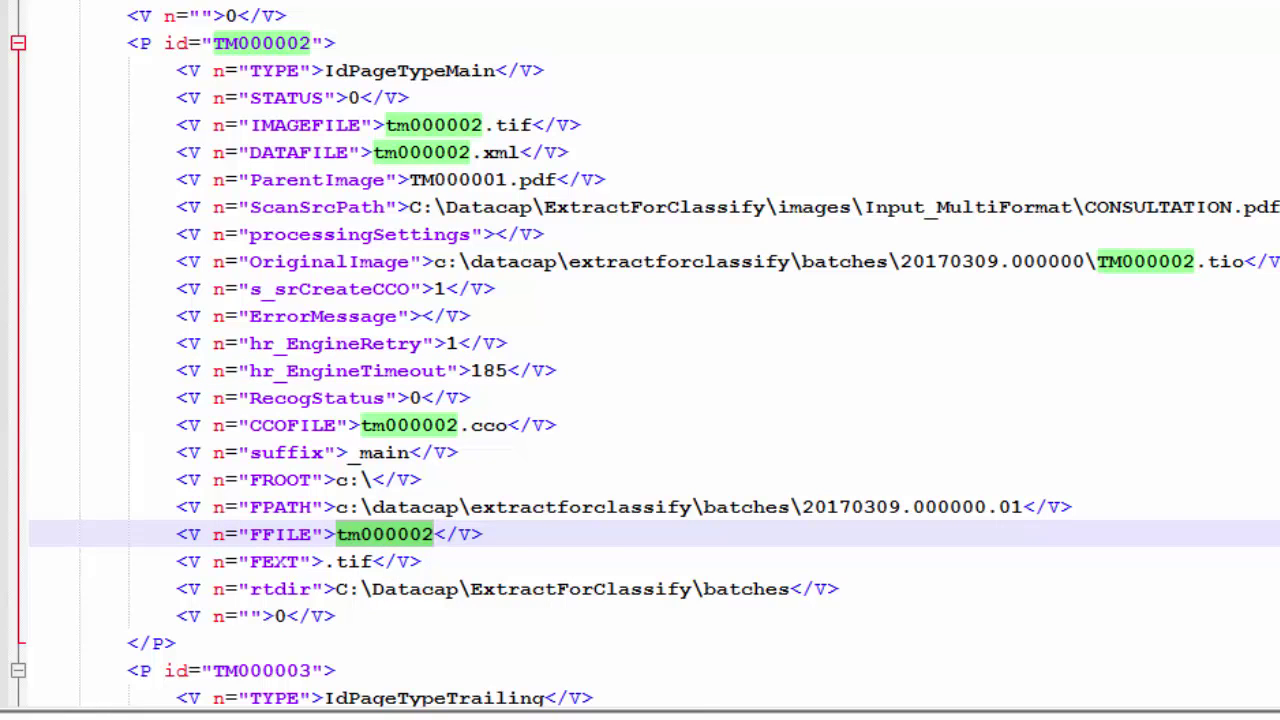
key("alt+Tab")
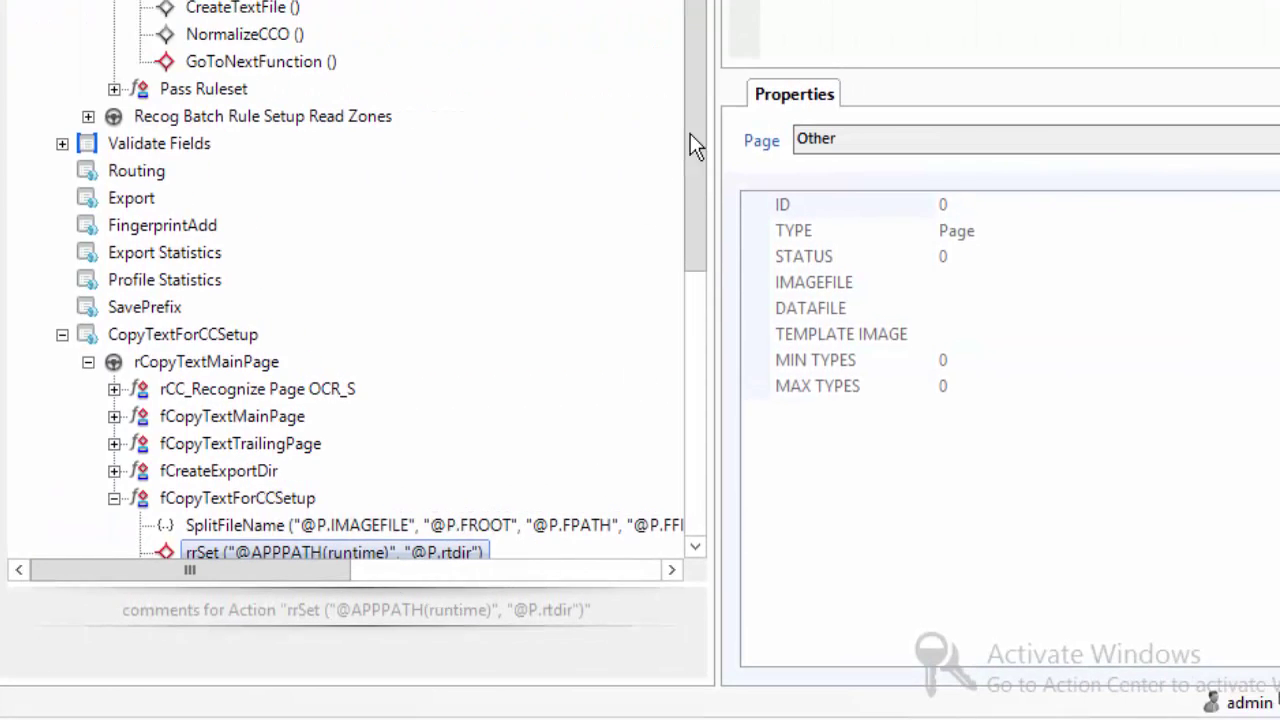
left_click_drag(690, 133, 699, 213)
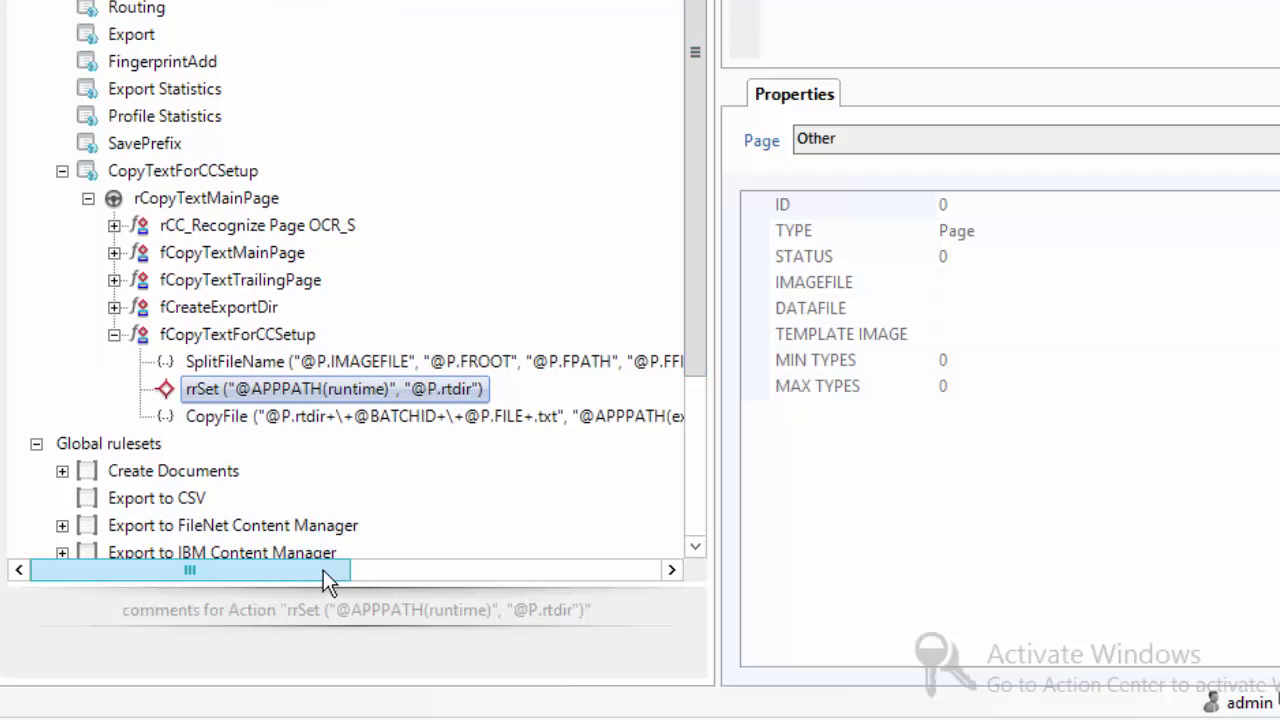
left_click_drag(323, 570, 348, 570)
left_click(447, 424)
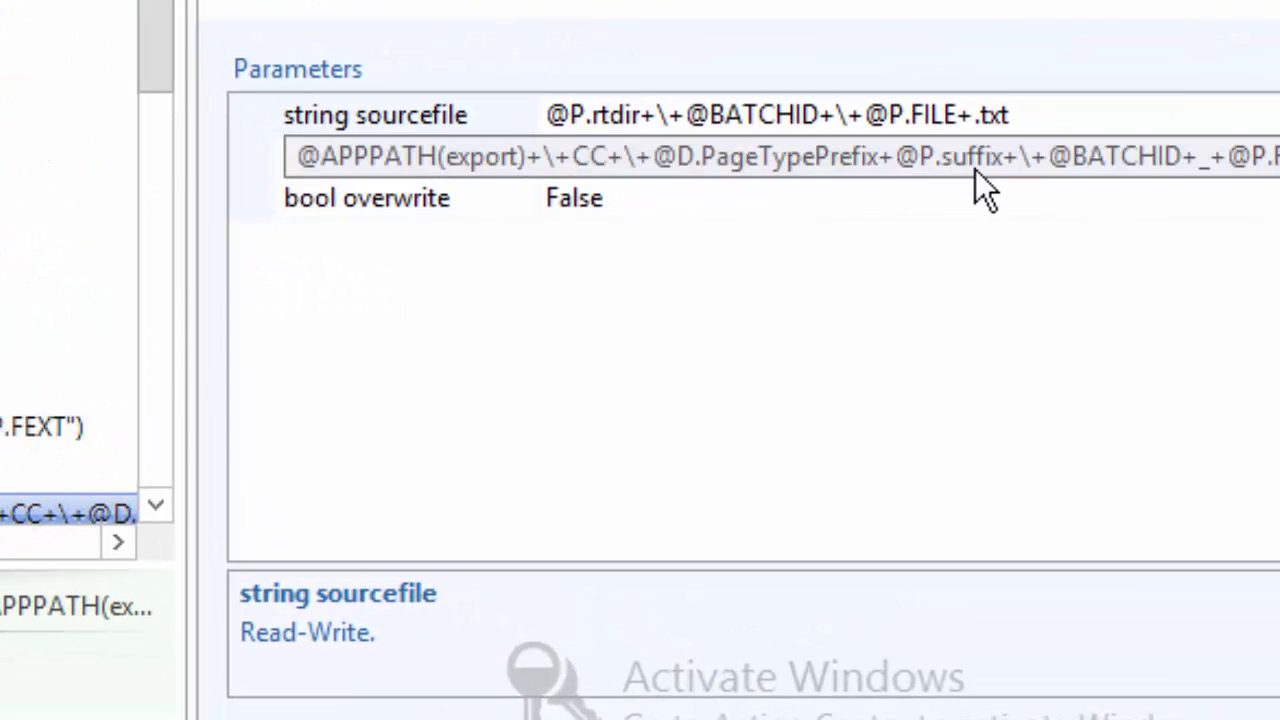
left_click(866, 115)
left_click(907, 118)
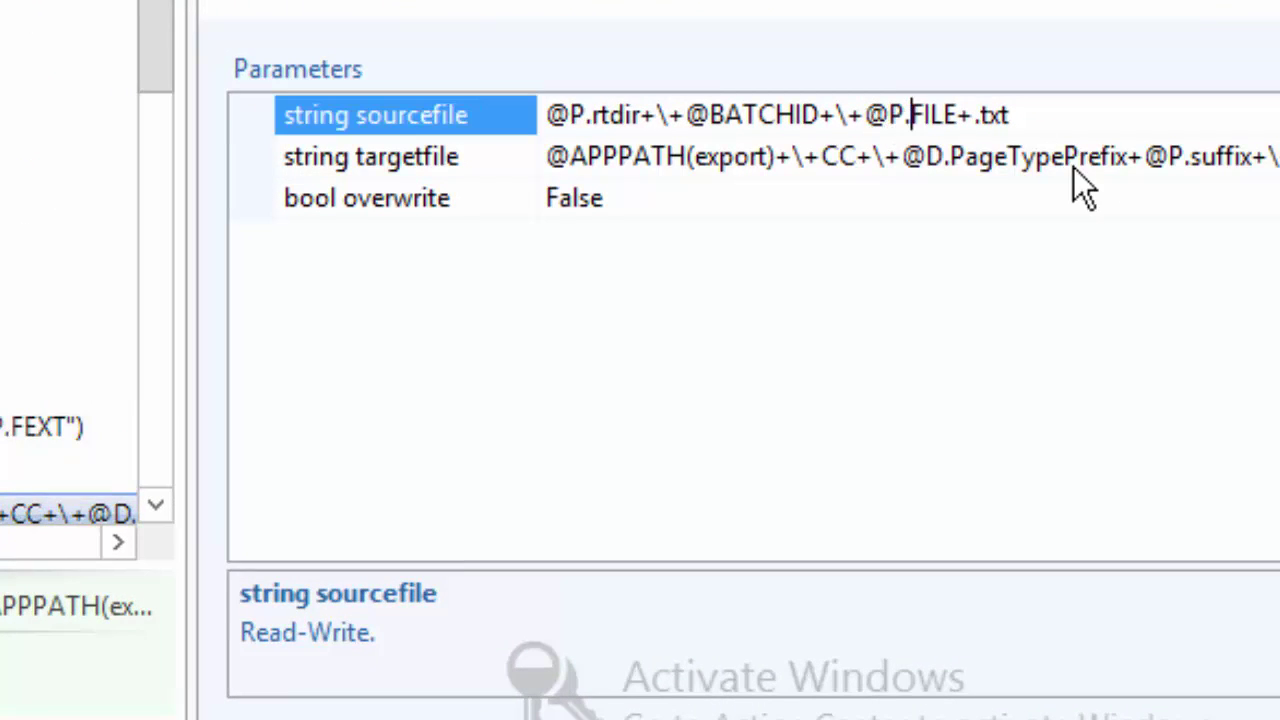
type("F")
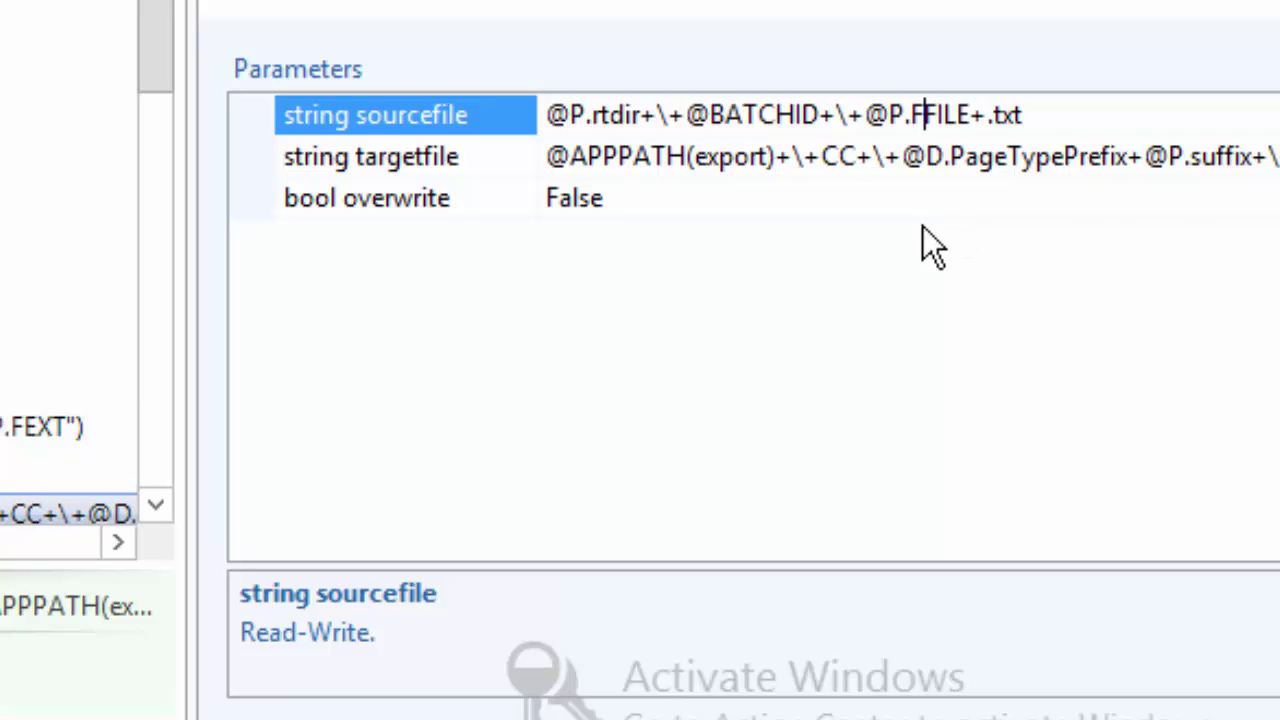
left_click(1156, 185)
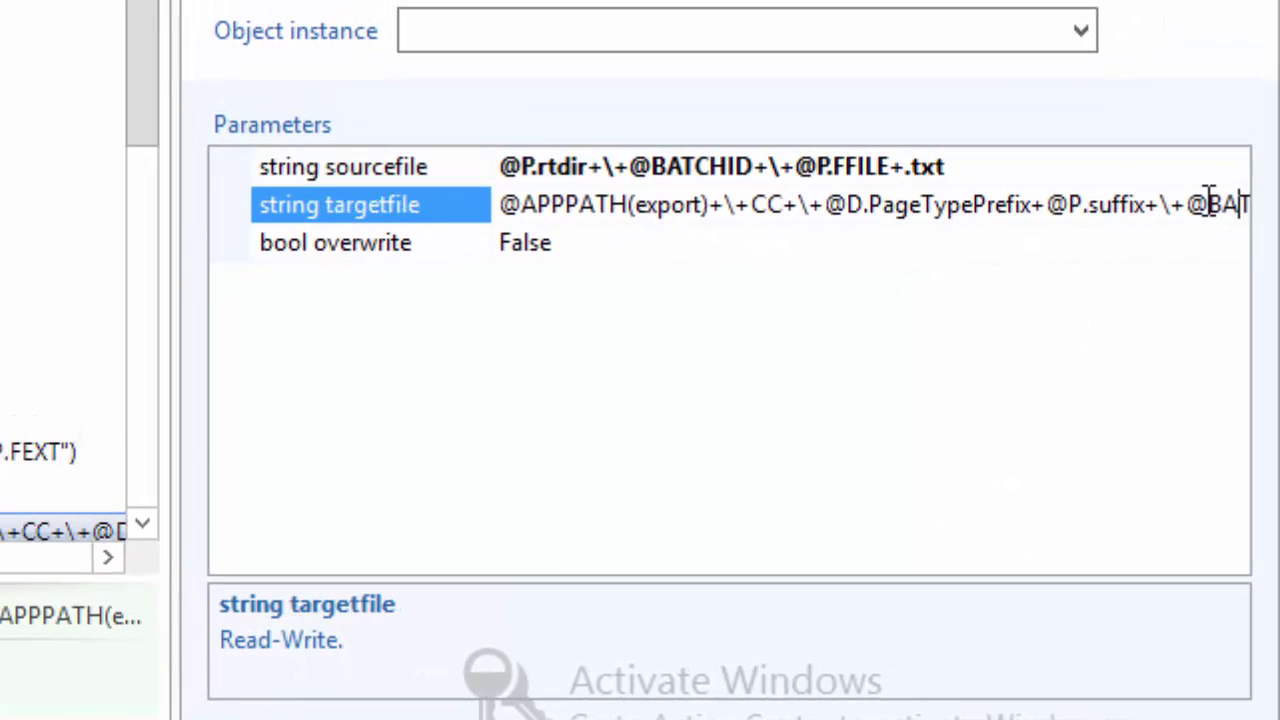
key("Right")
key("Right")
key("Right")
key("Right")
key("Right")
key("Right")
key("Right")
key("Right")
key("Right")
key("Right")
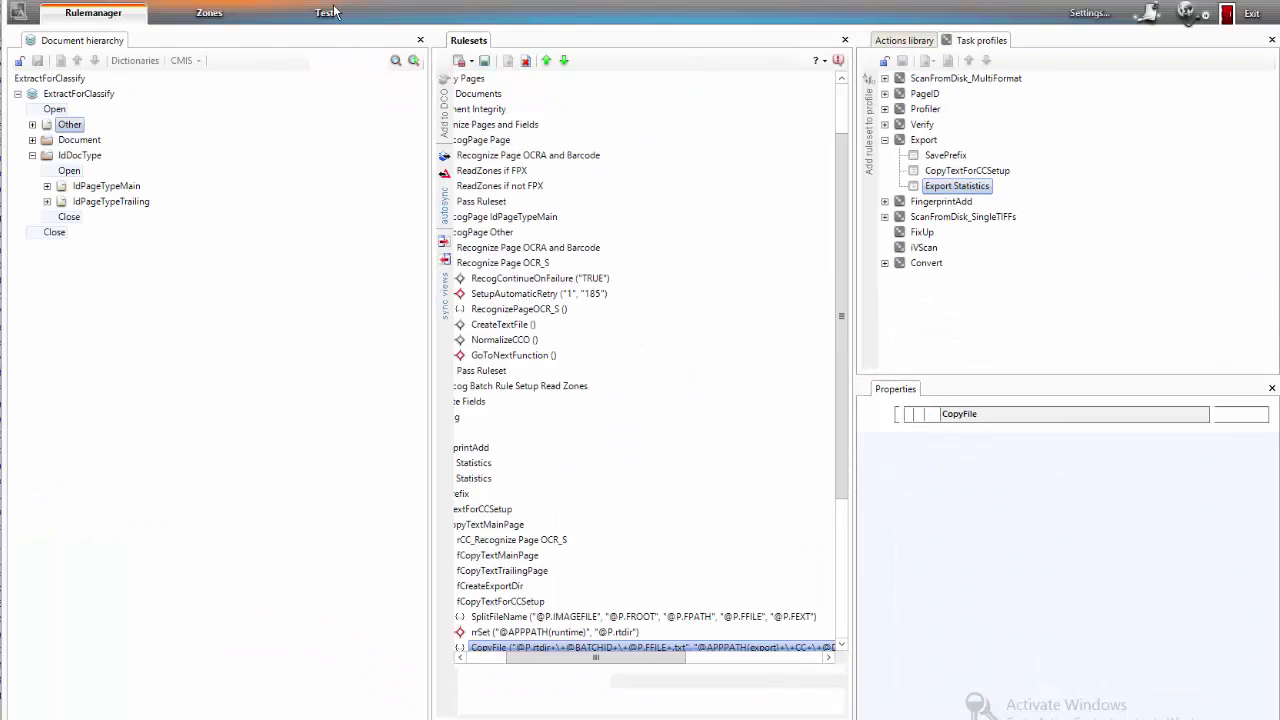
Step: Run the Export task profile from the Test tab, choosing Keep running at the release prompt
left_click(333, 12)
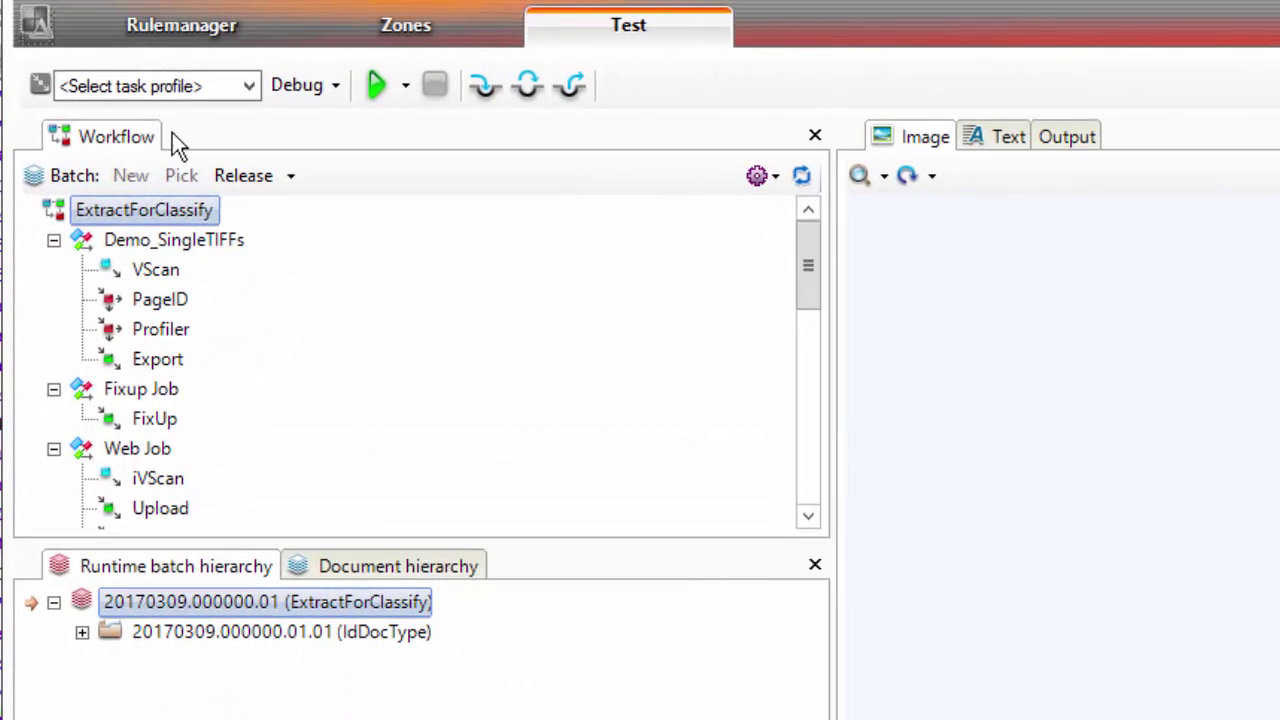
left_click(172, 88)
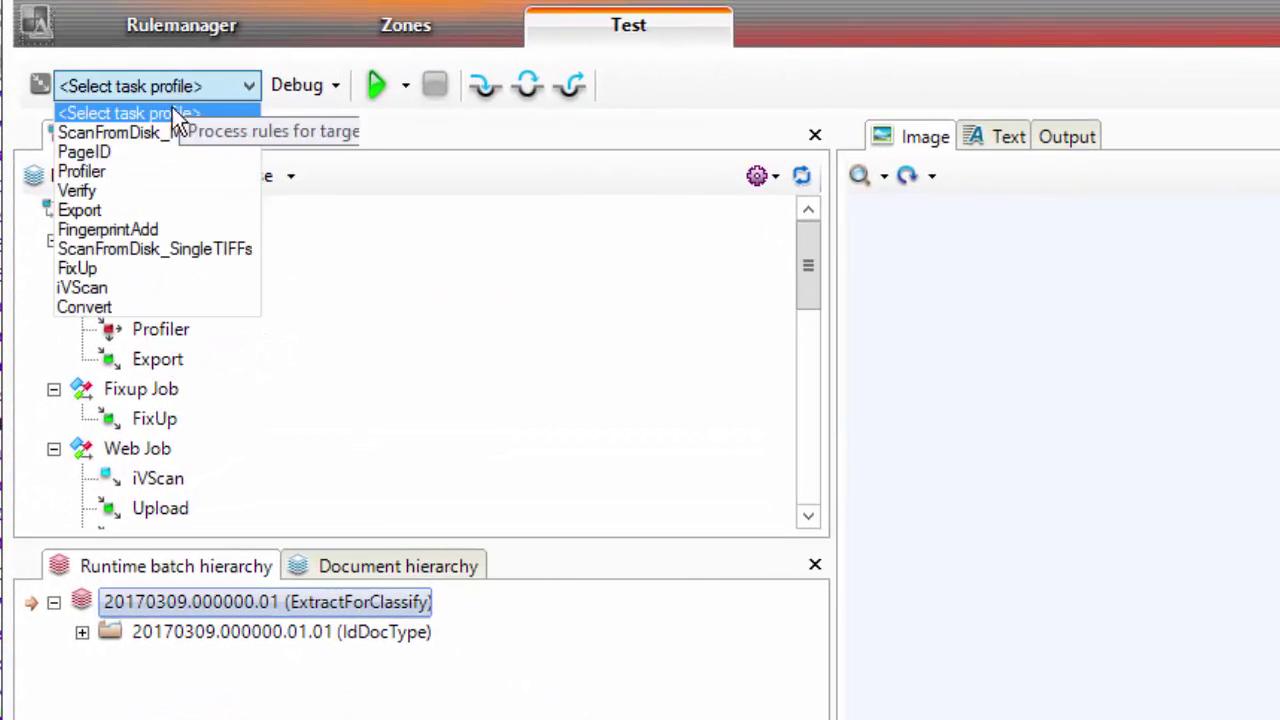
left_click(132, 207)
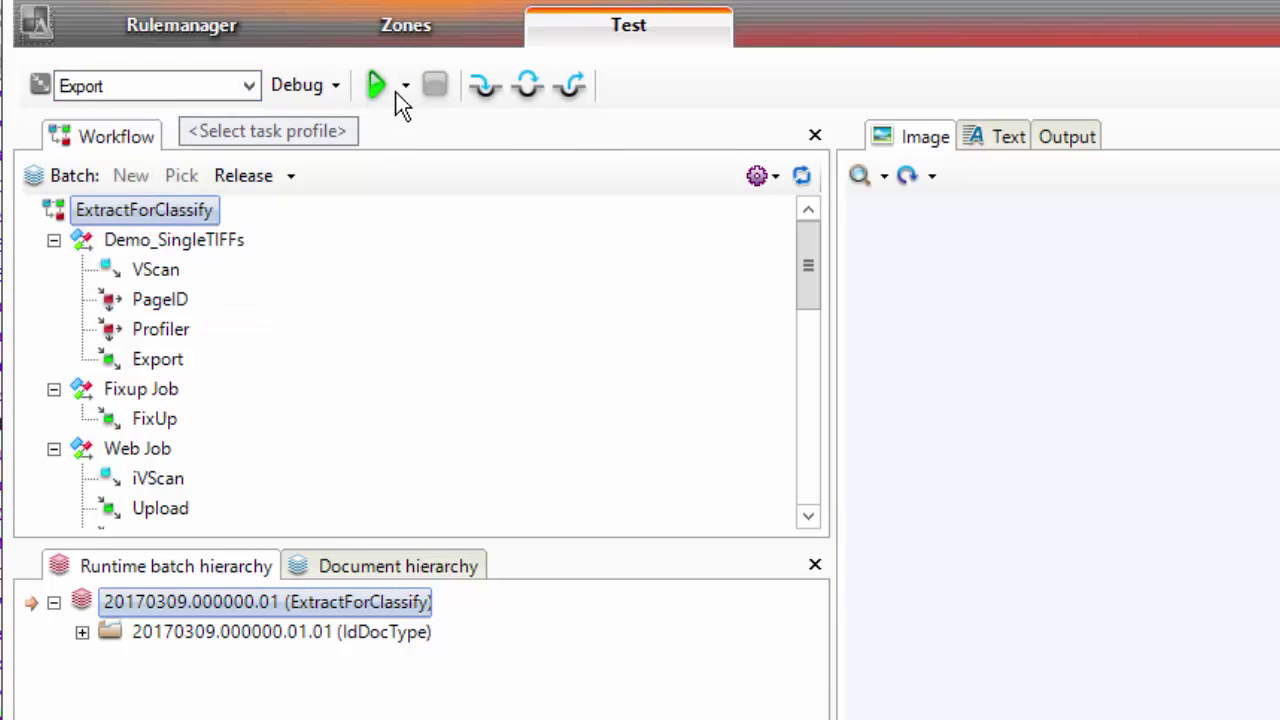
left_click(380, 86)
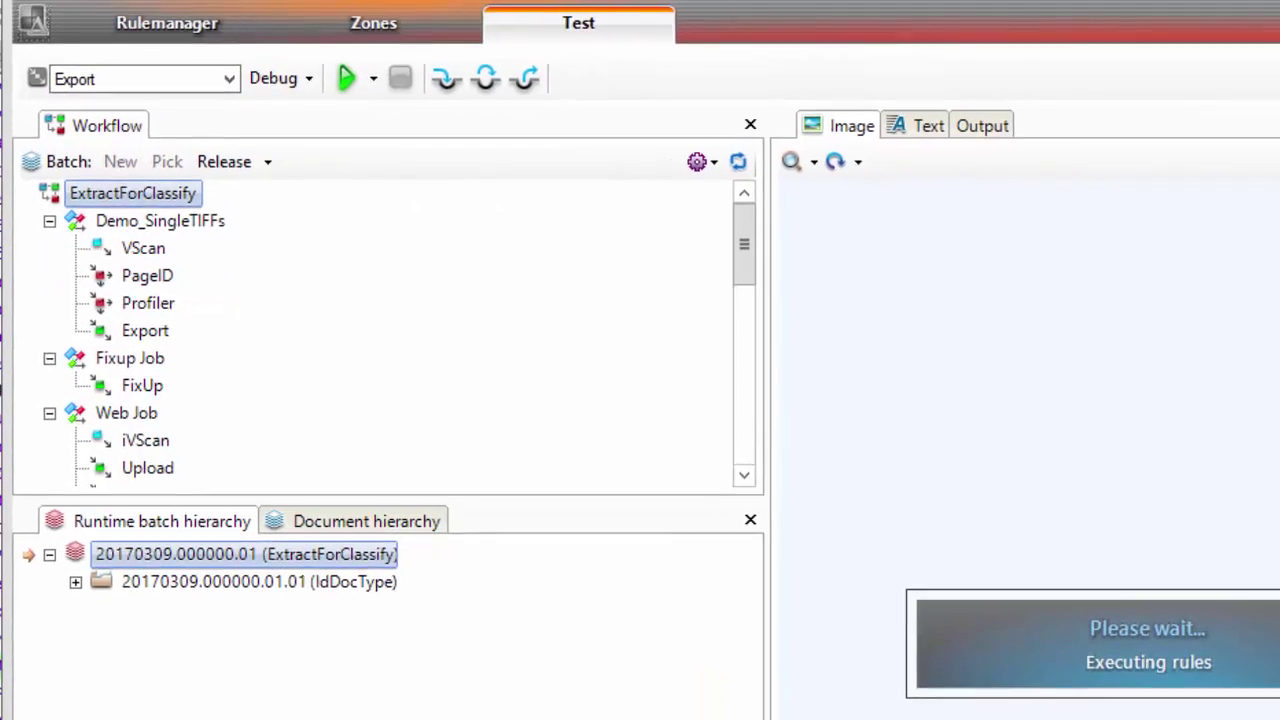
left_click(1125, 683)
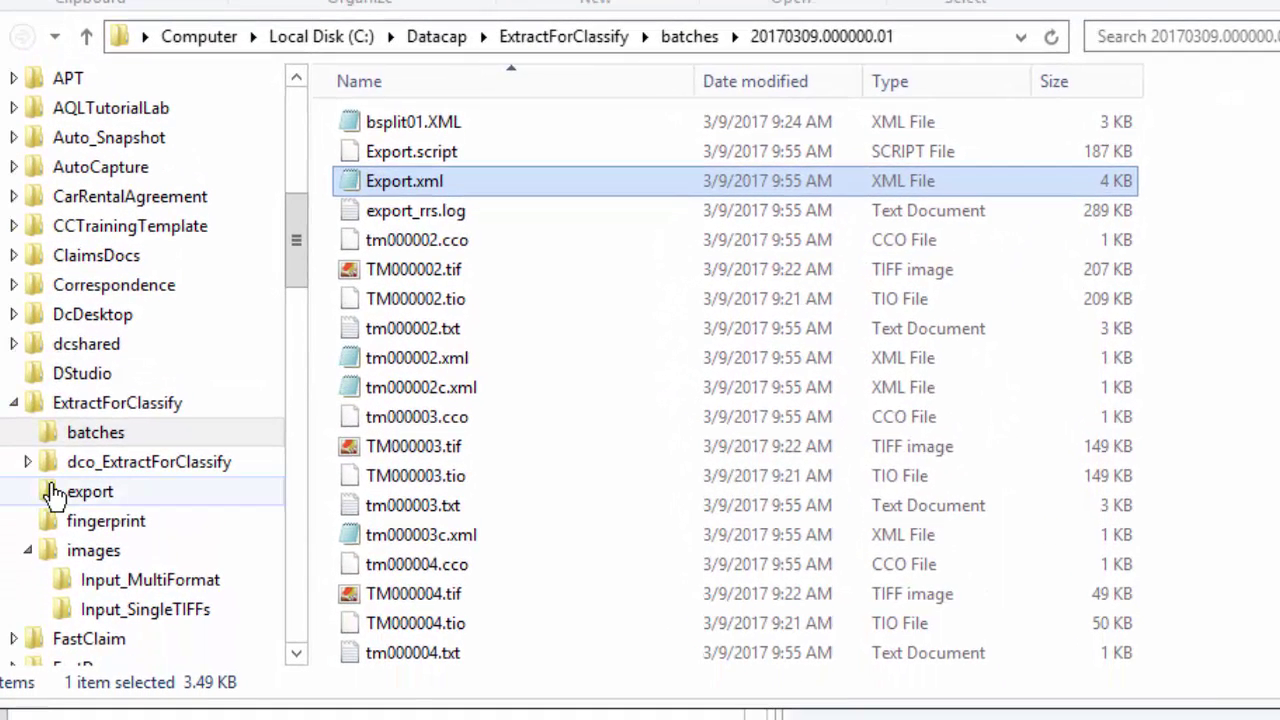
Step: Browse to export\CC\Consultation_main and select the exported 20170309.000000.01_tm000002.txt file
left_click(52, 492)
double_click(351, 126)
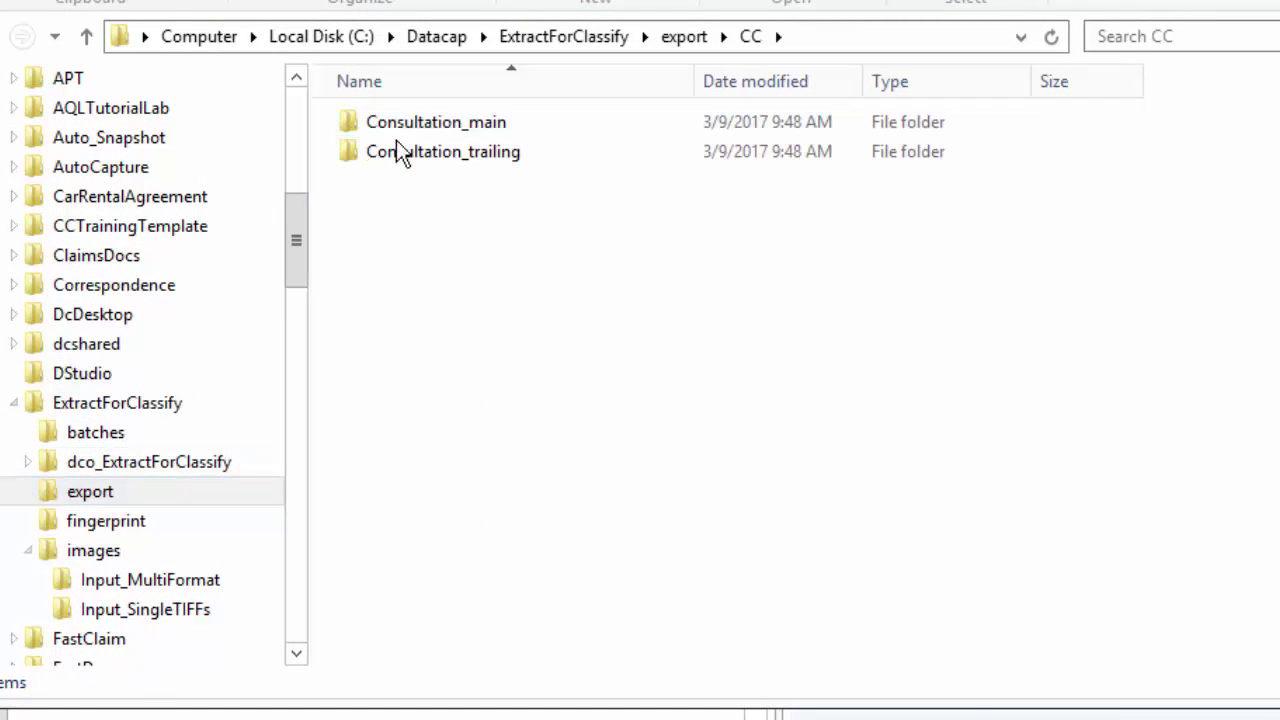
double_click(393, 120)
left_click(425, 122)
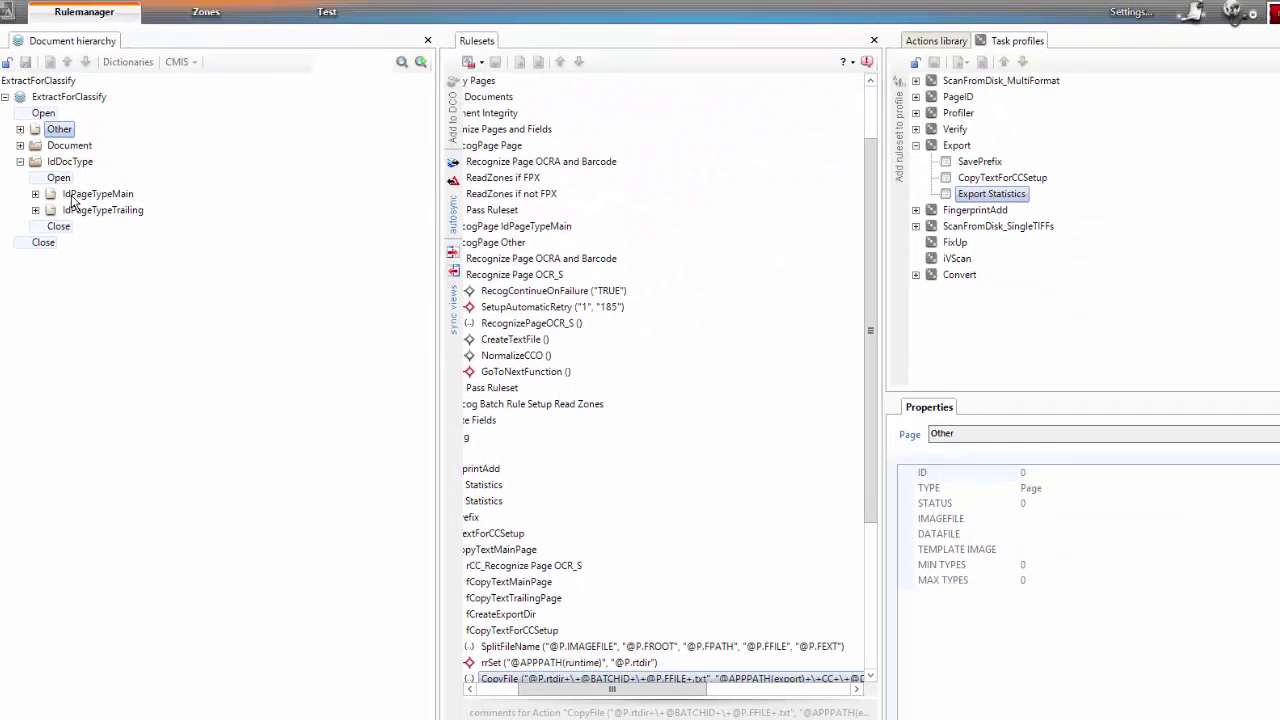
Step: Expand IdPageTypeMain, unlock the hierarchy, review PageTypePrefix's variables, then open the Dictionaries editor
left_click(78, 196)
left_click(35, 194)
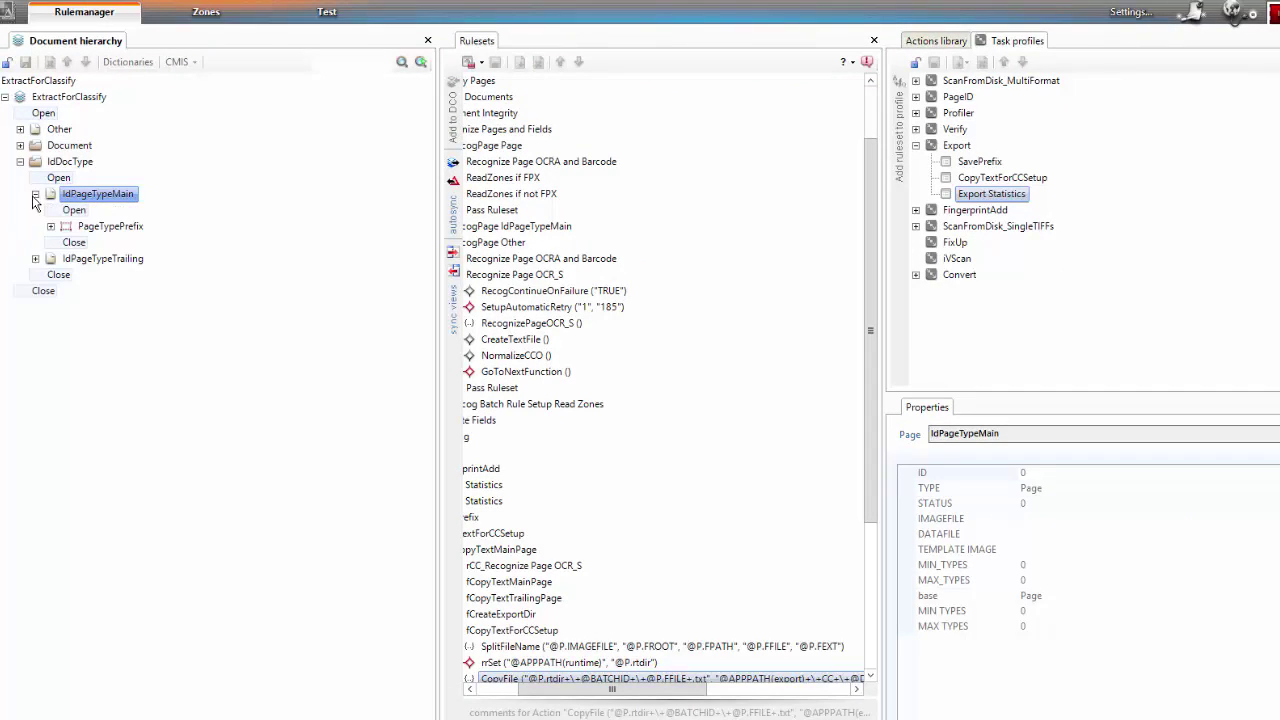
right_click(88, 228)
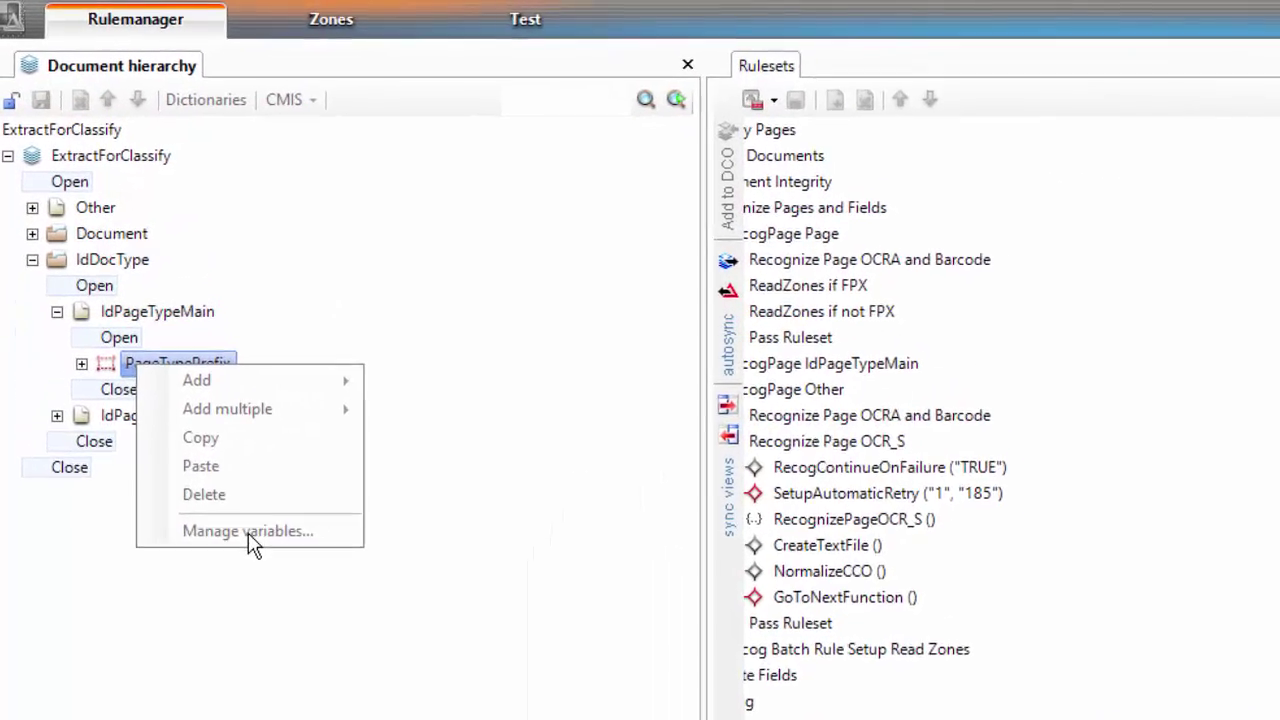
left_click(16, 118)
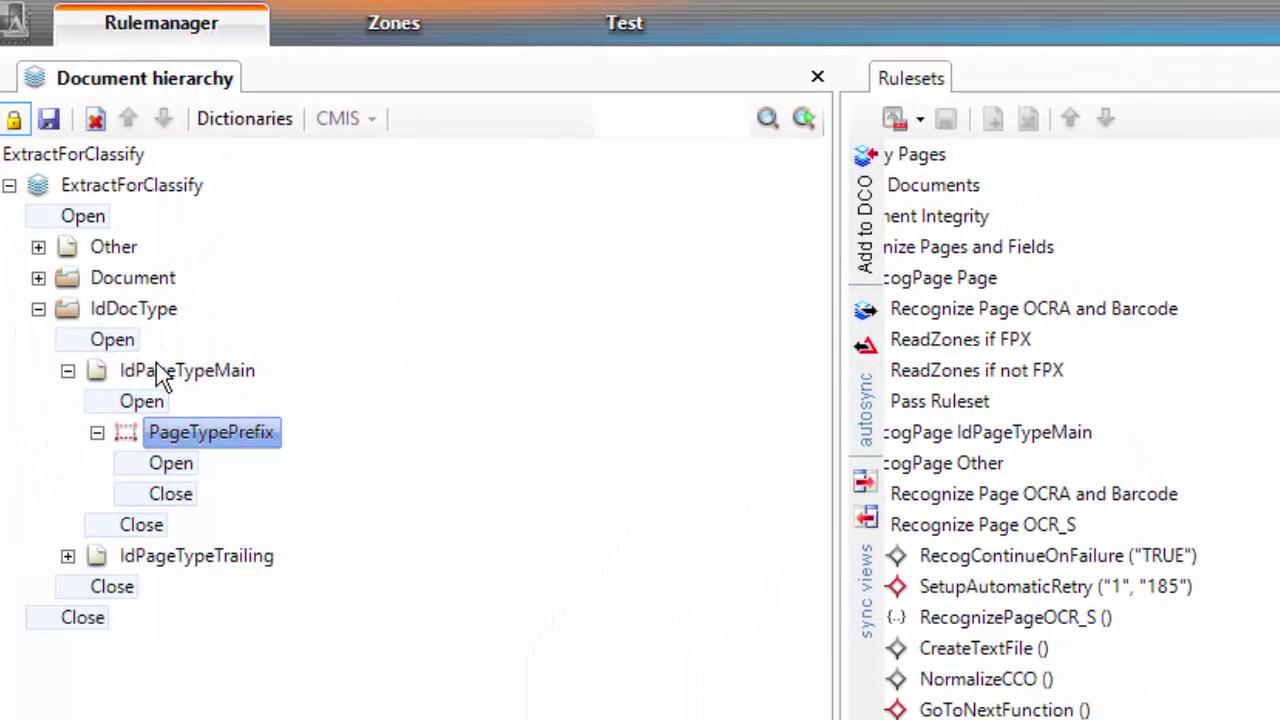
right_click(198, 438)
left_click(322, 632)
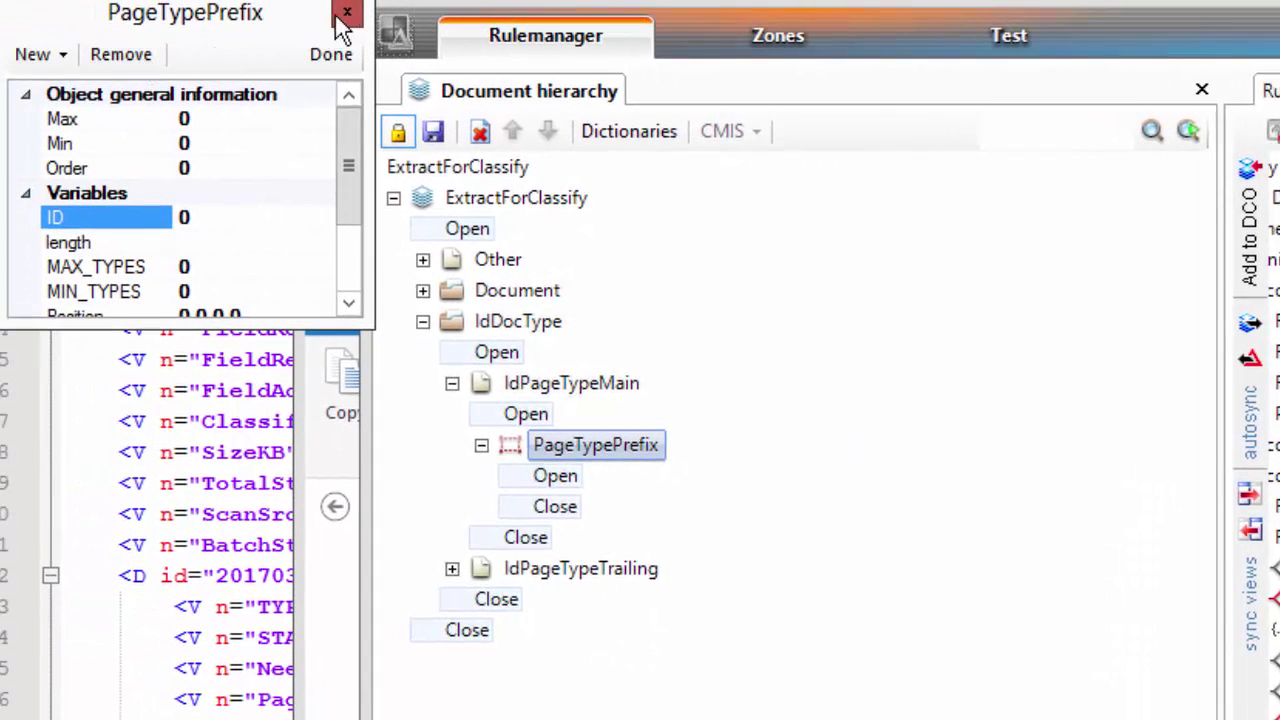
left_click(345, 20)
left_click(651, 134)
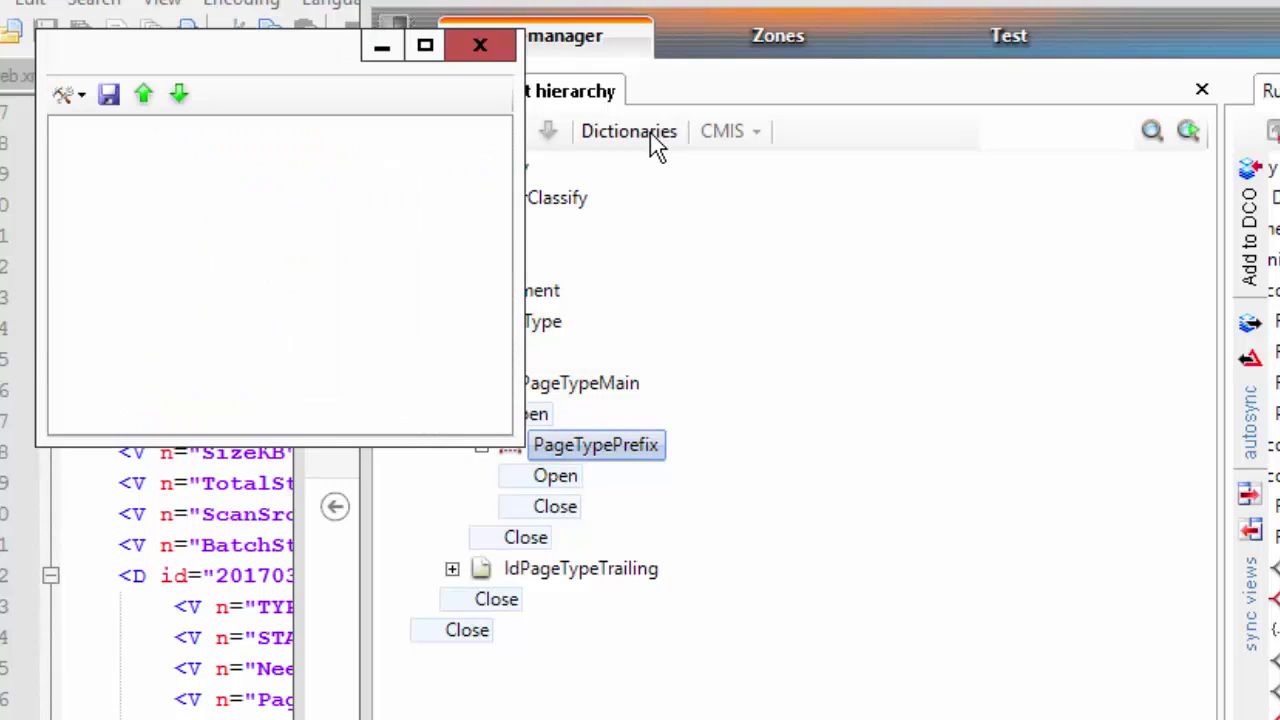
Step: Create a new dictionary named FileTypes
left_click(78, 100)
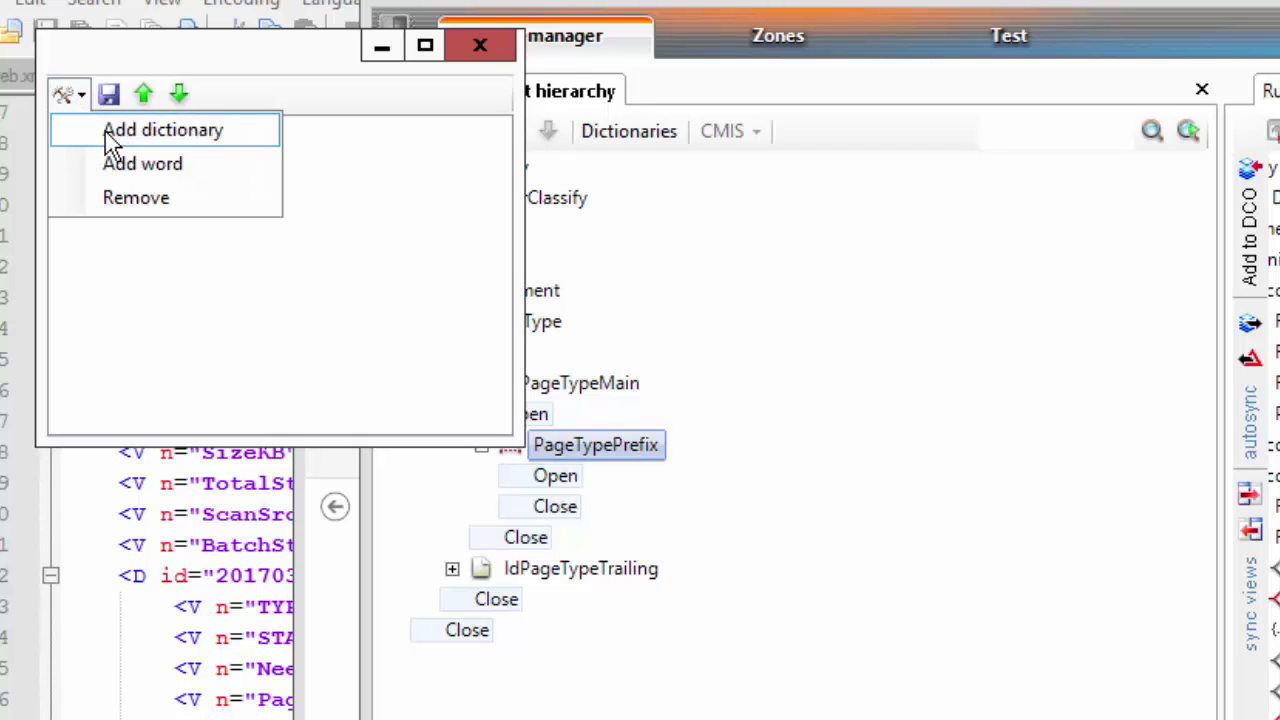
left_click(110, 143)
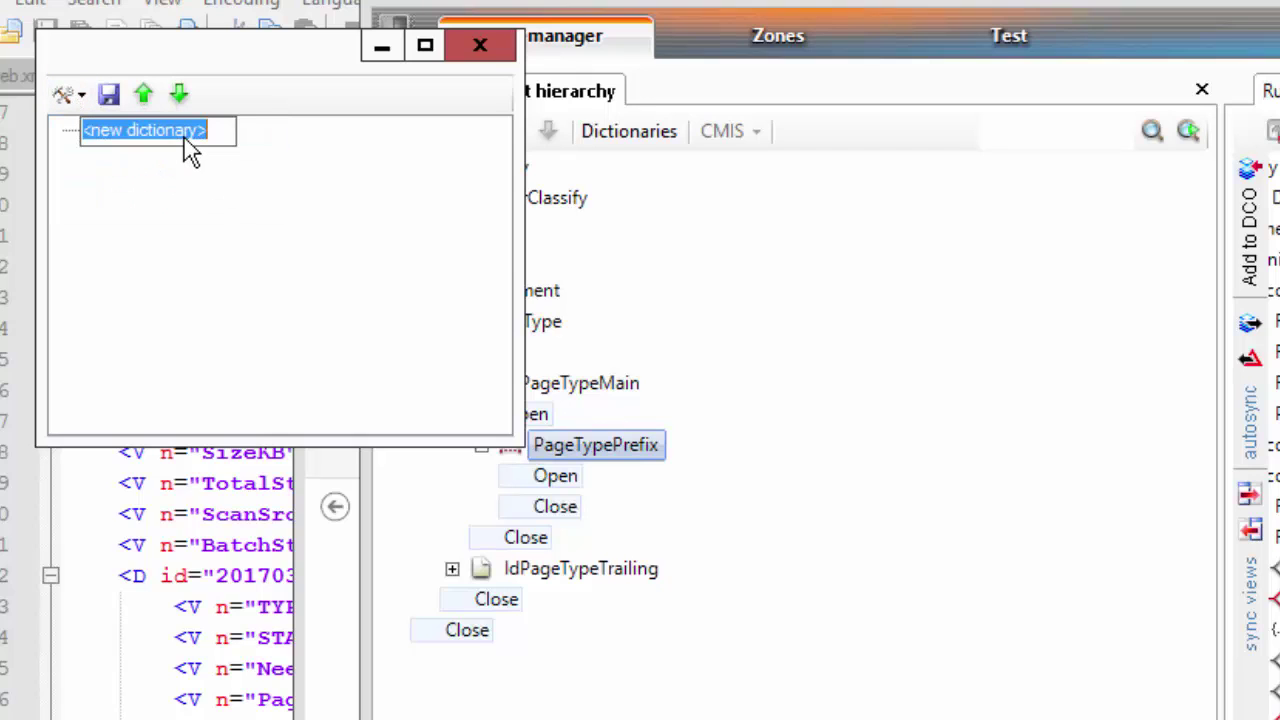
type("FileTypes")
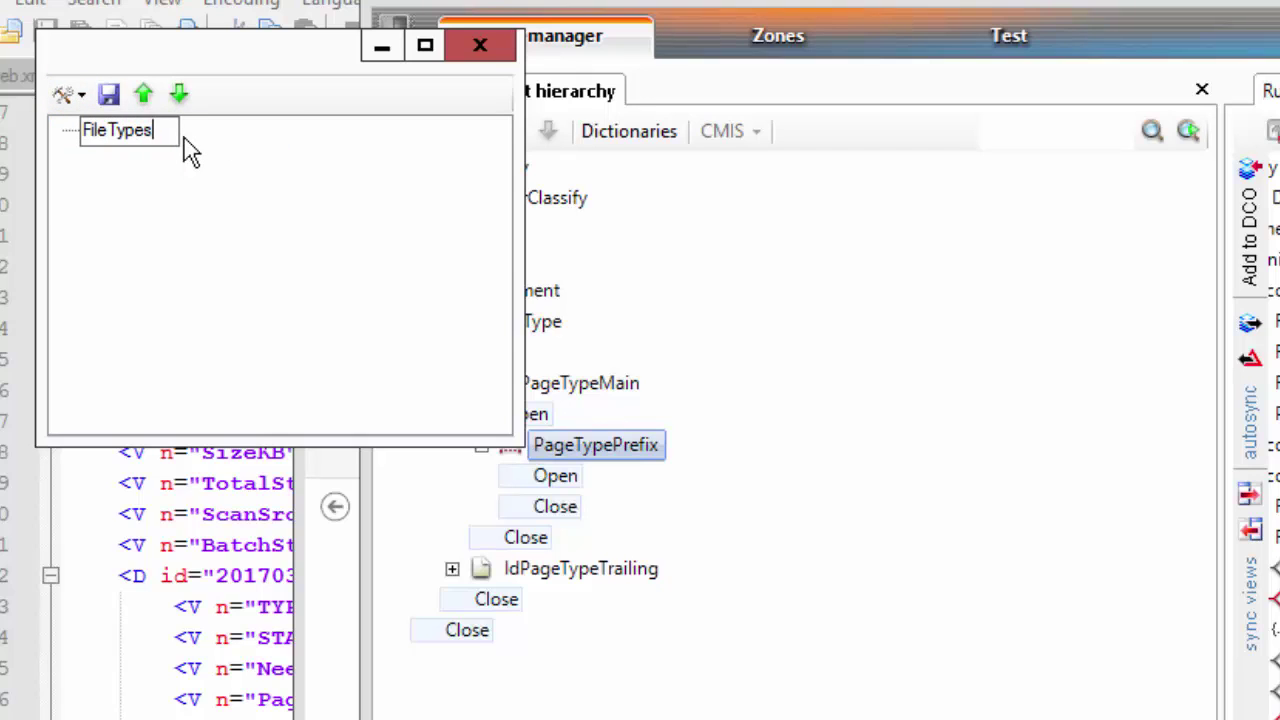
key("Return")
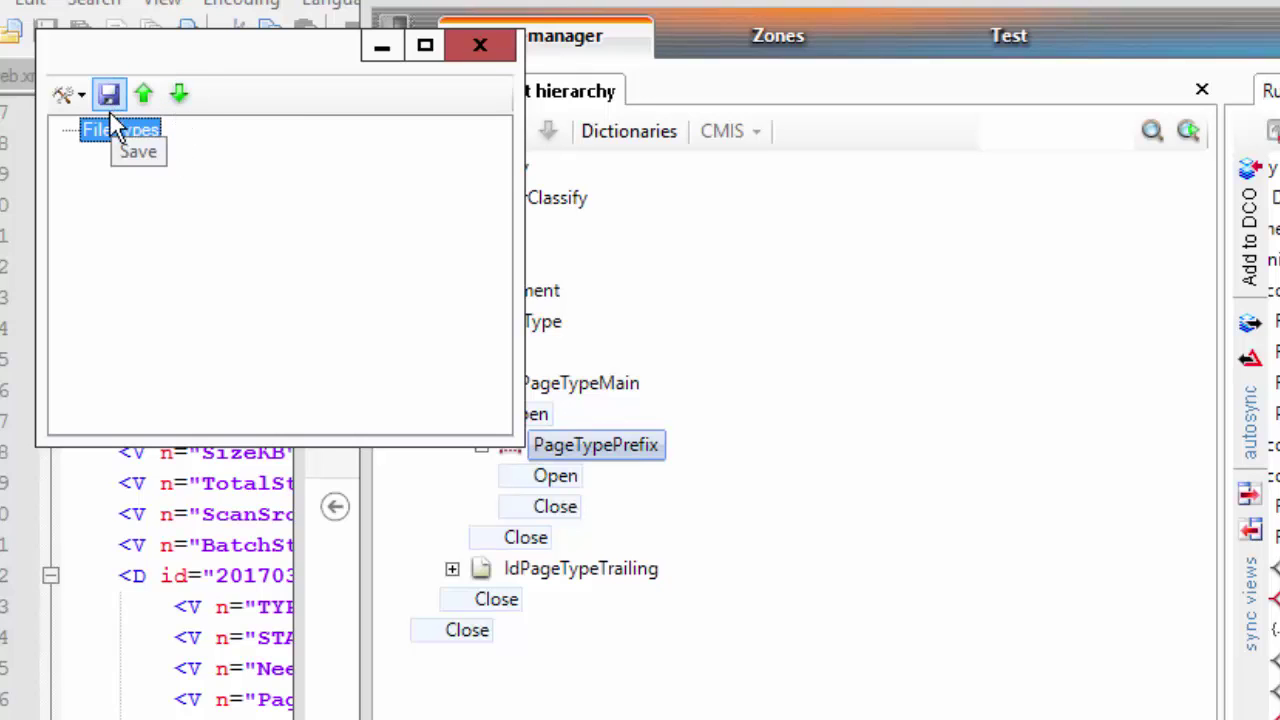
Step: Add a Consultation word to FileTypes with the value Consultation
left_click(69, 100)
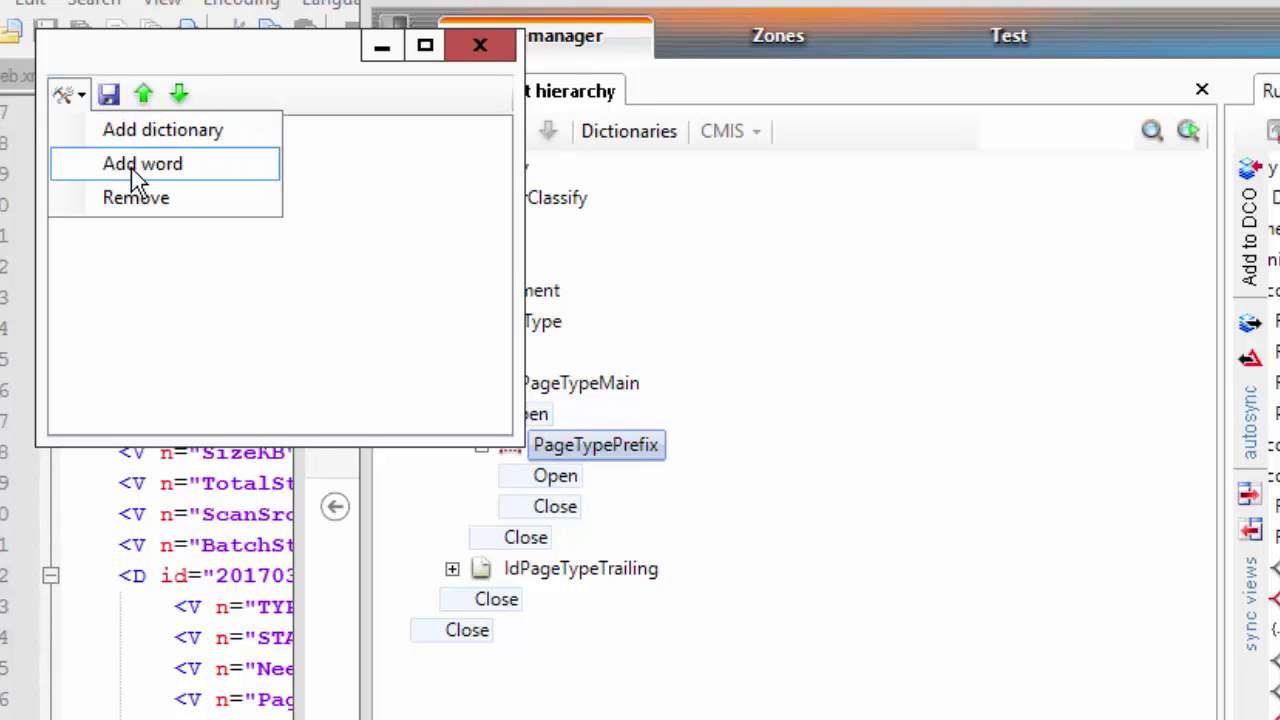
left_click(133, 165)
left_click(162, 158)
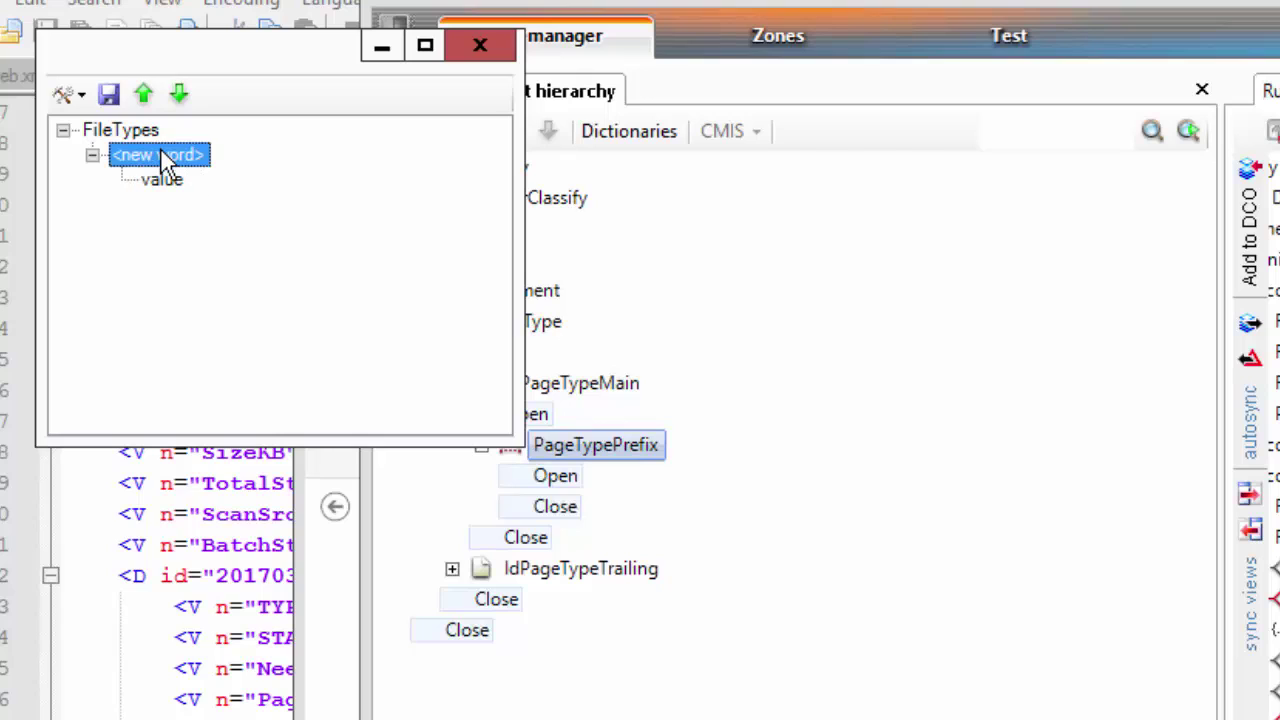
left_click(167, 157)
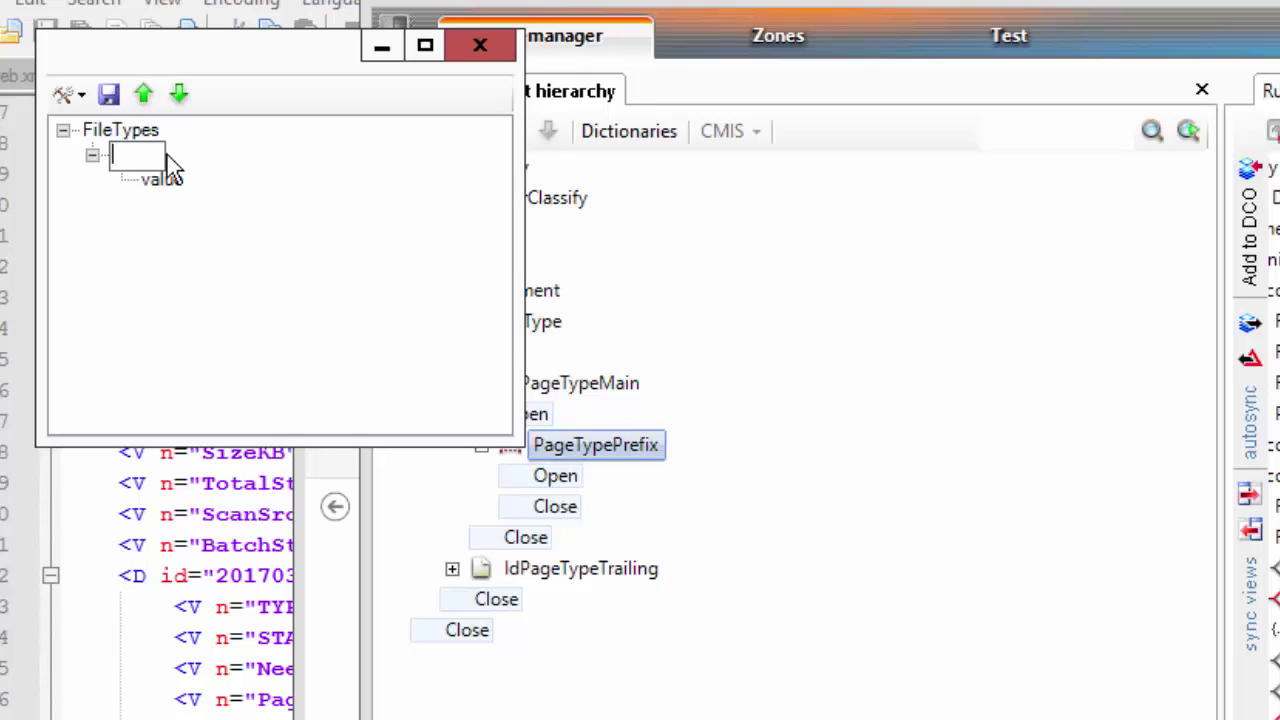
type("Consultation")
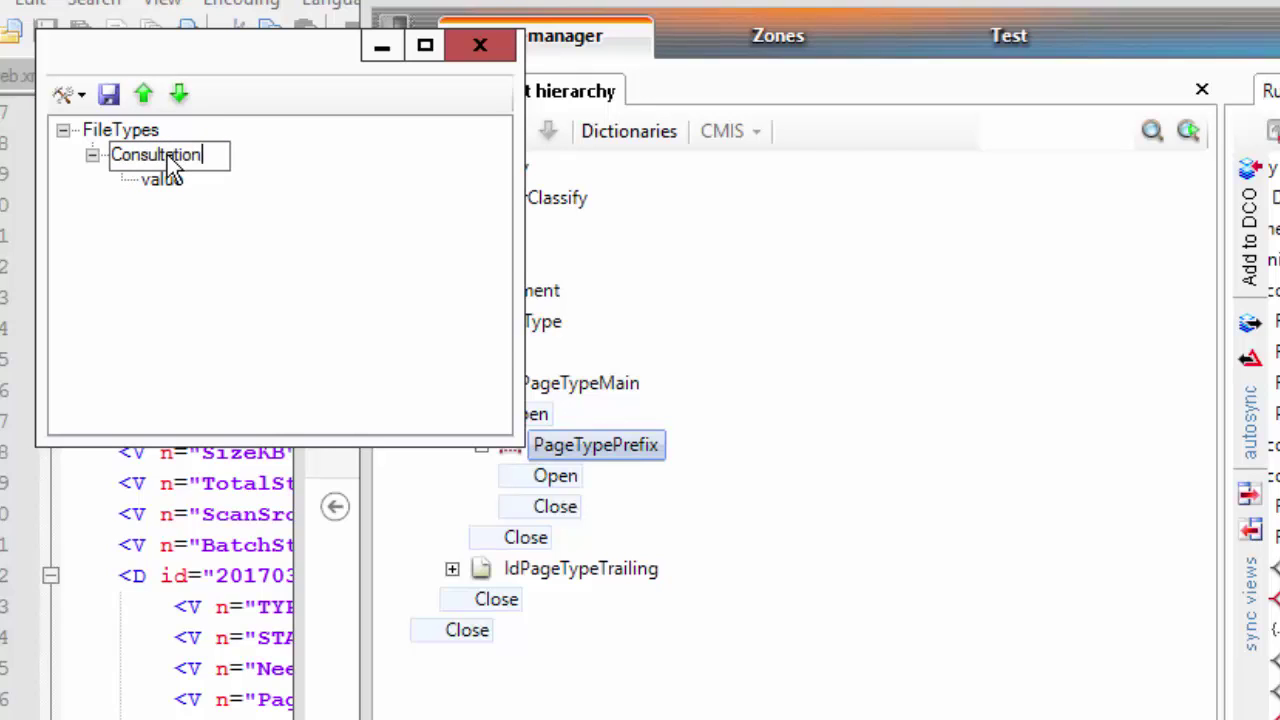
left_click(172, 182)
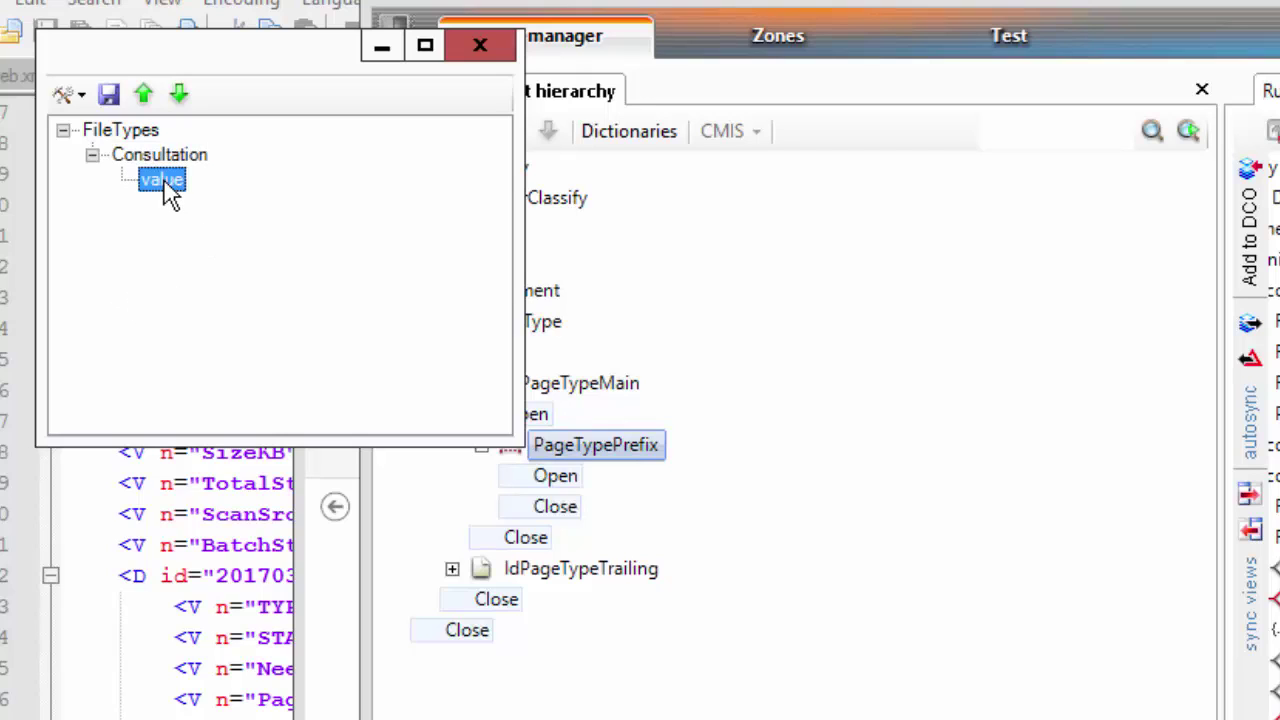
left_click(167, 186)
type("C")
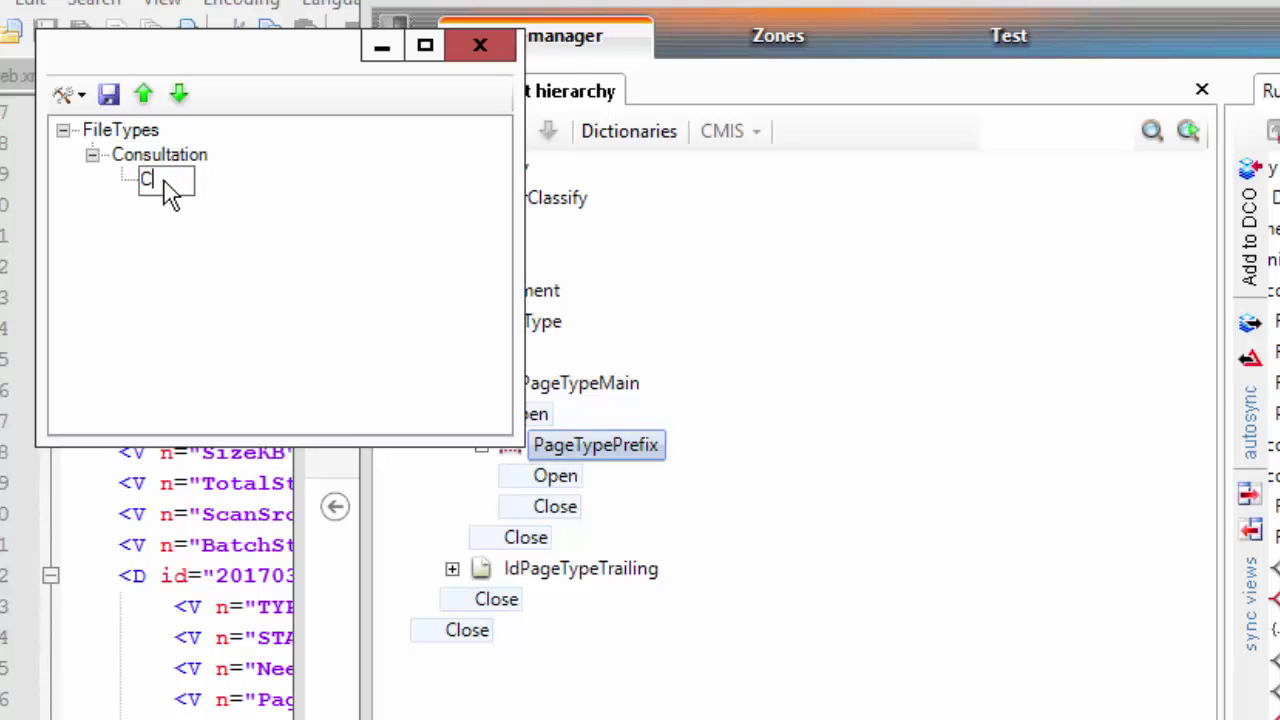
type("onsultation")
key("Return")
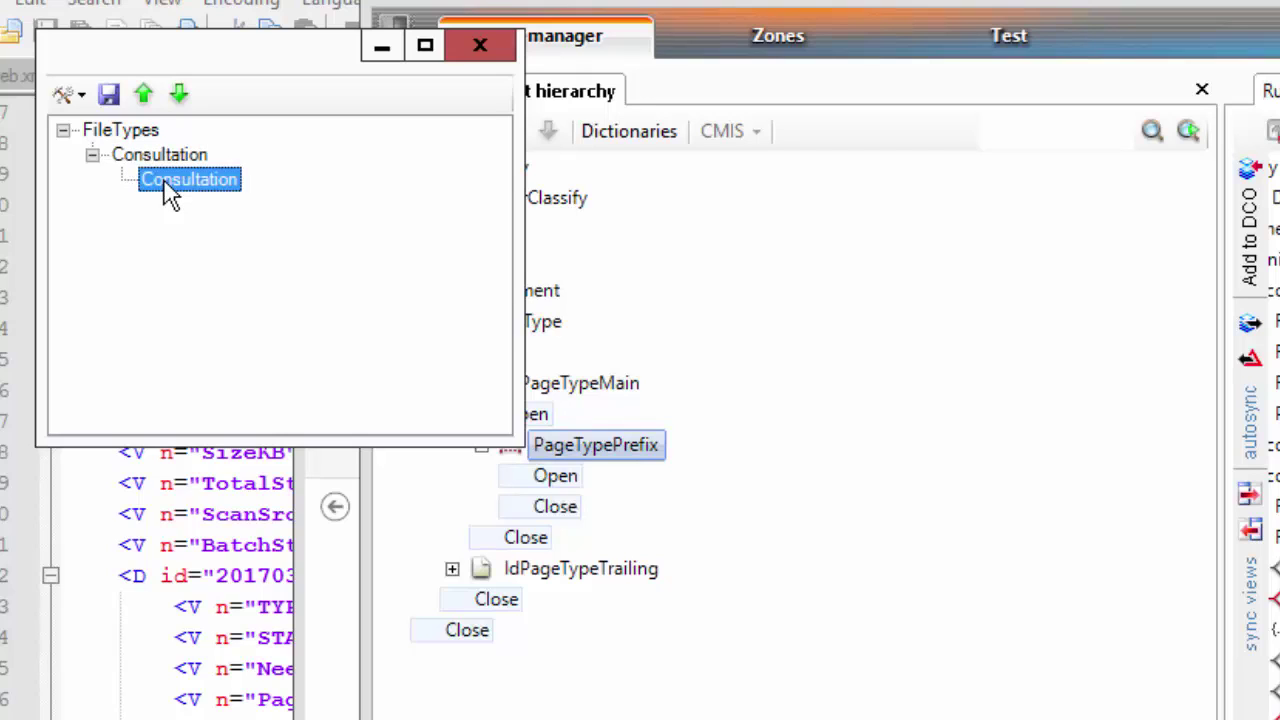
Step: Add a second word to FileTypes and rename it OperativeReport
right_click(125, 131)
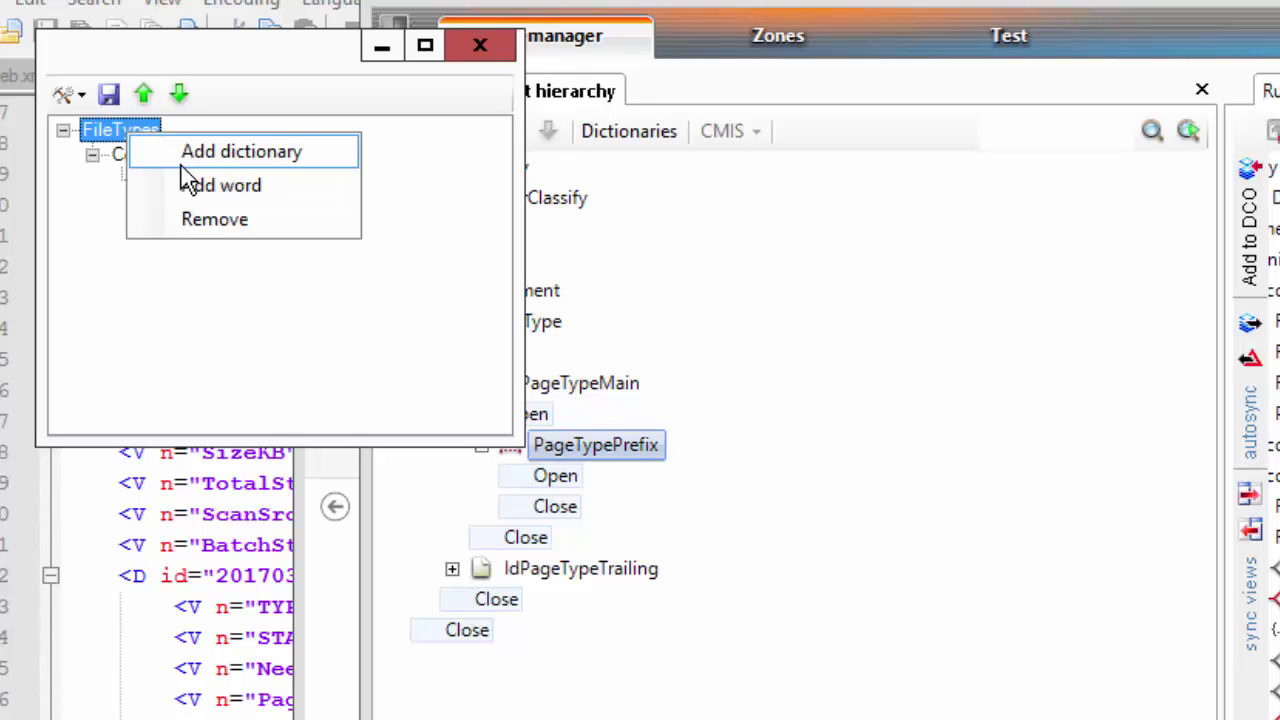
left_click(203, 186)
left_click(153, 208)
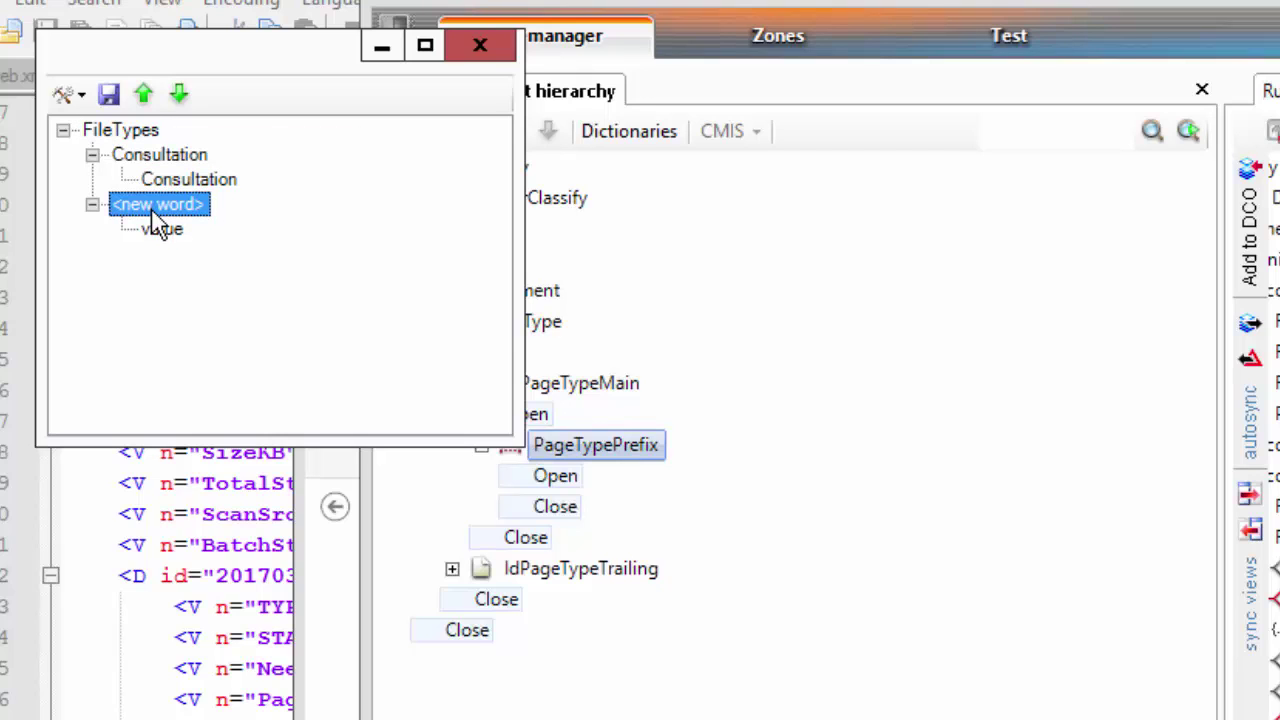
key("F2")
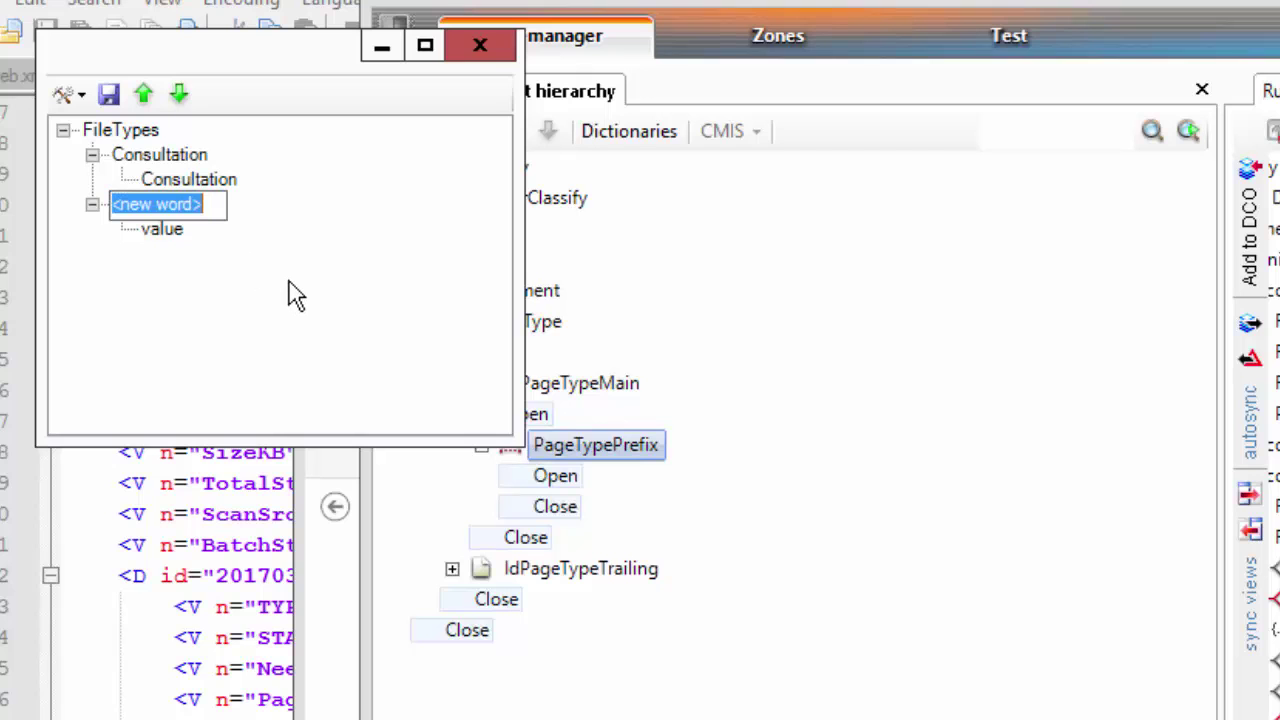
type("Op")
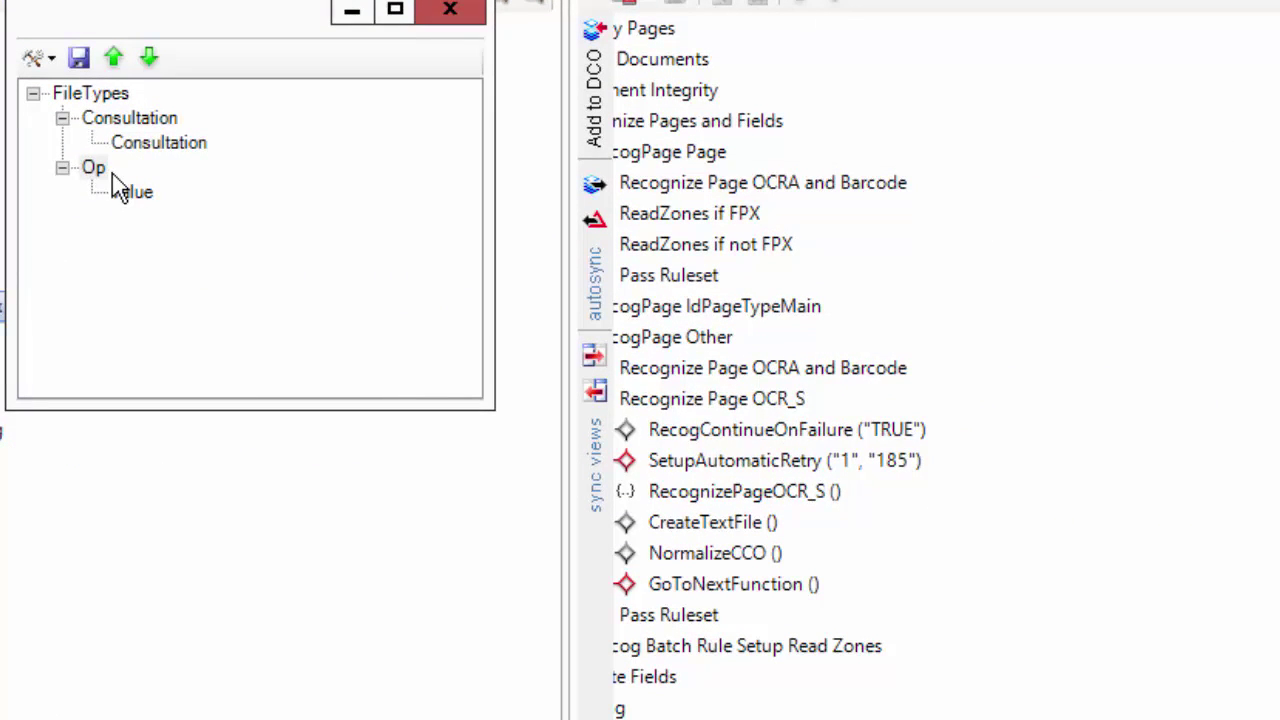
left_click(93, 167)
left_click(95, 167)
left_click(97, 168)
left_click_drag(104, 166, 78, 170)
type("Operative")
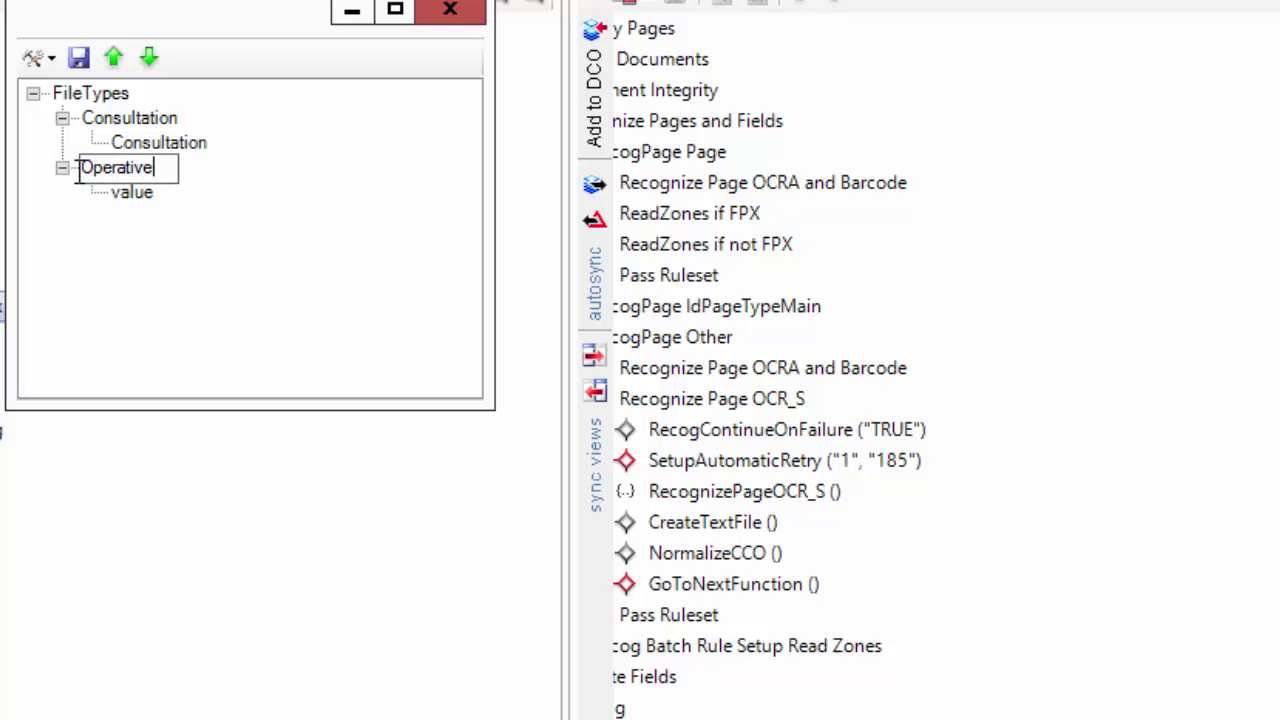
type("Report")
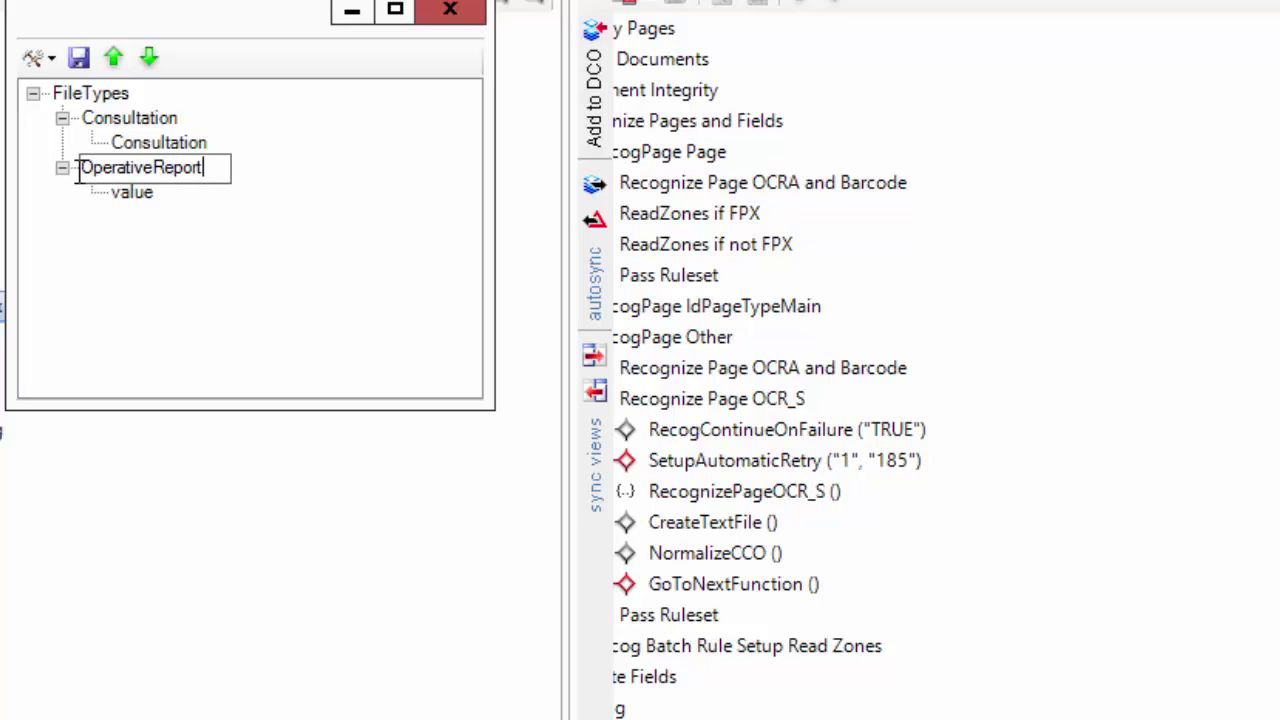
Step: Set the OperativeReport entry's value to OperativeReport and save the FileTypes dictionary
left_click(140, 196)
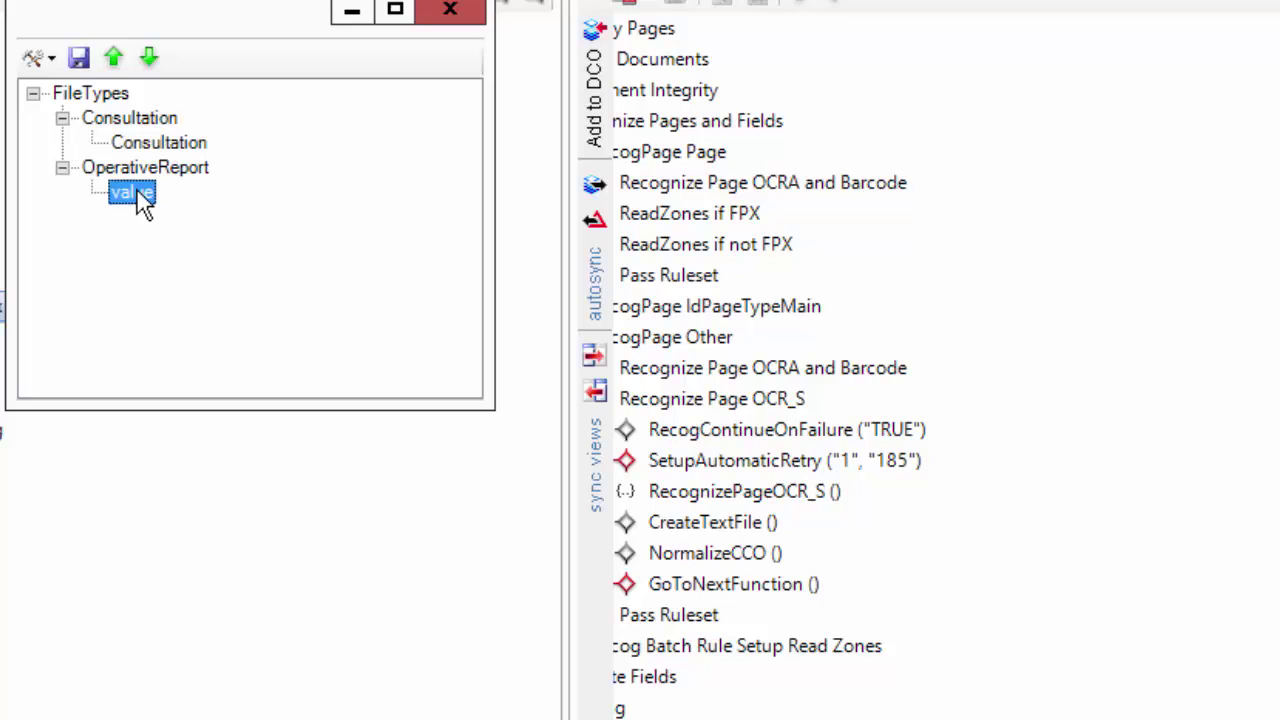
left_click(140, 196)
type("OperativeReport")
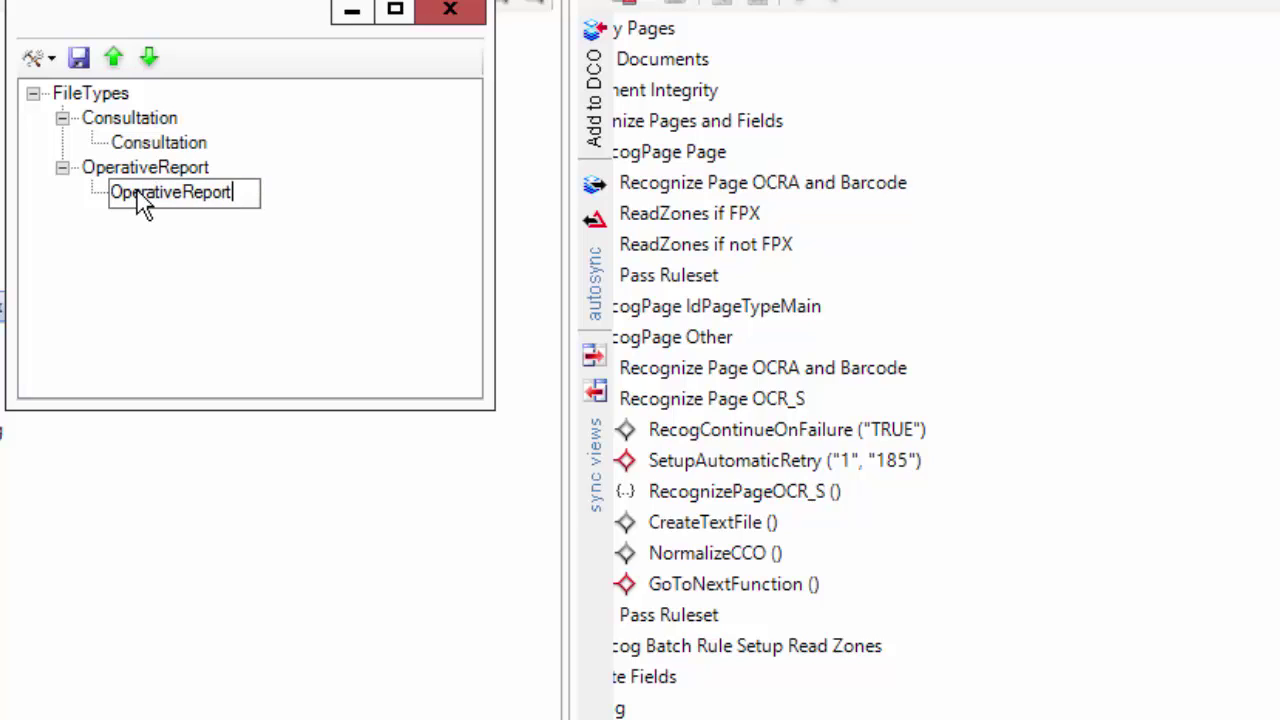
key("Return")
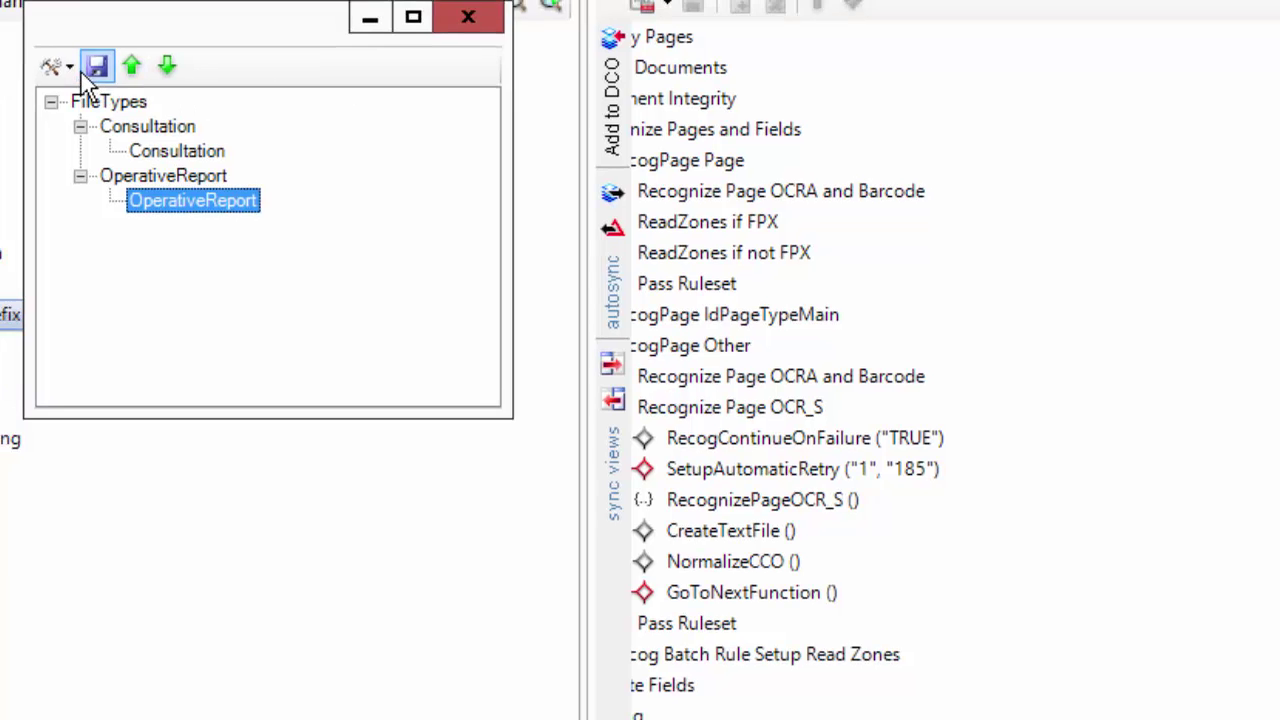
left_click(79, 57)
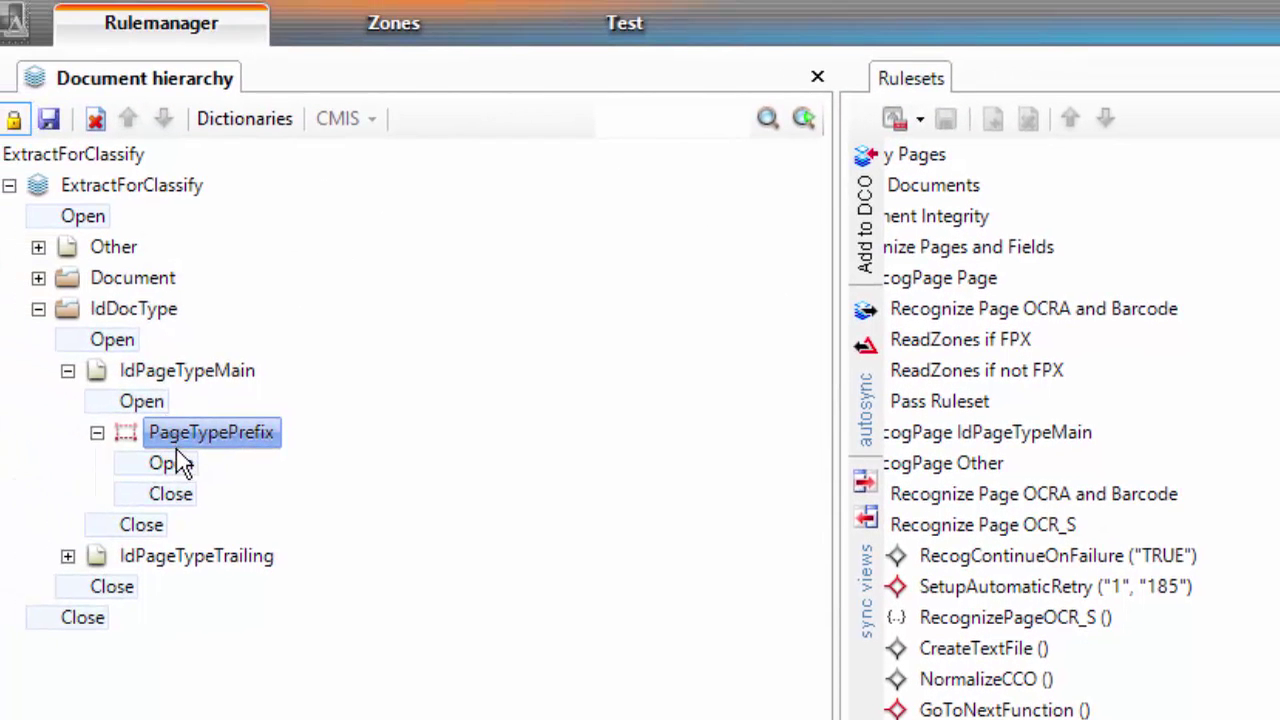
Step: Add a DICT variable to PageTypePrefix with the value PageTypes
right_click(172, 447)
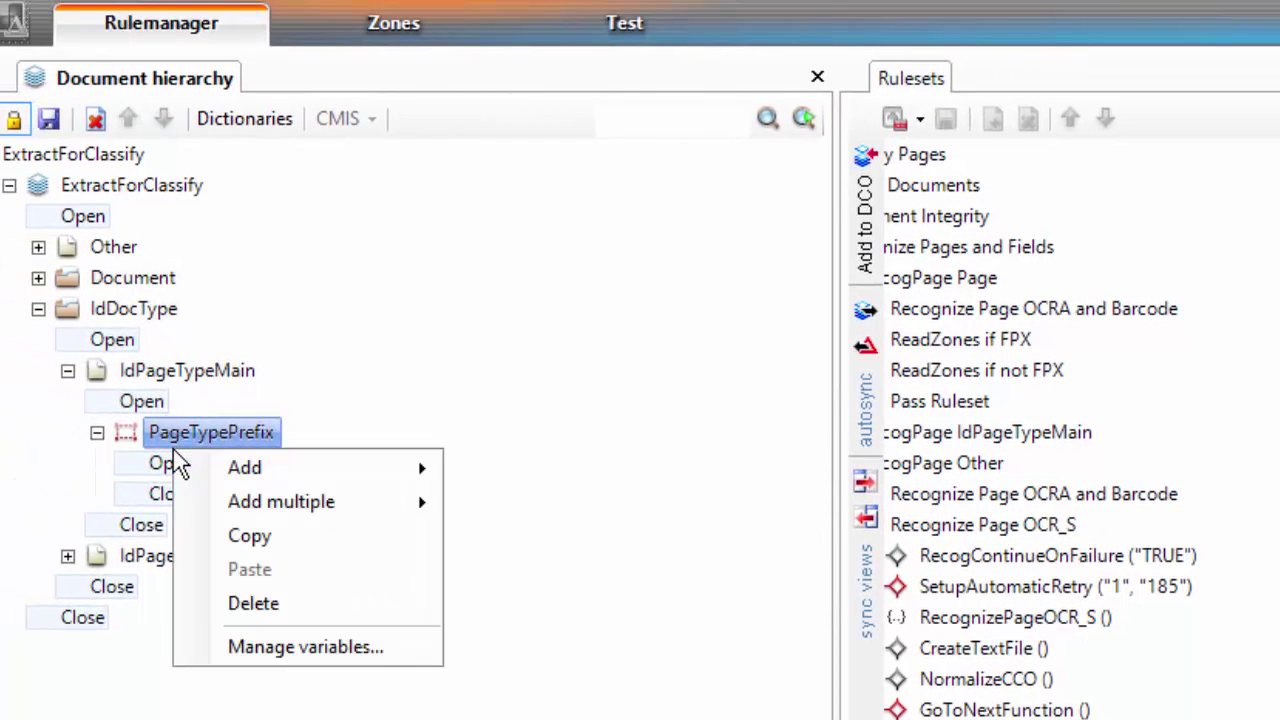
left_click(288, 650)
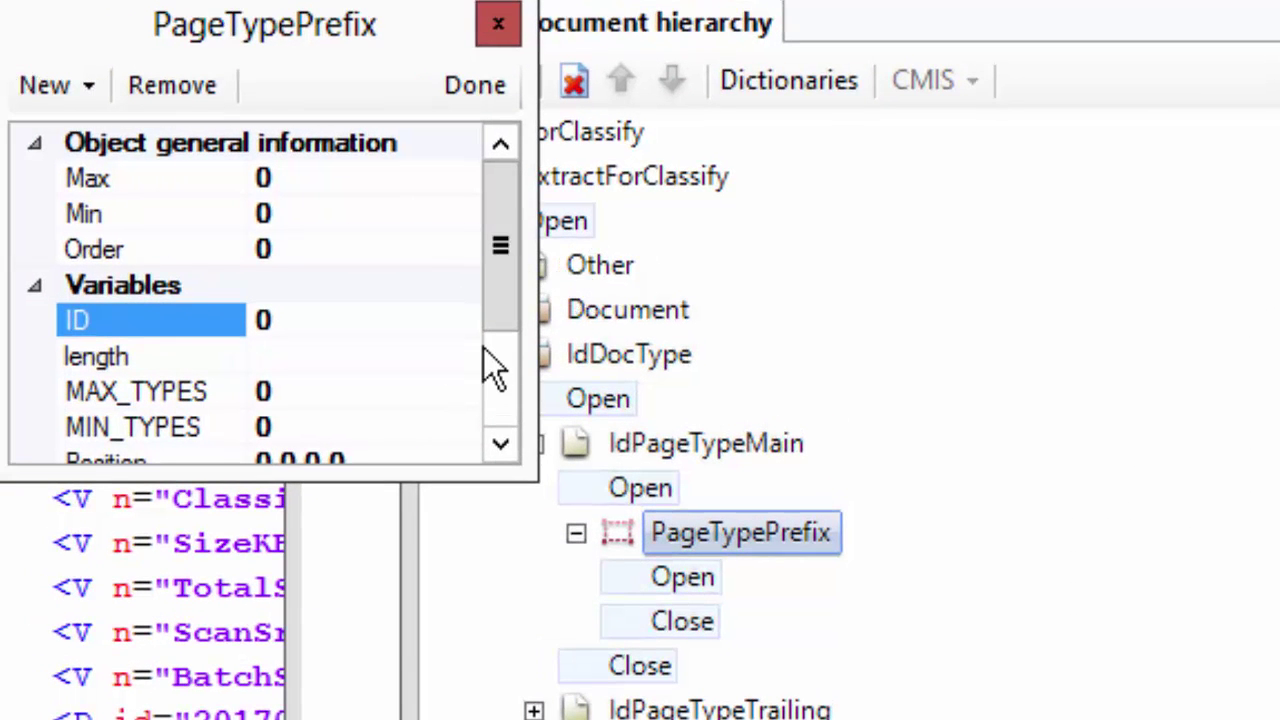
left_click(56, 82)
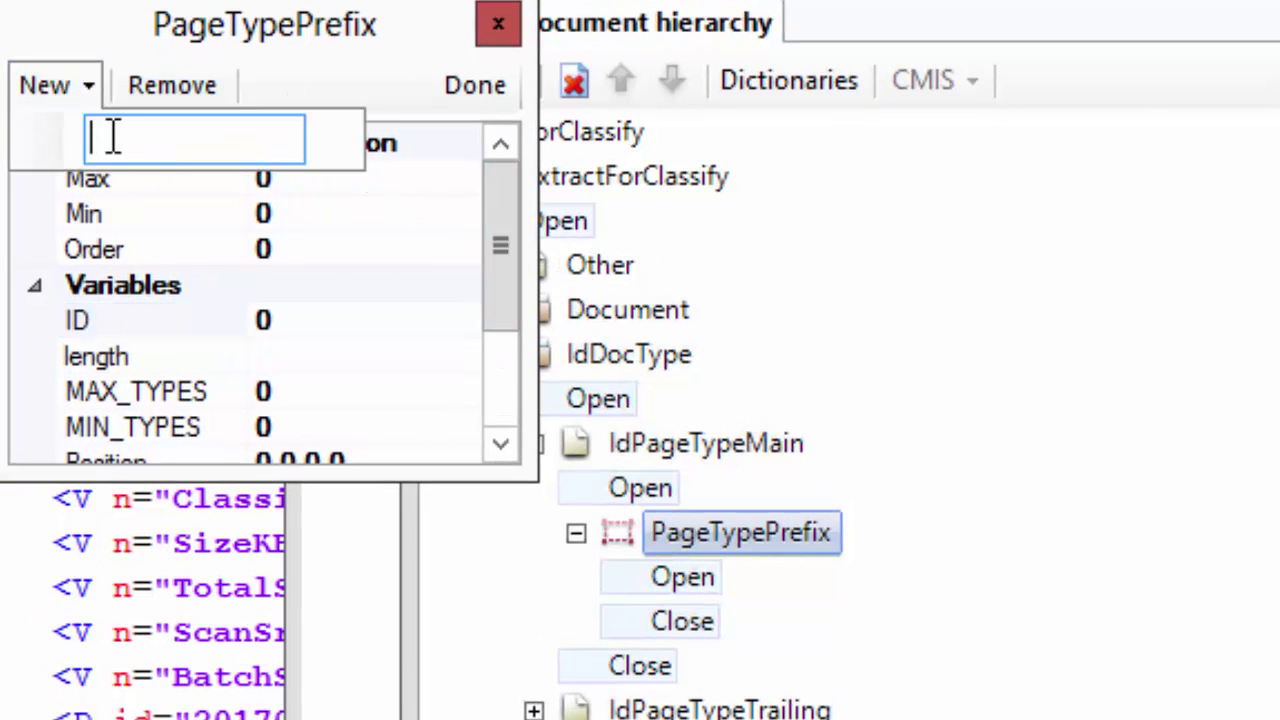
type("DICT")
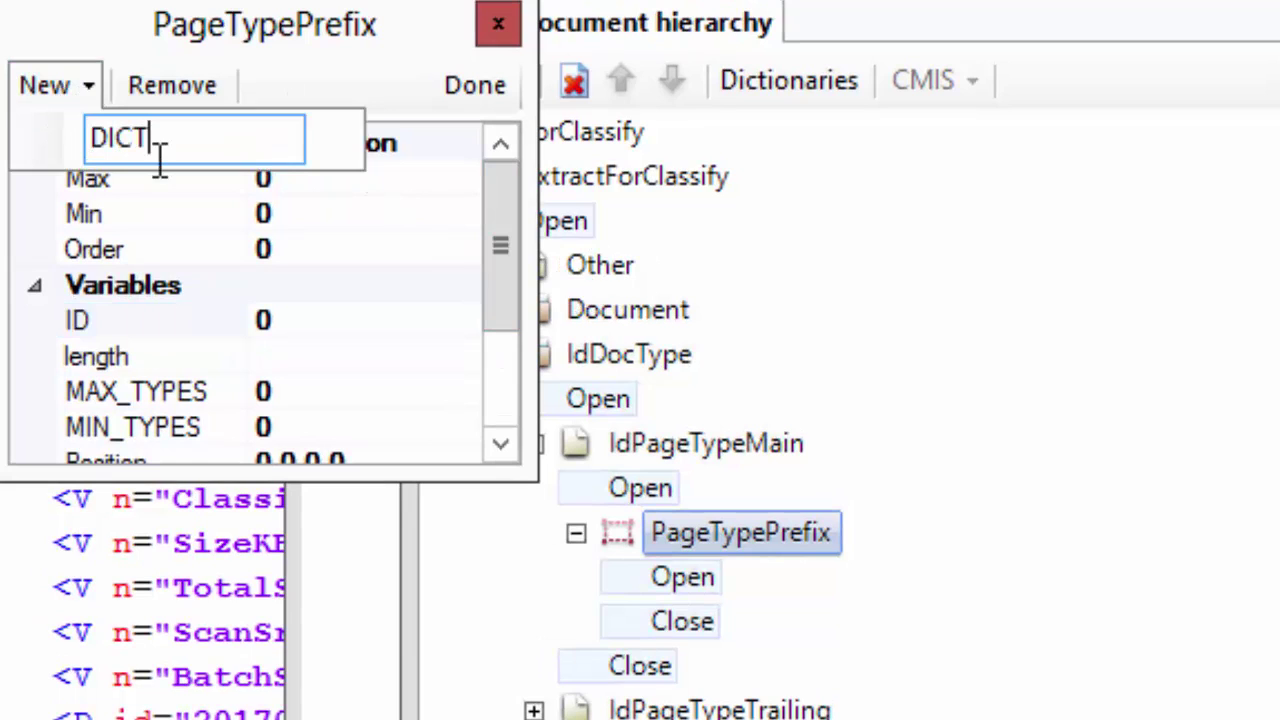
key("Return")
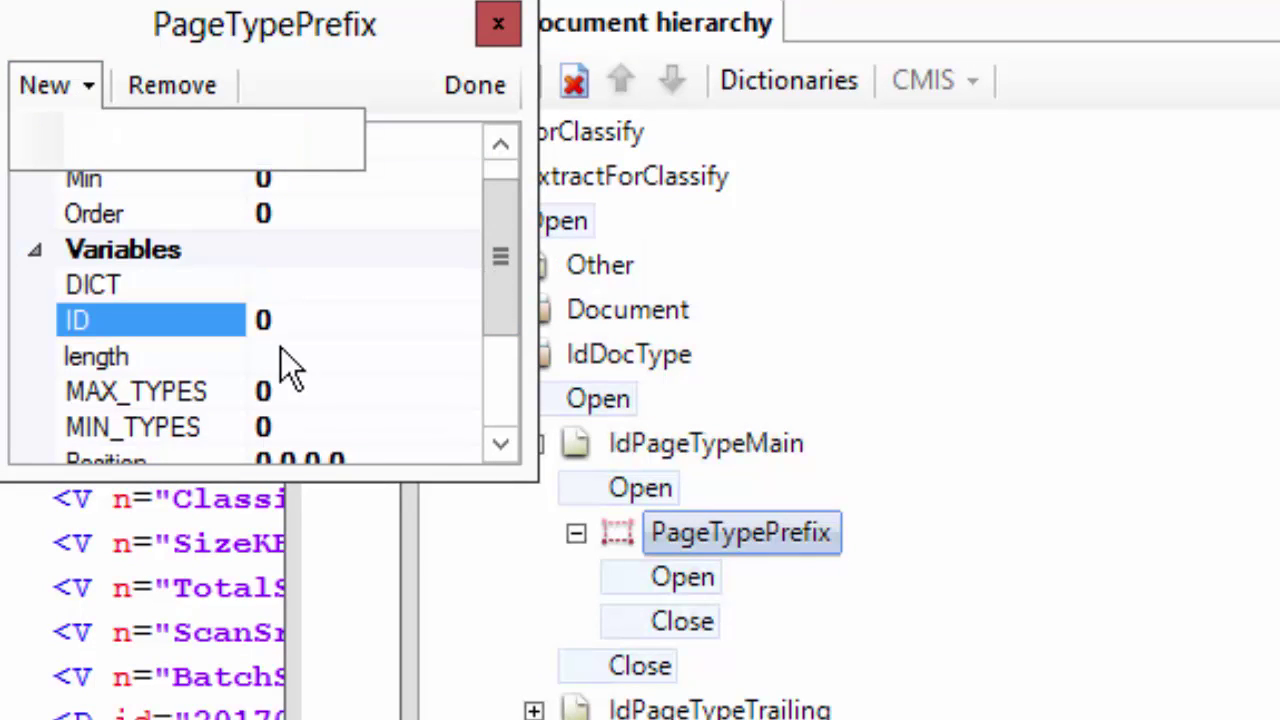
left_click(310, 290)
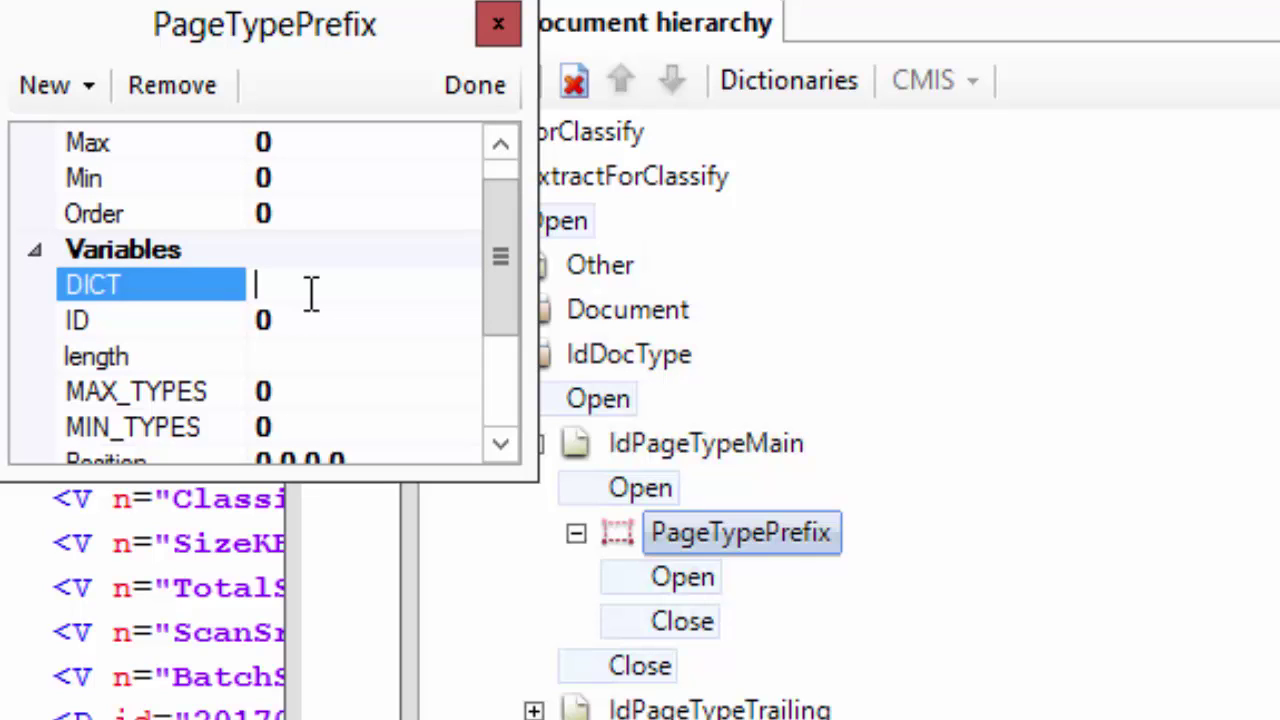
type("PageTy")
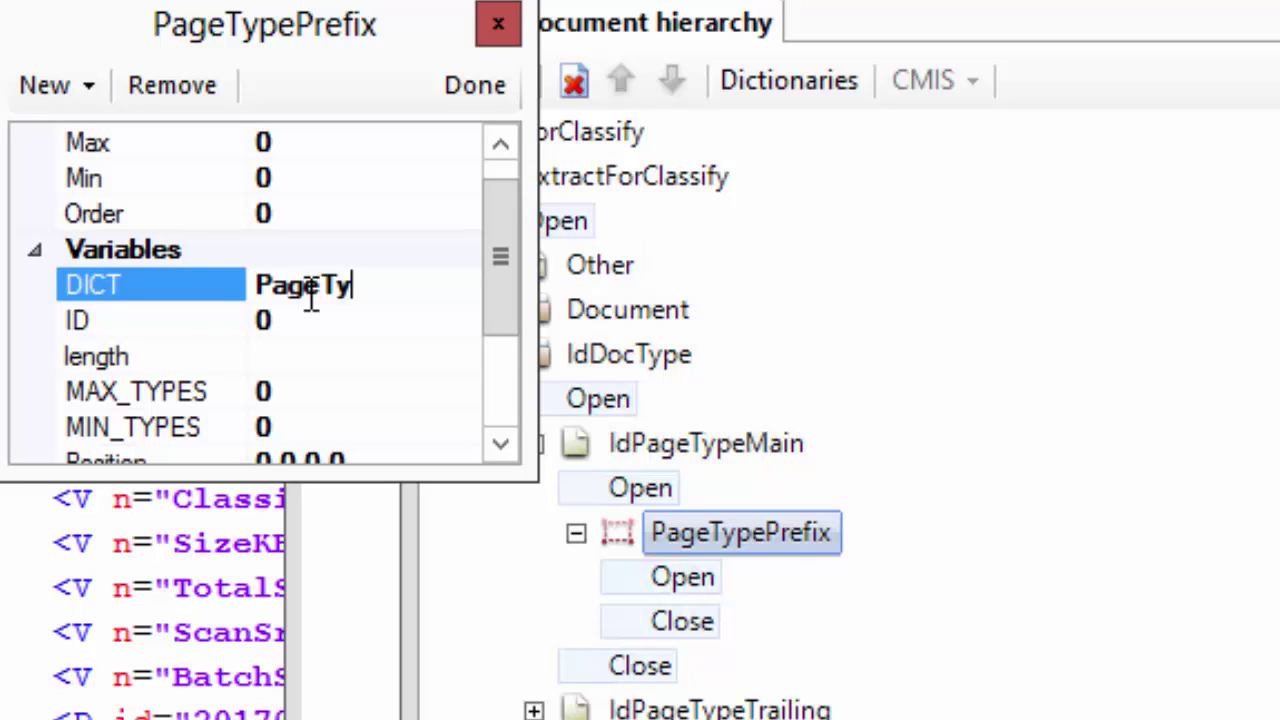
type("pes")
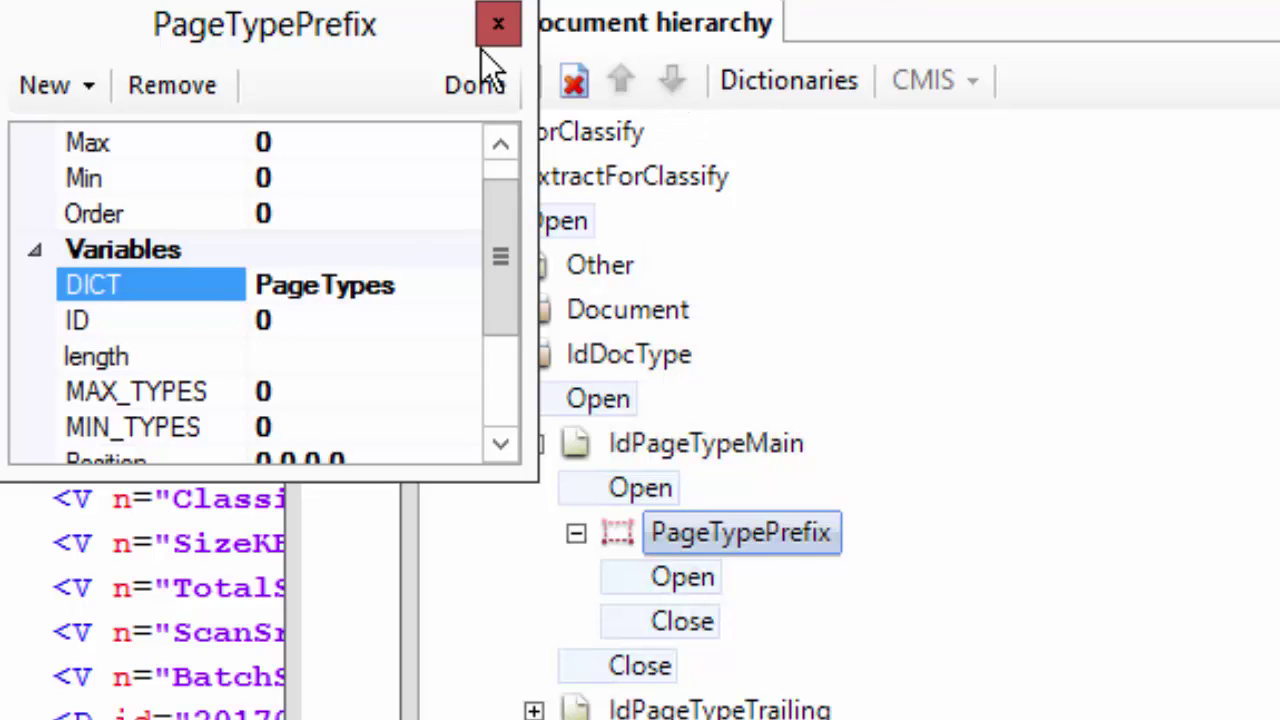
left_click(466, 92)
Step: Correct the DICT value to FileTypes after checking the dictionary name, then unlock the hierarchy
left_click(788, 84)
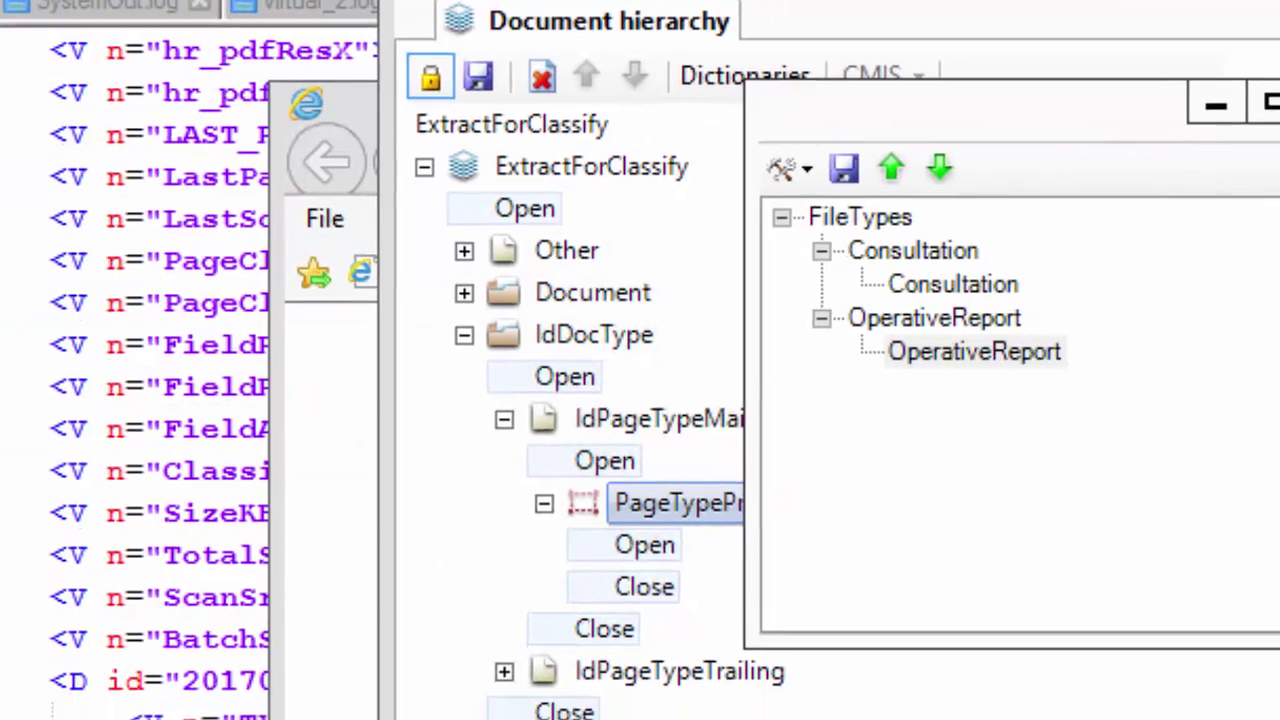
left_click(706, 395)
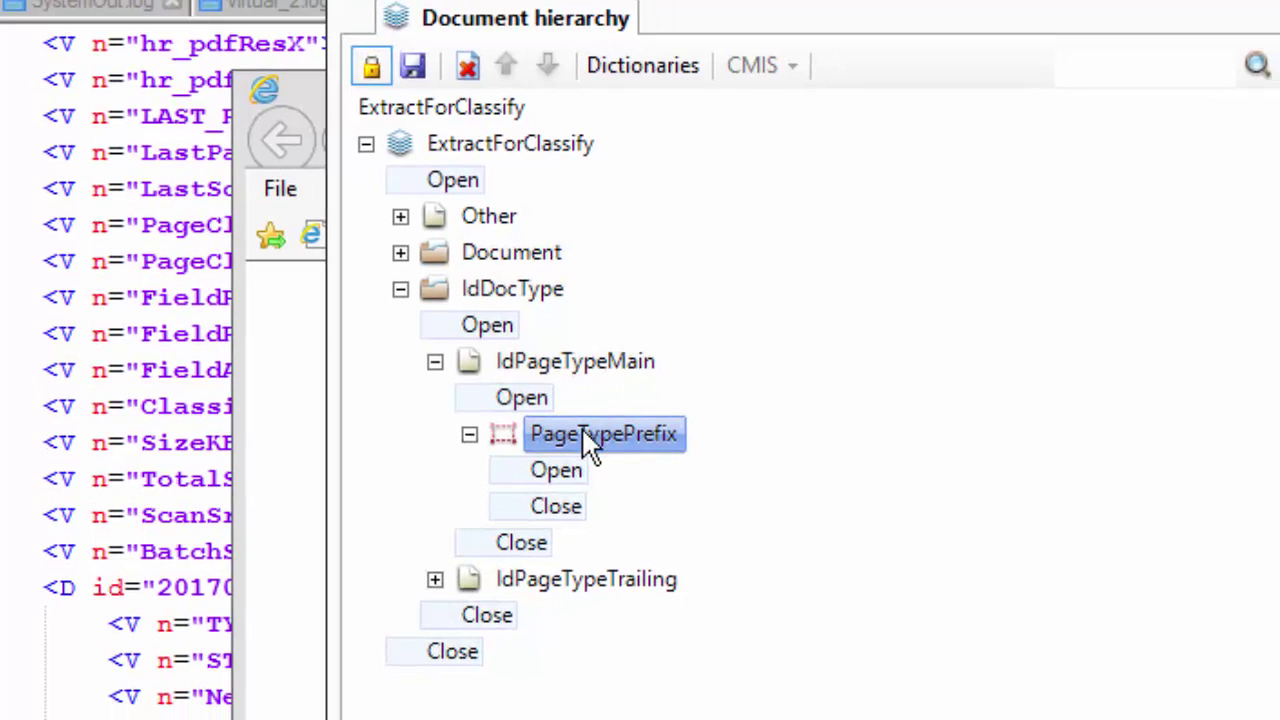
right_click(584, 432)
left_click(668, 661)
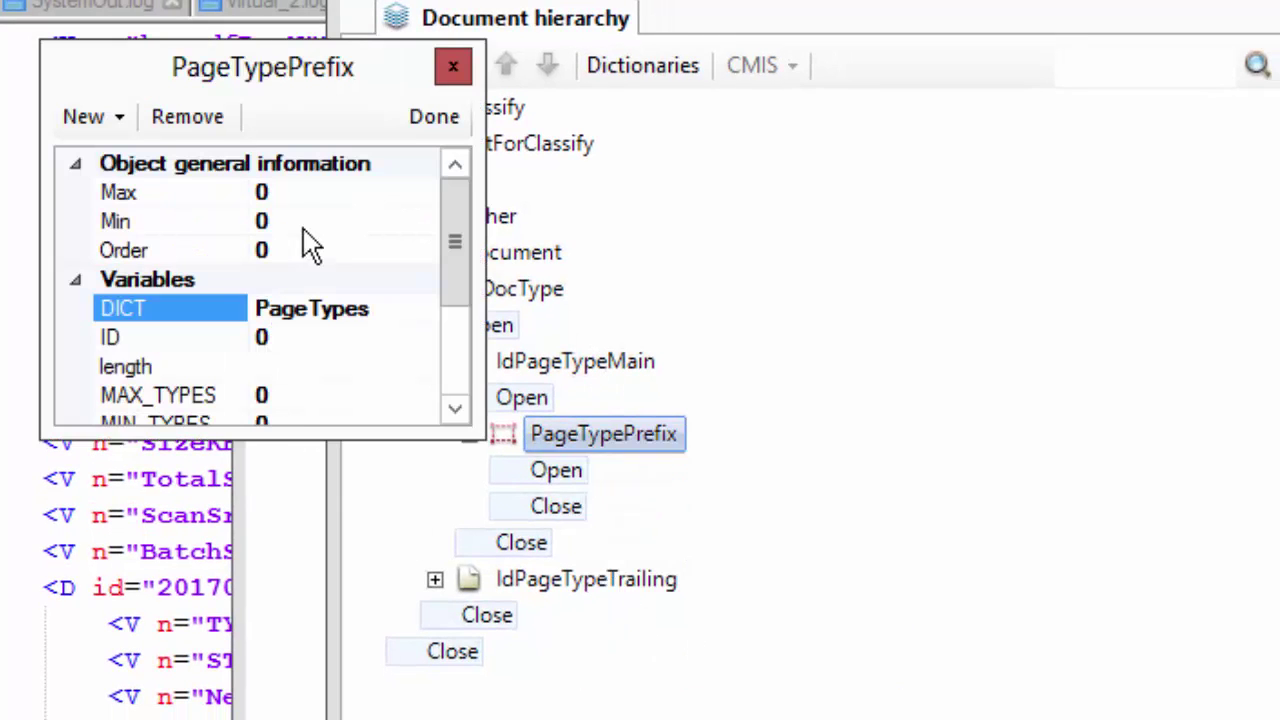
left_click_drag(310, 318, 157, 286)
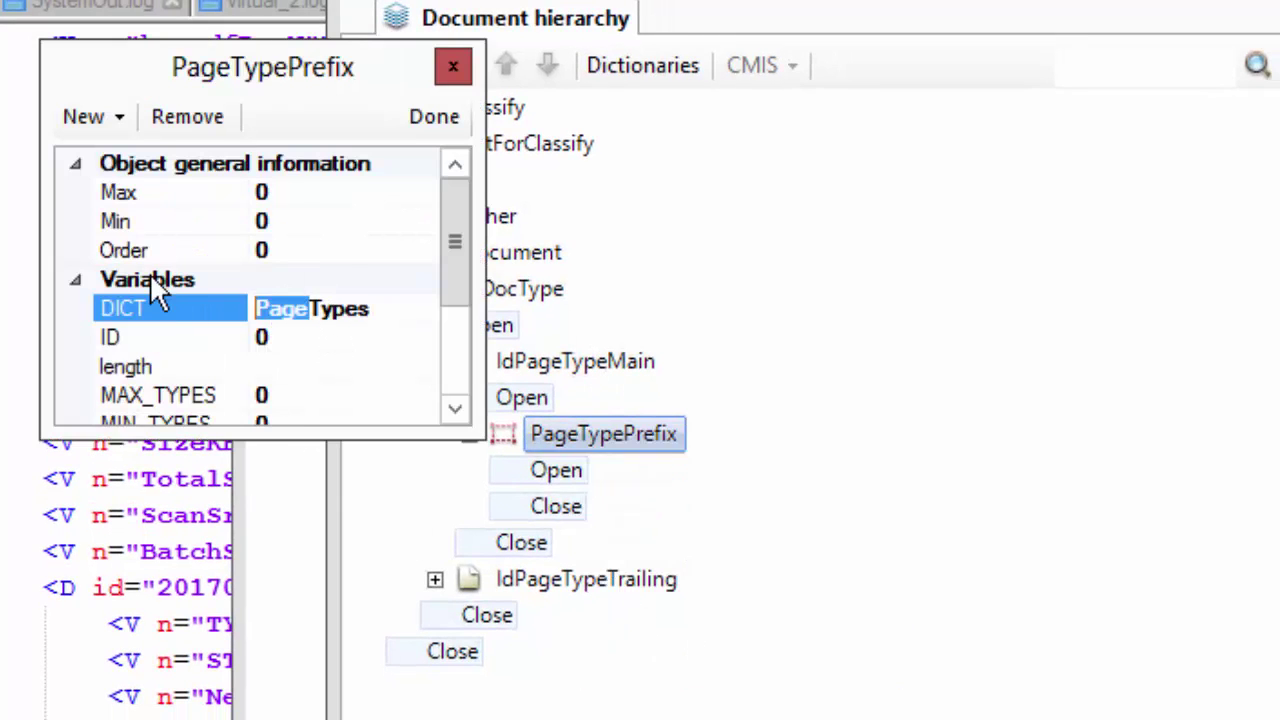
type("File")
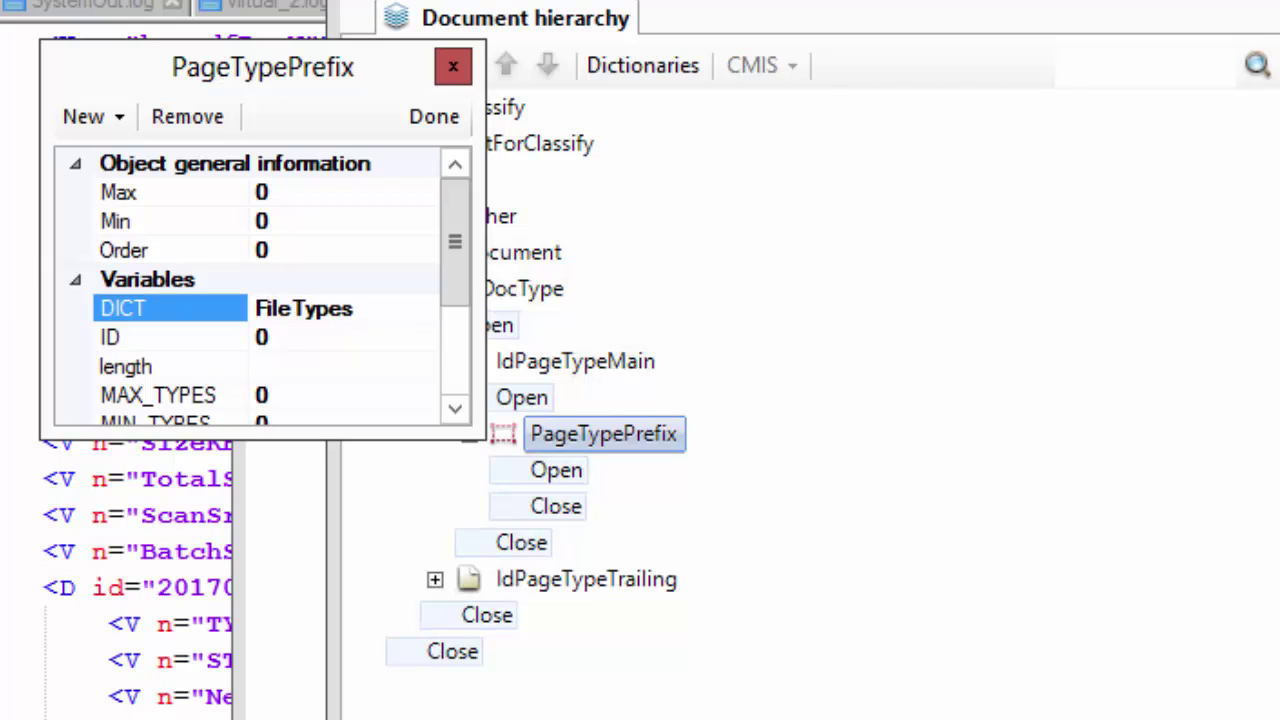
left_click(434, 116)
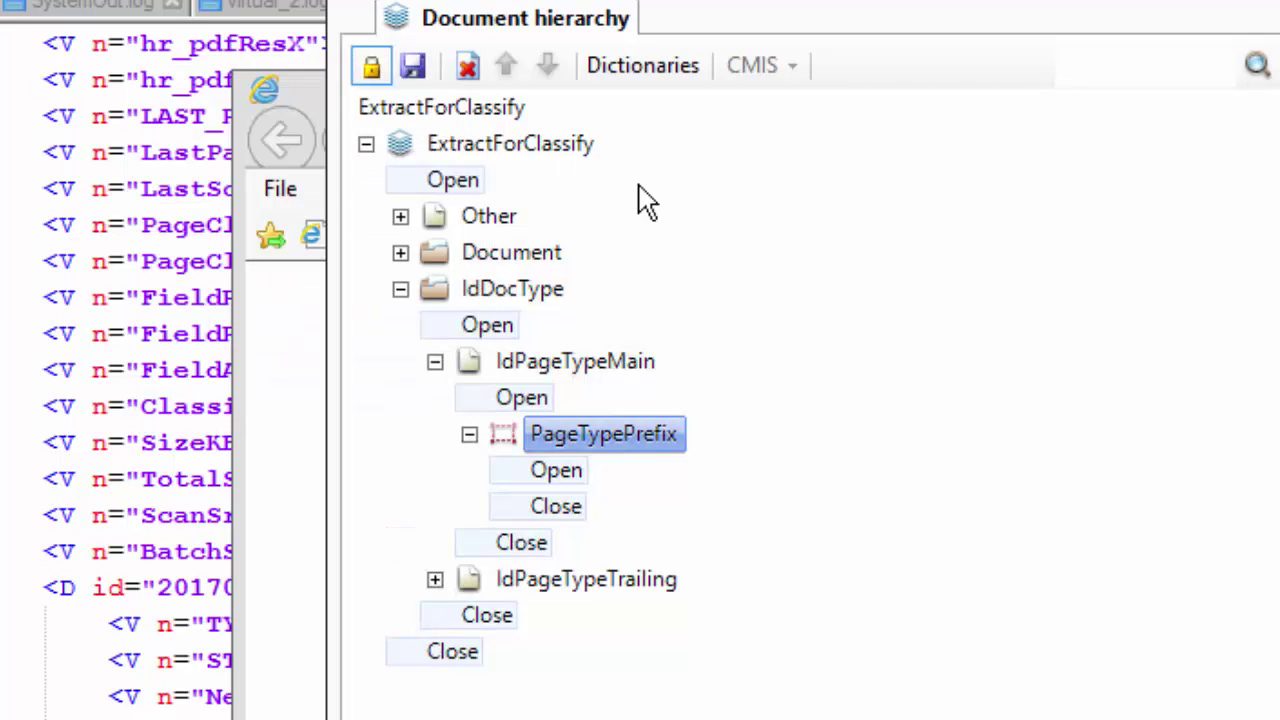
left_click(368, 74)
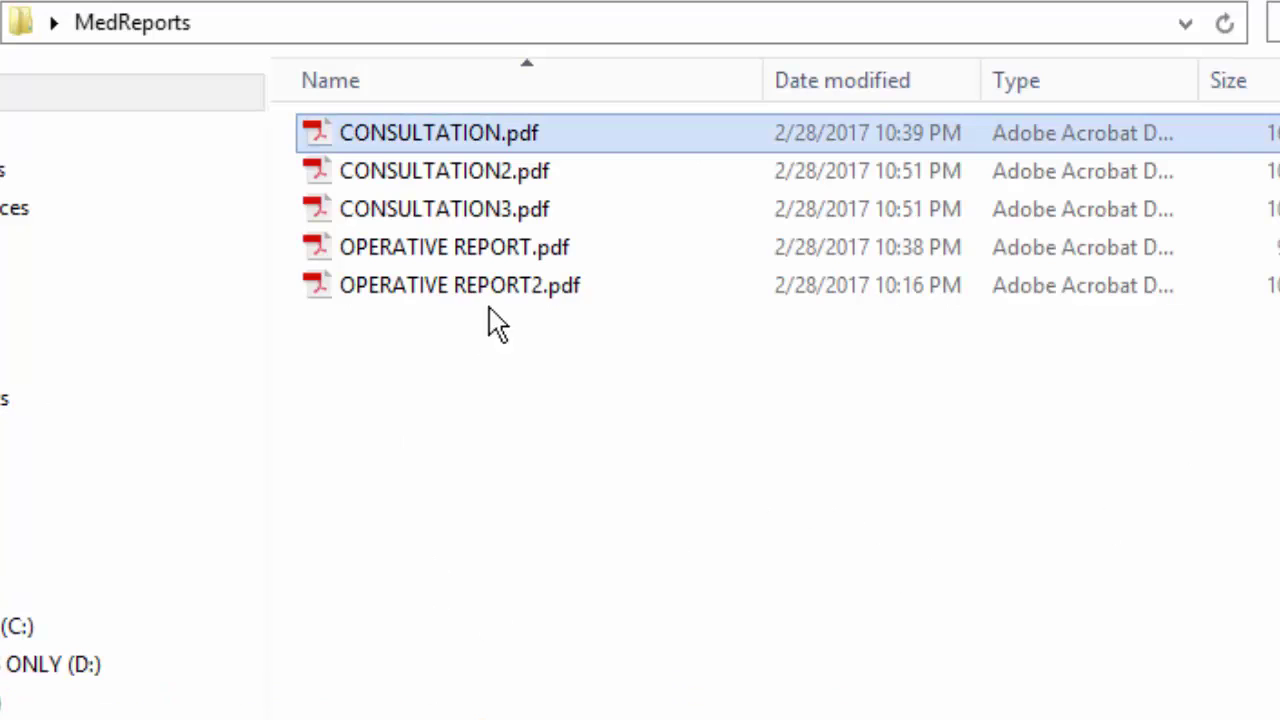
Step: Select CONSULTATION2.pdf, OPERATIVE REPORT.pdf and OPERATIVE REPORT2.pdf in MedReports
left_click(556, 172)
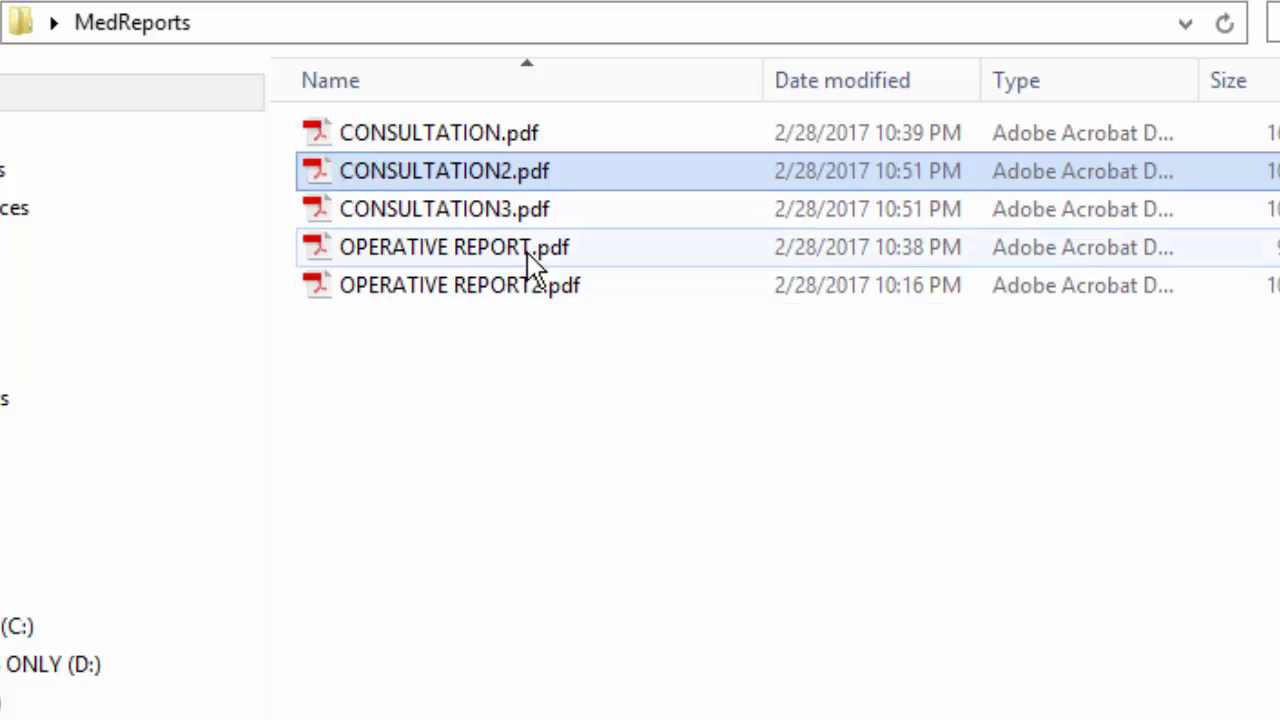
left_click(531, 252, "ctrl")
left_click(529, 287, "ctrl")
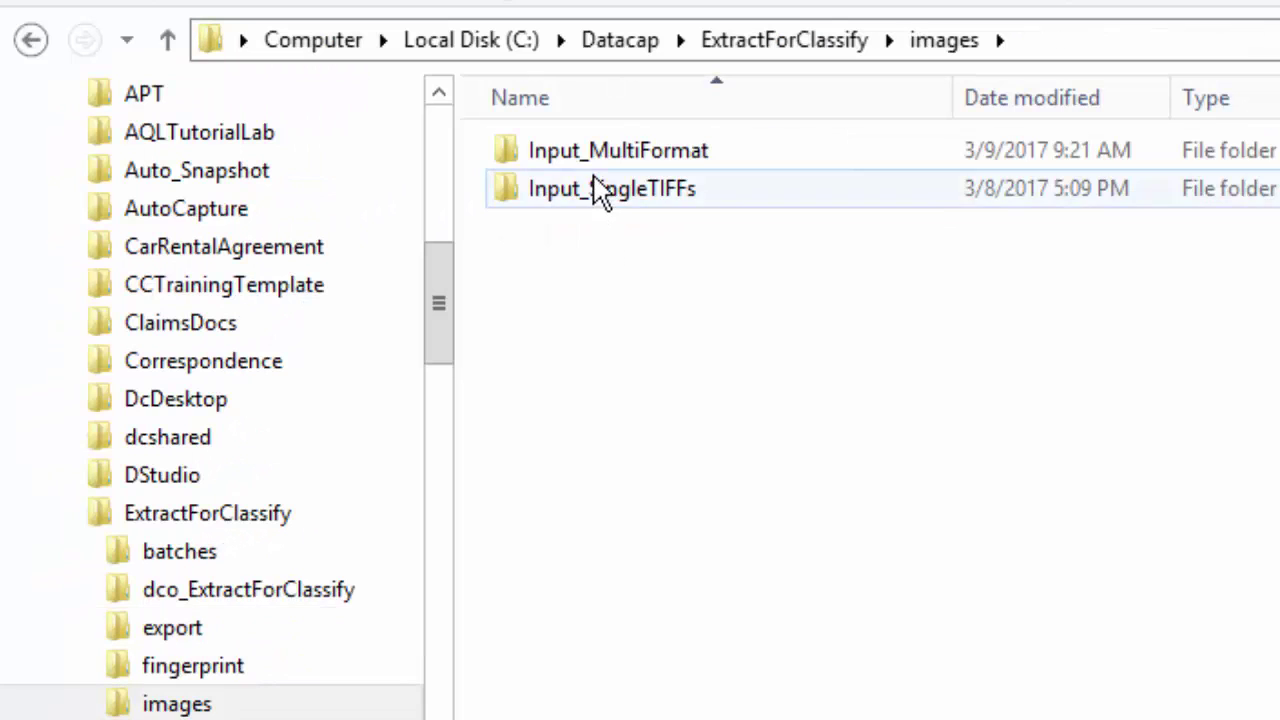
Step: In Input_MultiFormat, delete CONSULTATION.pdf and paste in the three copied reports
double_click(600, 152)
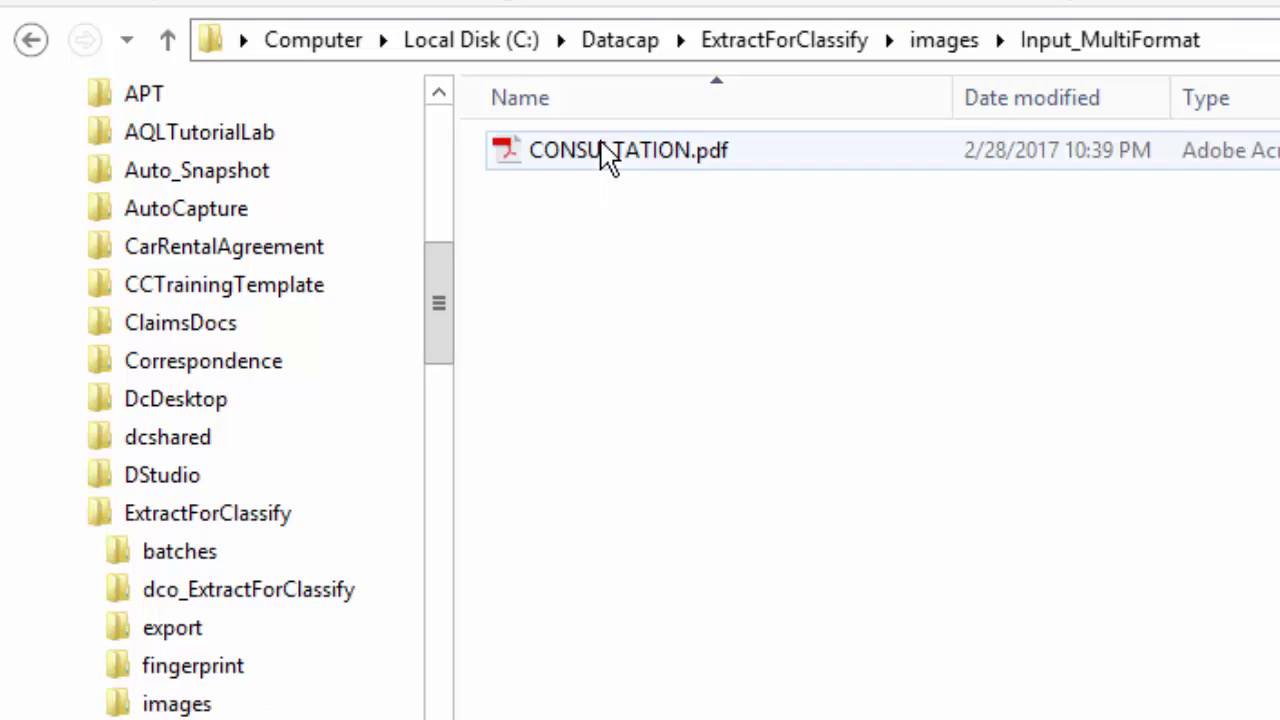
left_click_drag(648, 270, 560, 135)
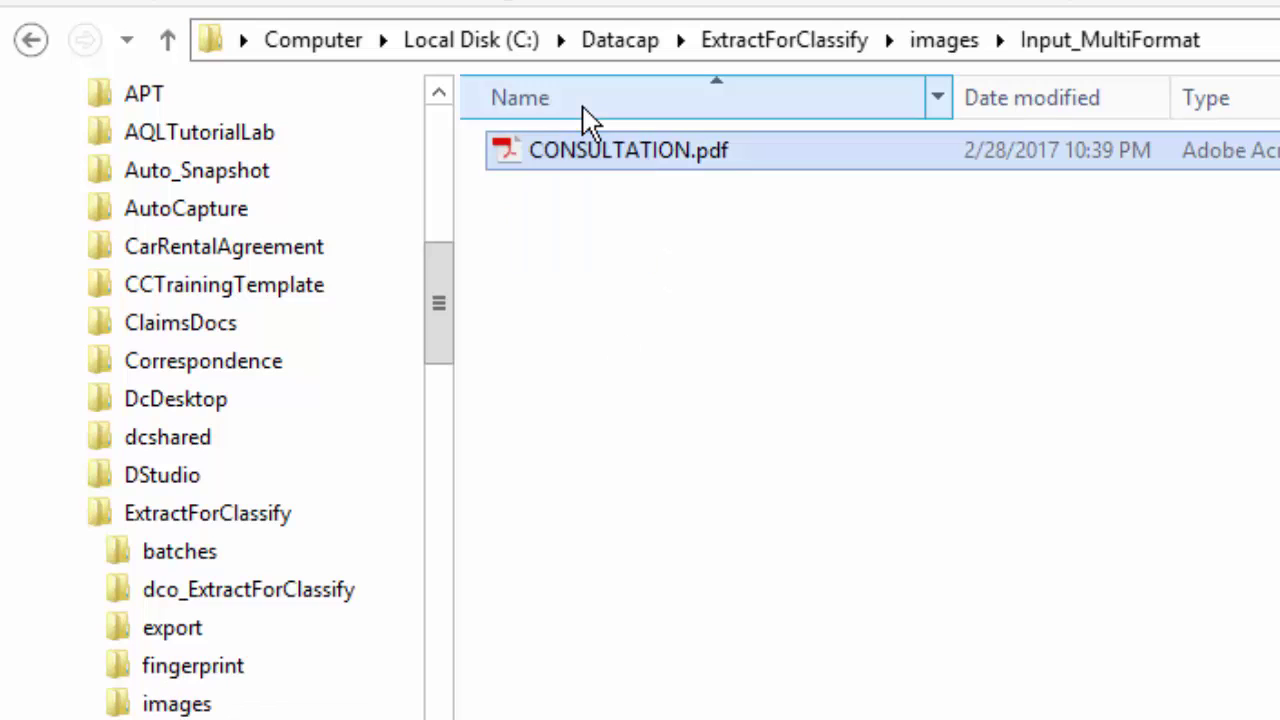
key("Delete")
key("ctrl+v")
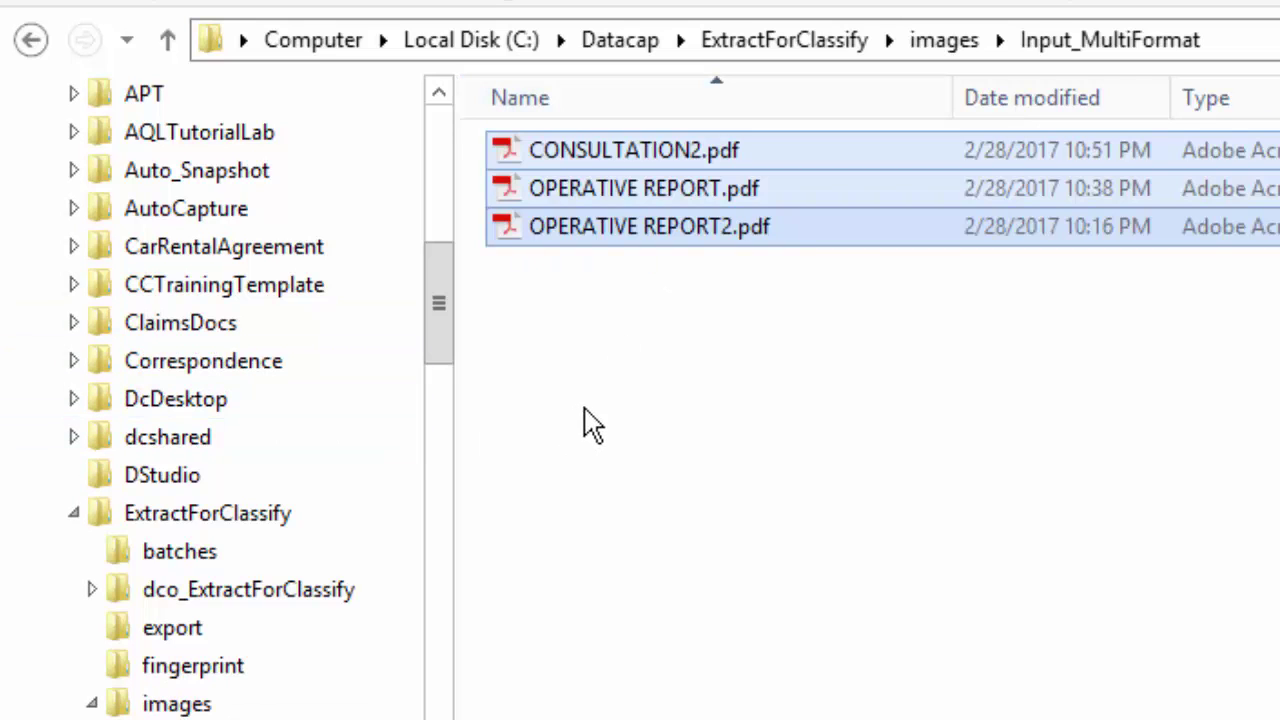
left_click(586, 423)
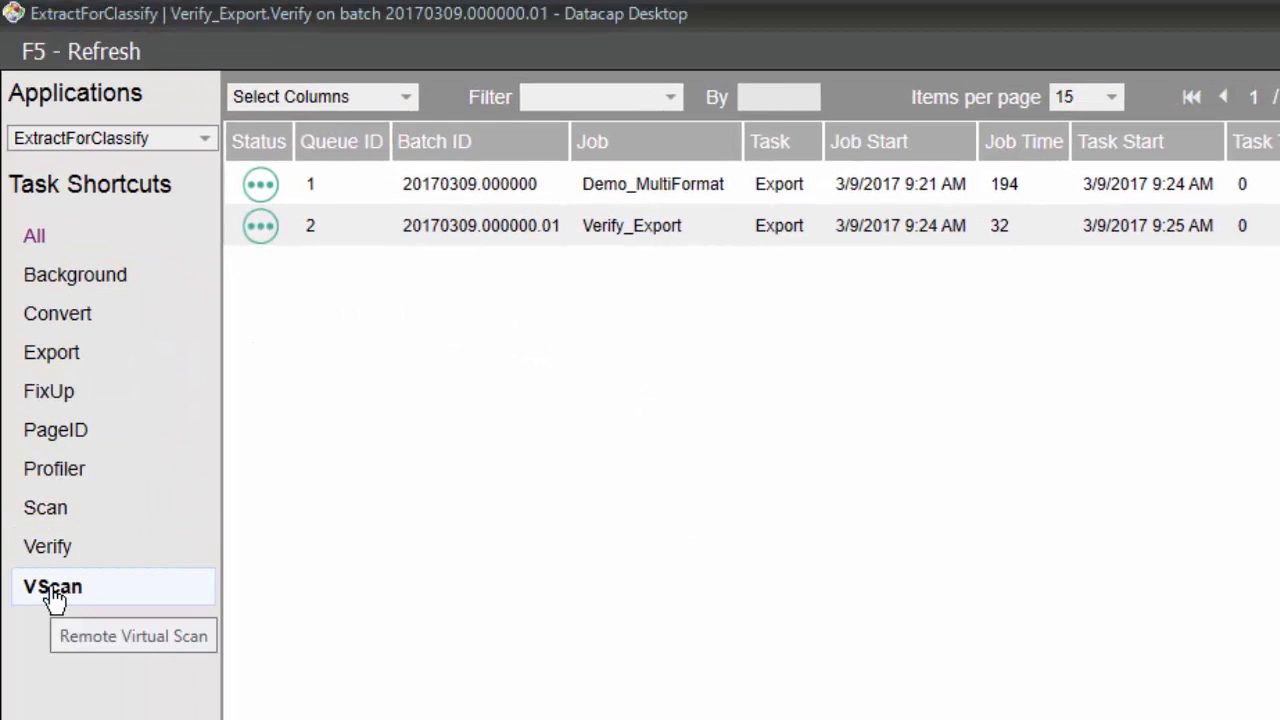
Step: Run the Demo_MultiFormat batch through VScan and PageID, stopping auto mode after each
left_click(53, 594)
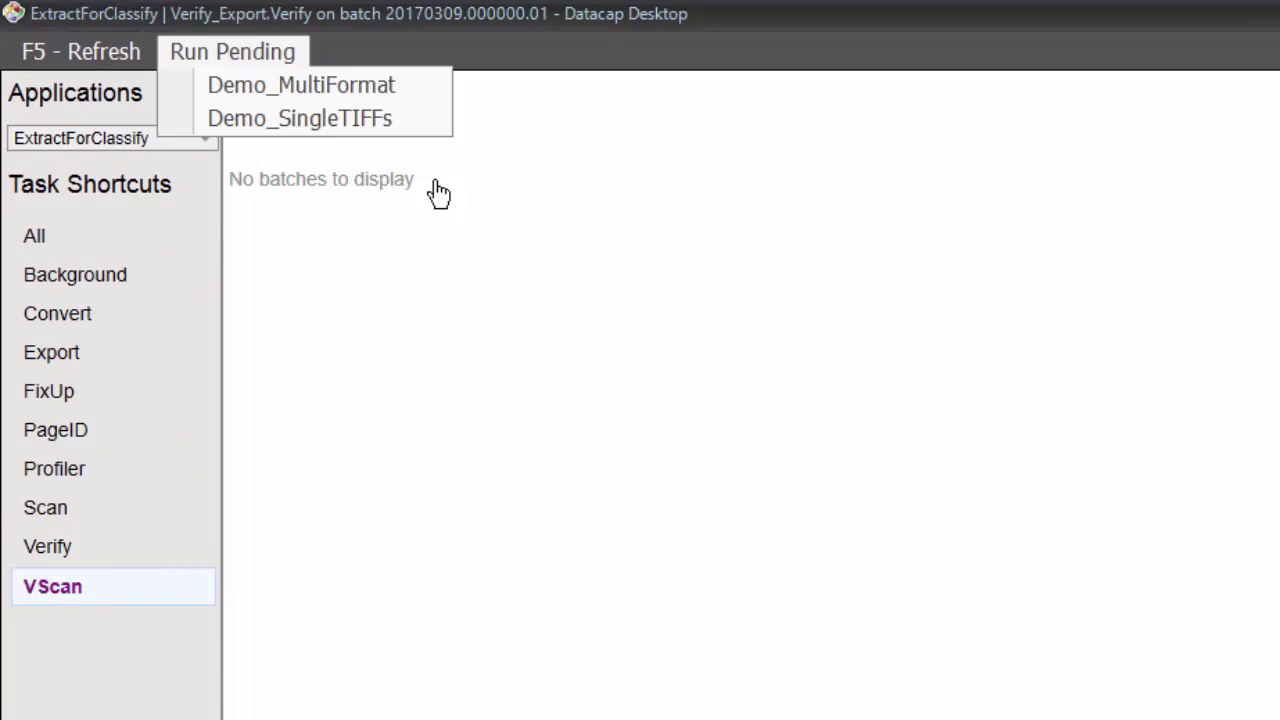
left_click(362, 80)
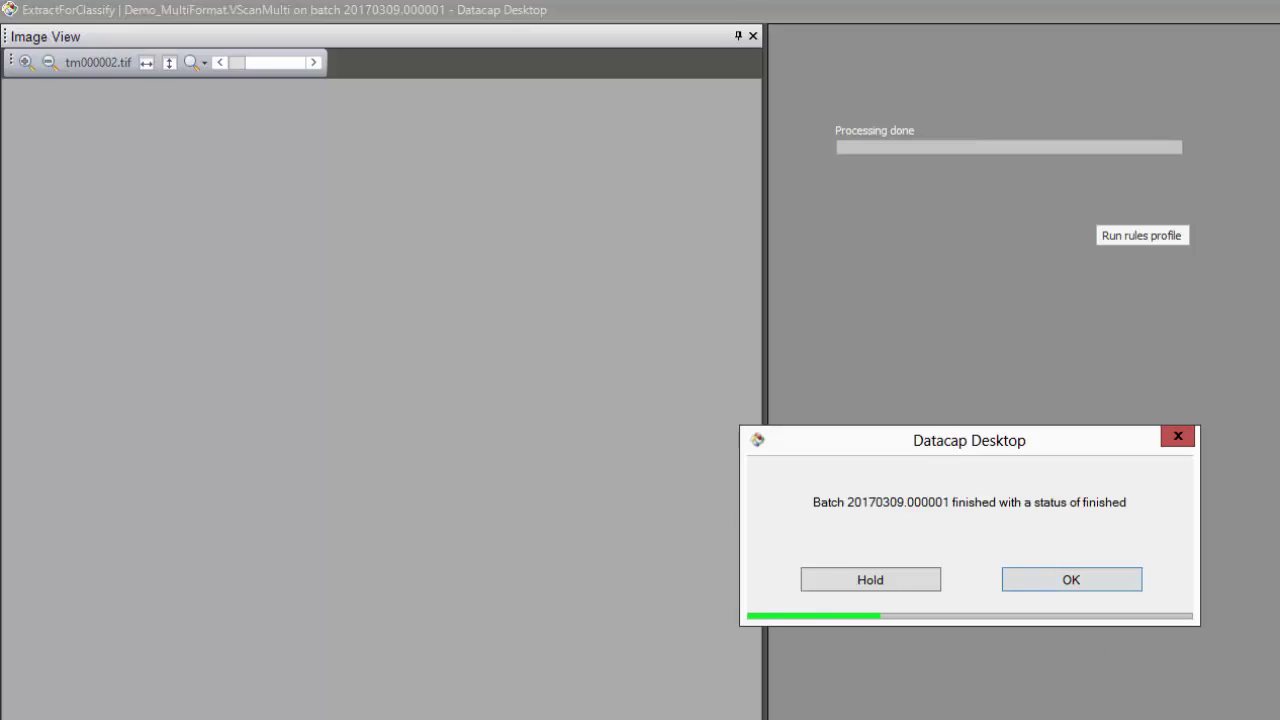
left_click(1105, 580)
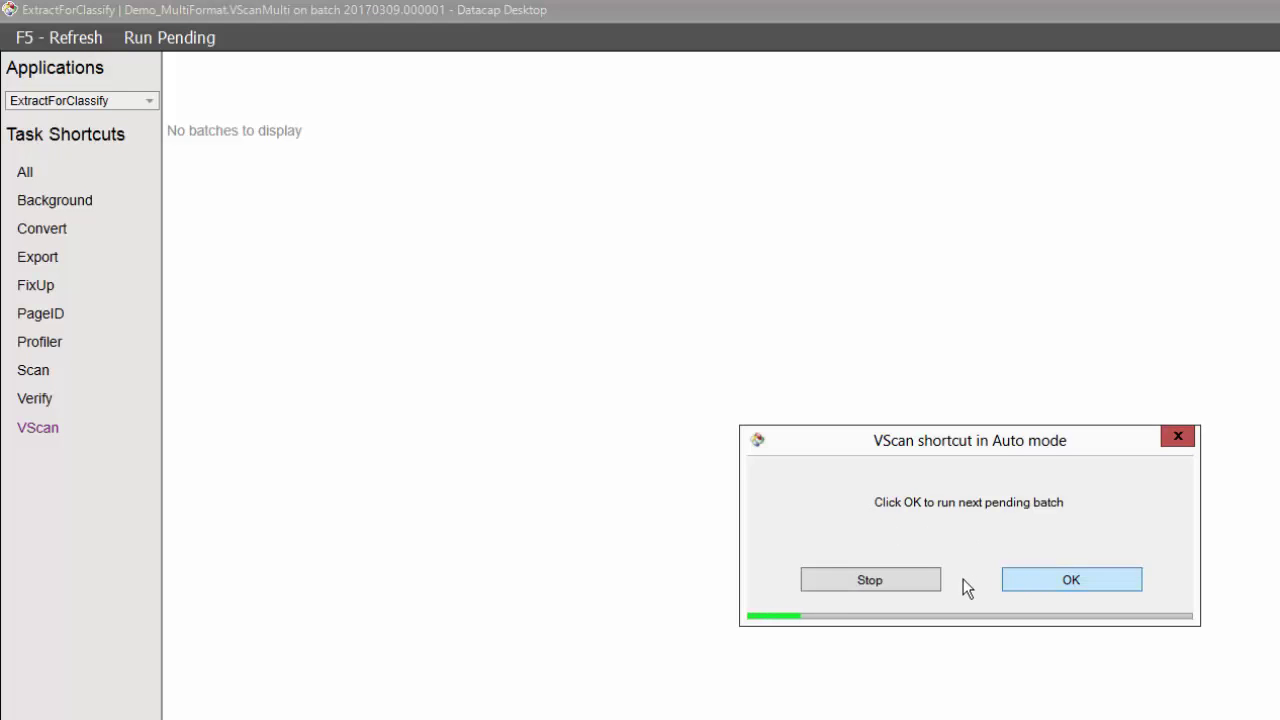
left_click(915, 577)
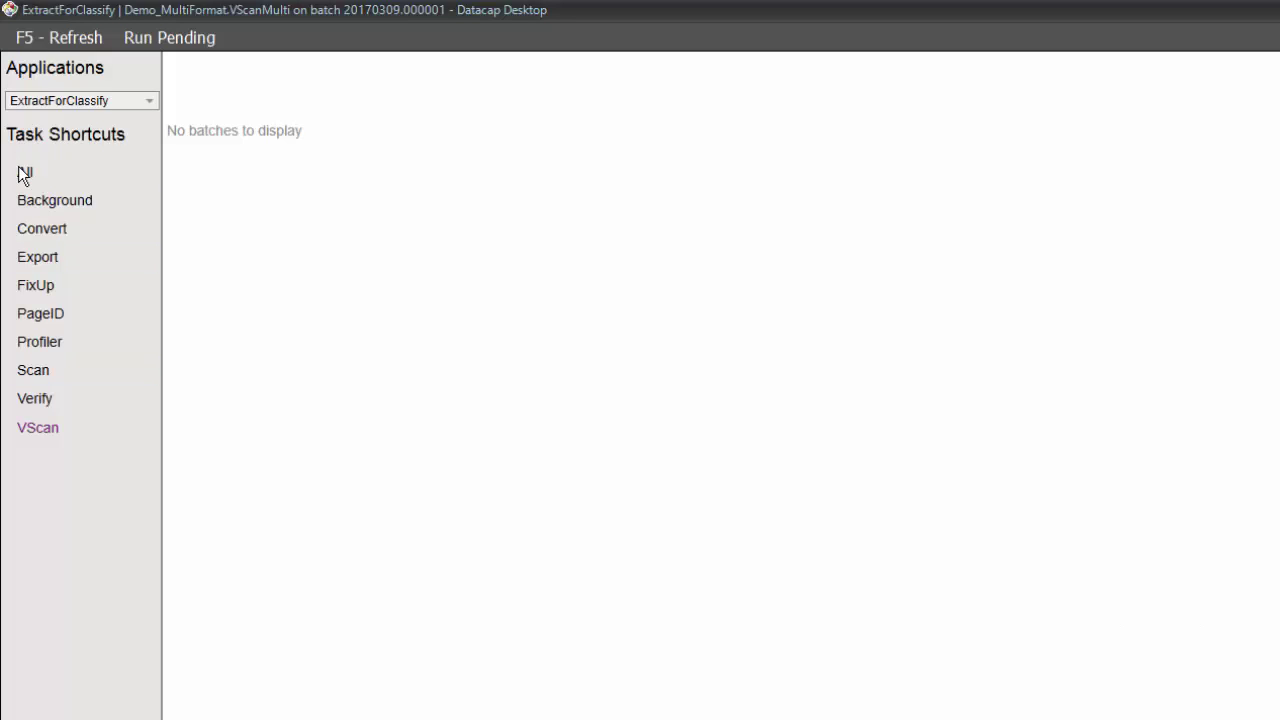
left_click(45, 314)
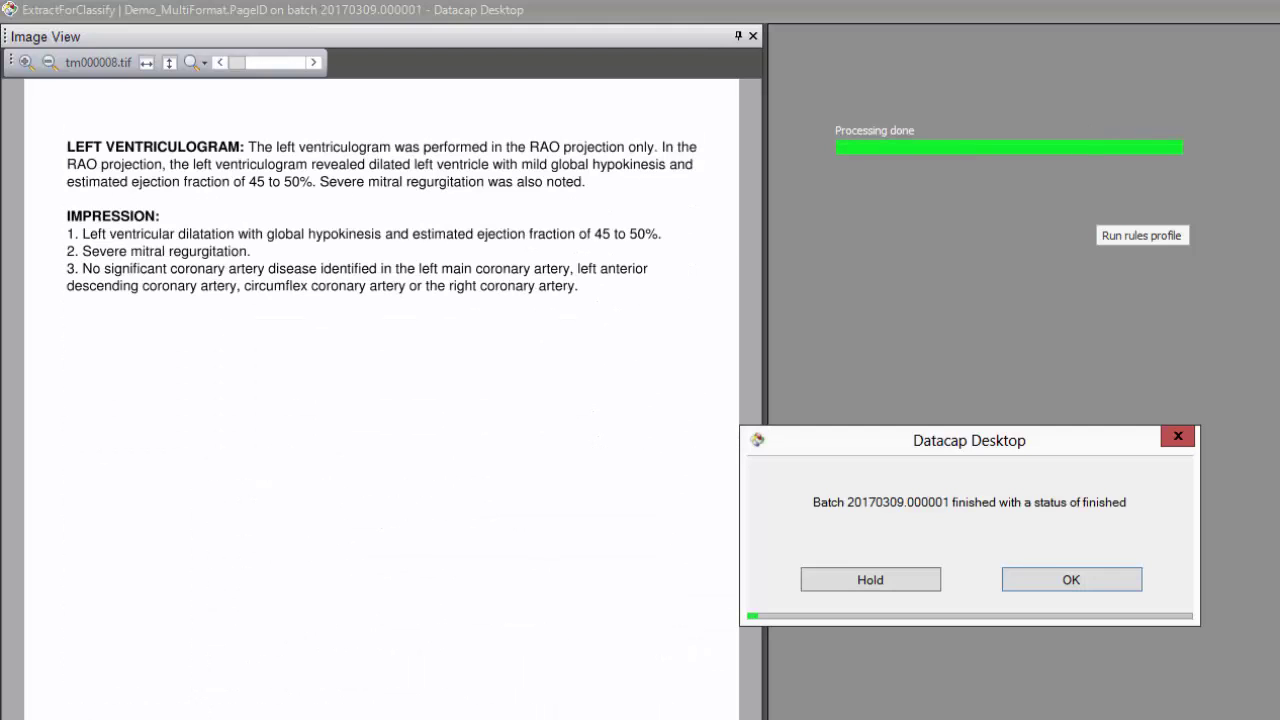
left_click(1110, 580)
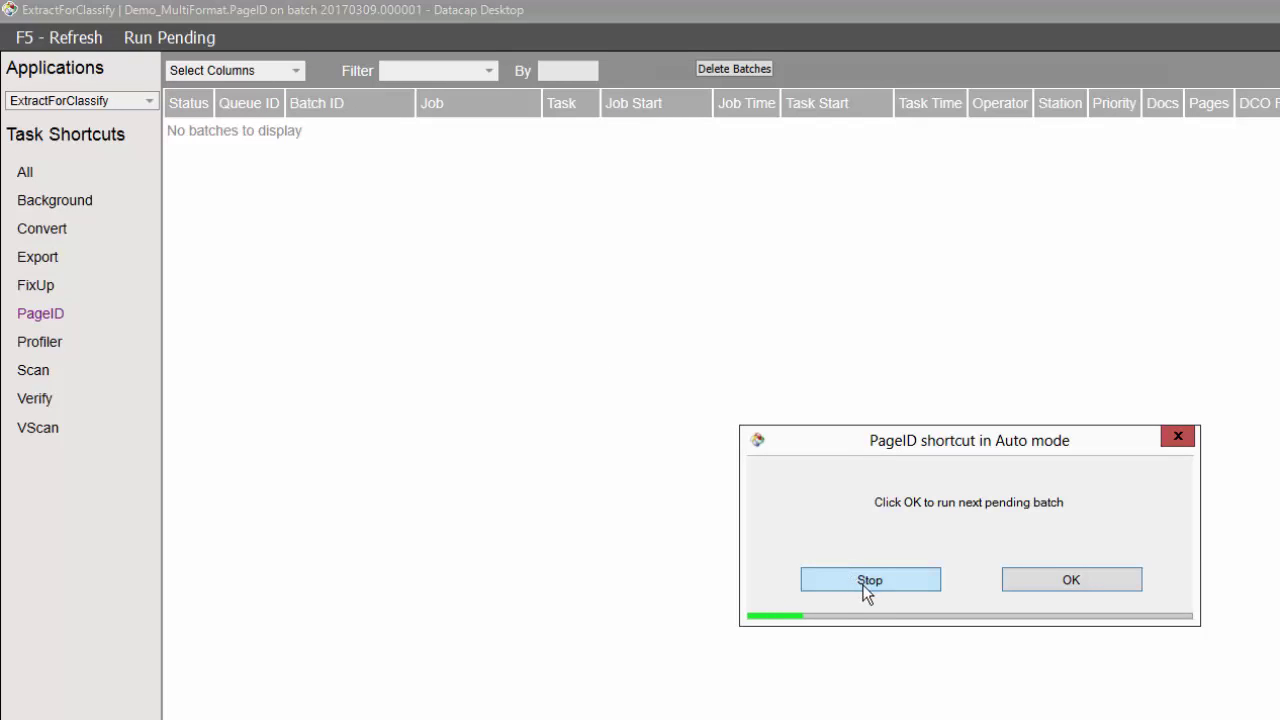
left_click(866, 582)
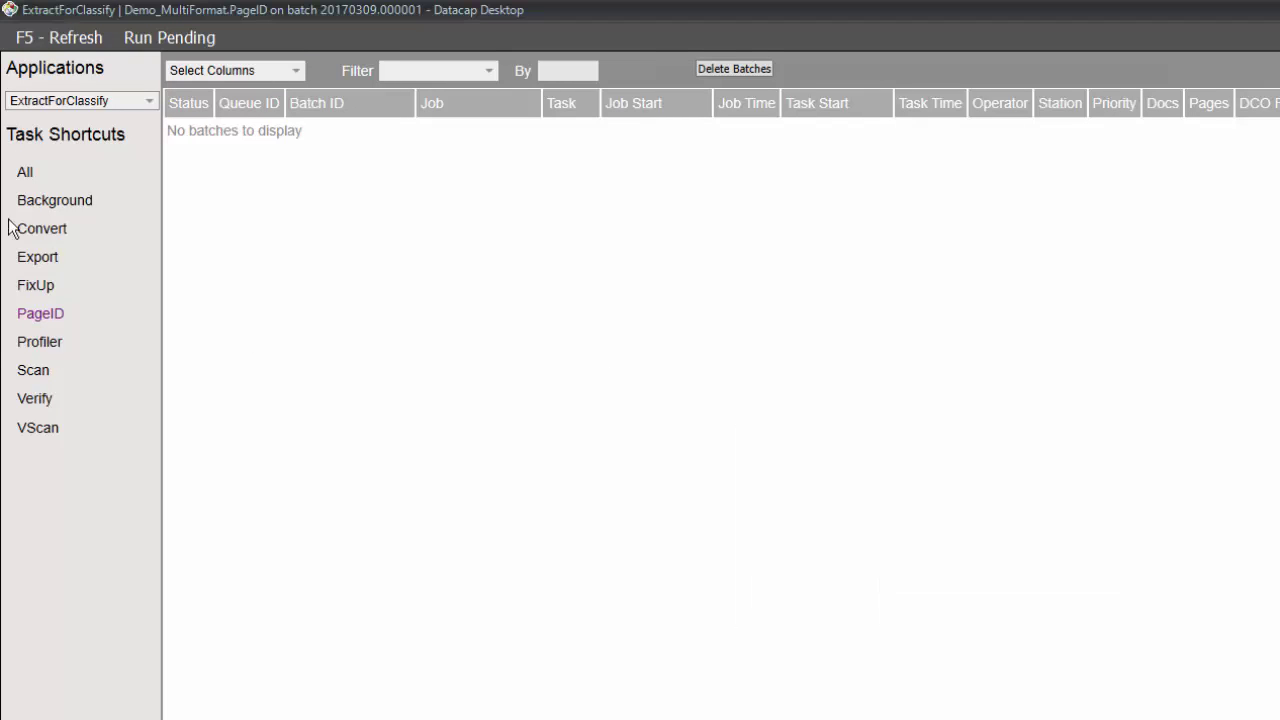
Step: Run the Profiler task to spawn the child batch and open it in Verify
left_click(45, 342)
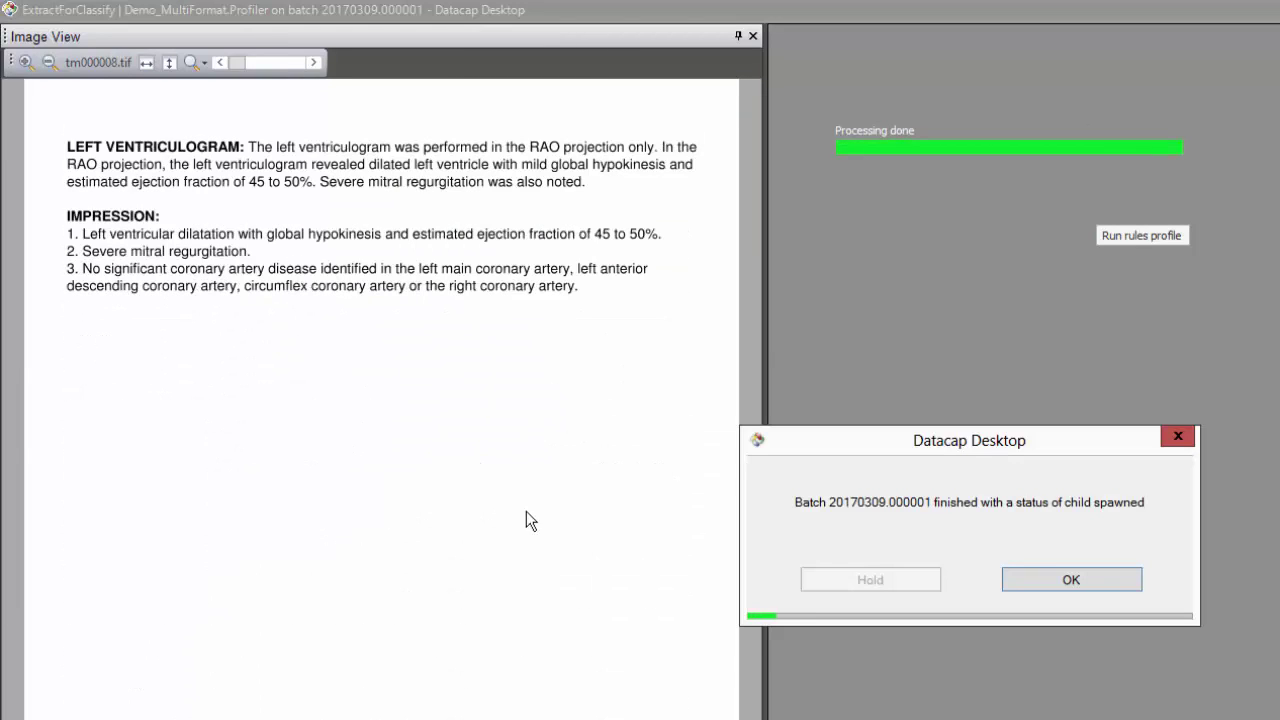
left_click(1058, 581)
left_click(831, 580)
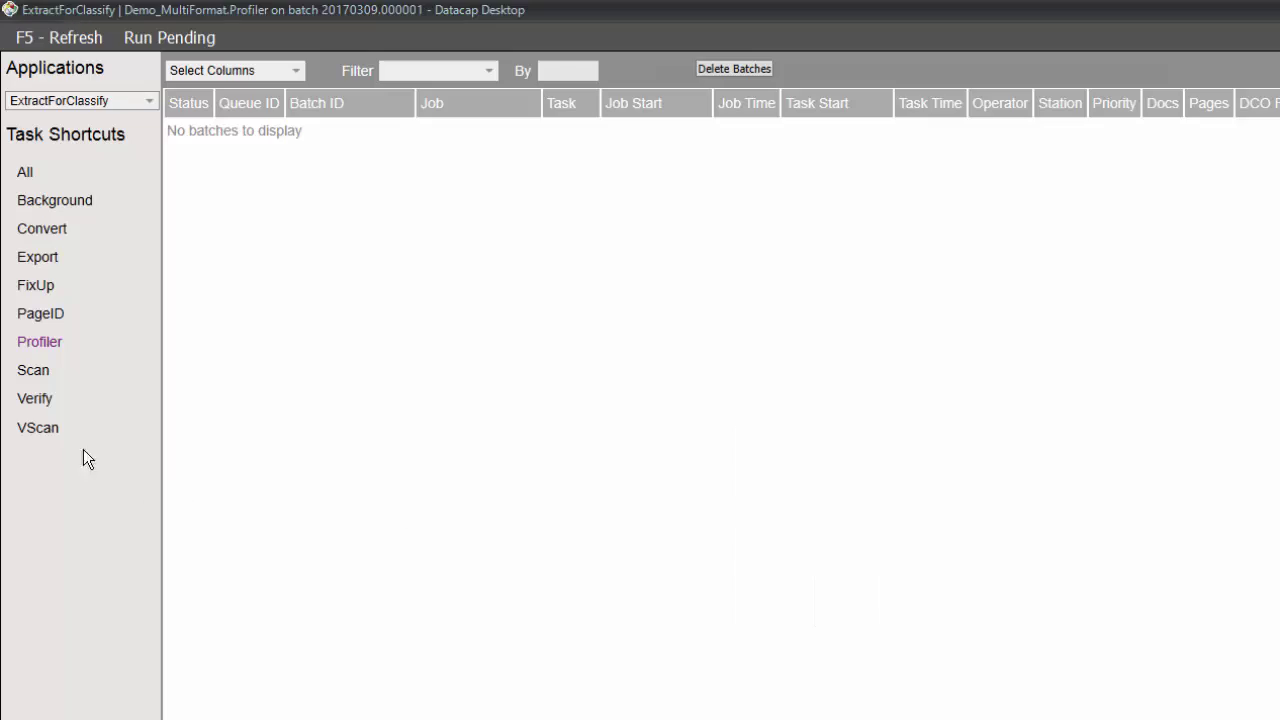
left_click(44, 398)
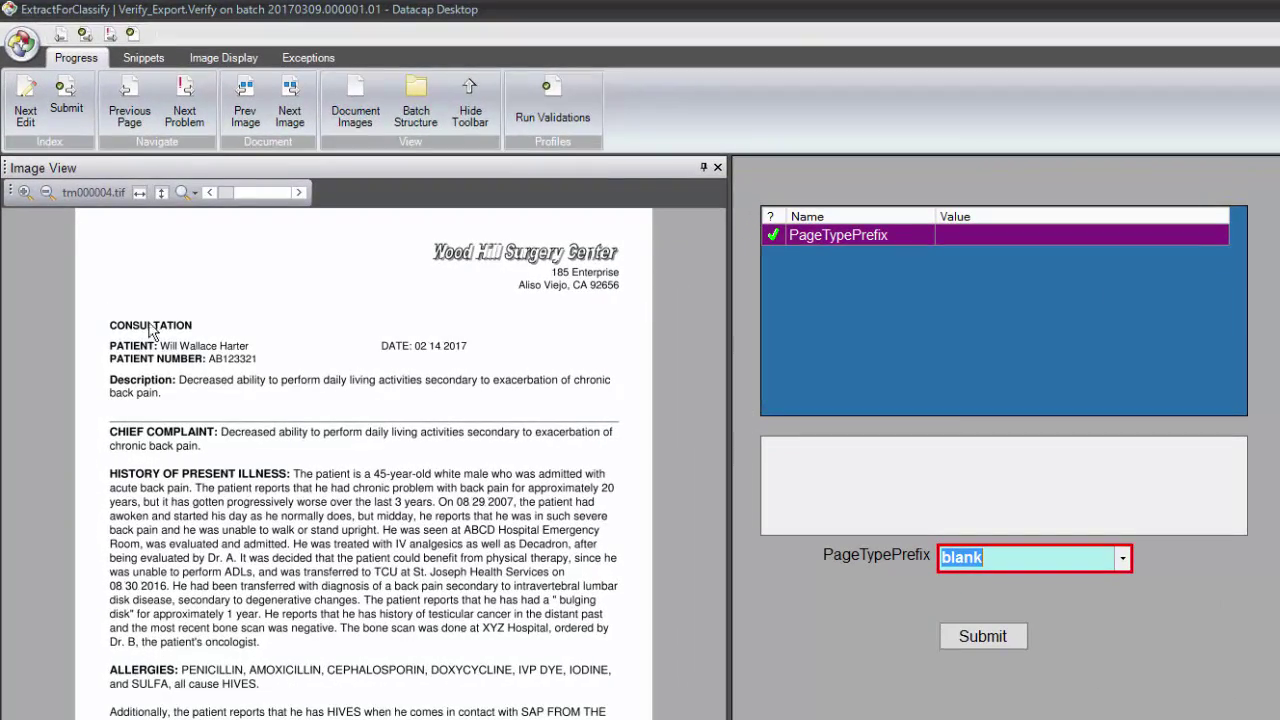
Step: Set the consultation page's PageTypePrefix to Consultation and submit it
left_click(1126, 561)
left_click(1018, 598)
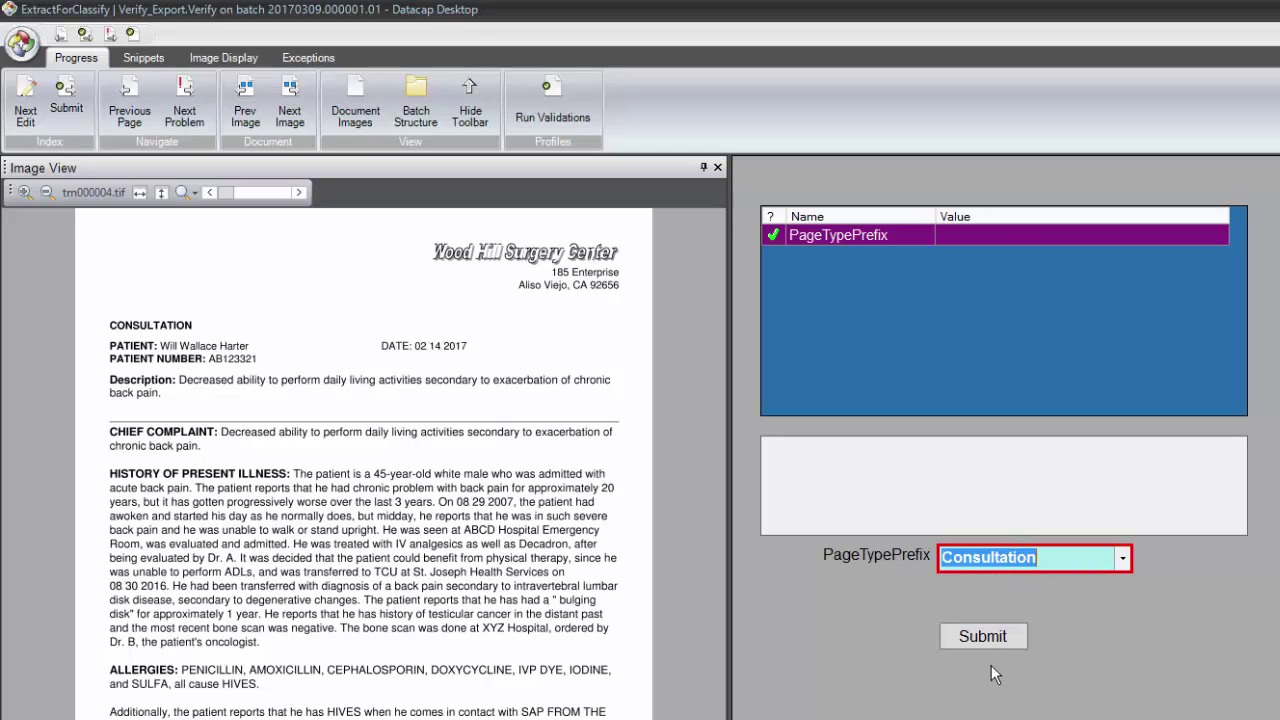
left_click(1010, 634)
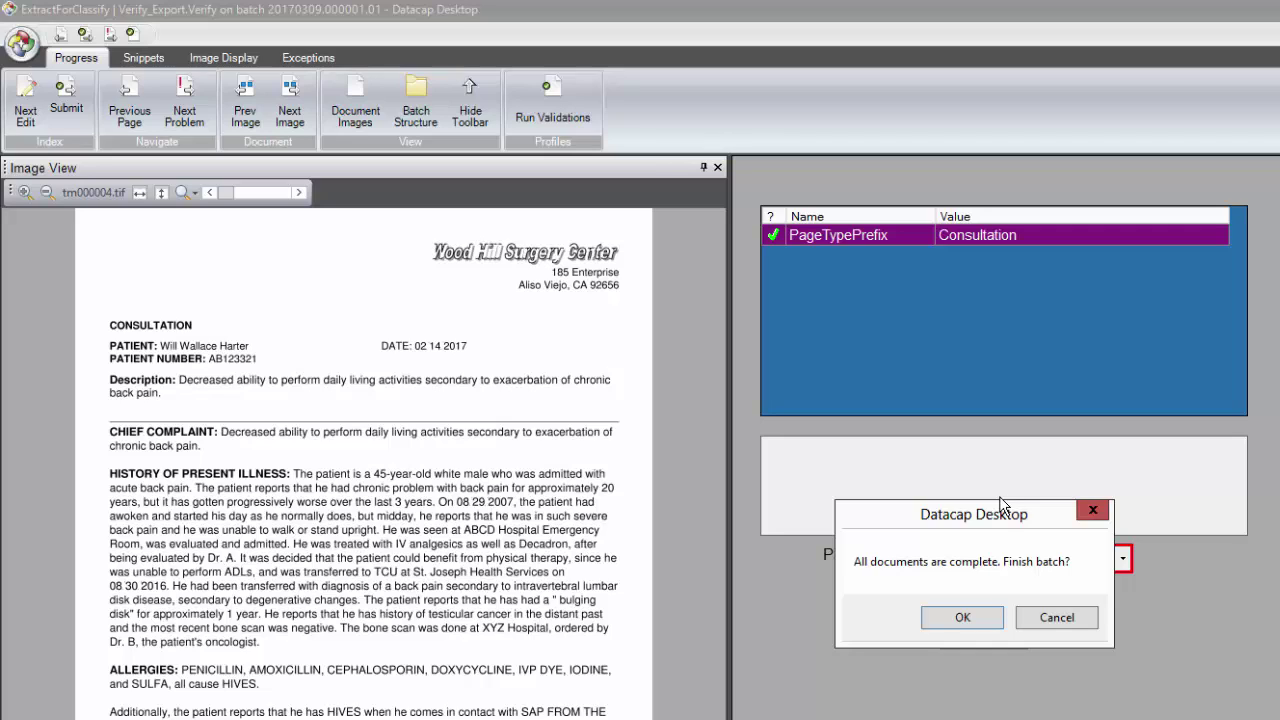
left_click(1049, 624)
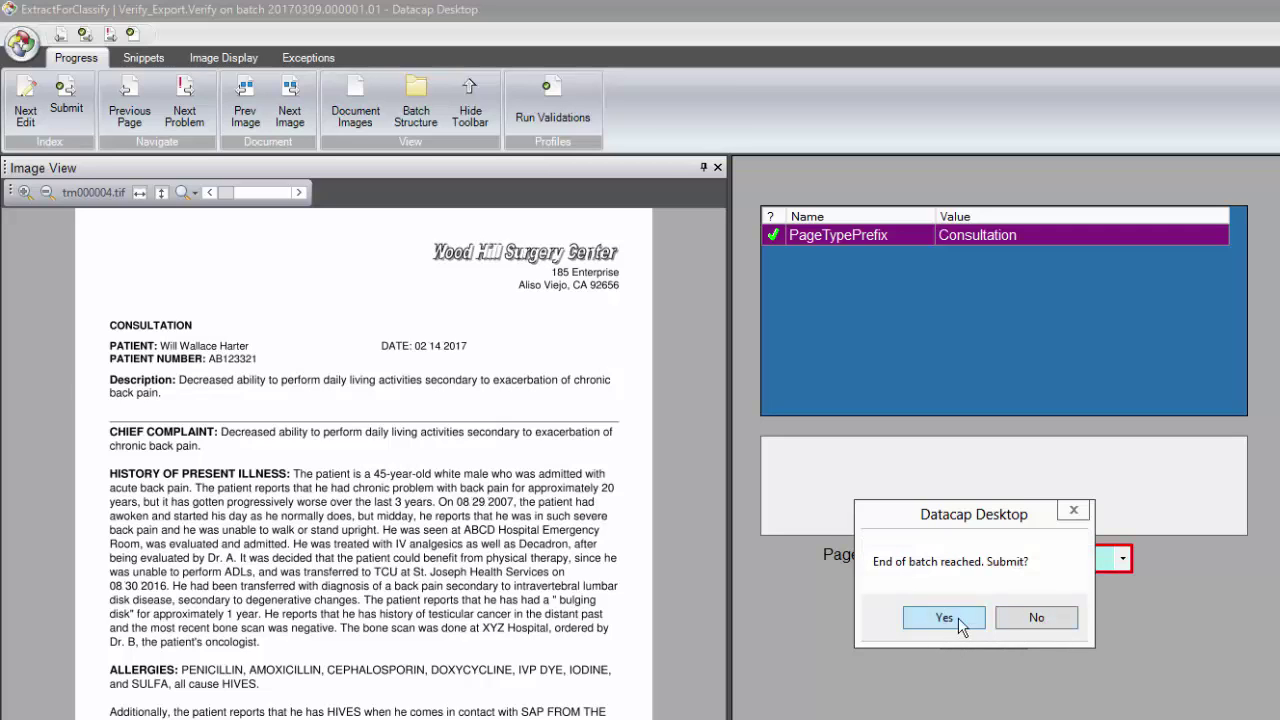
left_click(944, 617)
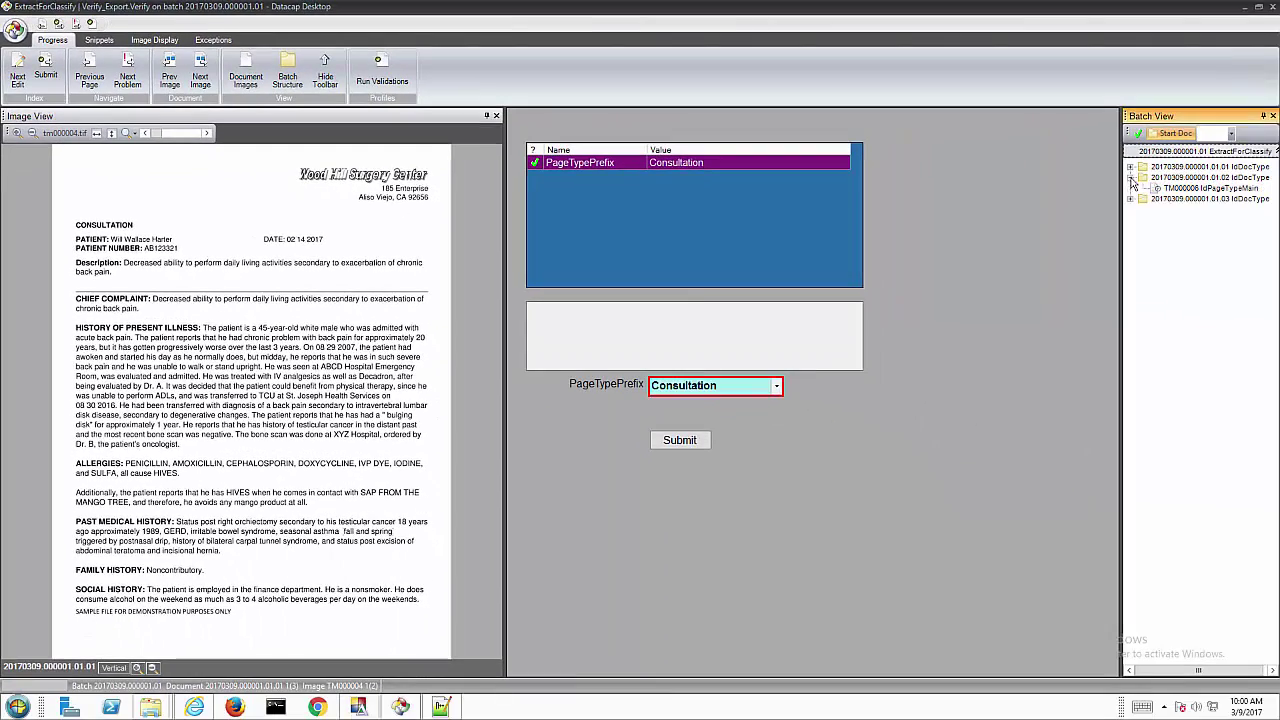
Step: Set PageTypePrefix to OperativeReport on pages TM000006 and TM000007
left_click(1183, 190)
left_click(776, 385)
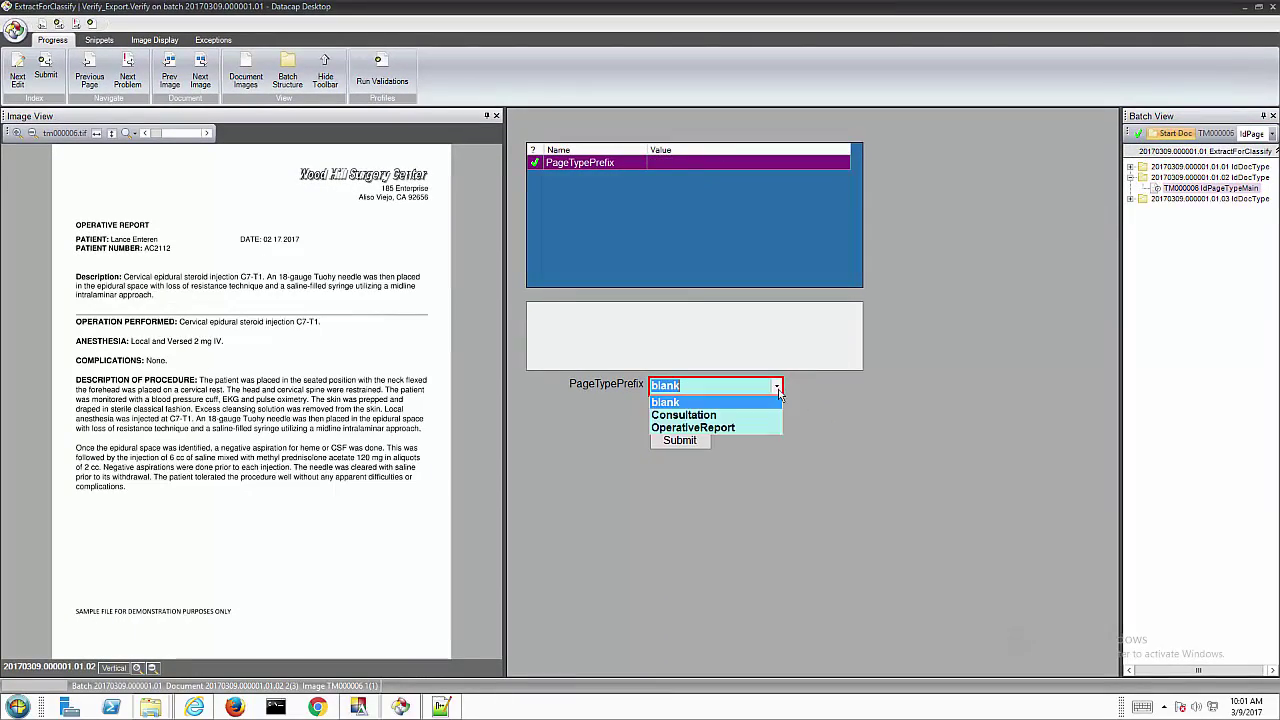
left_click(714, 427)
left_click(1131, 200)
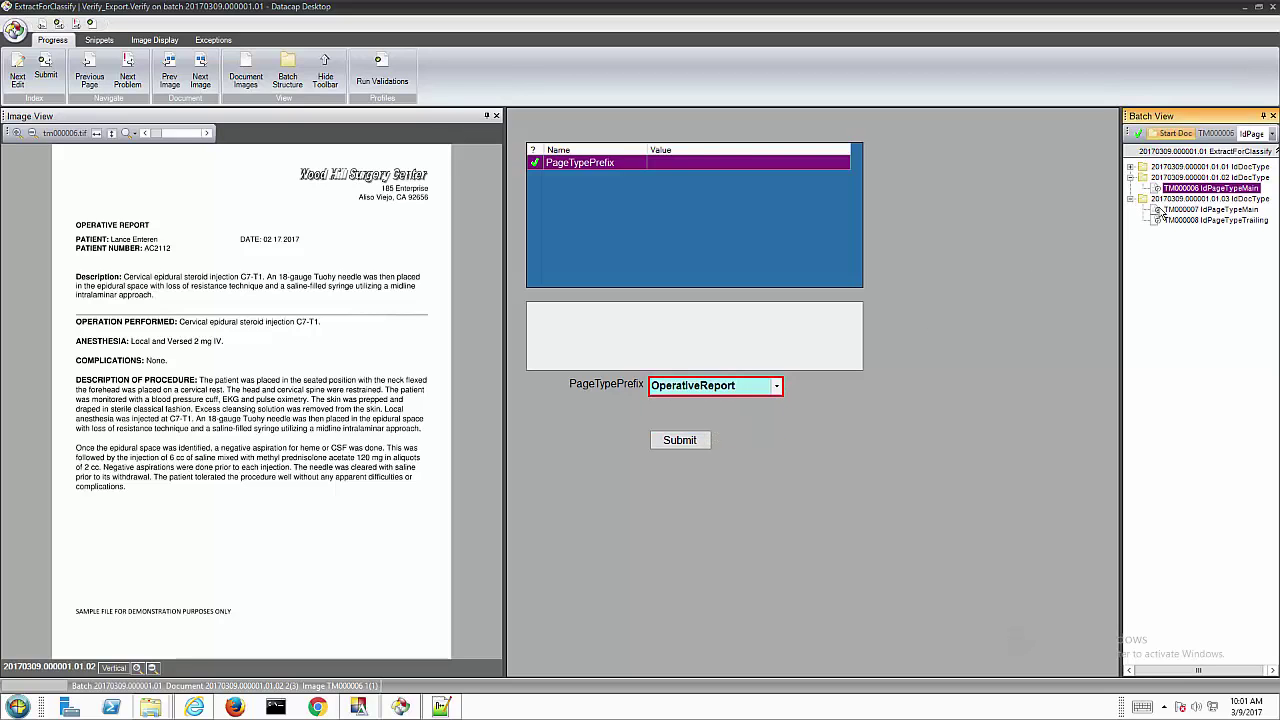
left_click(1183, 210)
left_click(776, 386)
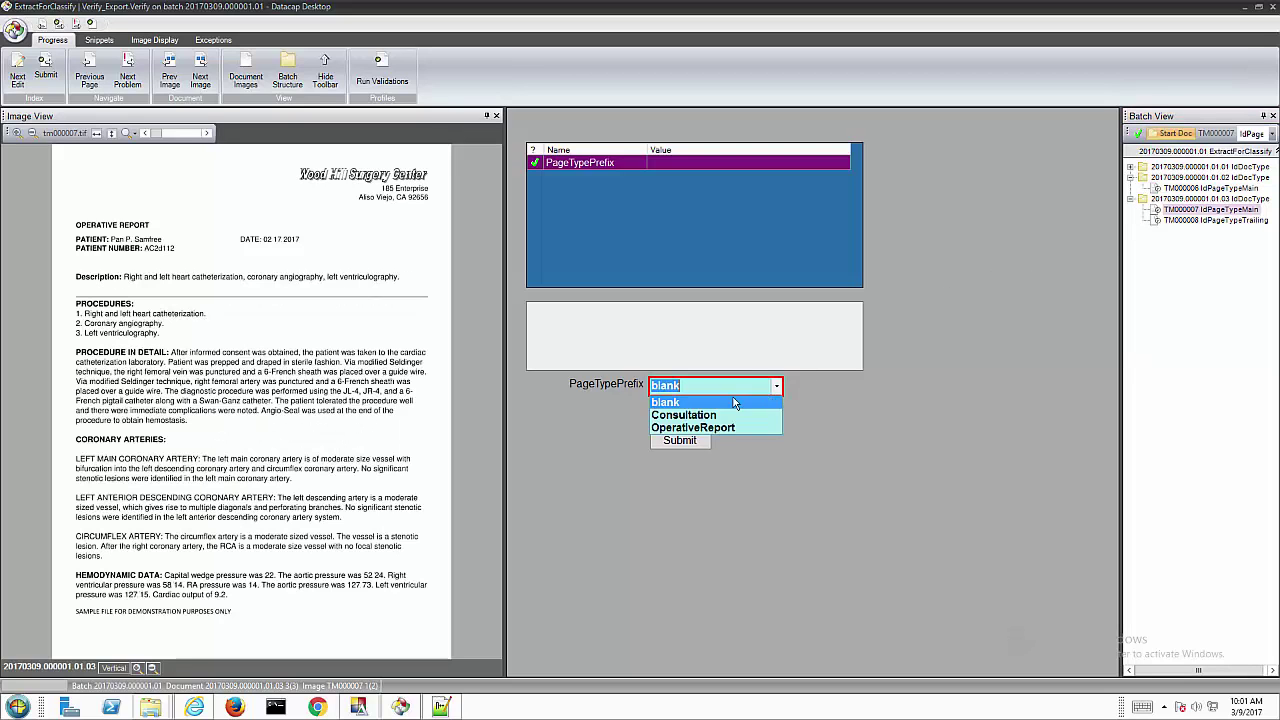
left_click(690, 428)
Step: Submit the pages and finish the verification batch, declining the next pending batch
left_click(667, 442)
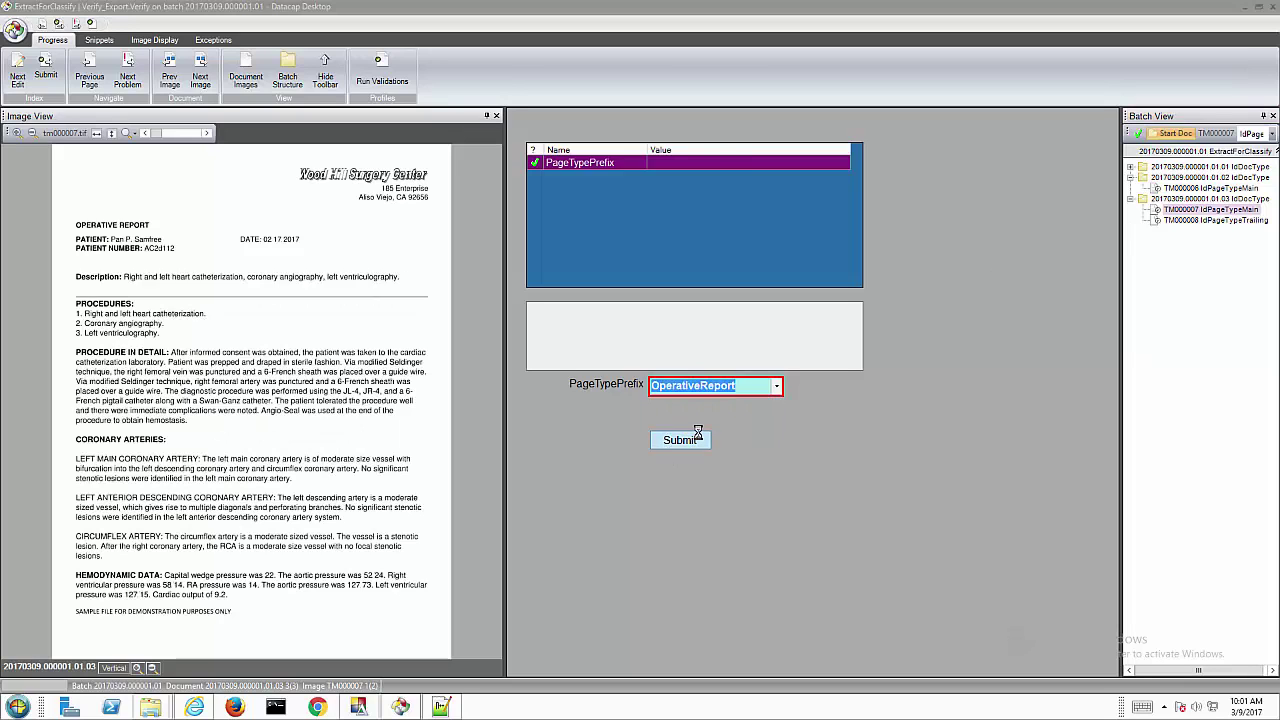
left_click(668, 428)
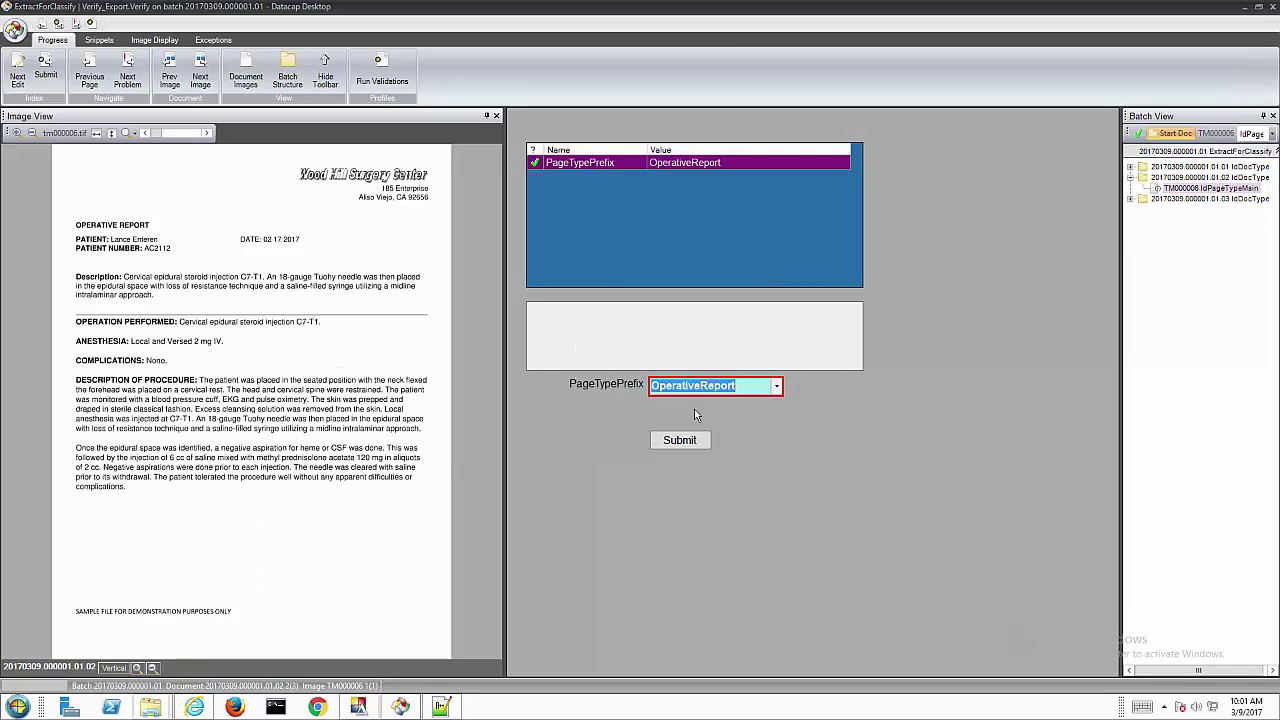
left_click(675, 443)
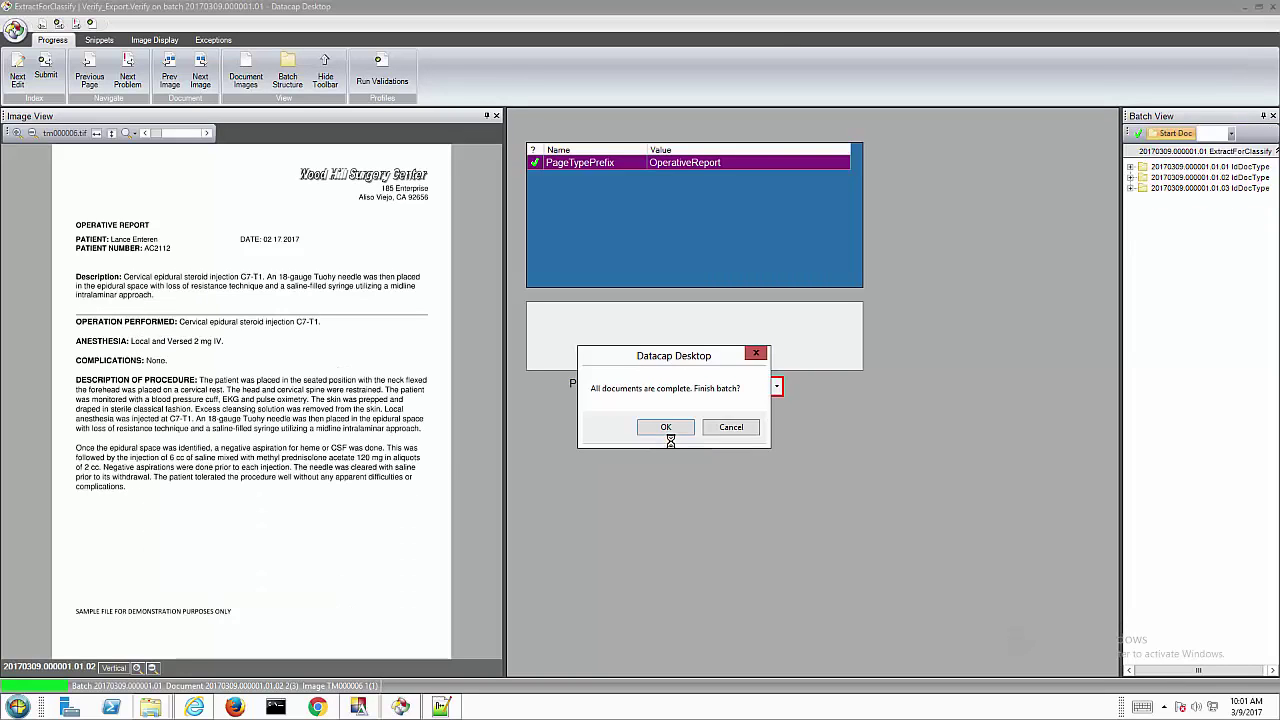
left_click(666, 428)
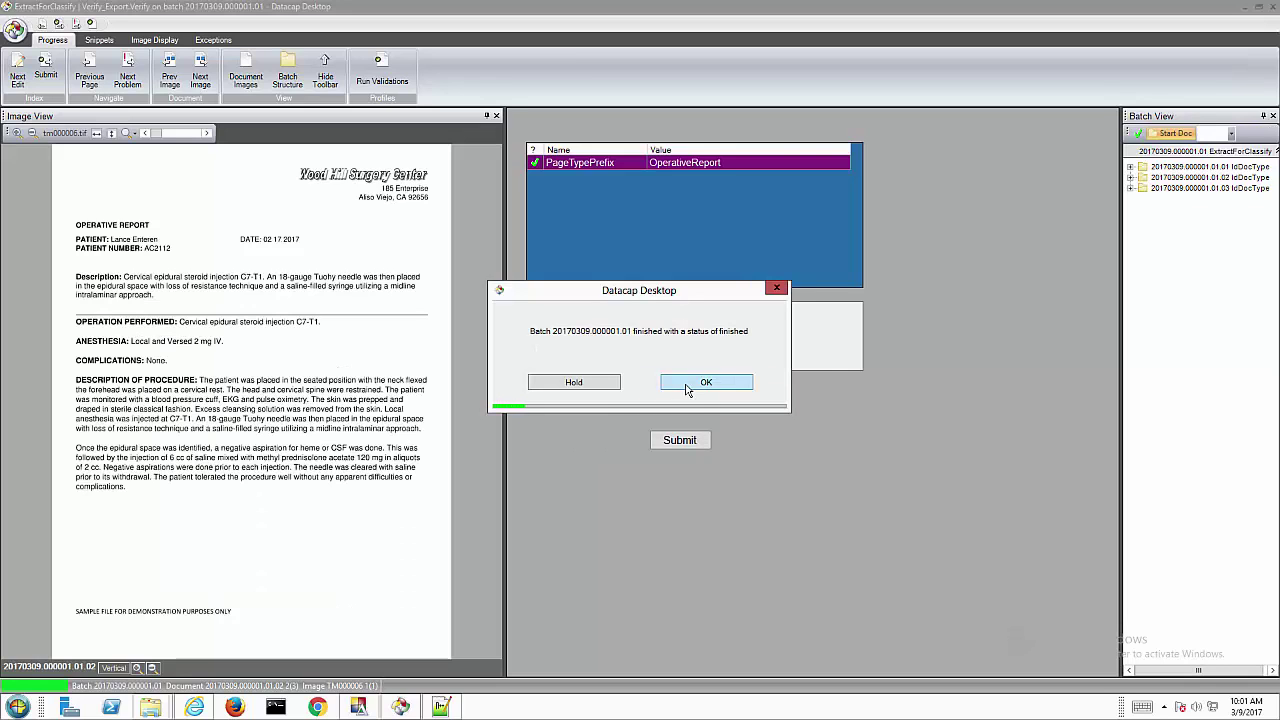
left_click(687, 386)
left_click(612, 382)
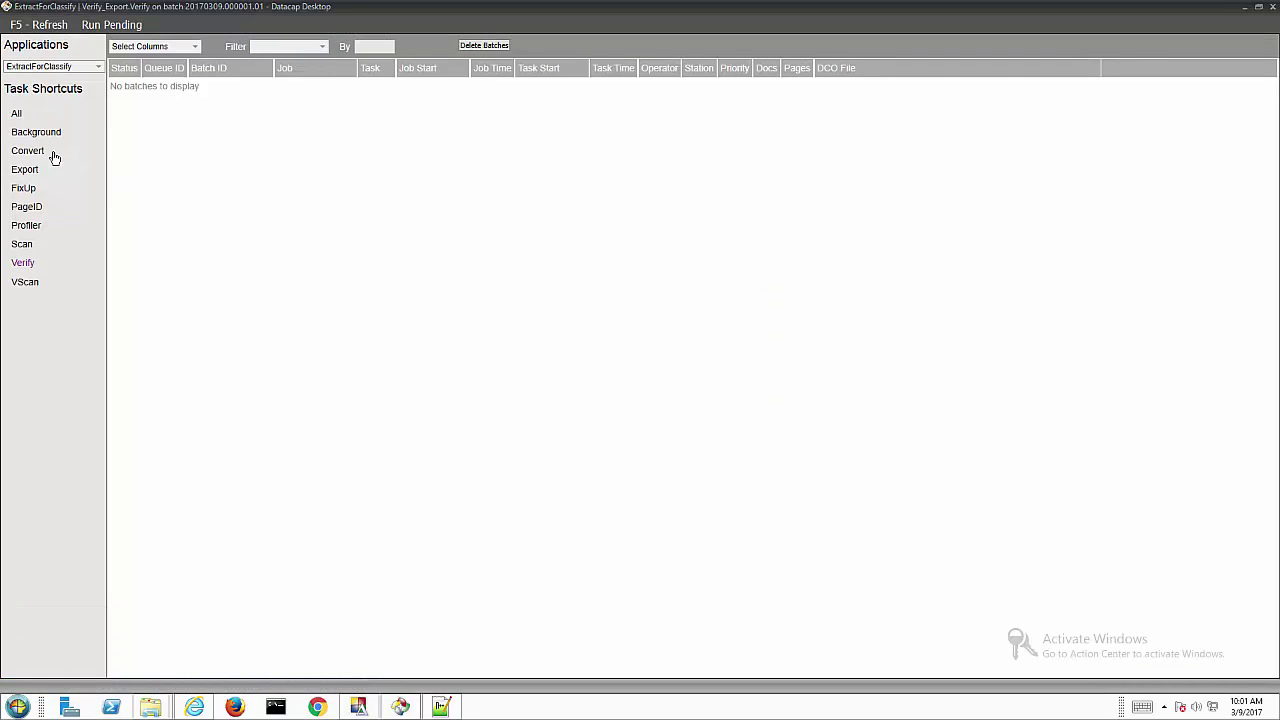
Step: Run Export on the Verify_Export batch from the All shortcut and acknowledge completion
left_click(23, 113)
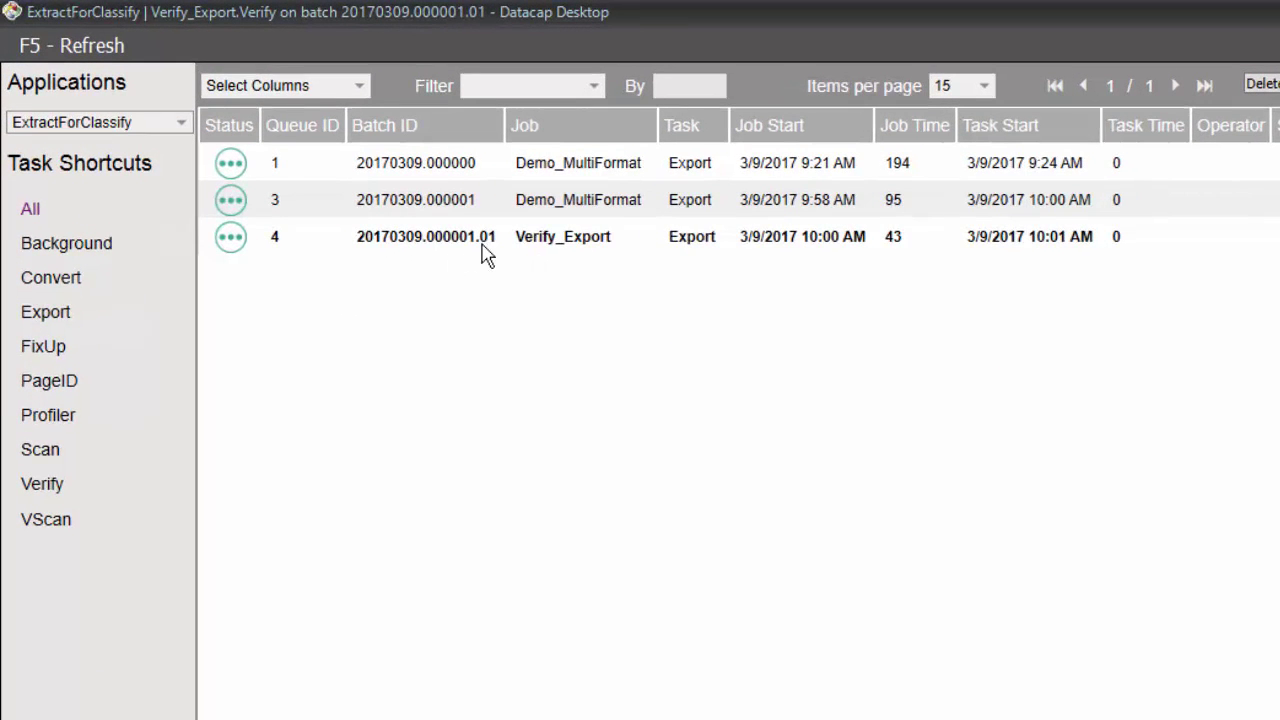
double_click(463, 250)
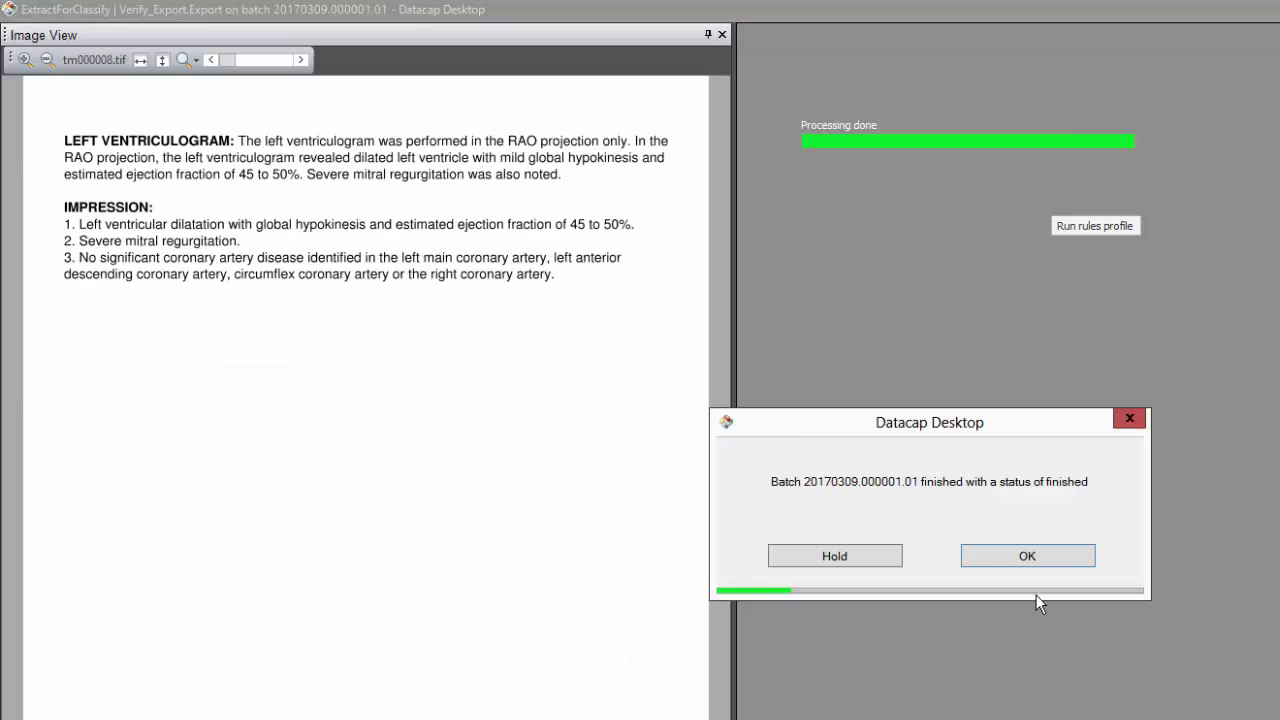
left_click(1028, 556)
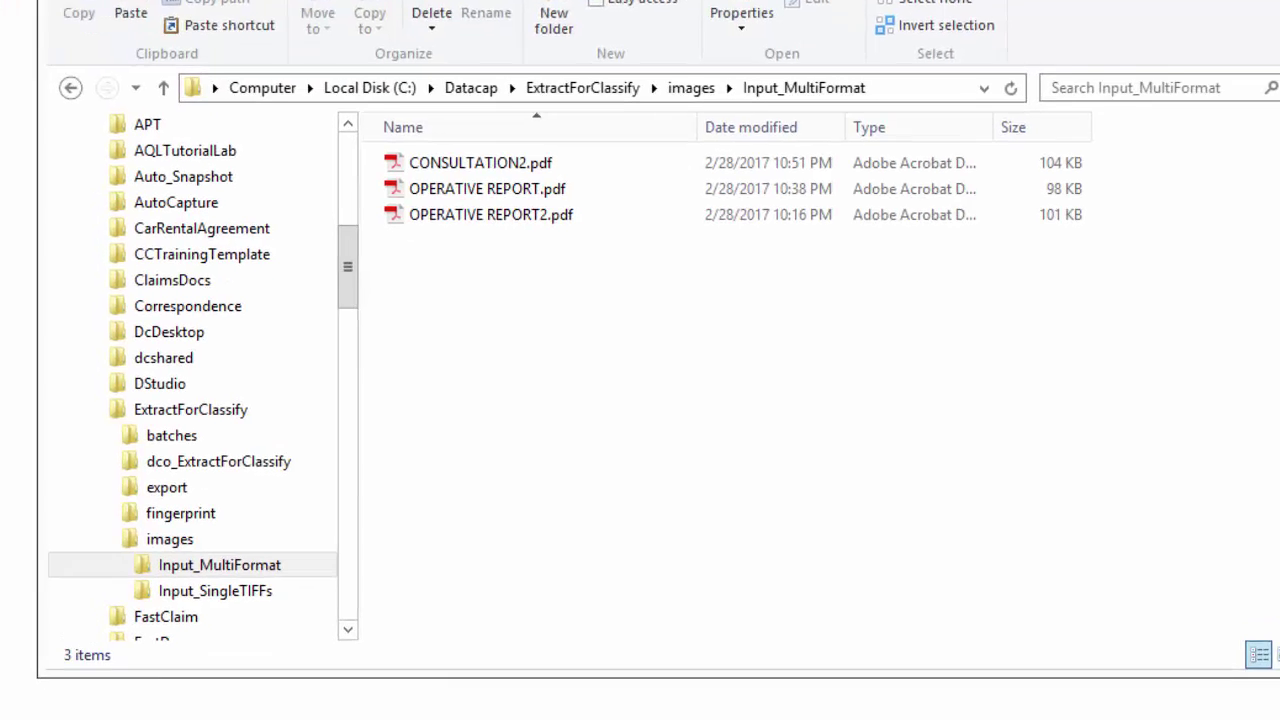
Step: Inspect export\CC's OperativeReport_main, OperativeReport_trailing and Consultation_main folders in turn
left_click(583, 22)
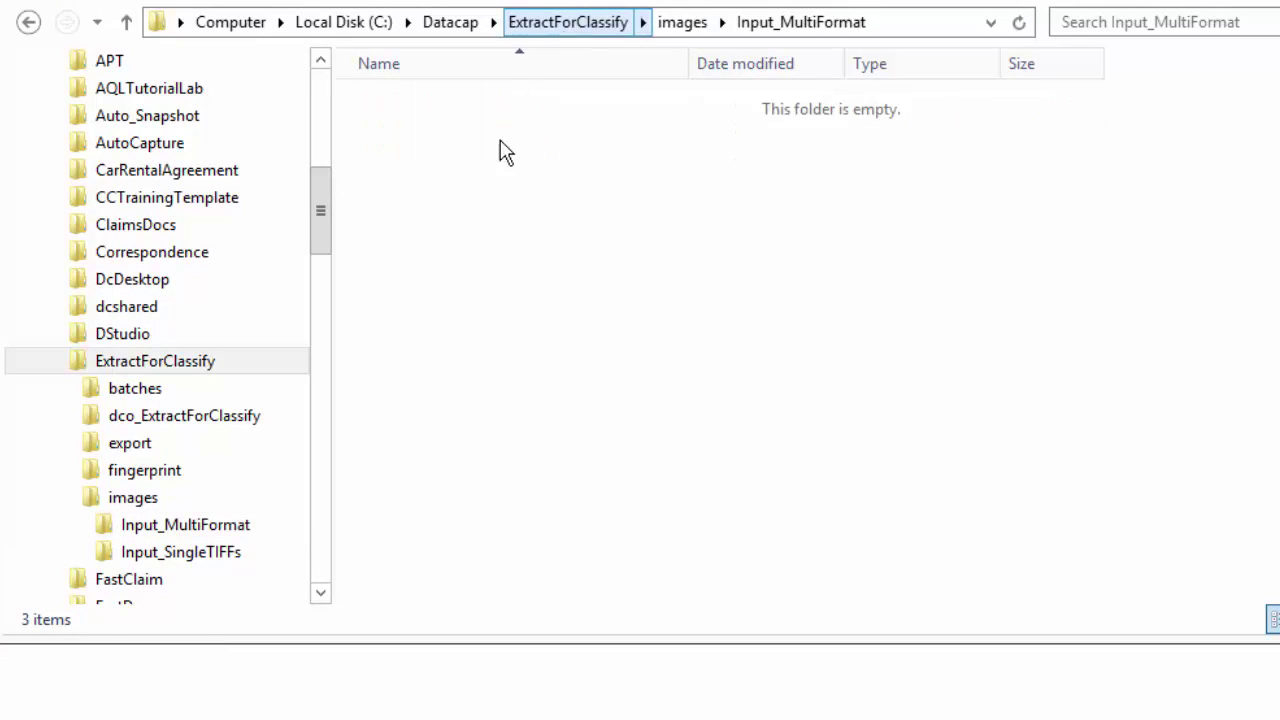
left_click(405, 160)
double_click(403, 158)
double_click(392, 122)
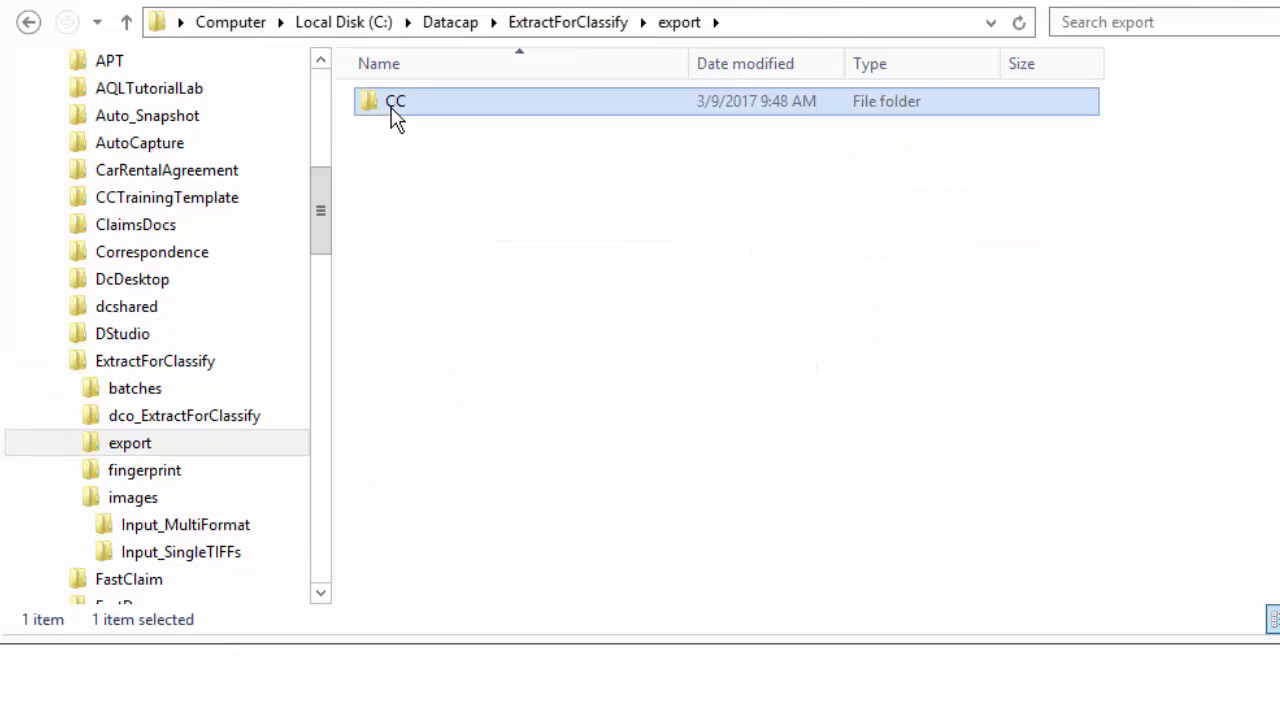
double_click(440, 160)
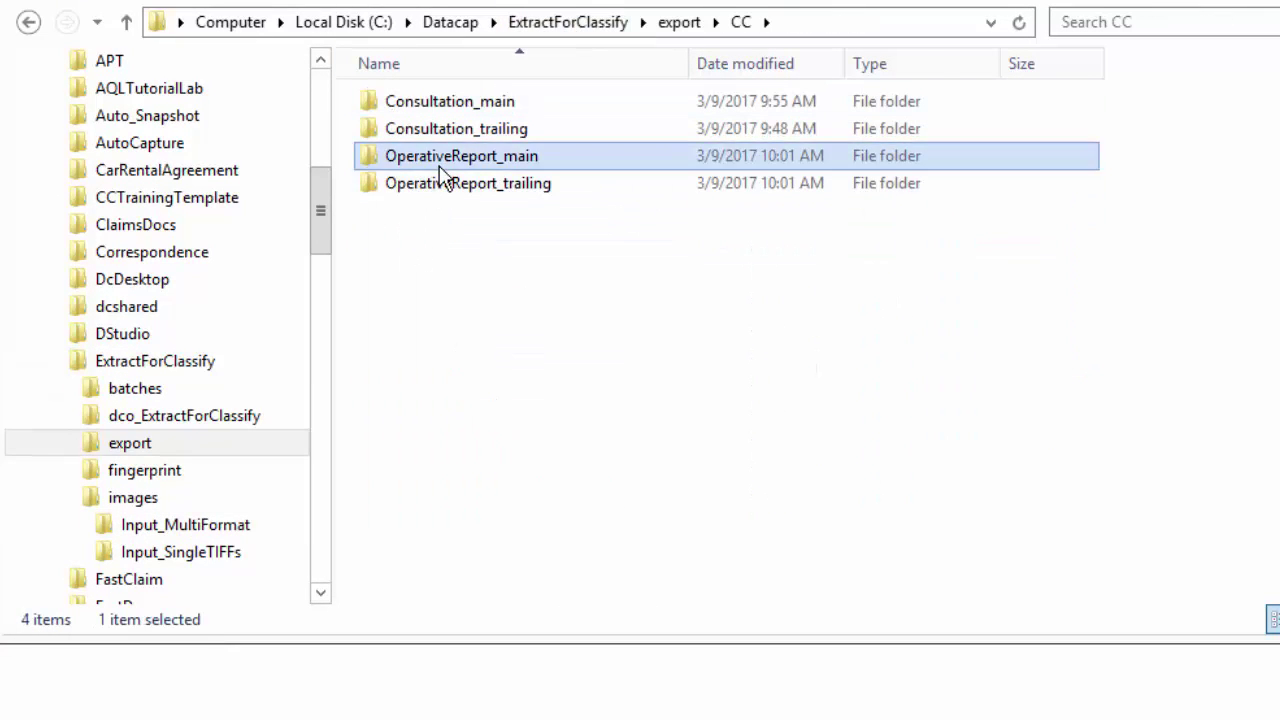
left_click(27, 22)
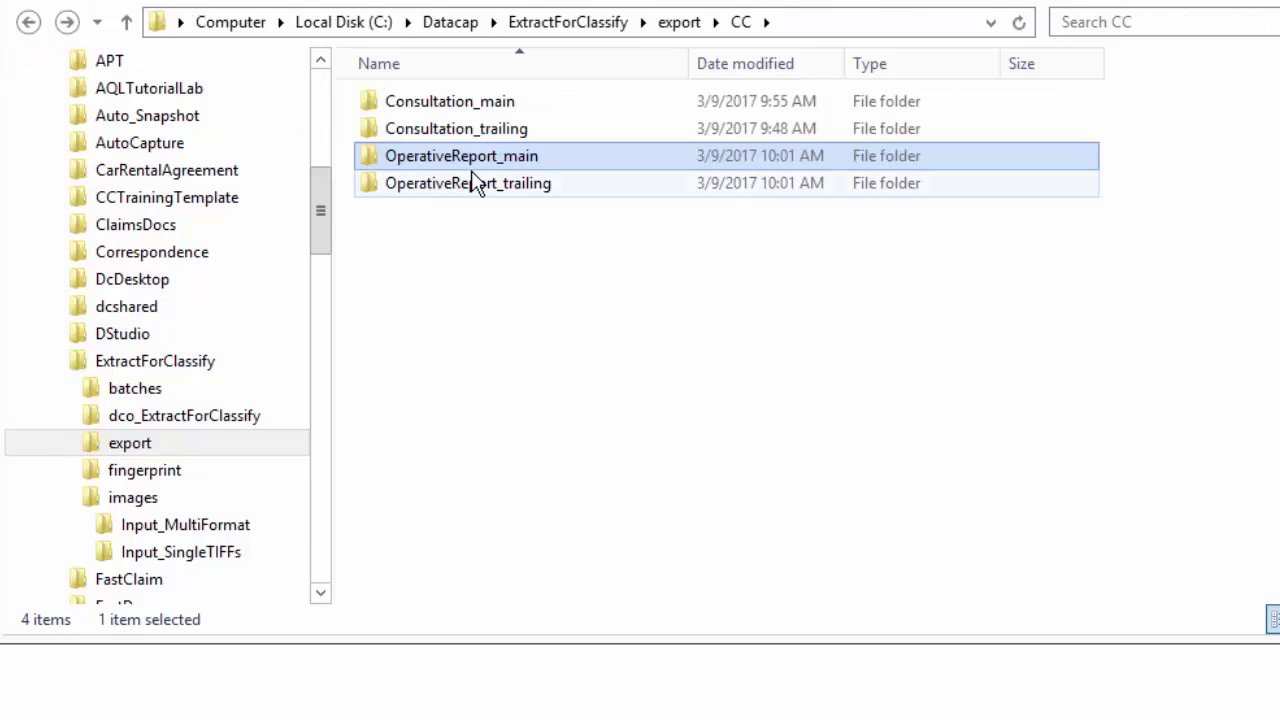
double_click(470, 183)
left_click(27, 22)
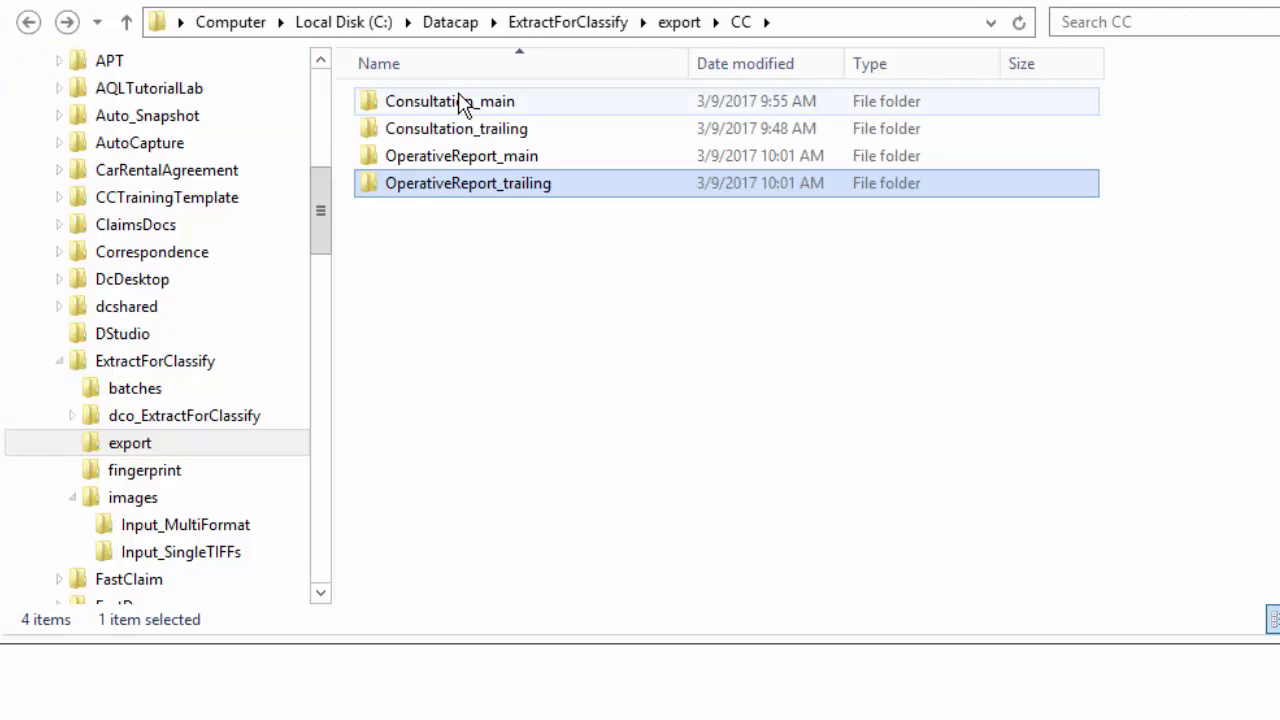
double_click(463, 103)
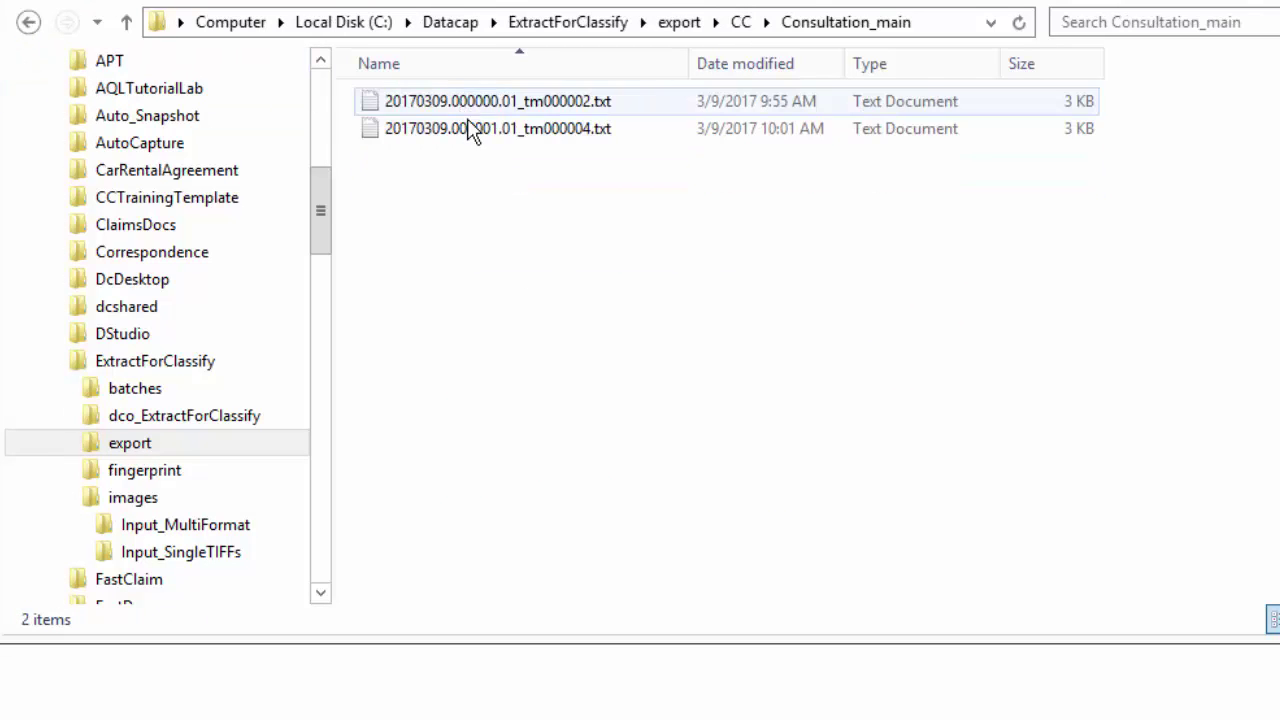
left_click(27, 22)
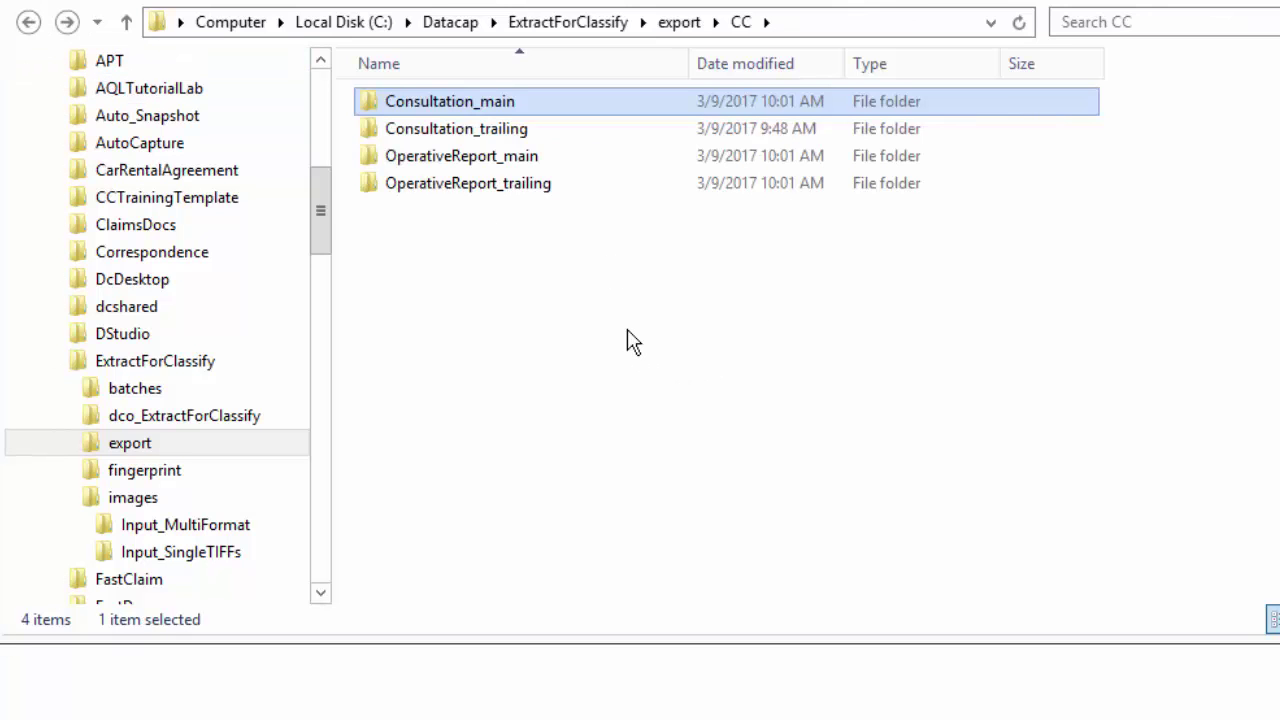